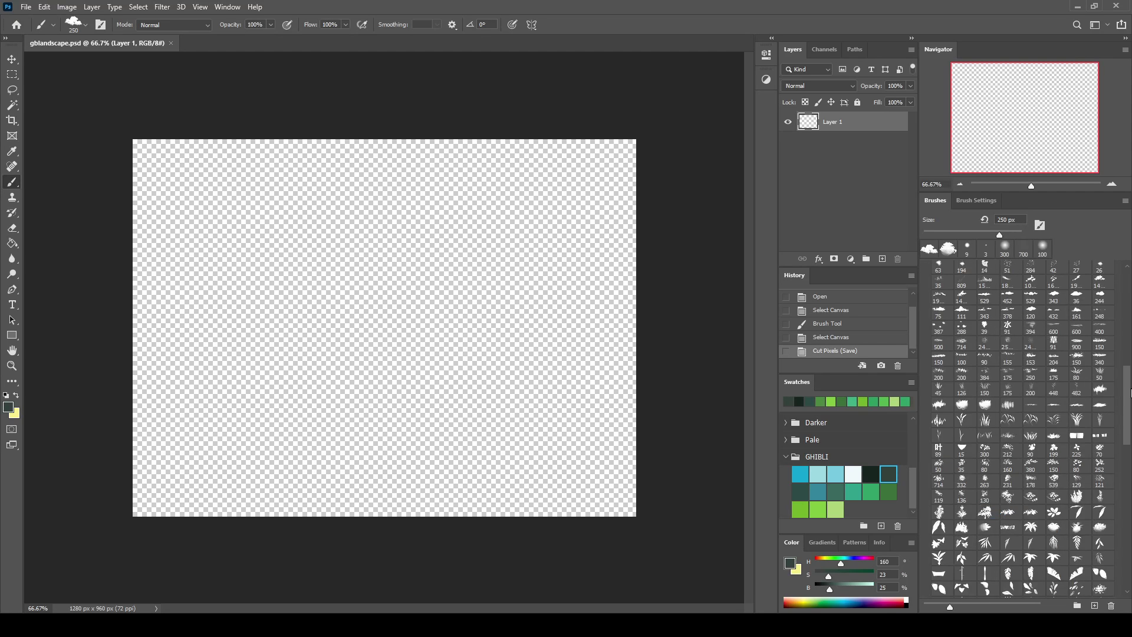
Fill the empty layer with the GHIBLI cyan swatch, then pick the lighter cyan swatch
left_click_drag(1129, 459, 1128, 298)
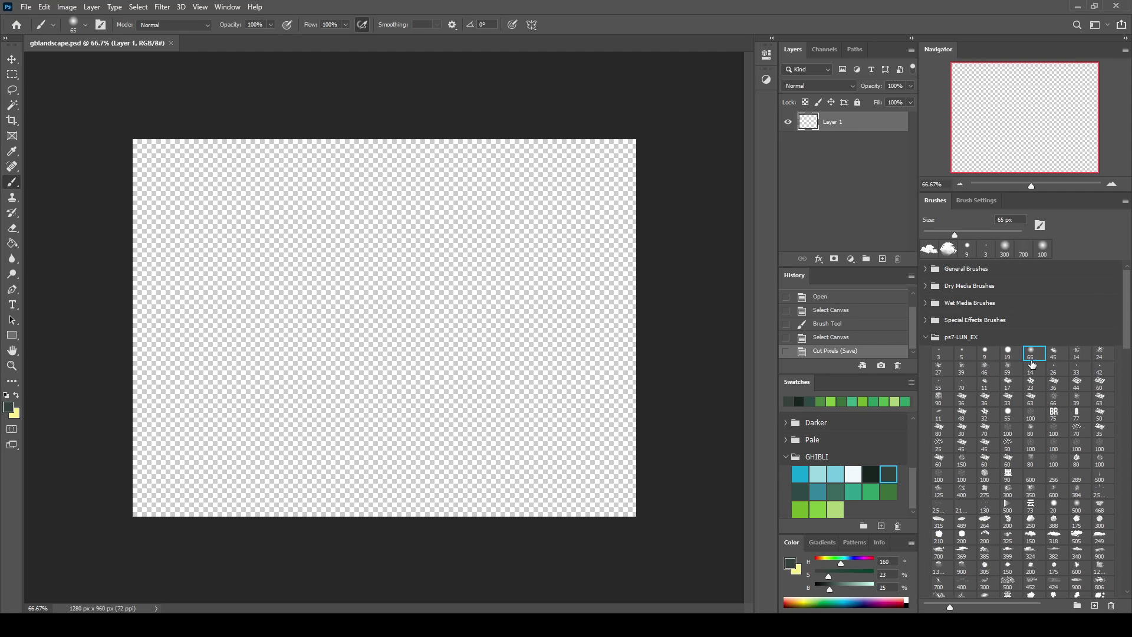
key("e")
key("b")
left_click(800, 474)
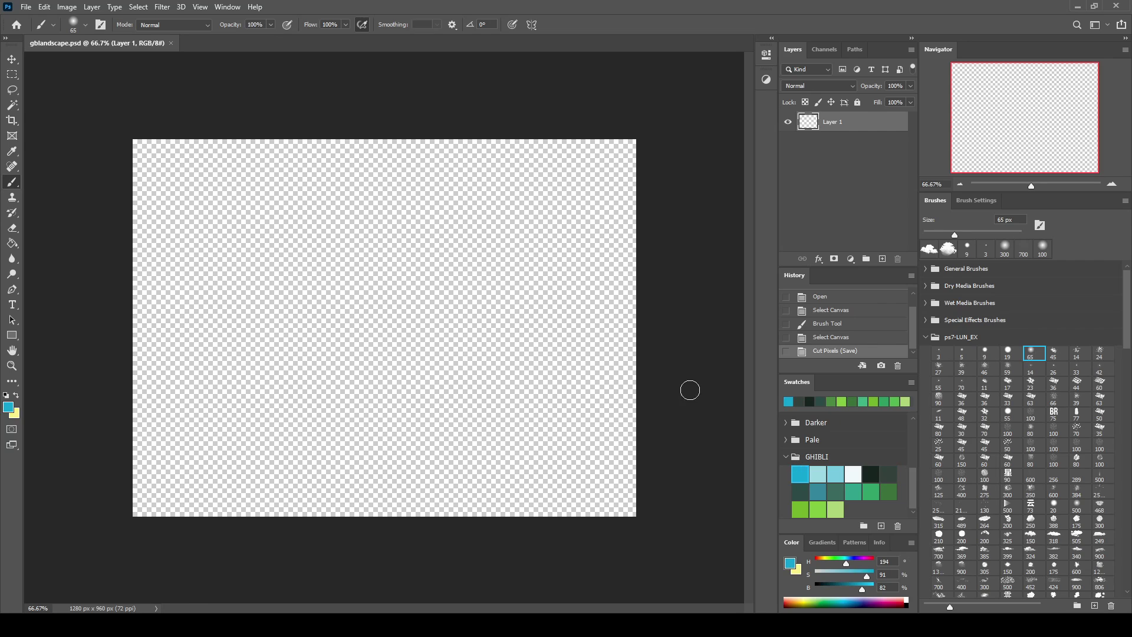
key("alt+BackSpace")
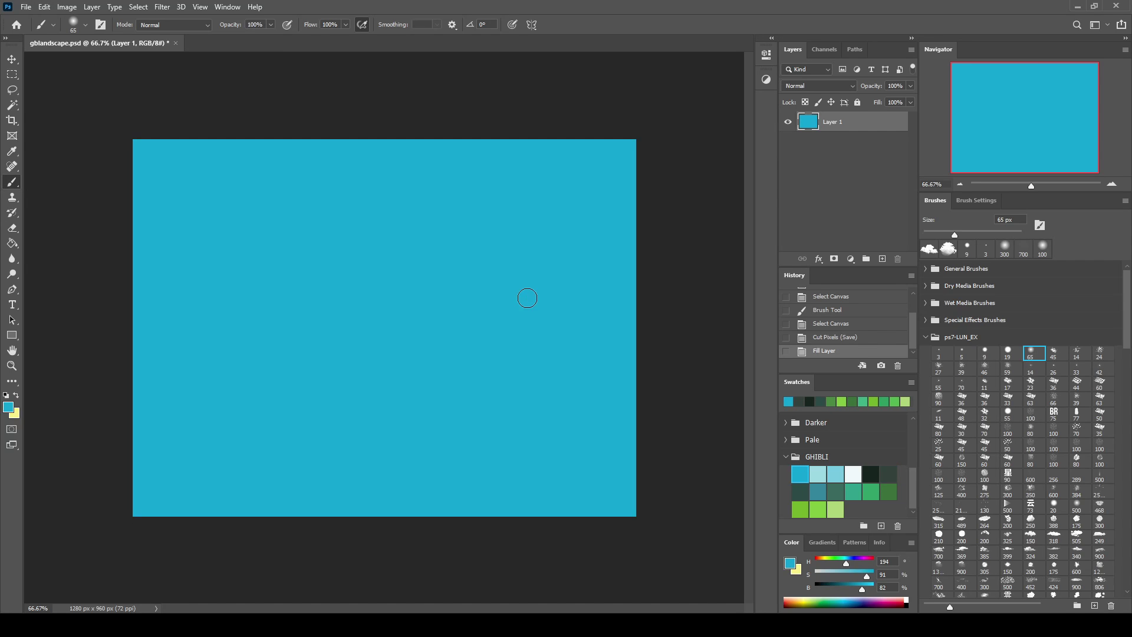
left_click(828, 473)
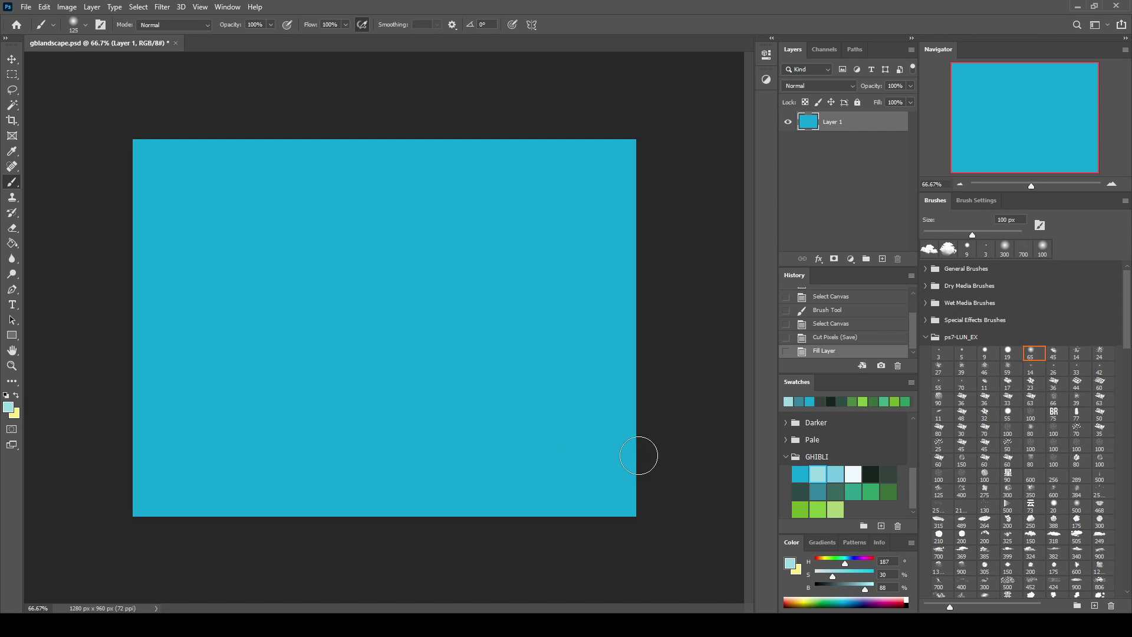
Paint a soft pale cyan glow across the lower sky with a 700 px brush
key("bracketright")
key("bracketright")
key("bracketright")
mouse_move(465, 448)
left_mouse_down()
mouse_move(639, 446)
mouse_move(581, 442)
mouse_move(568, 392)
left_mouse_up()
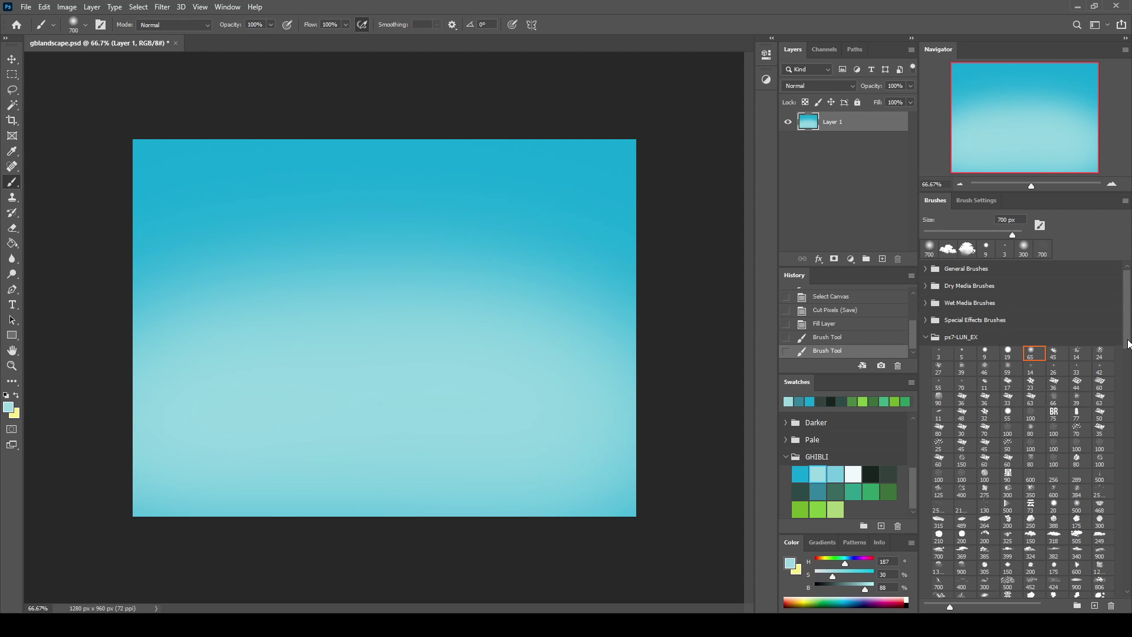
left_click_drag(1126, 526, 1126, 584)
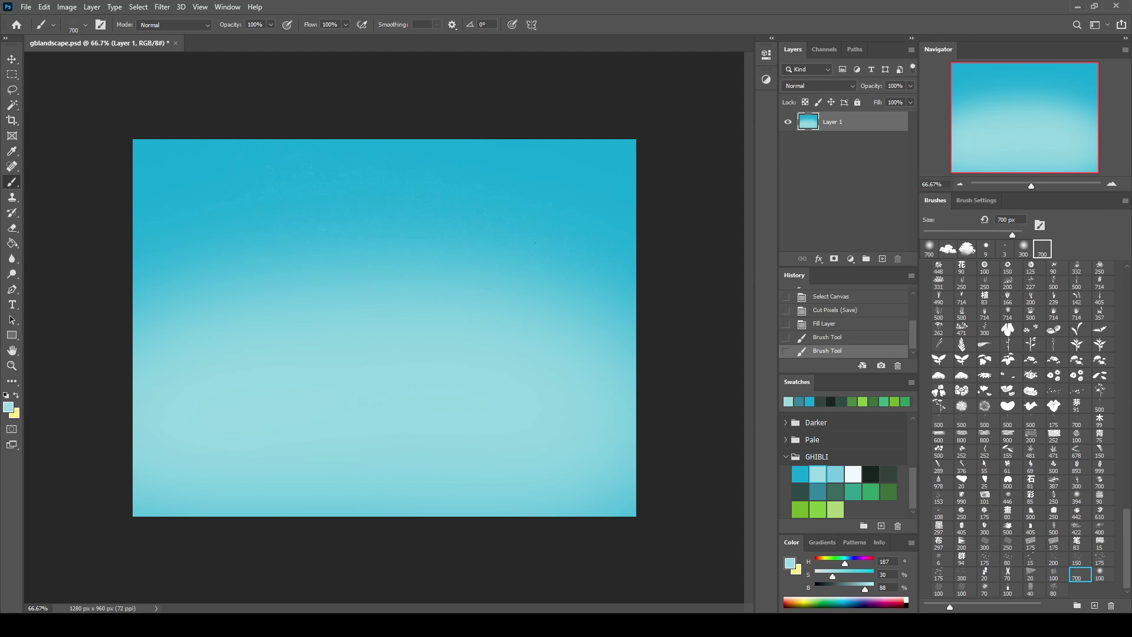
left_click(569, 154, "alt")
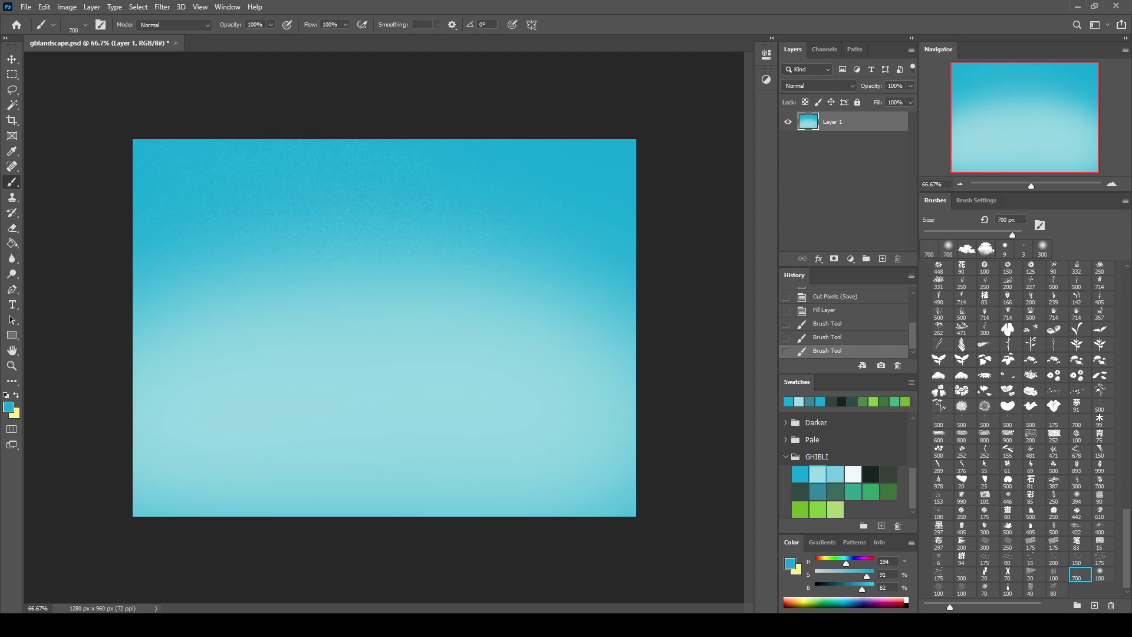
left_click_drag(570, 155, 539, 360)
left_click(538, 360, "alt")
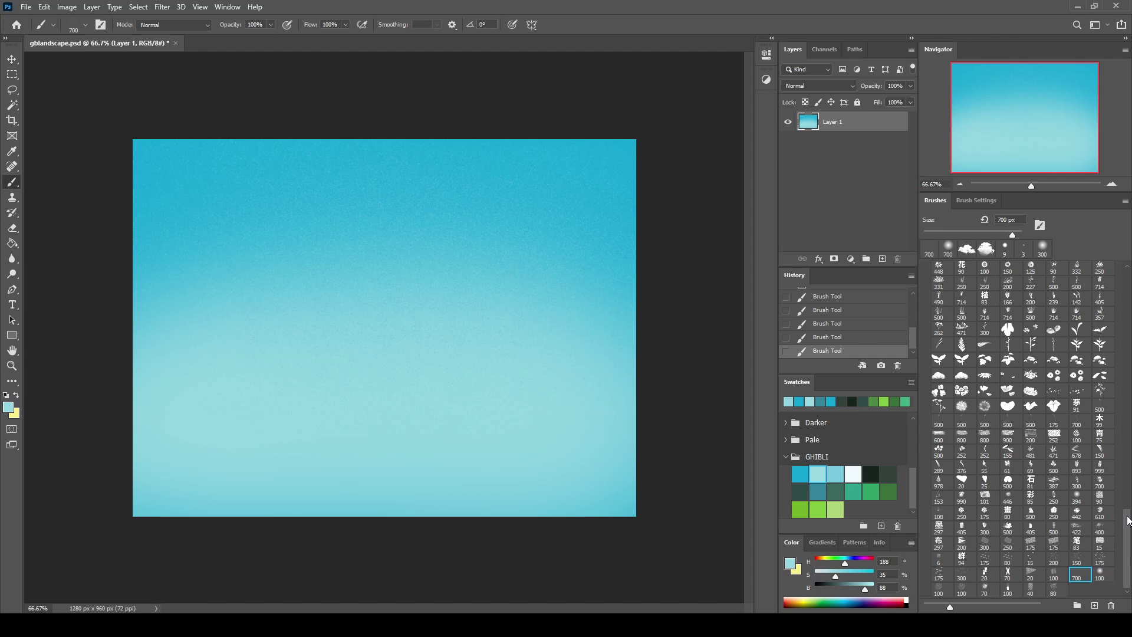
Try a light stroke along the top with the 700 px soft round brush, undo it, and reselect saturated cyan
left_click_drag(1128, 520, 1126, 272)
left_click(948, 248)
left_click_drag(644, 151, 449, 135)
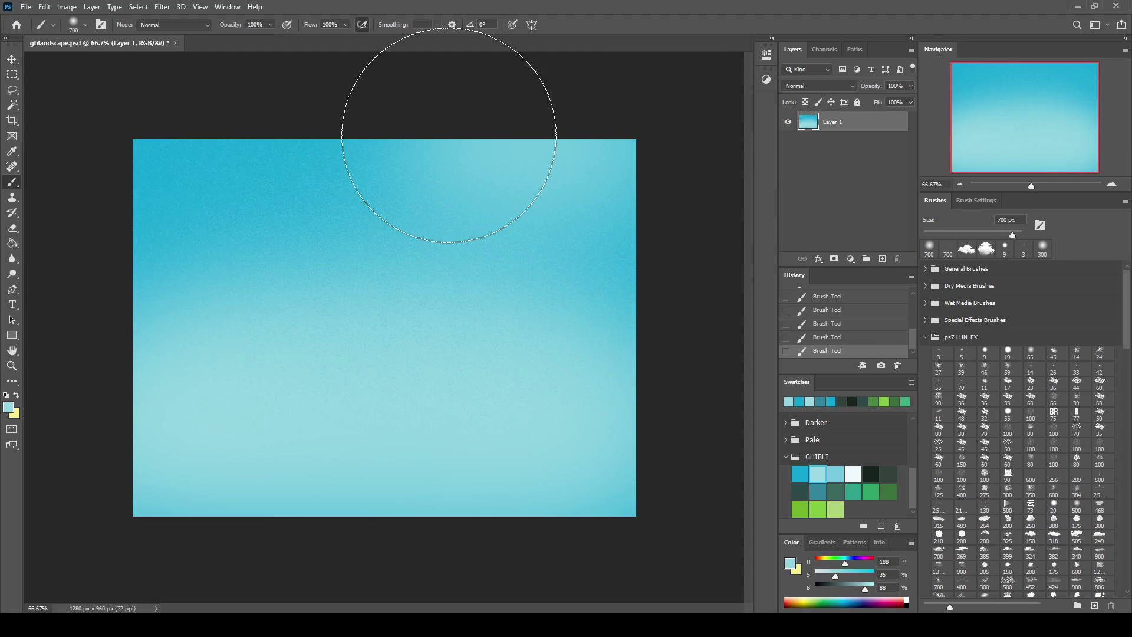
key("ctrl+z")
left_click(799, 472)
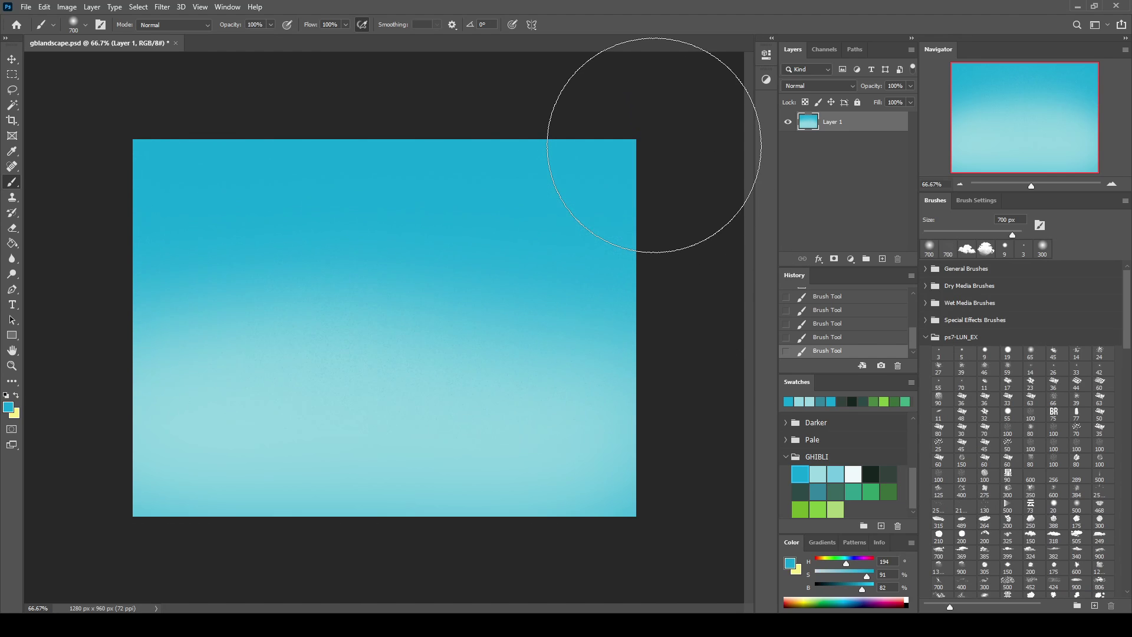
left_click(833, 124)
Rename the sky layer to SKY
type("SkY")
key("Return")
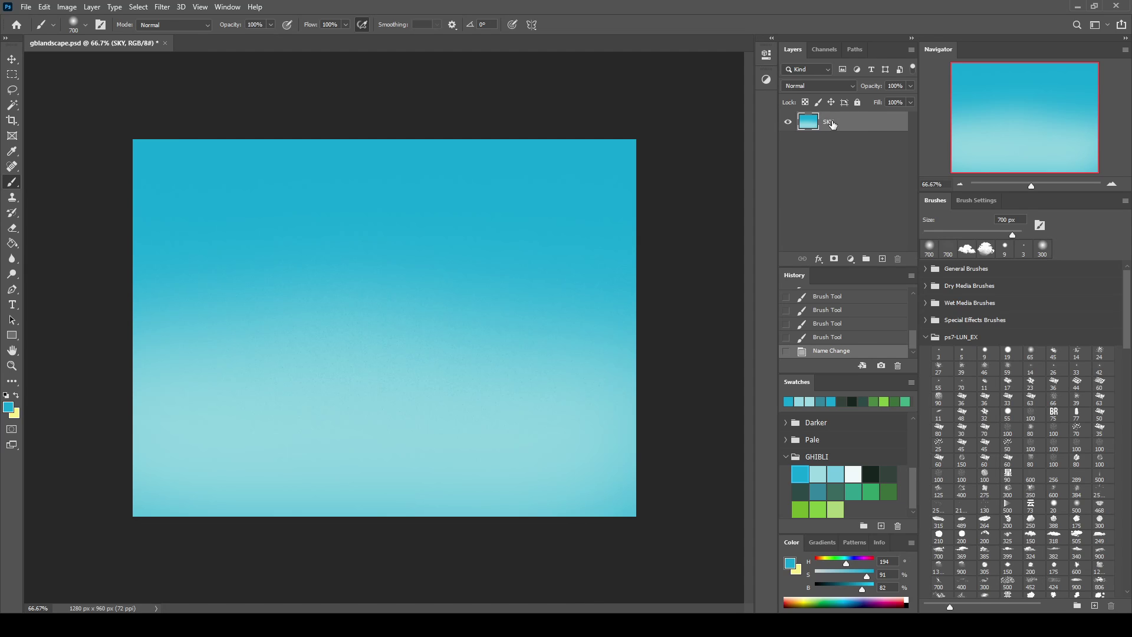
left_click_drag(1129, 342, 1125, 512)
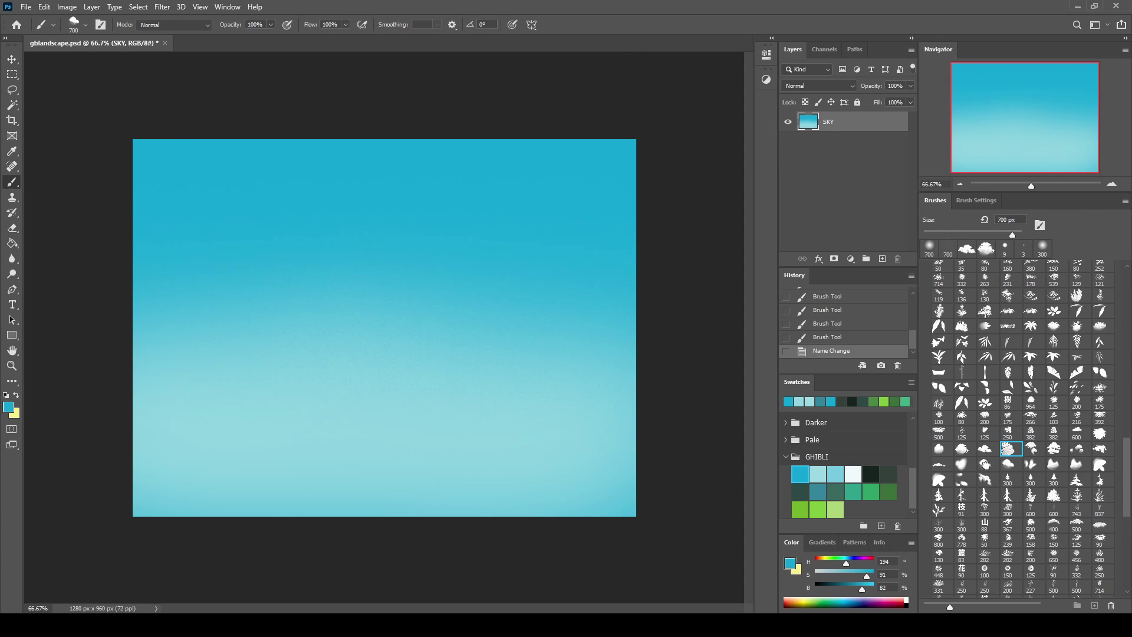
scroll(1128, 481, "down", 3)
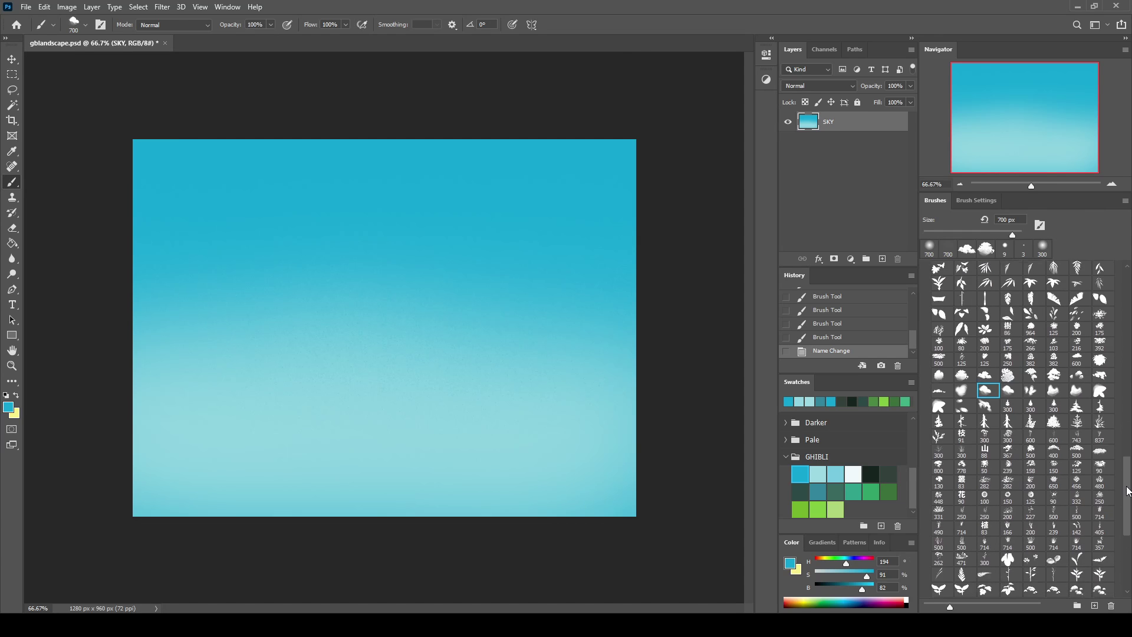
Pick white and add a new empty layer named C1 above SKY, undoing a test cloud
left_click(854, 471)
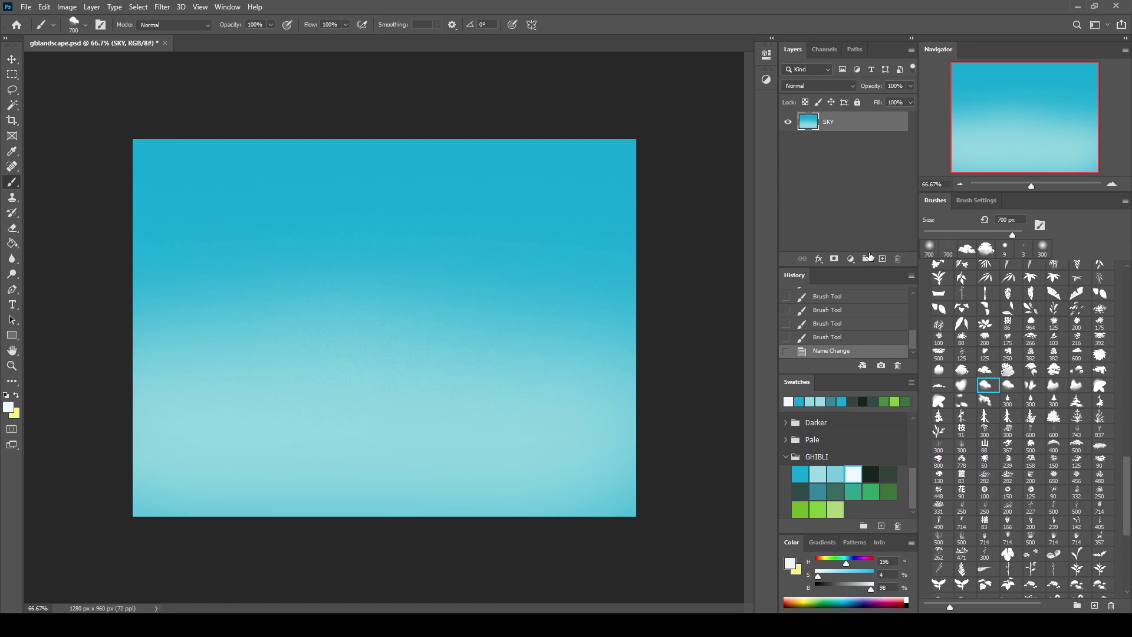
left_click(883, 259)
type("1")
key("Return")
left_click(405, 303)
key("ctrl+z")
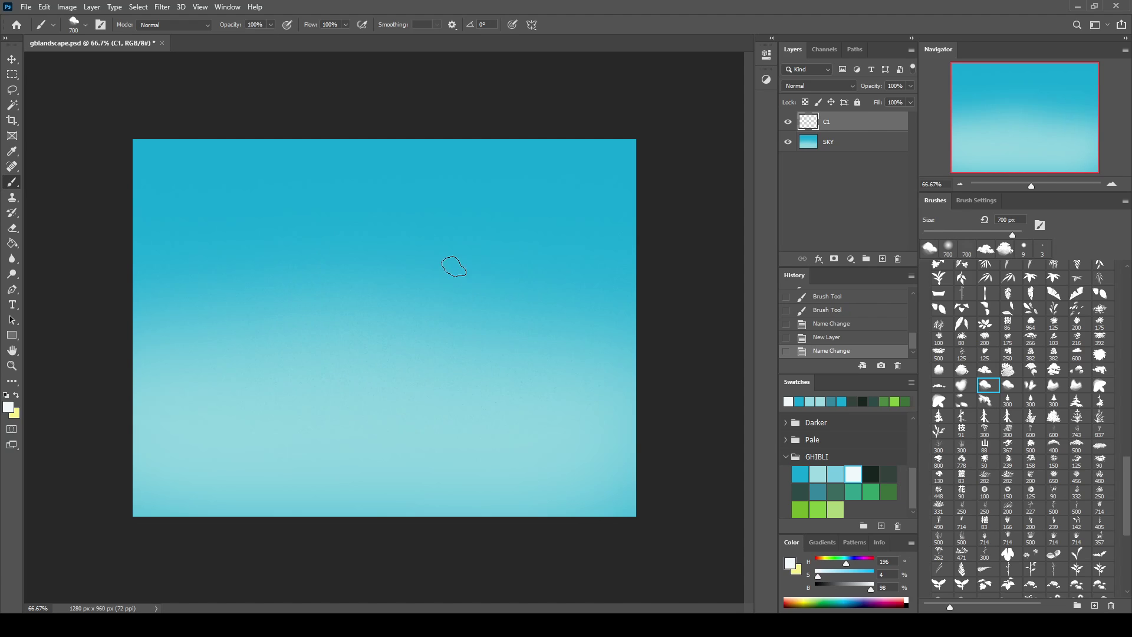
Test cloud strokes on C1 with the 354 px cloud brush, undoing each one
mouse_move(1128, 485)
left_mouse_down()
mouse_move(1129, 502)
mouse_move(1125, 335)
left_mouse_up()
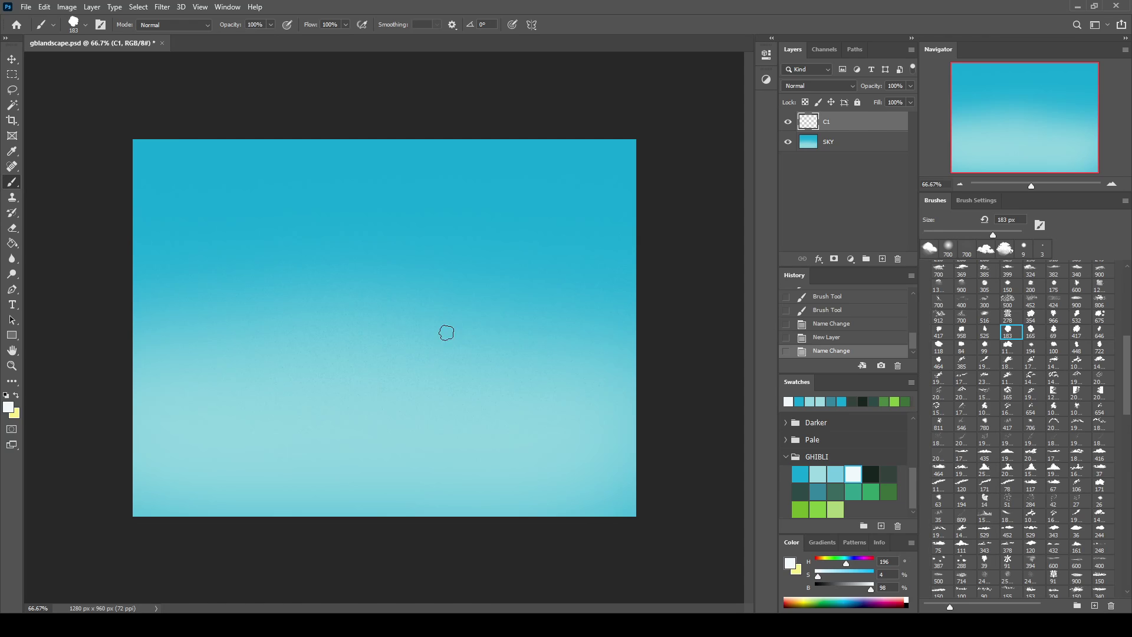
left_click_drag(446, 333, 478, 318)
key("ctrl+z")
left_click(1032, 319)
left_click(457, 320)
key("ctrl+z")
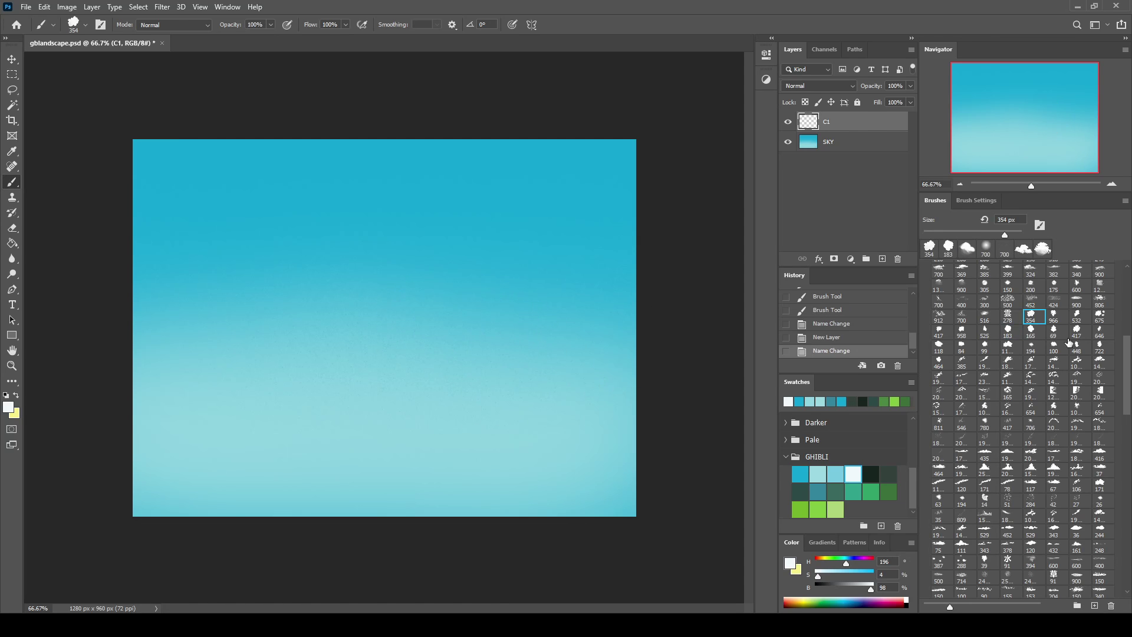
left_click(437, 325)
key("ctrl+z")
Paint white clouds mid-sky using the 417 px, 200 px and 1100 px cloud brushes
left_click(1077, 332)
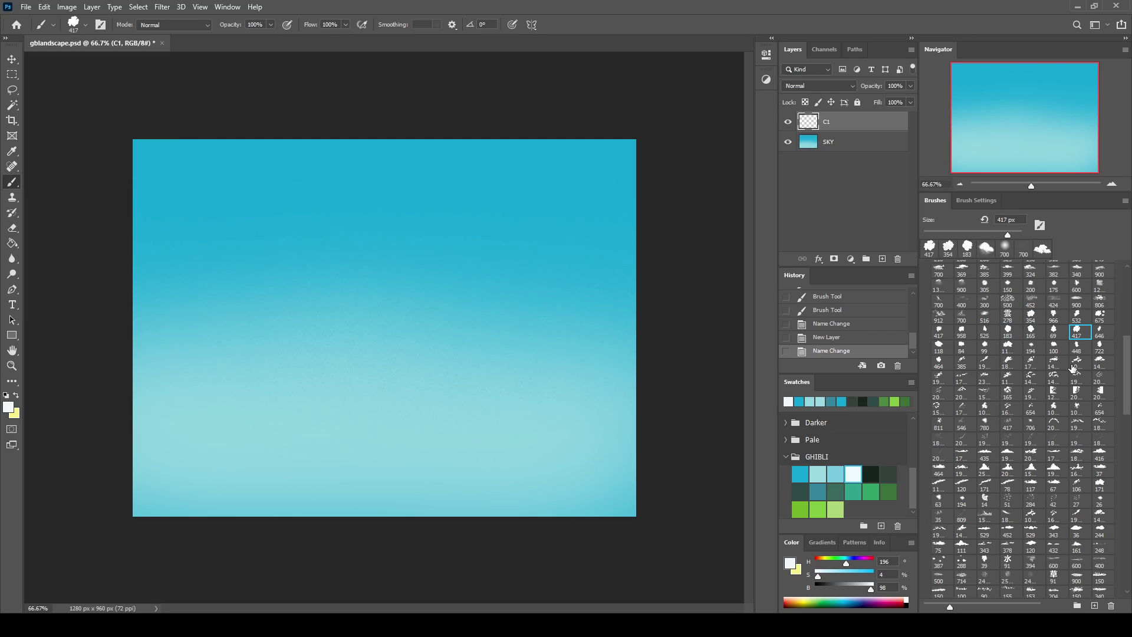
left_click(499, 350)
key("ctrl+z")
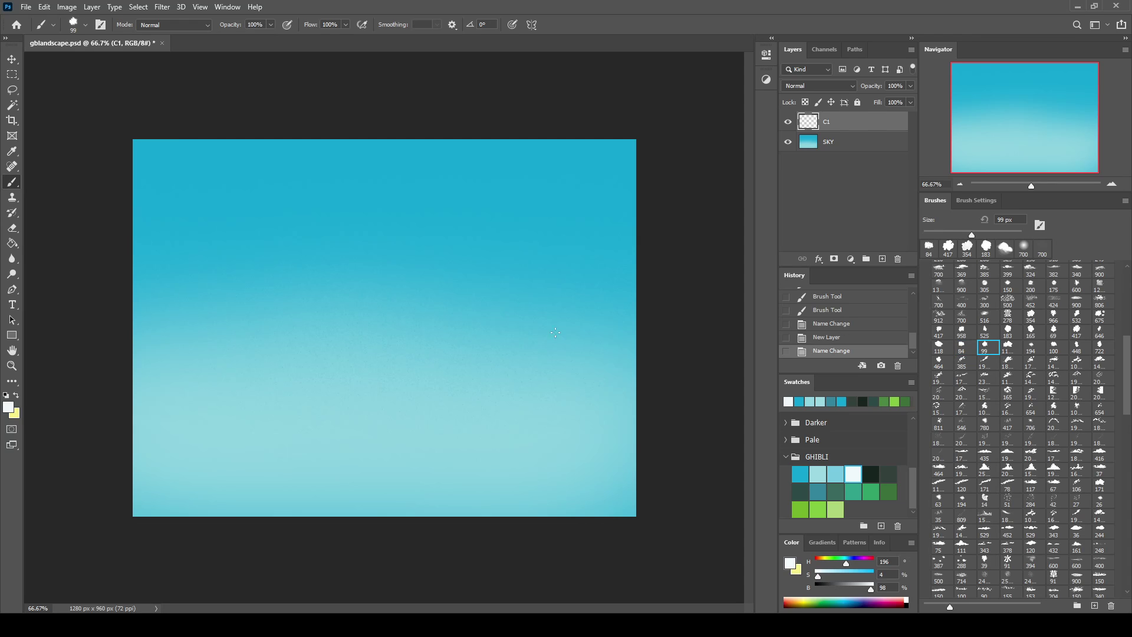
left_click(386, 333)
key("bracketright")
key("bracketright")
left_click_drag(395, 324, 438, 343)
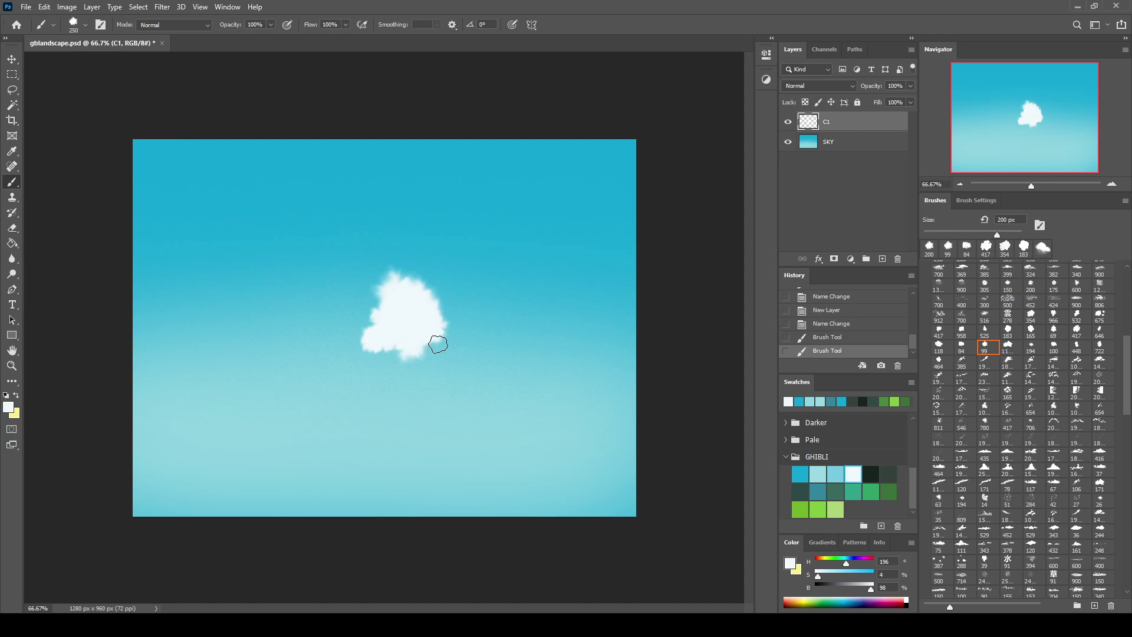
left_click(1008, 346)
left_click_drag(436, 289, 507, 322)
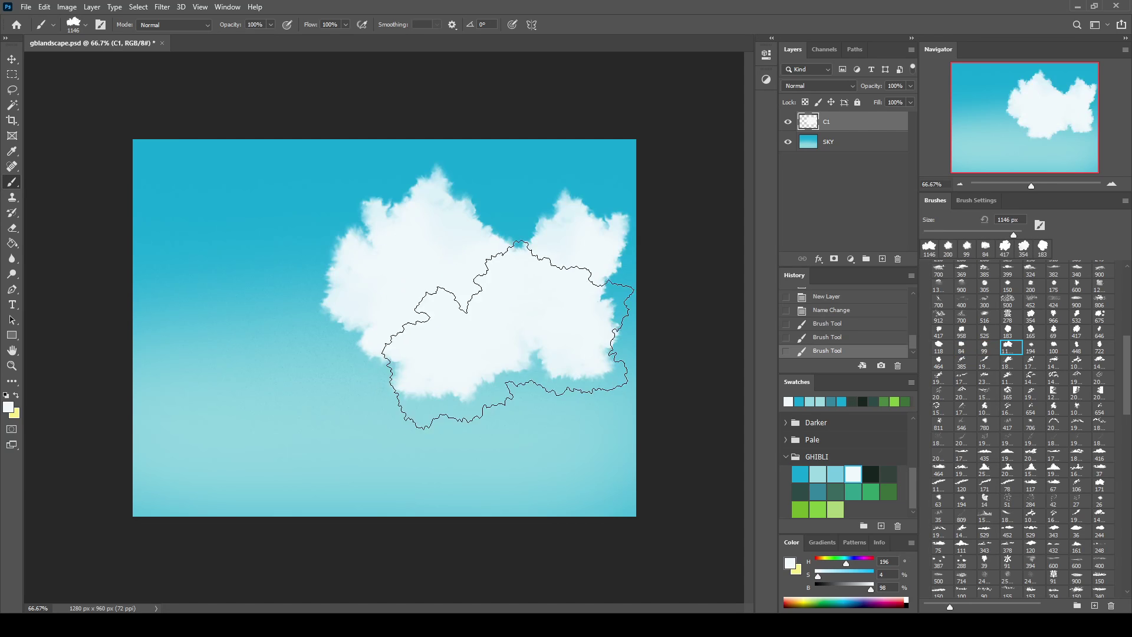
Clear C1 and repaint a small and a large cloud with the 165 px cloud brush
key("ctrl+a")
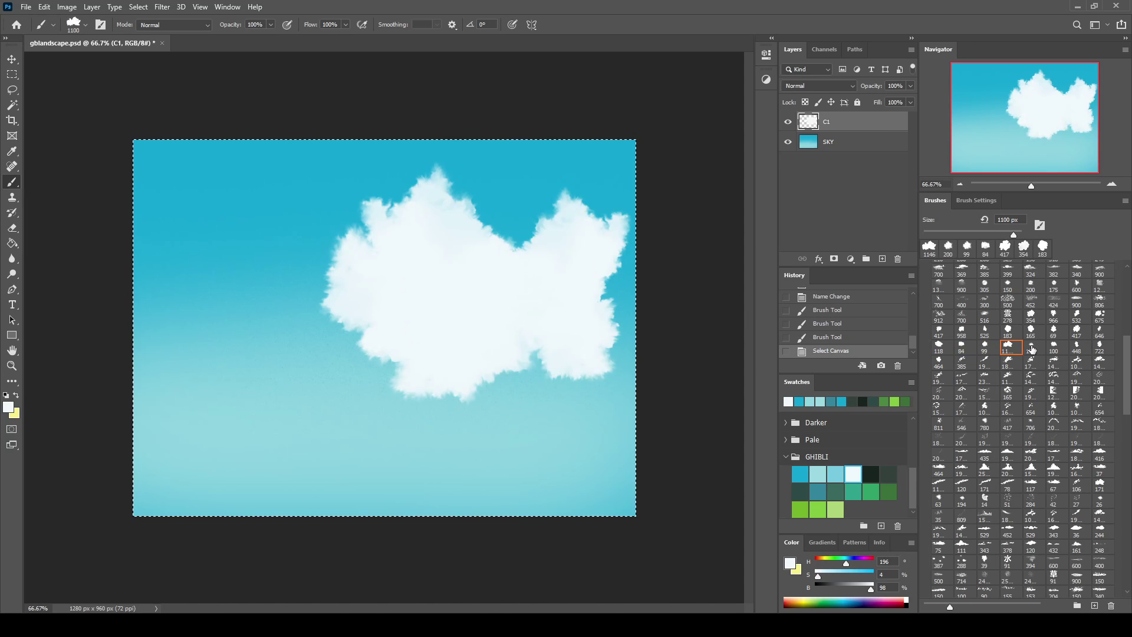
key("Delete")
left_click(1031, 329)
left_click_drag(383, 297, 436, 313)
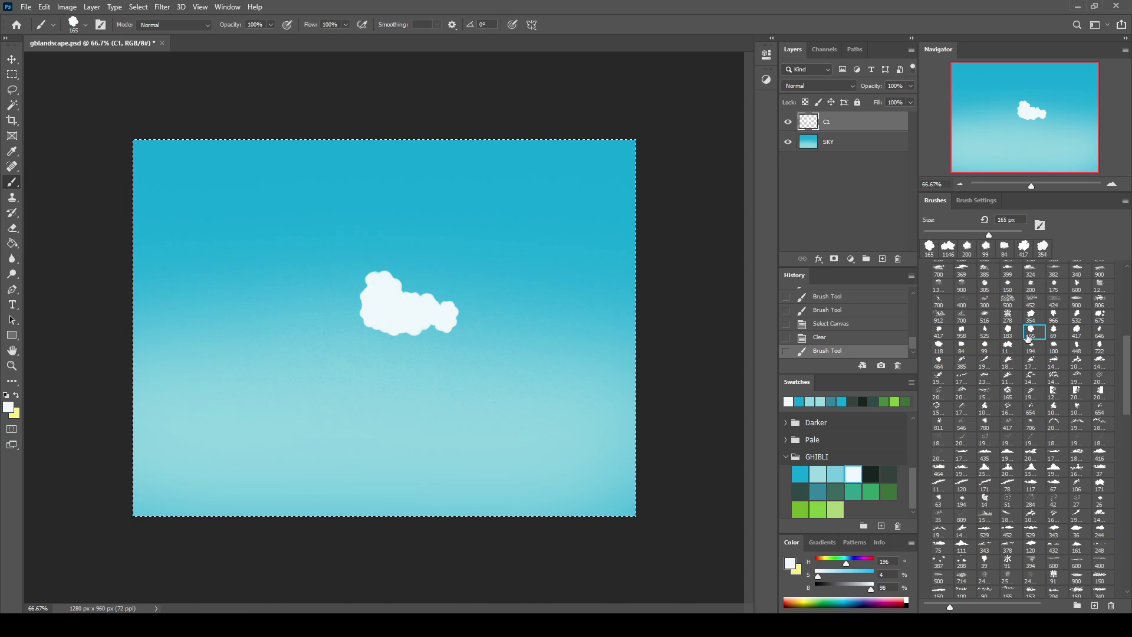
mouse_move(526, 314)
left_mouse_down()
mouse_move(488, 303)
mouse_move(462, 330)
mouse_move(394, 362)
mouse_move(424, 351)
left_mouse_up()
key("ctrl+d")
Delete the C1 layer and paint a hook-shaped white cloud on SKY with a 125 px brush
key("a")
key("Delete")
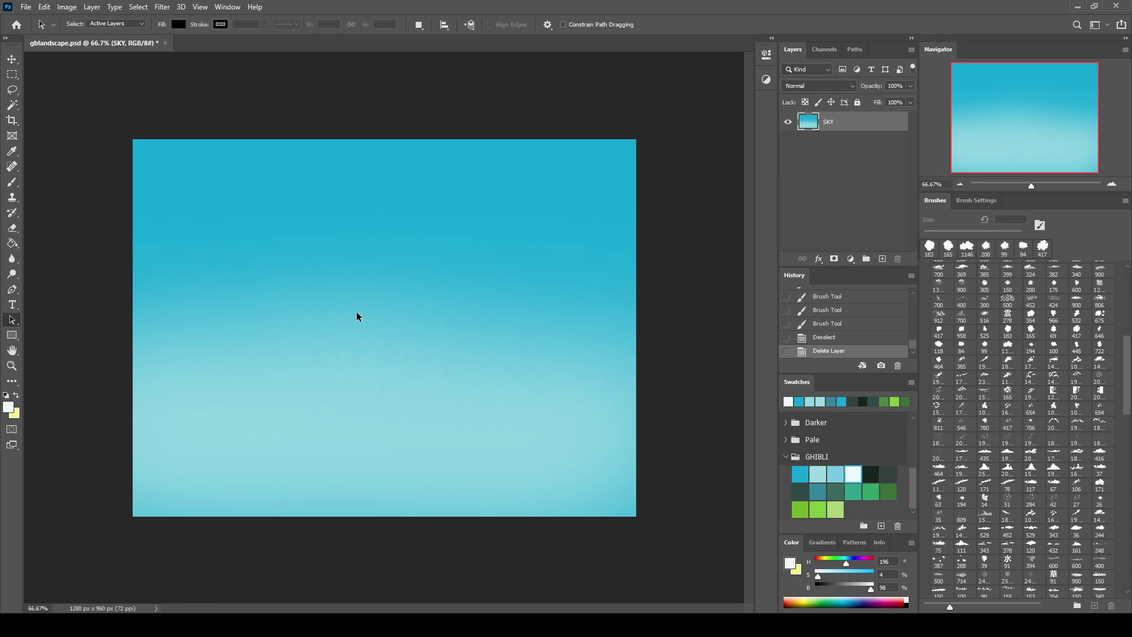
key("b")
mouse_move(321, 351)
left_mouse_down()
mouse_move(399, 315)
mouse_move(374, 316)
mouse_move(399, 316)
mouse_move(391, 308)
mouse_move(445, 332)
left_mouse_up()
key("bracketleft")
mouse_move(407, 284)
left_mouse_down()
mouse_move(405, 362)
mouse_move(440, 342)
mouse_move(379, 366)
mouse_move(347, 365)
mouse_move(396, 381)
left_mouse_up()
Undo a layer move and revert History to the state right after deleting C1
key("v")
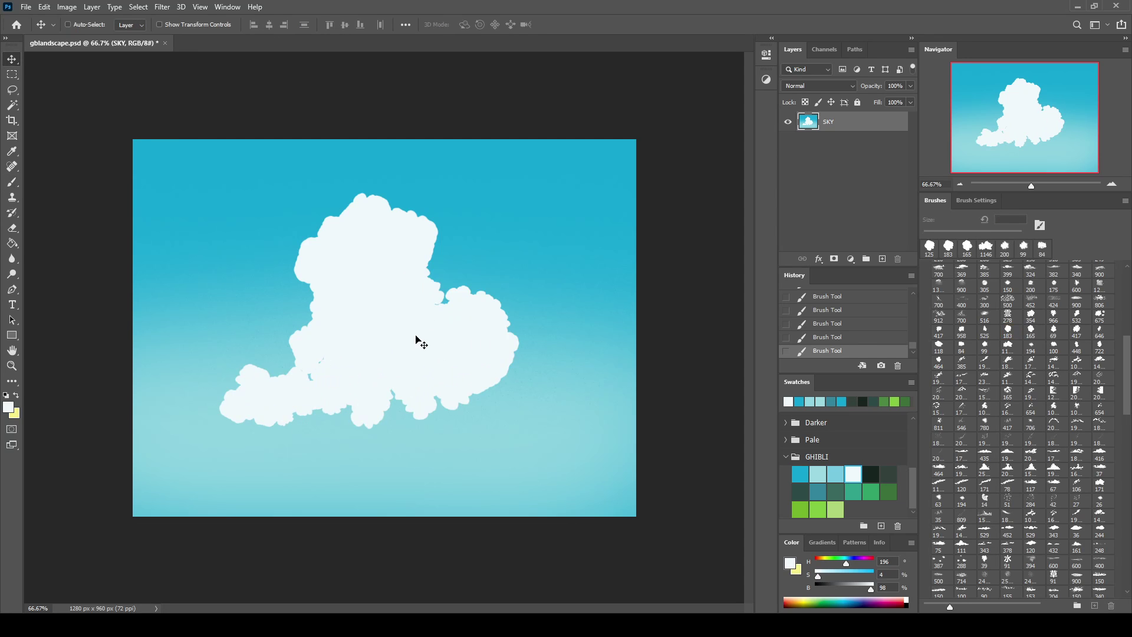
left_click_drag(419, 339, 457, 316)
key("ctrl+z")
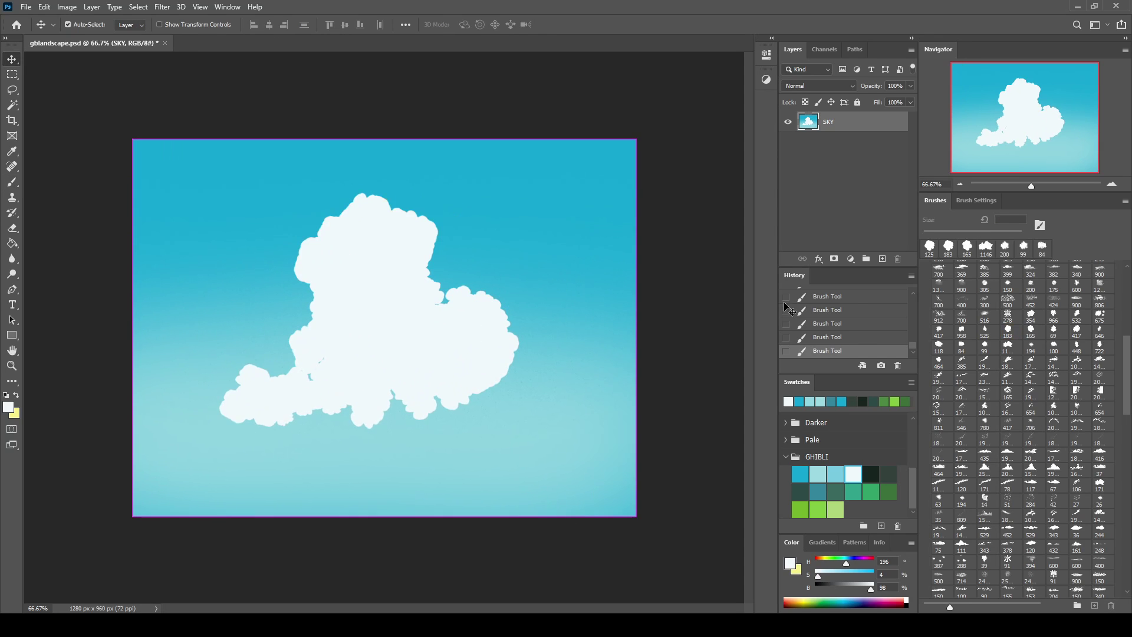
left_click(788, 310)
scroll(913, 334, "up", 3)
left_click(869, 326)
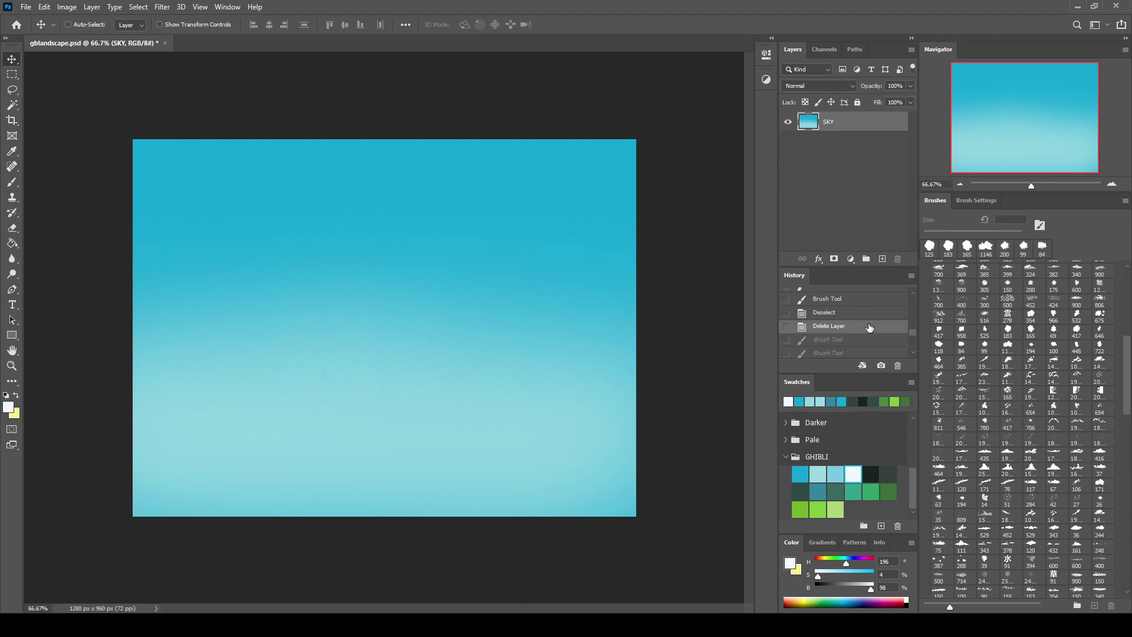
Add a new C1 layer above SKY and paint the first white cloud shapes with lobes
left_click(883, 259)
type("Cl")
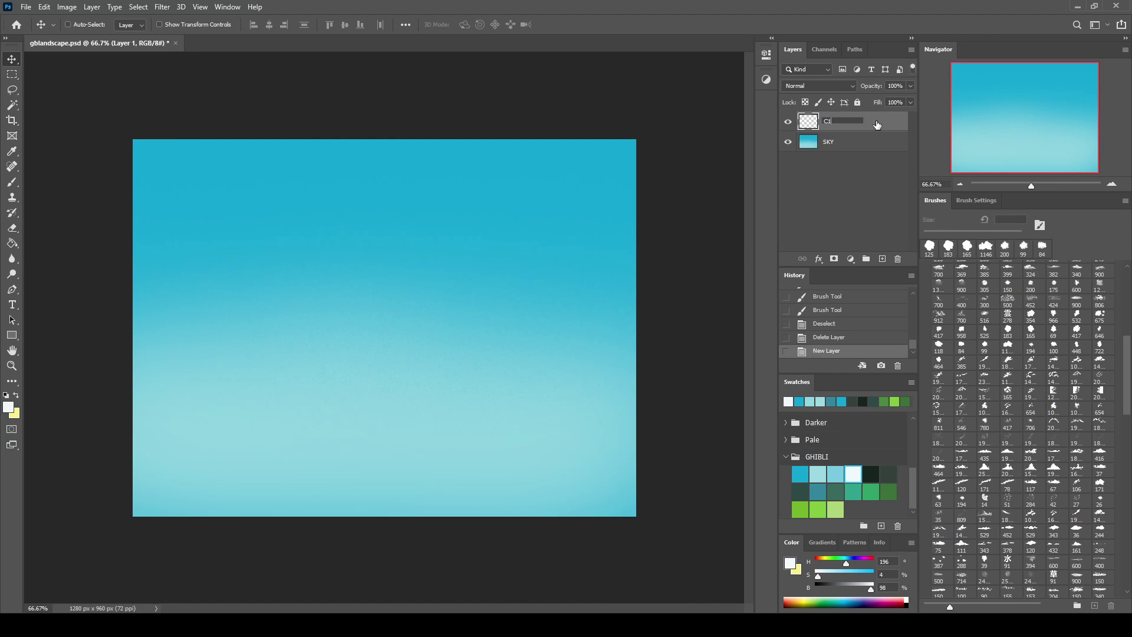
key("Return")
key("b")
mouse_move(422, 300)
left_mouse_down()
mouse_move(442, 309)
mouse_move(478, 168)
mouse_move(537, 236)
left_mouse_up()
mouse_move(507, 200)
left_mouse_down()
mouse_move(468, 198)
mouse_move(484, 295)
mouse_move(418, 330)
left_mouse_up()
left_click_drag(531, 271, 508, 199)
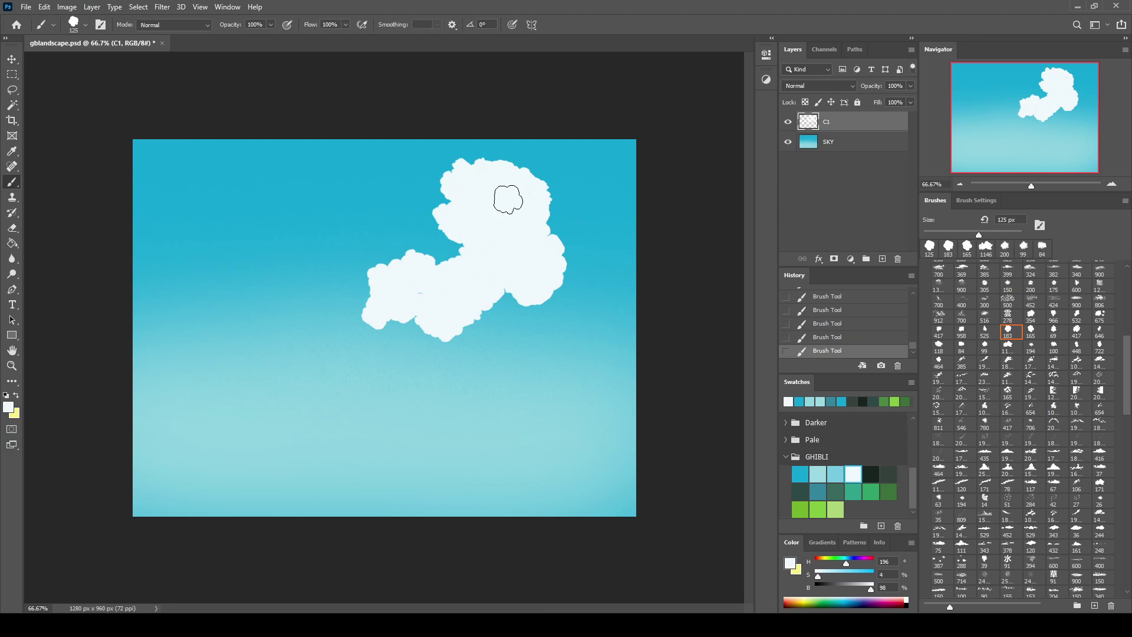
Extend the cloud bank with a lower-left lobe, a tall right mass and bumps to the left edge
mouse_move(519, 242)
left_mouse_down()
mouse_move(320, 364)
mouse_move(345, 339)
left_mouse_up()
mouse_move(452, 343)
left_mouse_down()
mouse_move(599, 328)
mouse_move(608, 337)
mouse_move(620, 303)
mouse_move(606, 347)
left_mouse_up()
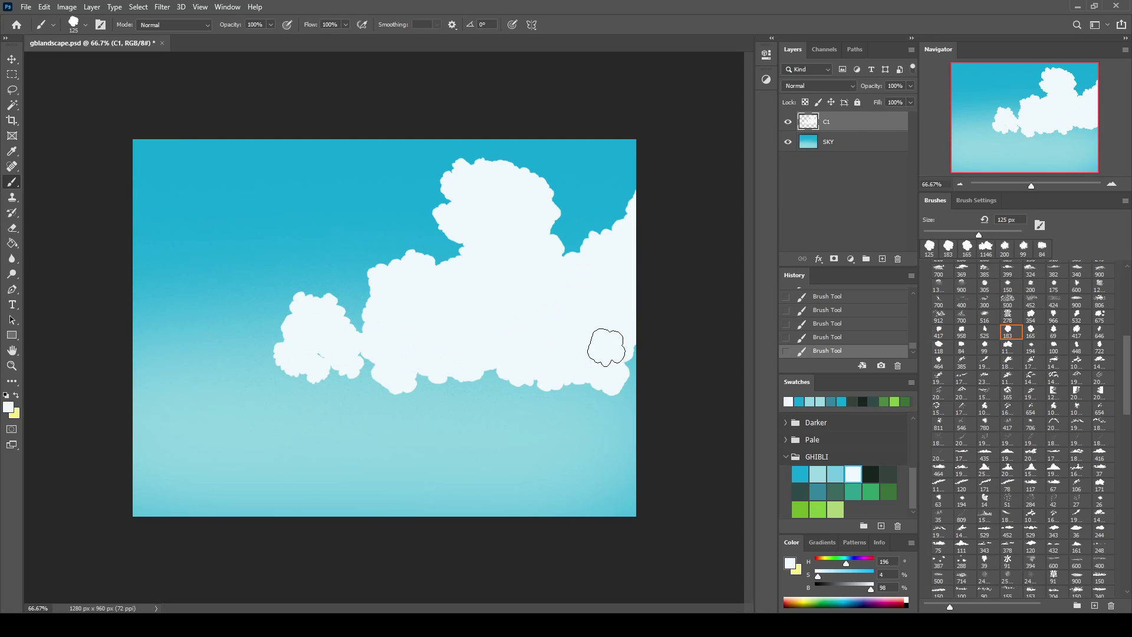
mouse_move(227, 308)
left_mouse_down()
mouse_move(212, 303)
mouse_move(240, 324)
mouse_move(208, 367)
left_mouse_up()
left_click_drag(271, 293, 280, 306)
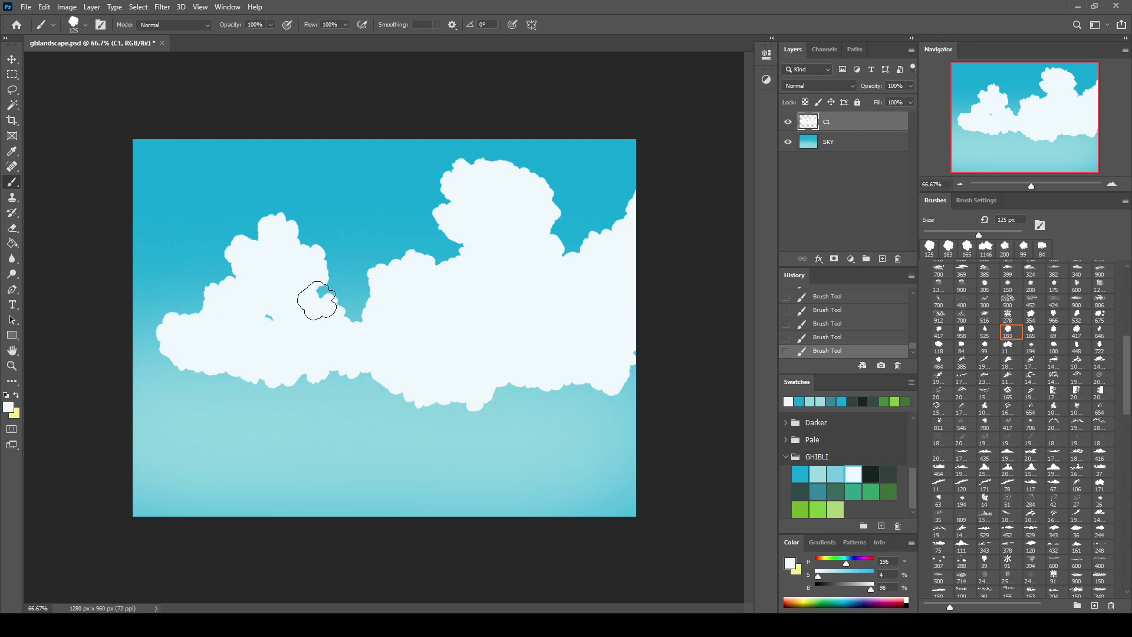
mouse_move(159, 330)
left_mouse_down()
mouse_move(187, 309)
mouse_move(116, 353)
left_mouse_up()
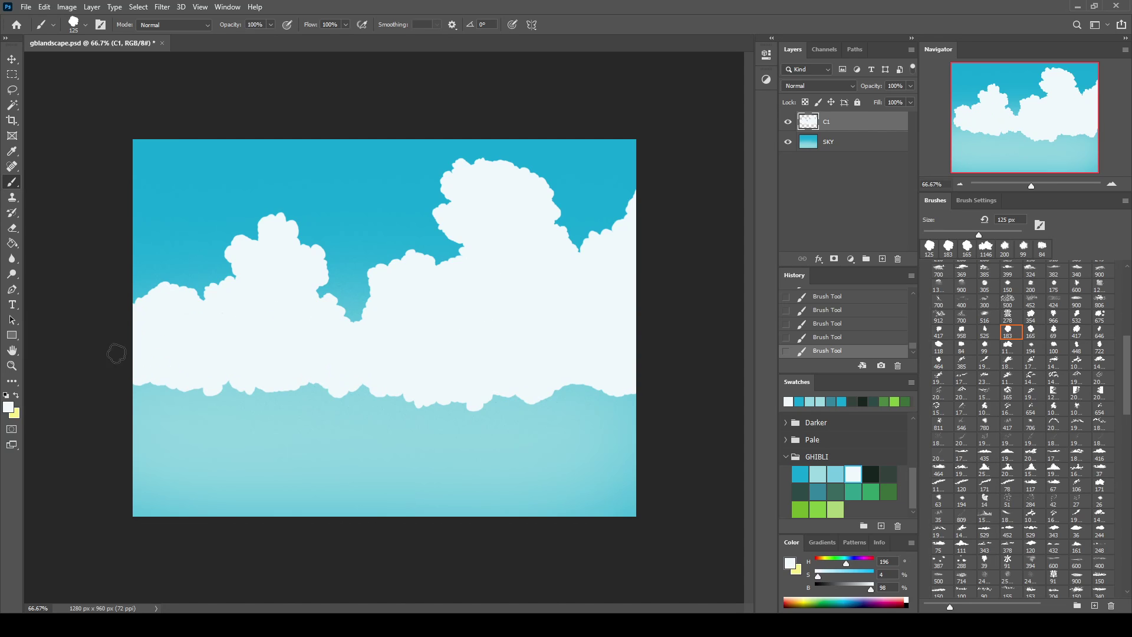
Shrink the cloud brush to 600 px and stamp a soft white puff into the blue notch
key("bracketleft")
key("bracketleft")
key("bracketleft")
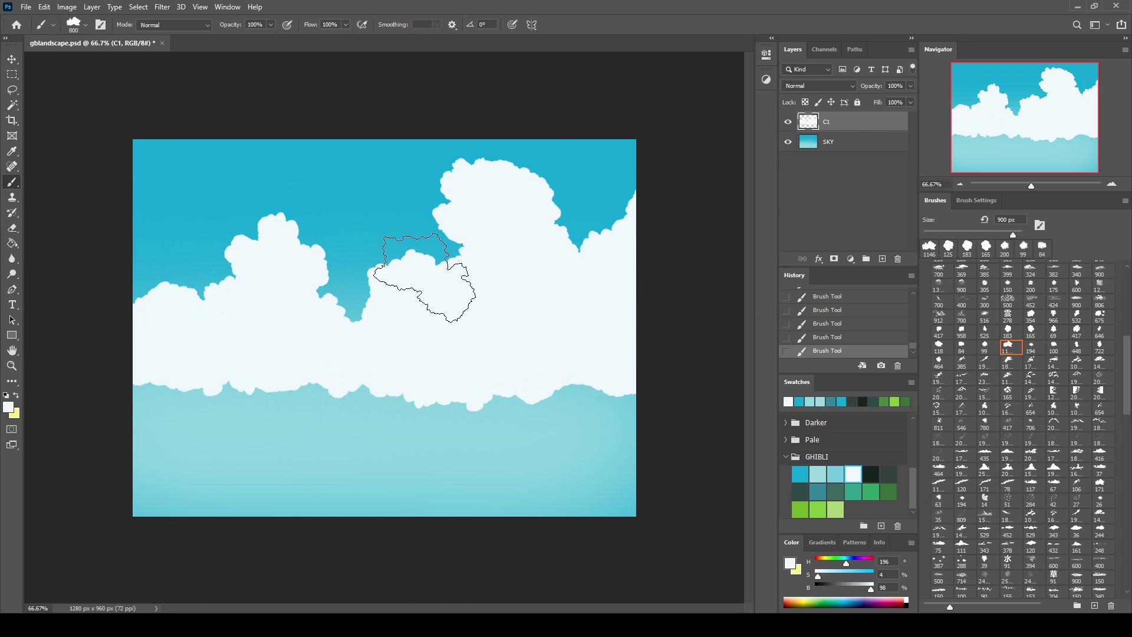
key("bracketleft")
key("bracketleft")
key("bracketleft")
left_click(439, 265)
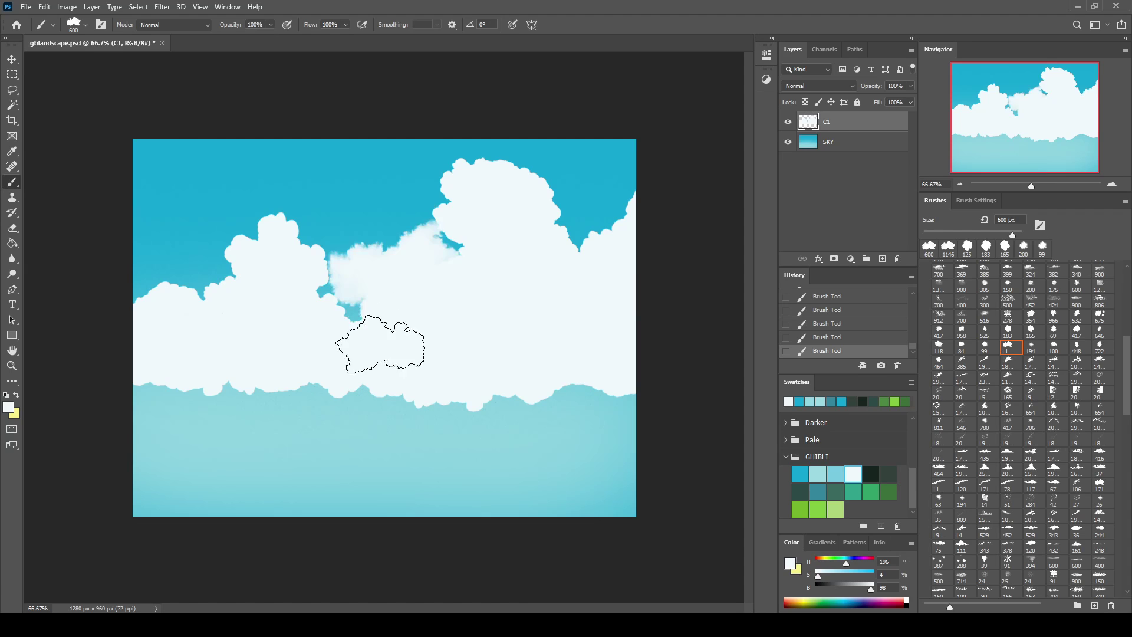
Zoom in on the right-hand clouds and stamp a smaller white puff onto the cloud edge
key("z")
left_click_drag(1031, 186, 1041, 185)
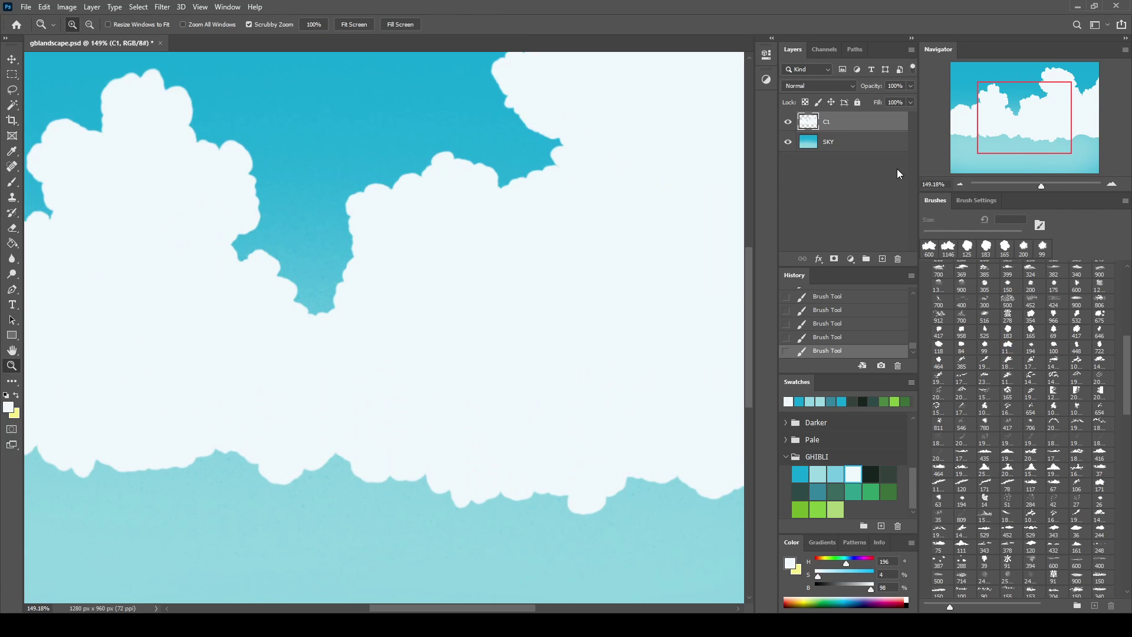
key("b")
key("bracketleft")
key("bracketleft")
left_click(383, 251)
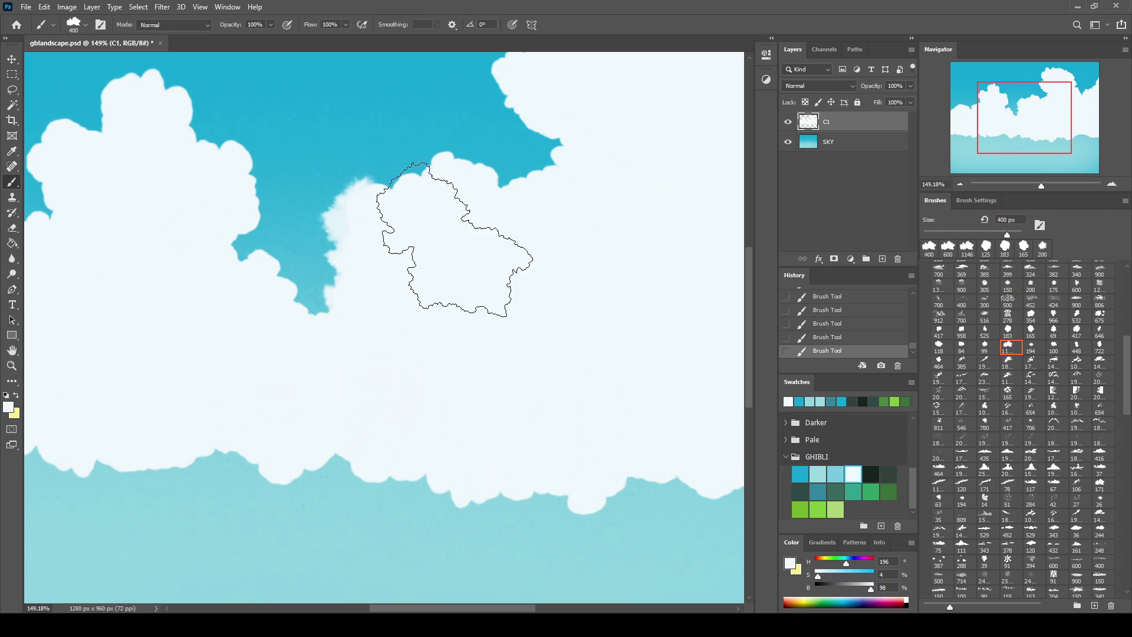
left_click_drag(519, 265, 331, 424)
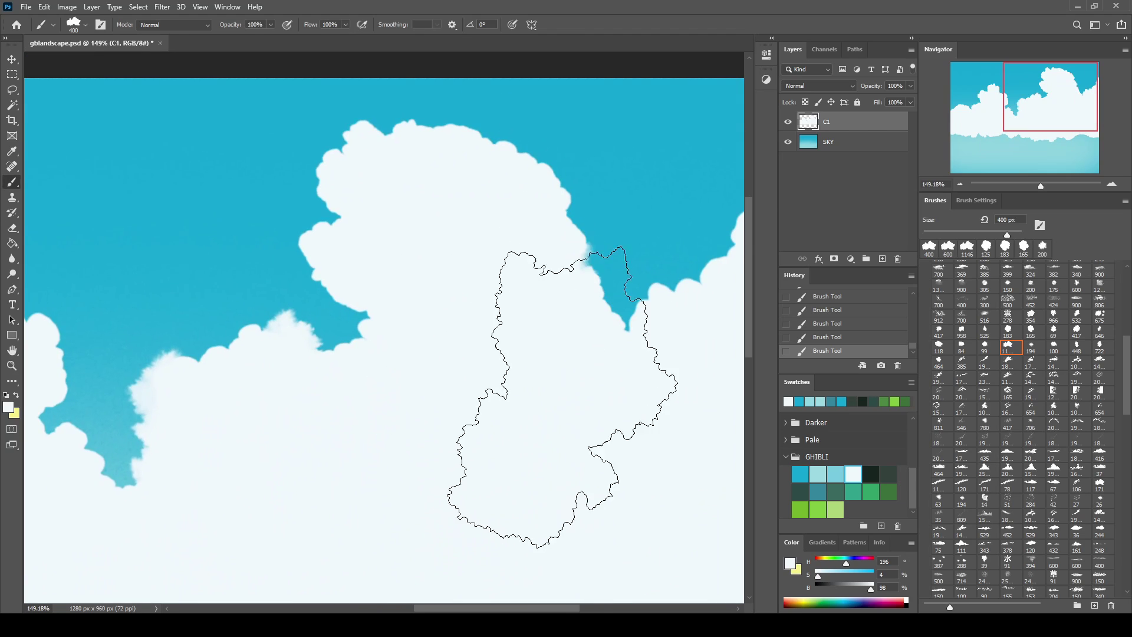
left_click_drag(663, 348, 530, 343)
Erase the right cloud's edge with a very small eraser to reveal more sky
key("e")
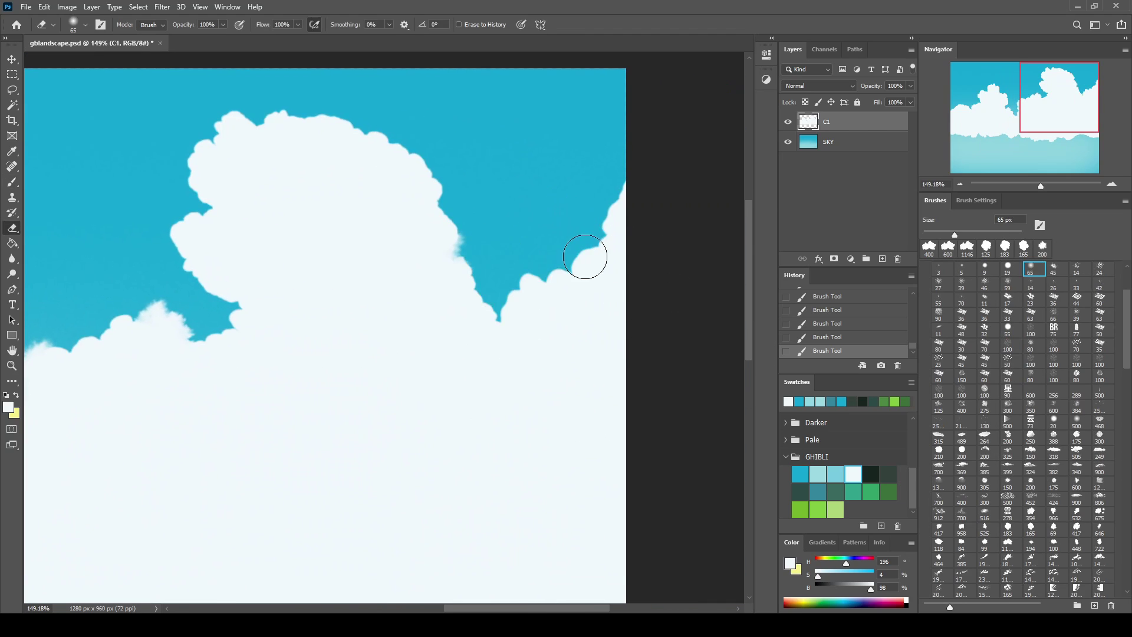
left_click(962, 270)
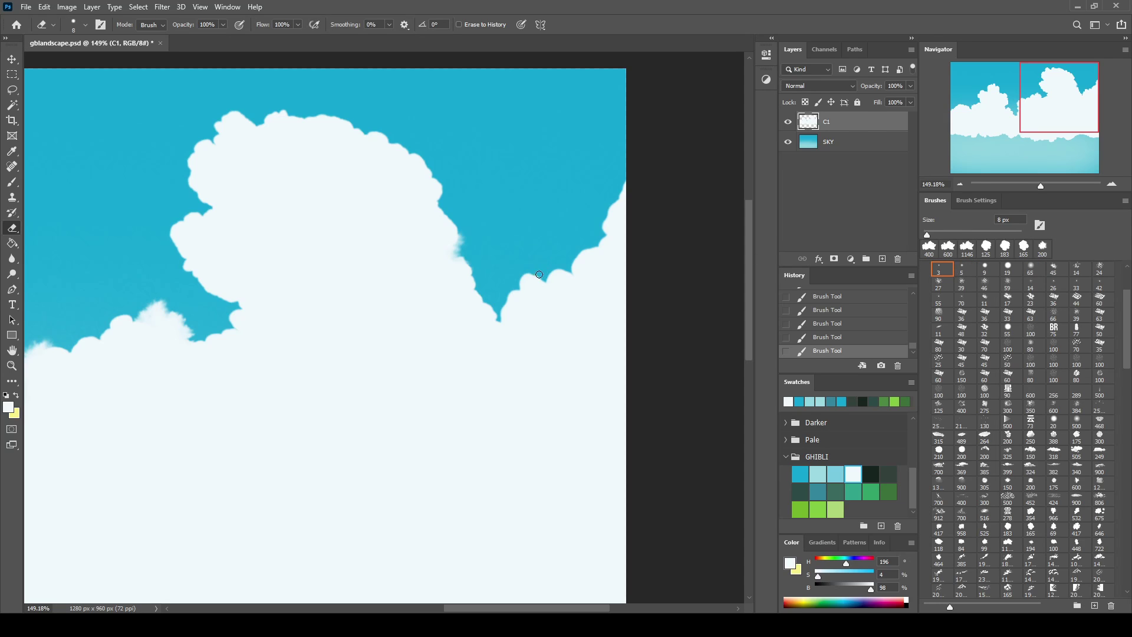
mouse_move(479, 277)
left_mouse_down()
mouse_move(481, 253)
mouse_move(531, 290)
left_mouse_up()
key("b")
left_click_drag(460, 260, 507, 277)
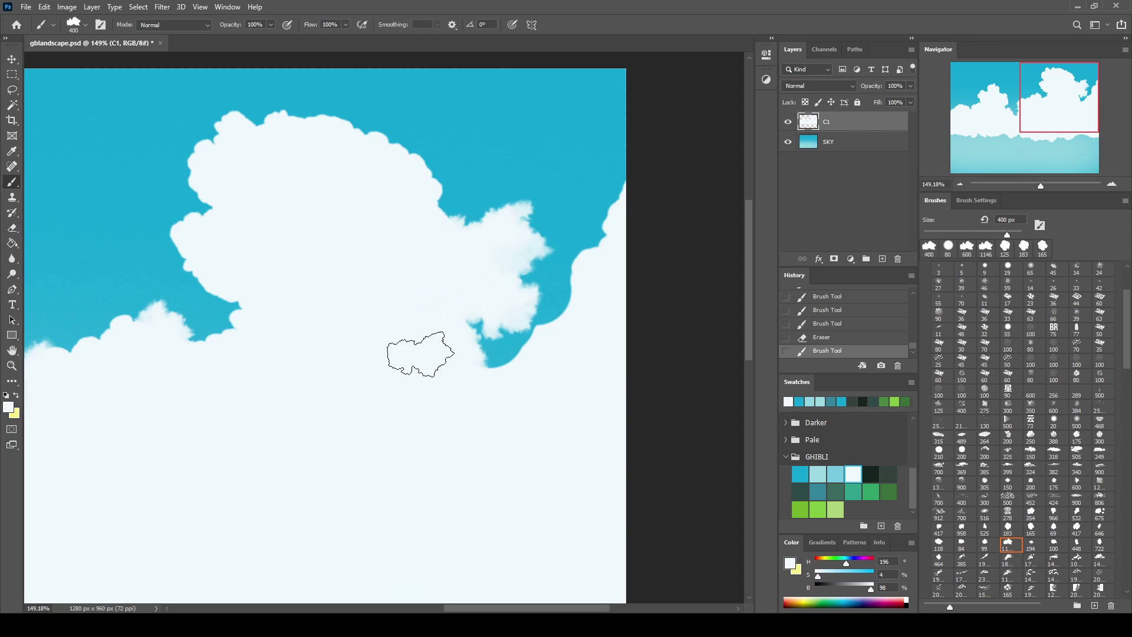
key("ctrl+z")
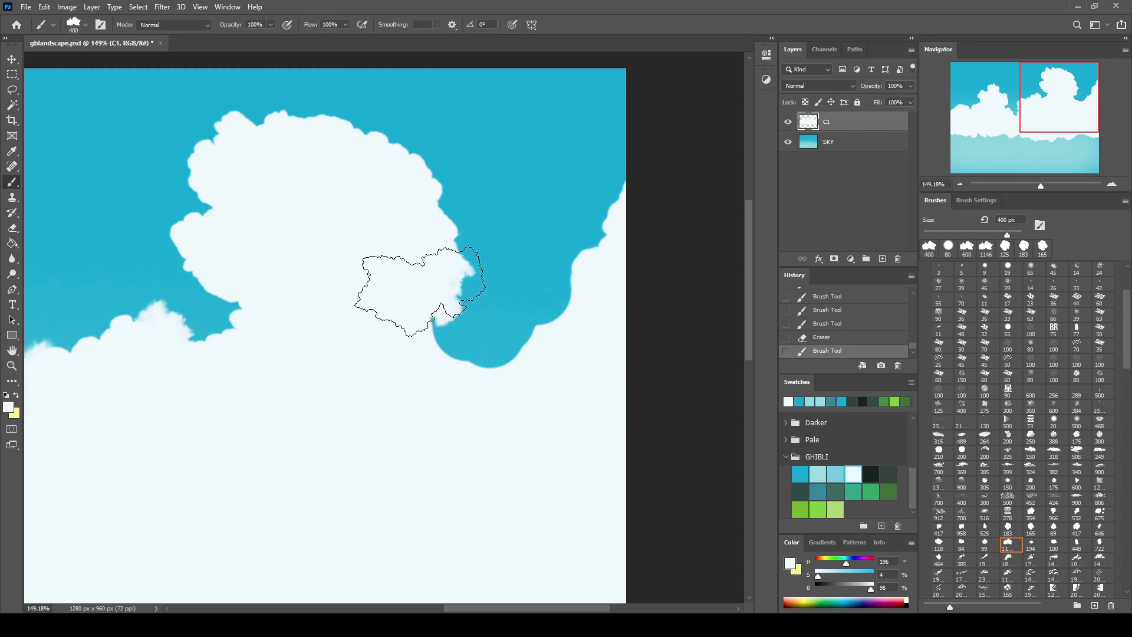
Dab white puffs over the blue edge and lower lobe, and add a large cloud at the right edge
left_click(427, 265)
left_click(422, 336)
left_click(495, 369)
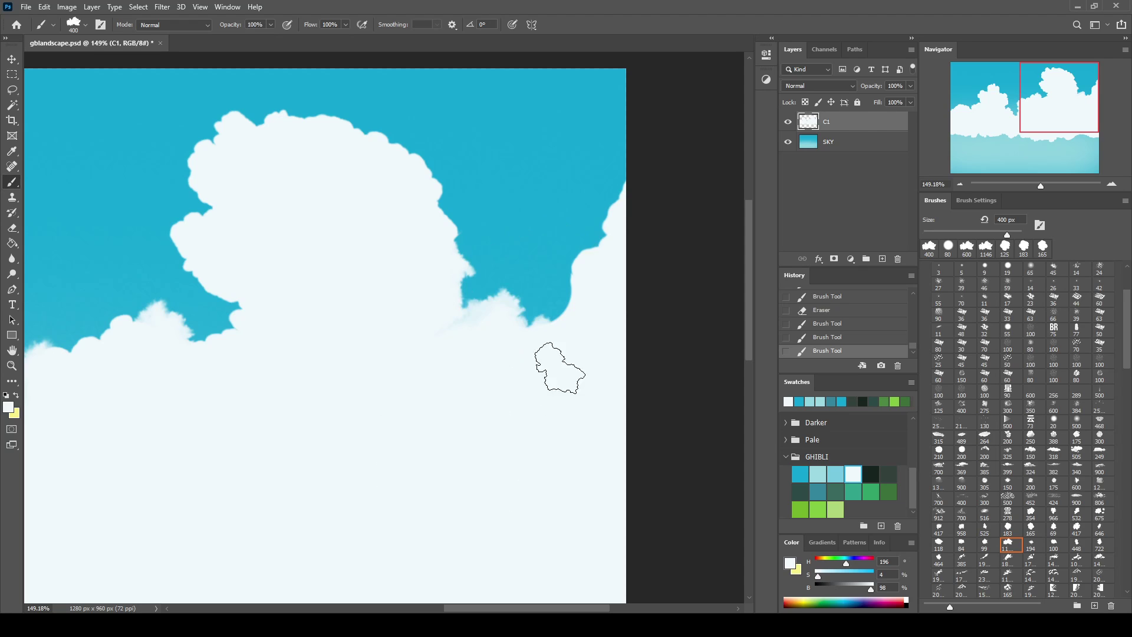
left_click_drag(670, 261, 693, 230)
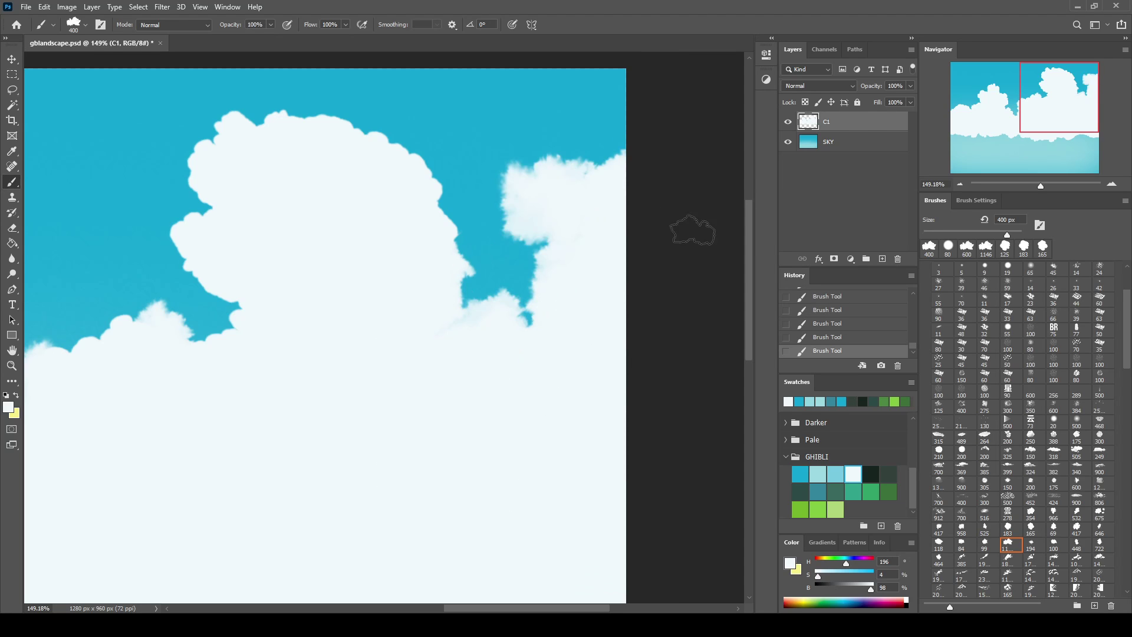
Set the cloud brush's Shape Dynamics Minimum Diameter to about 92%
left_click(977, 201)
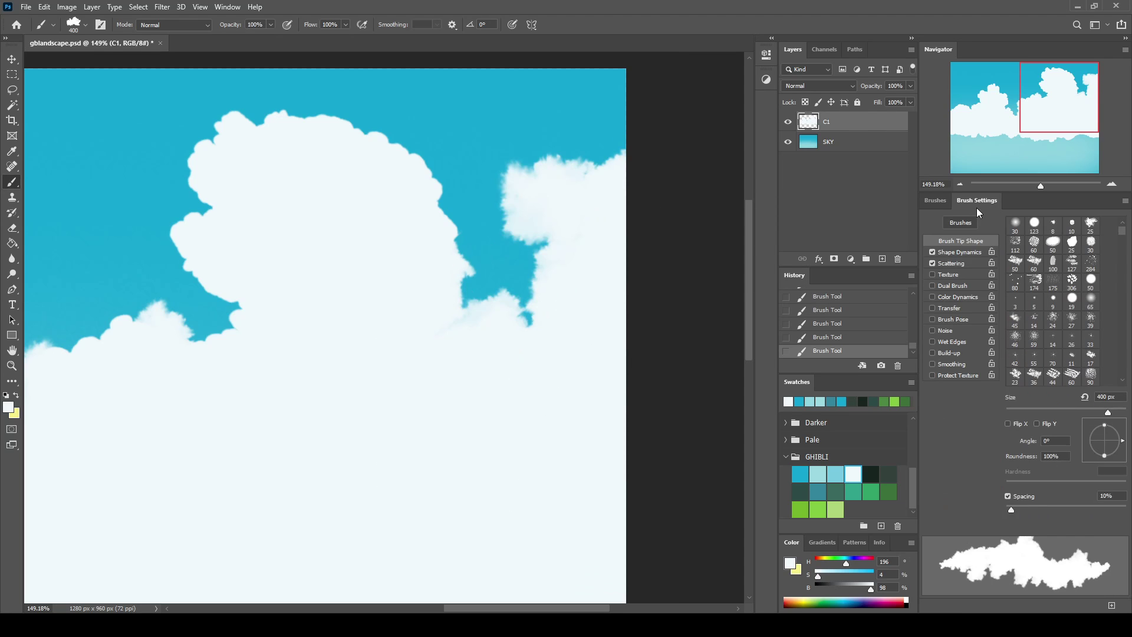
left_click(961, 253)
left_click_drag(1032, 270, 1117, 272)
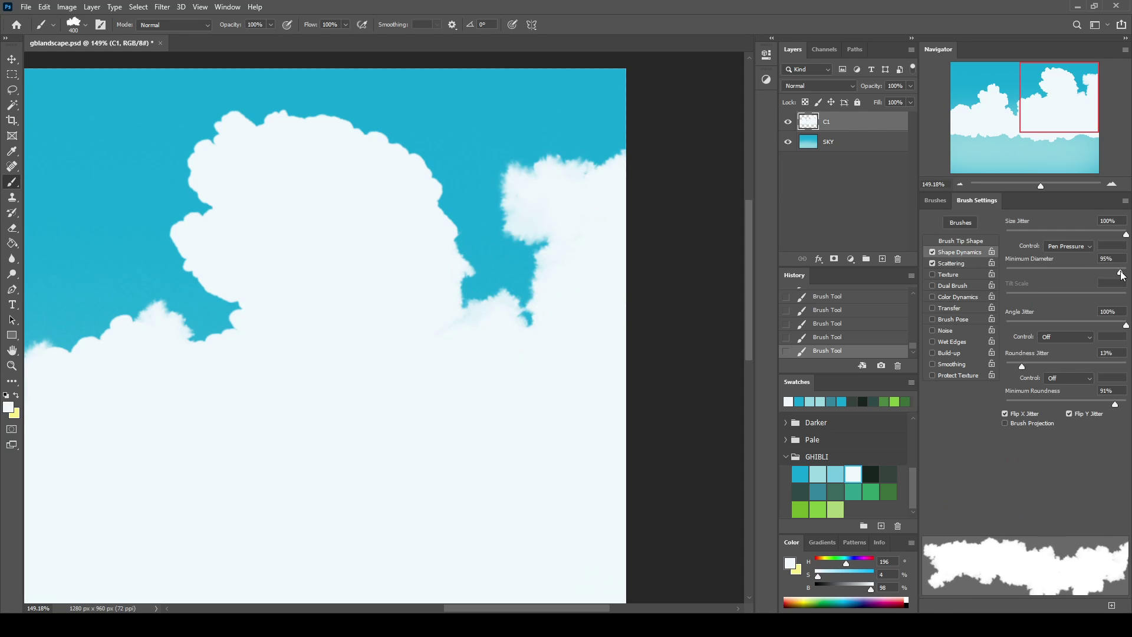
Halve the cloud brush and erase a bite into the big cloud's left edge
key("bracketleft")
key("bracketleft")
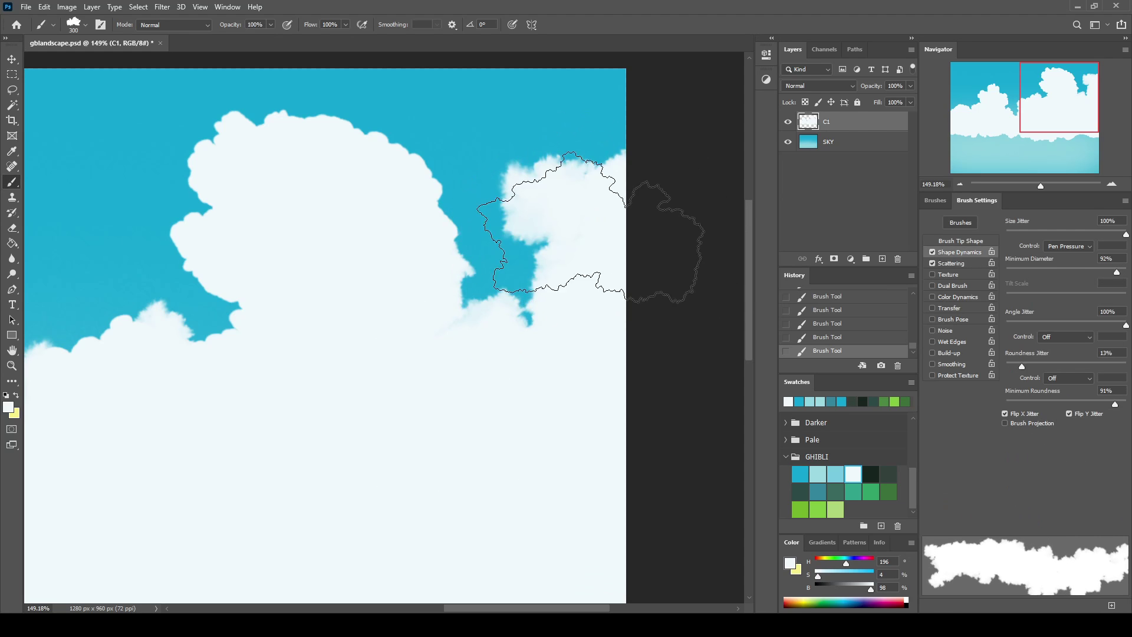
mouse_move(607, 198)
left_mouse_down()
mouse_move(660, 177)
mouse_move(646, 206)
left_mouse_up()
key("ctrl+z")
key("e")
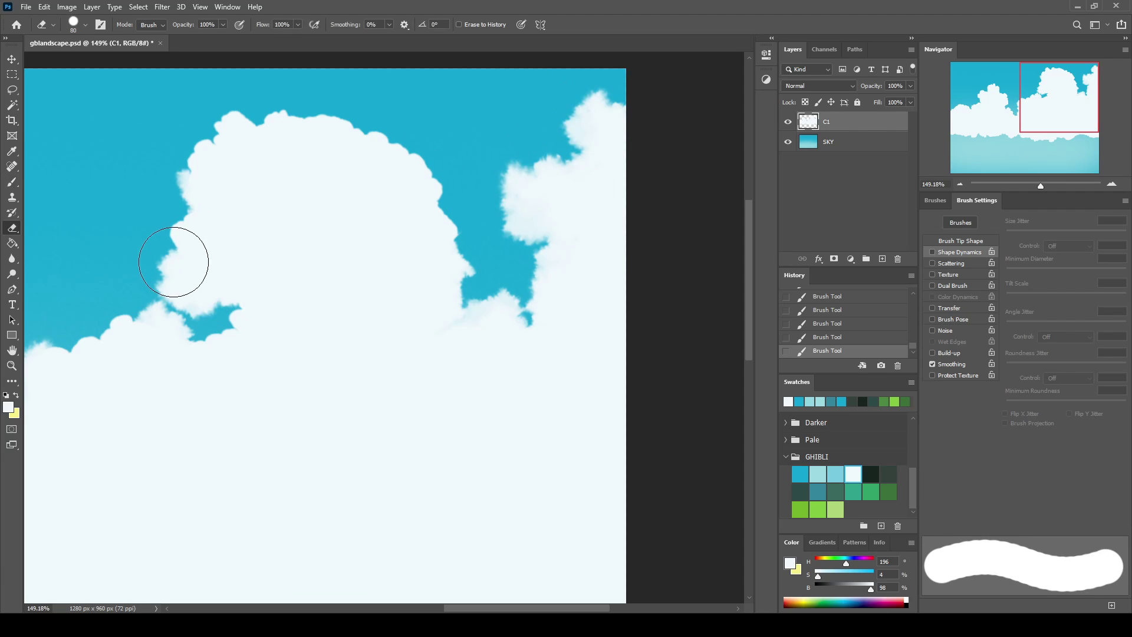
left_click_drag(171, 260, 165, 265)
Fill the cloud's lower-left with puffs and erase the top-right of the left cloud
key("b")
left_click_drag(283, 301, 277, 278)
mouse_move(201, 353)
left_mouse_down()
mouse_move(242, 319)
mouse_move(636, 212)
mouse_move(656, 190)
left_mouse_up()
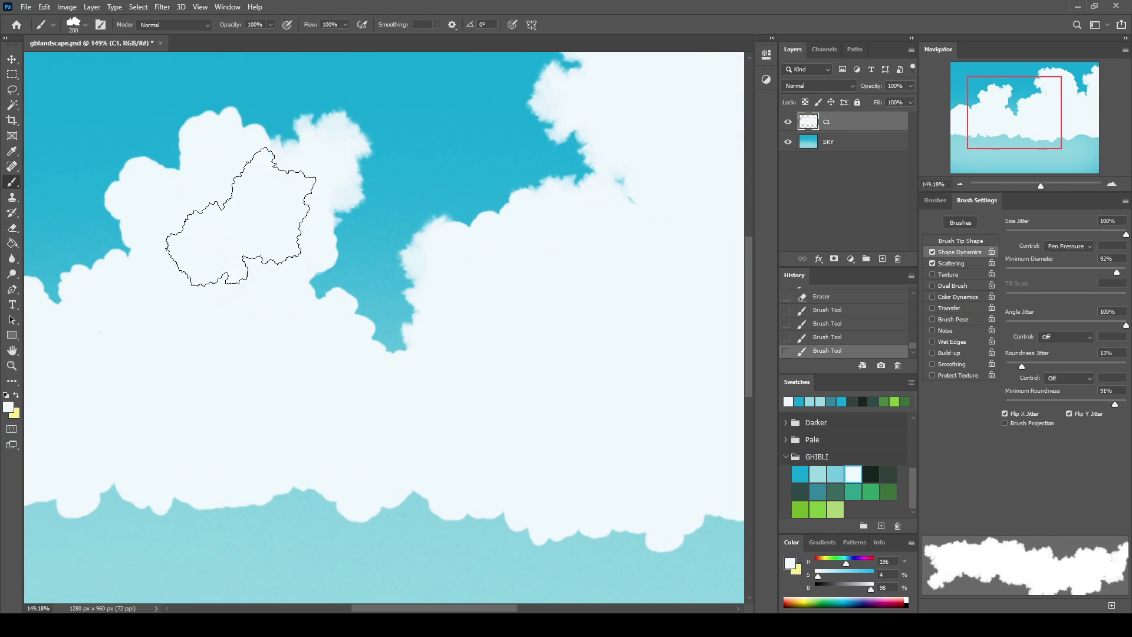
key("e")
left_click_drag(318, 253, 242, 121)
key("b")
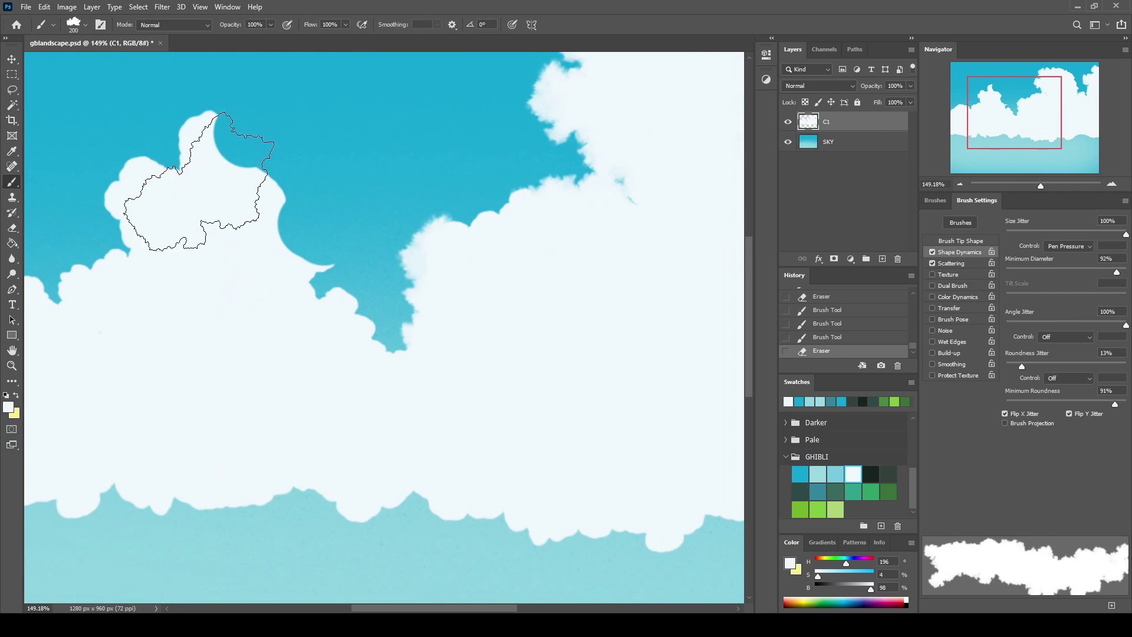
Paint new lobes on the left cloud and along its top, then lock transparent pixels on C1
left_click_drag(200, 183, 129, 142)
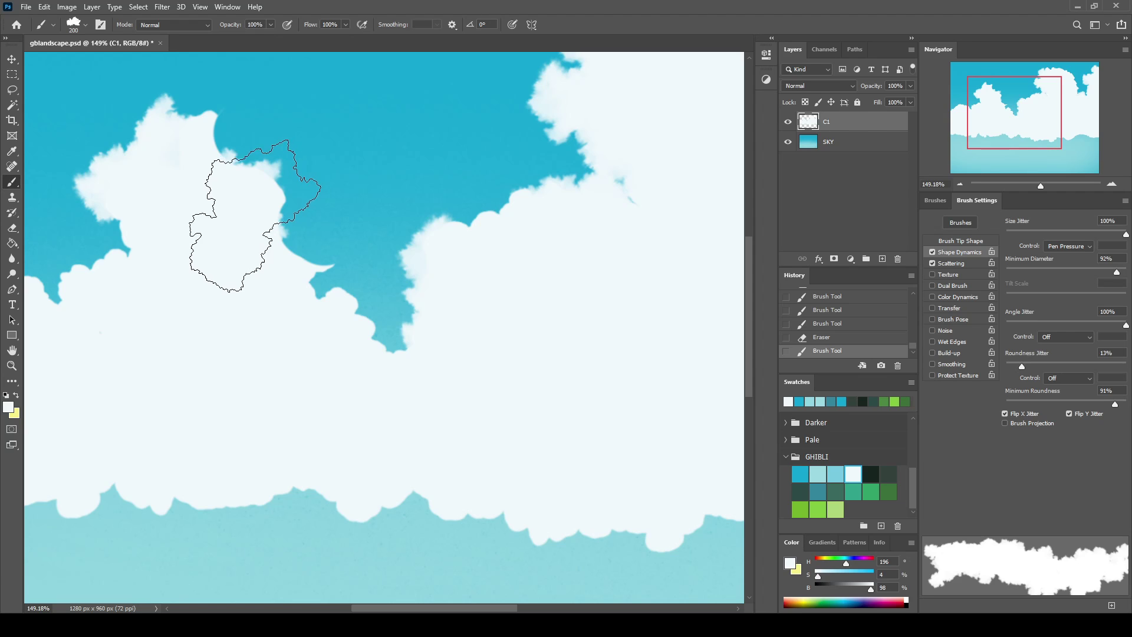
key("bracketleft")
key("bracketleft")
mouse_move(242, 147)
left_mouse_down()
mouse_move(259, 100)
mouse_move(248, 154)
mouse_move(265, 254)
left_mouse_up()
scroll(379, 280, "left", 4)
mouse_move(379, 280)
left_mouse_down()
mouse_move(392, 303)
mouse_move(235, 307)
mouse_move(422, 329)
left_mouse_up()
mouse_move(265, 341)
left_mouse_down()
mouse_move(329, 278)
mouse_move(235, 304)
mouse_move(180, 306)
left_mouse_up()
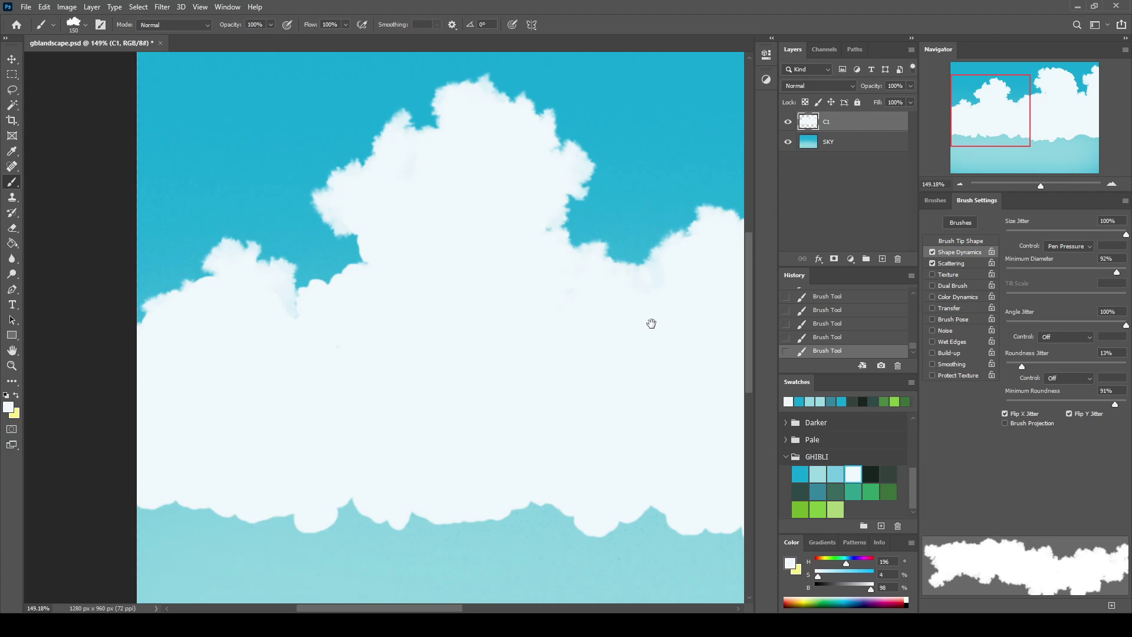
left_click_drag(651, 323, 420, 325)
left_click(805, 103)
Add a new layer clipped to C1 and paint light blue shading over the clouds
left_click(837, 475)
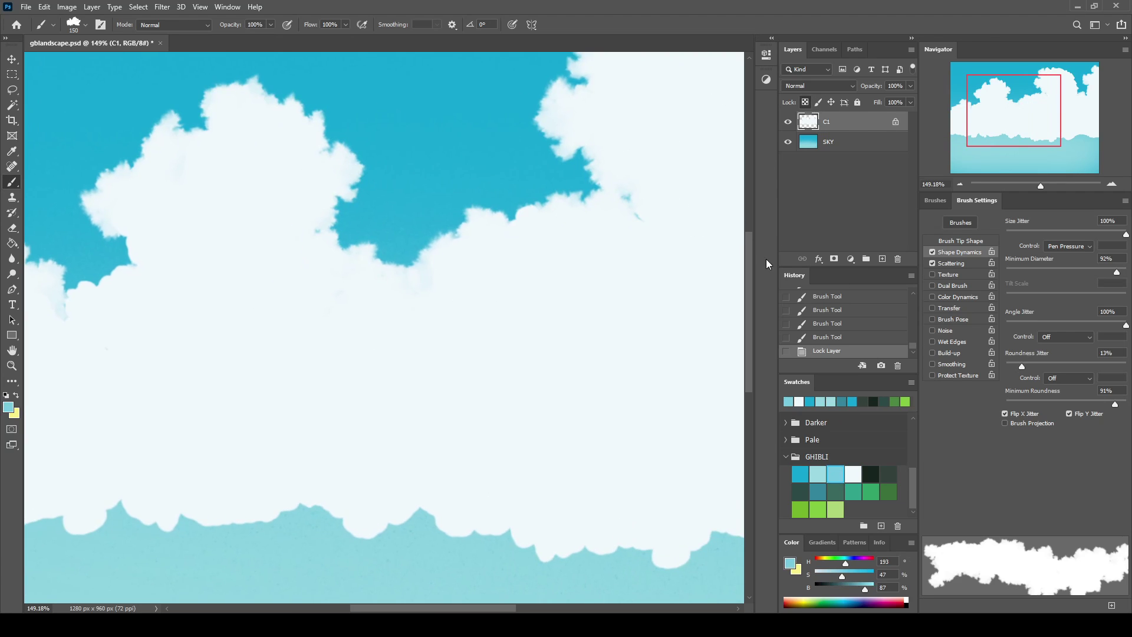
left_click(883, 259)
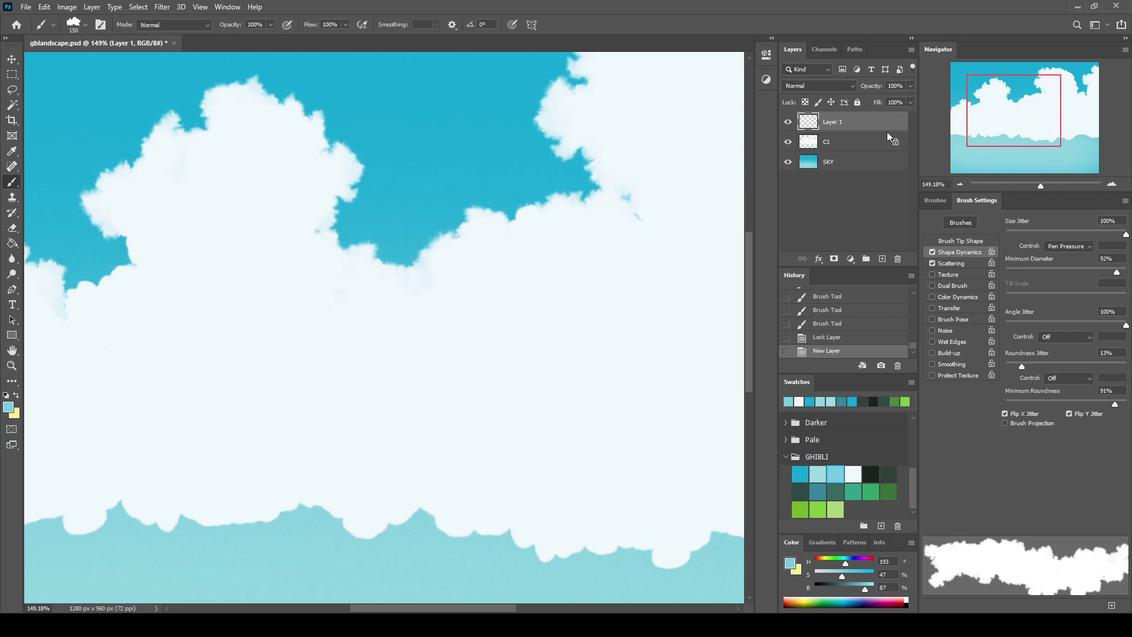
key("ctrl+alt+g")
left_click_drag(1041, 185, 1032, 185)
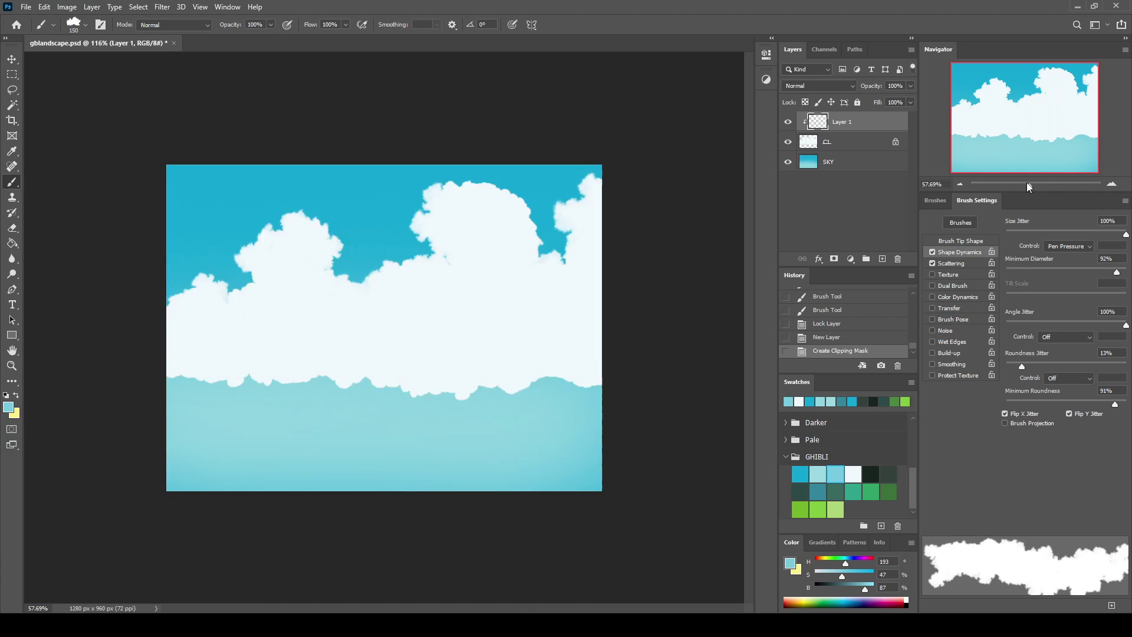
mouse_move(543, 171)
left_mouse_down()
mouse_move(527, 173)
mouse_move(566, 316)
left_mouse_up()
mouse_move(619, 265)
left_mouse_down()
mouse_move(606, 195)
mouse_move(592, 242)
left_mouse_up()
Shade the central, lower and small clouds light blue and set the shading layer's Fill to 36%
key("e")
key("b")
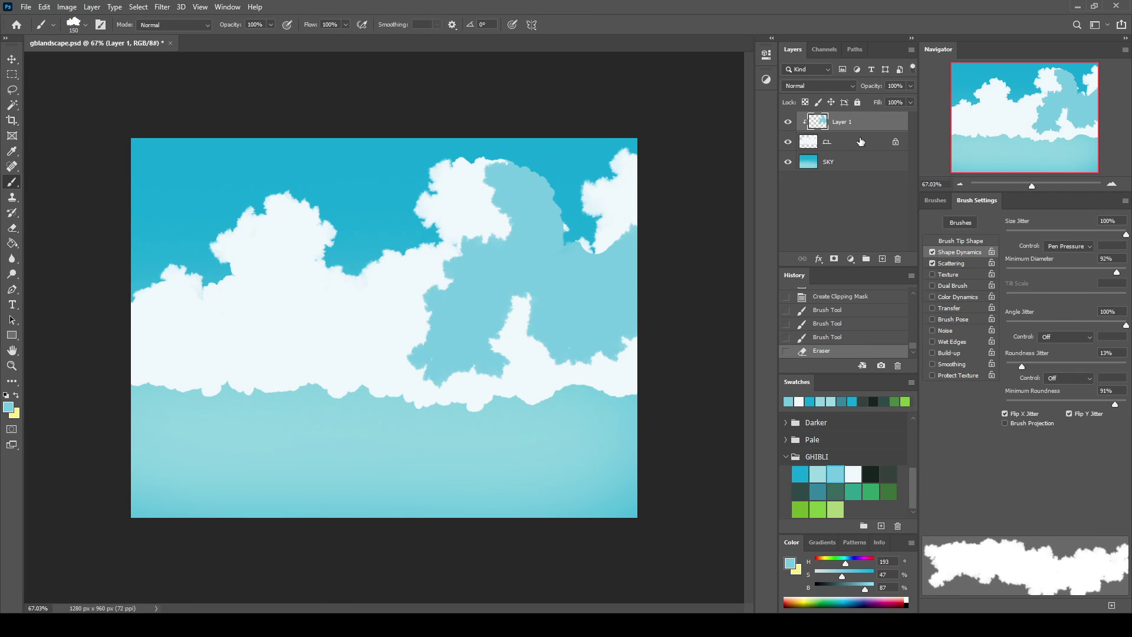
left_click(859, 142)
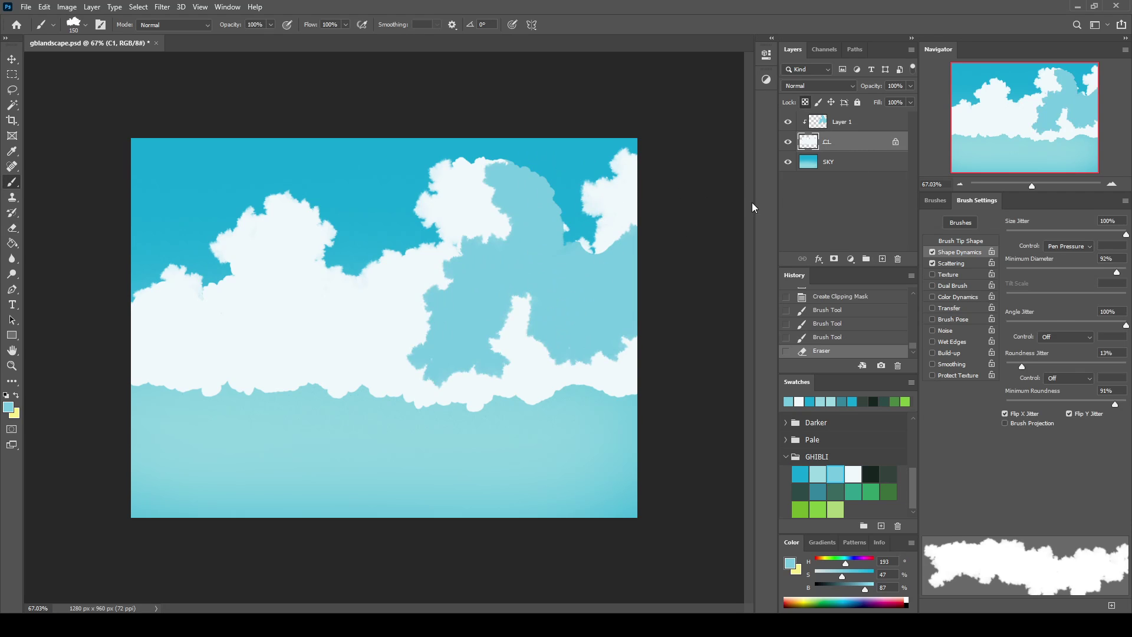
left_click(865, 122)
mouse_move(505, 303)
left_mouse_down()
mouse_move(481, 348)
mouse_move(298, 253)
mouse_move(298, 303)
mouse_move(195, 354)
left_mouse_up()
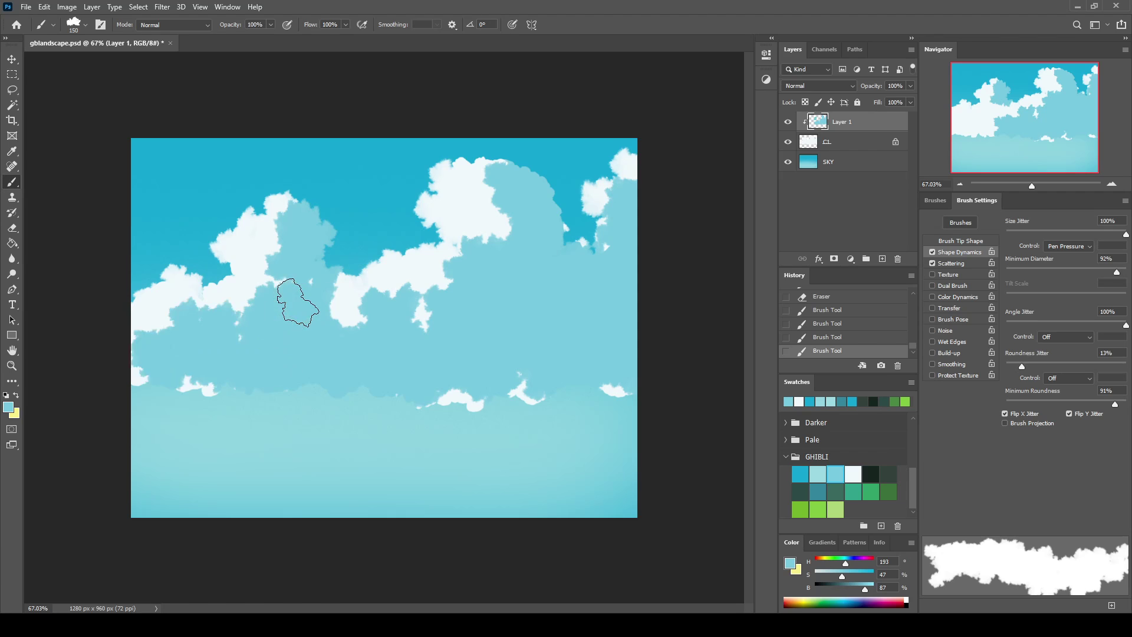
left_click_drag(406, 375, 434, 380)
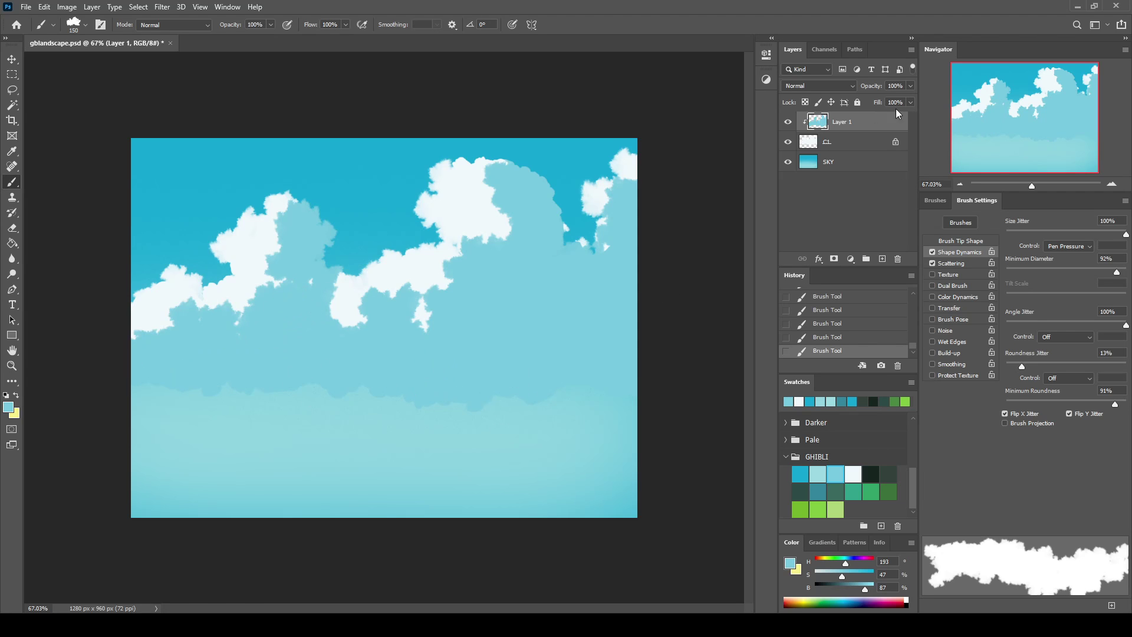
left_click_drag(908, 107, 875, 115)
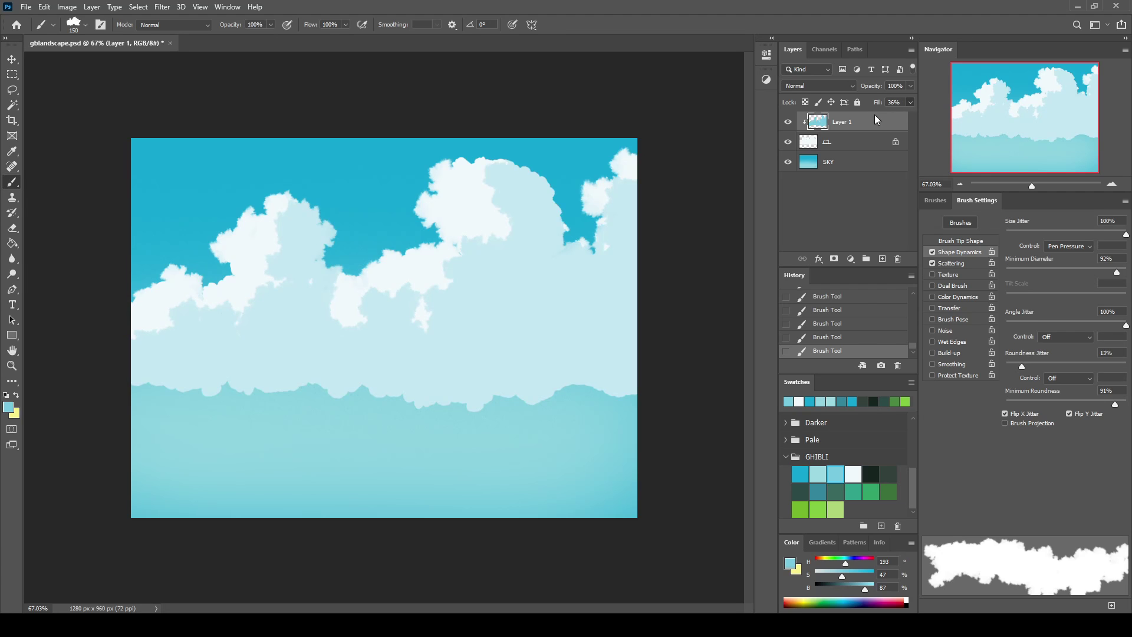
Add another layer and paint pale cloud over the blue sky, trimming part of it
left_click(883, 259)
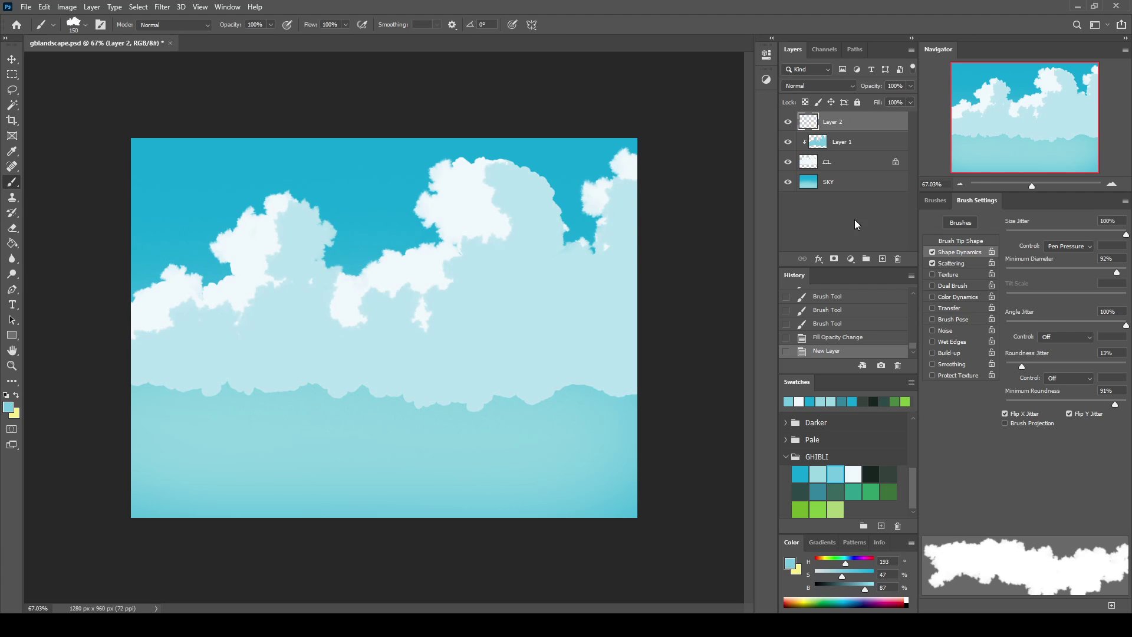
mouse_move(536, 200)
left_mouse_down()
mouse_move(518, 182)
mouse_move(536, 189)
mouse_move(546, 222)
mouse_move(533, 203)
mouse_move(543, 227)
mouse_move(517, 265)
left_mouse_up()
key("e")
left_click(581, 169)
key("b")
left_click_drag(619, 280, 516, 298)
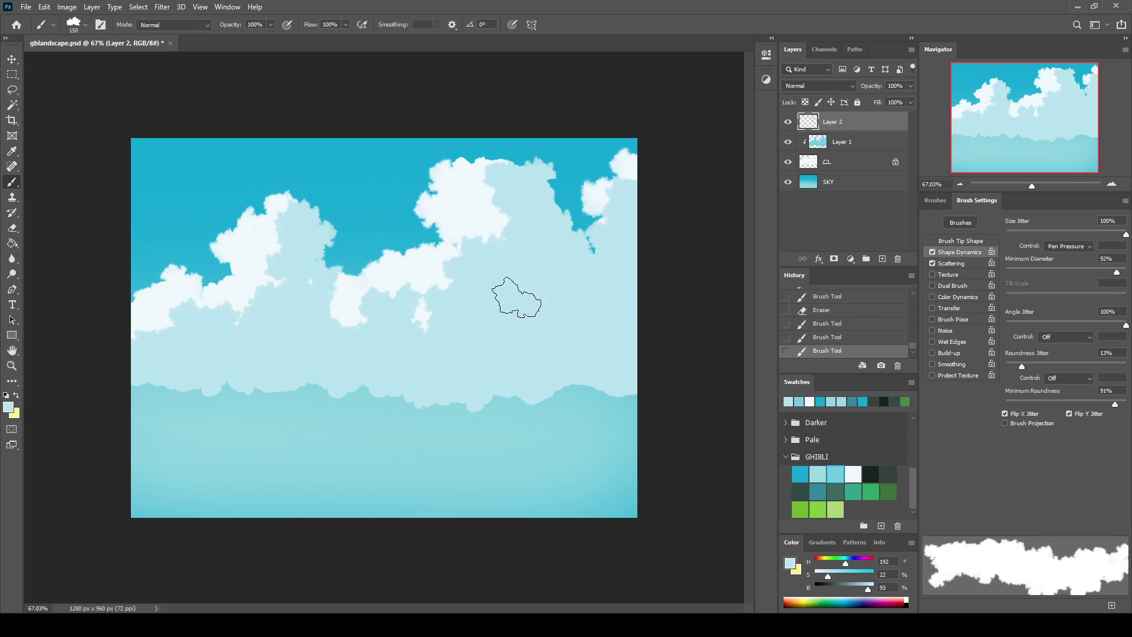
Merge both new layers down into C1 and sample near-white from the clouds
key("ctrl+e")
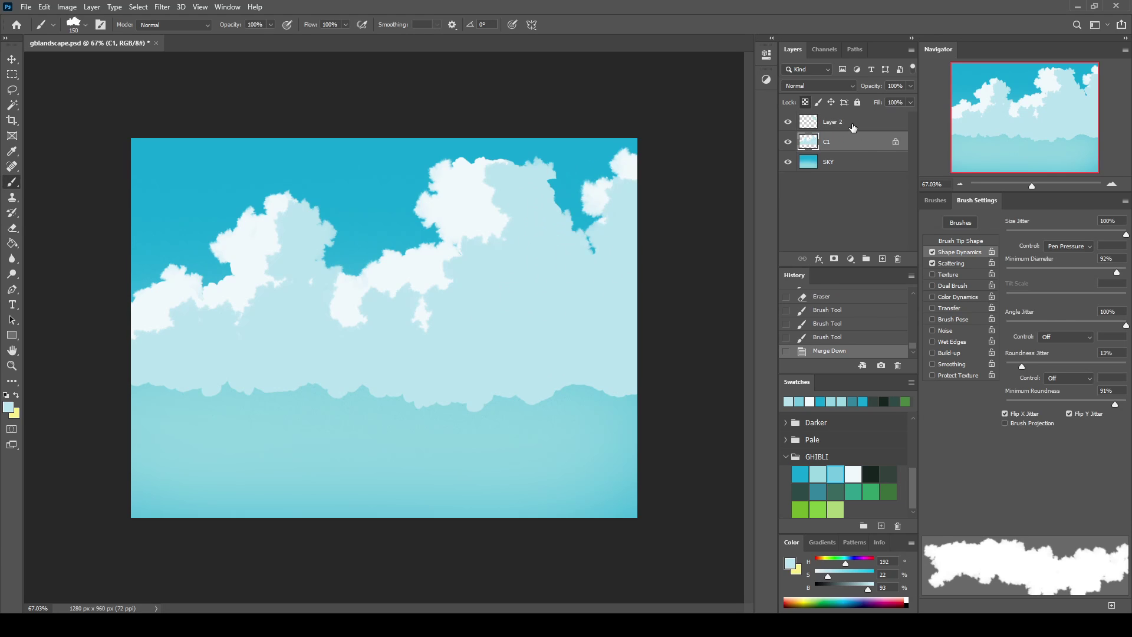
key("ctrl+e")
left_click(442, 266, "alt")
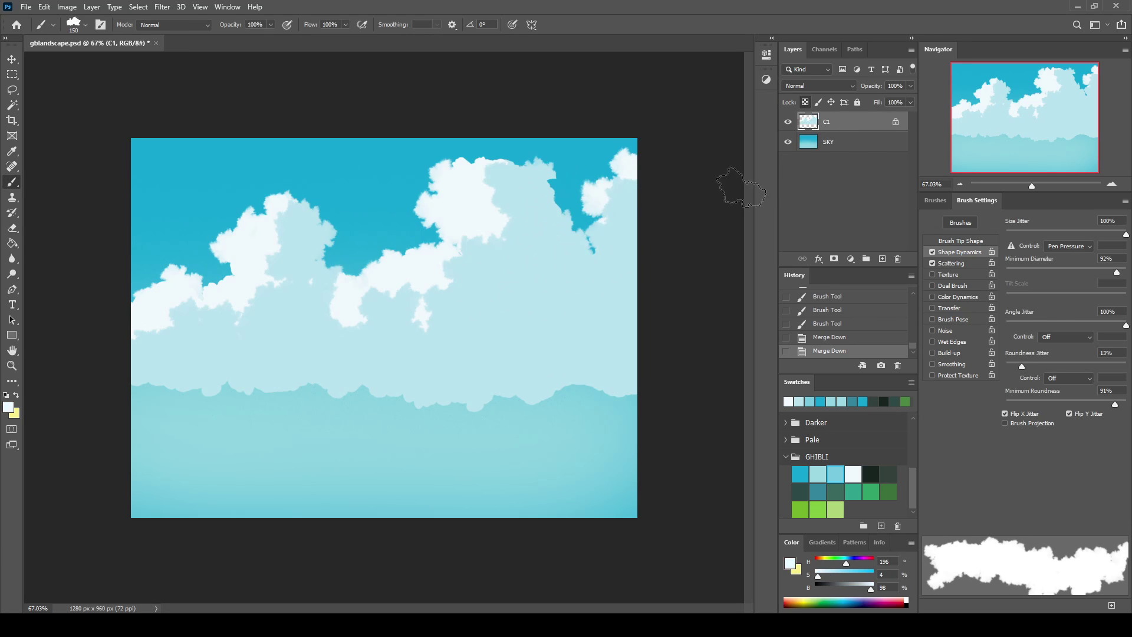
With the Smudge tool, soften the right cloud edge and the cloud top on C1
left_click(12, 259)
left_click(49, 289)
left_click(934, 201)
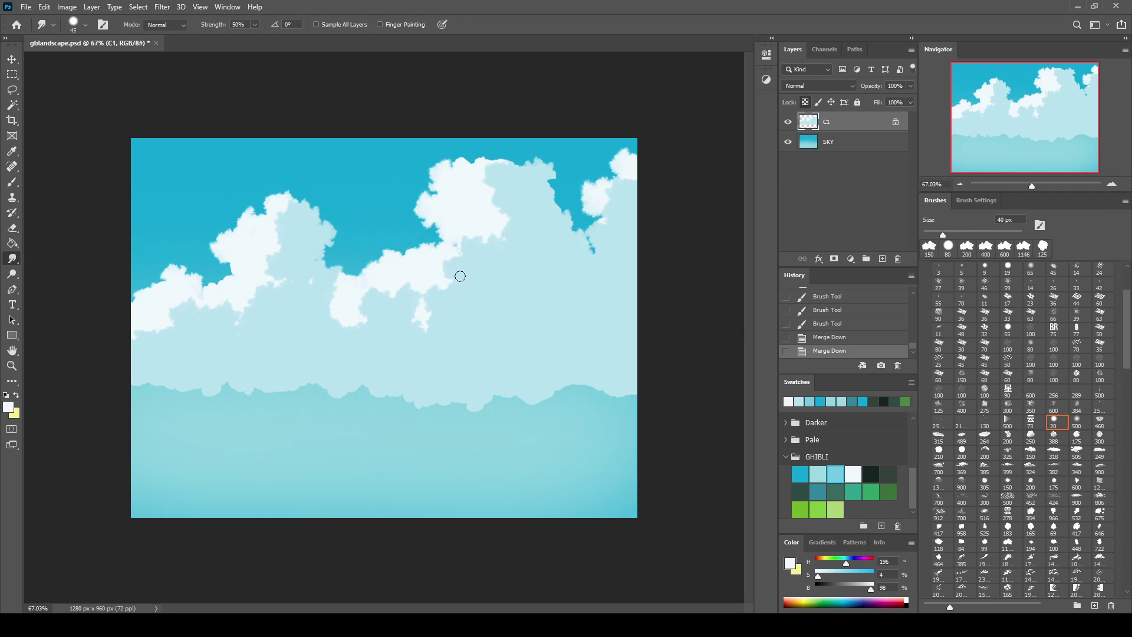
mouse_move(451, 271)
left_mouse_down()
mouse_move(467, 245)
mouse_move(519, 224)
left_mouse_up()
left_click(808, 102)
mouse_move(472, 253)
left_mouse_down()
mouse_move(500, 202)
mouse_move(572, 172)
left_mouse_up()
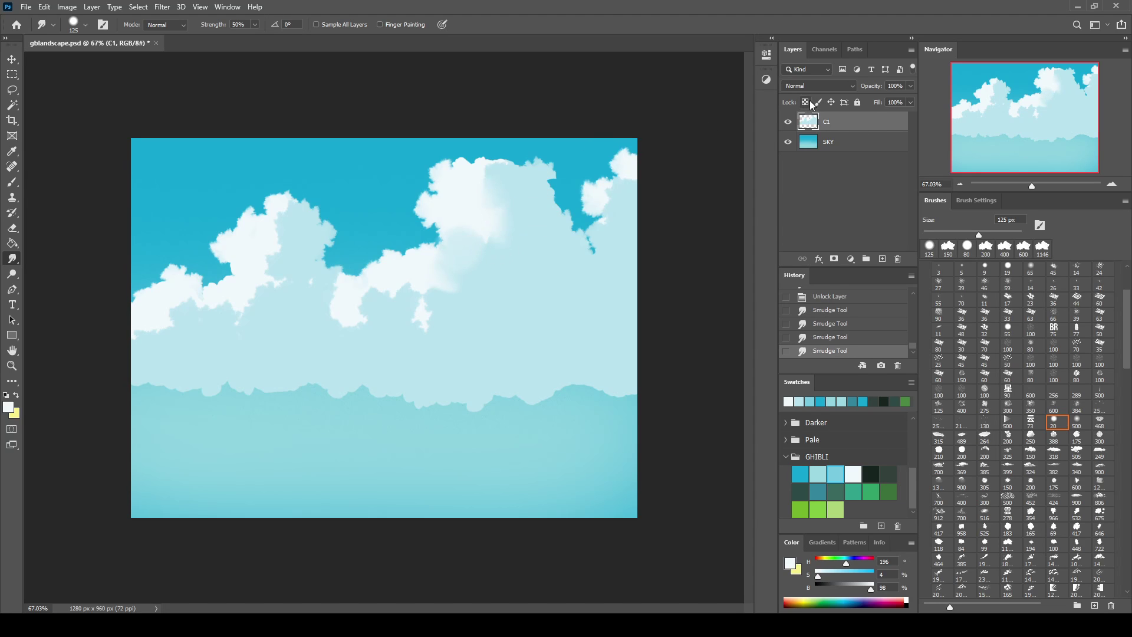
Smear the right, middle and left cloud edges into wispy trails and lock C1
left_click_drag(592, 256, 616, 192)
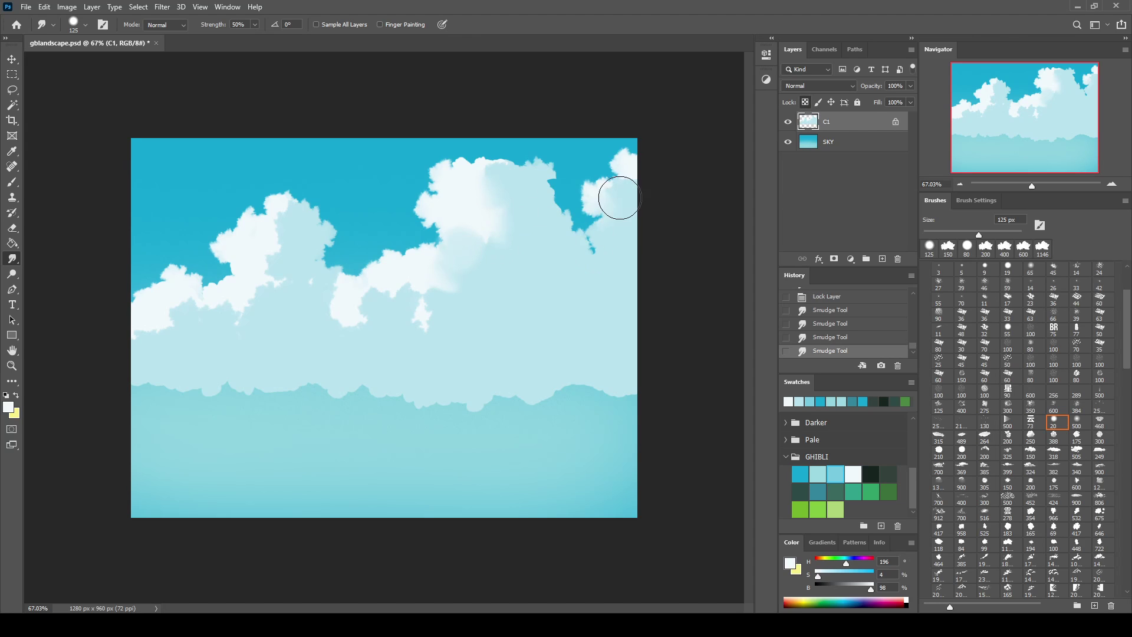
left_click_drag(587, 236, 600, 264)
left_click(806, 102)
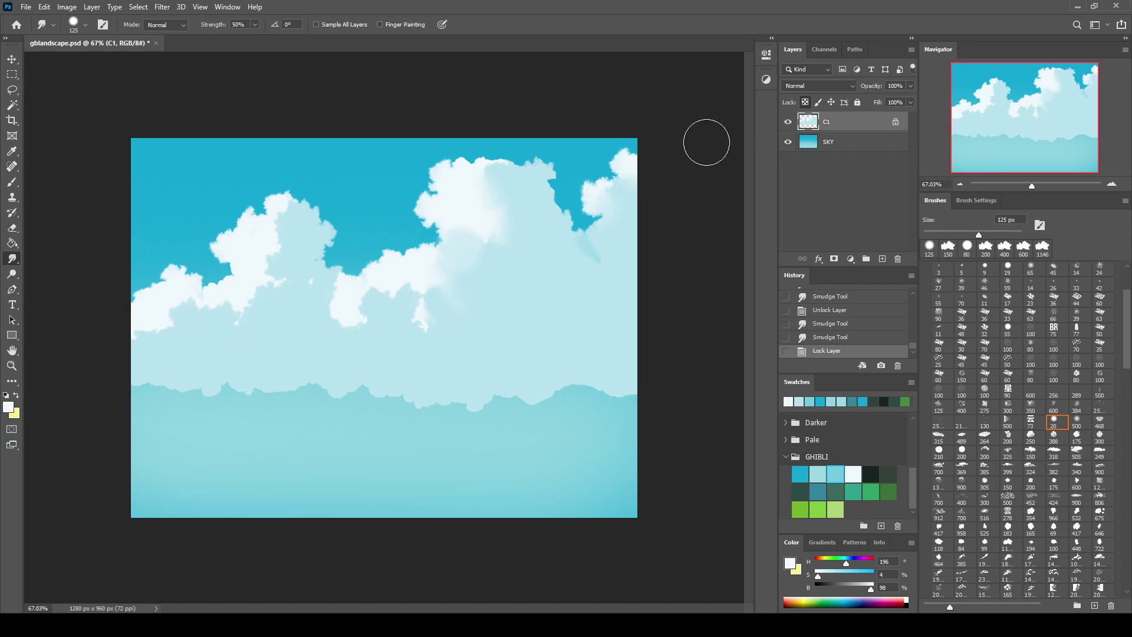
mouse_move(356, 319)
left_mouse_down()
mouse_move(308, 324)
mouse_move(283, 275)
left_mouse_up()
left_click_drag(257, 322, 167, 334)
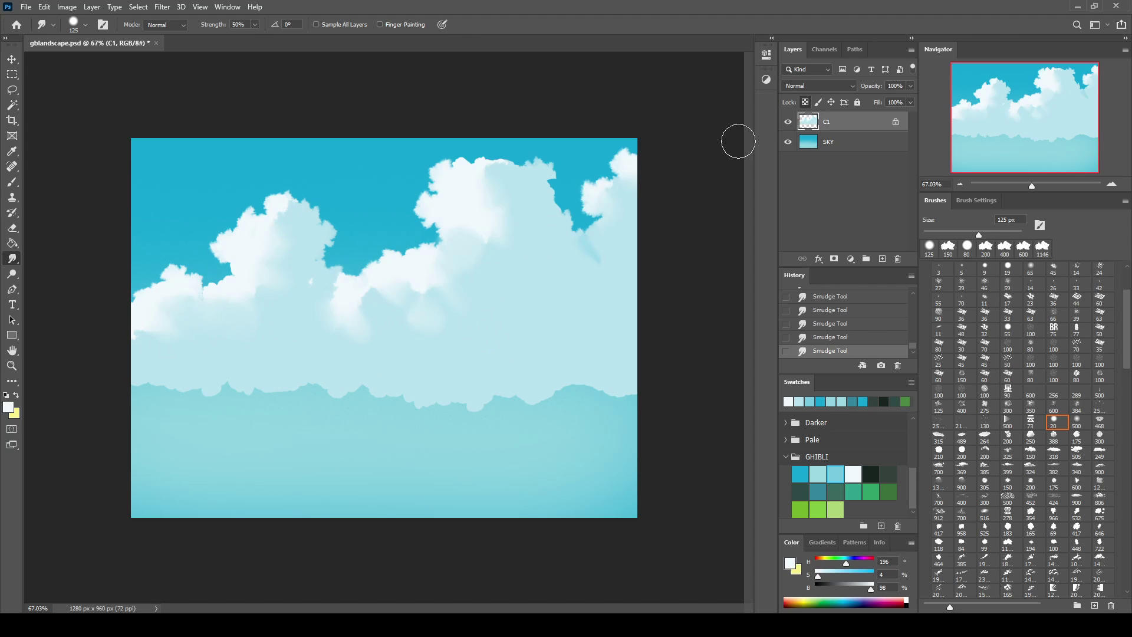
key("b")
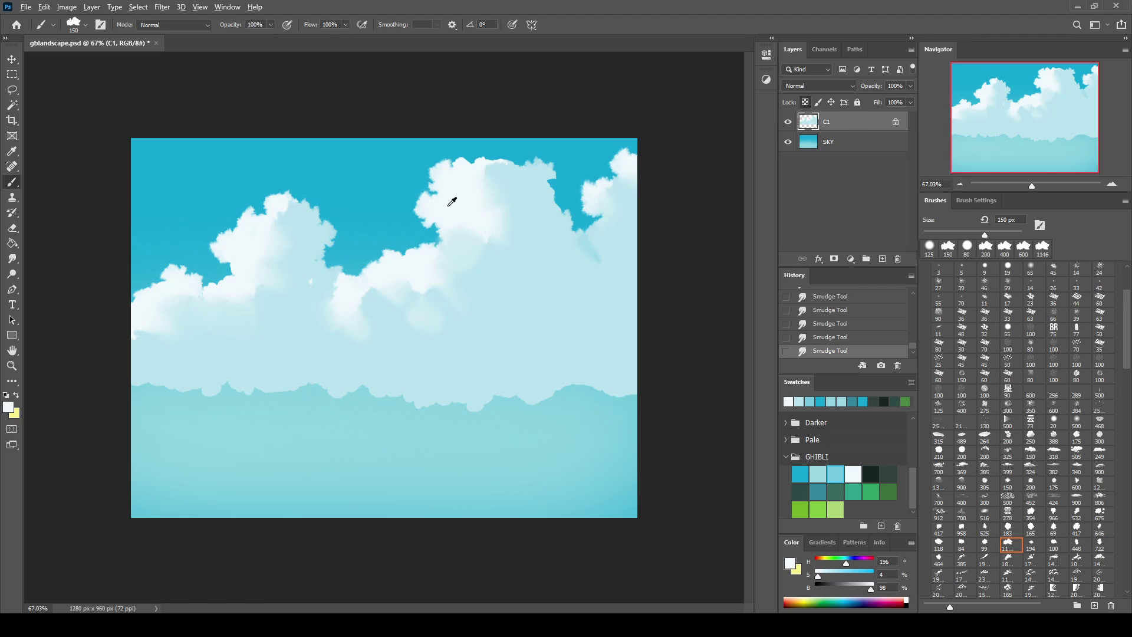
On a new layer clipped to C1, stamp a white cloud on the right and erase part of it
left_click(883, 258)
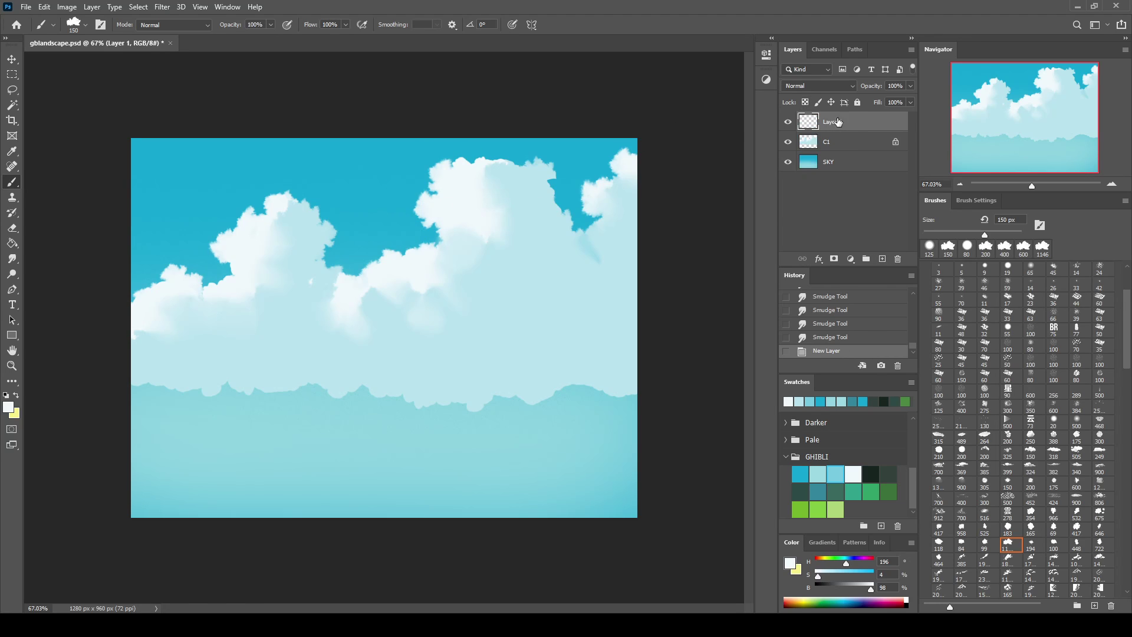
key("ctrl+alt+g")
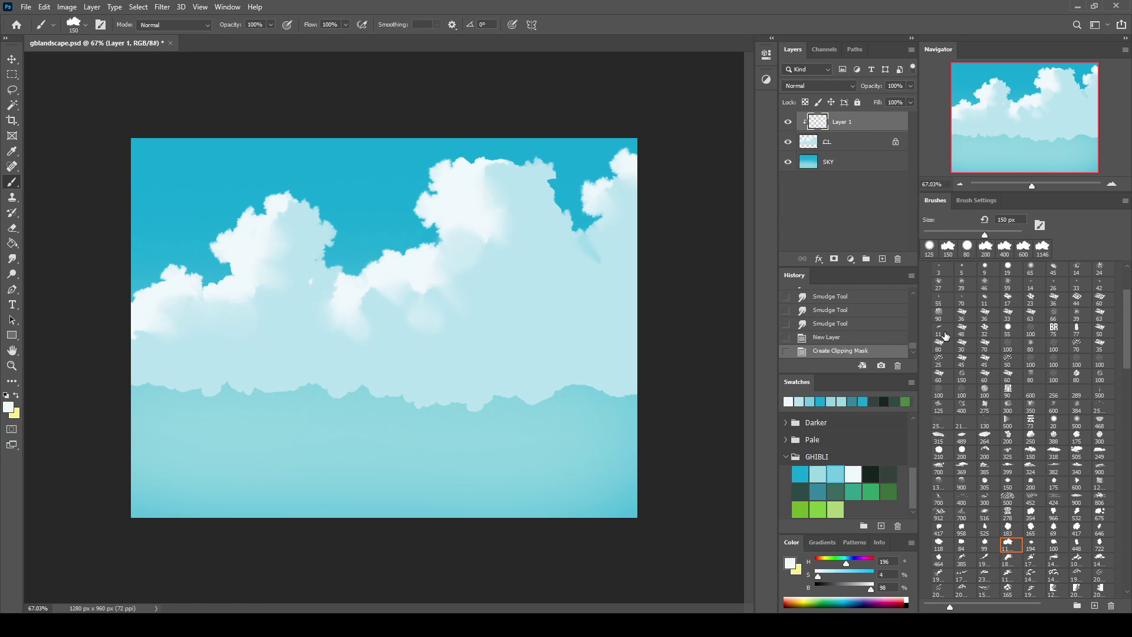
left_click(492, 265)
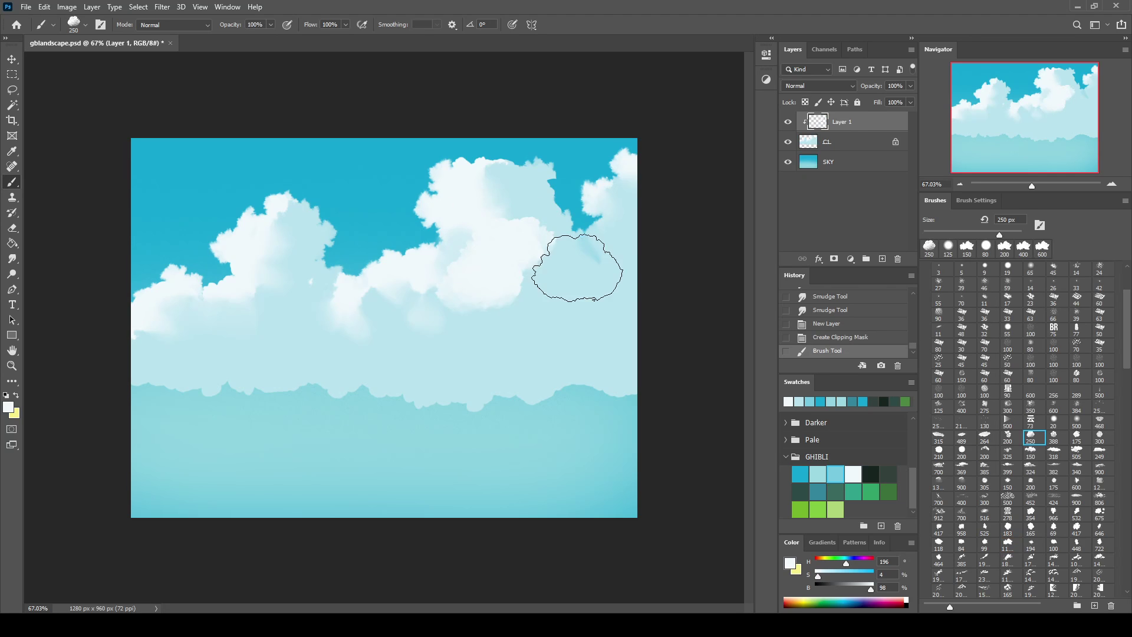
key("e")
key("b")
key("e")
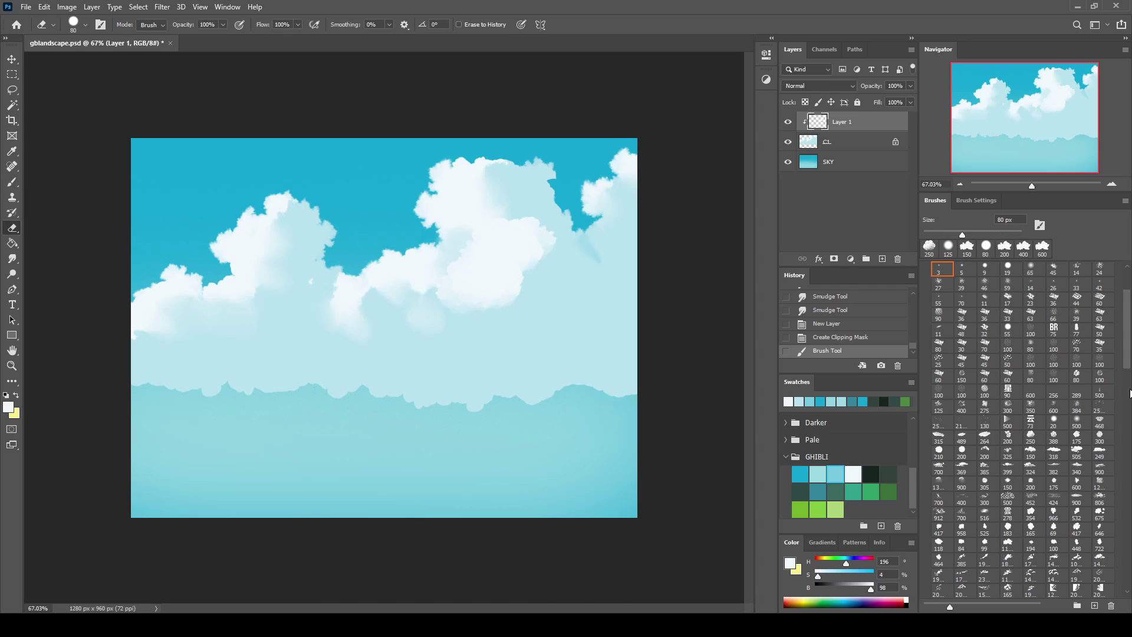
left_click_drag(1127, 400, 1127, 419)
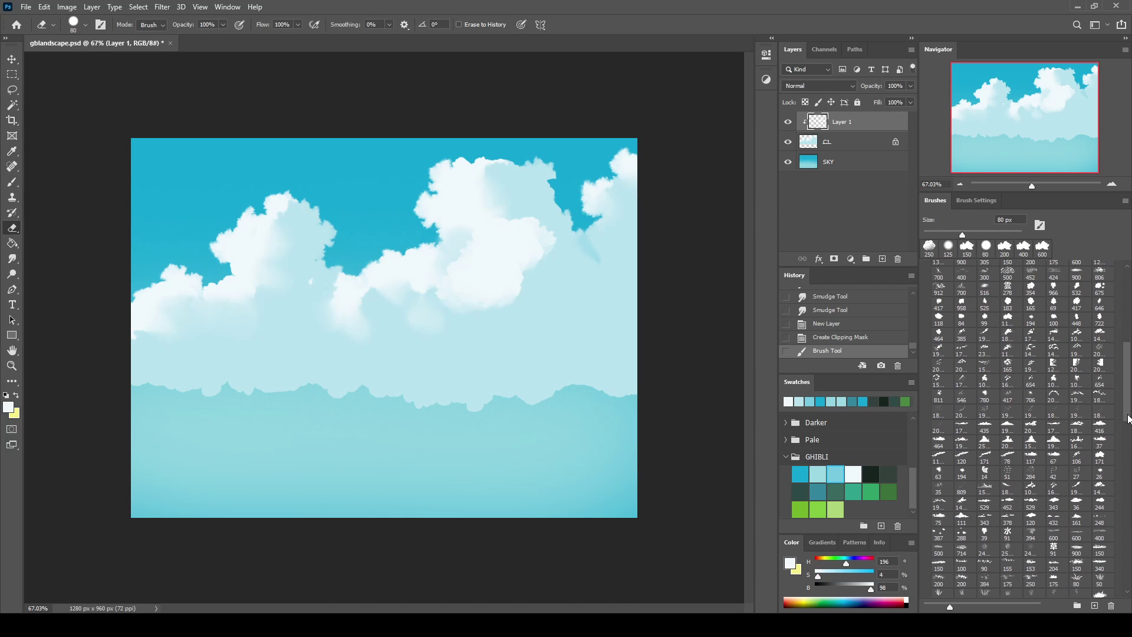
left_click(1005, 246)
left_click_drag(539, 259, 512, 283)
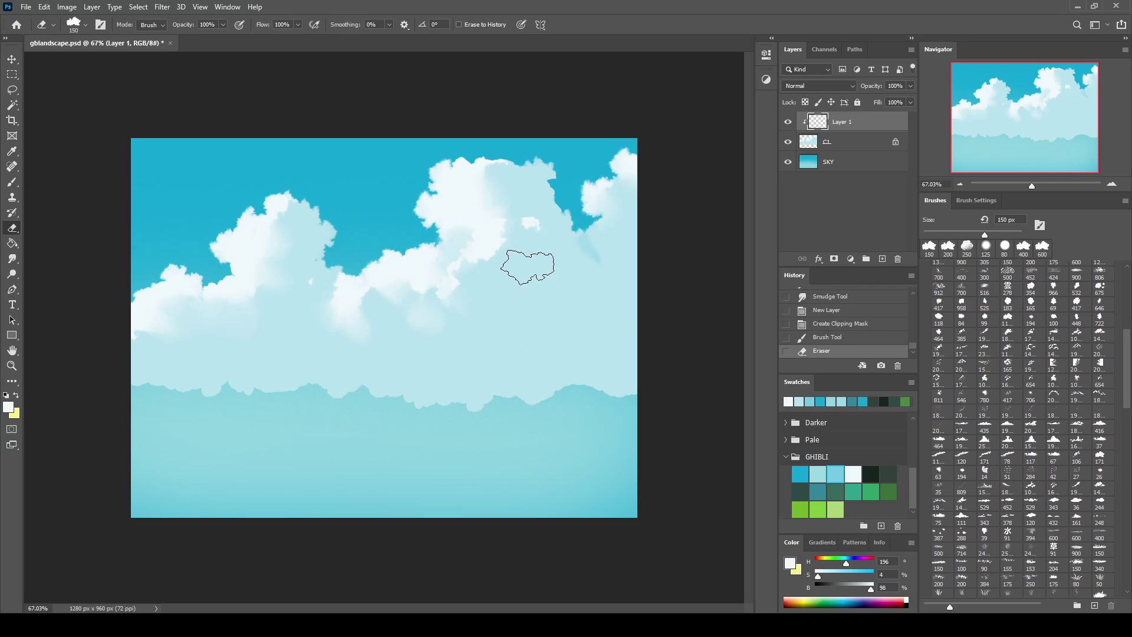
Paint white cloud puffs mid-canvas and erase the leftover white patch
key("b")
left_click(538, 224)
key("e")
left_click_drag(538, 224, 513, 303)
key("b")
mouse_move(412, 336)
left_mouse_down()
mouse_move(371, 336)
mouse_move(457, 333)
left_mouse_up()
key("ctrl+z")
key("e")
left_click_drag(346, 359, 412, 324)
Add white puffs on the right and in the middle, trimming their bottoms
key("b")
mouse_move(566, 319)
left_mouse_down()
mouse_move(530, 329)
mouse_move(618, 276)
left_mouse_up()
key("e")
mouse_move(588, 321)
left_mouse_down()
mouse_move(561, 328)
mouse_move(647, 286)
left_mouse_up()
key("b")
left_click_drag(240, 336, 319, 276)
key("e")
mouse_move(285, 334)
left_mouse_down()
mouse_move(223, 361)
mouse_move(306, 308)
left_mouse_up()
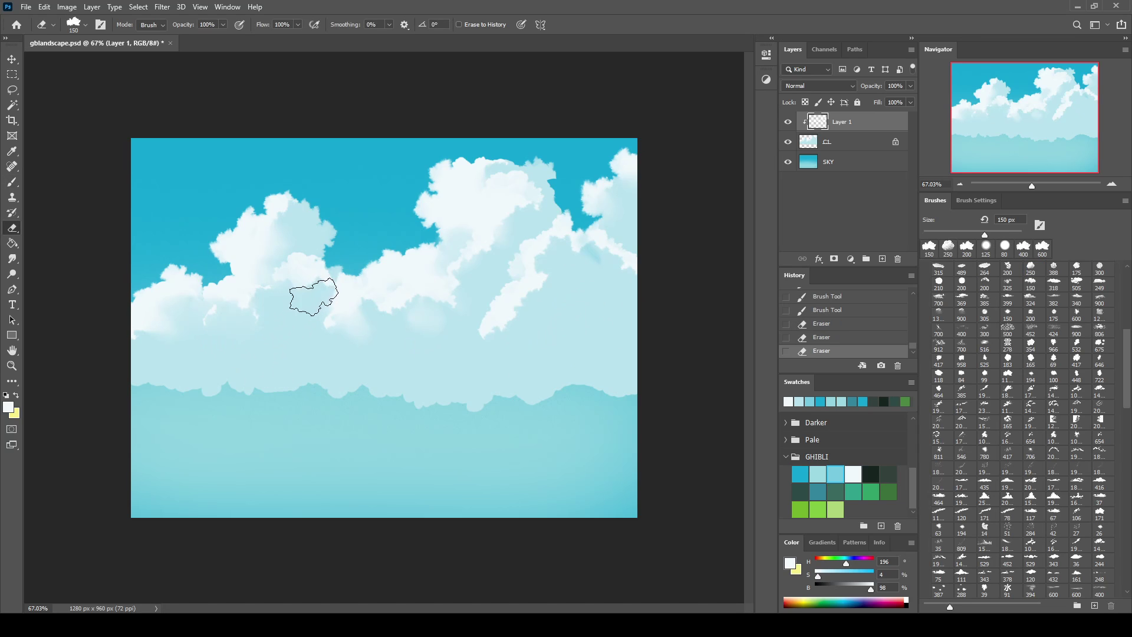
Add white puffs left of centre and at the left edge, trimming their lower parts
key("b")
left_click_drag(240, 342, 336, 347)
key("e")
mouse_move(281, 370)
left_mouse_down()
mouse_move(355, 351)
mouse_move(290, 336)
left_mouse_up()
key("b")
key("e")
mouse_move(260, 379)
left_mouse_down()
mouse_move(334, 356)
mouse_move(263, 346)
mouse_move(301, 369)
left_mouse_up()
key("b")
key("e")
key("b")
mouse_move(189, 349)
left_mouse_down()
mouse_move(174, 347)
mouse_move(189, 374)
mouse_move(218, 353)
left_mouse_up()
key("e")
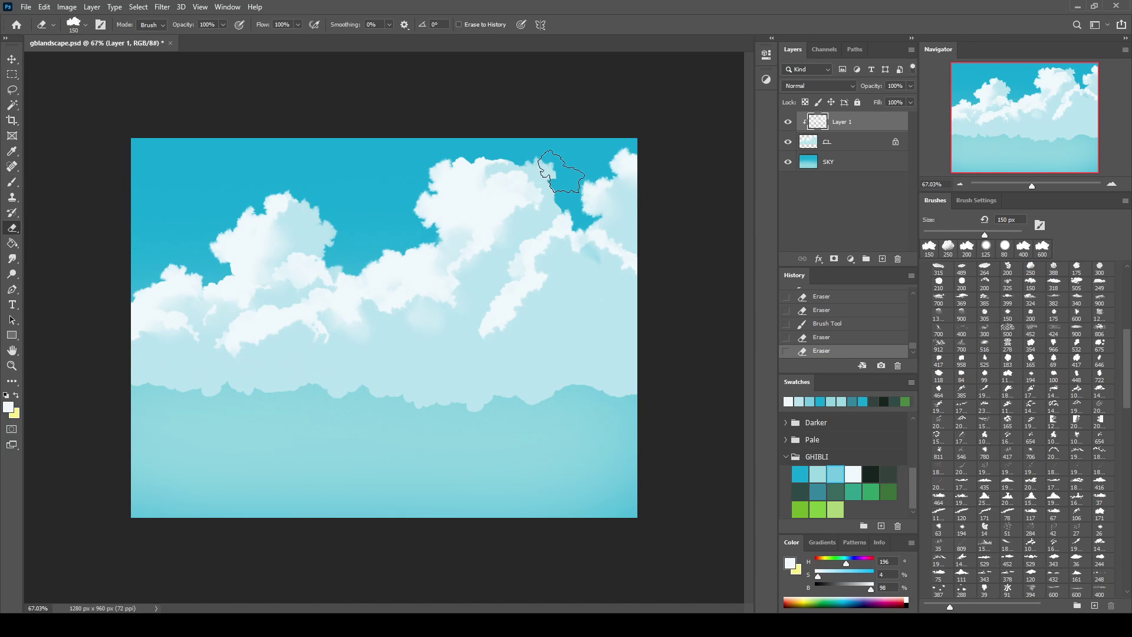
Rework the upper-right and upper-centre clouds with white, then erase bits of the central and lower-left clouds
left_click_drag(560, 171, 518, 189)
key("b")
left_click_drag(632, 189, 660, 206)
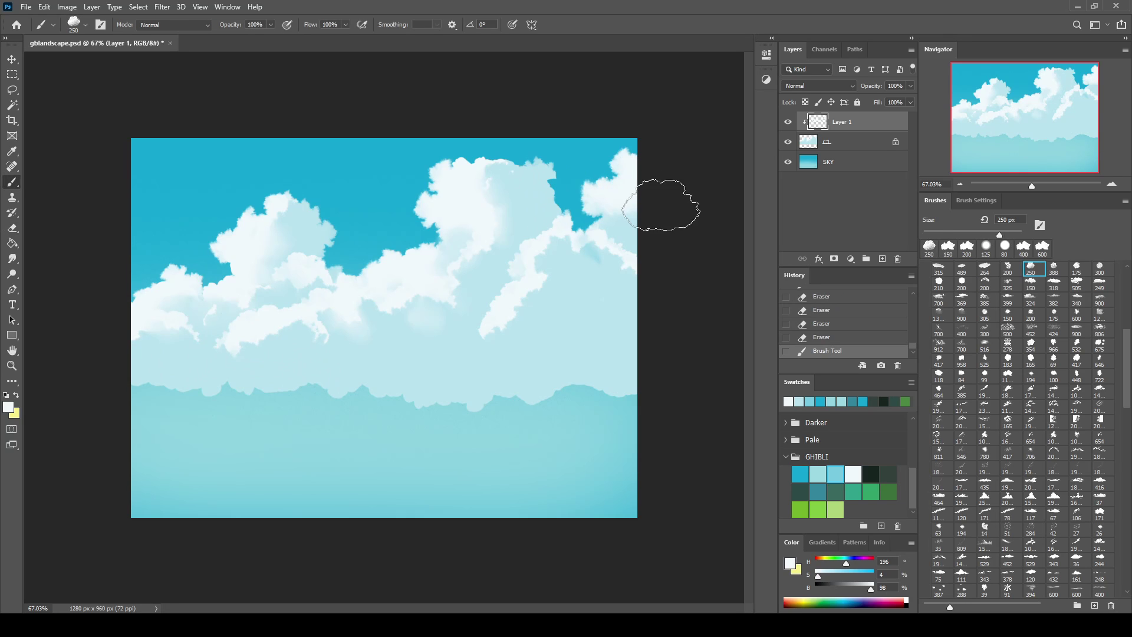
mouse_move(468, 197)
left_mouse_down()
mouse_move(539, 177)
mouse_move(448, 277)
left_mouse_up()
key("e")
left_click_drag(329, 303, 286, 347)
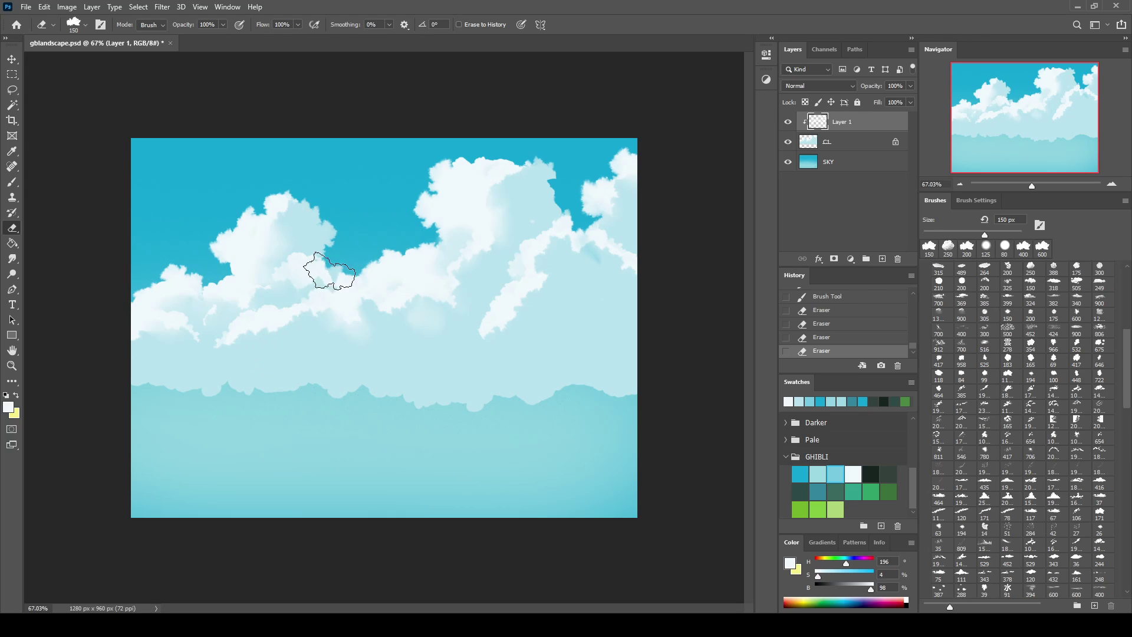
left_click_drag(329, 272, 316, 271)
Paint new white clouds on the right and right of centre, trimming the lower part
key("b")
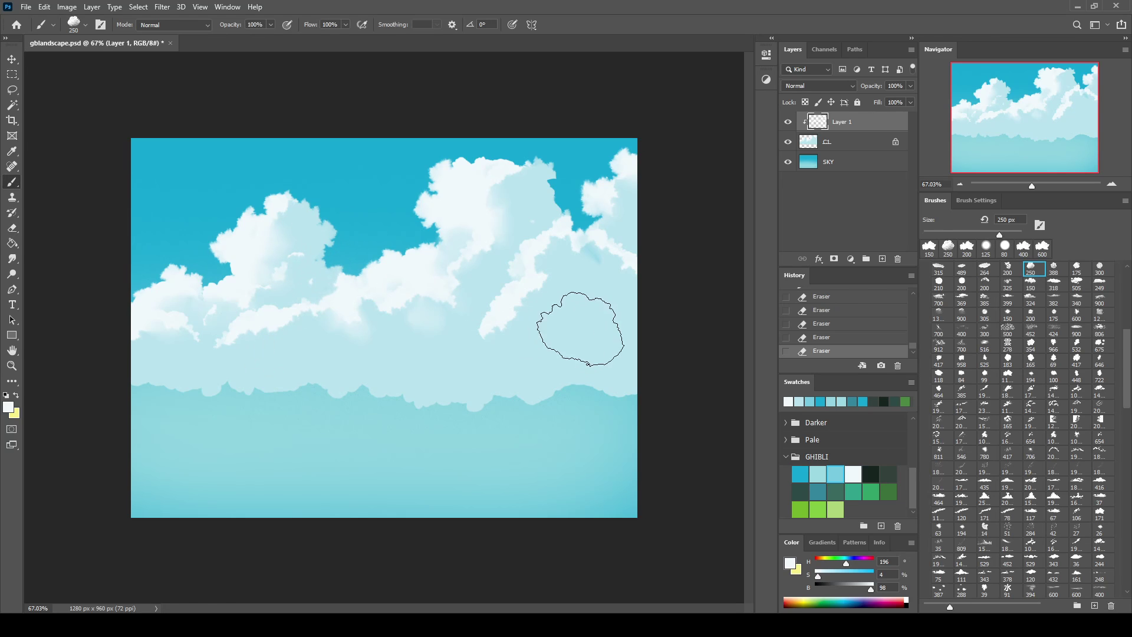
left_click_drag(577, 292, 507, 295)
key("e")
left_click_drag(517, 340, 502, 336)
key("b")
mouse_move(413, 324)
left_mouse_down()
mouse_move(486, 344)
mouse_move(507, 384)
left_mouse_up()
key("e")
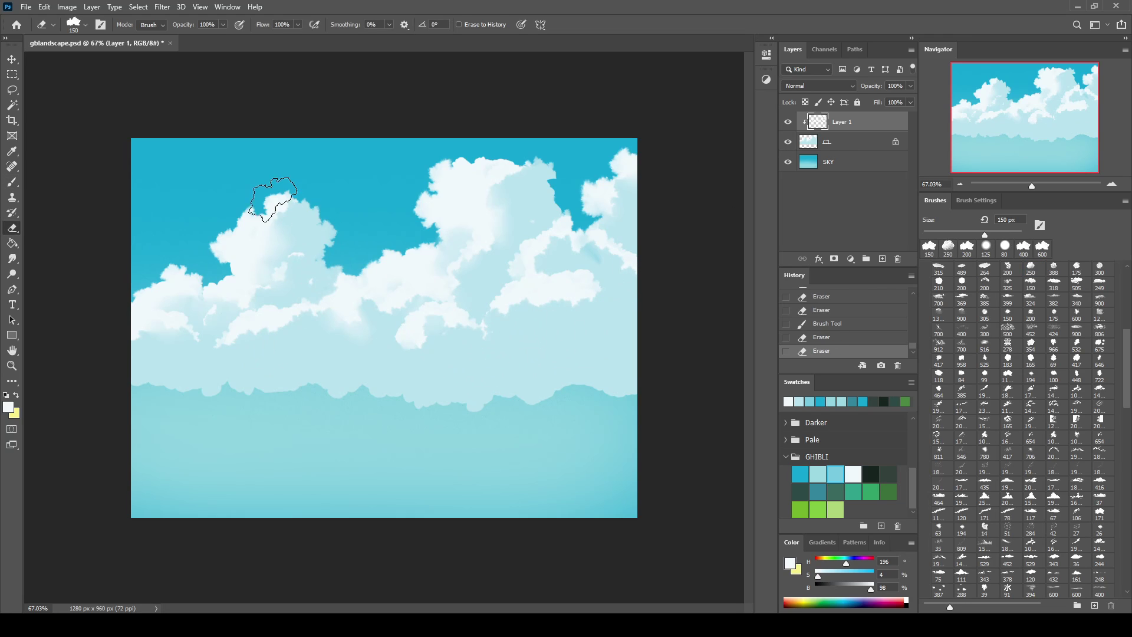
Smudge the new puffs into soft streaks on the right and smear a wisp downward
left_click(12, 259)
left_click_drag(533, 303, 549, 312)
mouse_move(584, 244)
left_mouse_down()
mouse_move(553, 253)
mouse_move(588, 252)
left_mouse_up()
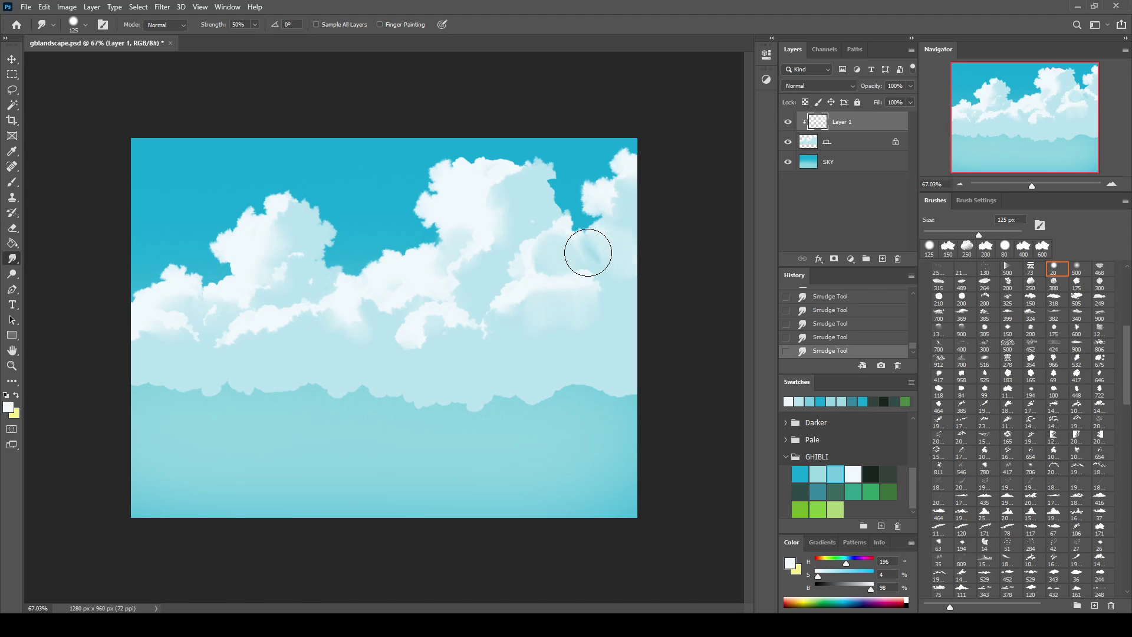
mouse_move(455, 299)
left_mouse_down()
mouse_move(454, 353)
mouse_move(254, 339)
left_mouse_up()
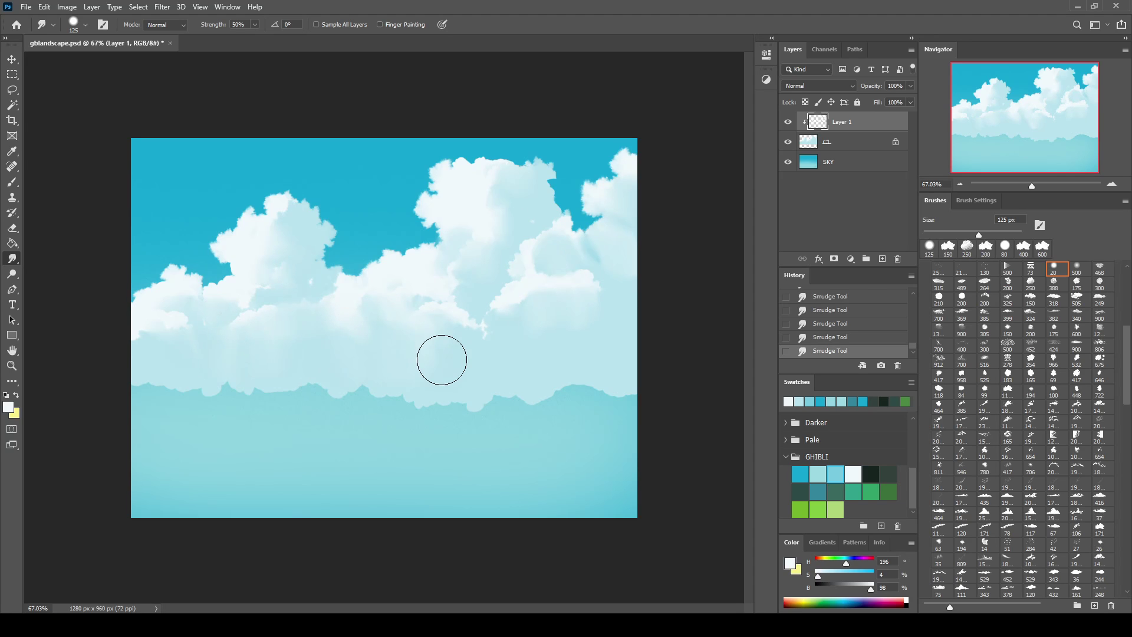
Merge the puff layer into C1 and zoom in on the upper-right clouds
key("ctrl+e")
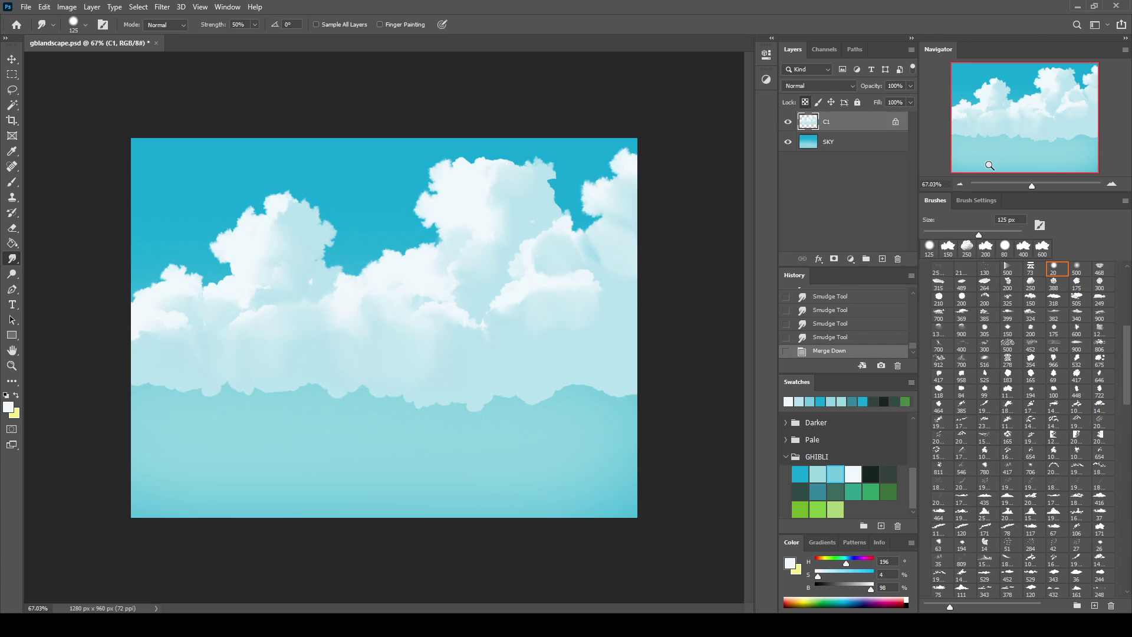
left_click_drag(1056, 187, 1038, 187)
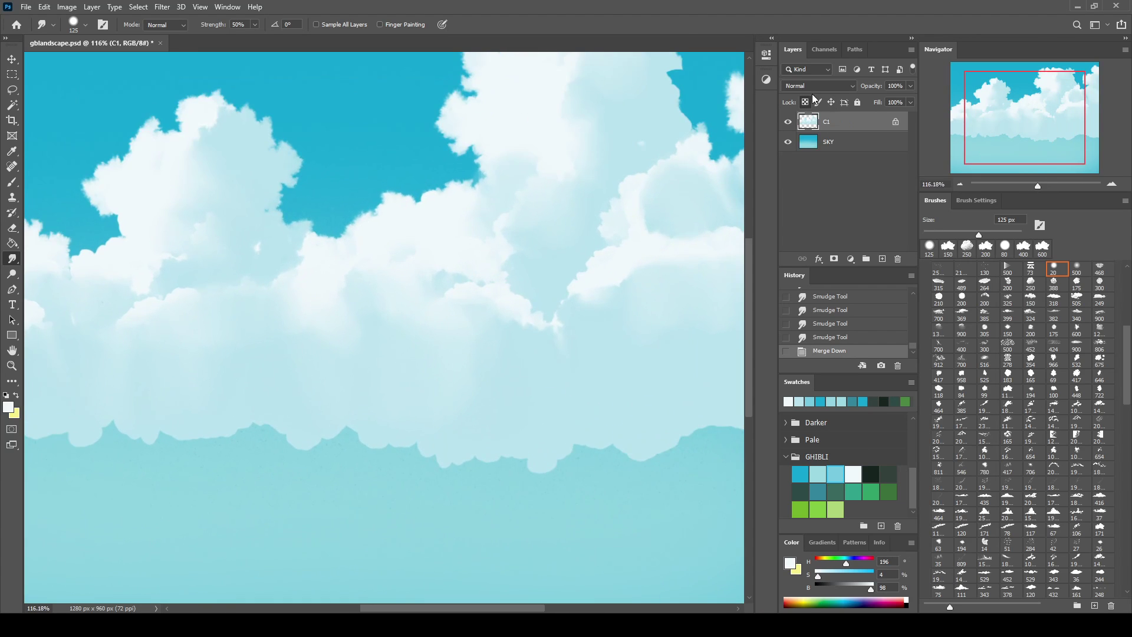
left_click_drag(992, 134, 1005, 126)
Erase part of the top-right cloud and sample a light blue from the cloud
key("e")
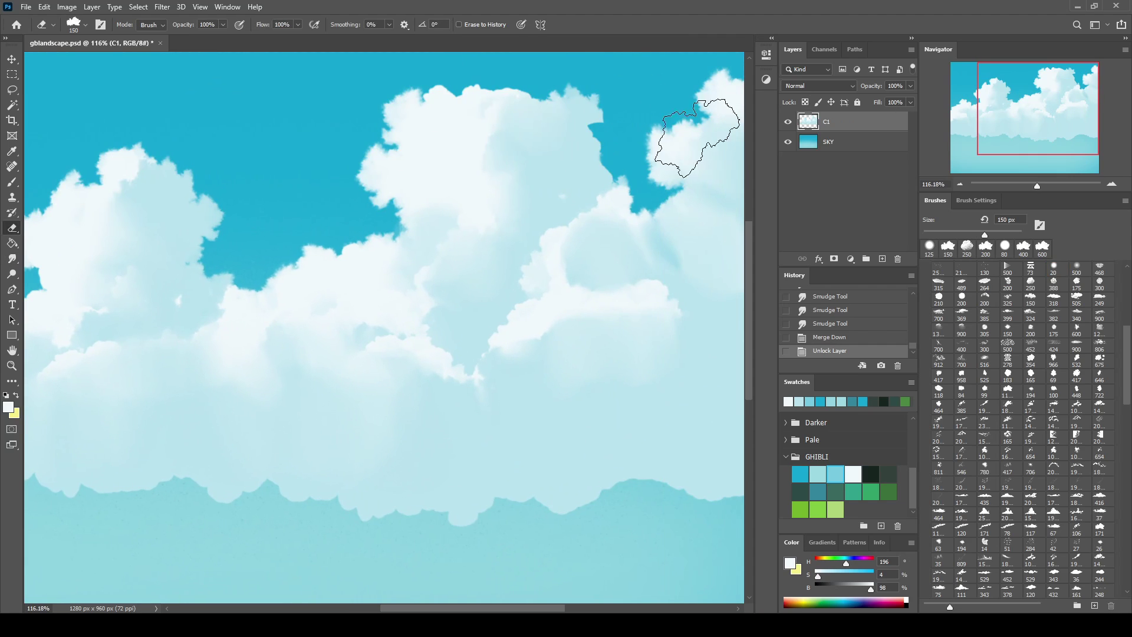
left_click_drag(575, 83, 619, 126)
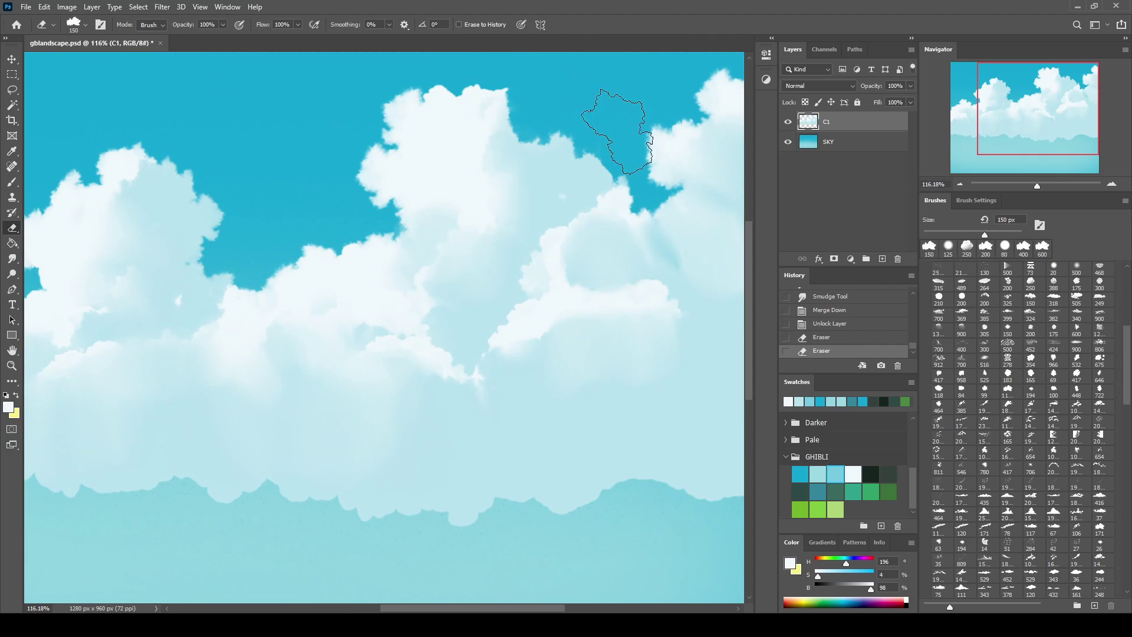
key("b")
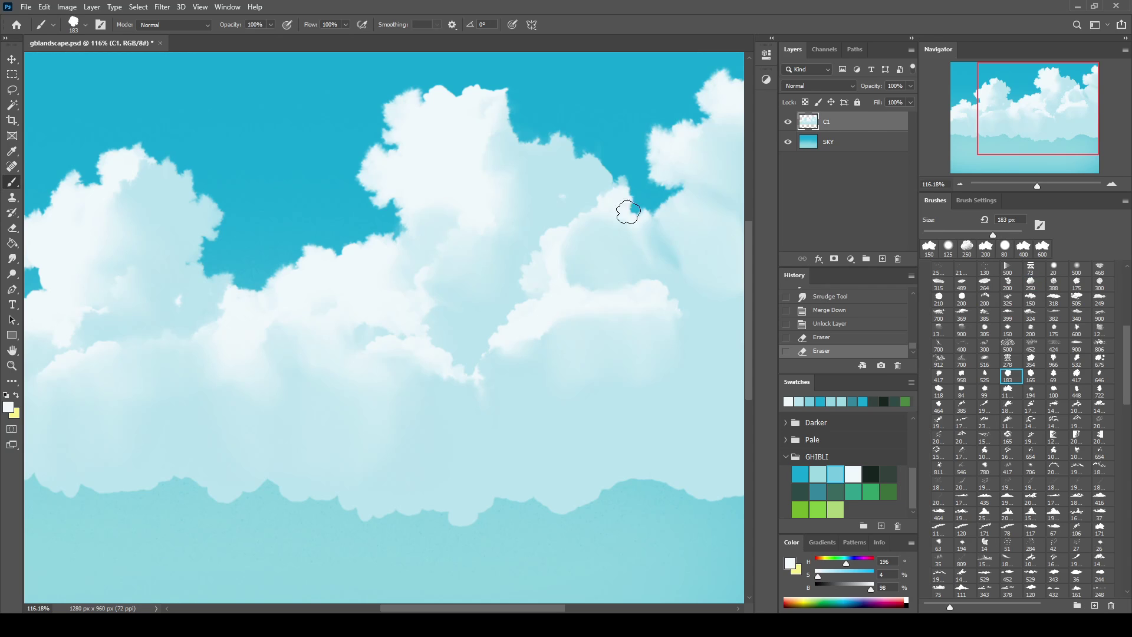
left_click(536, 153, "alt")
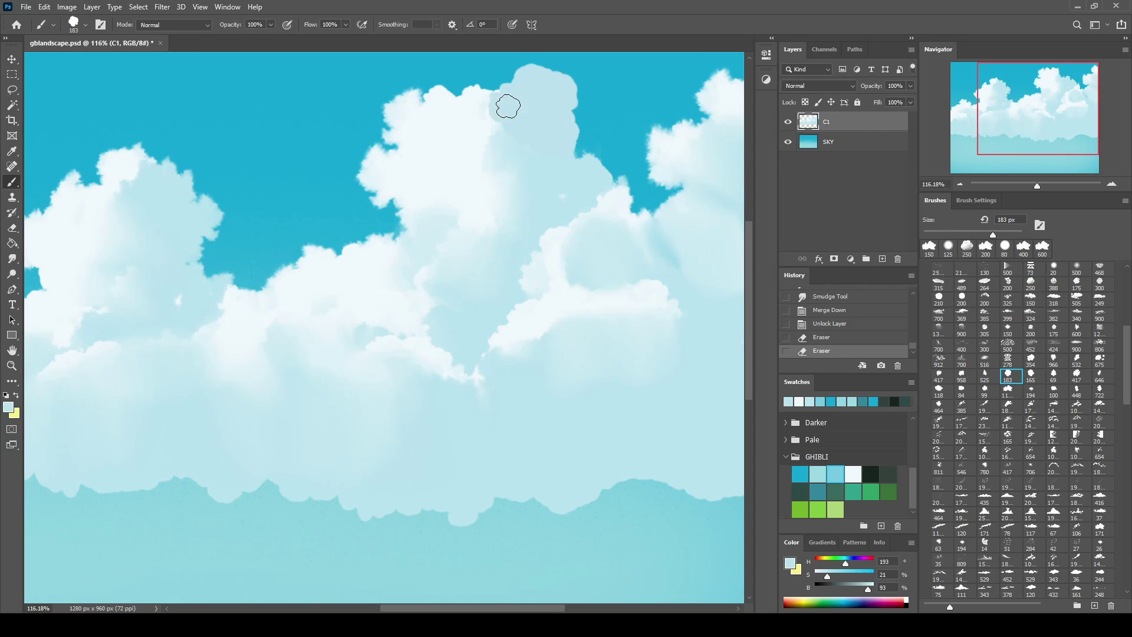
Pick a 250 px cloud brush tip from the brush presets
left_click(1031, 360)
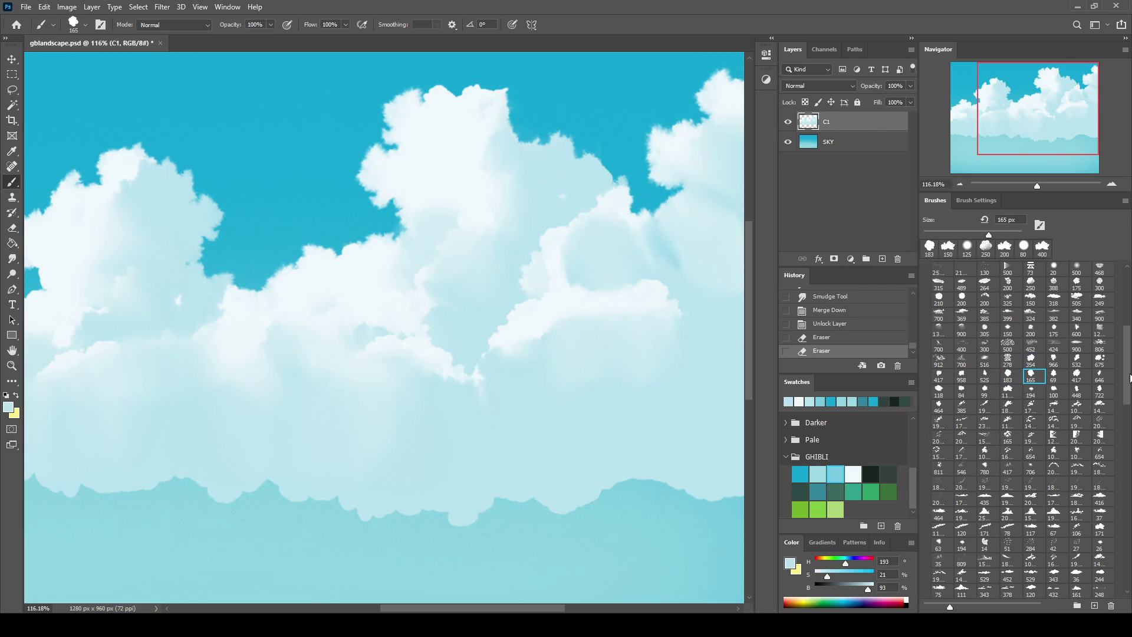
scroll(1110, 376, "up", 1)
left_click_drag(1125, 378, 1124, 354)
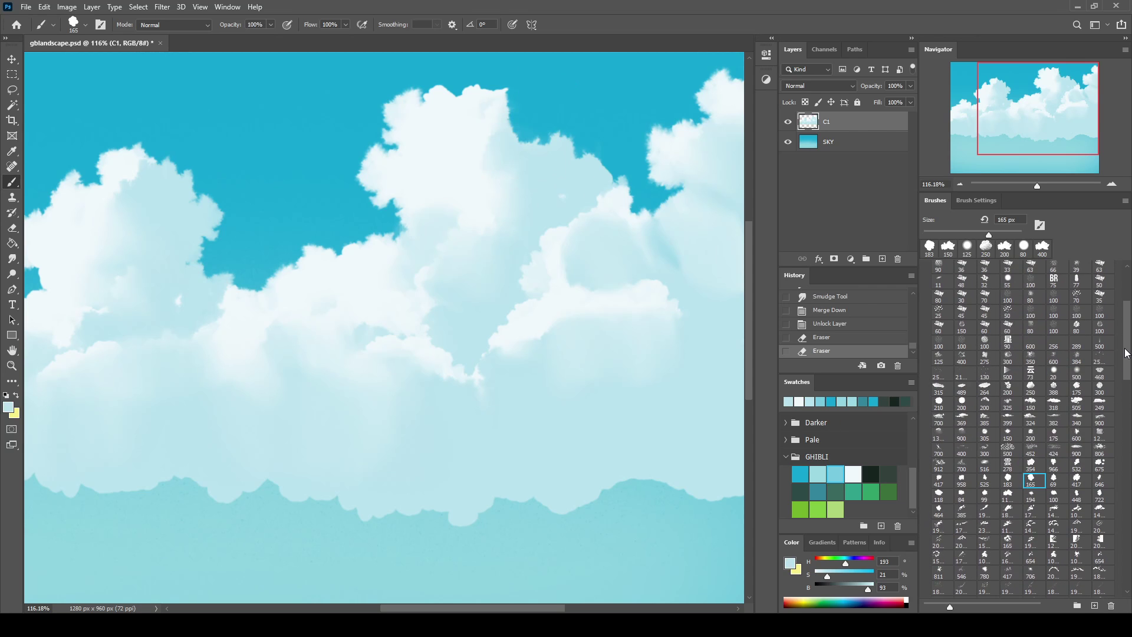
left_click(1051, 372)
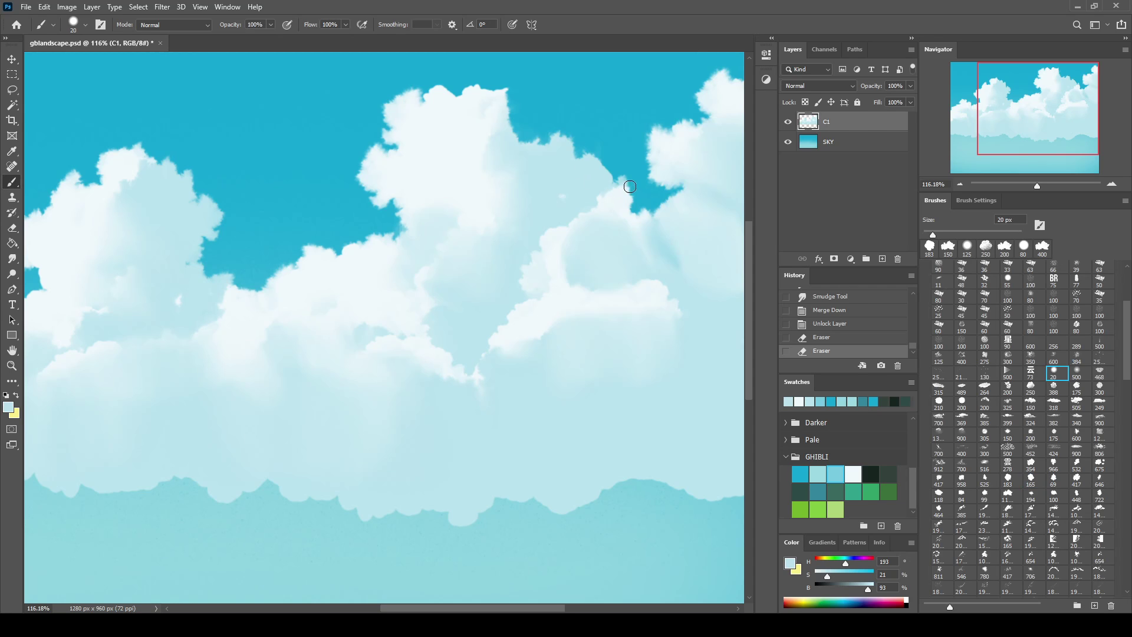
left_click(1007, 374)
left_click(1029, 386)
On a new layer, paint light cloud into the sky gap and the cloud top
left_click(882, 259)
left_click(529, 152, "alt")
mouse_move(507, 112)
left_mouse_down()
mouse_move(538, 156)
mouse_move(579, 167)
left_mouse_up()
key("bracketleft")
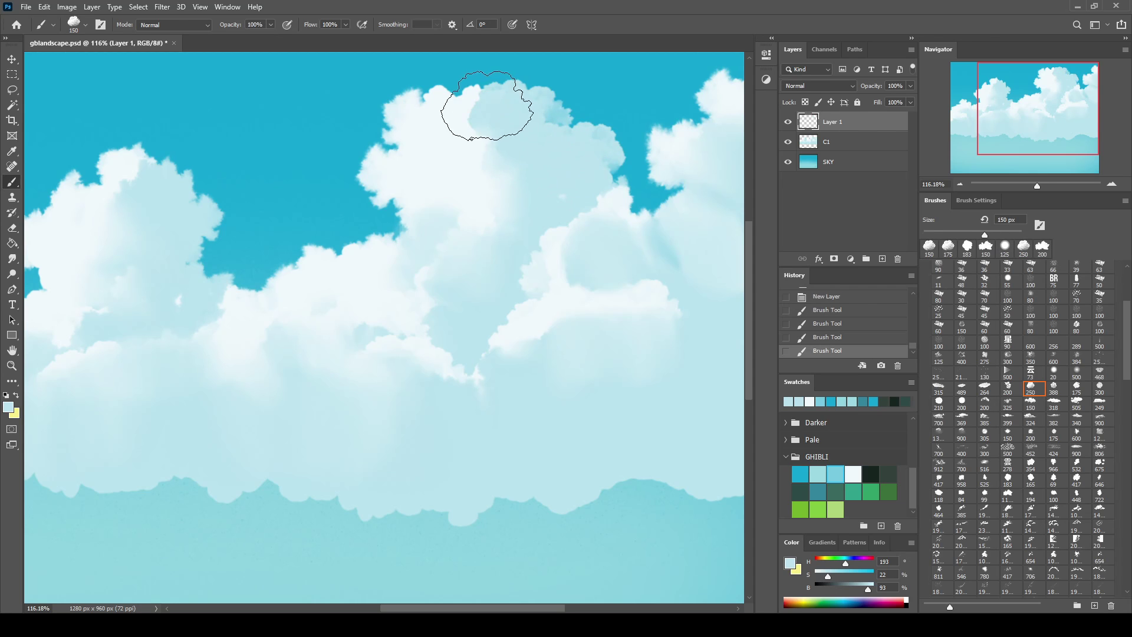
mouse_move(480, 96)
left_mouse_down()
mouse_move(450, 113)
mouse_move(466, 118)
left_mouse_up()
Sample a whiter cloud colour, merge the paint into C1, and add a new empty layer
left_click(426, 121, "alt")
key("ctrl+e")
left_click_drag(425, 198, 553, 139)
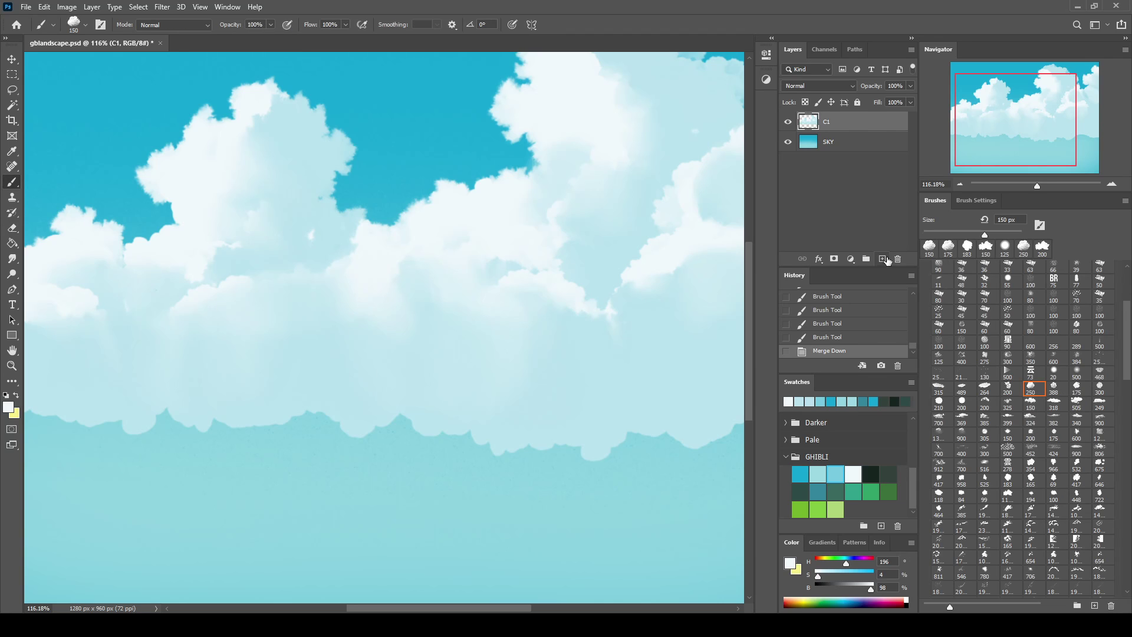
left_click(882, 259)
Clip the new layer to C1, then paint soft white cloud strokes and partly erase them
key("ctrl+alt+g")
left_click_drag(390, 242, 502, 242)
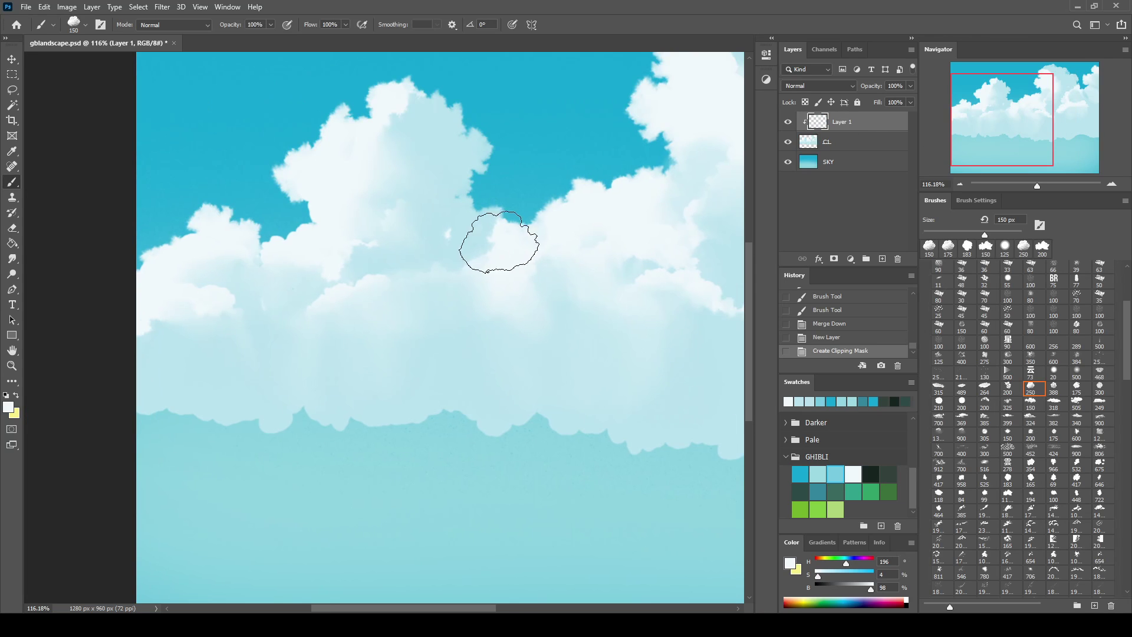
left_click(307, 297, "alt")
mouse_move(207, 277)
left_mouse_down()
mouse_move(236, 303)
mouse_move(303, 329)
mouse_move(283, 362)
mouse_move(309, 377)
left_mouse_up()
key("e")
mouse_move(383, 366)
left_mouse_down()
mouse_move(252, 379)
mouse_move(177, 429)
mouse_move(188, 360)
left_mouse_up()
left_click_drag(490, 320, 206, 331)
key("ctrl+z")
key("ctrl+z")
key("ctrl+z")
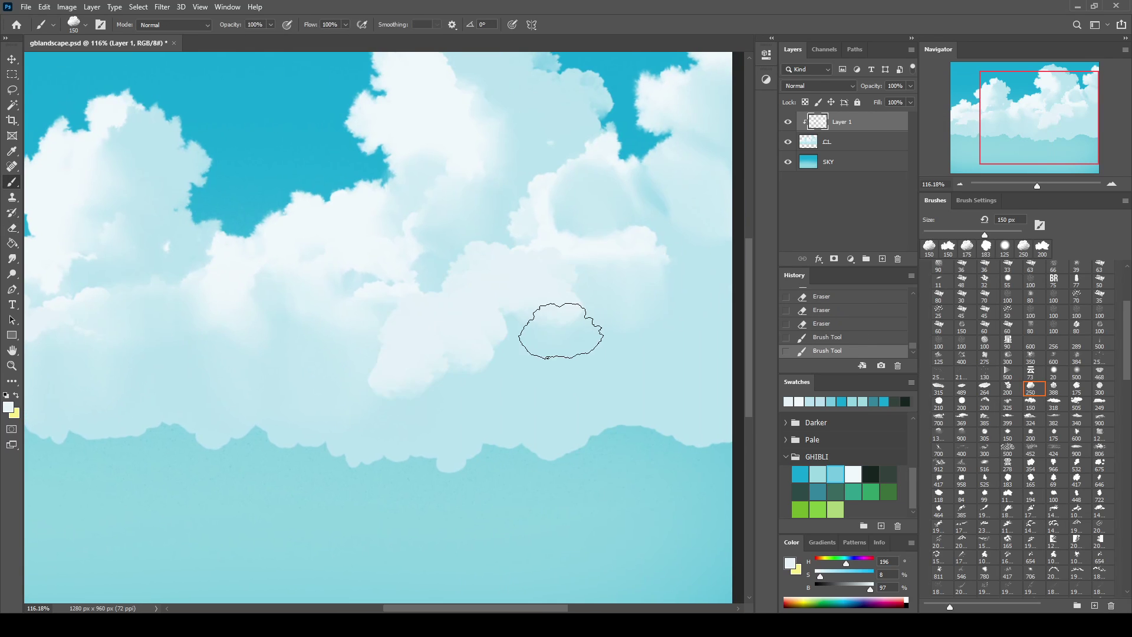
Paint white strokes on the right and upper-right clouds, trim the top, shade the middle light blue
key("b")
left_click_drag(577, 365, 654, 307)
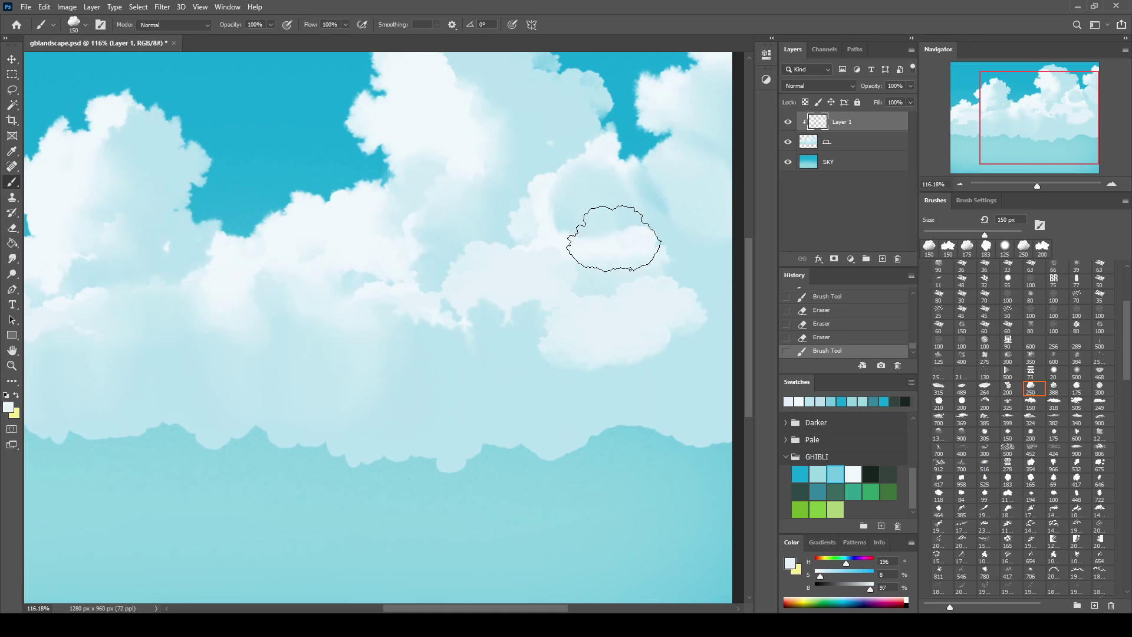
mouse_move(643, 190)
left_mouse_down()
mouse_move(682, 157)
mouse_move(682, 88)
mouse_move(715, 88)
mouse_move(609, 263)
mouse_move(625, 306)
left_mouse_up()
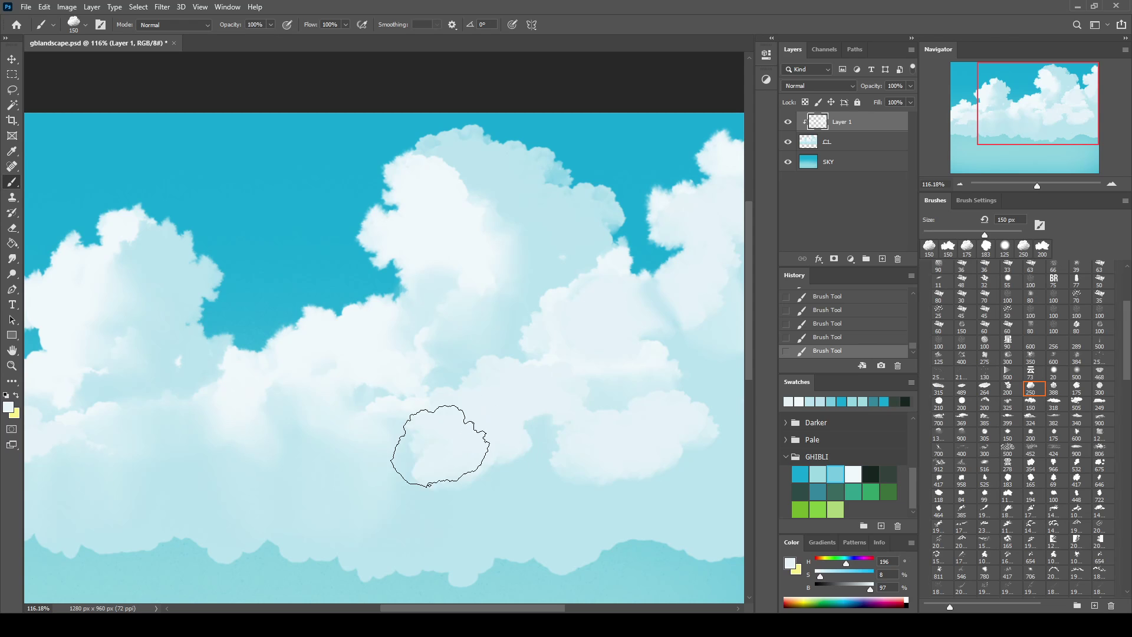
key("e")
left_click_drag(531, 206, 490, 232)
key("b")
mouse_move(466, 177)
left_mouse_down()
mouse_move(467, 220)
mouse_move(554, 222)
mouse_move(468, 295)
left_mouse_up()
Shade the mid-canvas cloud light blue and bring the cloud tops into view
mouse_move(490, 253)
left_mouse_down()
mouse_move(516, 217)
mouse_move(561, 215)
left_mouse_up()
mouse_move(379, 324)
left_mouse_down()
mouse_move(372, 409)
mouse_move(257, 446)
left_mouse_up()
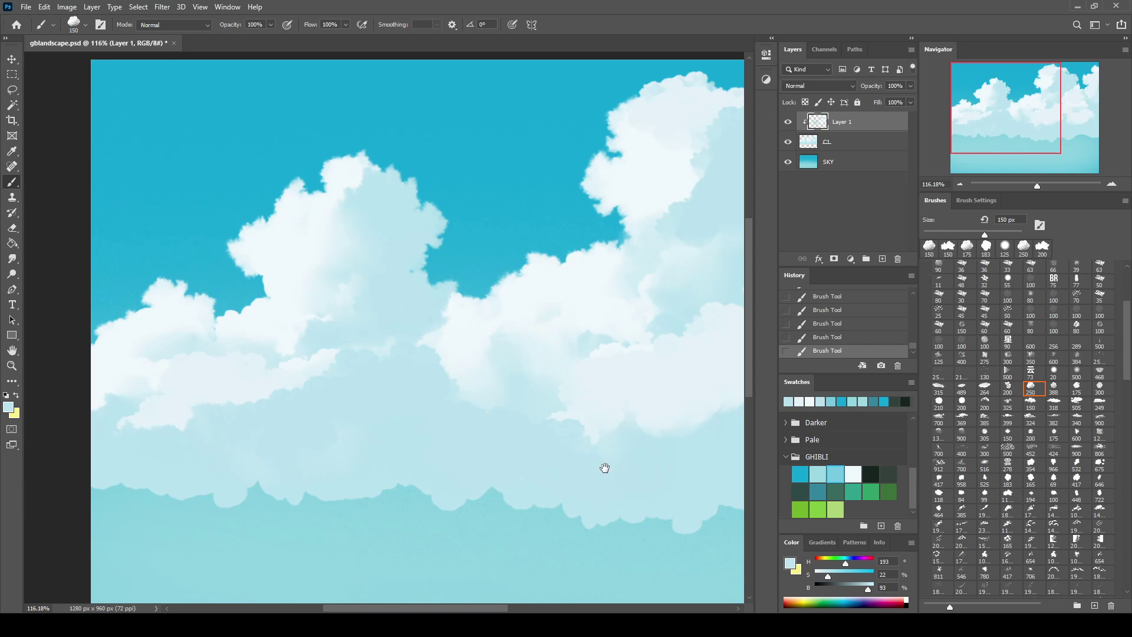
scroll(603, 468, "right", 5)
scroll(526, 460, "right", 3)
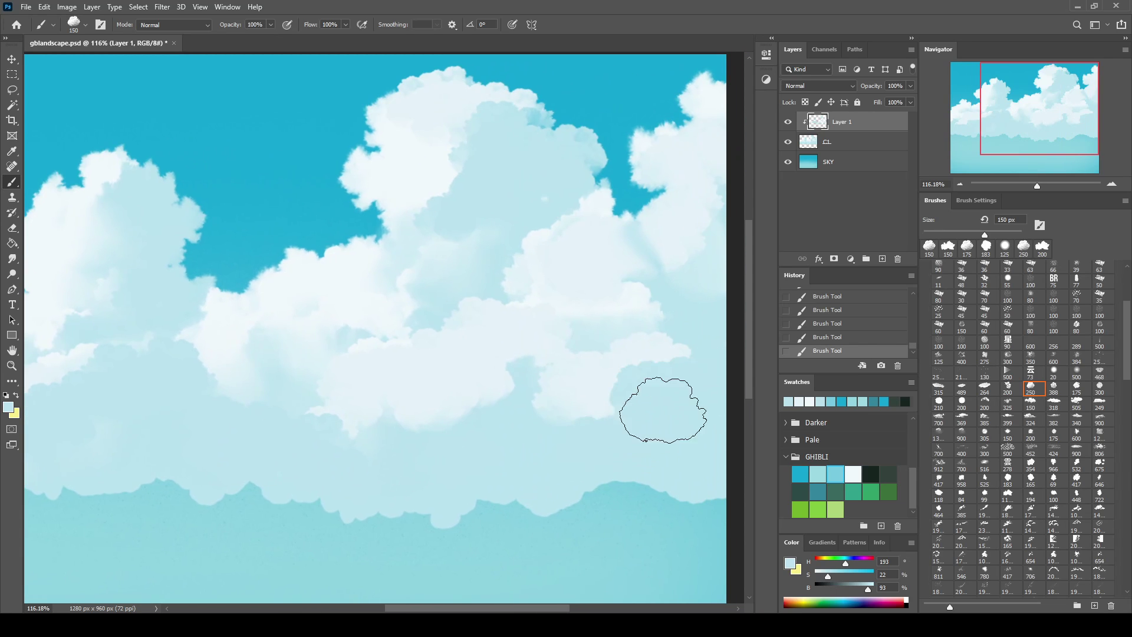
left_click_drag(412, 281, 579, 311)
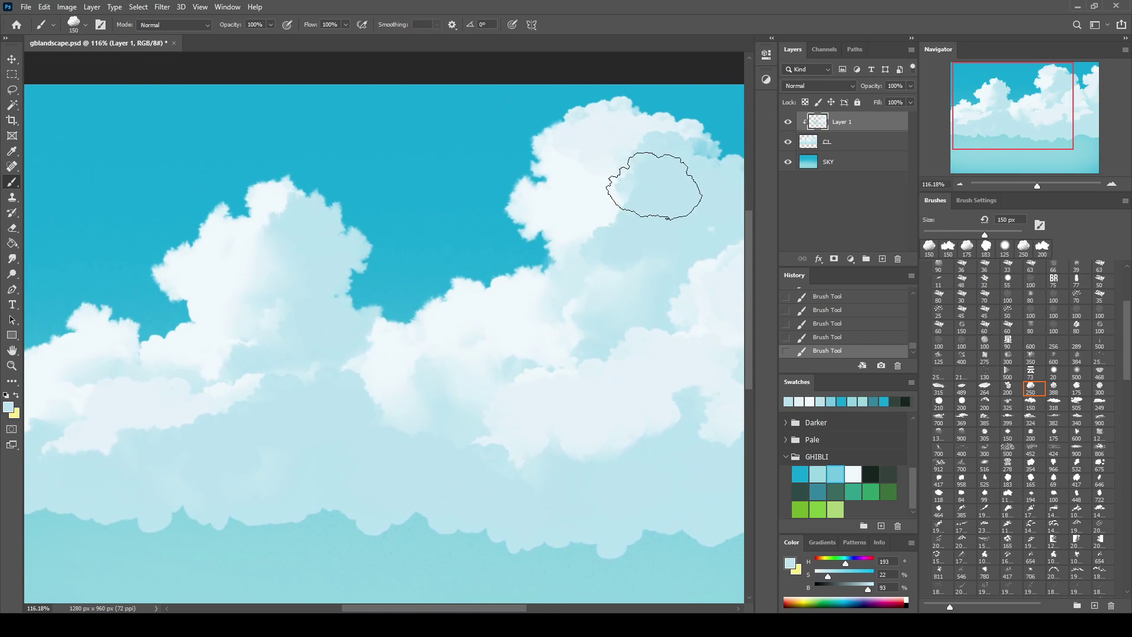
On a new clipped layer, paint a near-white puff on the right cloud
left_click(882, 259)
left_click_drag(856, 142, 867, 120)
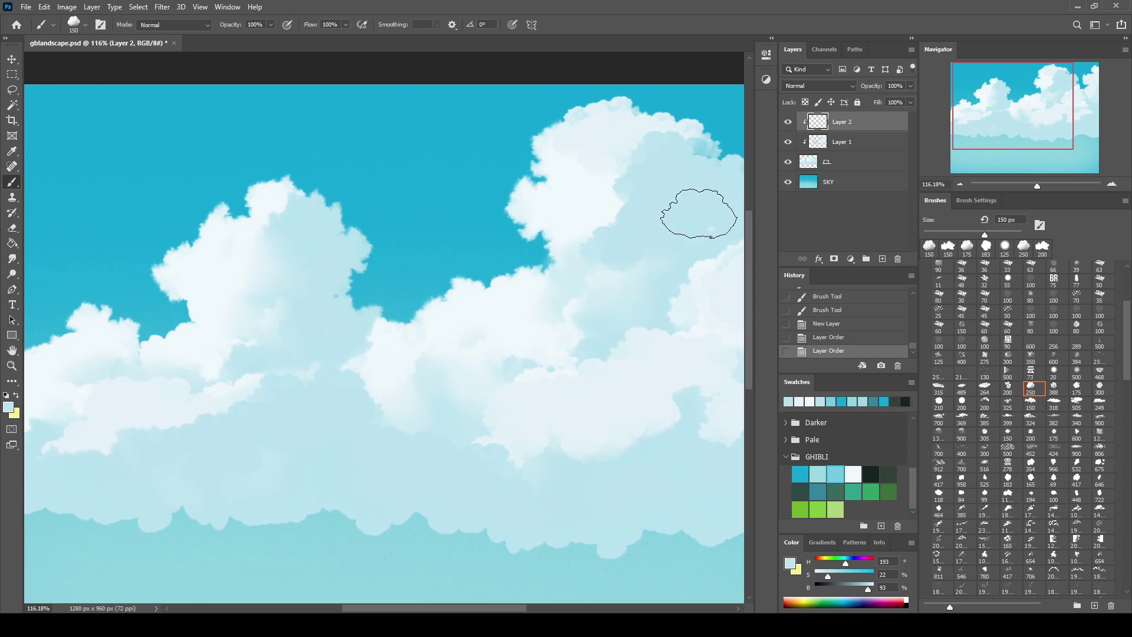
left_click(576, 177, "alt")
left_click(667, 188)
key("e")
left_click(660, 212)
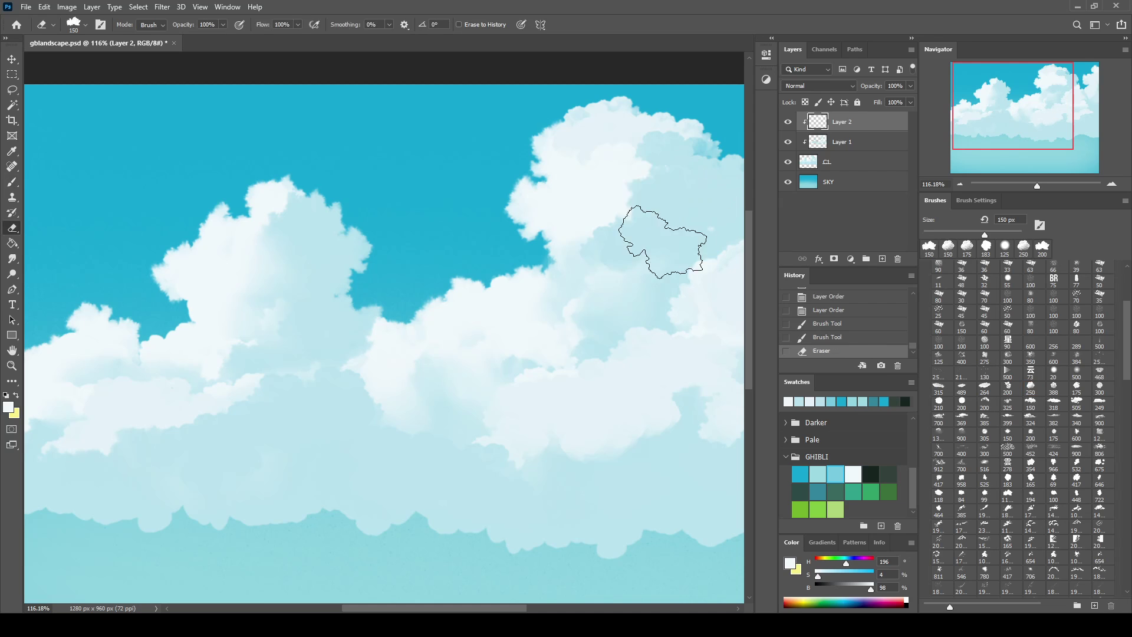
key("b")
left_click(666, 195)
Trim the puff's outline, merge both layers down into C1, and add a fresh empty layer
key("e")
left_click_drag(696, 203, 675, 207)
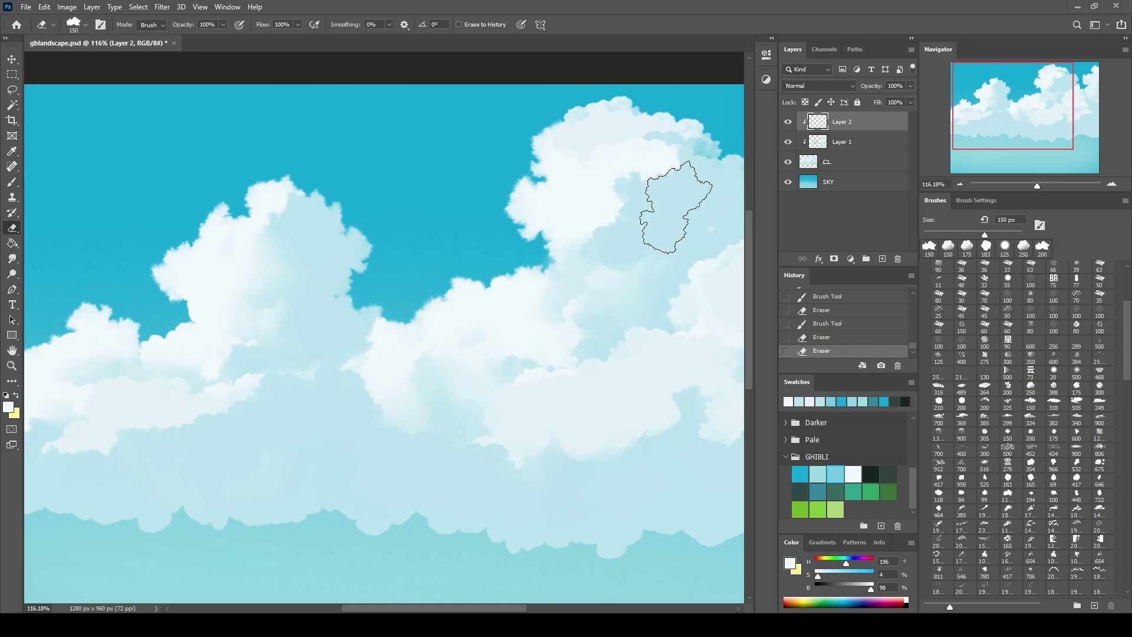
key("b")
left_click(1053, 372)
key("e")
key("ctrl+e")
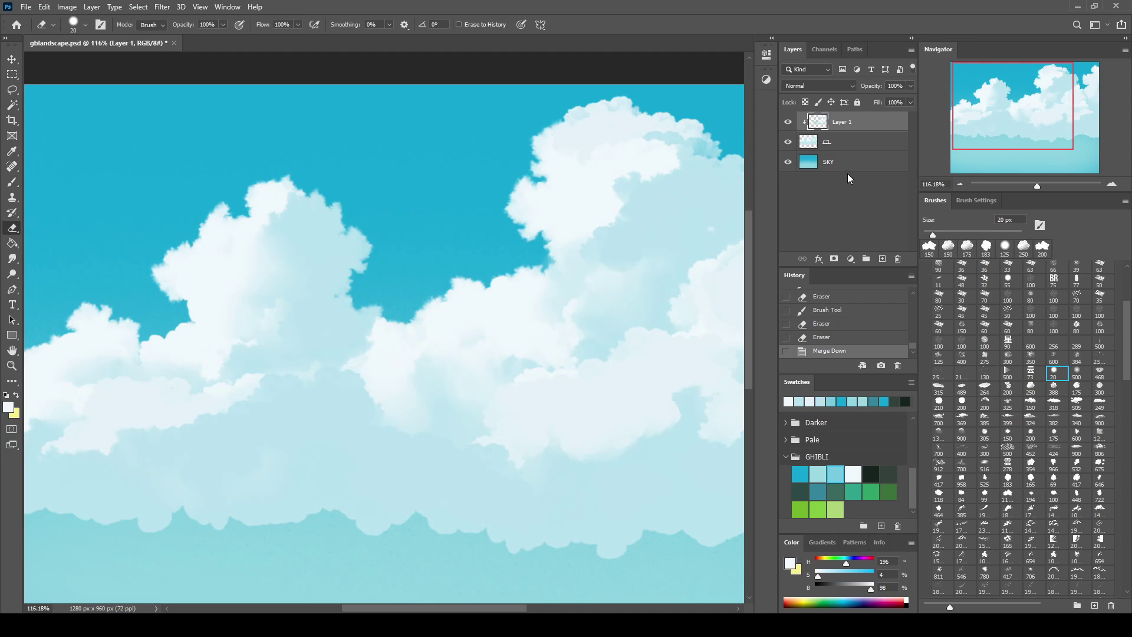
key("ctrl+e")
key("ctrl+shift+alt+n")
Dab light highlights on the cloud, shrink the brush to 10 px, and save
key("b")
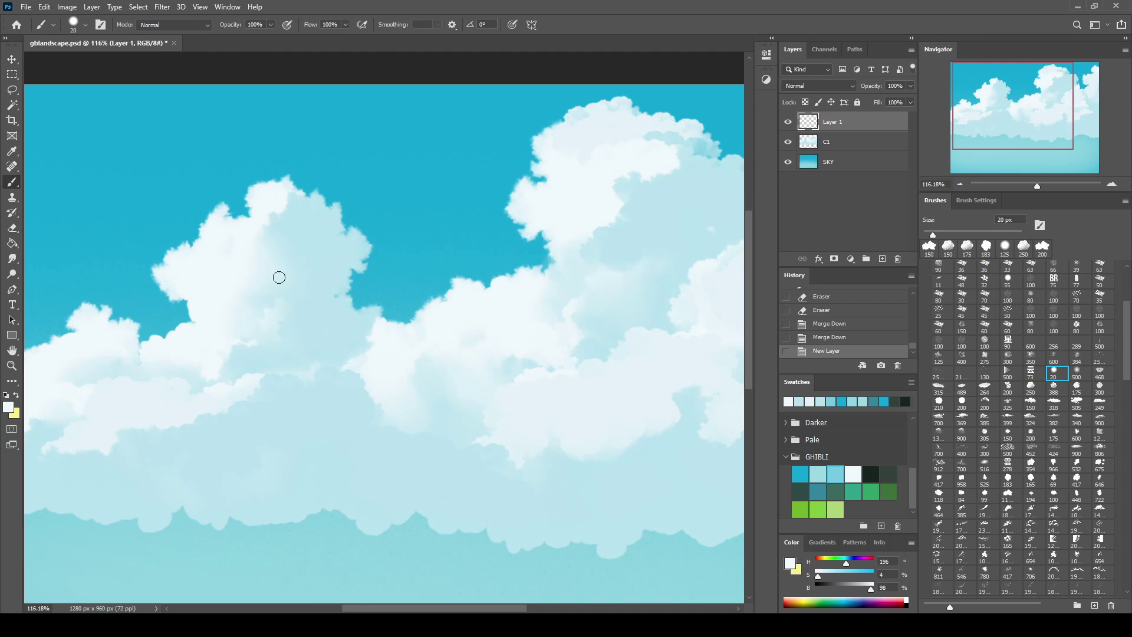
left_click(271, 373, "alt")
left_click_drag(257, 376, 301, 371)
left_click(306, 379)
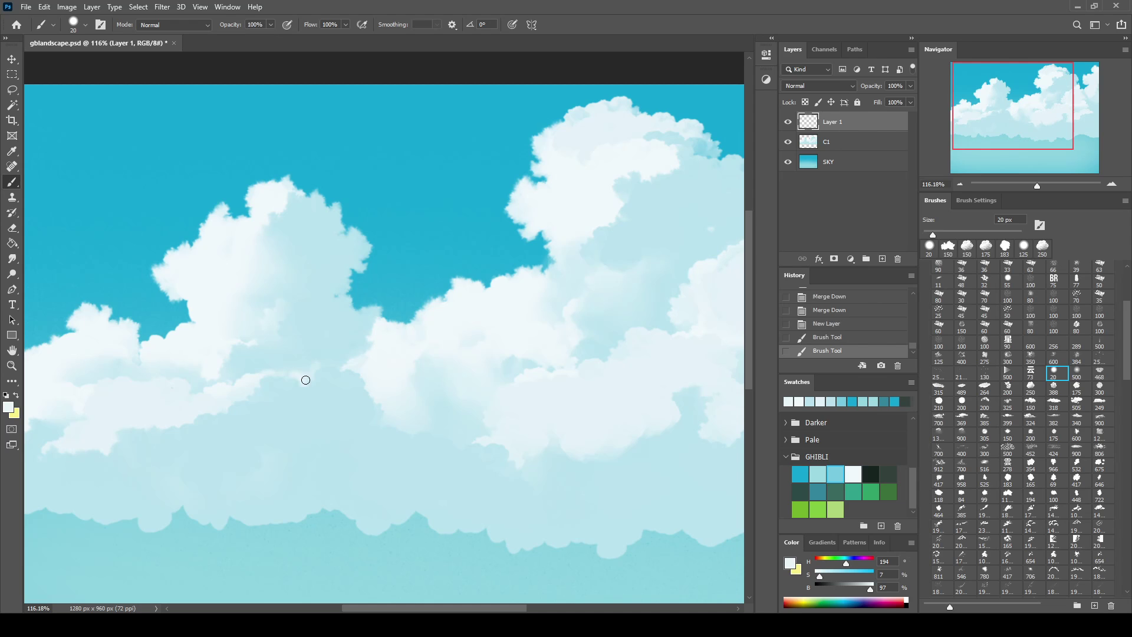
left_click(284, 374)
key("bracketleft")
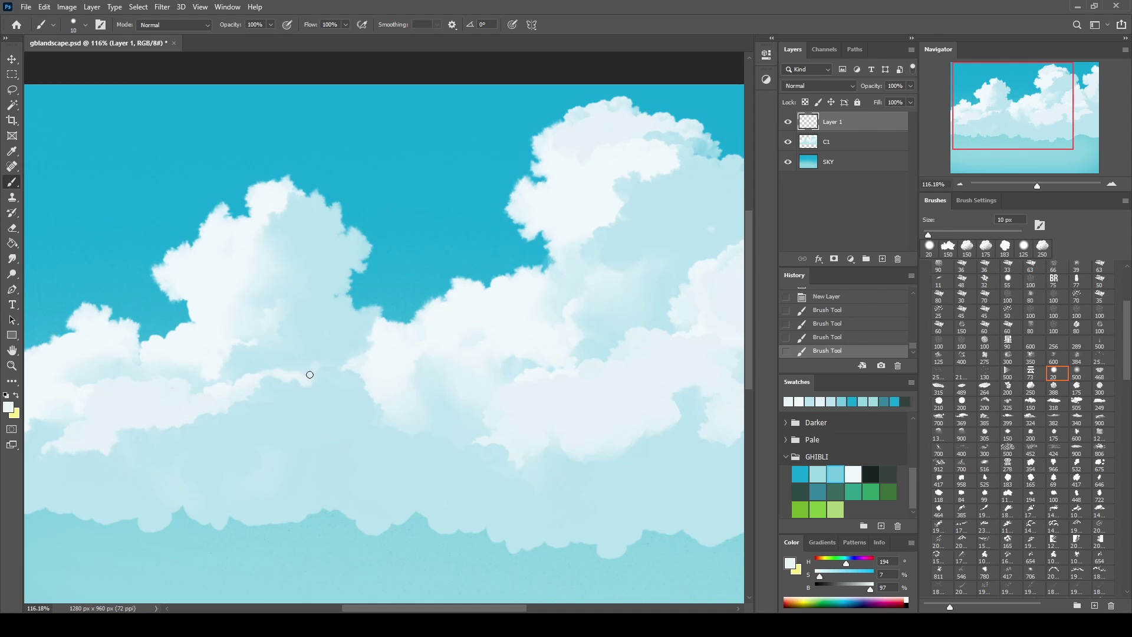
left_click(306, 379)
key("ctrl+s")
Zoom in on the top-right clouds and brighten their edges with sampled light tones
left_click_drag(1037, 185, 1053, 185)
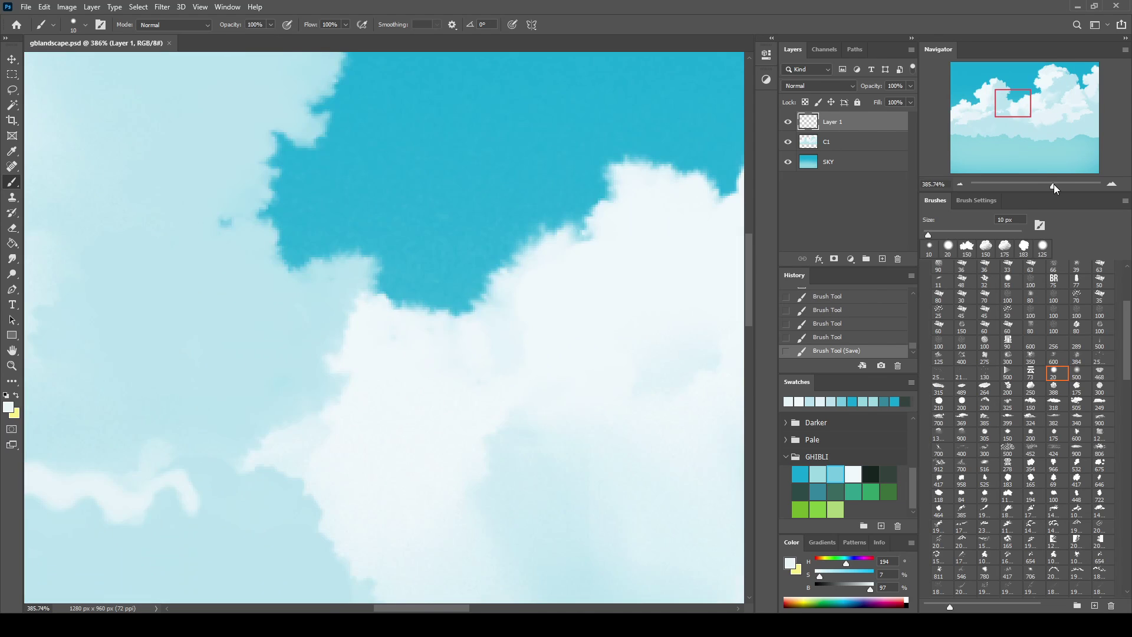
left_click(1064, 84)
left_click_drag(1063, 84, 1056, 76)
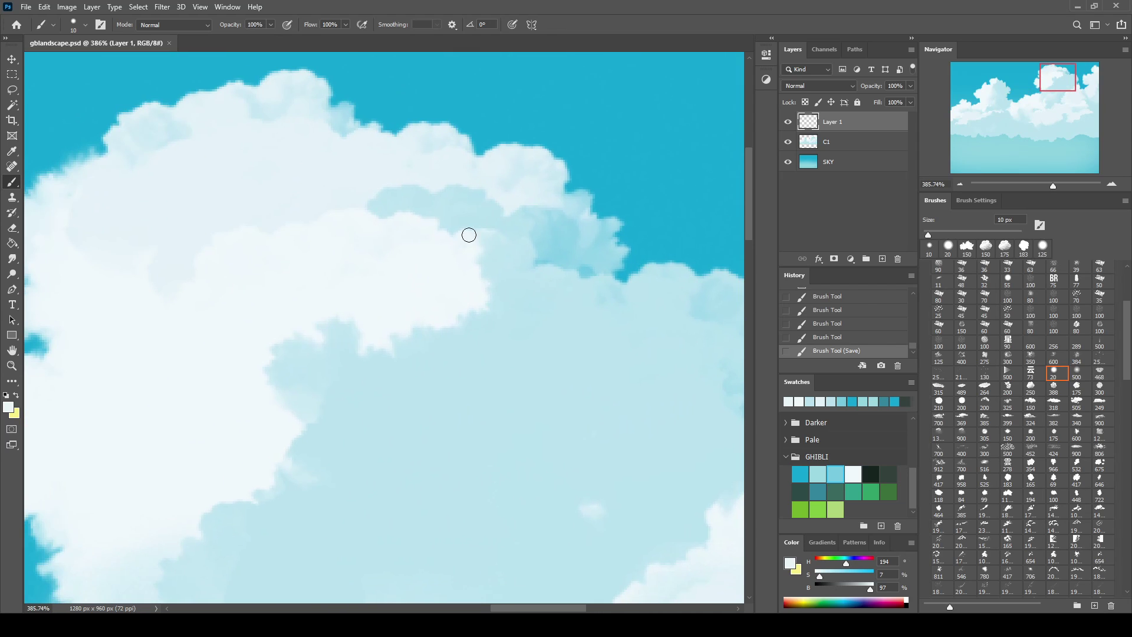
mouse_move(507, 234)
left_mouse_down()
mouse_move(539, 262)
mouse_move(581, 271)
left_mouse_up()
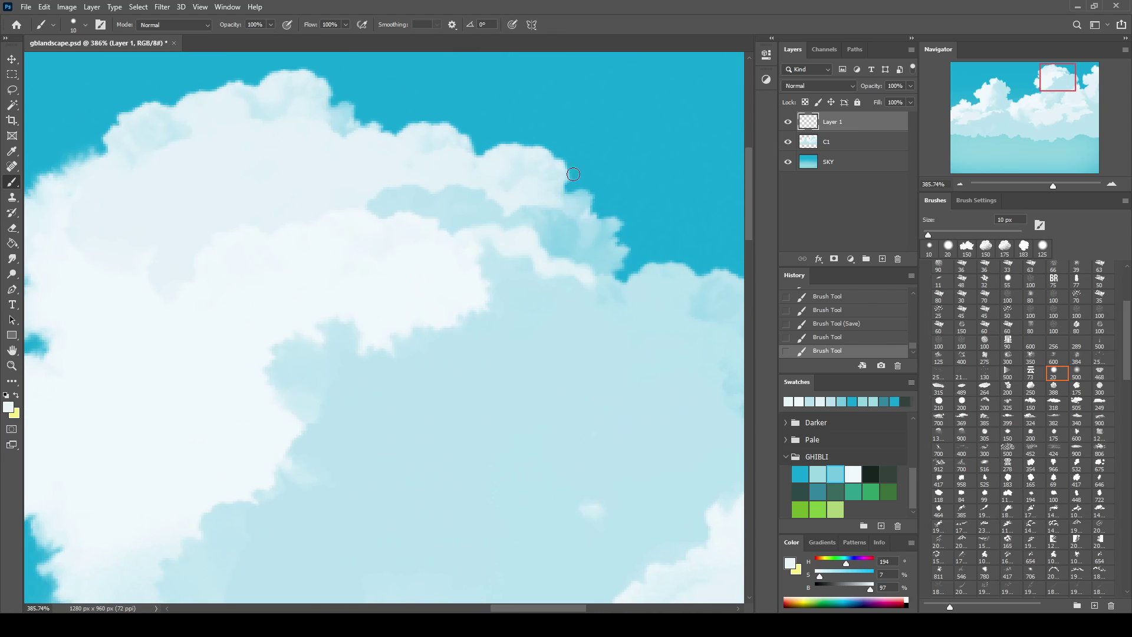
left_click(549, 152, "alt")
mouse_move(554, 156)
left_mouse_down()
mouse_move(607, 267)
mouse_move(627, 273)
left_mouse_up()
left_click_drag(426, 287, 543, 136)
left_click(395, 282, "alt")
mouse_move(429, 272)
left_mouse_down()
mouse_move(518, 308)
mouse_move(403, 187)
left_mouse_up()
Brighten small cloud patches and the lower cloud edge with lighter strokes
left_click_drag(475, 164, 482, 191)
left_click(283, 214, "alt")
left_click_drag(253, 264, 259, 298)
left_click_drag(256, 243, 259, 324)
left_click(223, 462, "alt")
left_click_drag(239, 522, 209, 487)
left_click_drag(241, 433, 249, 386)
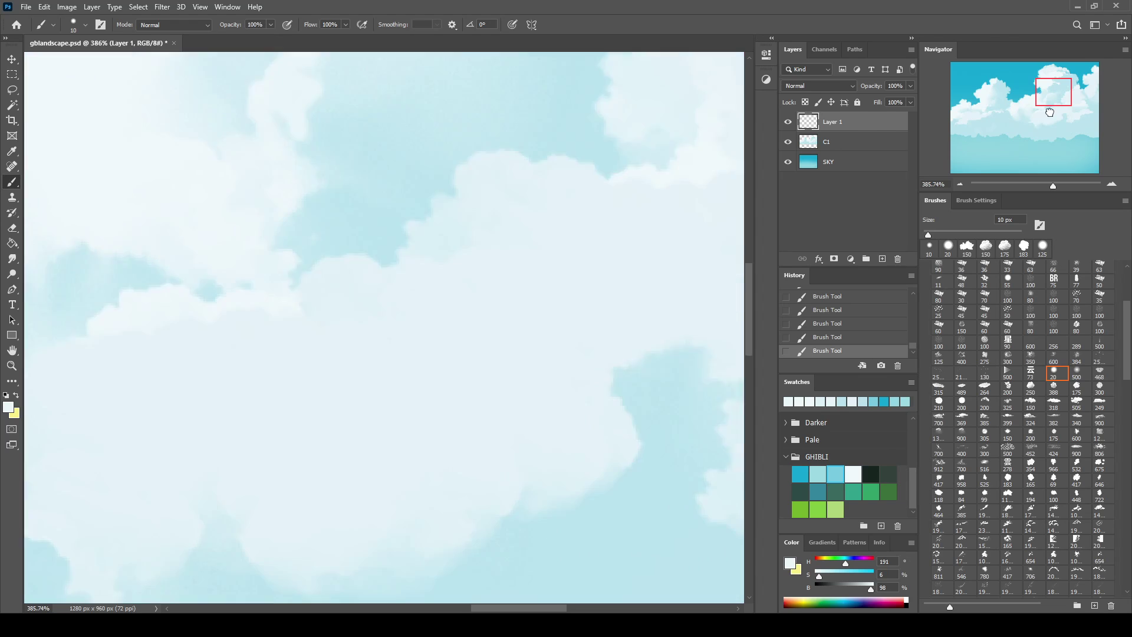
Highlight the left cloud edge and lower-left curl, then add light-blue shading
left_click(296, 253, "alt")
left_click_drag(216, 281, 249, 256)
mouse_move(150, 344)
left_mouse_down()
mouse_move(127, 412)
mouse_move(138, 441)
mouse_move(94, 519)
left_mouse_up()
mouse_move(412, 245)
left_mouse_down()
mouse_move(342, 251)
mouse_move(487, 203)
mouse_move(522, 215)
mouse_move(601, 142)
left_mouse_up()
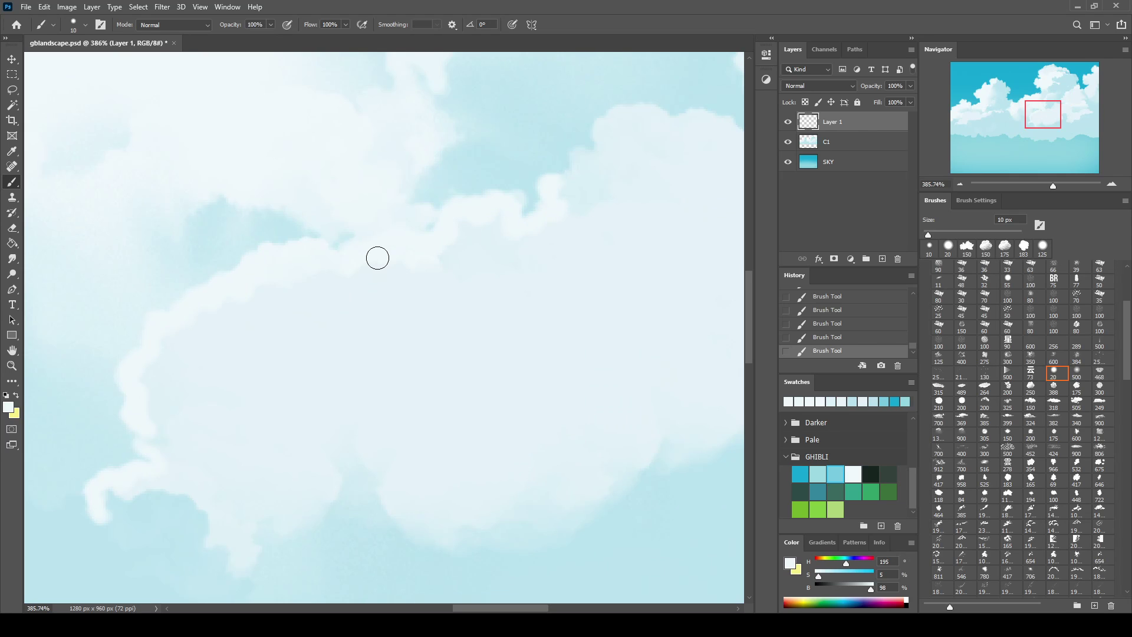
left_click(444, 171, "alt")
mouse_move(437, 209)
left_mouse_down()
mouse_move(298, 221)
mouse_move(395, 189)
left_mouse_up()
left_click_drag(339, 215, 410, 183)
Zoom out to about 200% and paint a white highlight along a right-hand cloud edge
left_click_drag(1056, 184, 1045, 185)
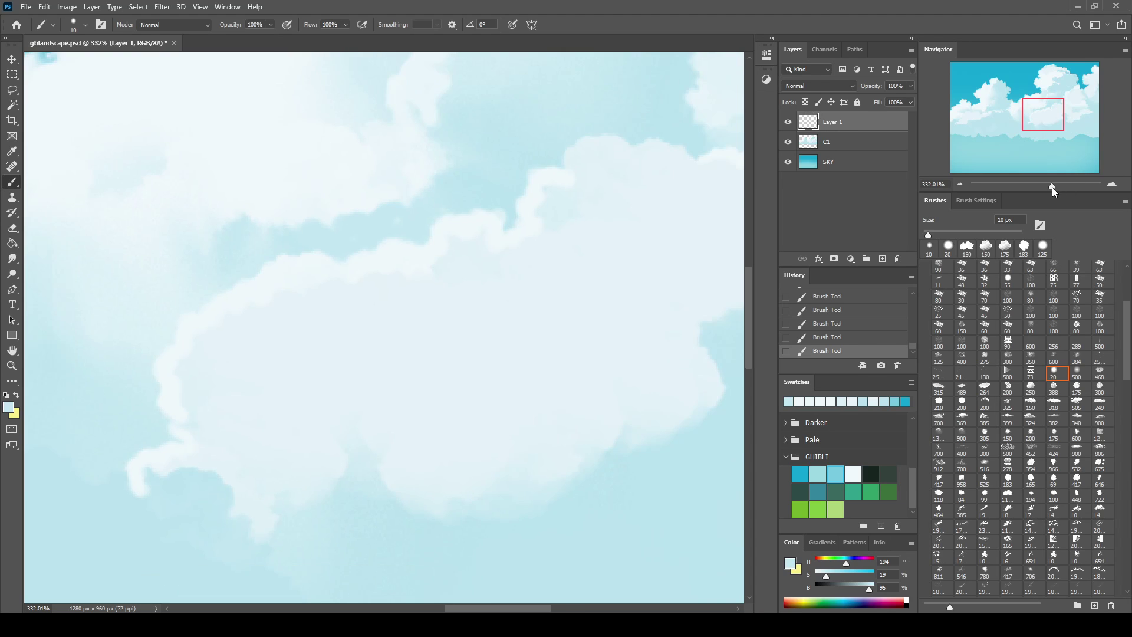
left_click_drag(368, 176, 362, 243)
left_click(374, 281, "alt")
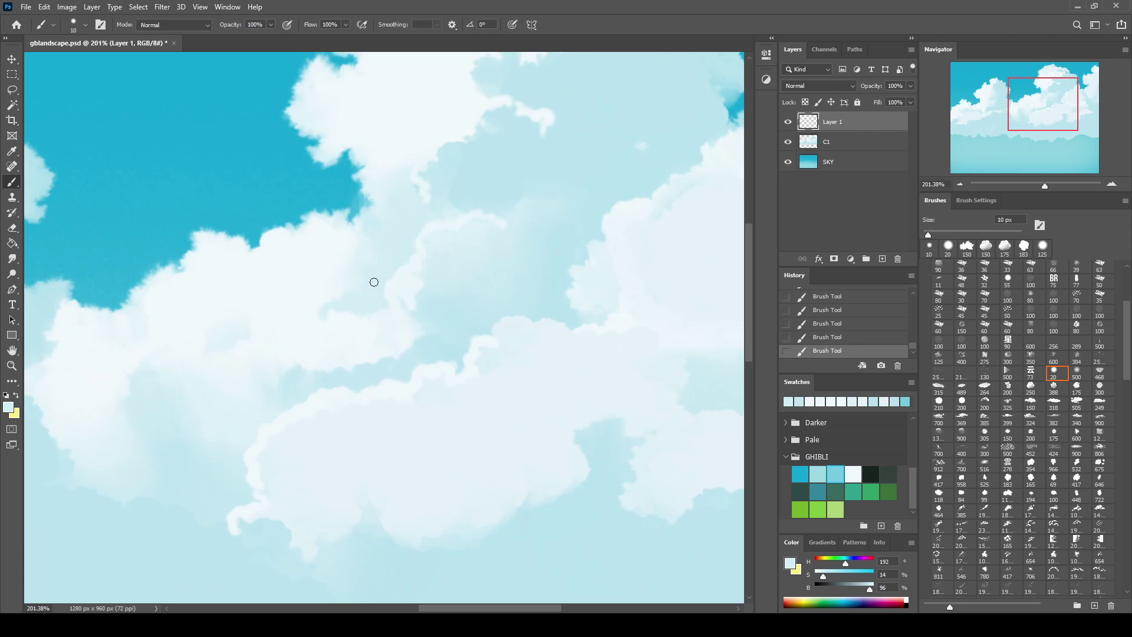
left_click(326, 324, "alt")
left_click(418, 145, "alt")
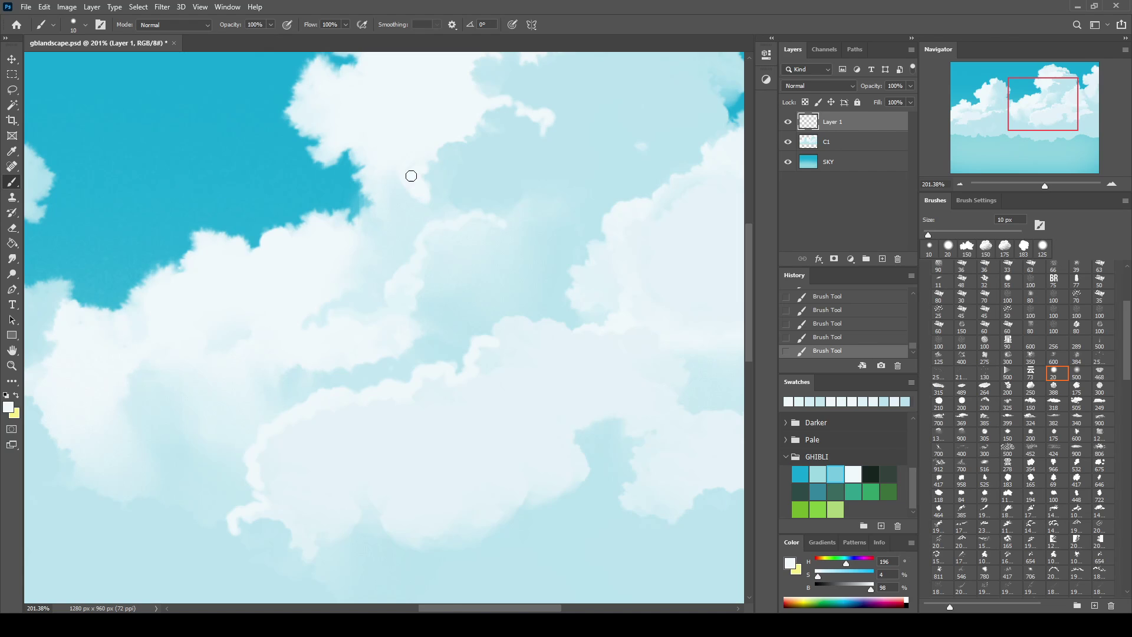
left_click_drag(411, 176, 280, 230)
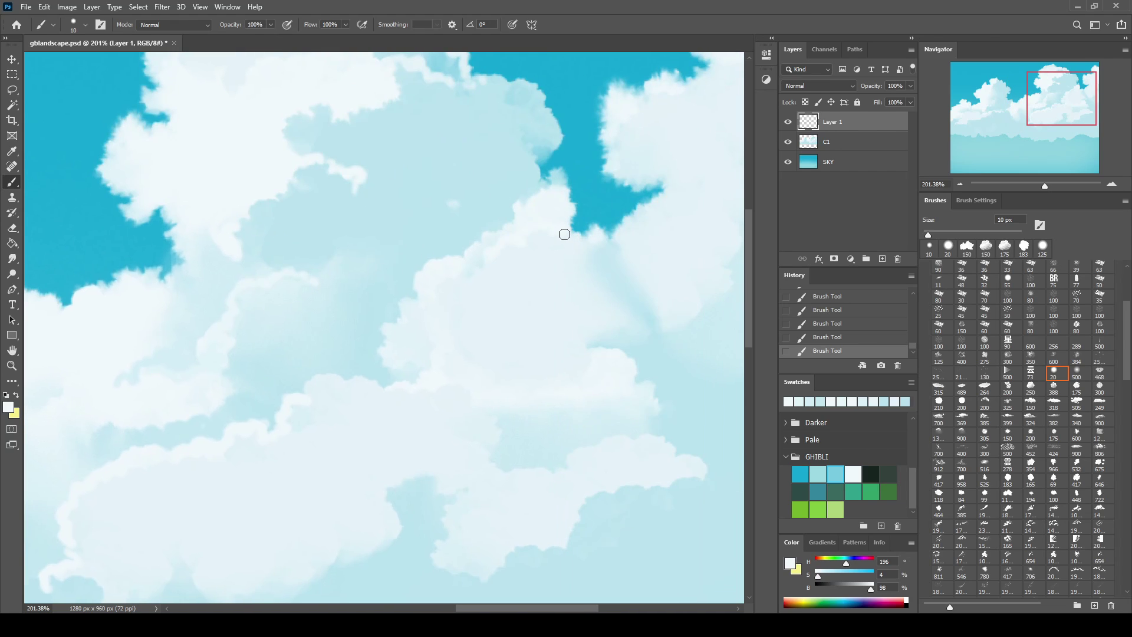
mouse_move(571, 227)
left_mouse_down()
mouse_move(607, 260)
mouse_move(613, 321)
left_mouse_up()
Add a small white curl to the top of the tall central cloud
left_click(479, 153, "alt")
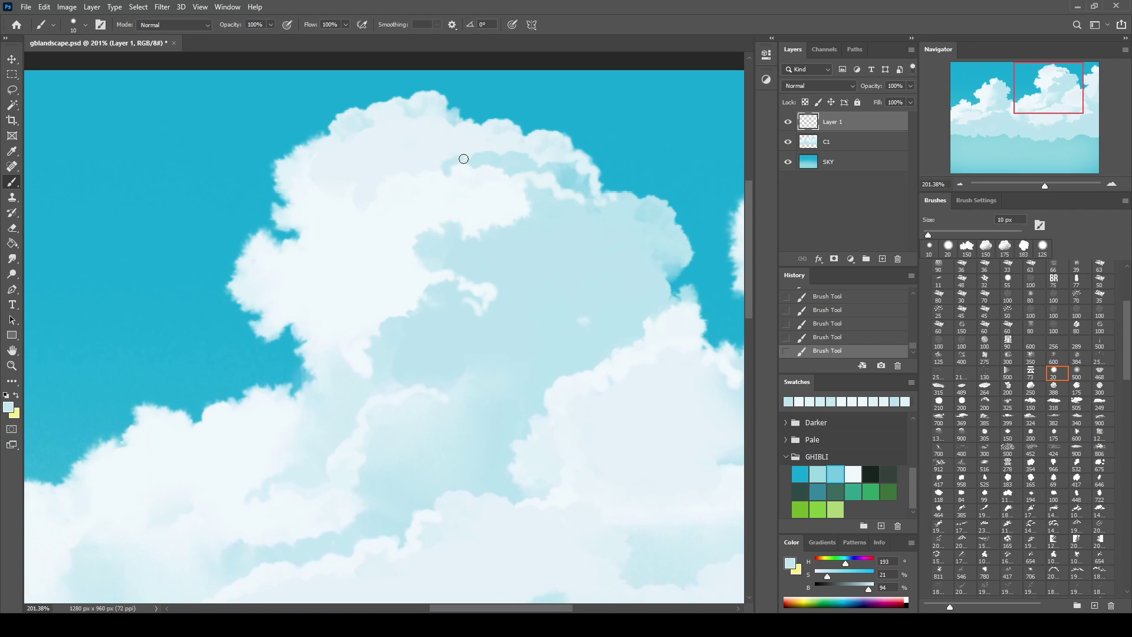
left_click(402, 158, "alt")
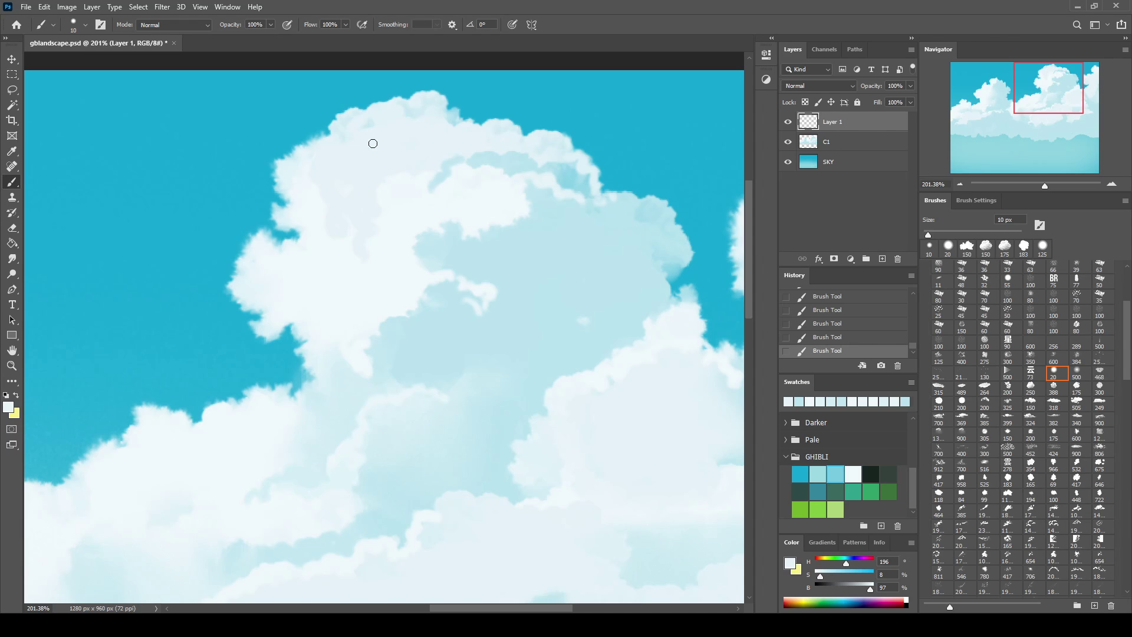
mouse_move(397, 122)
left_mouse_down()
mouse_move(599, 151)
mouse_move(639, 141)
left_mouse_up()
left_click_drag(165, 177, 416, 172)
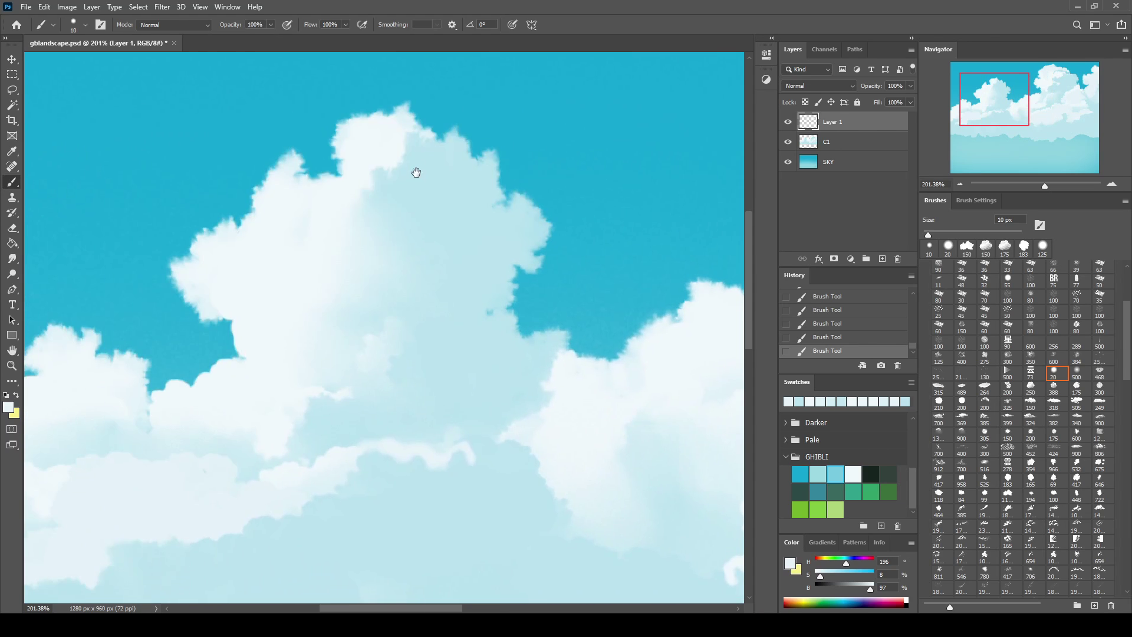
left_click_drag(413, 133, 469, 146)
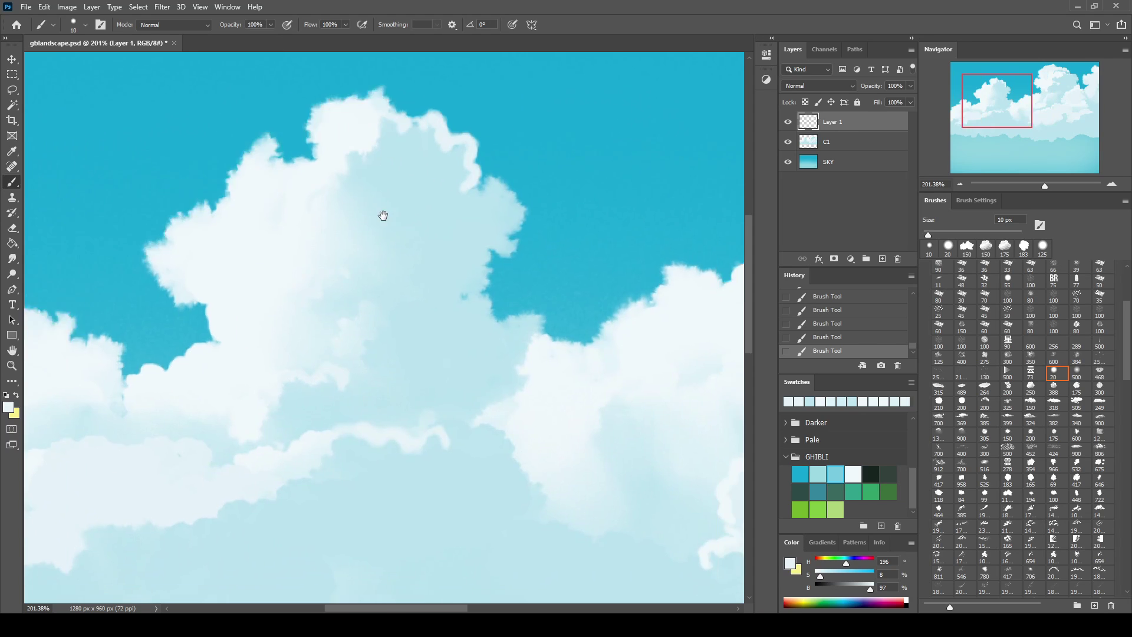
left_click_drag(374, 296, 267, 219)
Smudge away the white curl with a 45 px smudge brush
key("r")
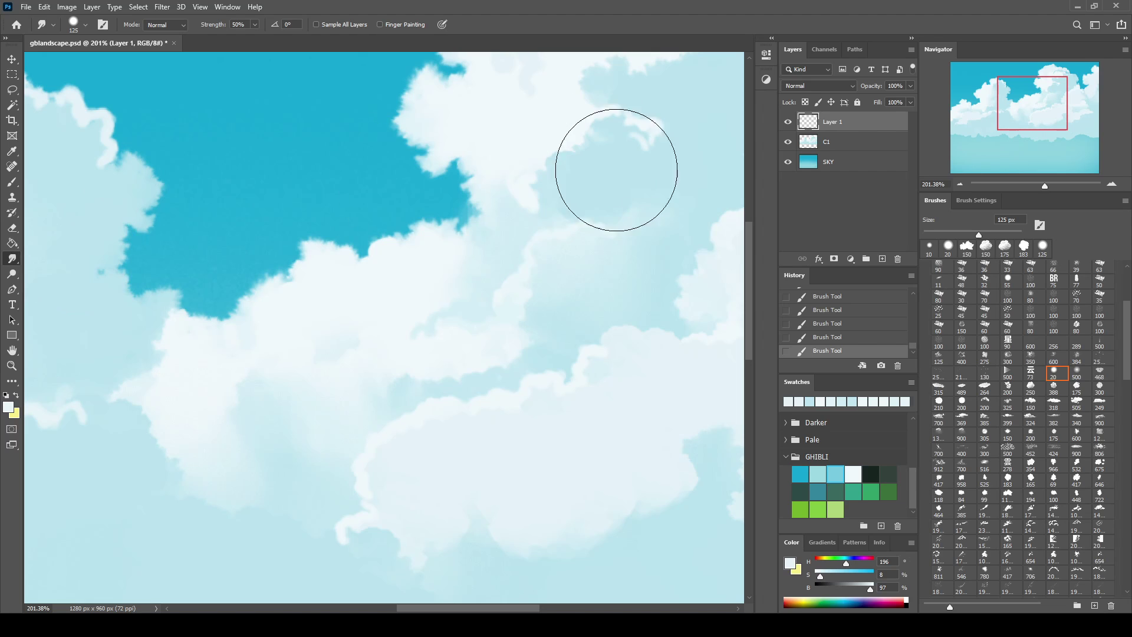
left_click_drag(645, 155, 639, 143)
key("bracketleft")
key("bracketleft")
key("bracketleft")
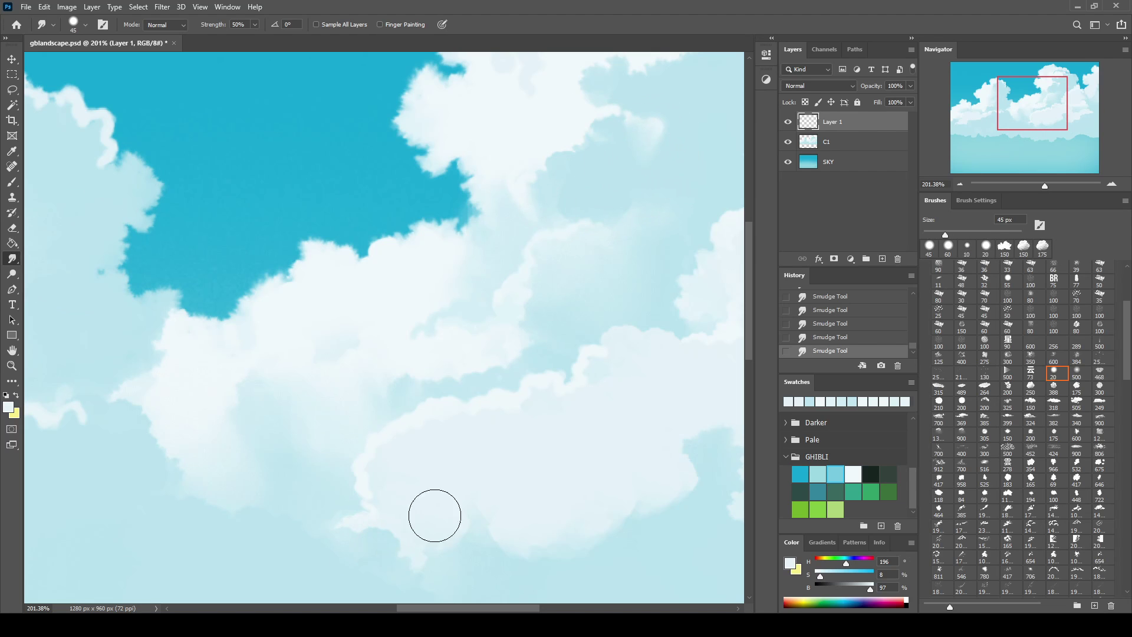
left_click_drag(613, 193, 606, 245)
Merge the highlight layer into C1, smooth the wavy bright outlines, and zoom out
key("ctrl+e")
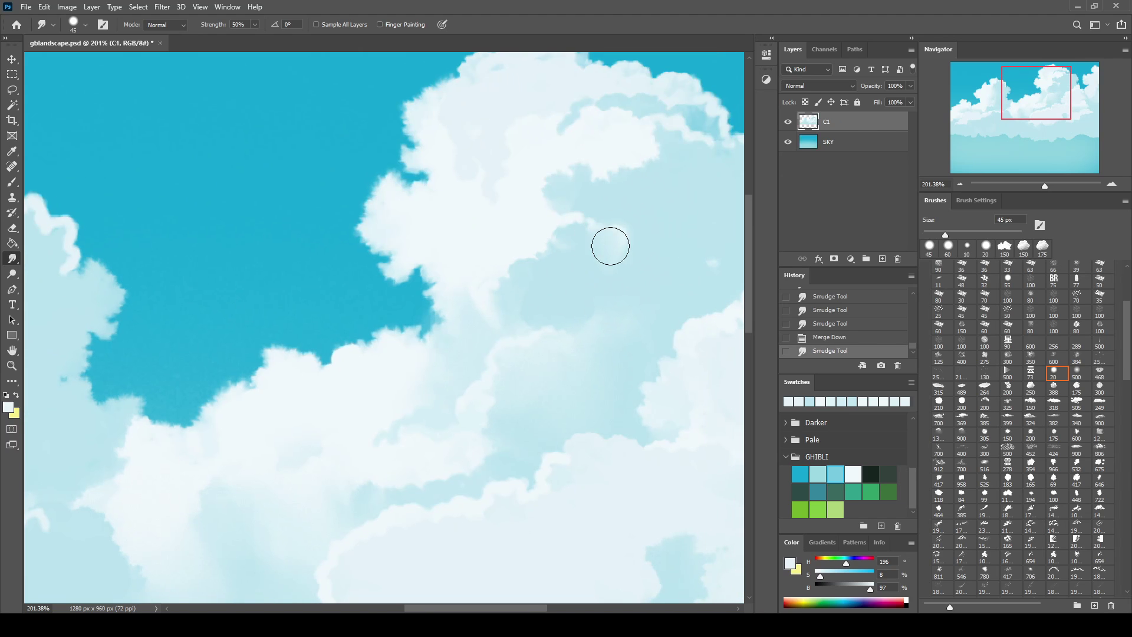
mouse_move(720, 160)
left_mouse_down()
mouse_move(674, 101)
mouse_move(625, 100)
left_mouse_up()
mouse_move(412, 172)
left_mouse_down()
mouse_move(510, 177)
mouse_move(353, 214)
left_mouse_up()
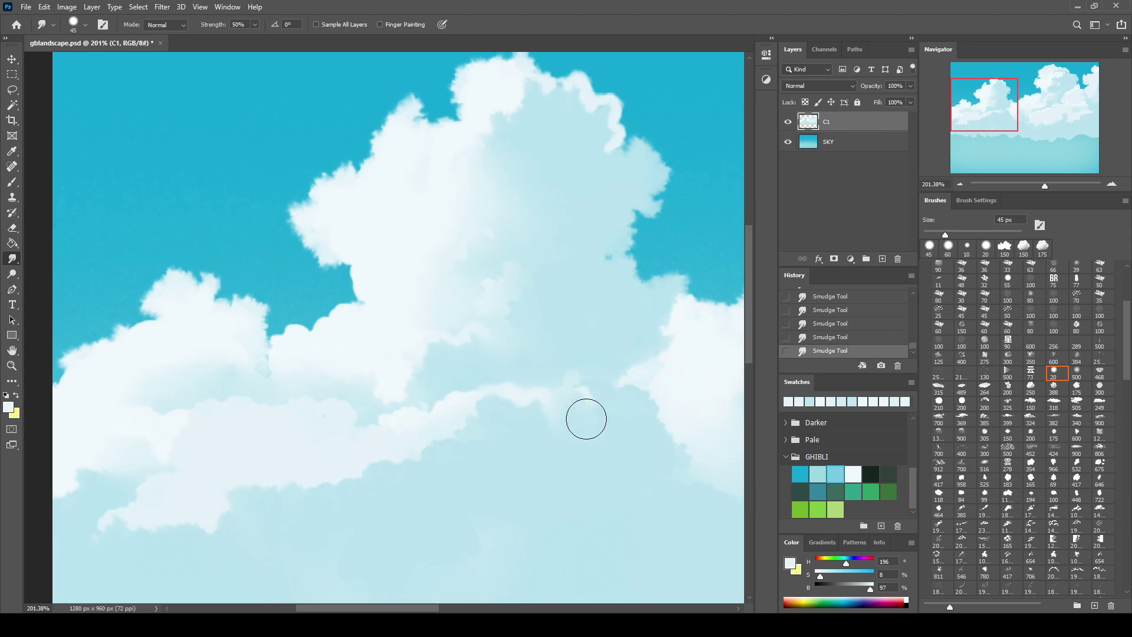
left_click_drag(589, 161, 578, 117)
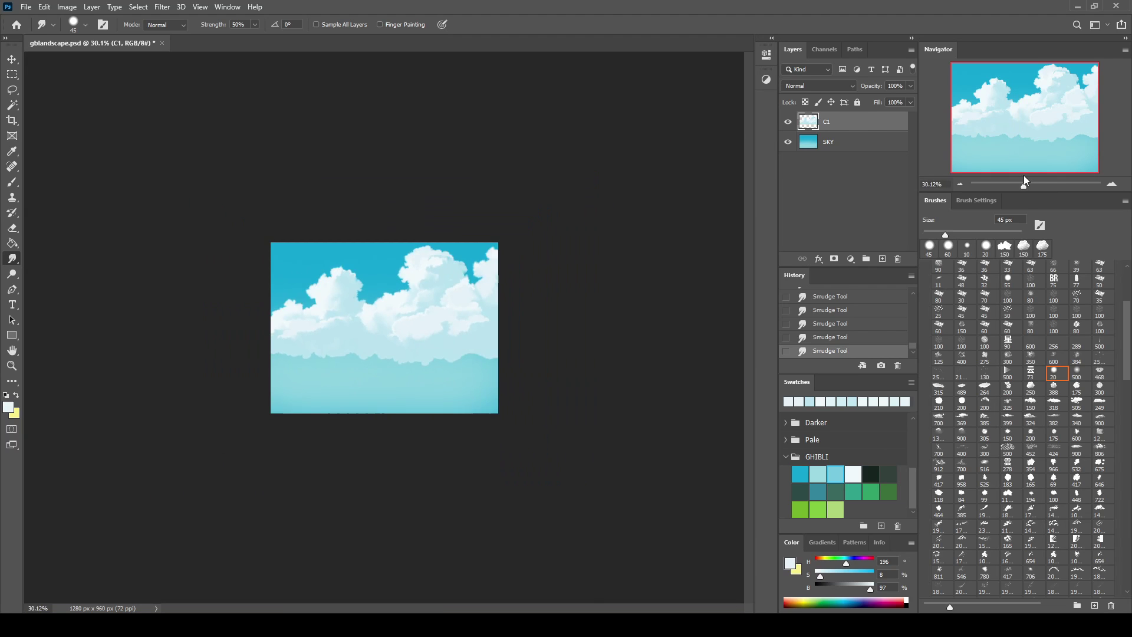
left_click_drag(1045, 186, 1034, 186)
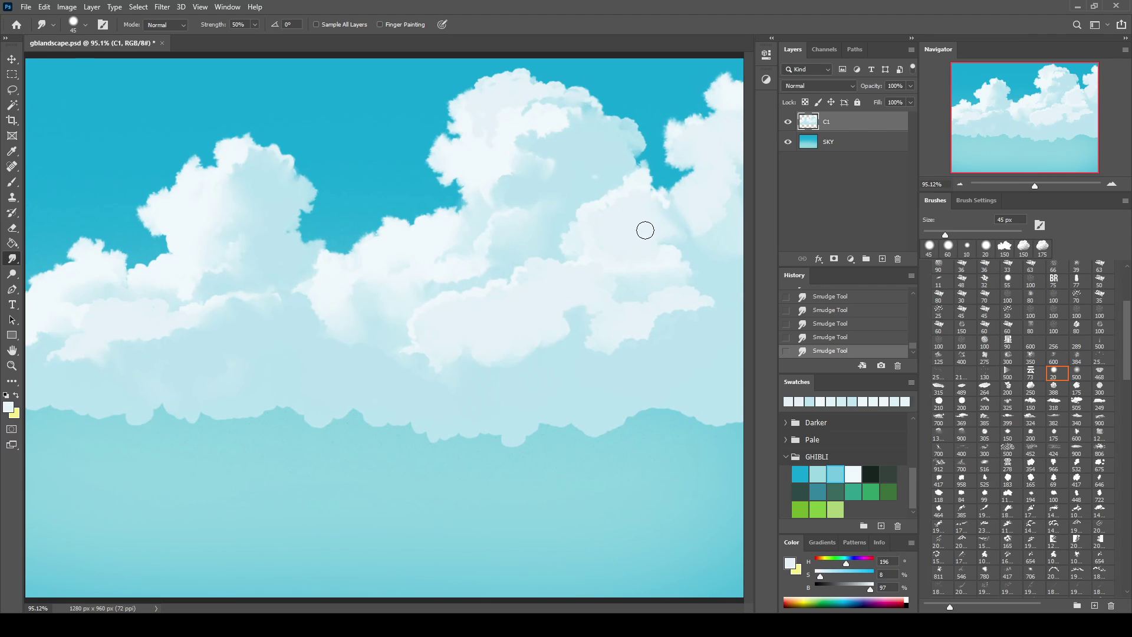
Zoom to about 128% and paint cloud puffs on a new layer with the large cloud brush
key("b")
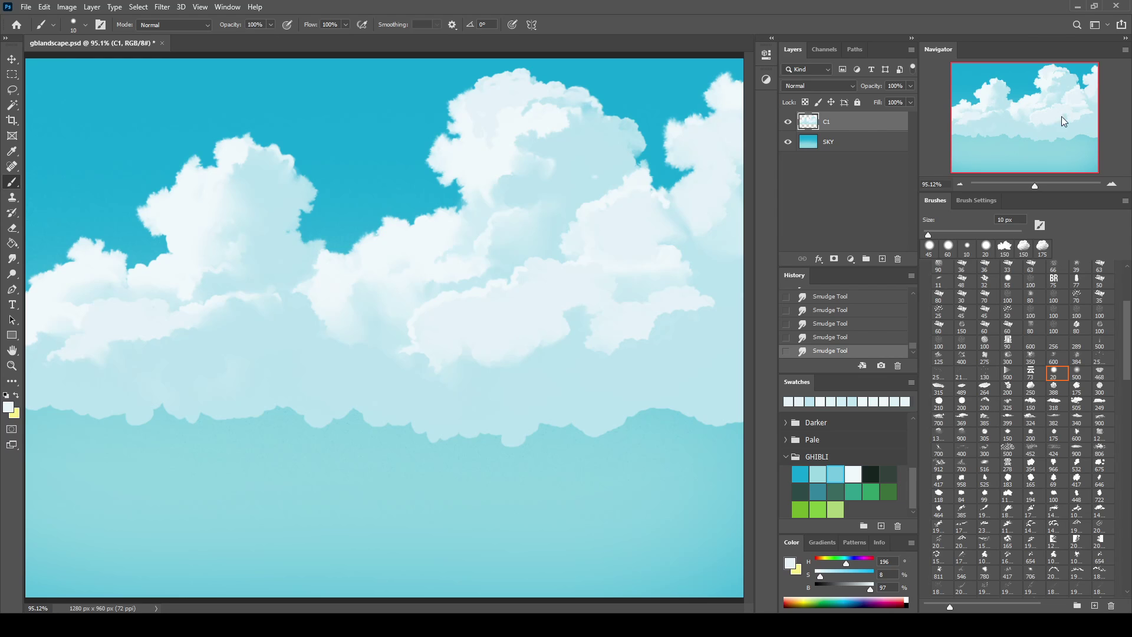
mouse_move(1040, 180)
left_mouse_down()
mouse_move(1016, 182)
mouse_move(1041, 187)
mouse_move(1019, 122)
left_mouse_up()
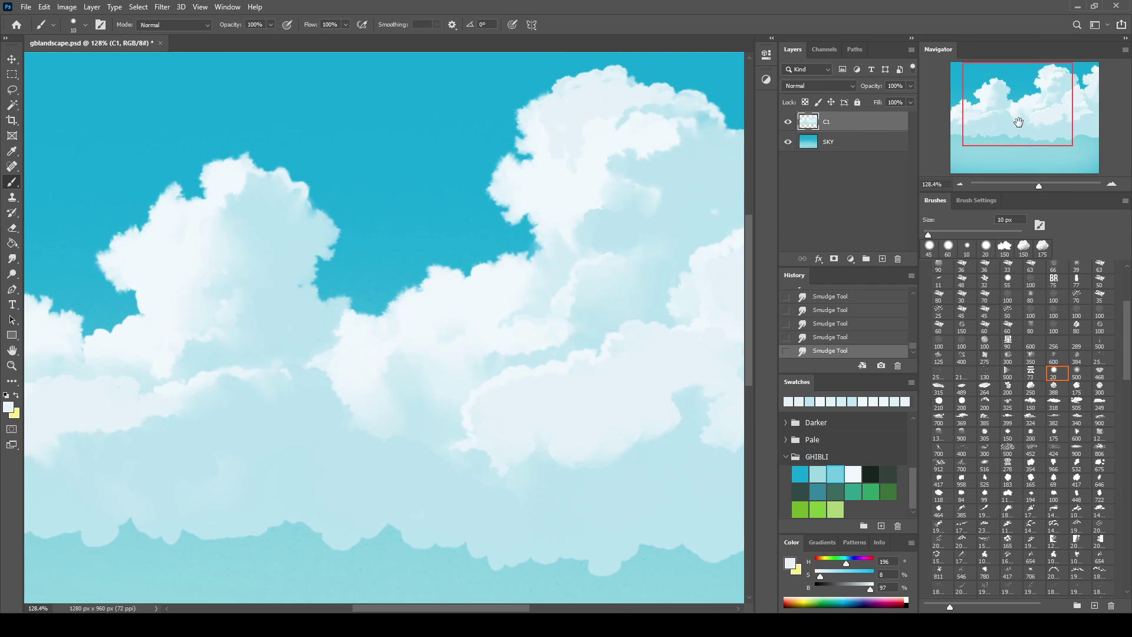
left_click_drag(582, 282, 498, 228)
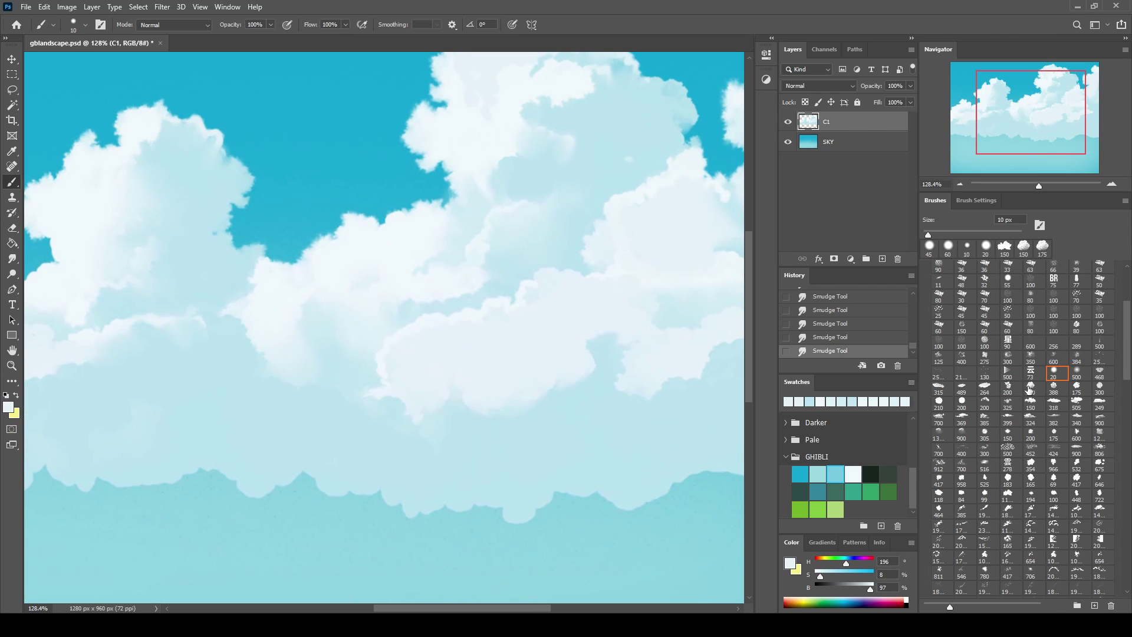
left_click(1054, 375)
key("e")
left_click(1031, 386)
key("b")
left_click(882, 260)
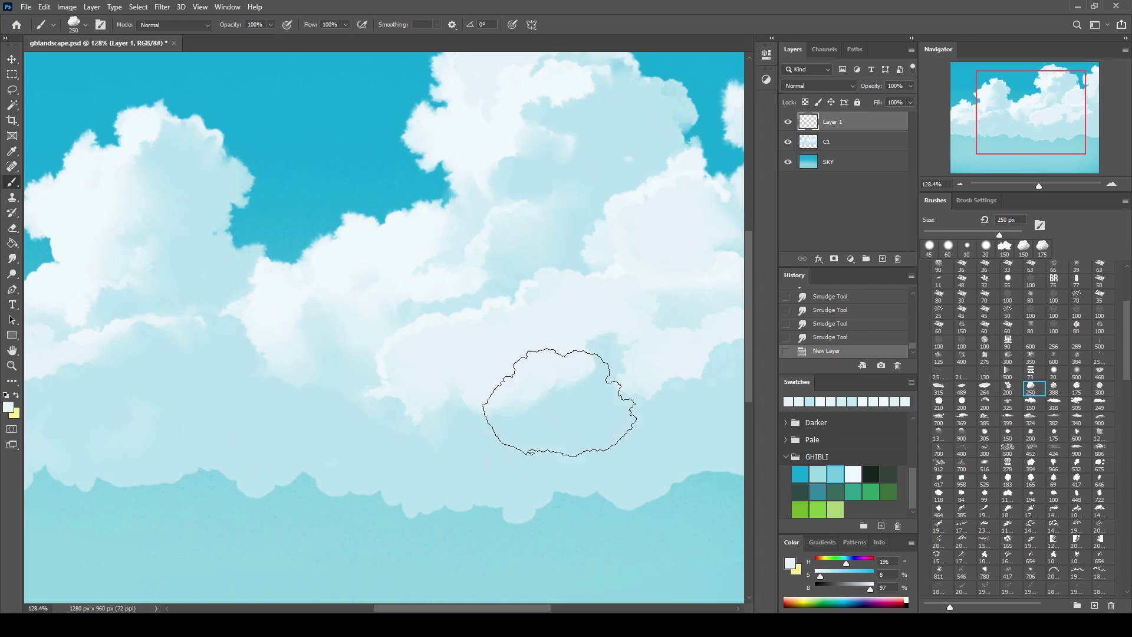
mouse_move(392, 417)
left_mouse_down()
mouse_move(607, 359)
mouse_move(481, 460)
mouse_move(543, 354)
left_mouse_up()
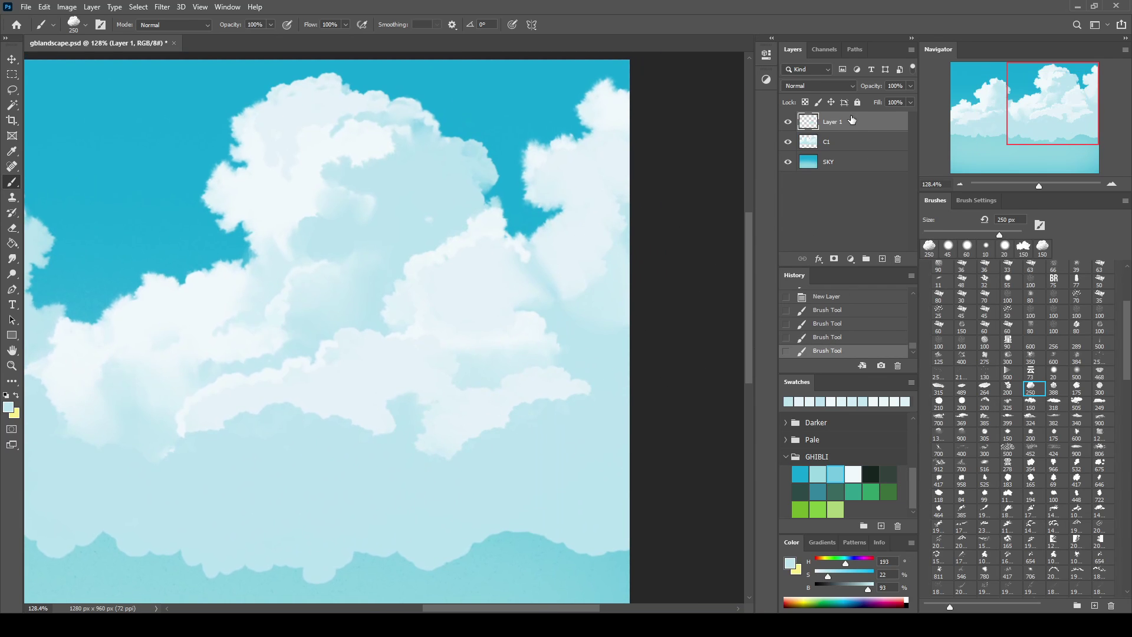
Clip the new layer to C1, lower its fill to 52%, and dab more cloud shapes
key("ctrl+alt+g")
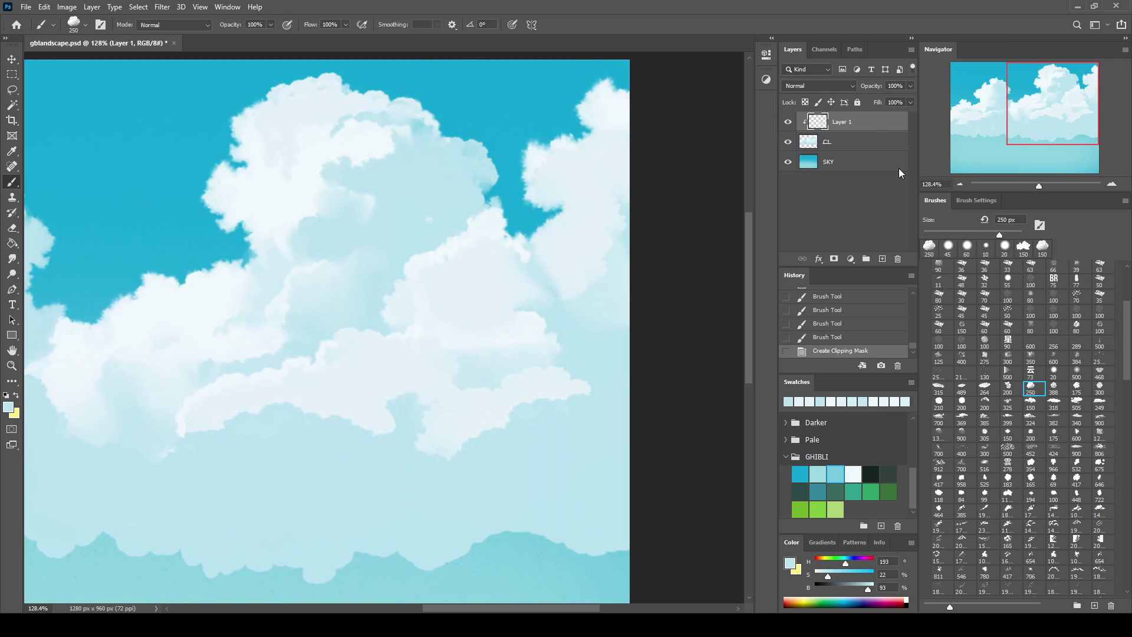
left_click_drag(912, 102, 883, 112)
left_click(606, 239)
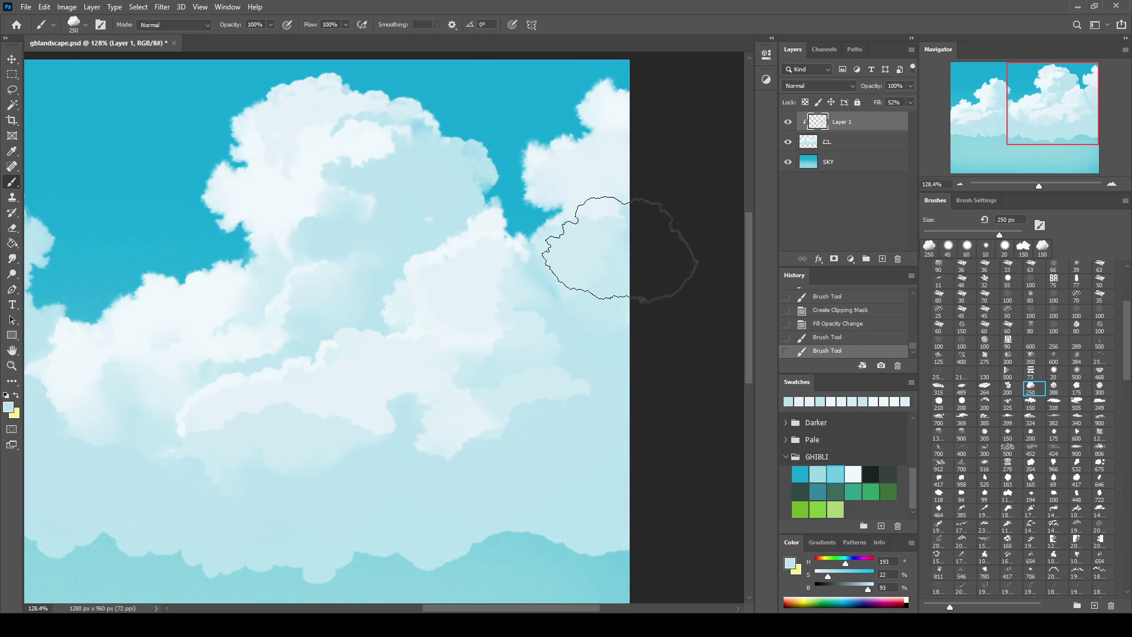
left_click(507, 354)
scroll(459, 471, "left", 10)
scroll(460, 472, "down", 2)
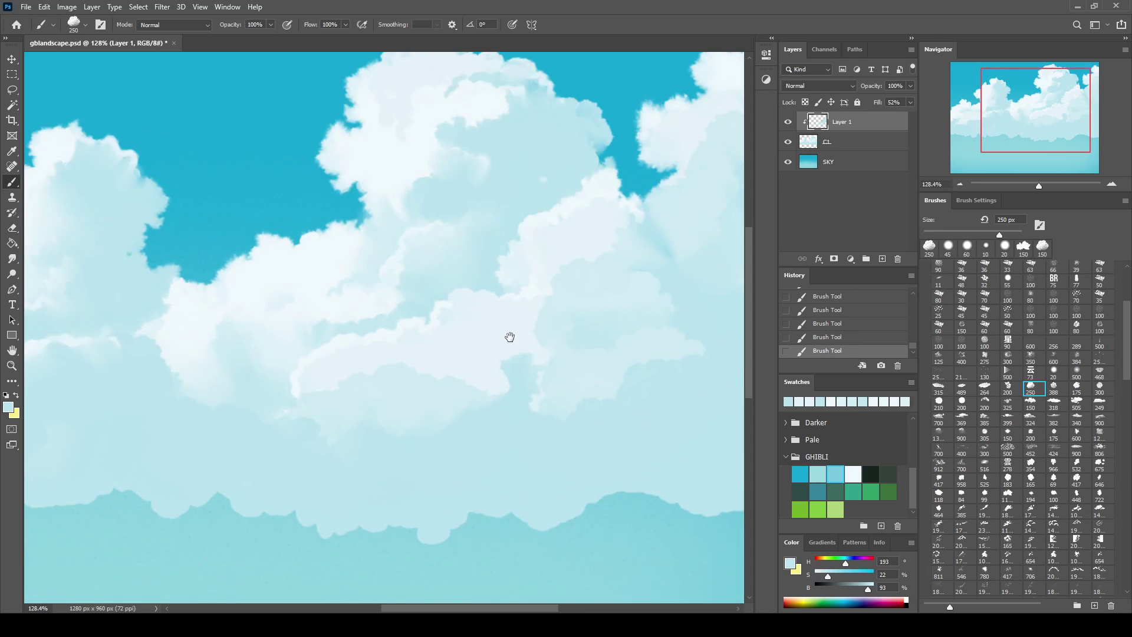
Erase the excess cloud puffs and merge the new layer down into C1
key("e")
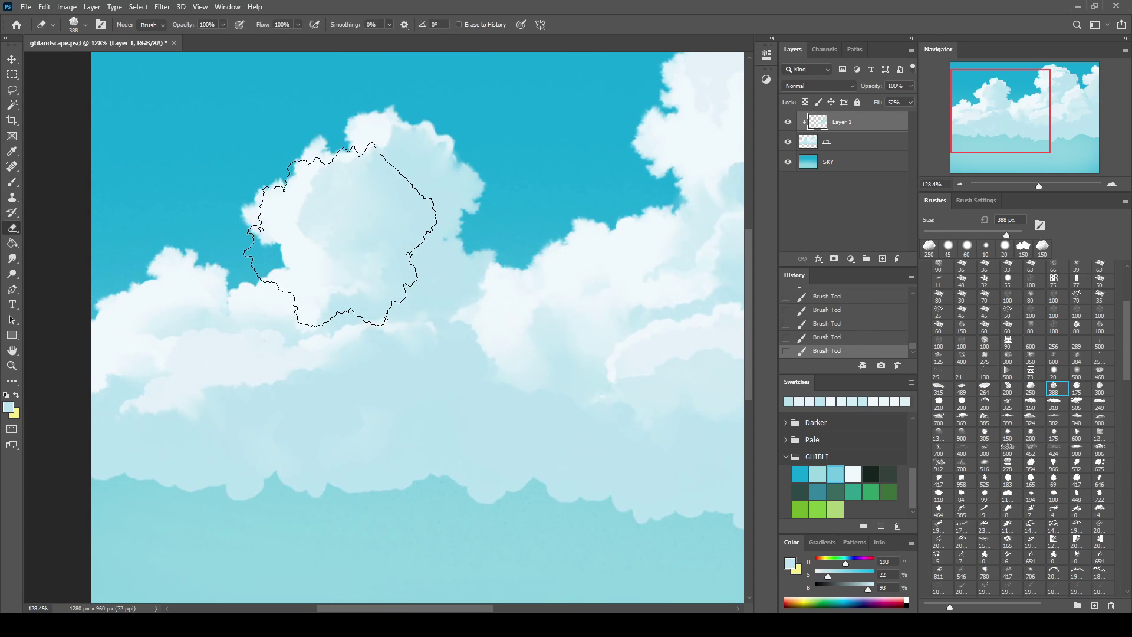
left_click_drag(346, 233, 369, 299)
left_click_drag(442, 253, 559, 189)
mouse_move(518, 366)
left_mouse_down()
mouse_move(465, 273)
mouse_move(397, 348)
left_mouse_up()
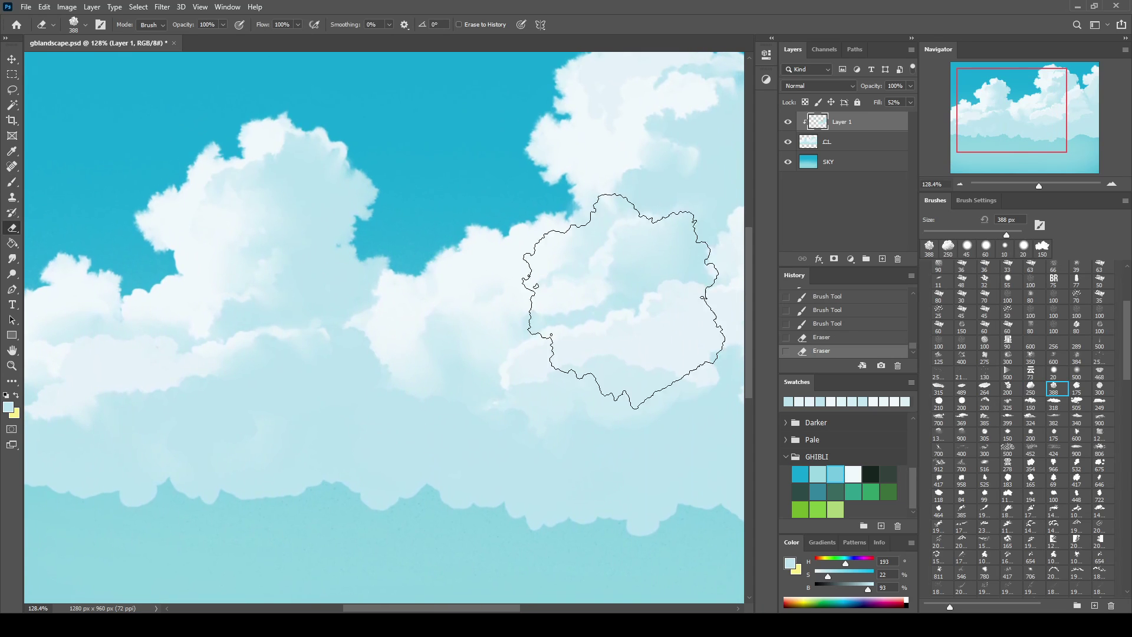
key("ctrl+e")
Paint white highlights on the cloud top with a 20 px round brush
key("b")
left_click(1052, 373)
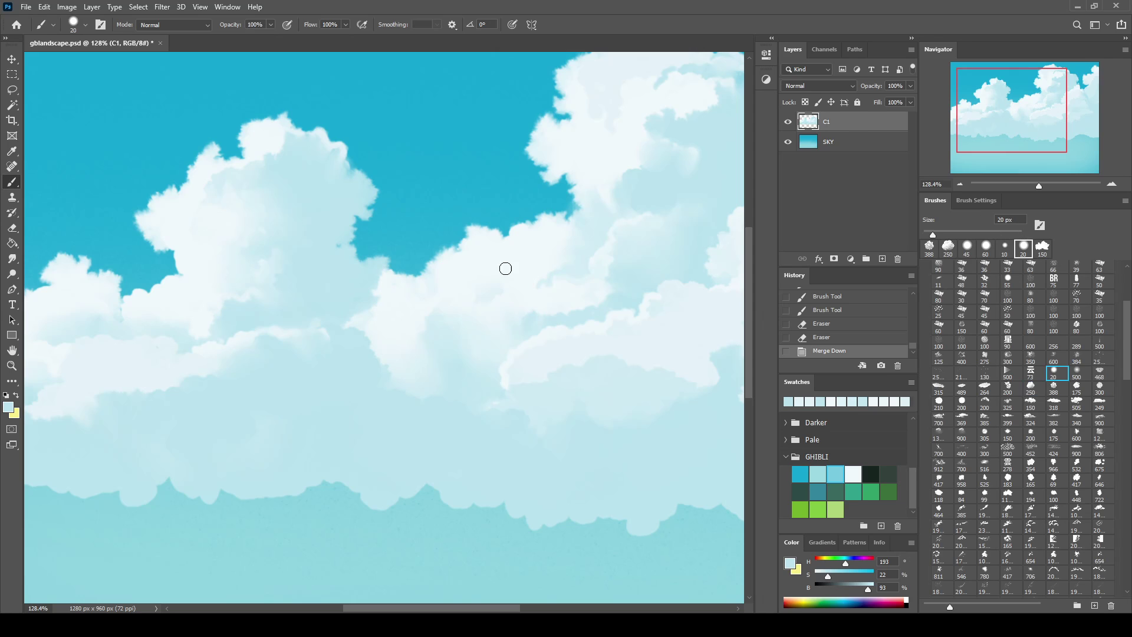
left_click(276, 257, "alt")
left_click_drag(222, 255, 279, 136)
left_click_drag(534, 163, 421, 233)
left_click(553, 163, "alt")
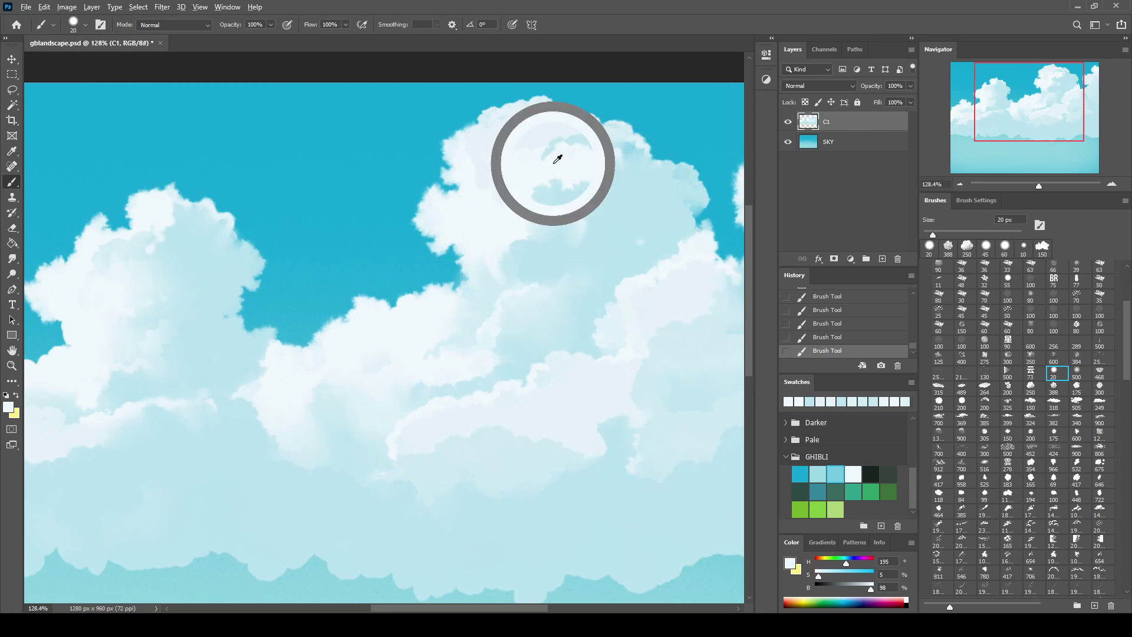
left_click(560, 180, "alt")
left_click(513, 233, "alt")
left_click_drag(513, 233, 539, 228)
Paint a curling white highlight across the cloud and lock the C1 layer
left_click(586, 238, "alt")
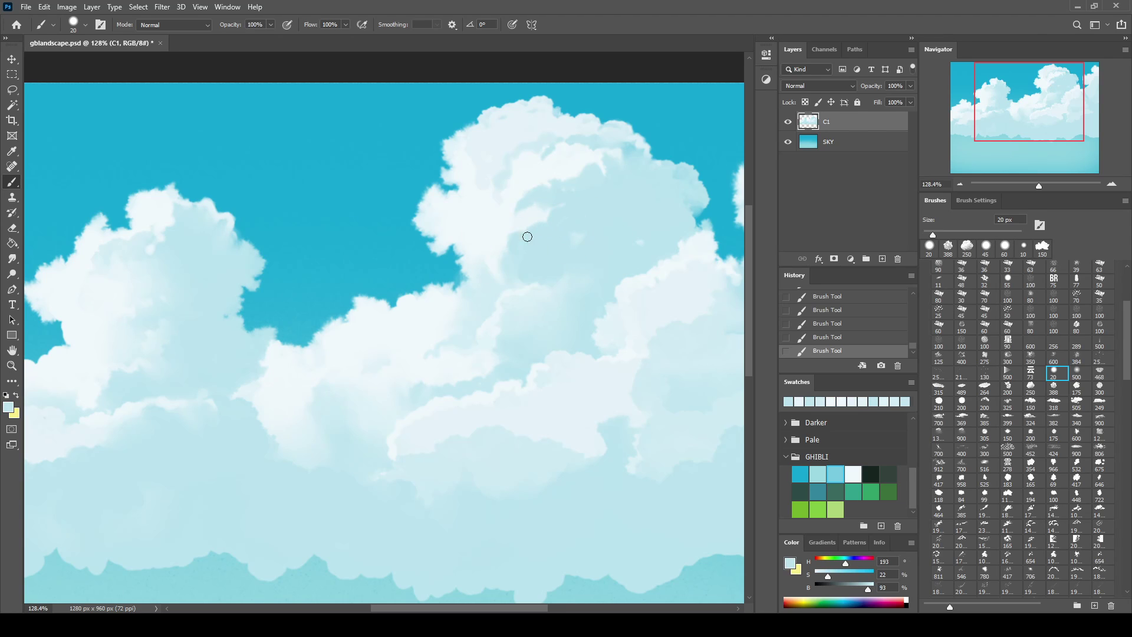
left_click(504, 230, "alt")
left_click(503, 164, "alt")
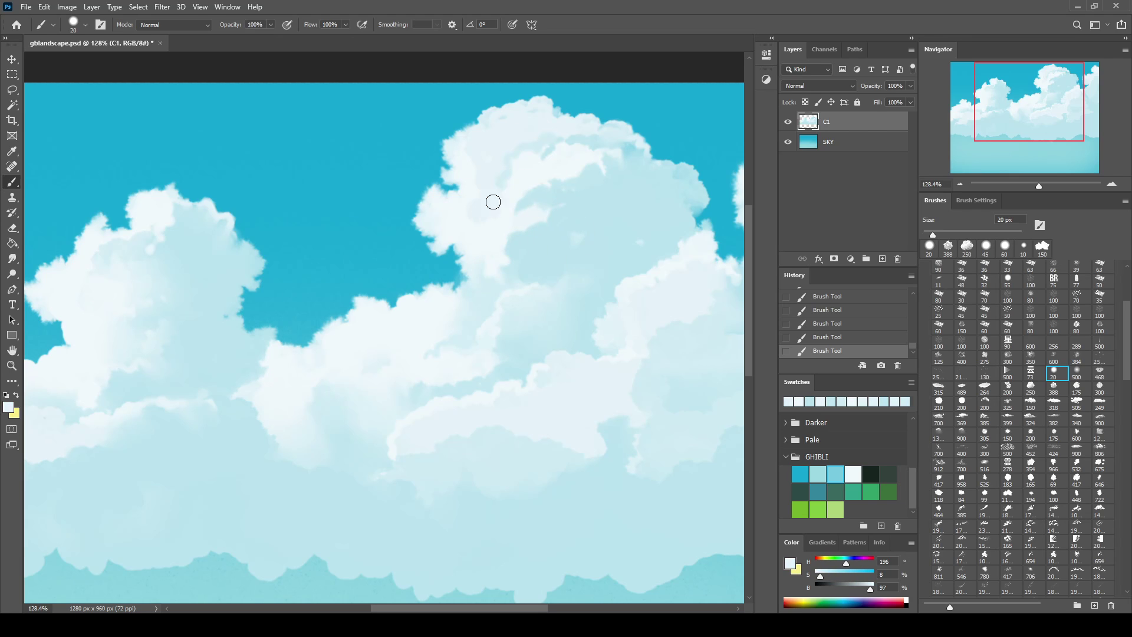
left_click_drag(601, 235, 557, 213)
left_click(494, 326, "alt")
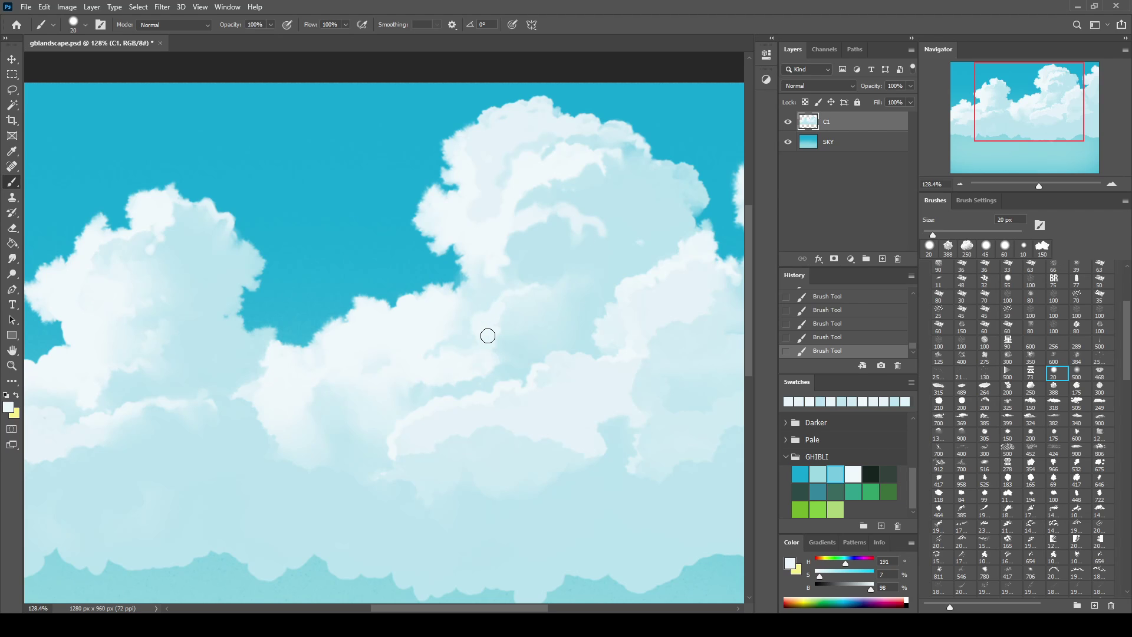
left_click(500, 372, "alt")
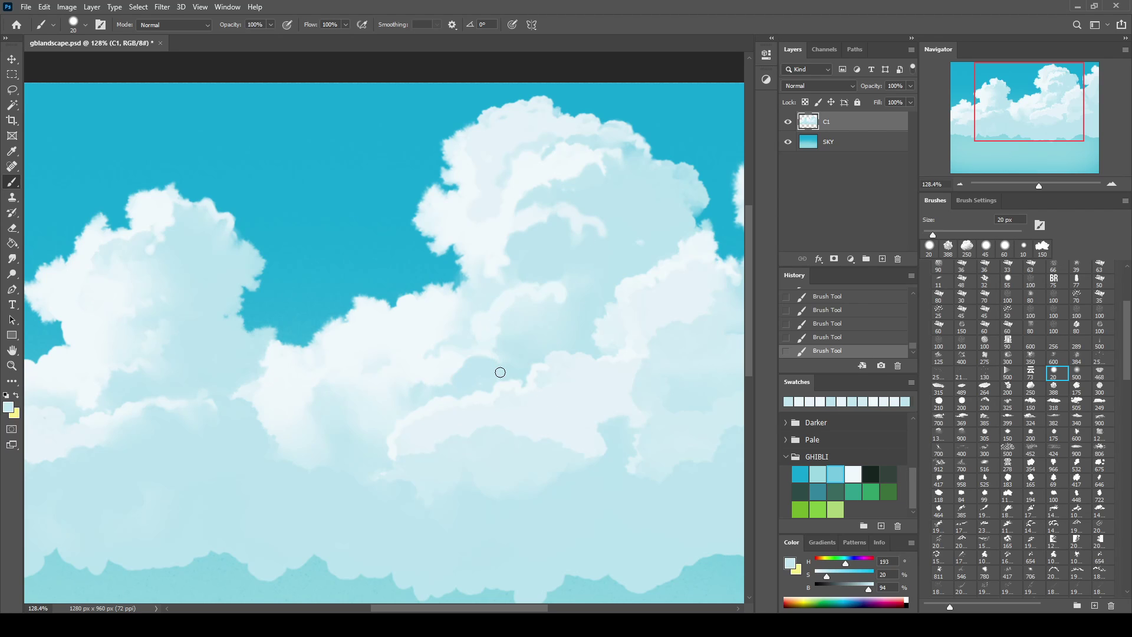
left_click(469, 303, "alt")
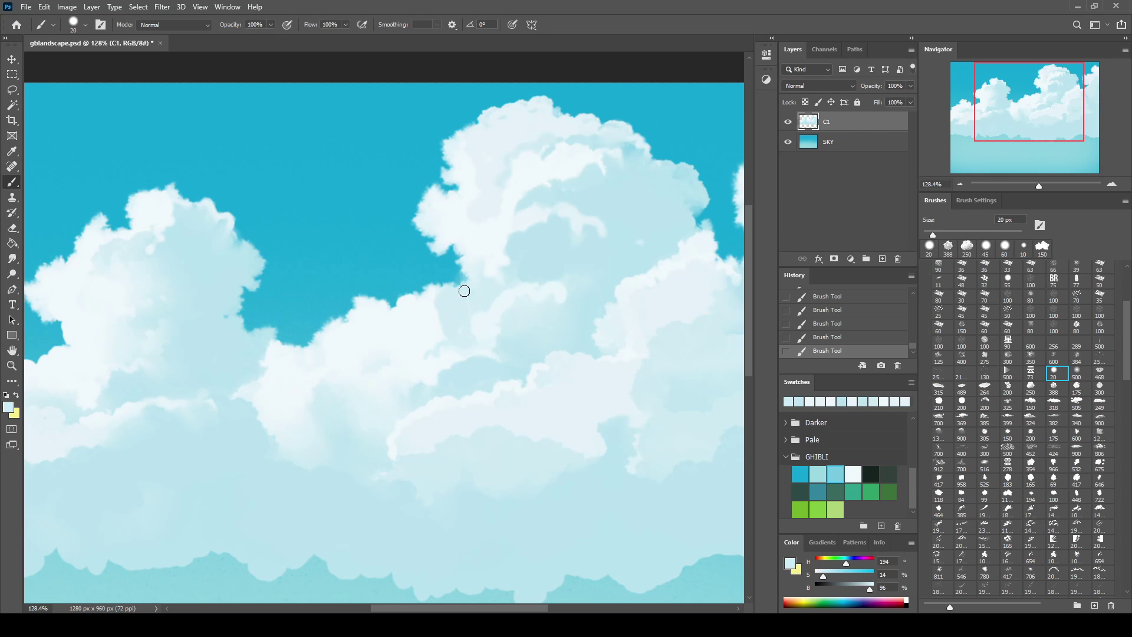
left_click(805, 103)
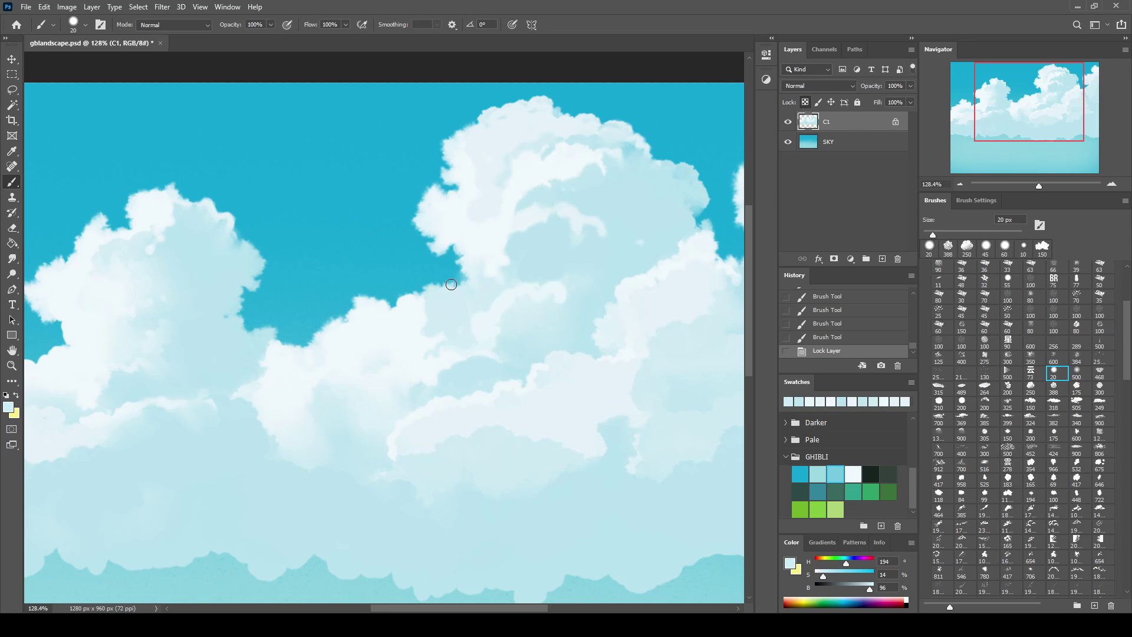
Extend the cloud edges with white strokes and repaint the lower cloud edge
mouse_move(399, 346)
left_mouse_down()
mouse_move(399, 379)
mouse_move(387, 354)
mouse_move(448, 283)
left_mouse_up()
left_click(349, 390, "alt")
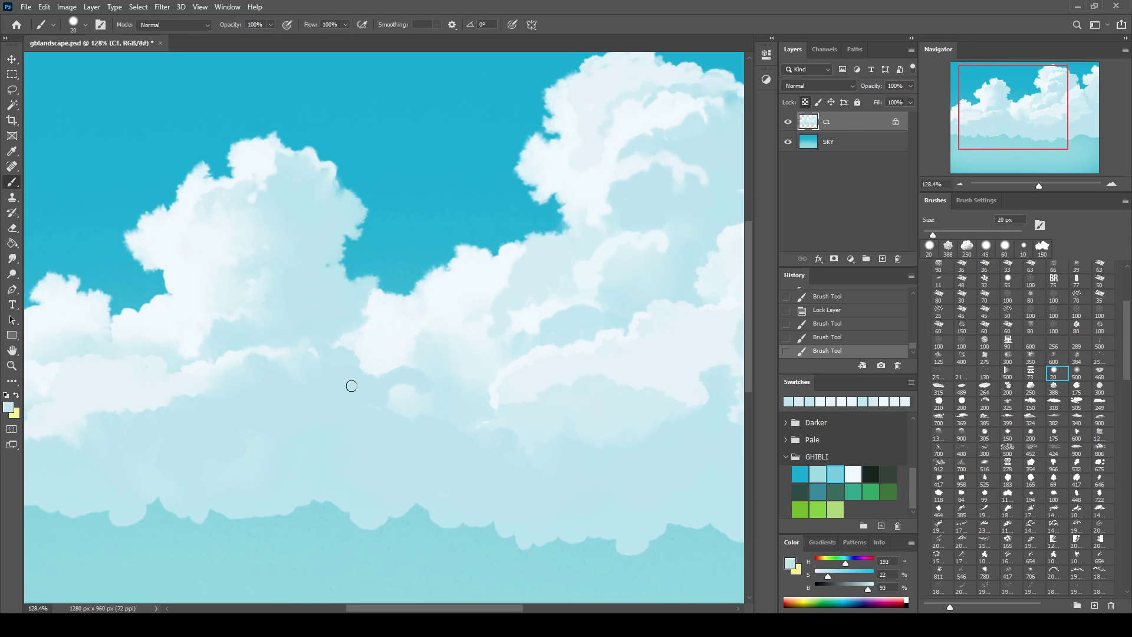
left_click(351, 386)
left_click(393, 289, "alt")
left_click_drag(380, 283, 342, 271)
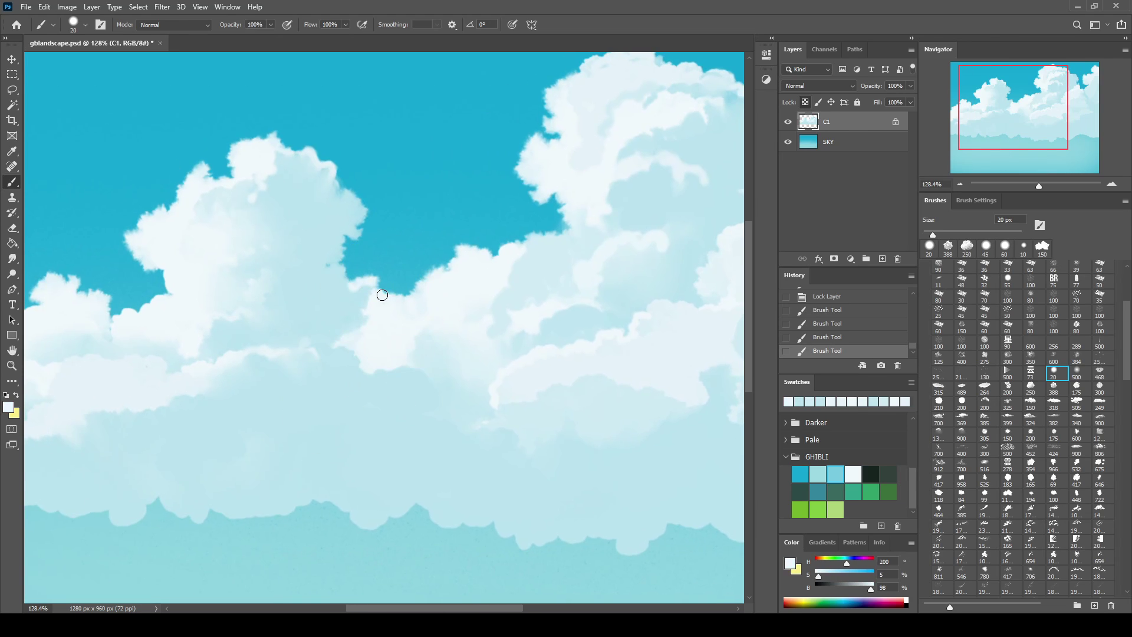
left_click(322, 257, "alt")
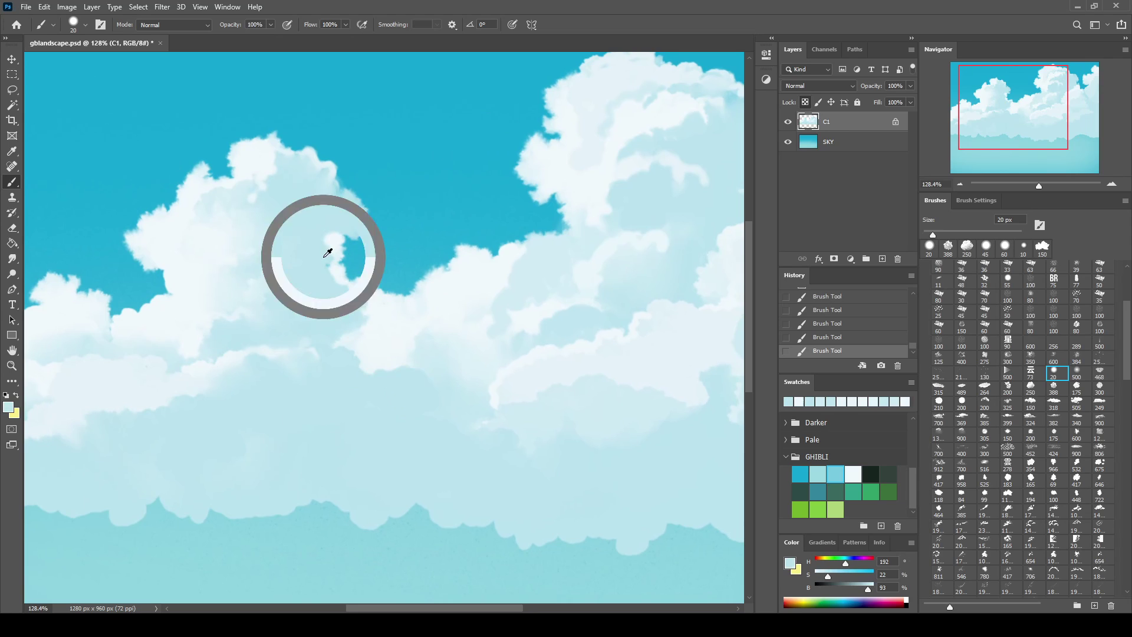
left_click(205, 365, "alt")
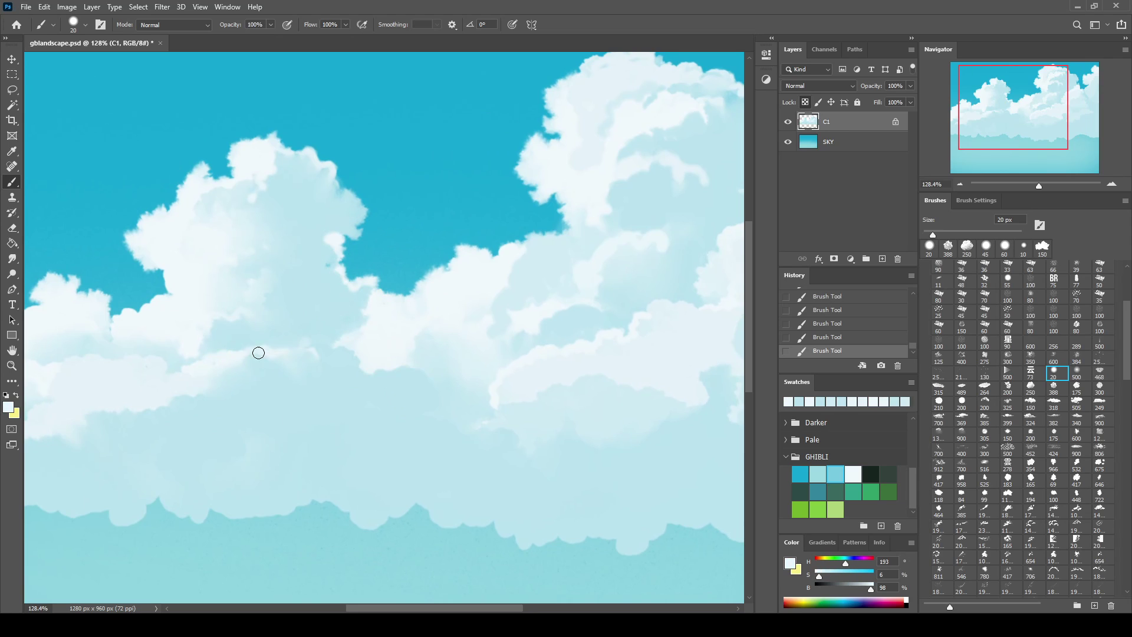
left_click_drag(270, 348, 334, 389)
Add light-blue shading to the lower central cloud
left_click(330, 372, "alt")
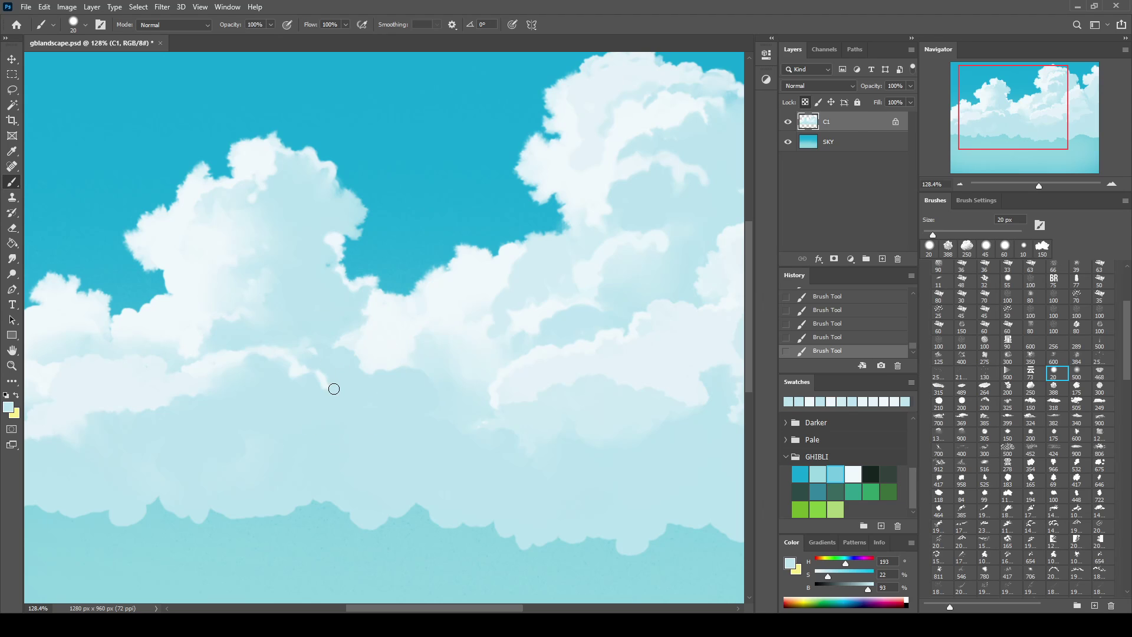
left_click_drag(316, 344, 454, 328)
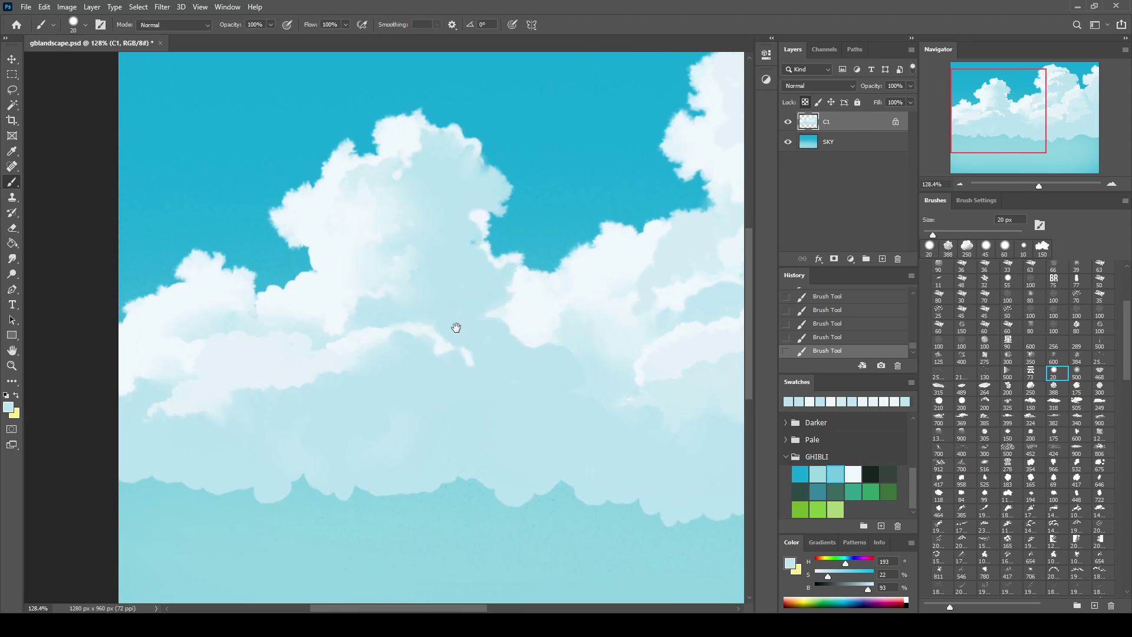
left_click(317, 328, "alt")
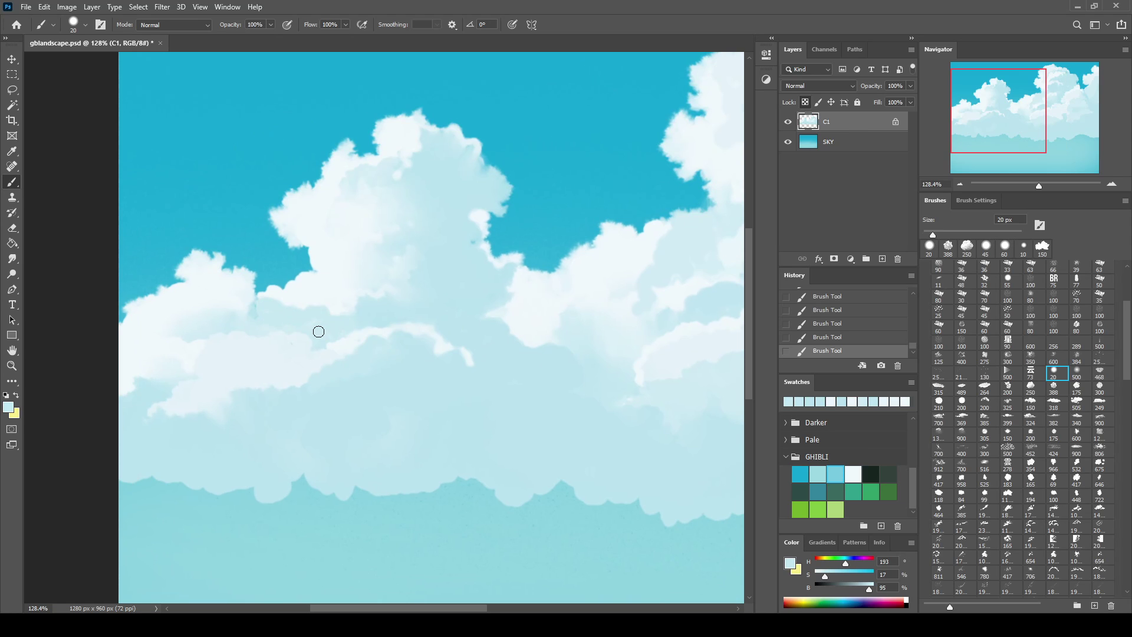
left_click_drag(433, 262, 362, 260)
left_click(306, 417, "alt")
left_click(255, 455, "alt")
mouse_move(267, 429)
left_mouse_down()
mouse_move(219, 406)
mouse_move(243, 401)
mouse_move(262, 419)
mouse_move(314, 371)
left_mouse_up()
left_click_drag(278, 407, 265, 417)
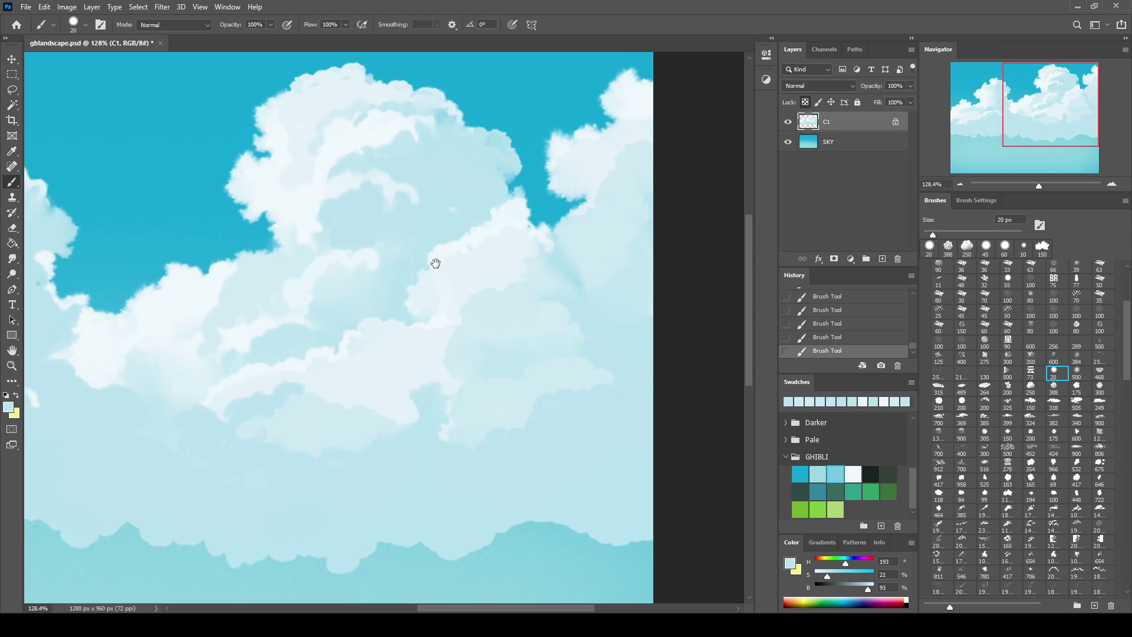
Fill gaps between the small cloud bumps with light blue, then zoom out over the sky
left_click_drag(434, 259, 406, 275)
left_click_drag(492, 207, 530, 243)
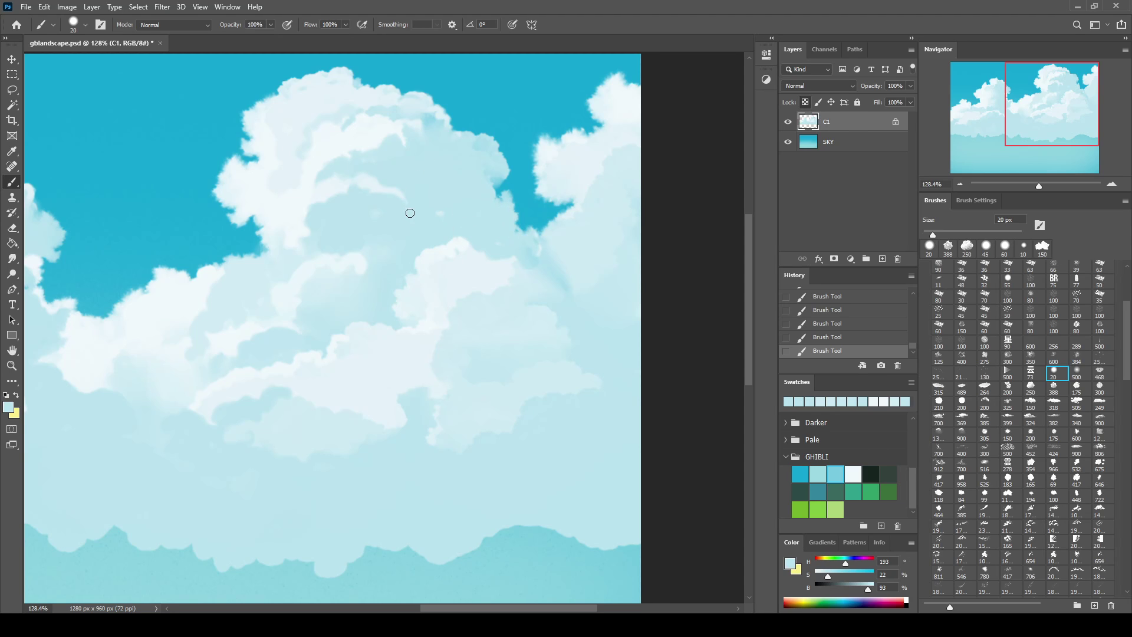
left_click(288, 165, "alt")
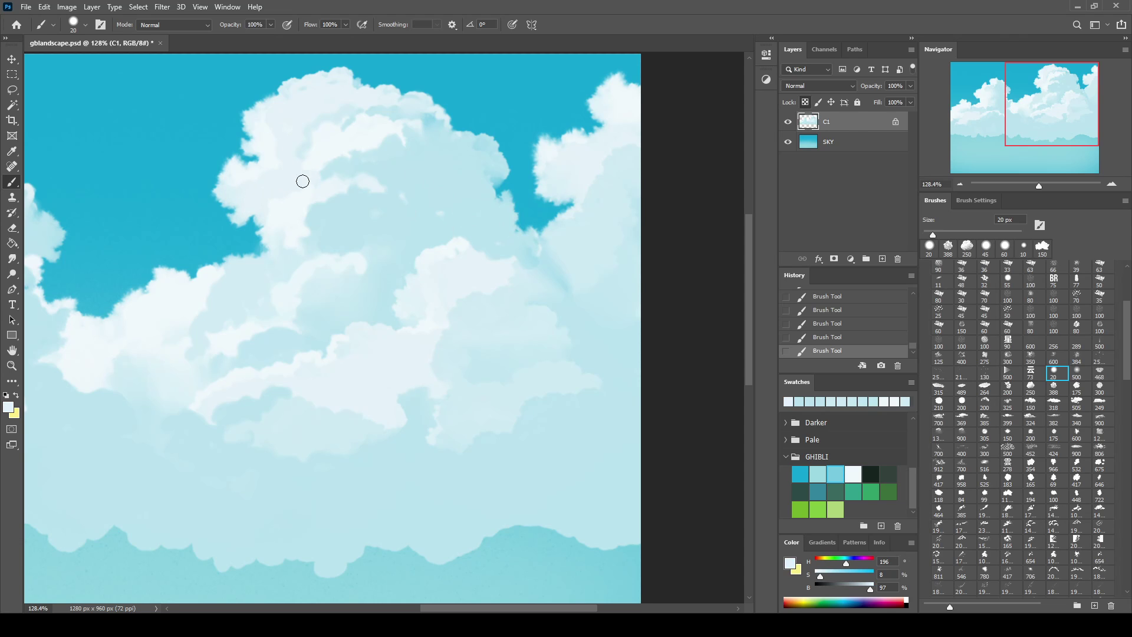
left_click(261, 133, "alt")
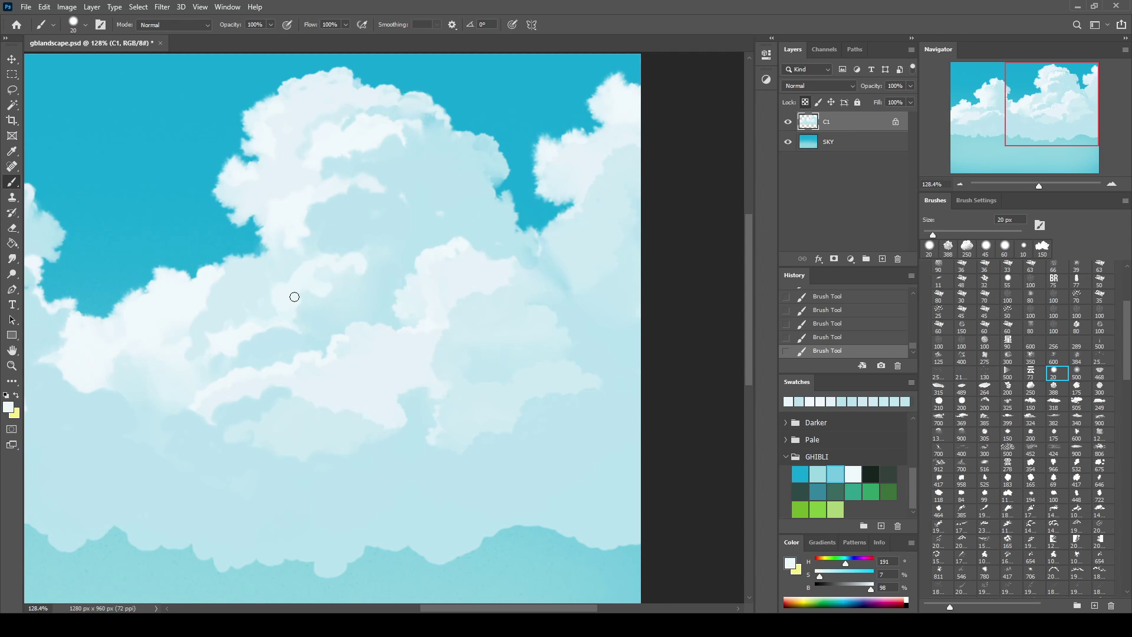
left_click(278, 405, "alt")
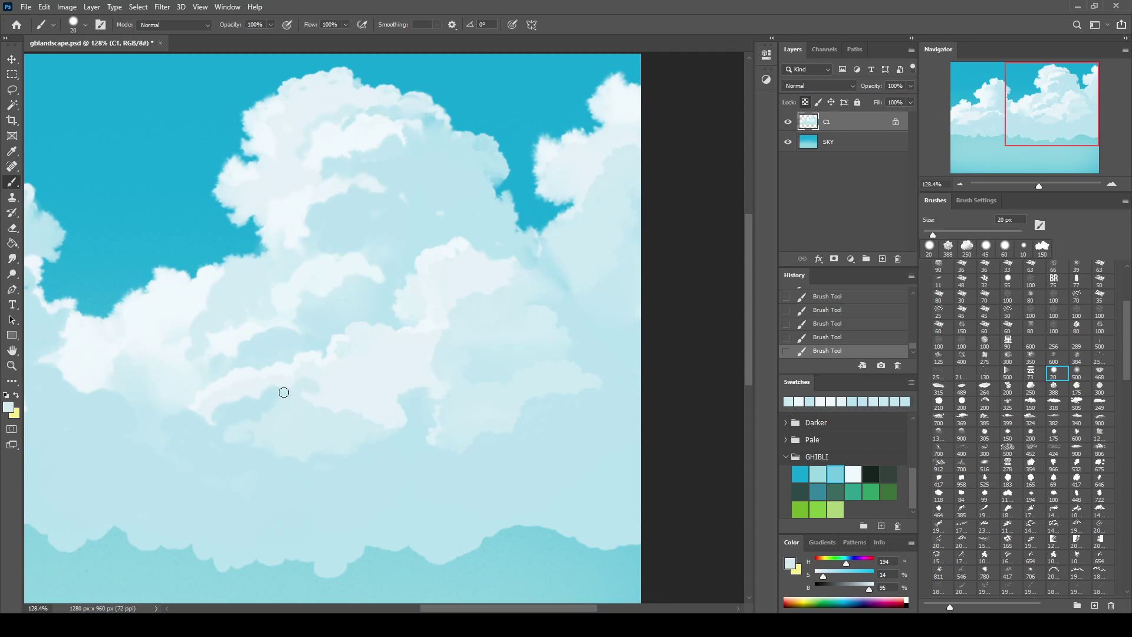
left_click_drag(365, 288, 569, 320)
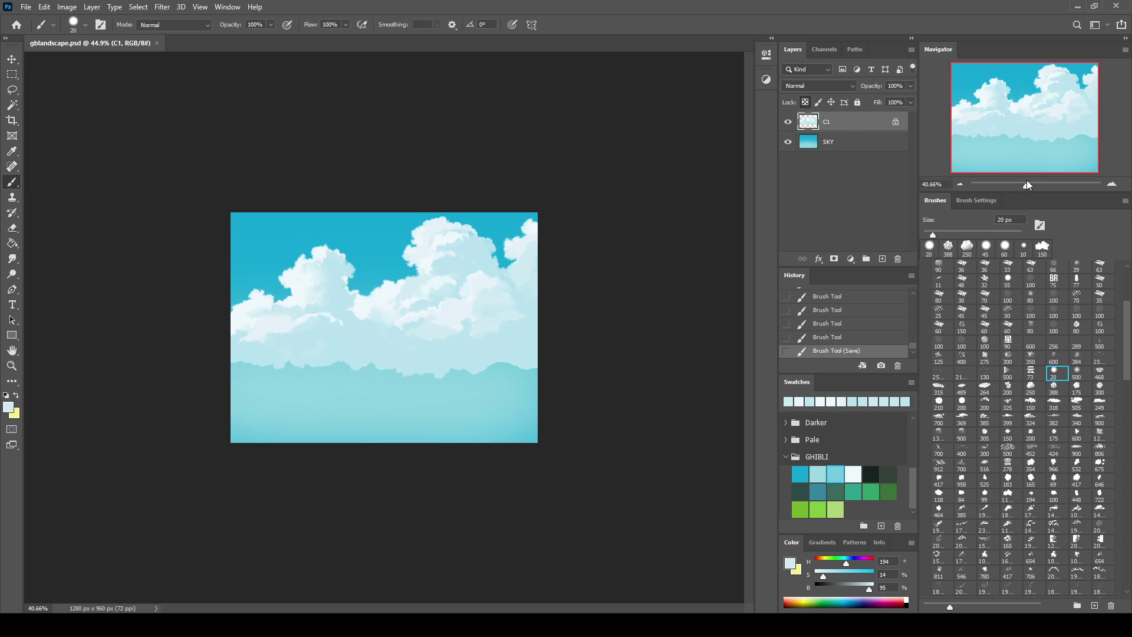
left_click_drag(1039, 185, 1036, 186)
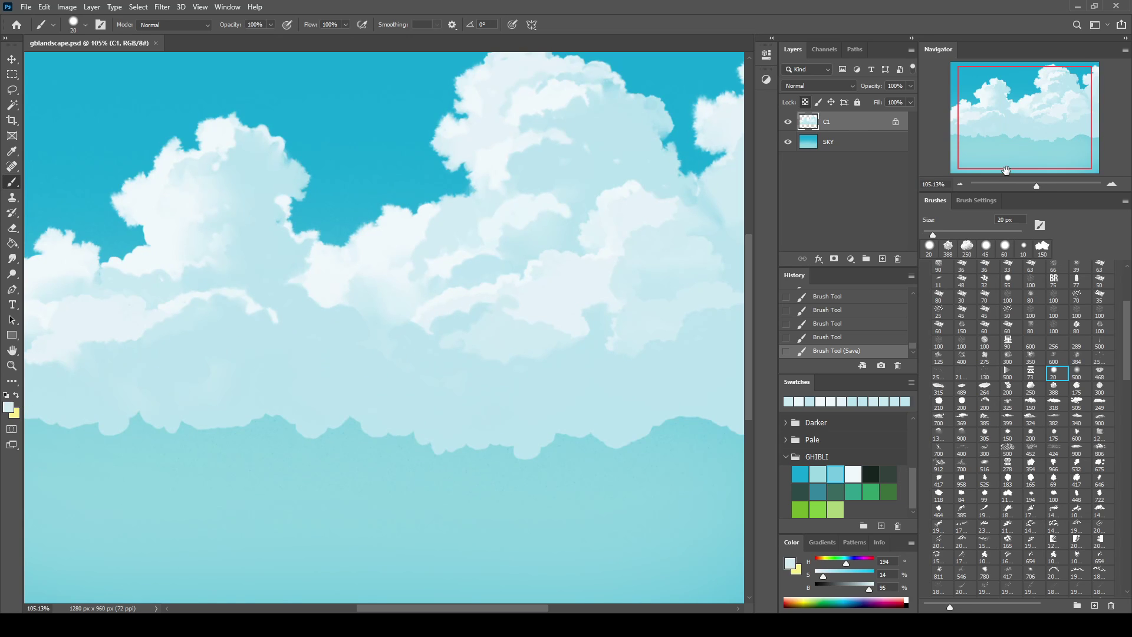
left_click(889, 257)
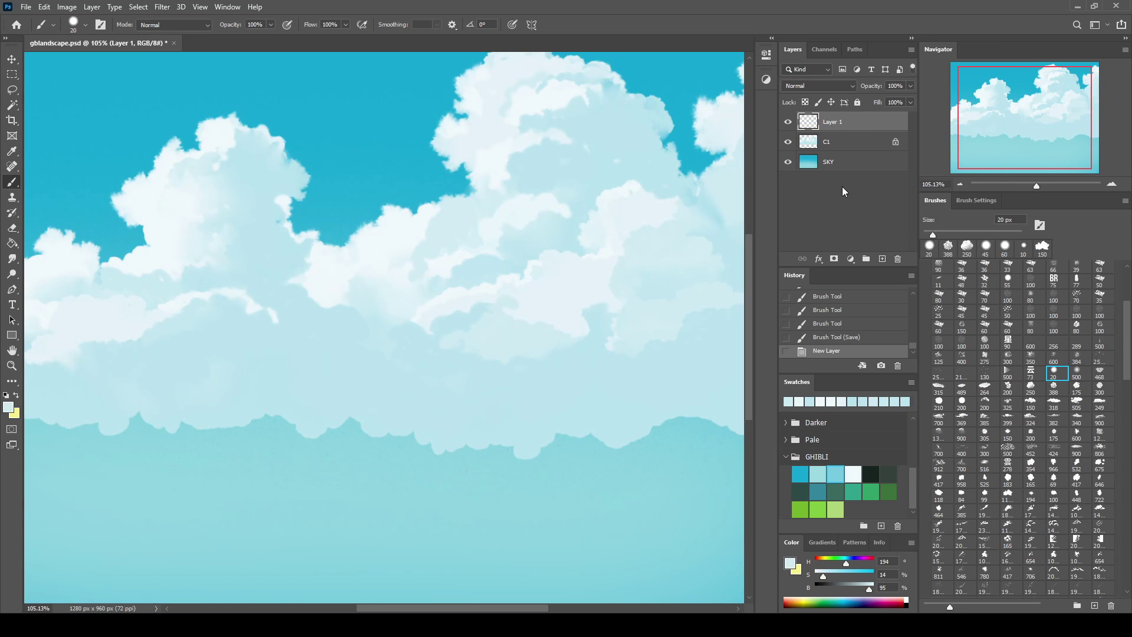
left_click(871, 473)
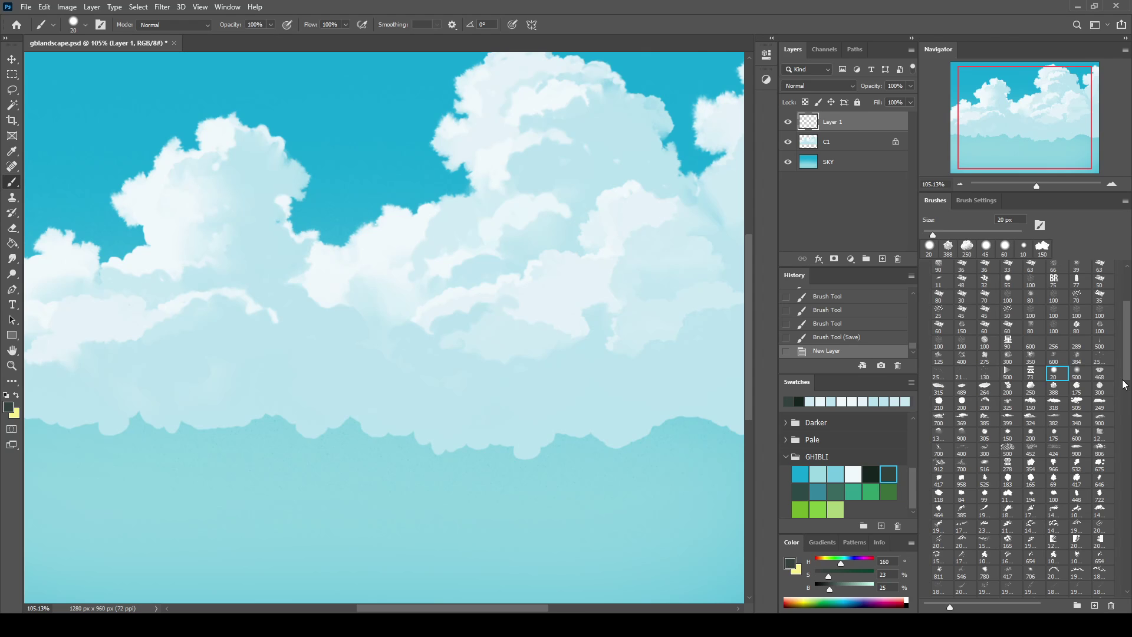
scroll(1123, 446, "down", 5)
scroll(1122, 471, "down", 5)
scroll(1123, 501, "down", 5)
scroll(1122, 530, "down", 5)
left_click_drag(1121, 529, 1122, 534)
left_click(1058, 392)
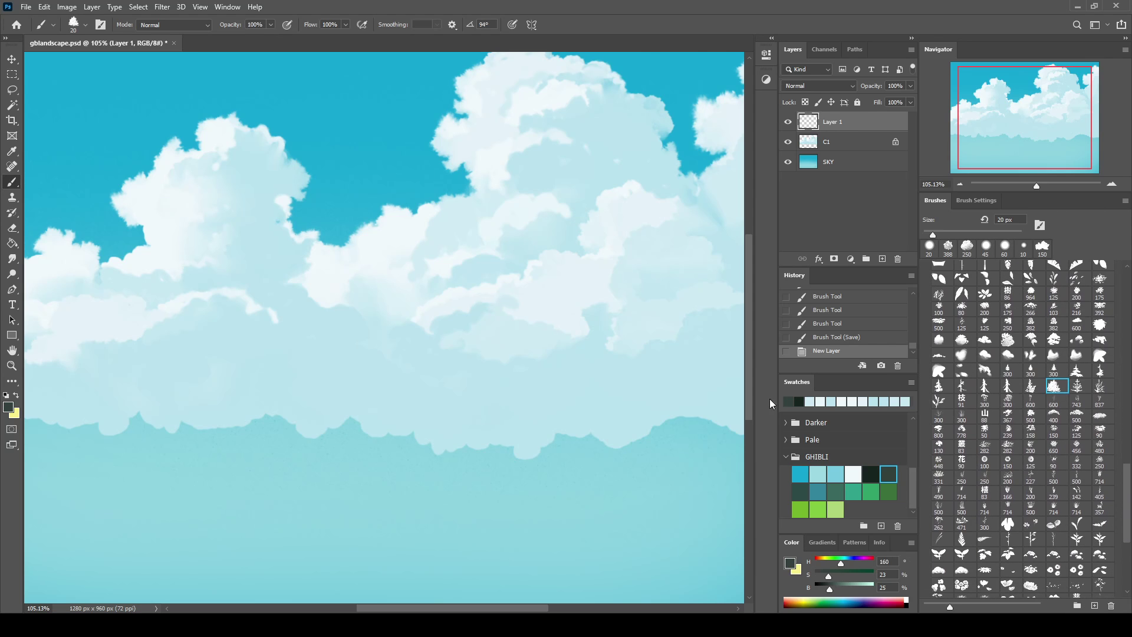
left_click_drag(627, 388, 608, 432)
key("ctrl+z")
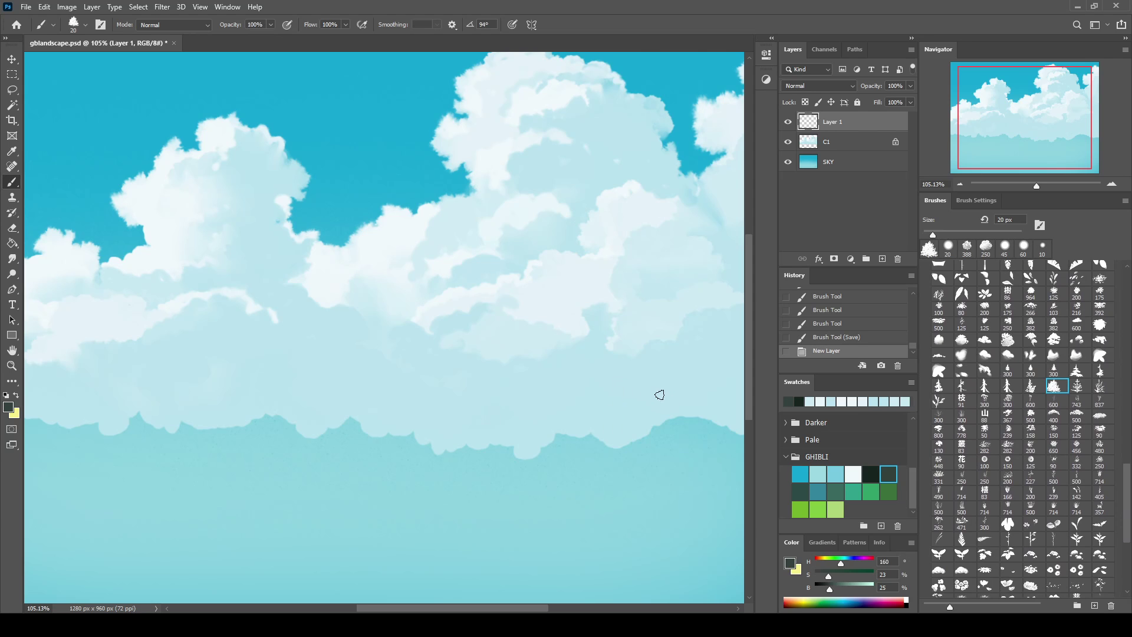
key("bracketright")
key("bracketright")
mouse_move(662, 492)
left_mouse_down()
mouse_move(677, 366)
mouse_move(664, 541)
left_mouse_up()
key("bracketright")
key("bracketright")
key("ctrl+z")
scroll(572, 387, "right", 3)
key("ctrl+z")
left_click_drag(607, 392, 605, 521)
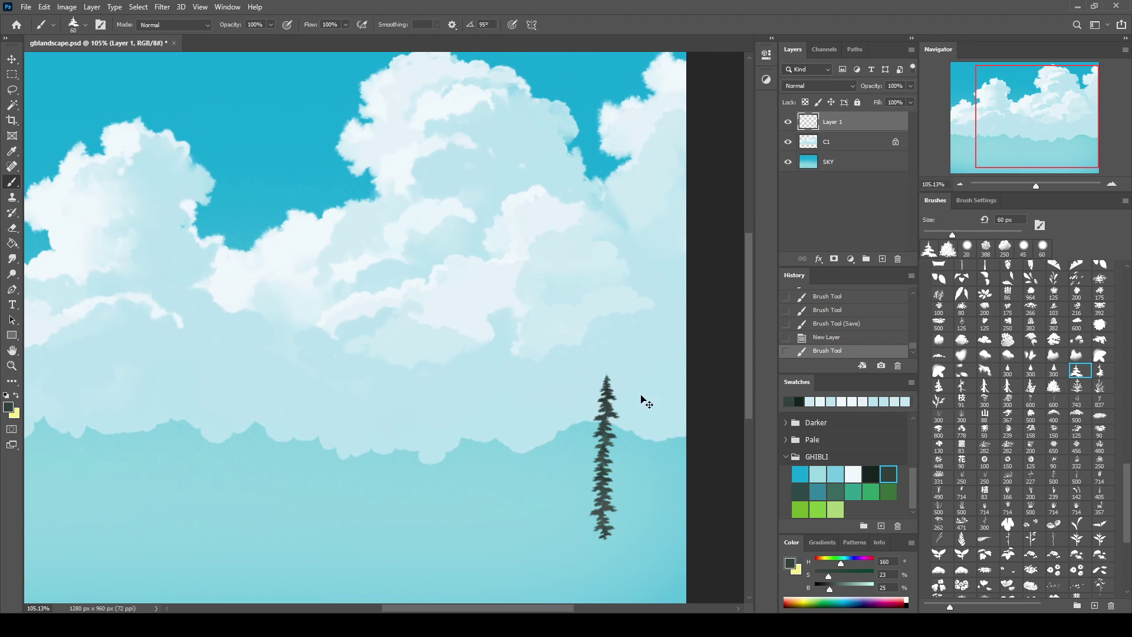
key("ctrl+z")
key("bracketright")
key("bracketright")
key("bracketright")
key("bracketright")
key("bracketright")
key("bracketright")
mouse_move(652, 242)
left_mouse_down()
mouse_move(652, 431)
mouse_move(660, 417)
mouse_move(636, 376)
left_mouse_up()
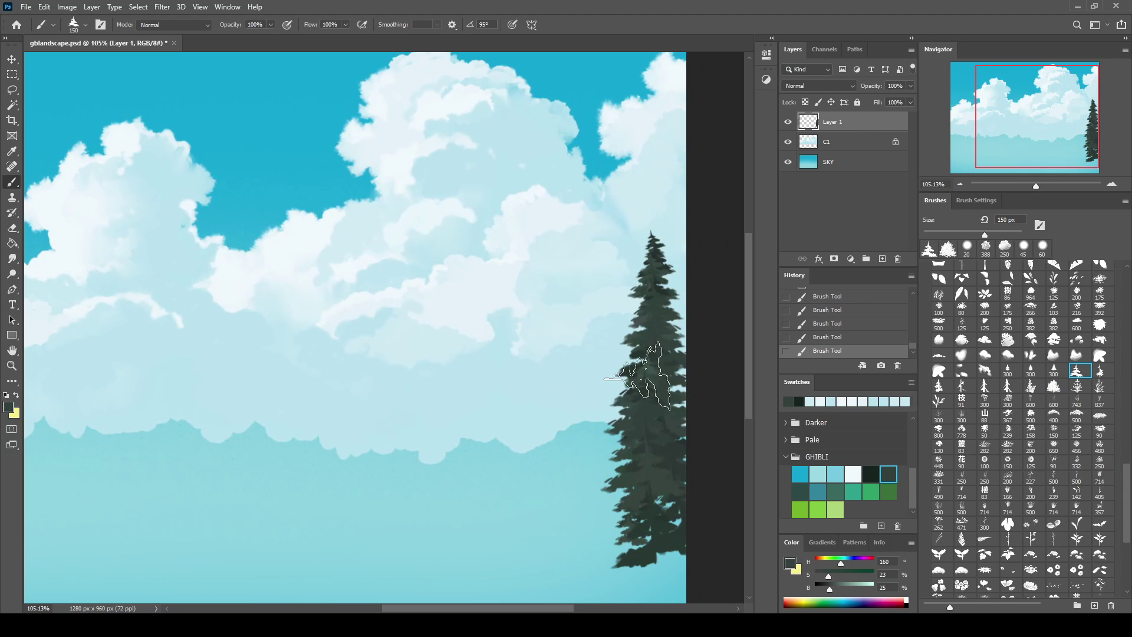
left_click_drag(664, 253, 663, 425)
mouse_move(583, 289)
left_mouse_down()
mouse_move(581, 554)
mouse_move(582, 419)
left_mouse_up()
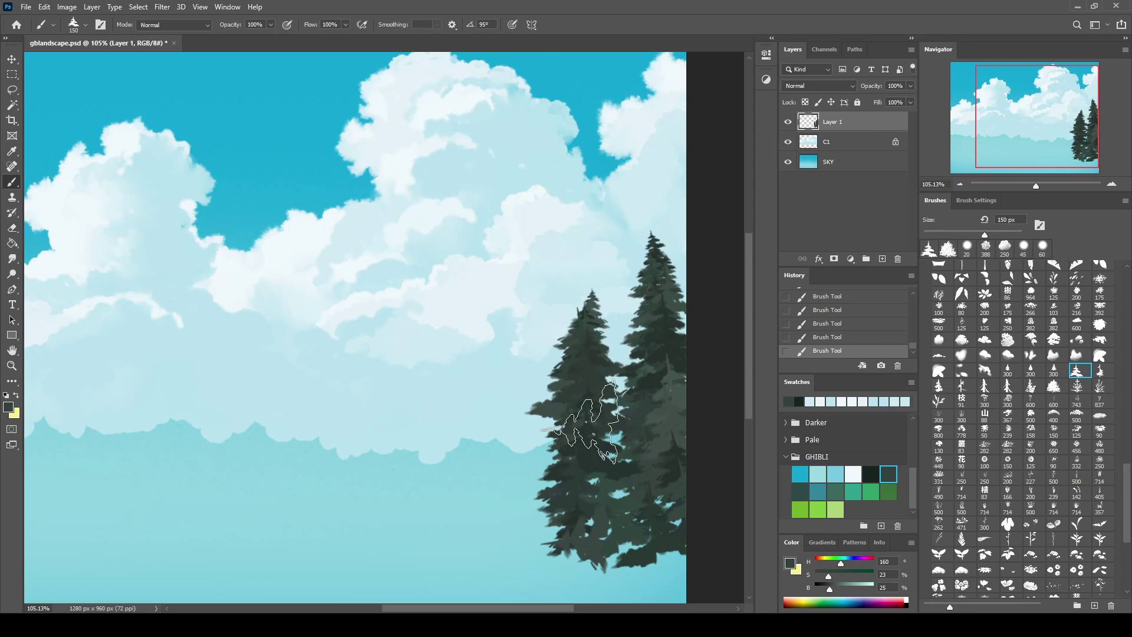
left_click(972, 200)
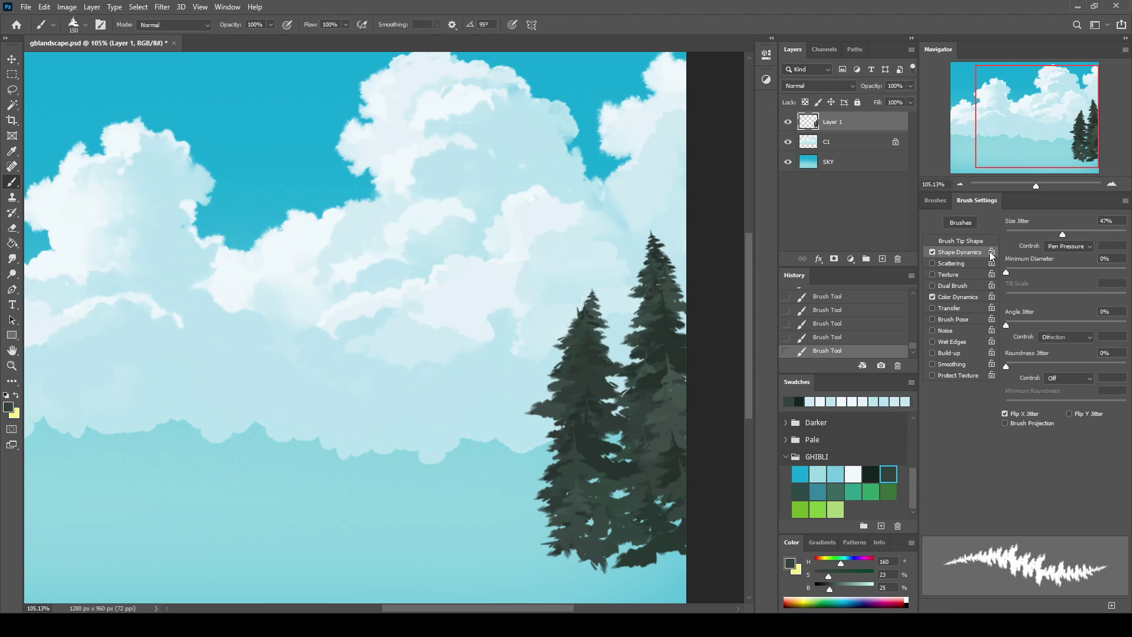
left_click(965, 295)
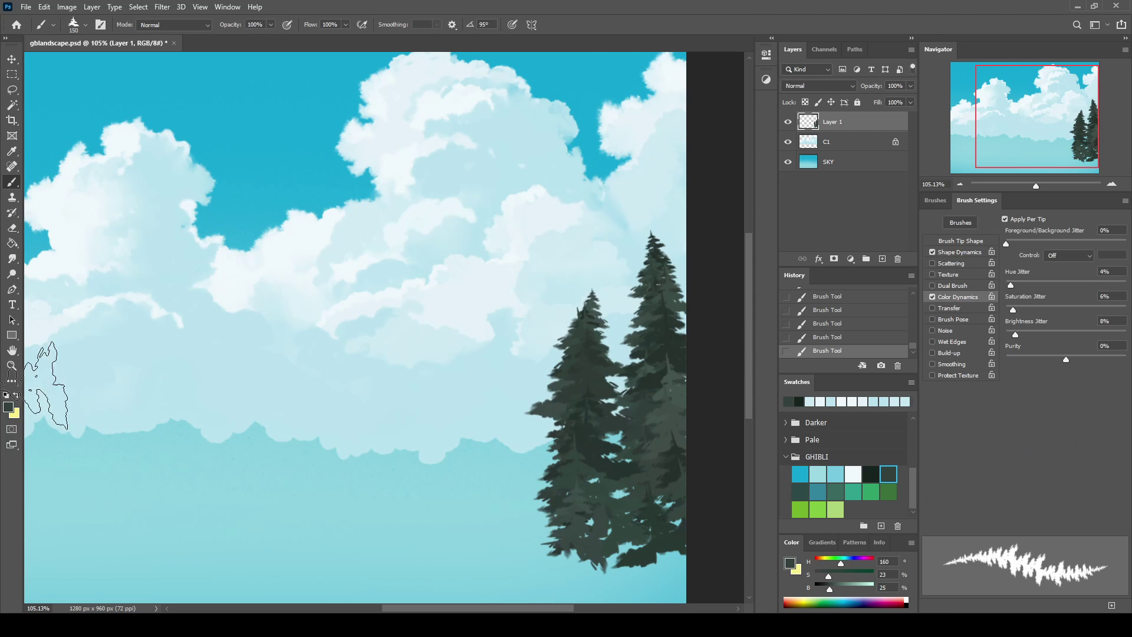
left_click(17, 395)
left_click(576, 463, "alt")
mouse_move(543, 333)
left_mouse_down()
mouse_move(507, 554)
mouse_move(535, 374)
mouse_move(561, 566)
left_mouse_up()
left_click_drag(556, 312, 495, 501)
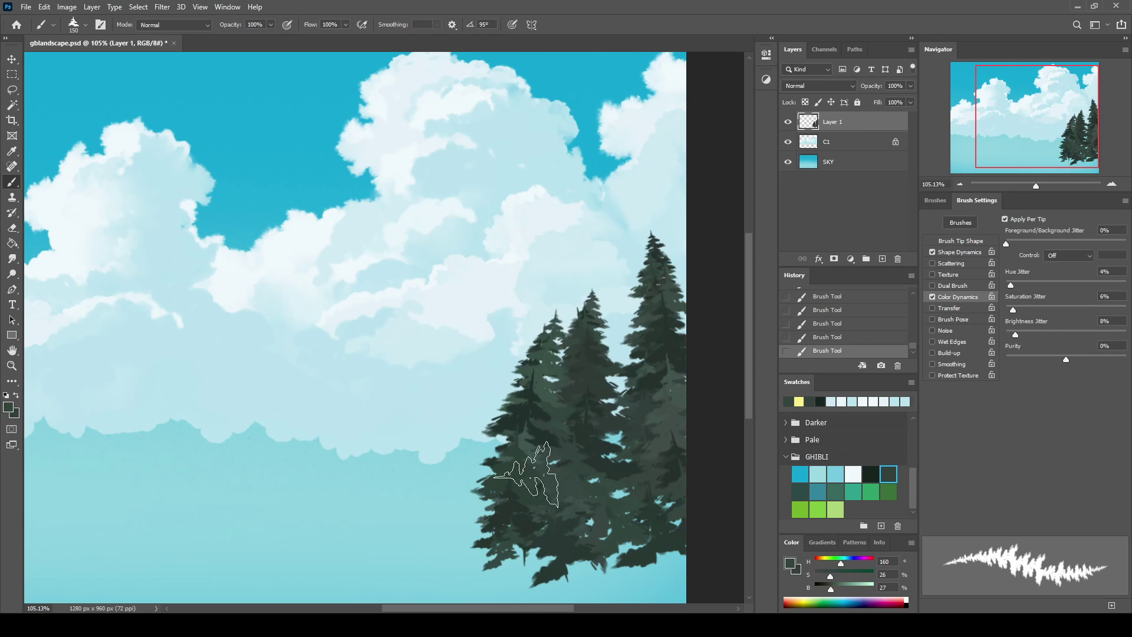
left_click_drag(418, 383, 448, 353)
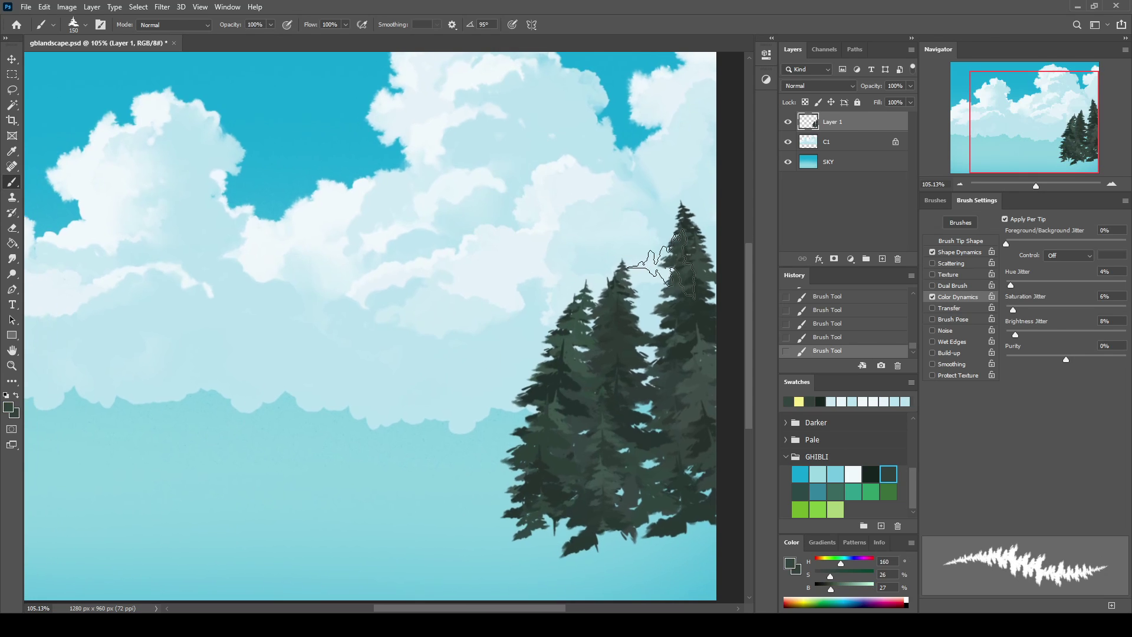
key("ctrl+a")
Clear the trial trees, zoom out, and paint a dark pine cluster on the right side
key("Delete")
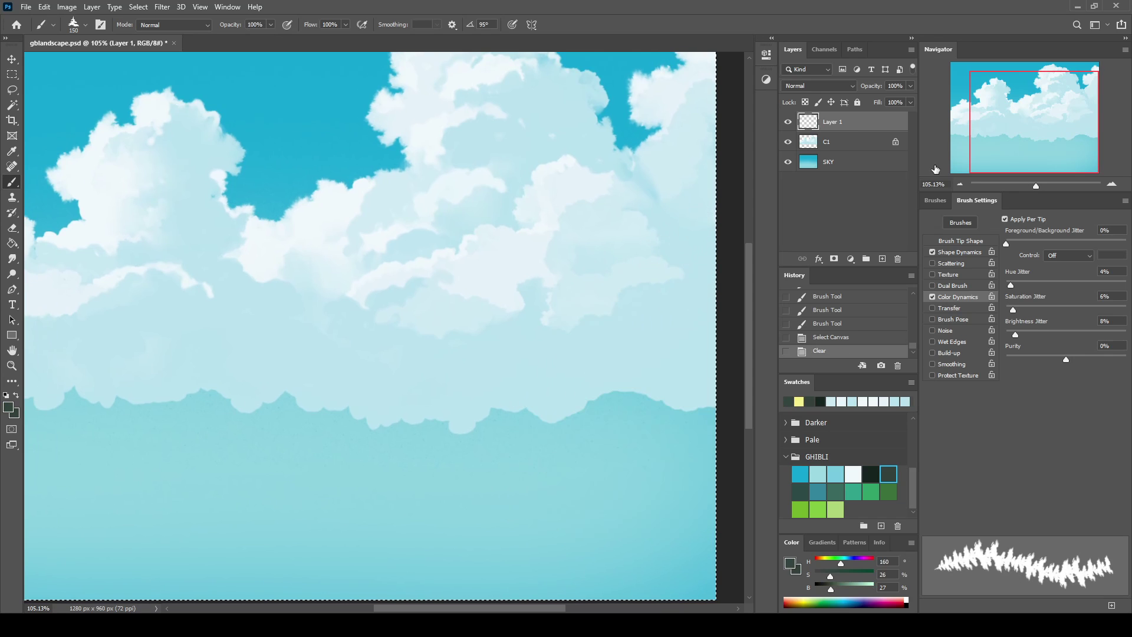
left_click_drag(1035, 186, 1030, 185)
key("ctrl+d")
left_click_drag(587, 266, 590, 442)
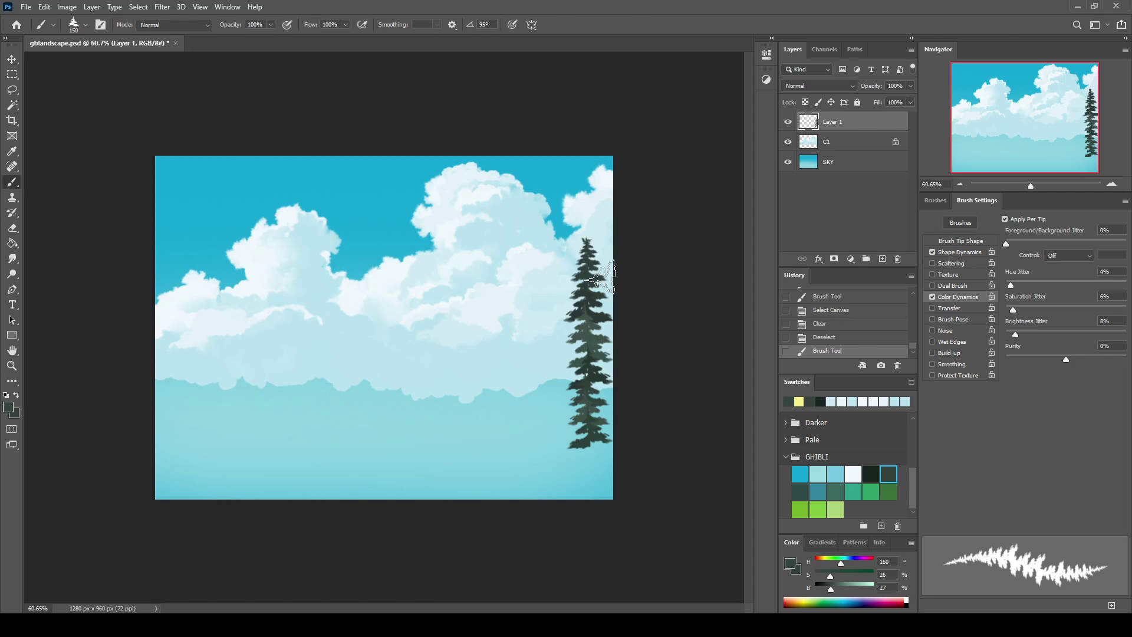
left_click_drag(589, 235, 592, 434)
left_click_drag(581, 257, 563, 439)
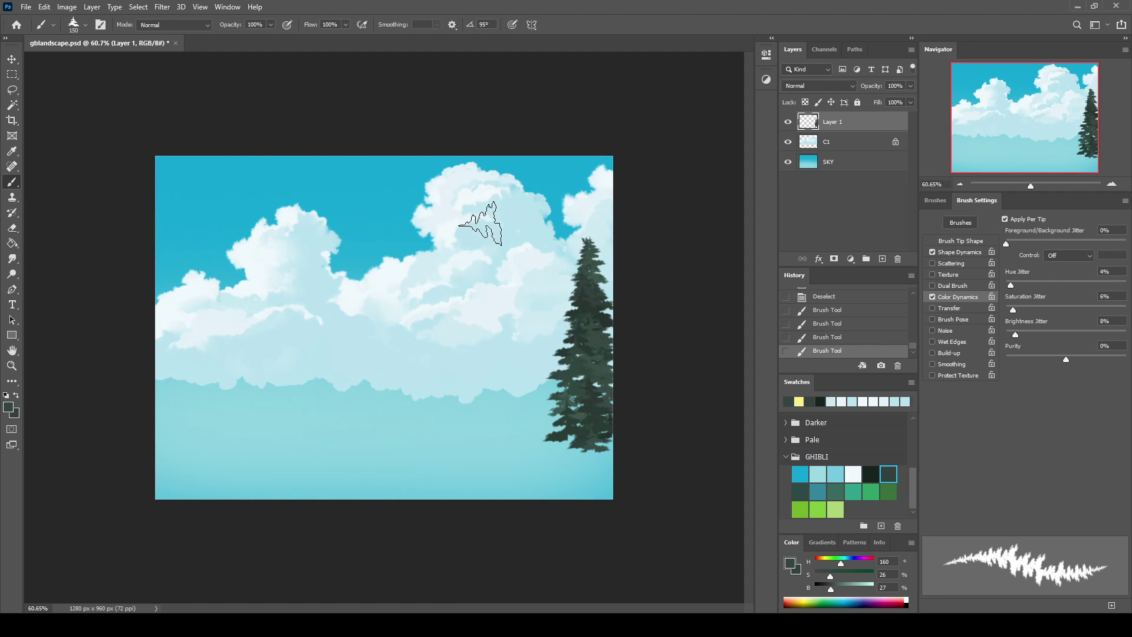
left_click_drag(528, 268, 519, 418)
left_click_drag(551, 283, 560, 443)
left_click_drag(519, 319, 513, 439)
left_click_drag(531, 348, 549, 442)
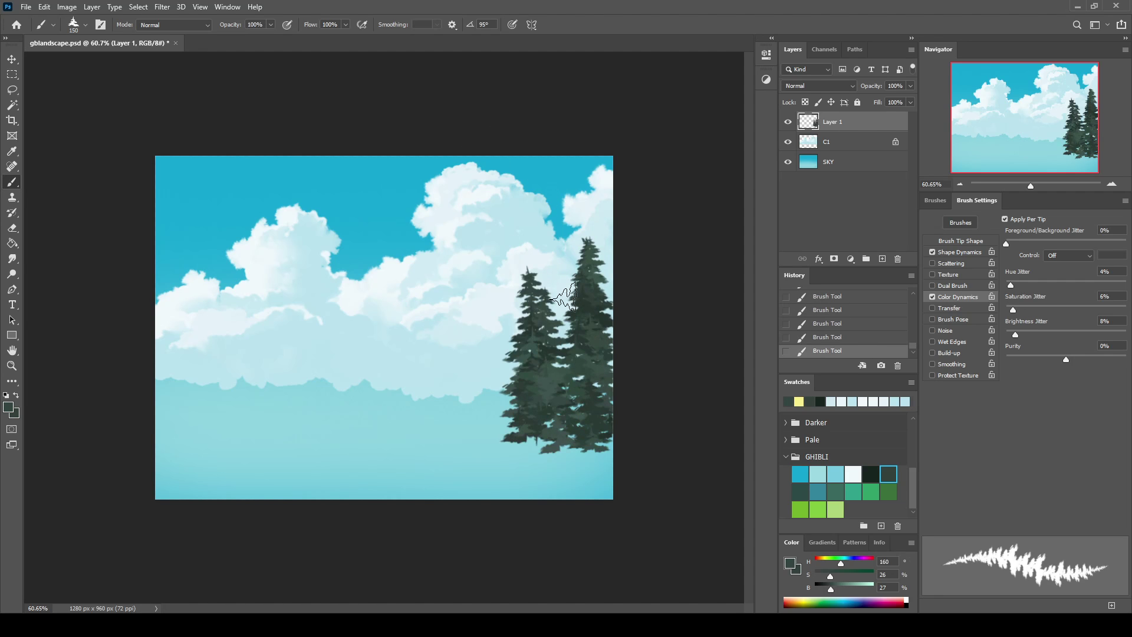
left_click_drag(563, 282, 554, 366)
left_click_drag(510, 321, 495, 433)
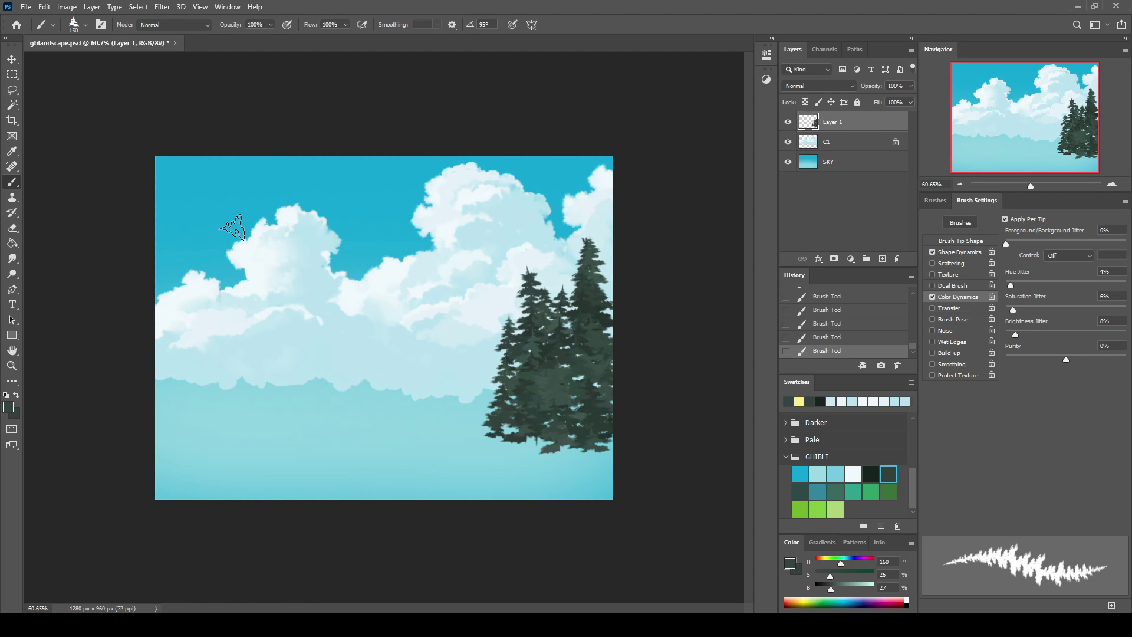
Paint a tall dark pine cluster on the left side and extend the right cluster
mouse_move(191, 274)
left_mouse_down()
mouse_move(183, 421)
mouse_move(213, 316)
left_mouse_up()
mouse_move(191, 242)
left_mouse_down()
mouse_move(189, 422)
mouse_move(189, 334)
left_mouse_up()
left_click_drag(168, 227, 168, 407)
left_click_drag(176, 289, 177, 421)
left_click_drag(221, 260, 224, 422)
left_click_drag(224, 286, 236, 424)
left_click_drag(243, 345, 245, 412)
left_click_drag(171, 292, 176, 395)
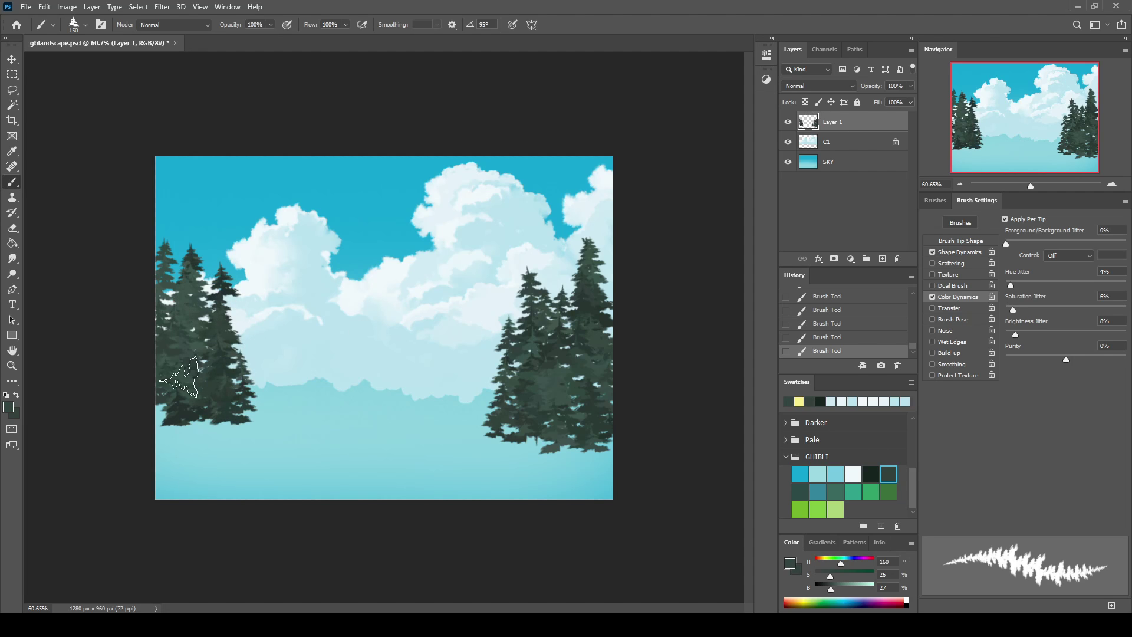
mouse_move(466, 318)
left_mouse_down()
mouse_move(460, 424)
mouse_move(501, 463)
left_mouse_up()
mouse_move(259, 275)
left_mouse_down()
mouse_move(262, 433)
mouse_move(248, 313)
mouse_move(242, 413)
left_mouse_up()
left_click_drag(242, 318, 245, 369)
Try other pine brush presets and darken foliage in both tree clusters
left_click(960, 222)
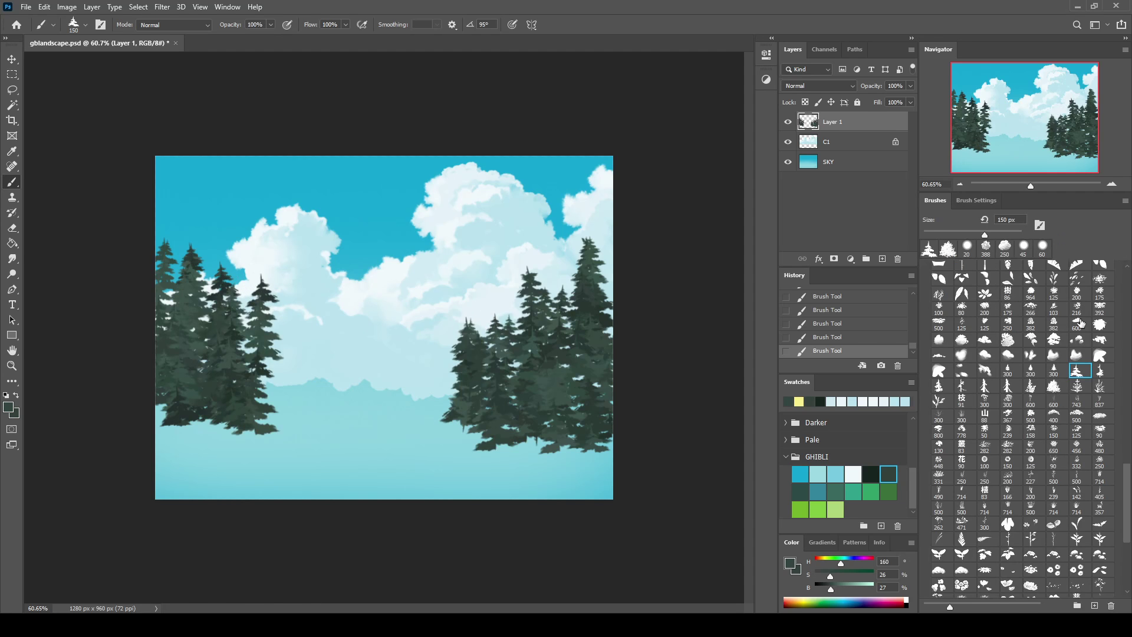
left_click(1102, 369)
left_click_drag(566, 254, 568, 375)
key("ctrl+z")
left_click_drag(610, 257, 607, 392)
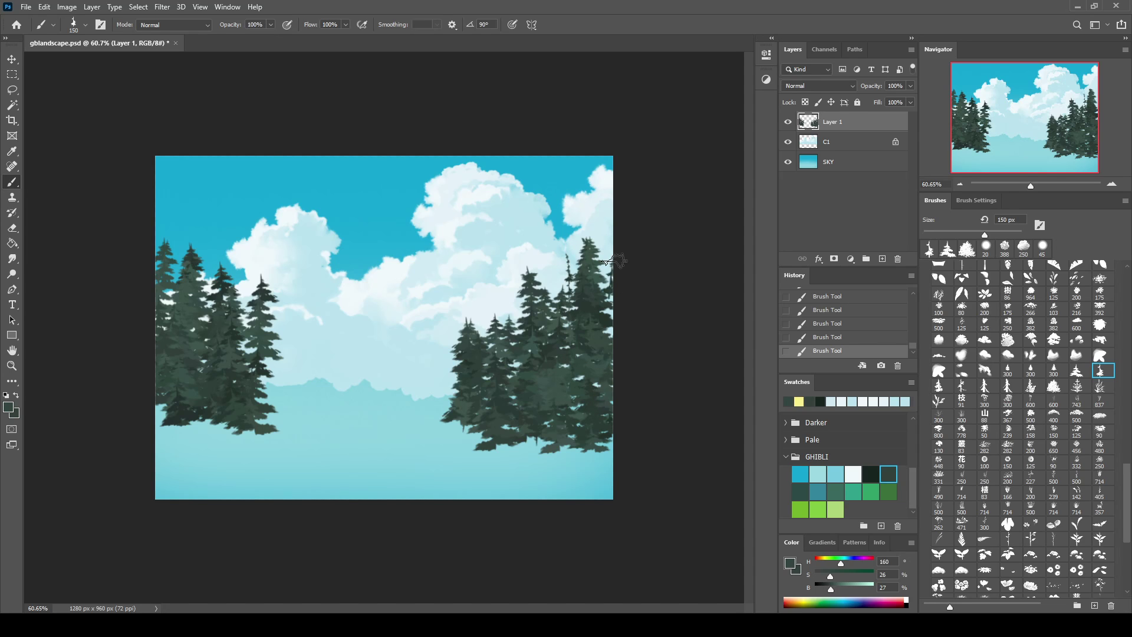
left_click(938, 387)
left_click_drag(285, 329, 286, 370)
key("ctrl+z")
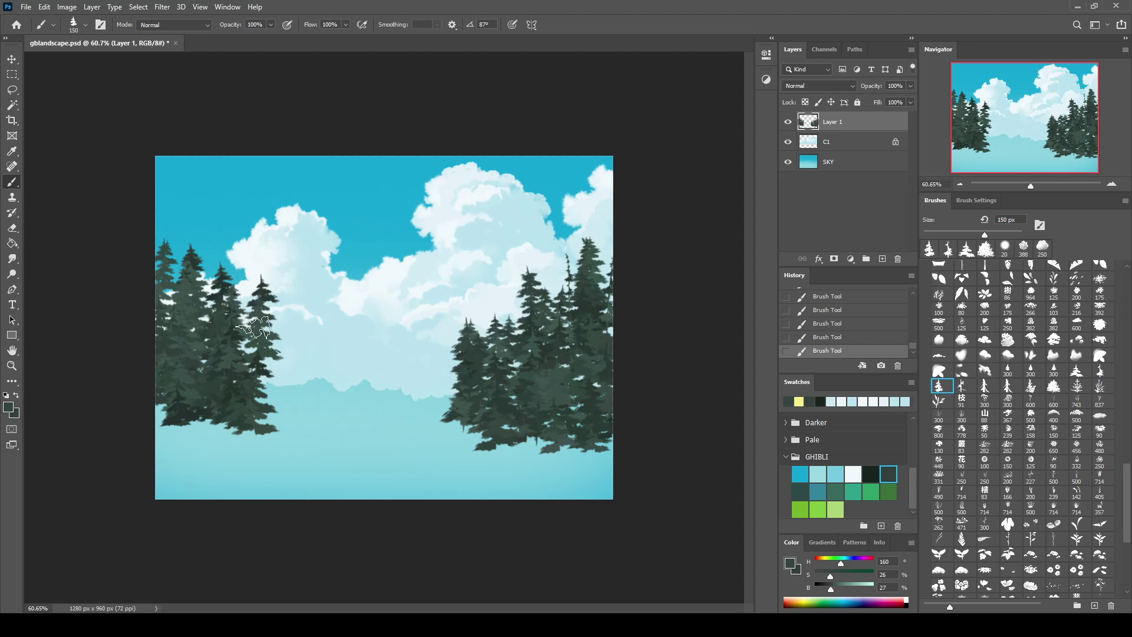
left_click_drag(274, 321, 274, 377)
left_click_drag(463, 337, 457, 371)
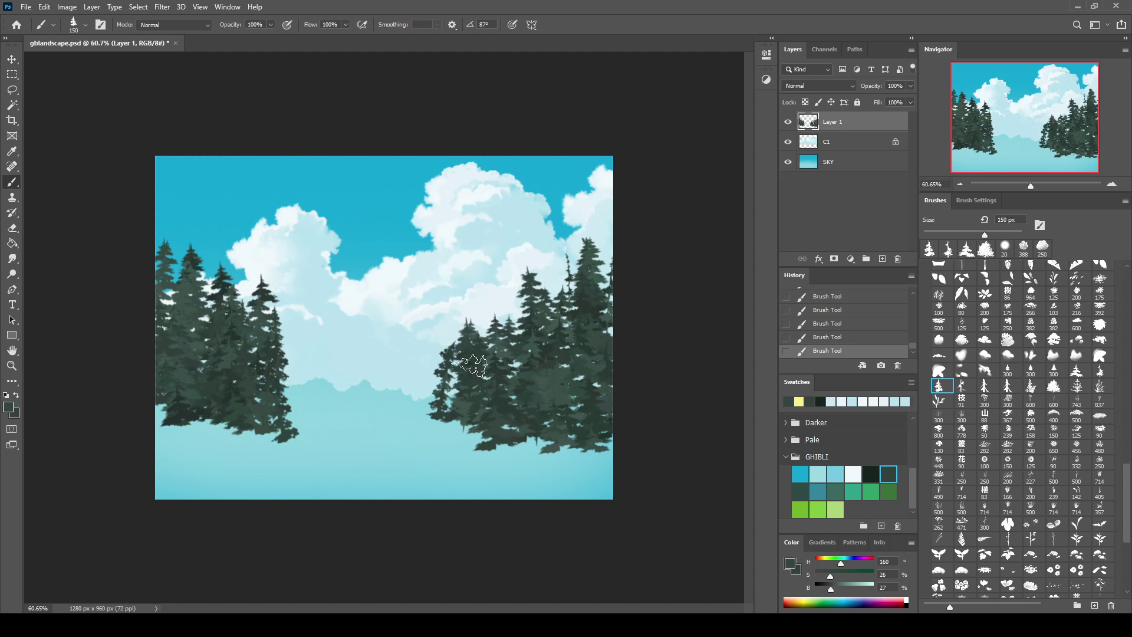
left_click_drag(254, 306, 253, 369)
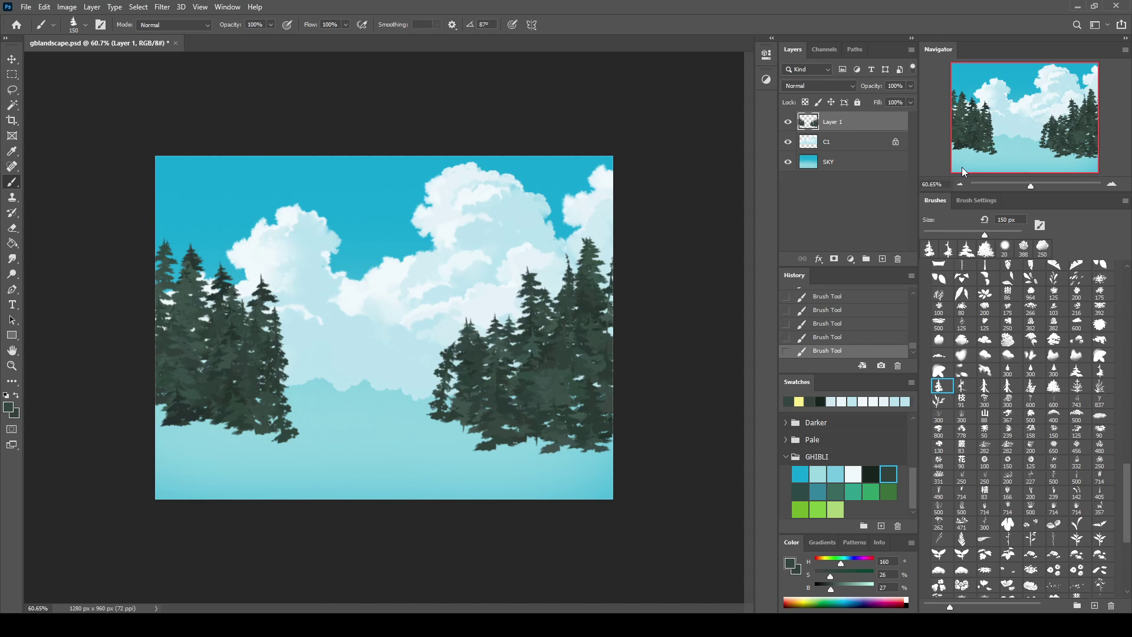
Add a new empty layer and rename the trees layer PTREEFAR
left_click(882, 259)
double_click(833, 141)
type("PTREEFAR")
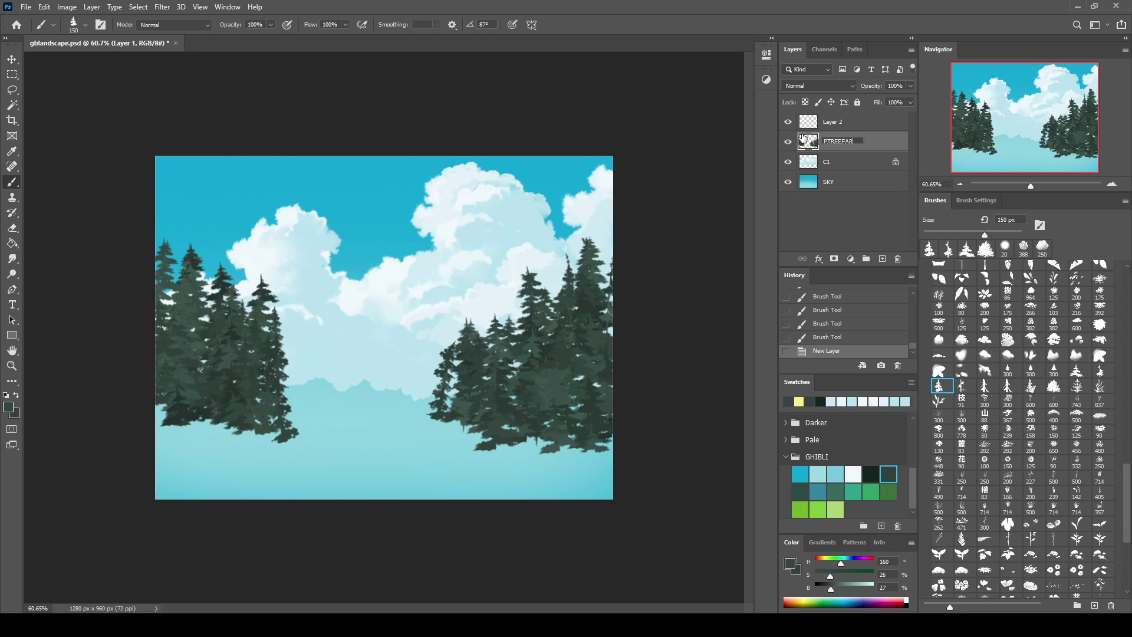
key("Return")
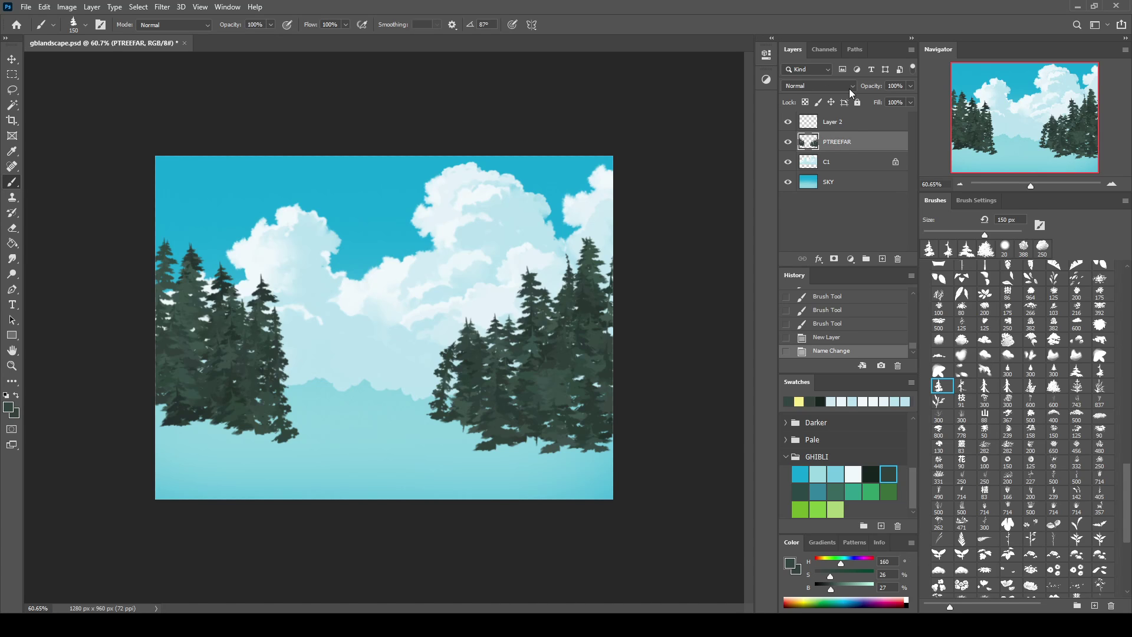
Name the new top layer GRASS and scroll through the brush presets
left_click(836, 123)
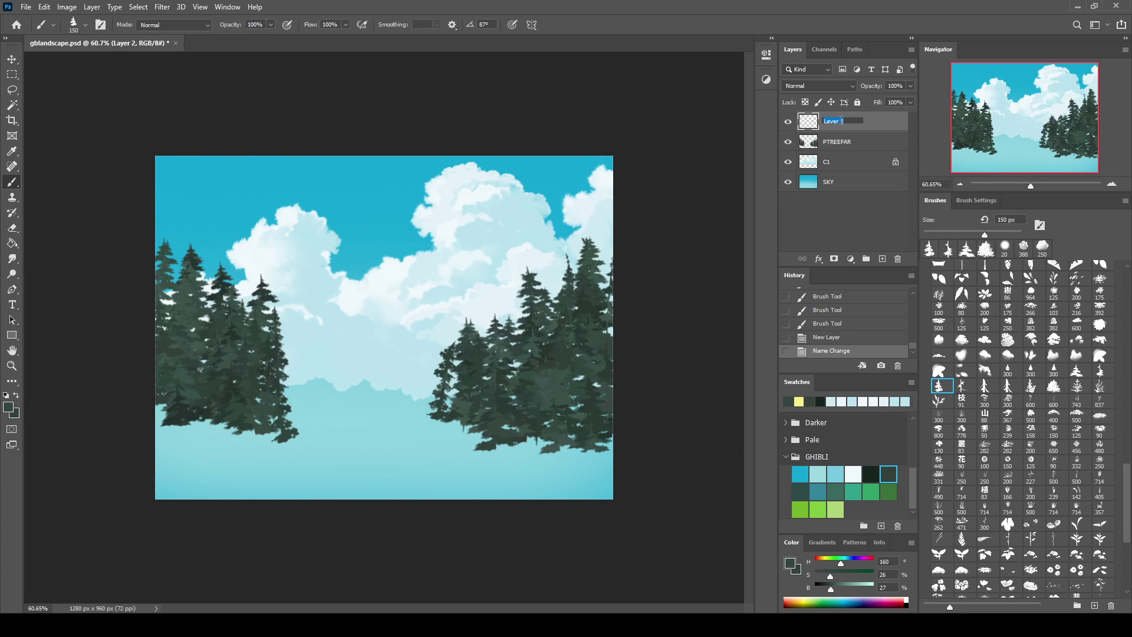
type("GRASS")
key("Return")
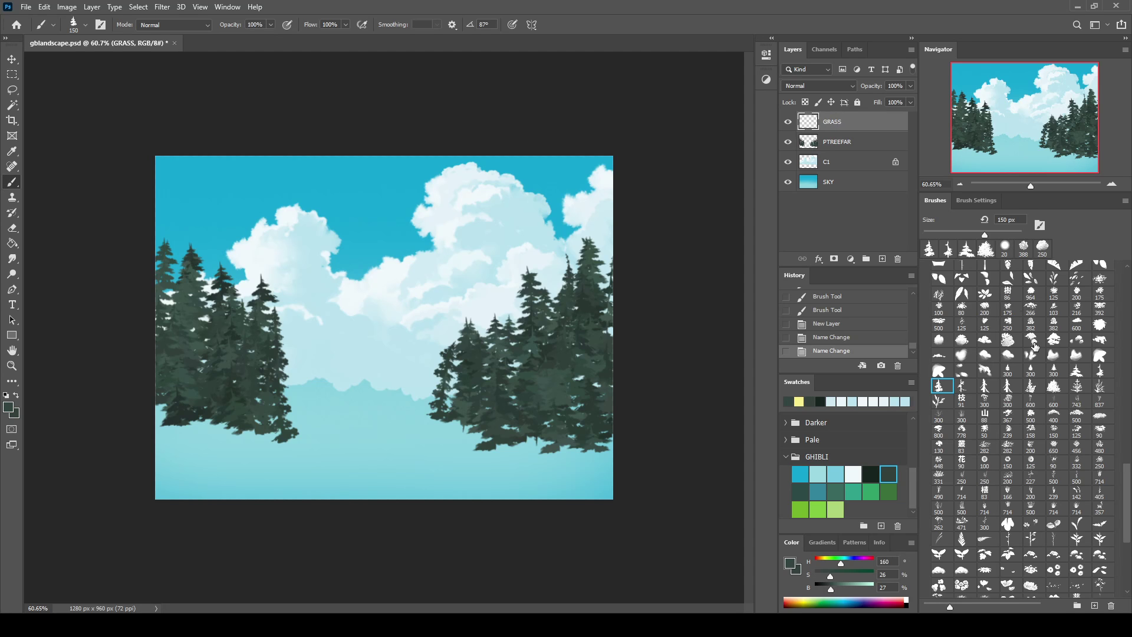
left_click_drag(1126, 479, 1127, 407)
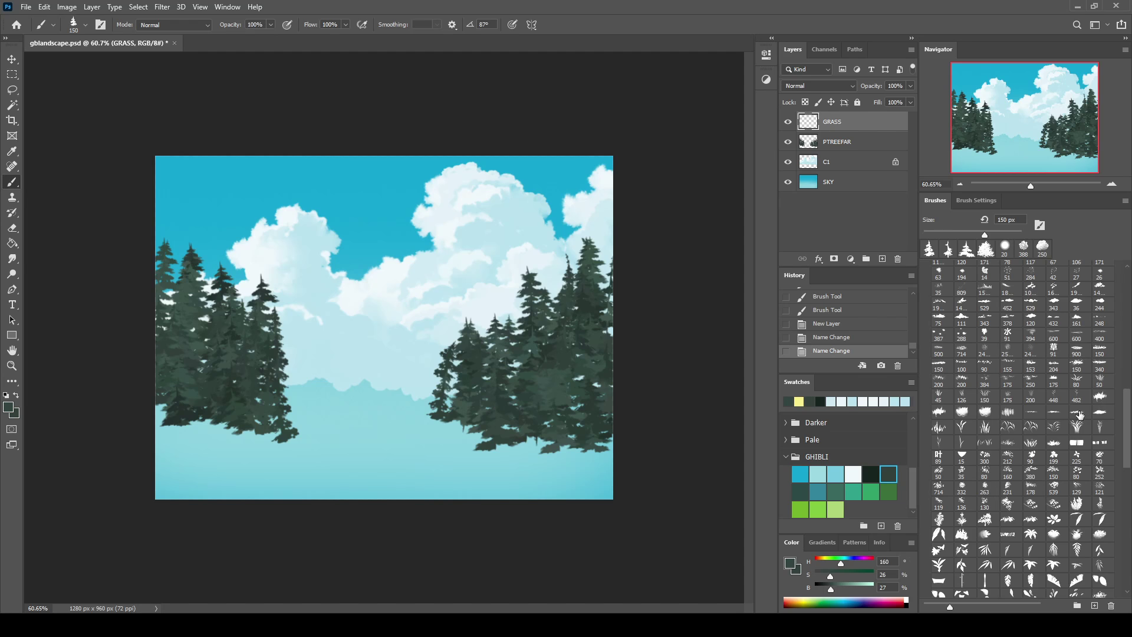
mouse_move(1127, 429)
left_mouse_down()
mouse_move(1129, 319)
mouse_move(1122, 407)
left_mouse_up()
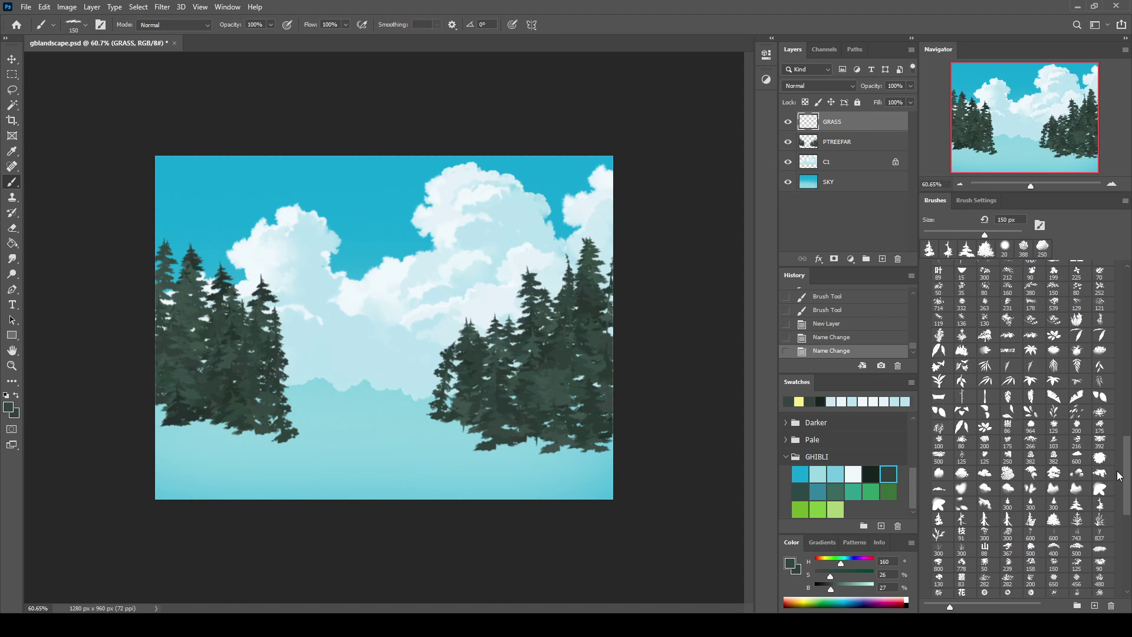
scroll(1118, 504, "down", 3)
mouse_move(1123, 441)
left_mouse_down()
mouse_move(1126, 350)
mouse_move(1118, 420)
left_mouse_up()
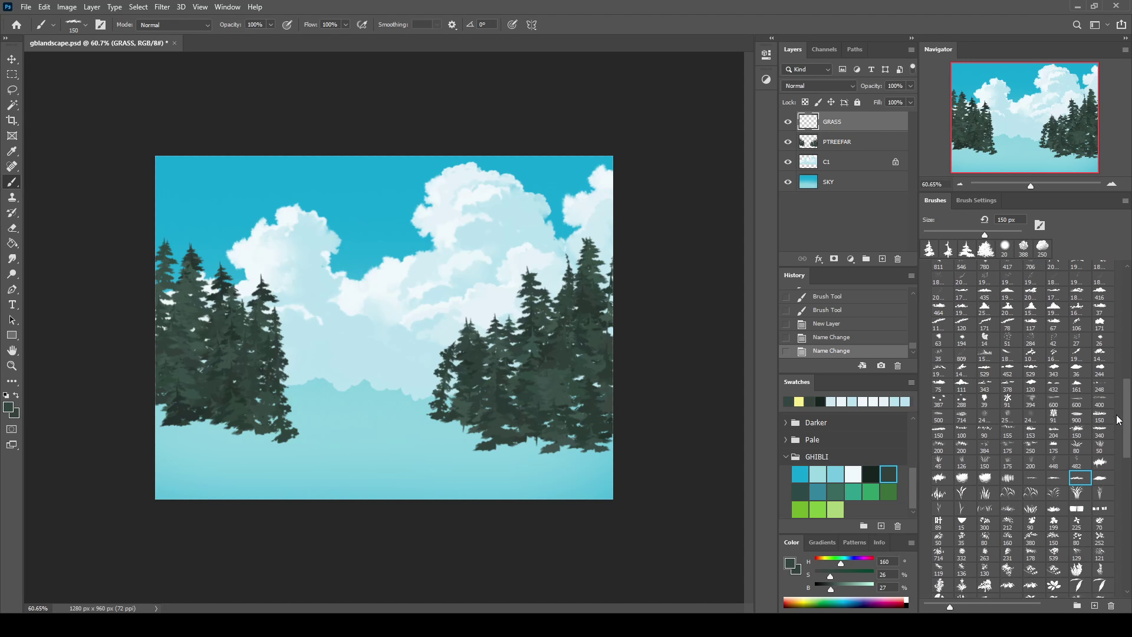
left_click_drag(1118, 420, 1118, 423)
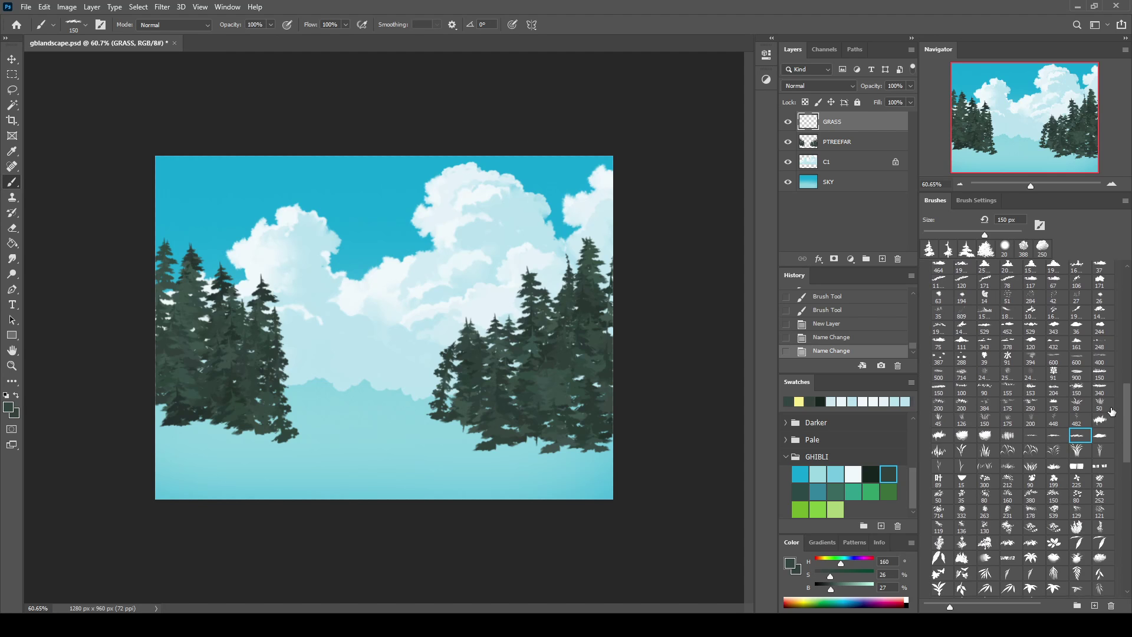
Load a large grass brush, shrink it slightly, and pick light green
left_click(1079, 375)
key("bracketleft")
key("bracketleft")
key("bracketleft")
key("bracketleft")
left_click(820, 510)
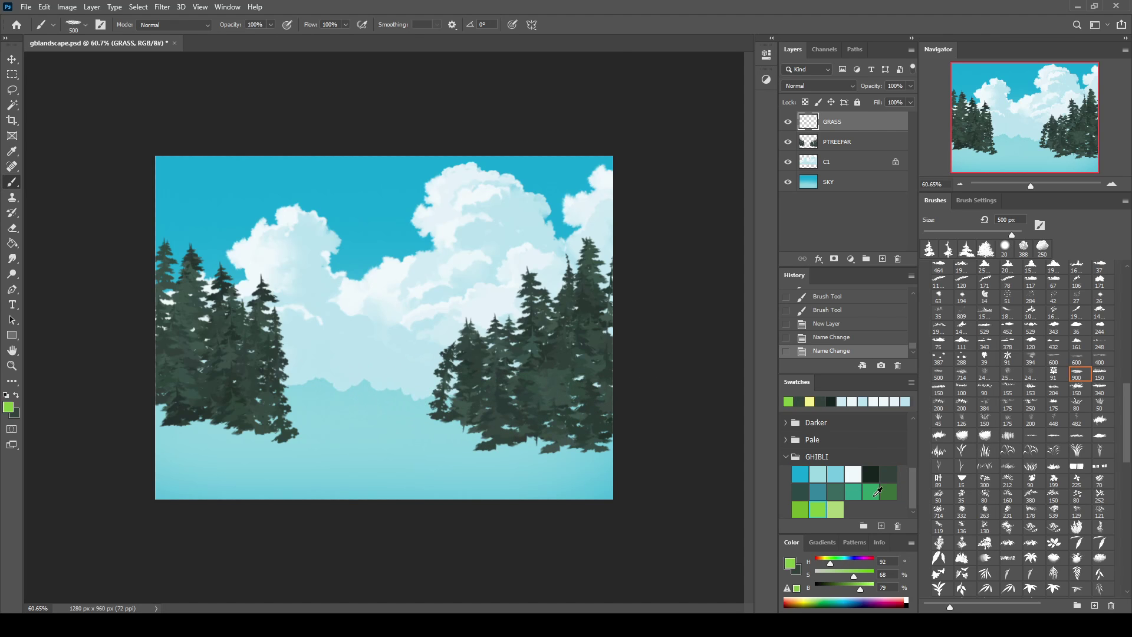
left_click_drag(631, 471, 571, 437)
key("ctrl+z")
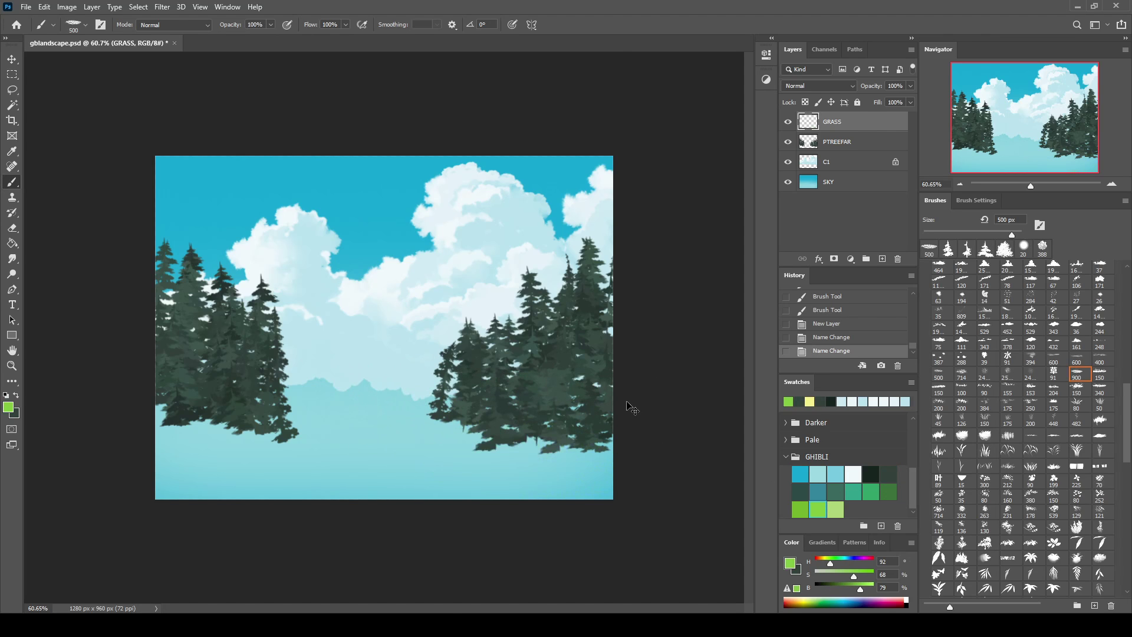
Turn off brush Transfer and paint solid green grass across the lower canvas
left_click(971, 202)
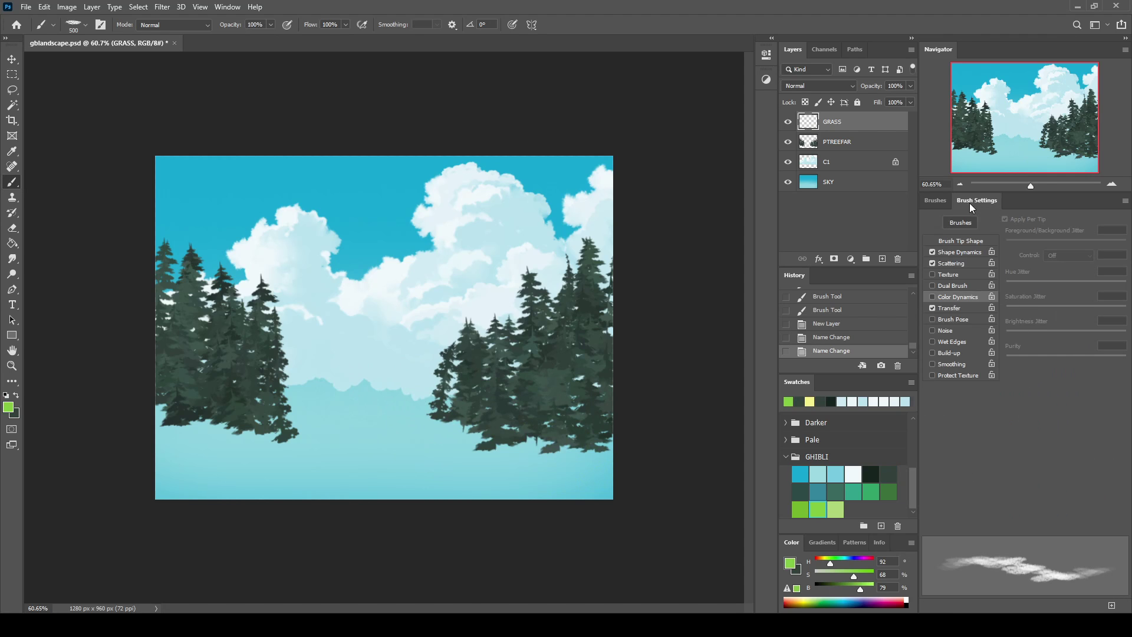
left_click(943, 307)
mouse_move(430, 448)
left_mouse_down()
mouse_move(581, 455)
mouse_move(308, 429)
mouse_move(177, 436)
mouse_move(455, 442)
mouse_move(252, 435)
left_mouse_up()
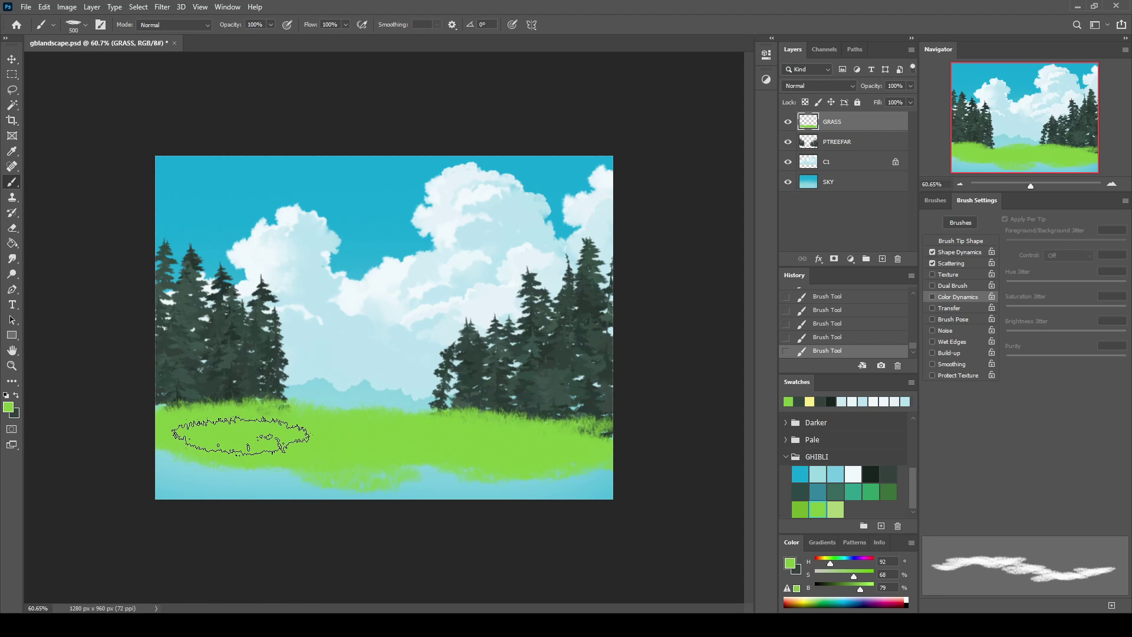
Raise the PTREEFAR pine trees slightly, then resume brushing on GRASS
key("v")
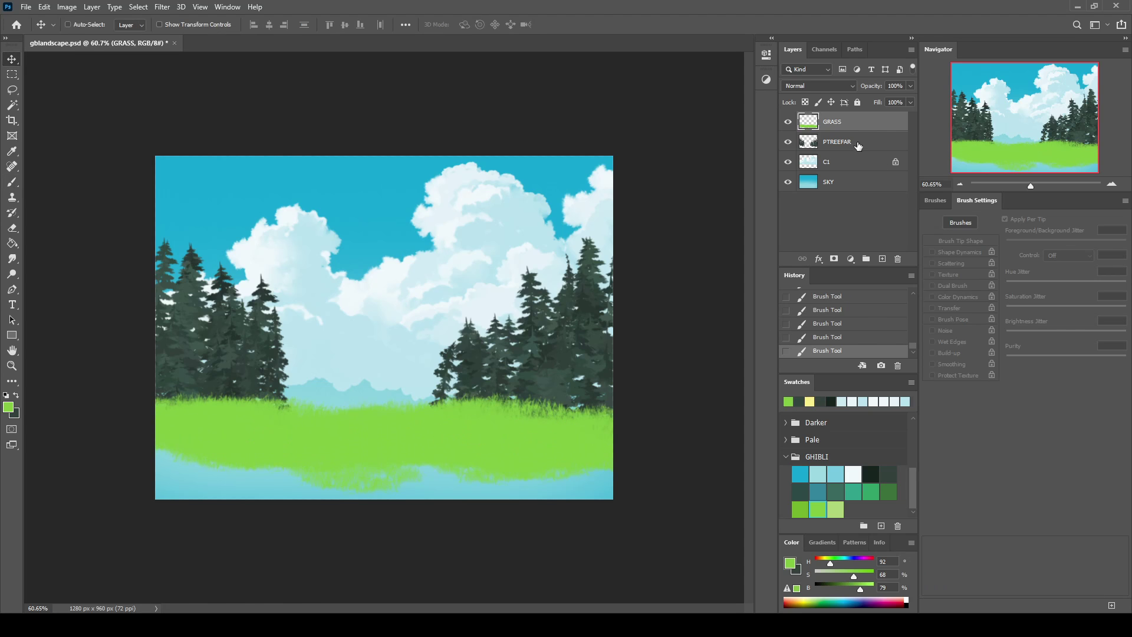
left_click(857, 144)
left_click_drag(584, 293, 582, 271)
left_click(808, 124)
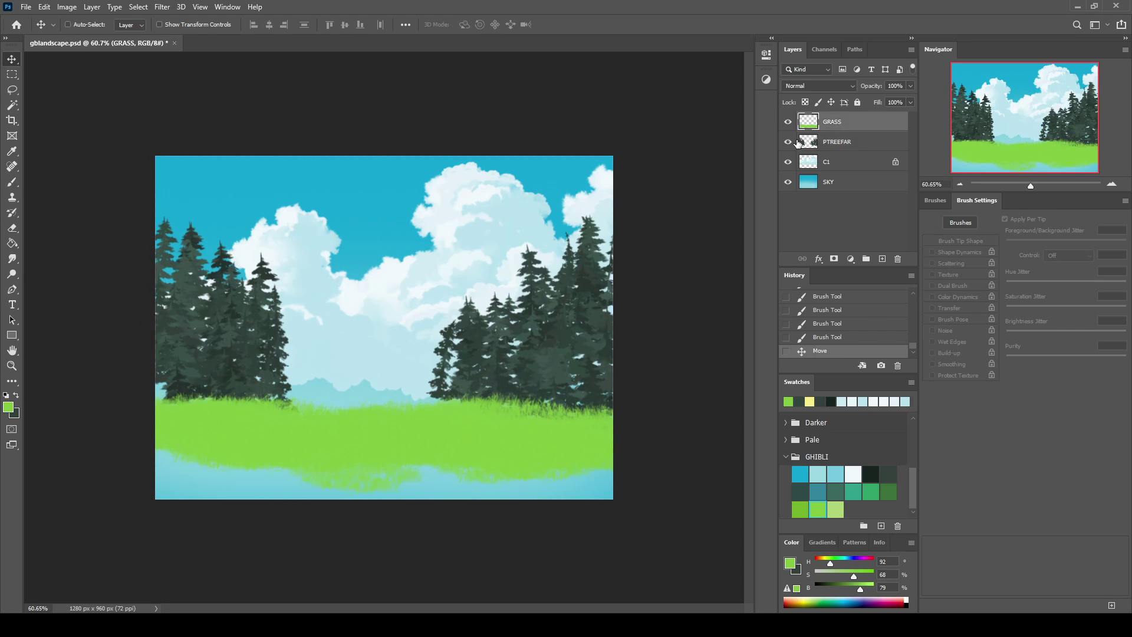
key("b")
Paint green over both tree clusters' bases and the blue band at the bottom
left_click_drag(152, 396, 350, 392)
key("bracketleft")
key("bracketleft")
key("bracketleft")
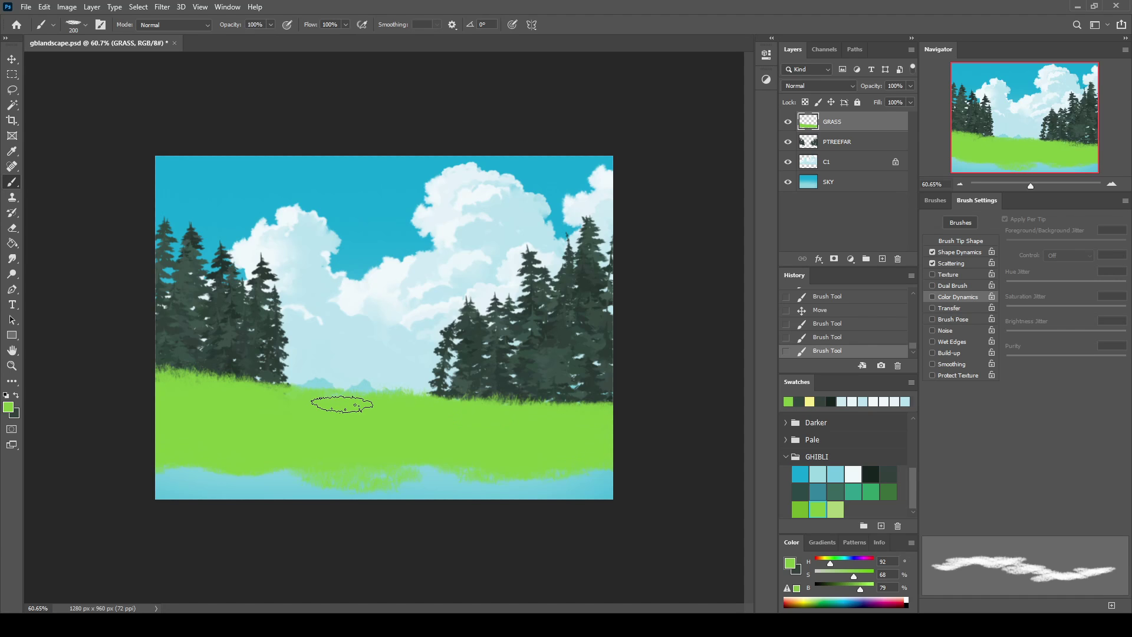
left_click_drag(431, 398, 535, 401)
mouse_move(189, 477)
left_mouse_down()
mouse_move(171, 472)
mouse_move(427, 480)
left_mouse_up()
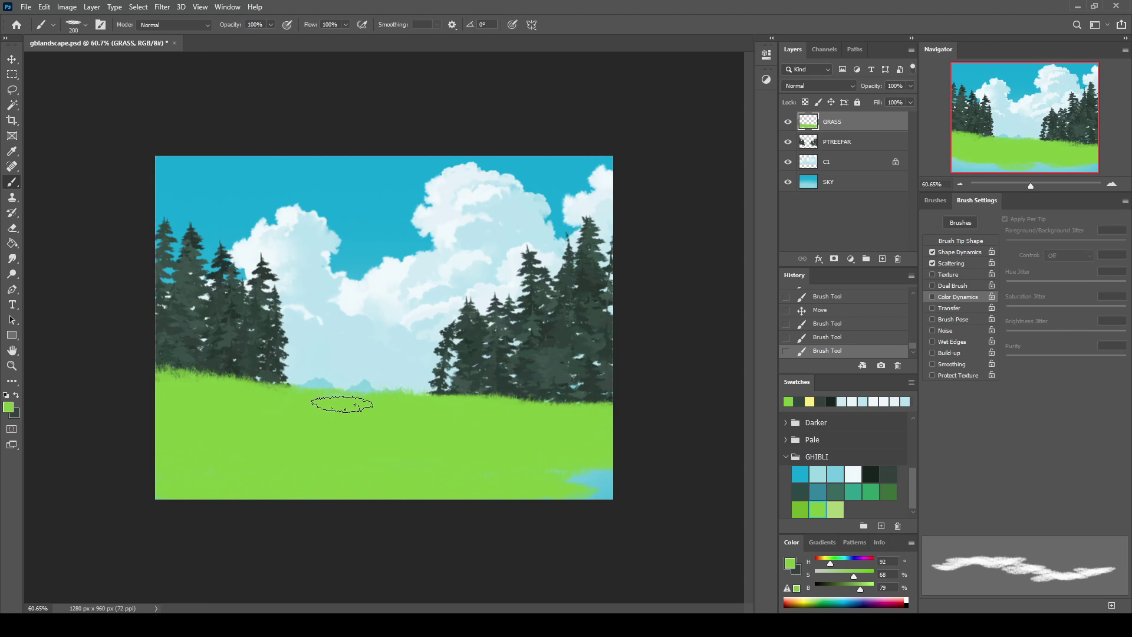
left_click_drag(342, 404, 589, 480)
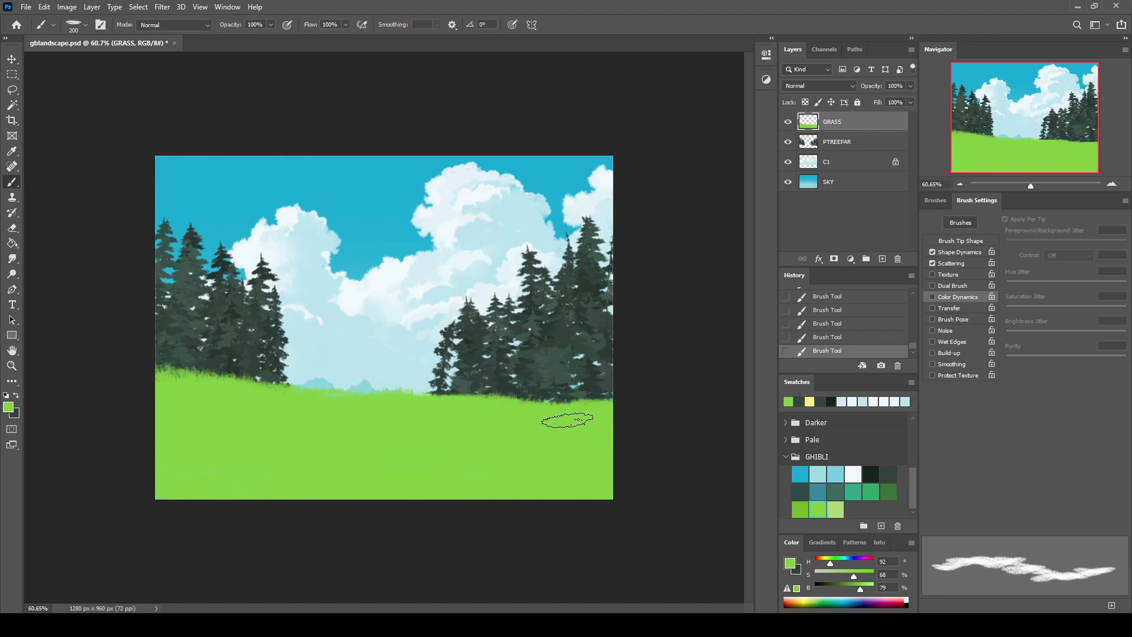
Zoom in and raise the grass along the meadow's left edge
left_click_drag(1032, 188, 1034, 187)
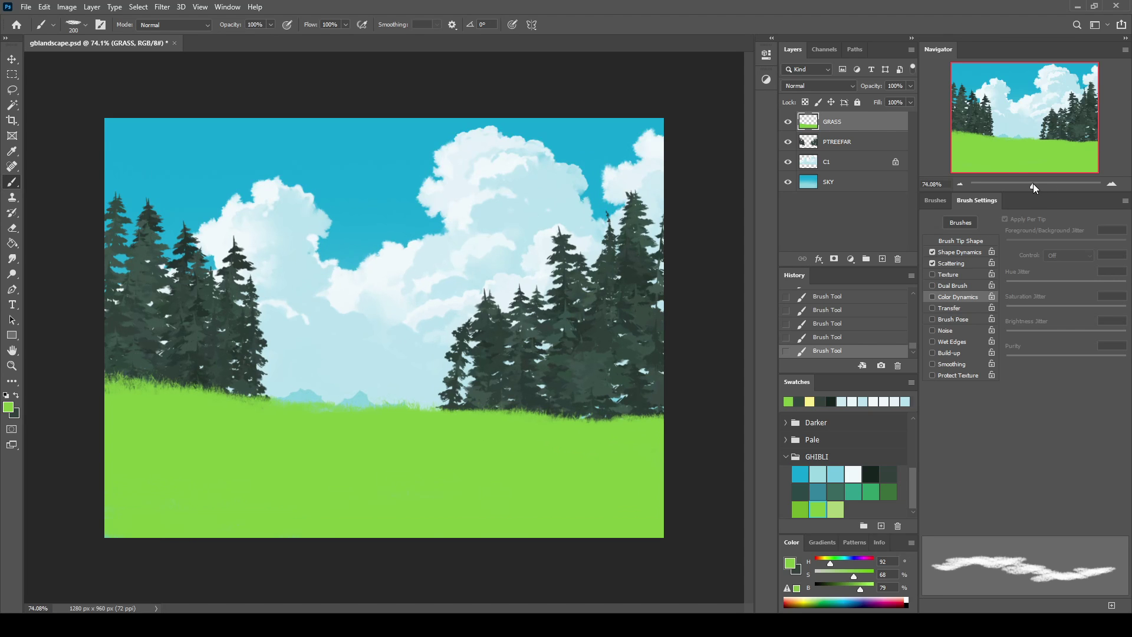
left_click_drag(171, 415, 201, 422)
left_click_drag(125, 382, 126, 389)
left_click(126, 389)
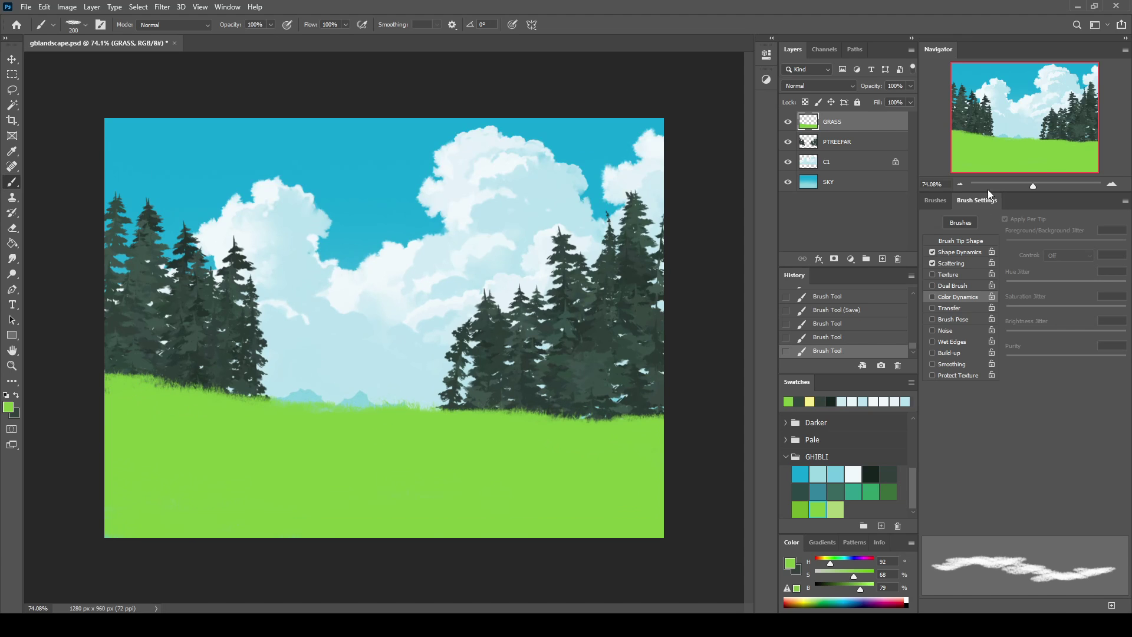
left_click(935, 200)
Add a layer clipped to GRASS and paint darker GHIBLI-green grass with the 150 px brush
left_click(1099, 376)
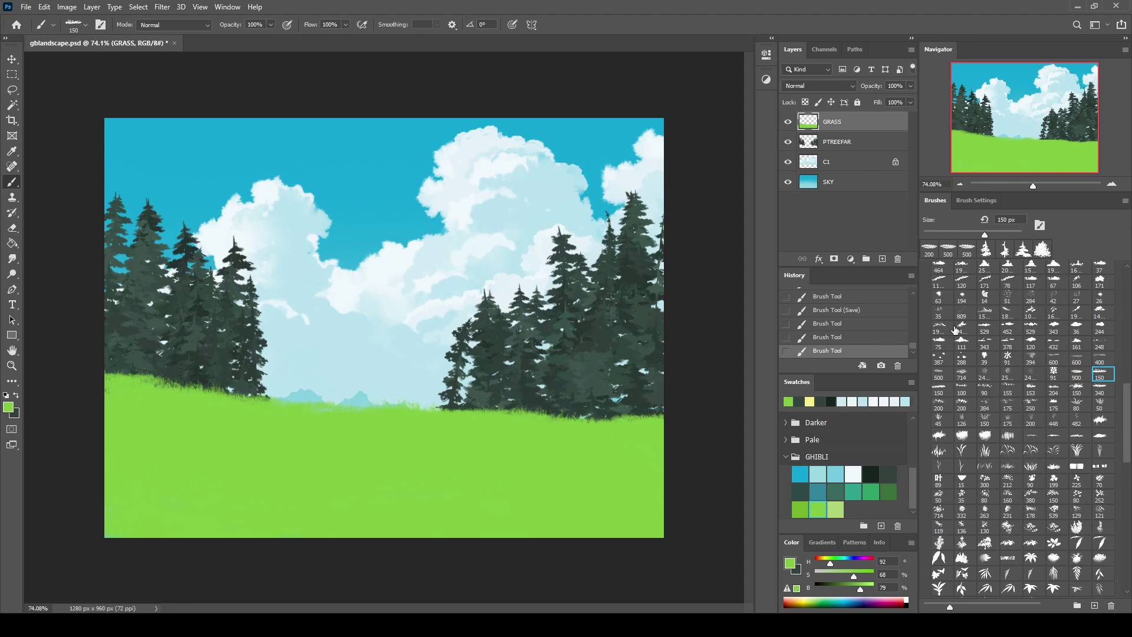
left_click(882, 259)
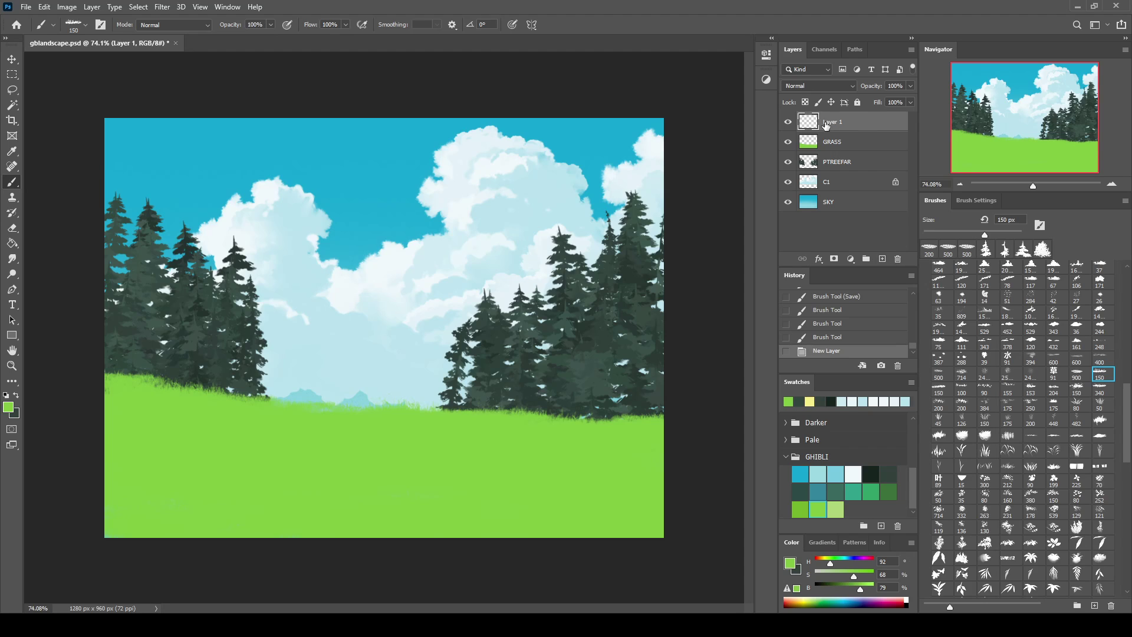
key("ctrl+alt+g")
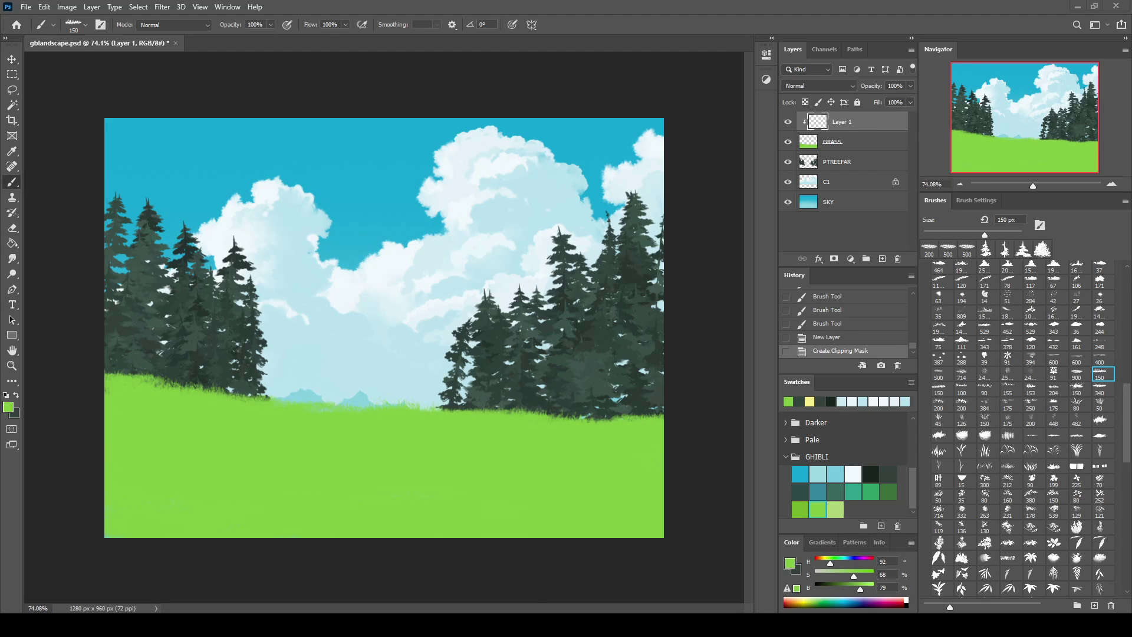
left_click(799, 510)
left_click_drag(646, 396, 448, 413)
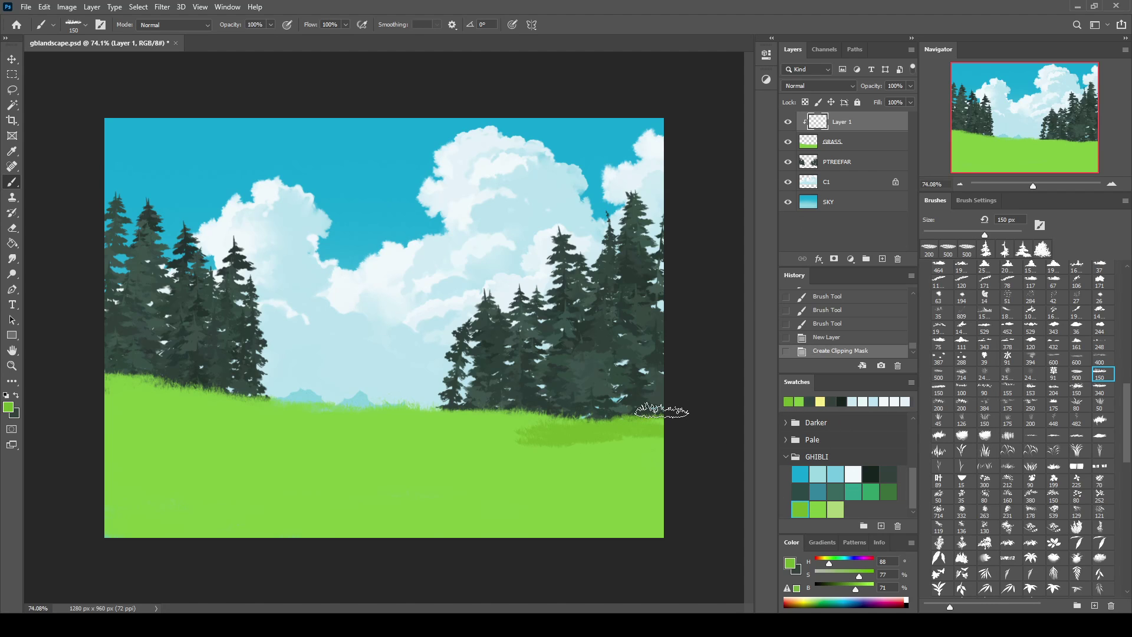
mouse_move(321, 412)
left_mouse_down()
mouse_move(118, 386)
mouse_move(383, 442)
mouse_move(314, 411)
left_mouse_up()
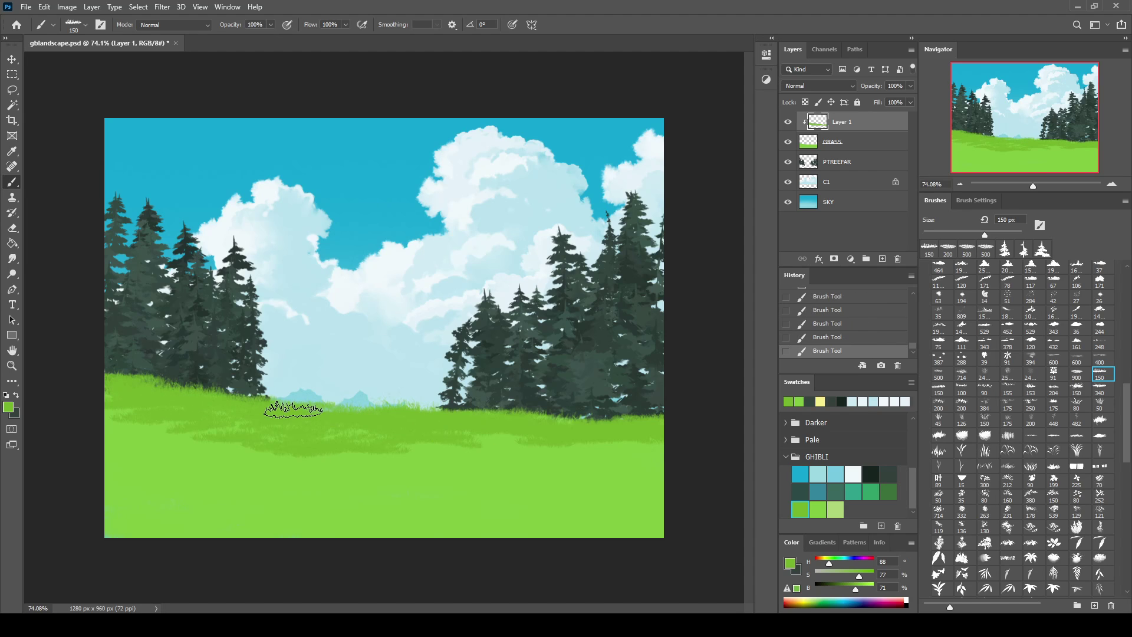
Streak darker grass across the middle, left and lower foreground
left_click_drag(395, 454, 500, 460)
left_click_drag(660, 448, 480, 447)
left_click_drag(360, 469, 481, 434)
mouse_move(361, 450)
left_mouse_down()
mouse_move(112, 430)
mouse_move(313, 482)
left_mouse_up()
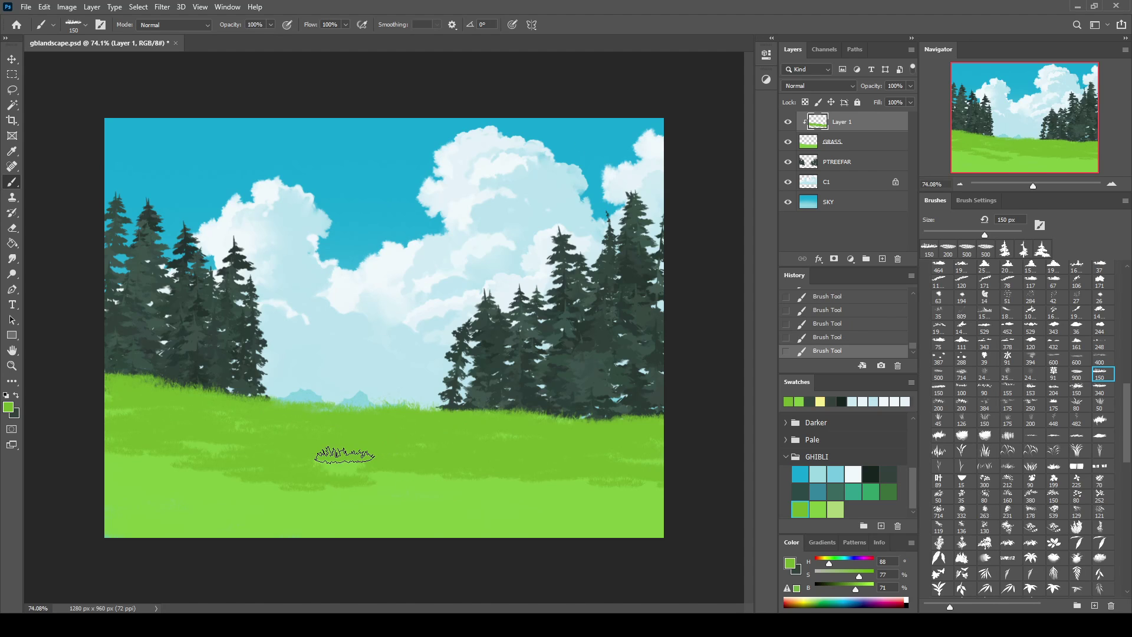
left_click_drag(328, 455, 533, 485)
left_click_drag(619, 473, 379, 505)
Wash subtle darker grass with the 900 px preset and merge it into GRASS
left_click(1076, 375)
left_click_drag(690, 480, 537, 471)
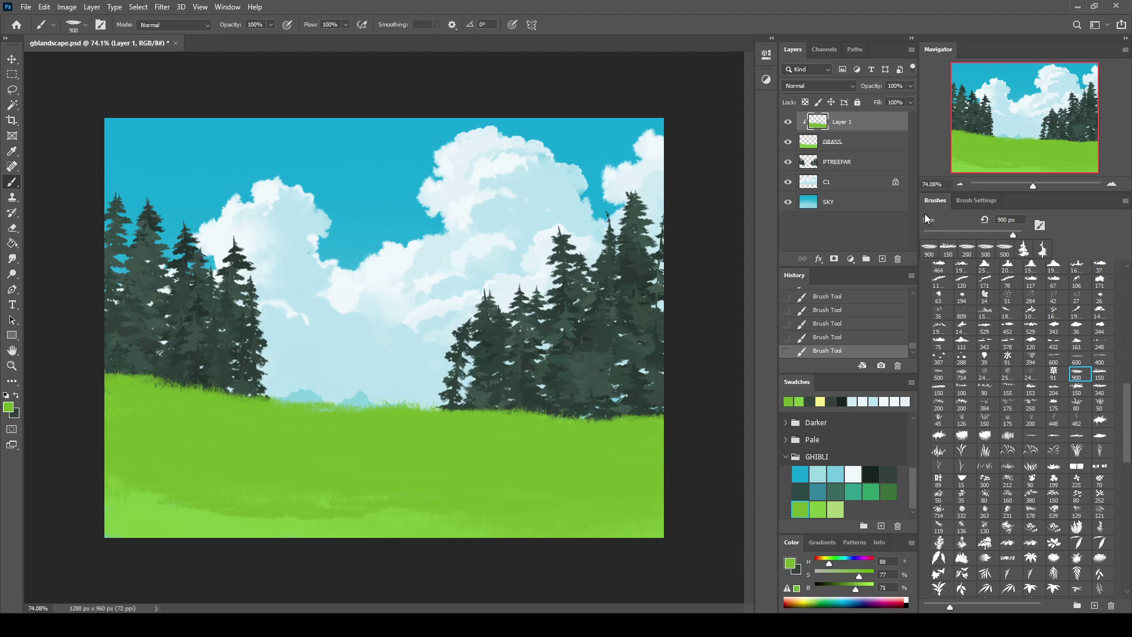
key("ctrl+e")
left_click_drag(1038, 185, 1046, 184)
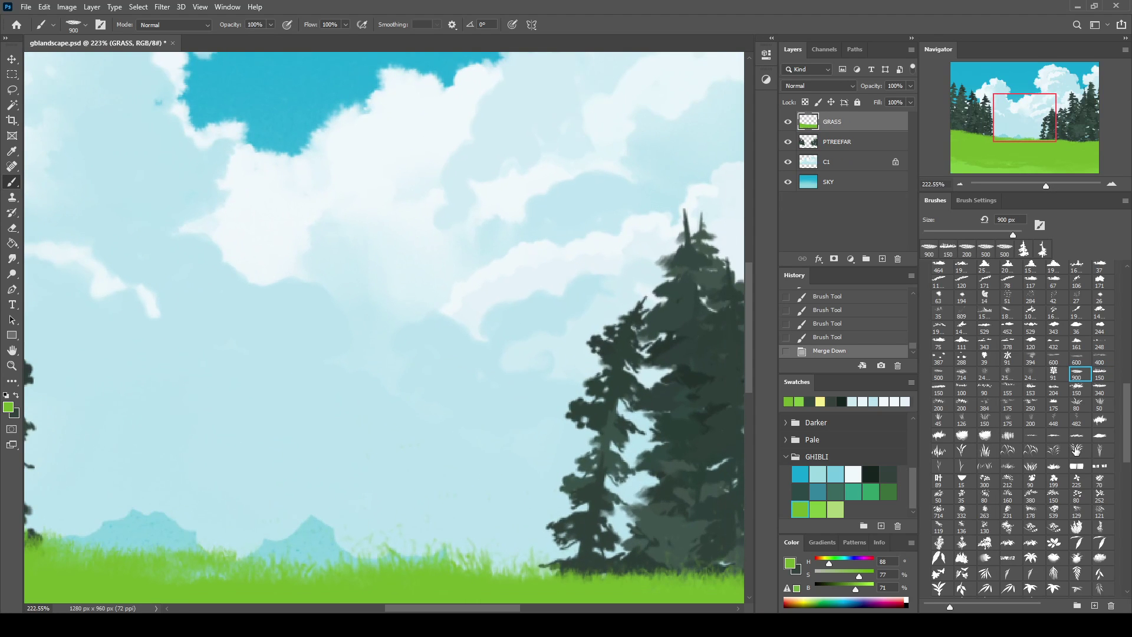
Test several grass brushes and settle on the 45 px grass blade brush
left_click_drag(318, 410, 488, 267)
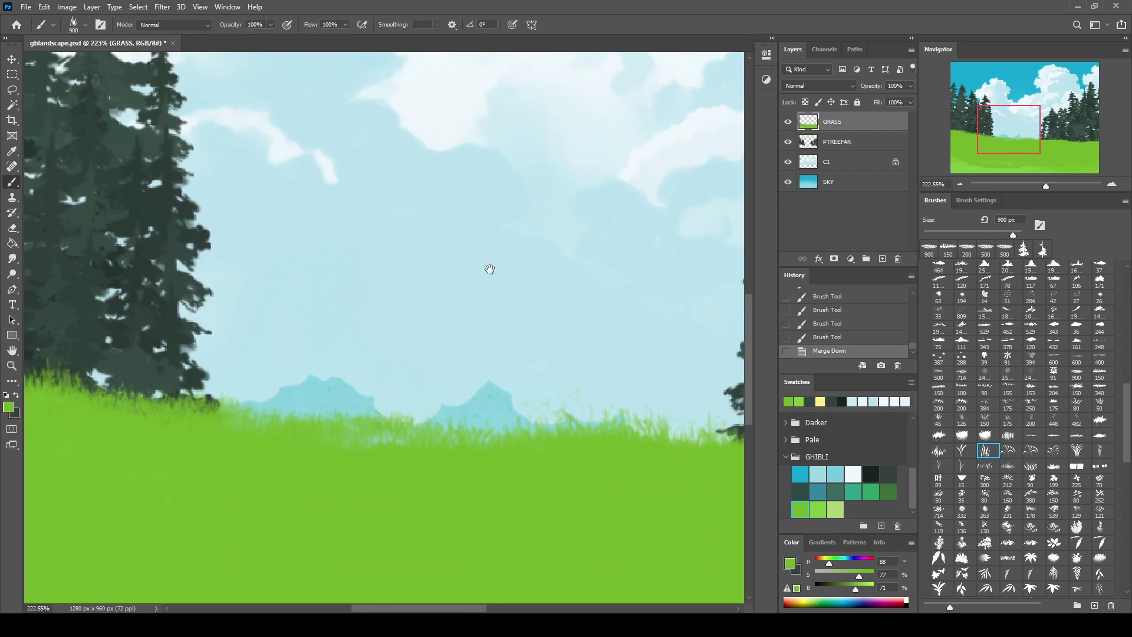
left_click(398, 424)
key("ctrl+z")
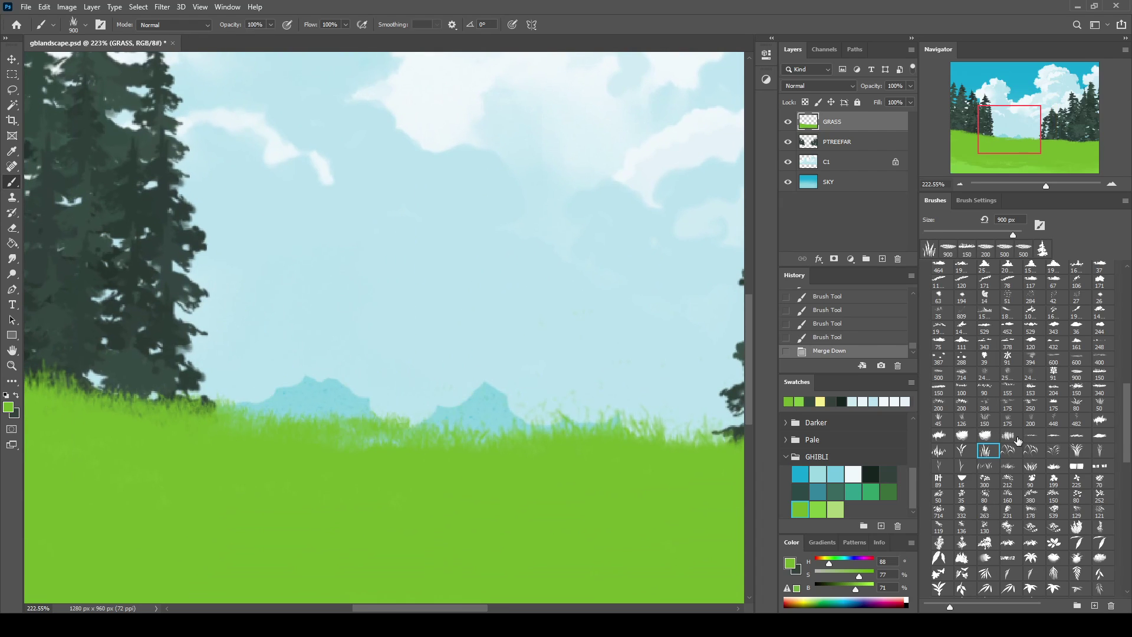
left_click(1057, 435)
left_click_drag(451, 426, 516, 442)
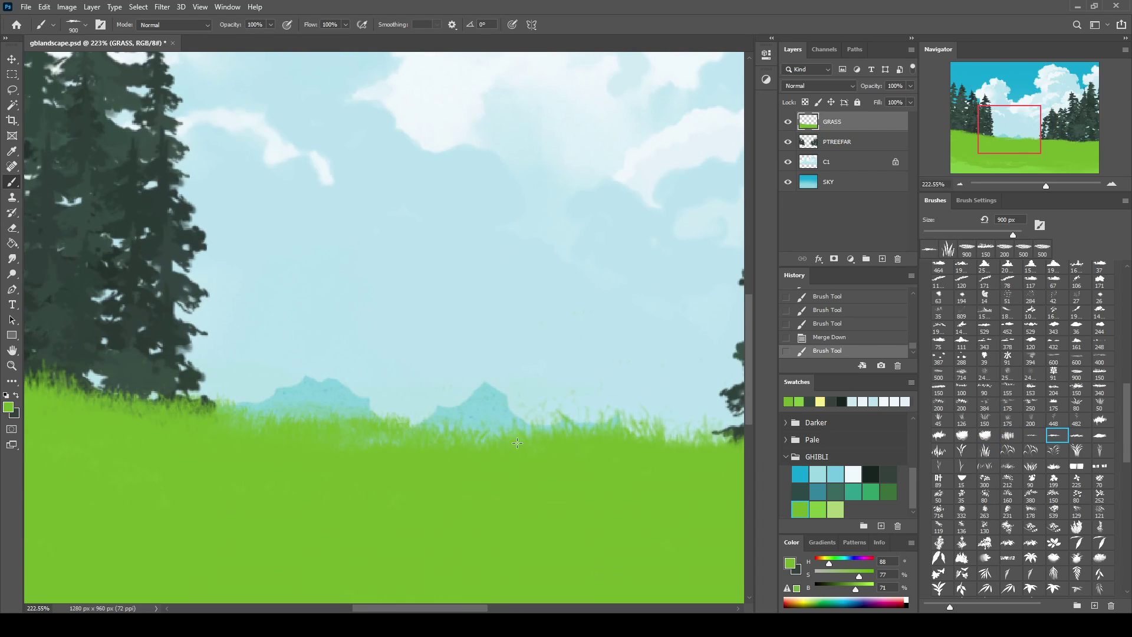
key("ctrl+z")
left_click(1087, 376)
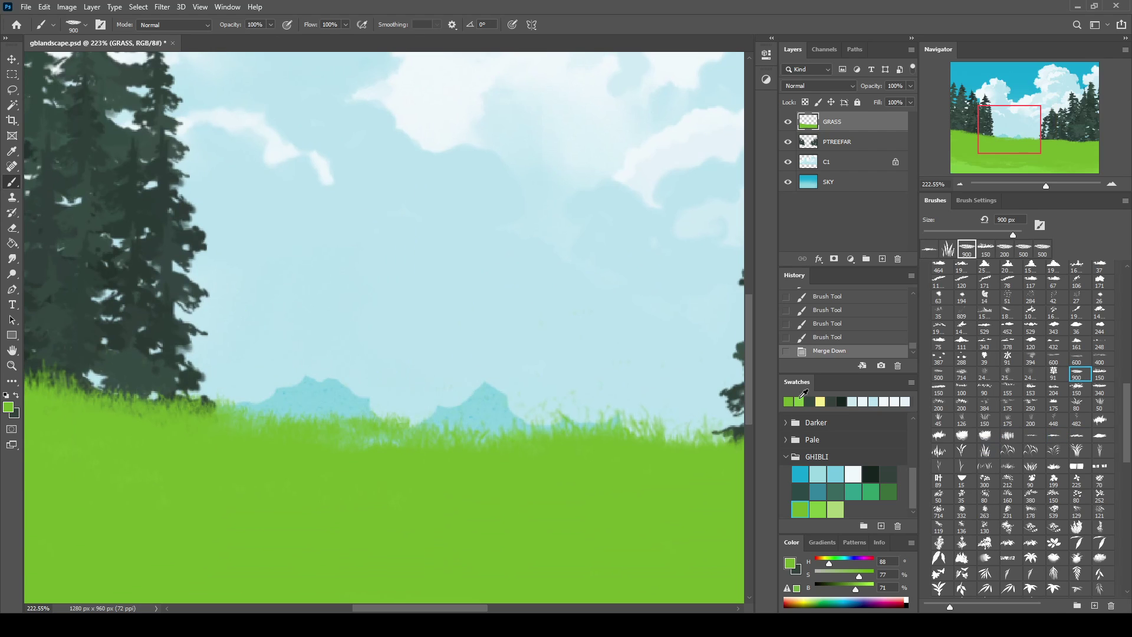
key("bracketleft")
key("bracketleft")
key("bracketleft")
key("bracketleft")
key("bracketleft")
key("bracketleft")
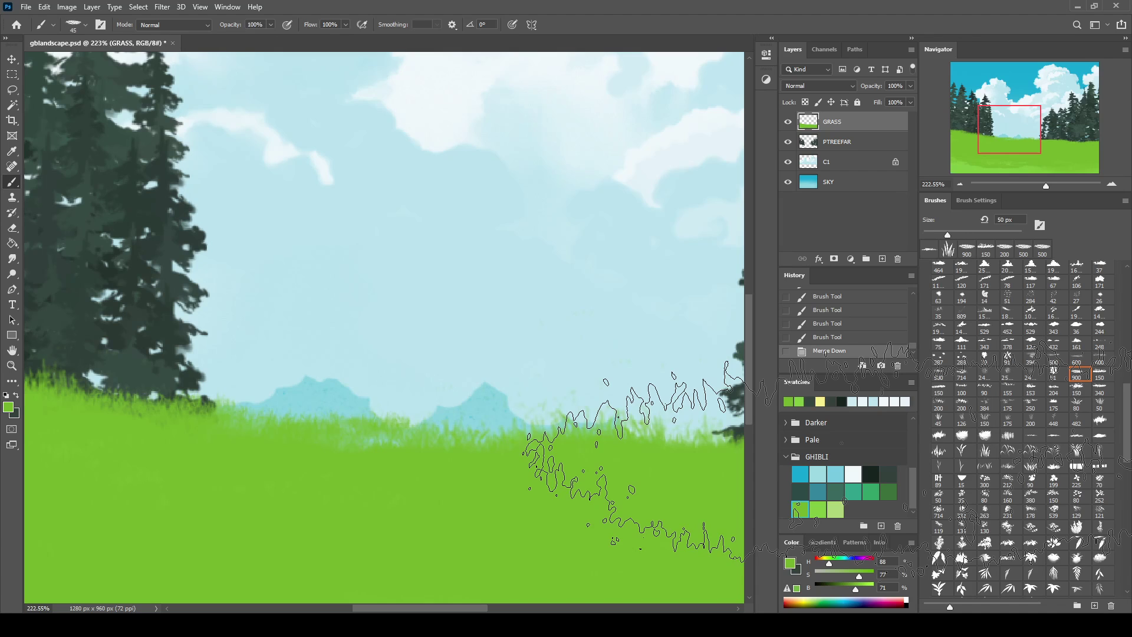
left_click(1009, 374)
left_click(938, 420)
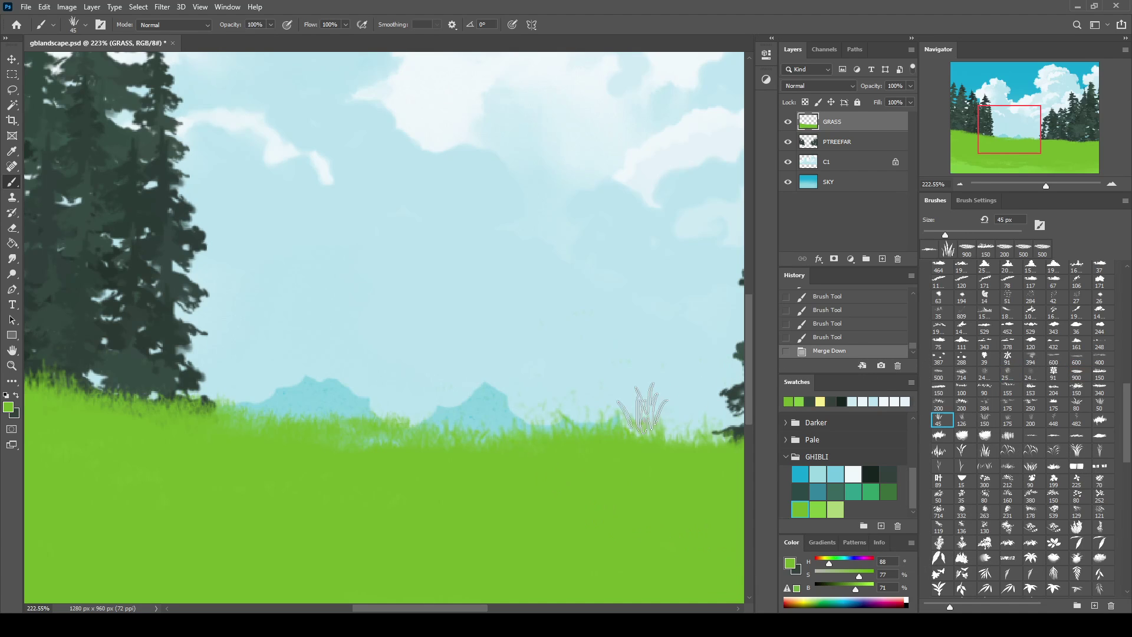
Save, stamp grass blades along the horizon, and add a new layer above GRASS
key("ctrl+s")
left_click_drag(349, 443, 383, 445)
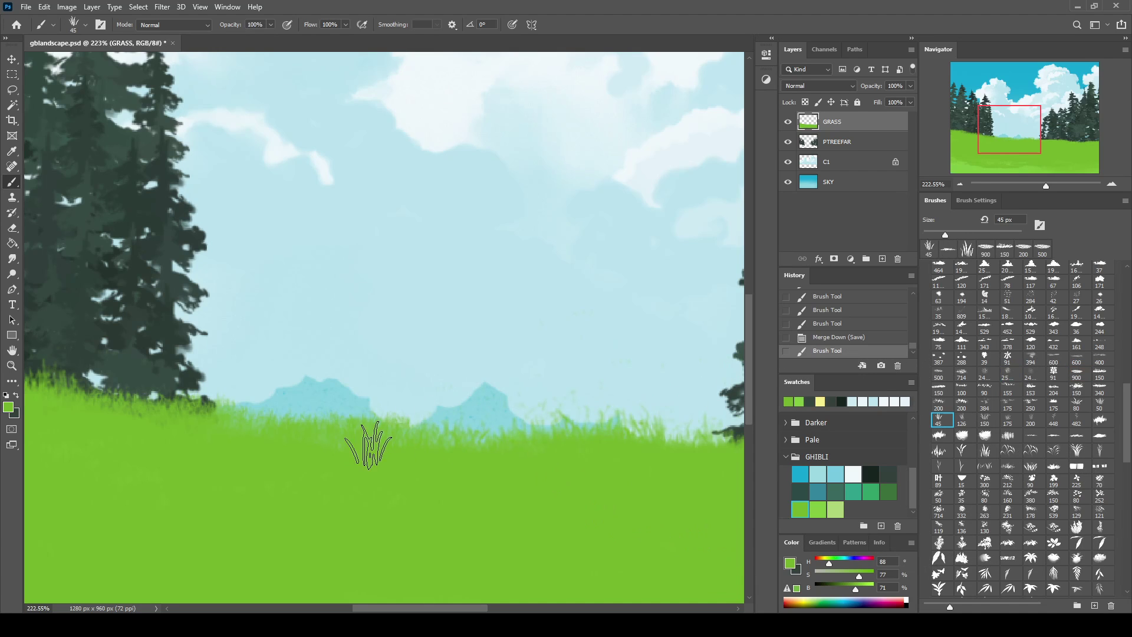
mouse_move(590, 451)
left_mouse_down()
mouse_move(633, 455)
mouse_move(386, 418)
mouse_move(478, 406)
left_mouse_up()
left_click(665, 442)
left_click_drag(603, 421, 626, 374)
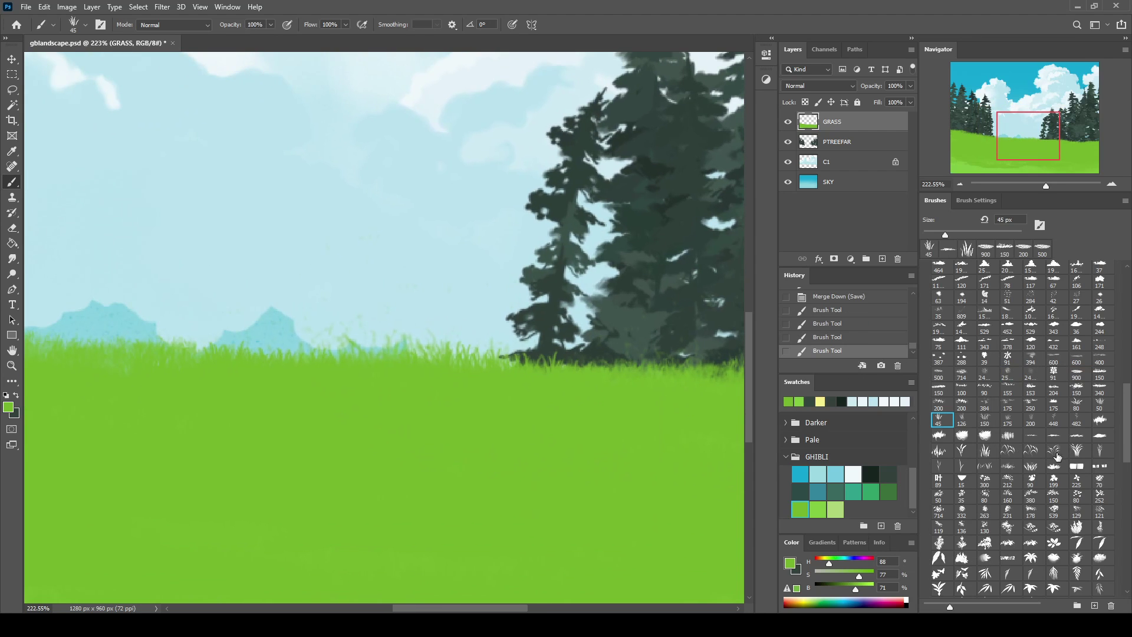
left_click(985, 451)
left_click(883, 259)
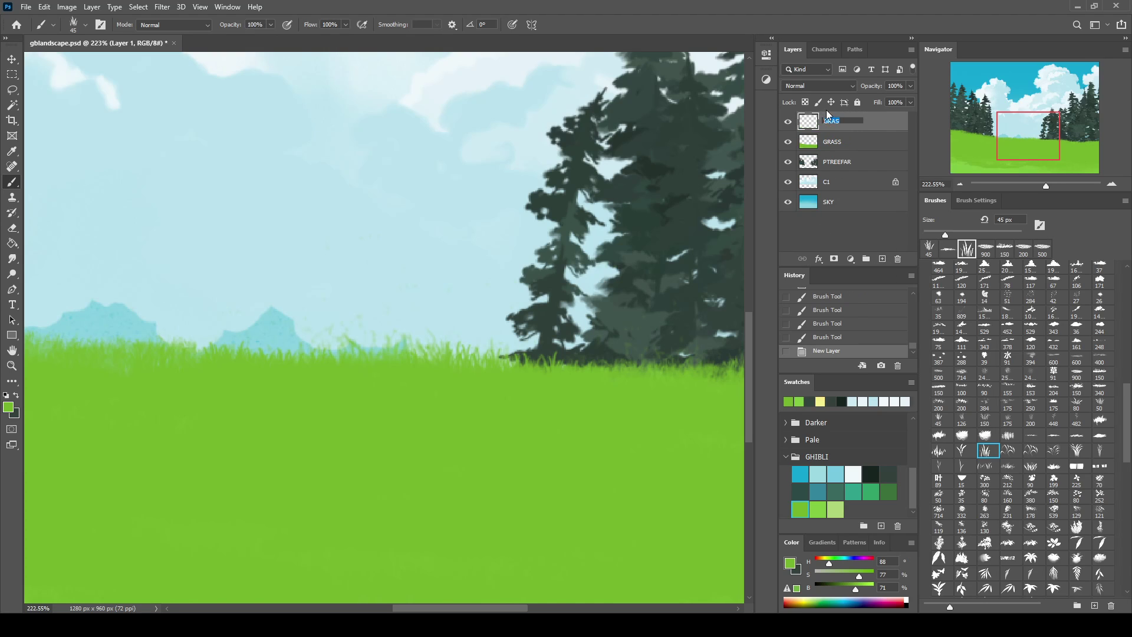
type("STRAND1")
Name the layer STRAND1 and paint lighter green grass strands across the lower-left meadow
key("Return")
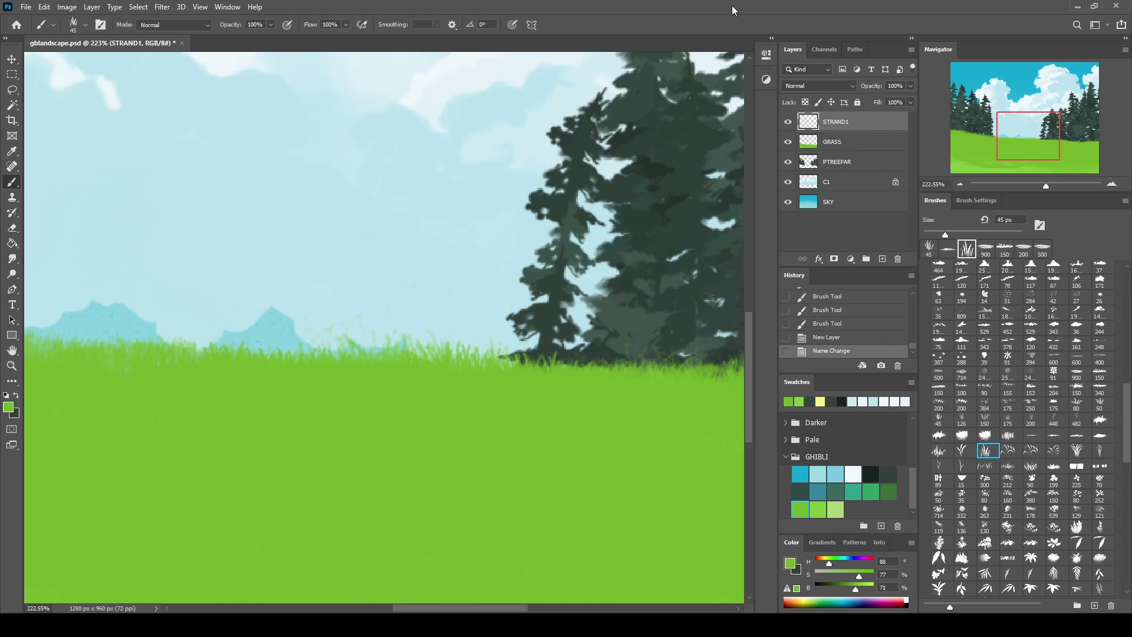
left_click_drag(1045, 184, 1035, 185)
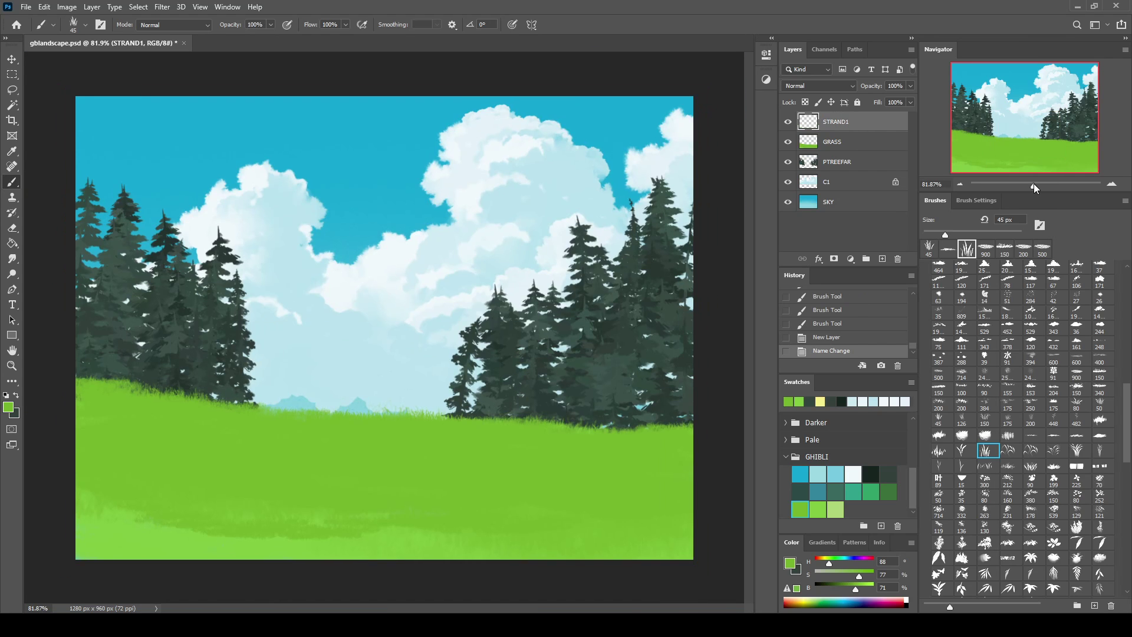
left_click(381, 515, "alt")
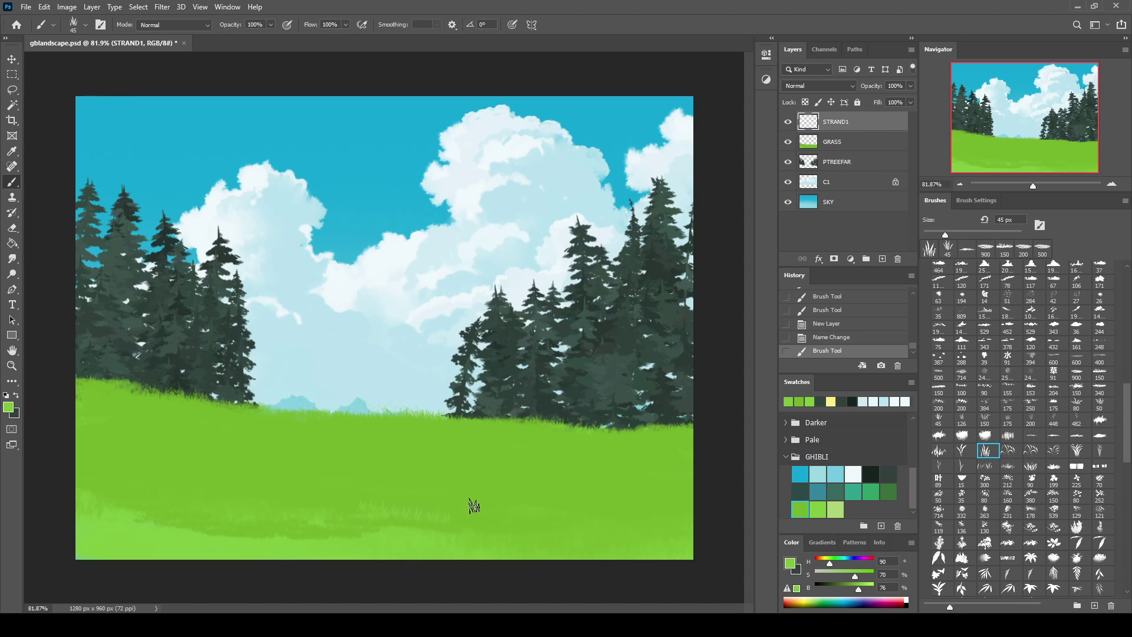
key("bracketright")
key("bracketright")
key("bracketright")
mouse_move(382, 518)
left_mouse_down()
mouse_move(480, 526)
mouse_move(108, 497)
mouse_move(141, 518)
left_mouse_up()
left_click_drag(309, 534, 213, 530)
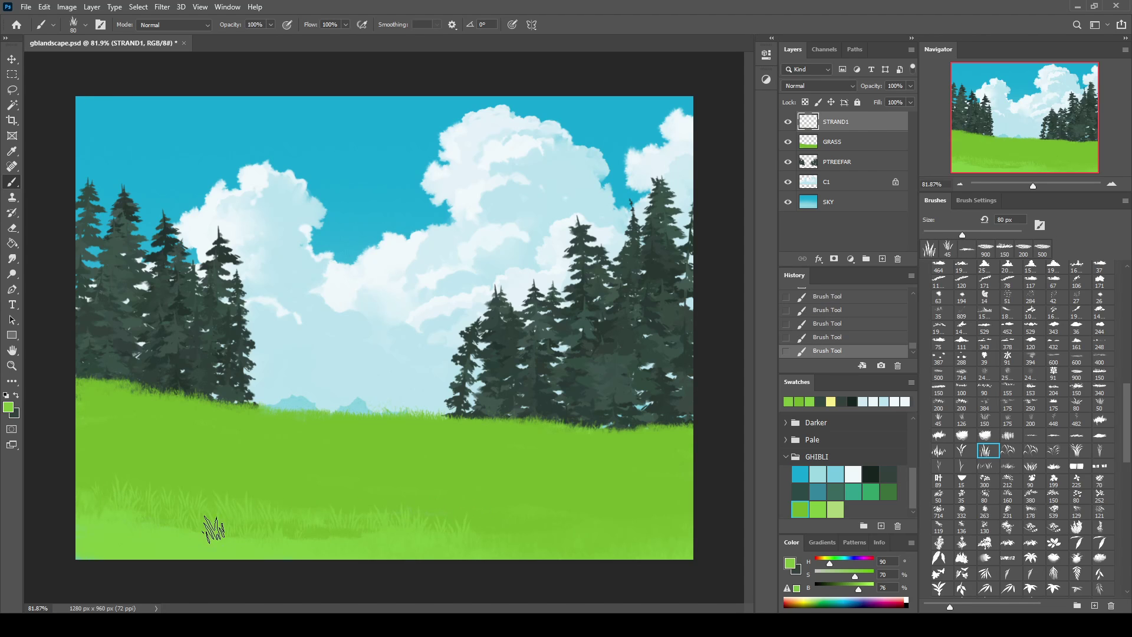
left_click_drag(94, 489, 139, 480)
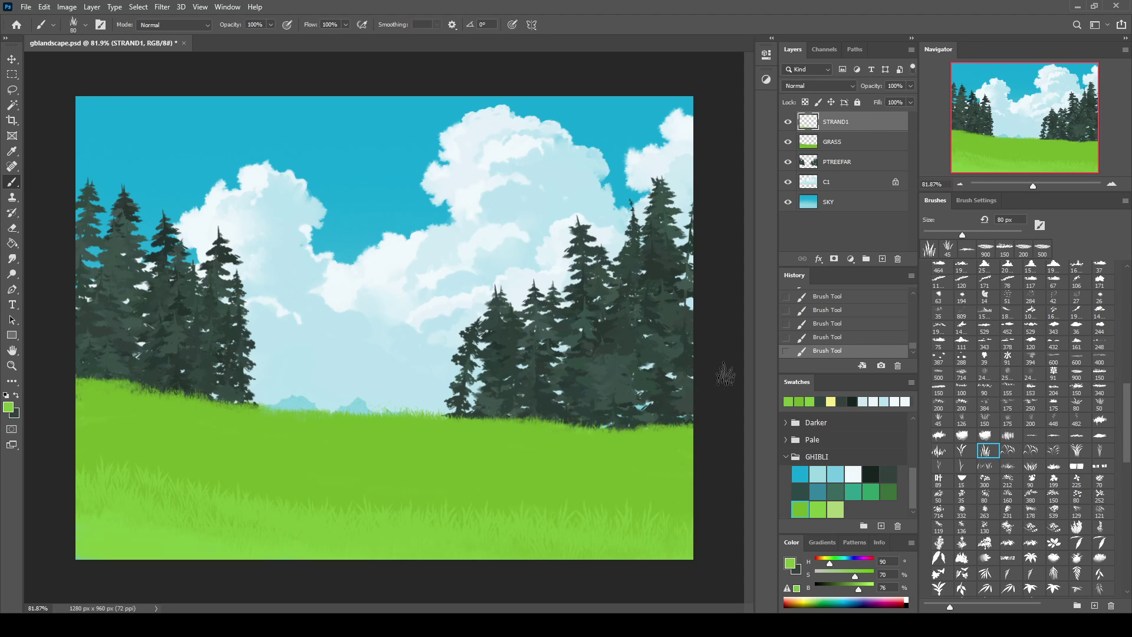
On GRASS, add faint low meadow texture with a larger alternate grass brush
left_click(867, 143)
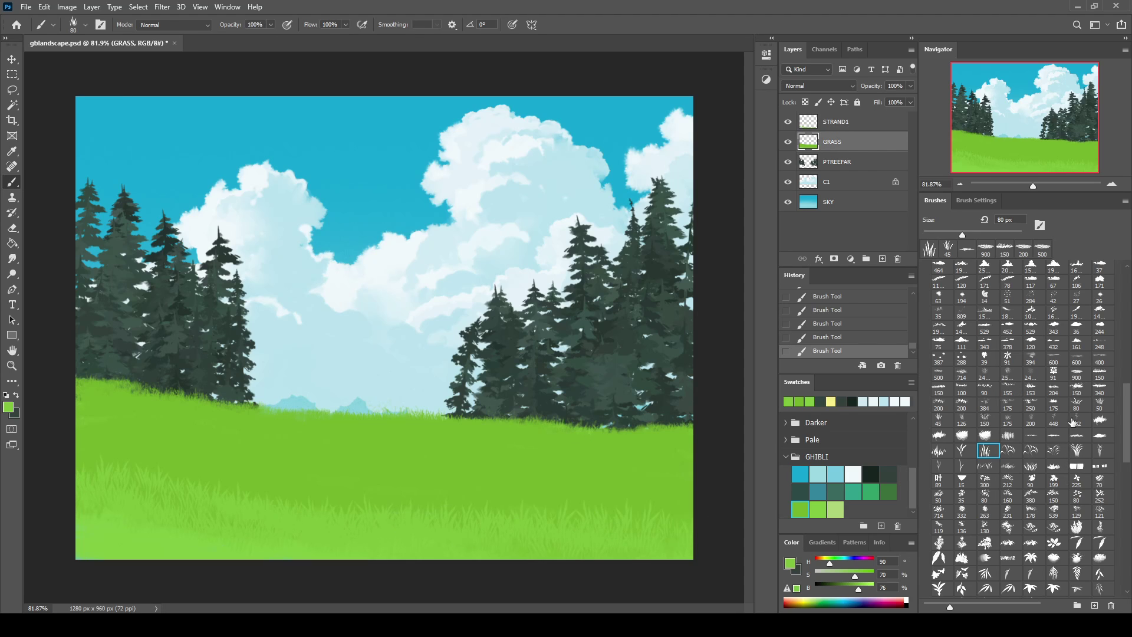
left_click(1013, 435)
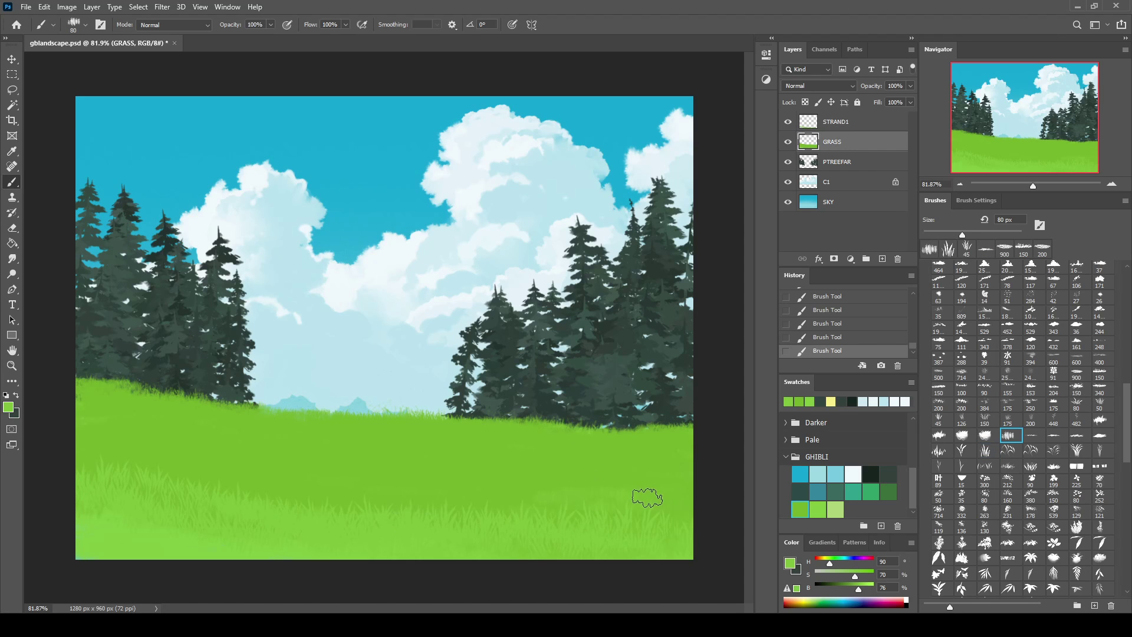
key("bracketright")
key("bracketright")
key("bracketright")
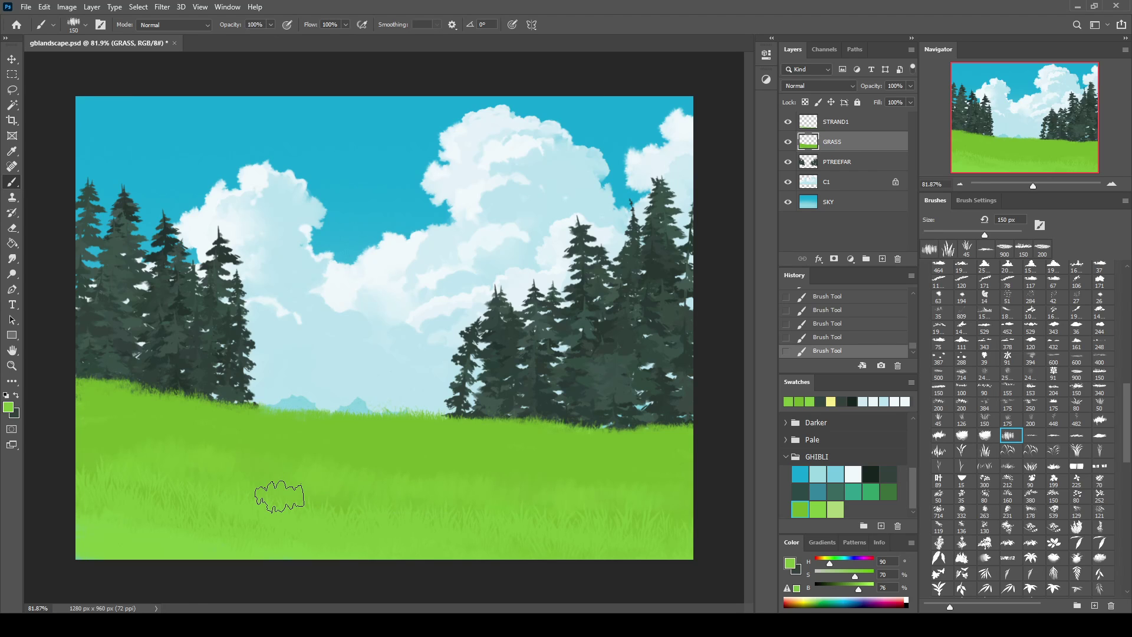
mouse_move(175, 421)
left_mouse_down()
mouse_move(303, 440)
mouse_move(653, 451)
left_mouse_up()
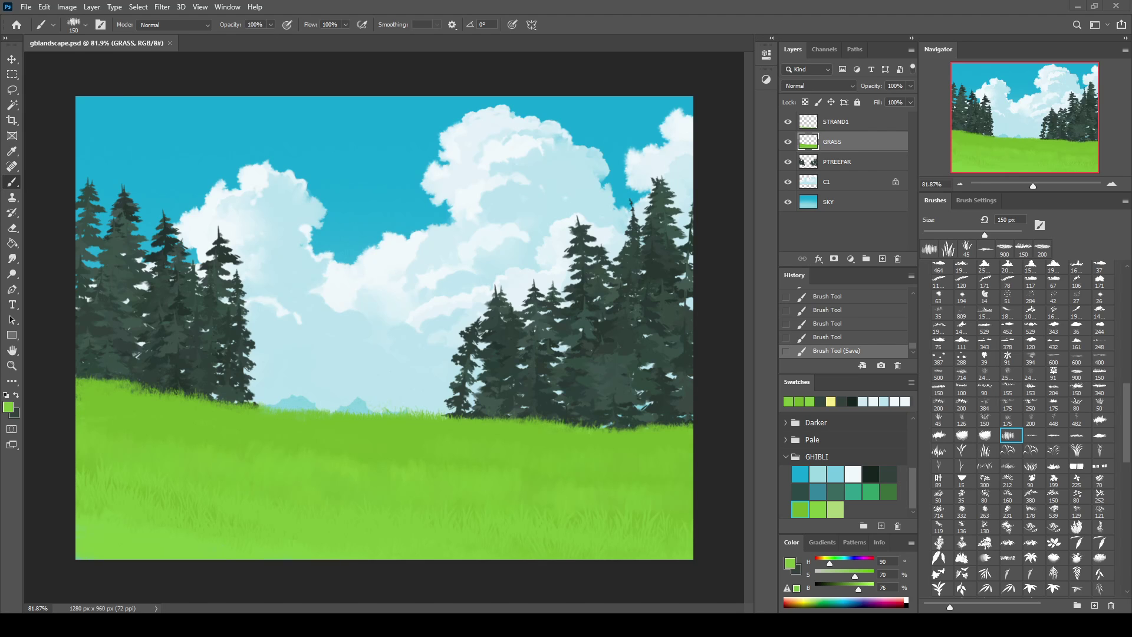
Merge the STRAND1 grass layer into GRASS and start a new layer in dark teal
left_click(860, 126)
key("ctrl+e")
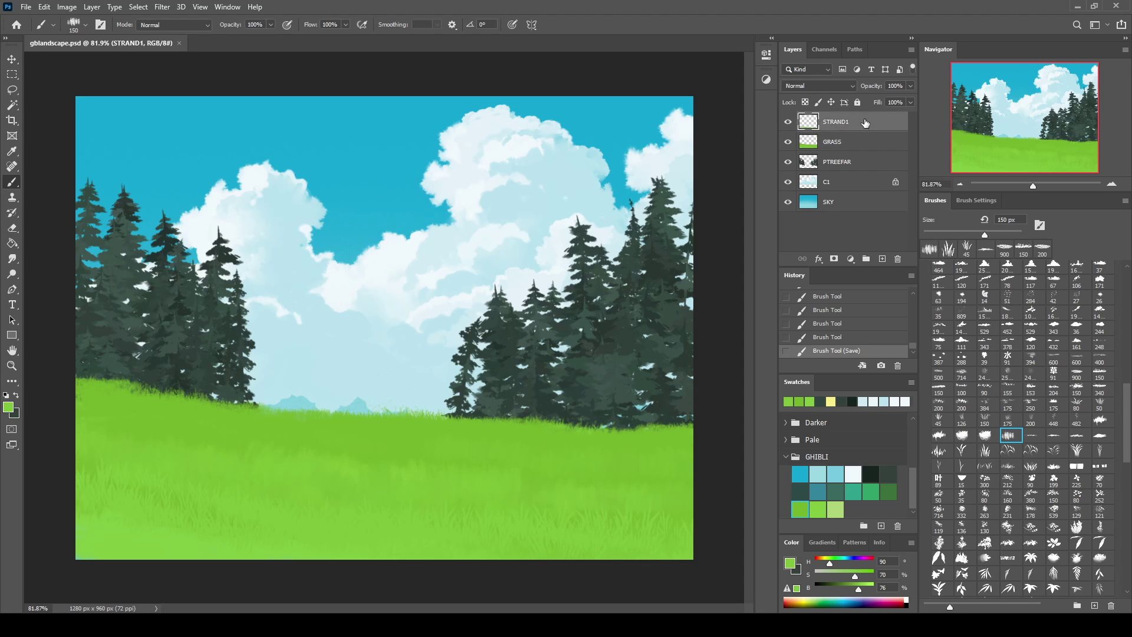
left_click(883, 260)
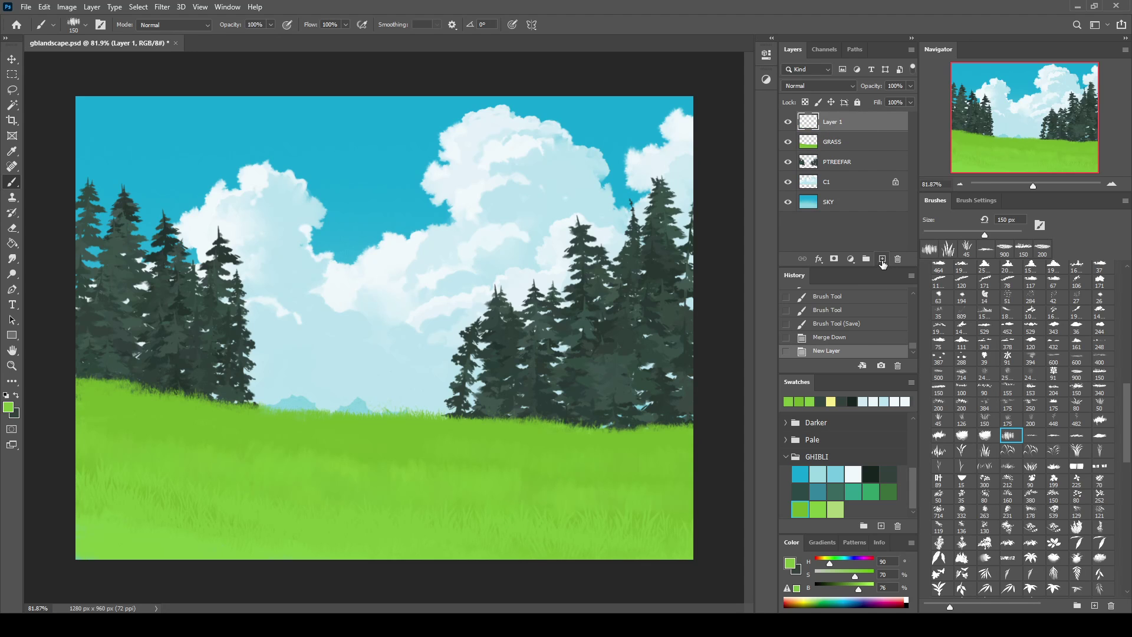
left_click(829, 493)
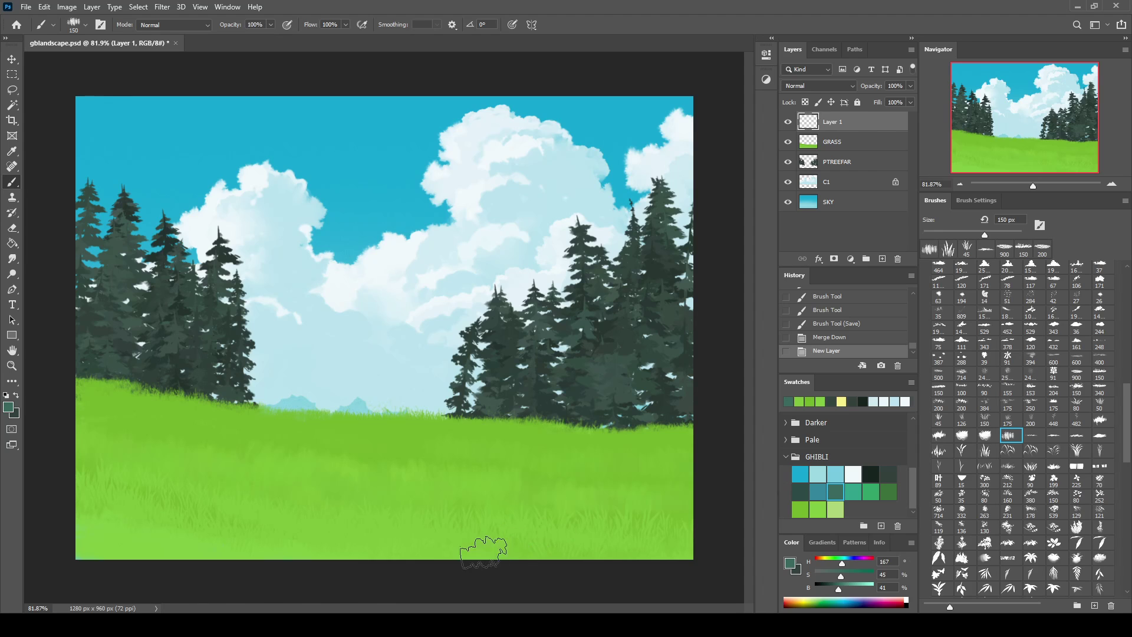
Paint dark teal grass strokes along the bottom of the meadow, left to right
left_click_drag(475, 549, 610, 551)
left_click_drag(94, 525, 236, 552)
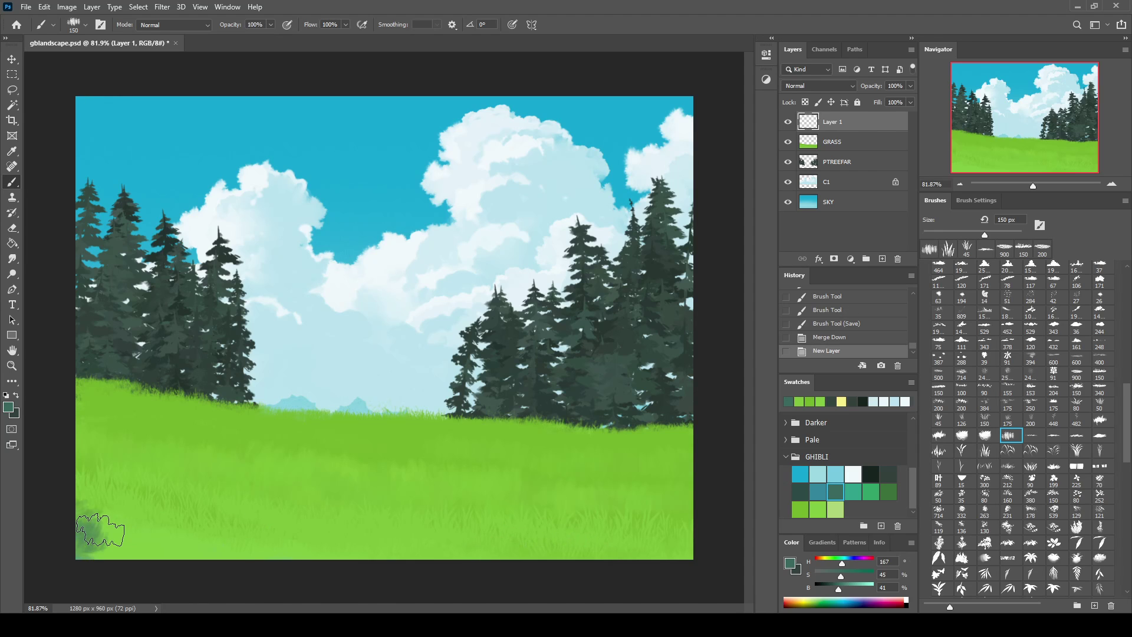
left_click_drag(82, 528, 690, 522)
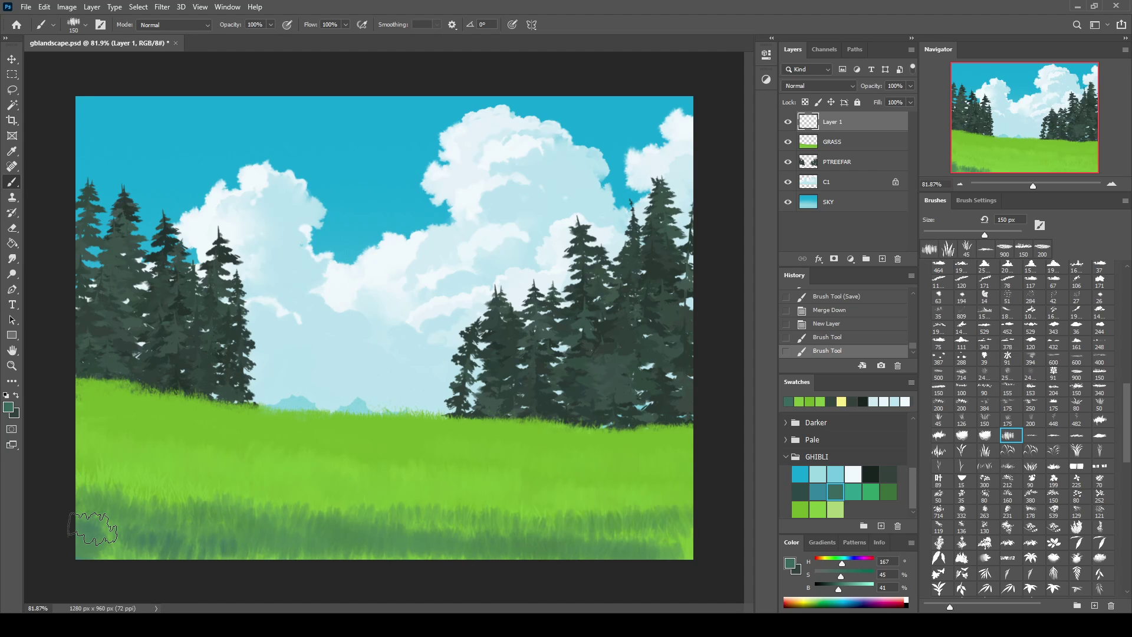
left_click_drag(613, 549, 677, 542)
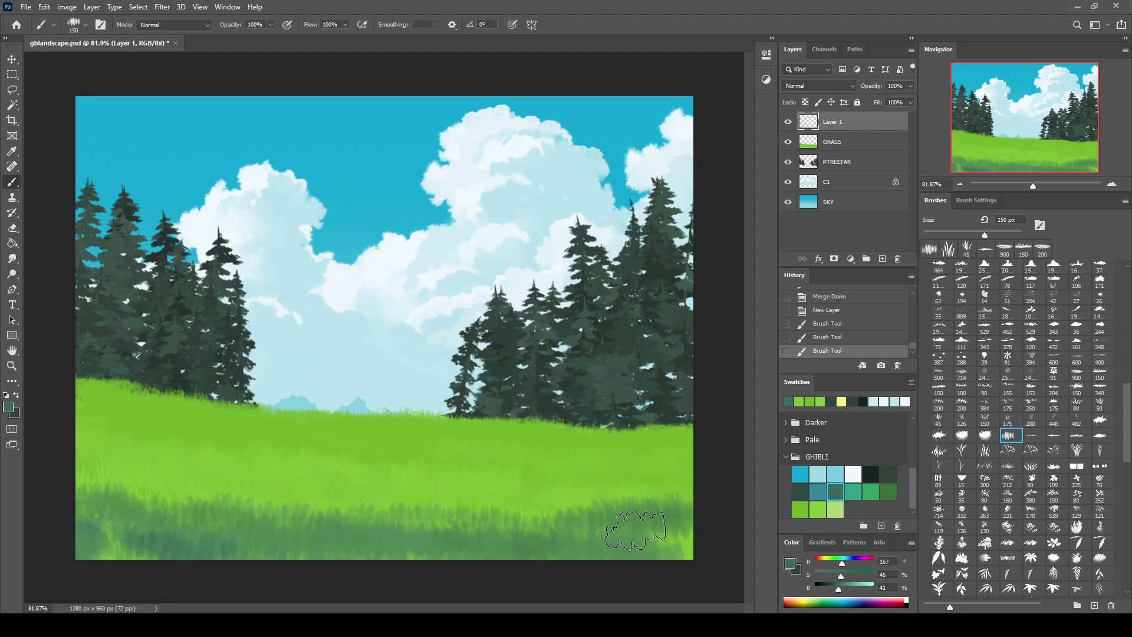
left_click_drag(589, 531, 666, 525)
key("comma")
Erase grass shapes out of the lower-right dark strokes with grass-tip erasers
key("e")
left_click(939, 250)
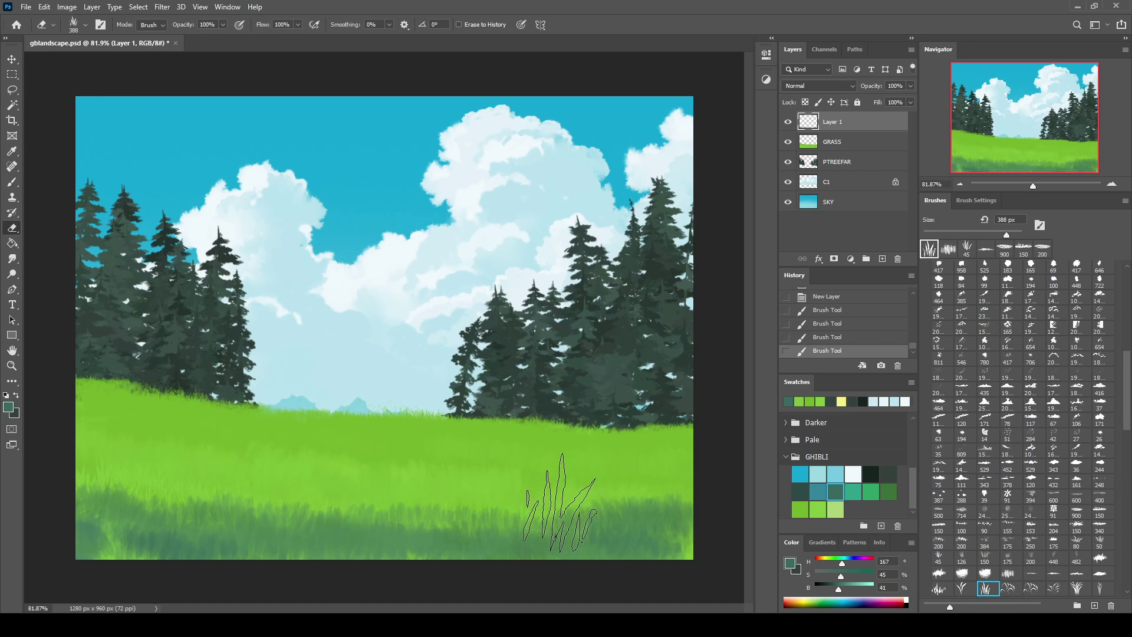
left_click_drag(543, 493, 683, 481)
left_click(1011, 573)
mouse_move(589, 530)
left_mouse_down()
mouse_move(648, 525)
mouse_move(536, 507)
left_mouse_up()
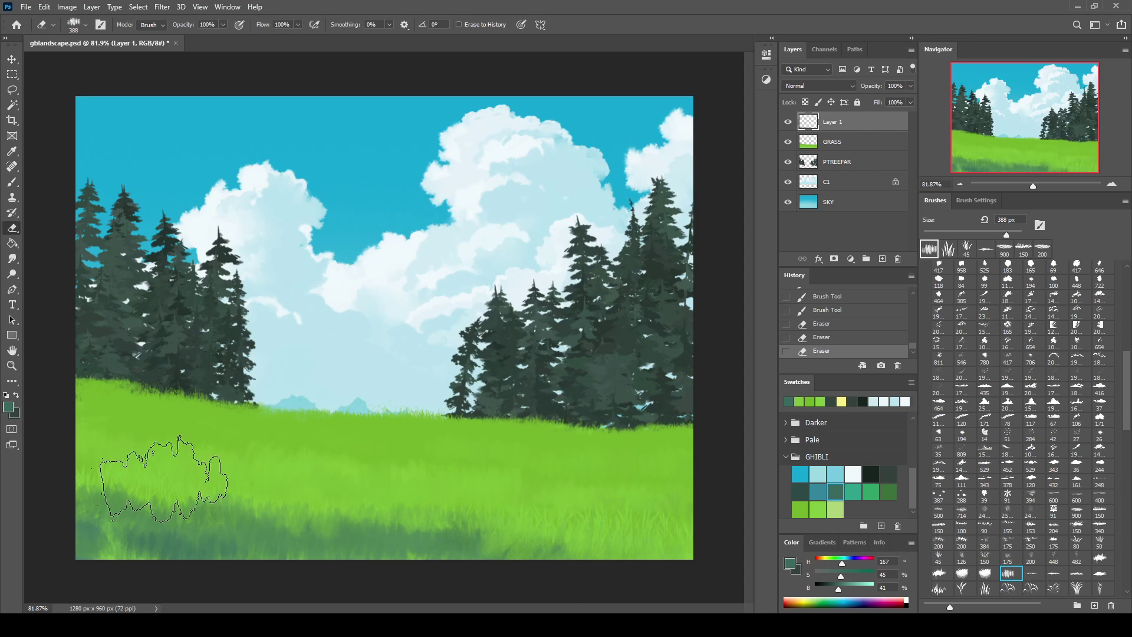
Add broader dark grass across the lower-left and middle meadow, thinning it on the left
key("b")
mouse_move(115, 539)
left_mouse_down()
mouse_move(141, 519)
mouse_move(666, 545)
left_mouse_up()
key("bracketright")
key("bracketright")
key("bracketright")
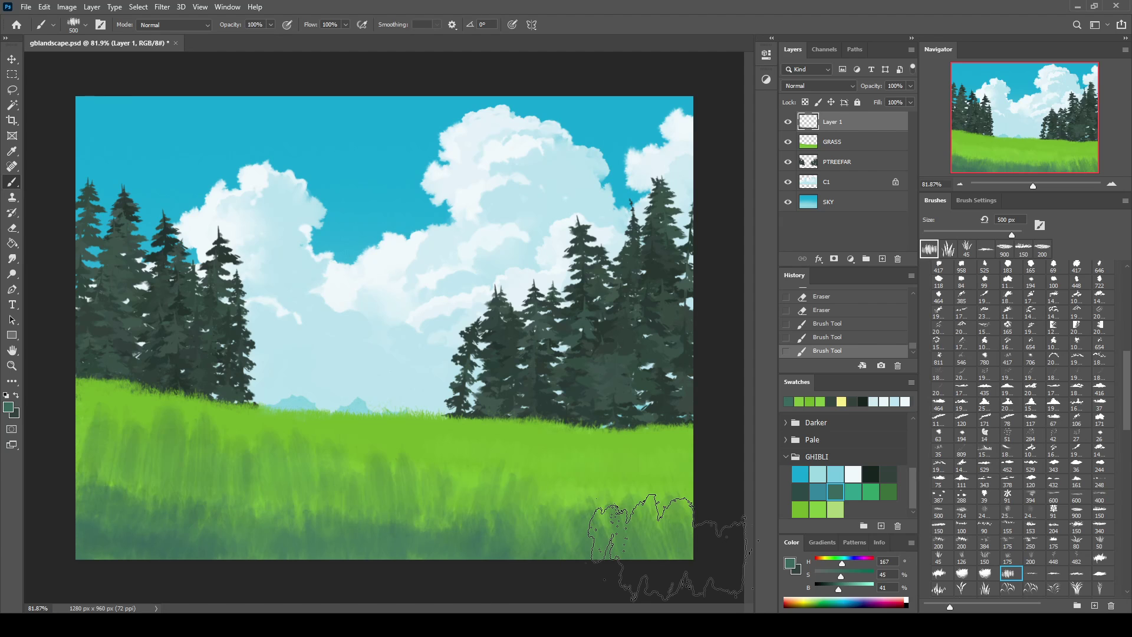
left_click_drag(383, 507, 248, 466)
key("e")
left_click_drag(177, 448, 112, 407)
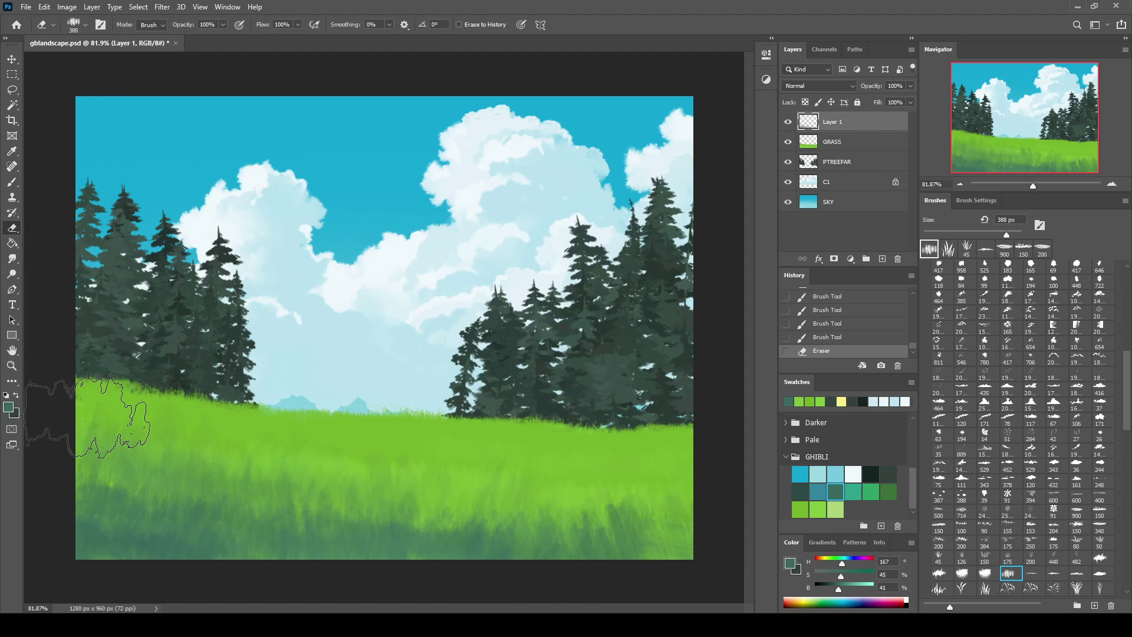
mouse_move(88, 415)
left_mouse_down()
mouse_move(289, 466)
mouse_move(100, 445)
left_mouse_up()
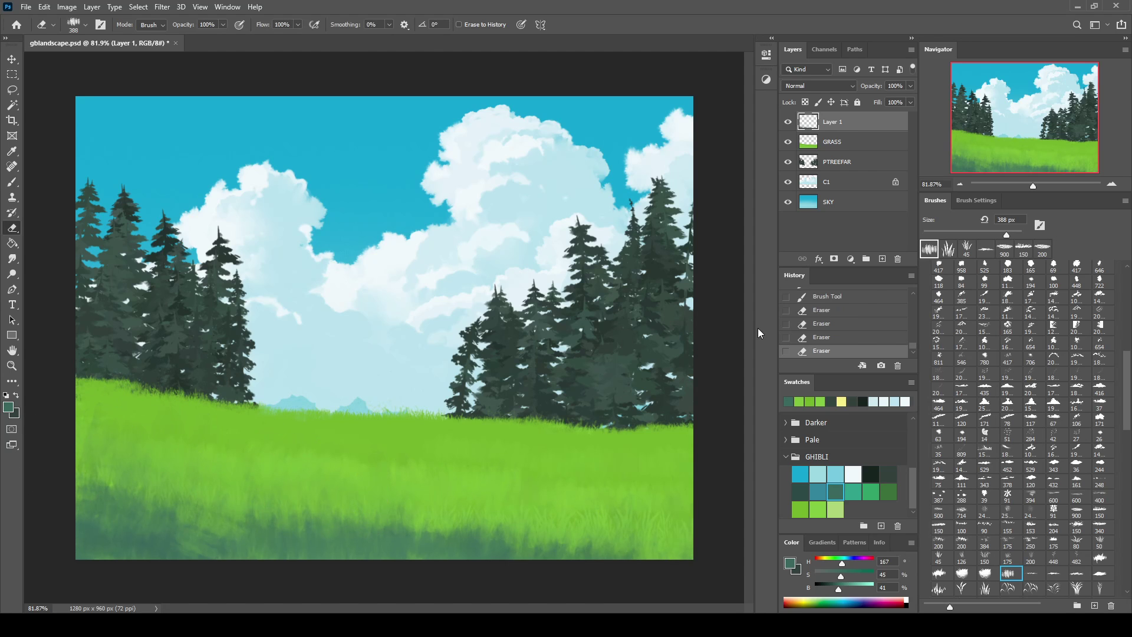
Pick the light green swatch and add a new layer clipped to GRASS
key("b")
left_click(835, 510)
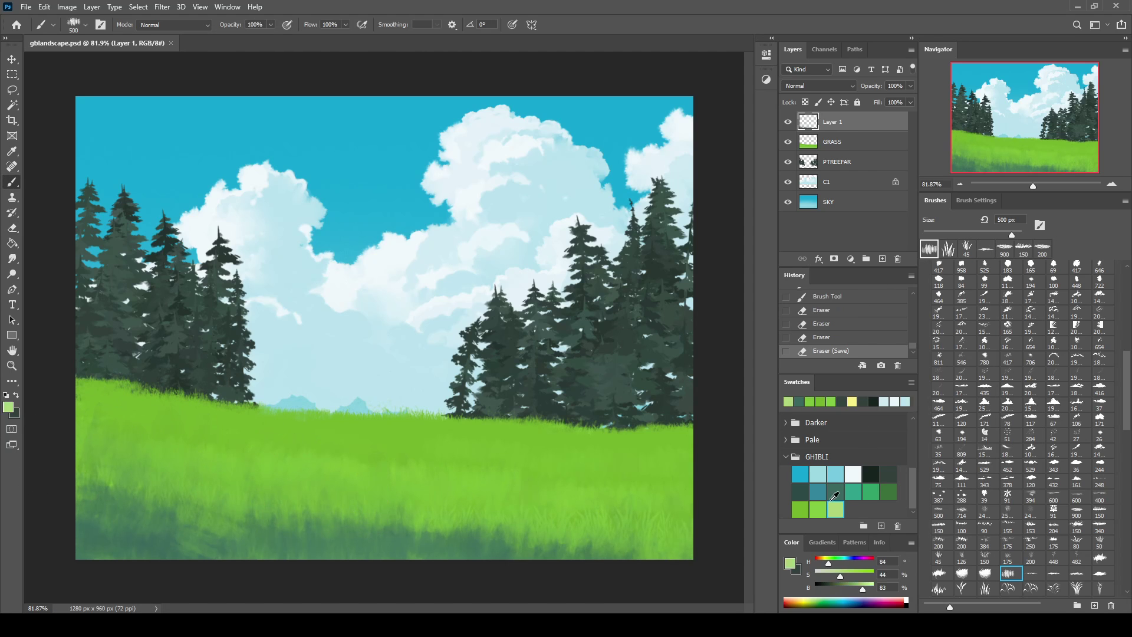
left_click(849, 144)
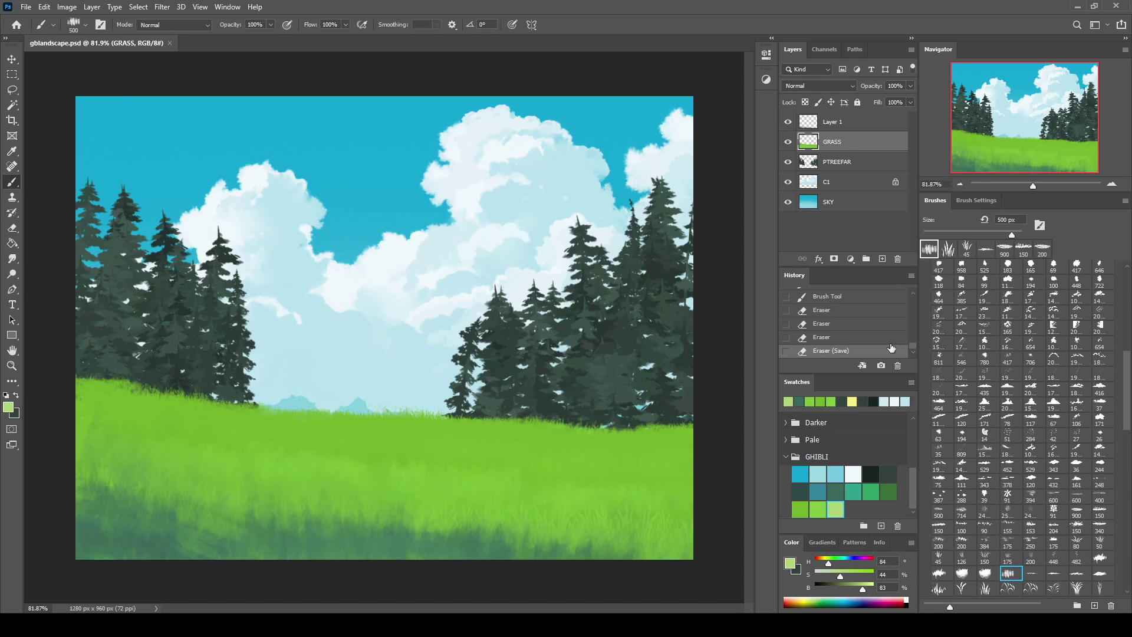
left_click(877, 259)
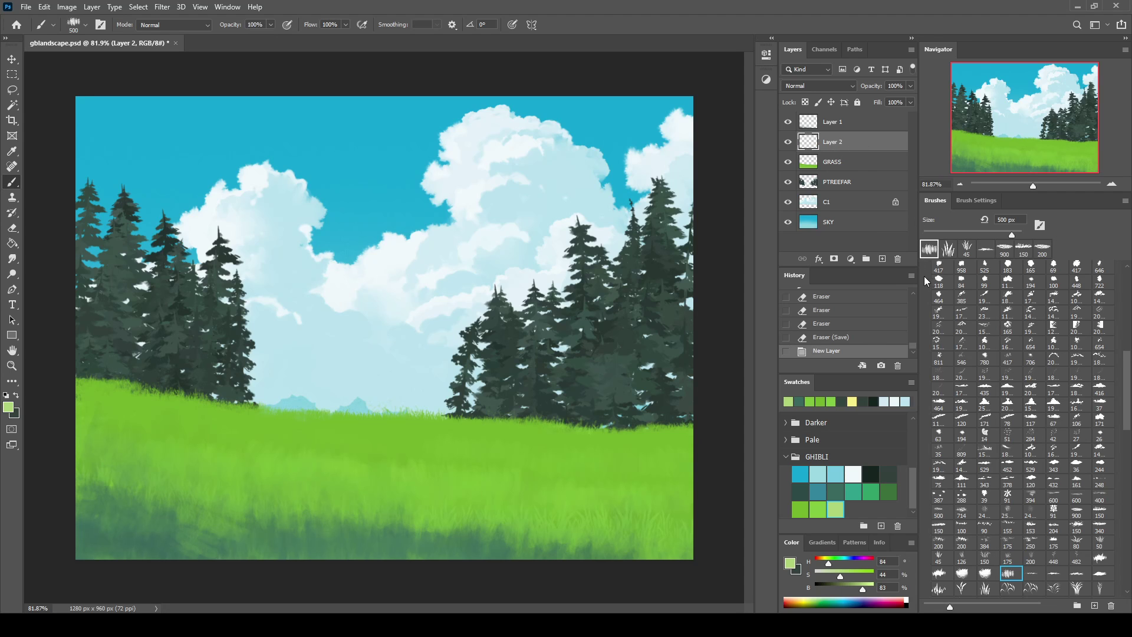
key("ctrl+alt+g")
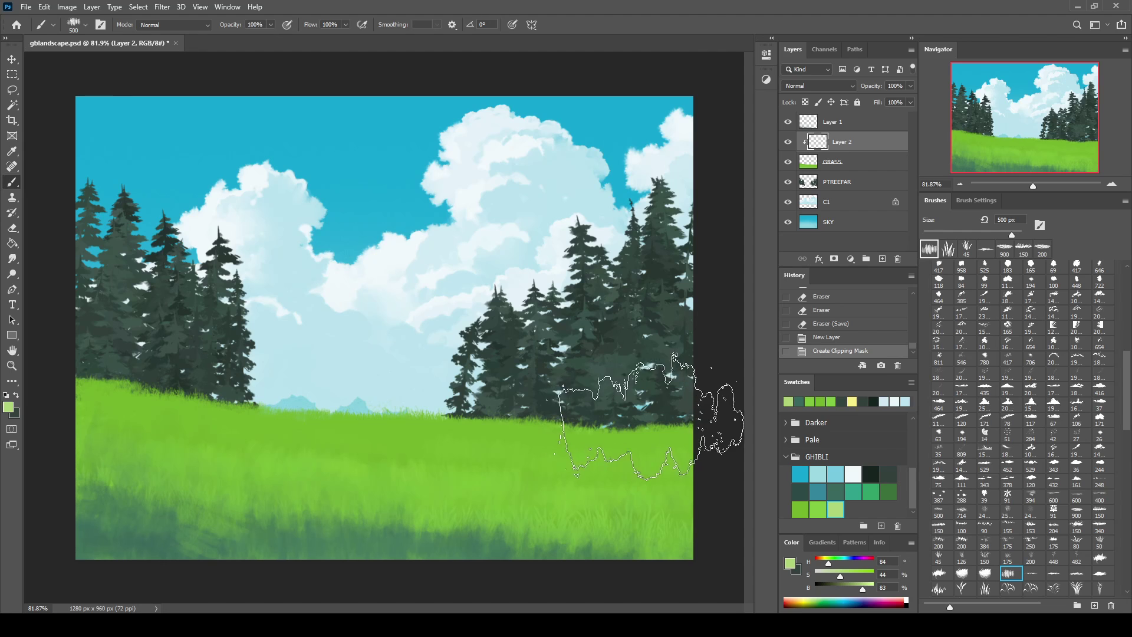
Paint light grass along the left hillside and upper meadow, then lower fill to 48%
left_click(1103, 557)
left_click_drag(596, 442, 699, 415)
key("ctrl+z")
mouse_move(94, 377)
left_mouse_down()
mouse_move(265, 406)
mouse_move(147, 392)
left_mouse_up()
mouse_move(235, 398)
left_mouse_down()
mouse_move(65, 396)
mouse_move(253, 401)
left_mouse_up()
mouse_move(176, 392)
left_mouse_down()
mouse_move(283, 406)
mouse_move(725, 400)
left_mouse_up()
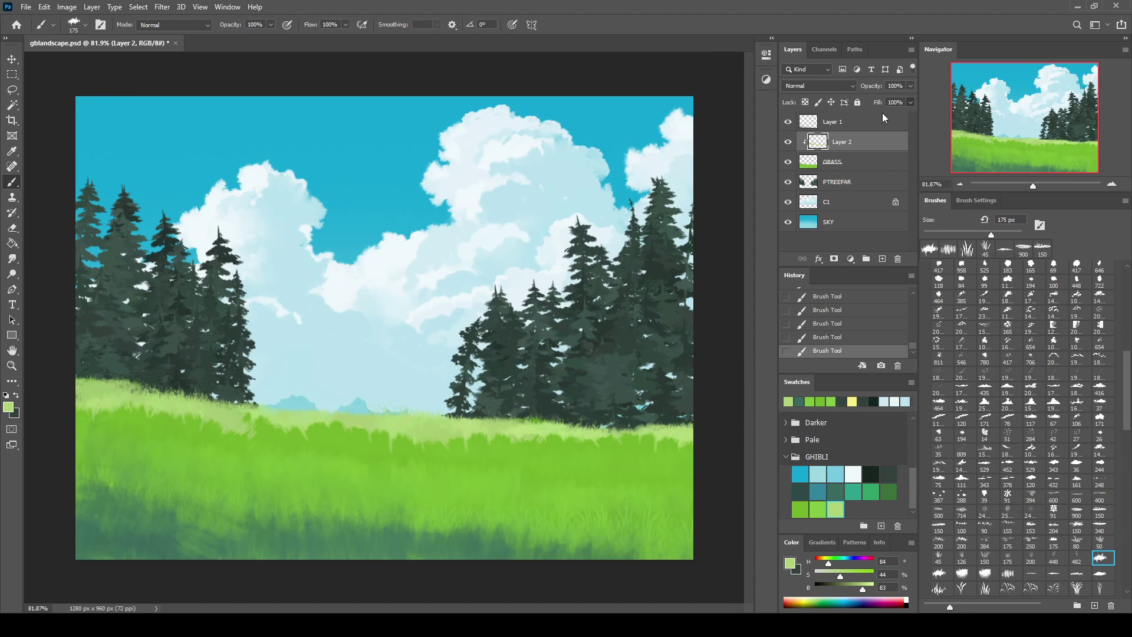
left_click_drag(911, 102, 882, 112)
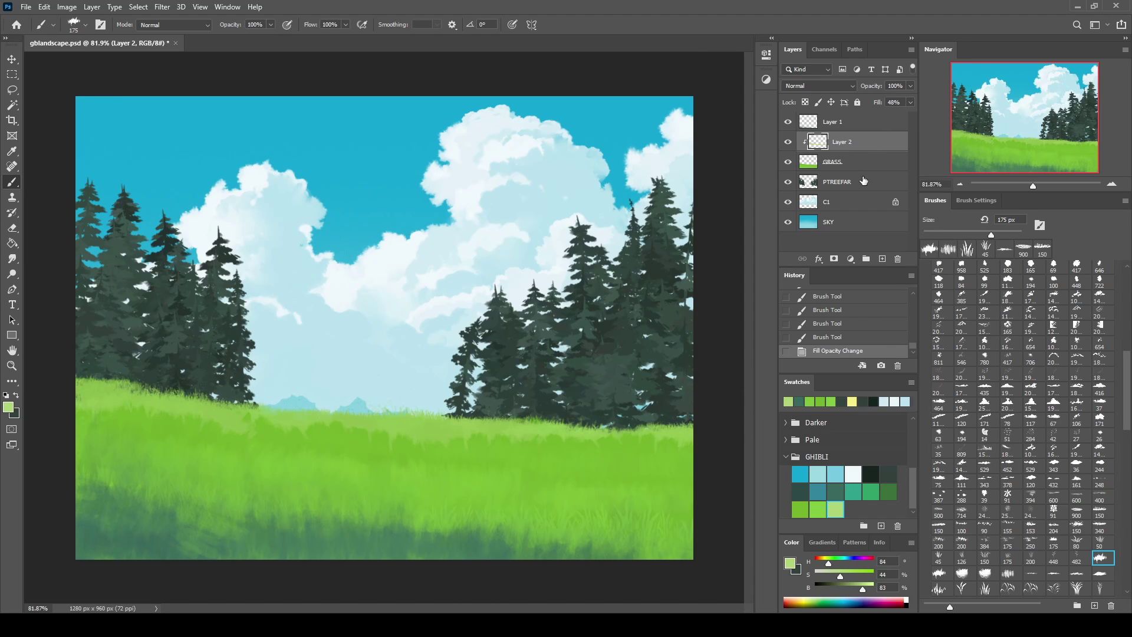
left_click(882, 259)
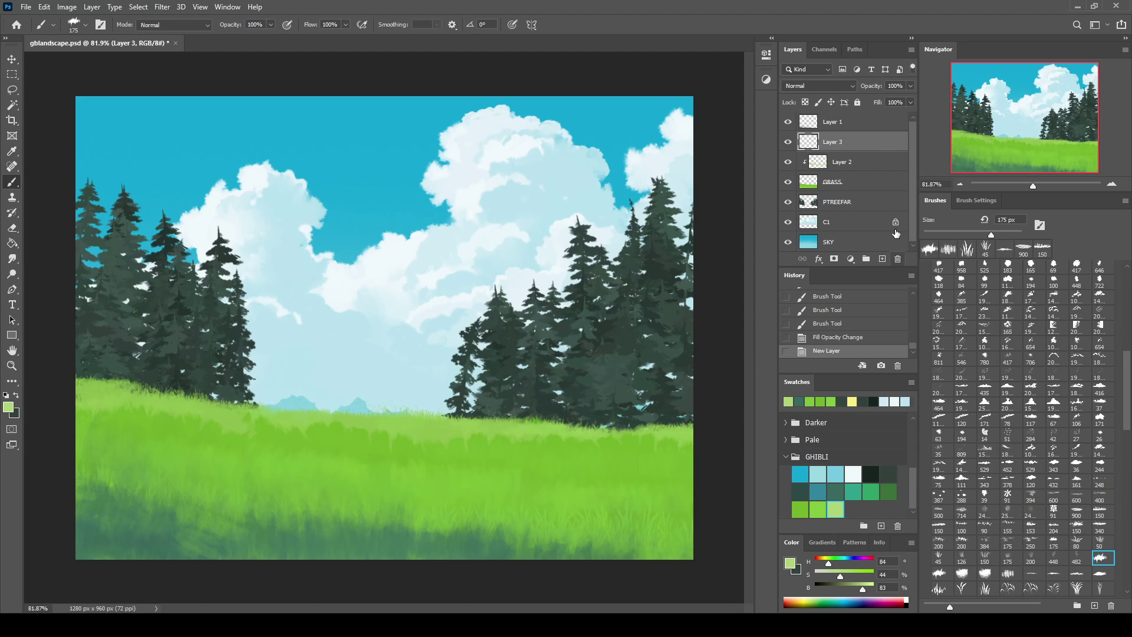
Clip Layer 3 above Layer 2 and settle on the fine 155 px grass brush
left_click_drag(861, 162, 872, 148)
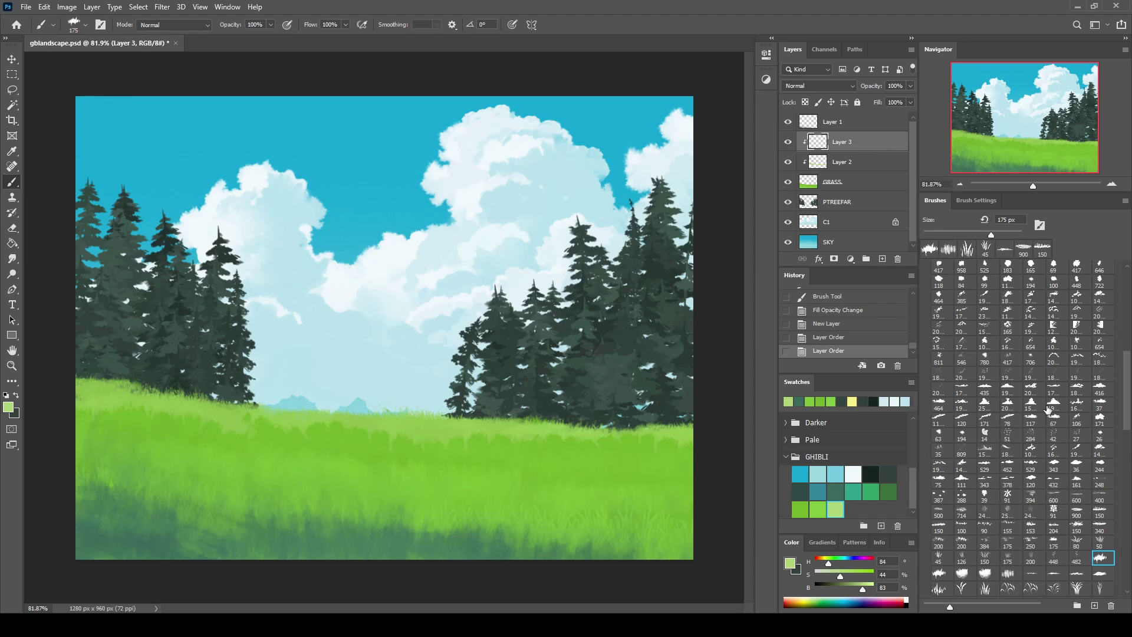
left_click(985, 557)
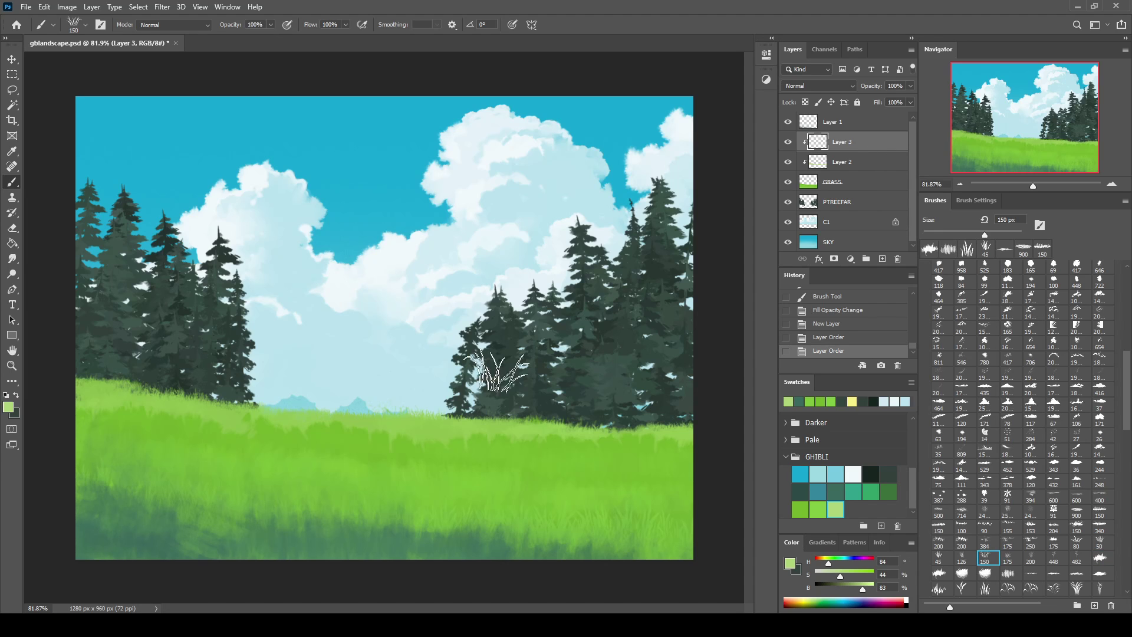
left_click_drag(483, 428, 522, 427)
key("ctrl+z")
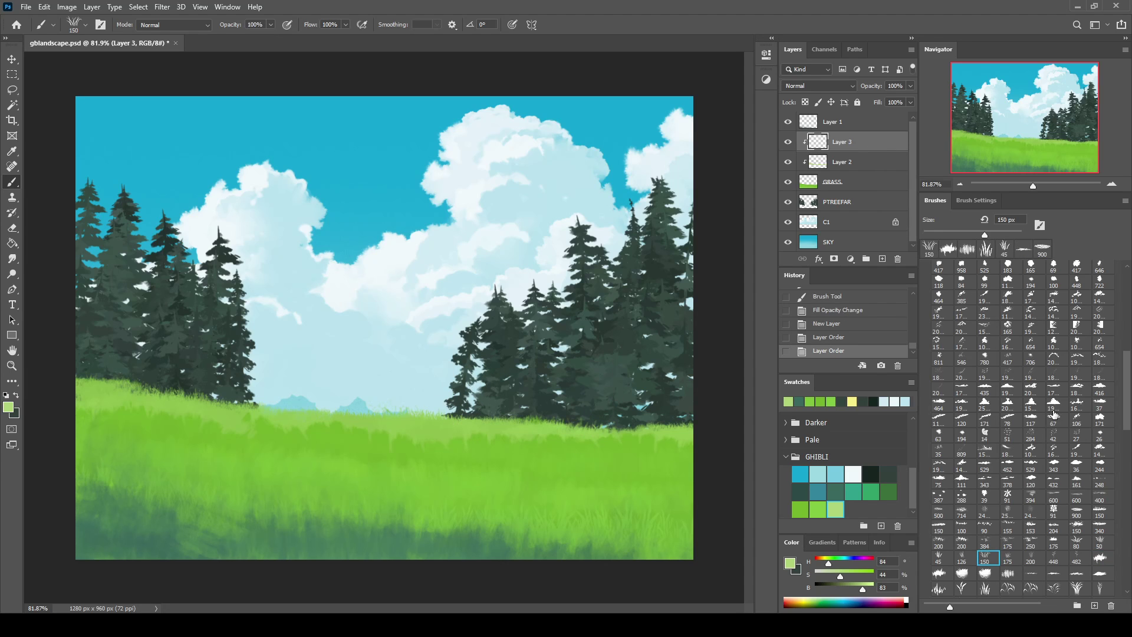
left_click(1074, 392)
mouse_move(1127, 393)
left_mouse_down()
mouse_move(1129, 372)
mouse_move(1128, 420)
left_mouse_up()
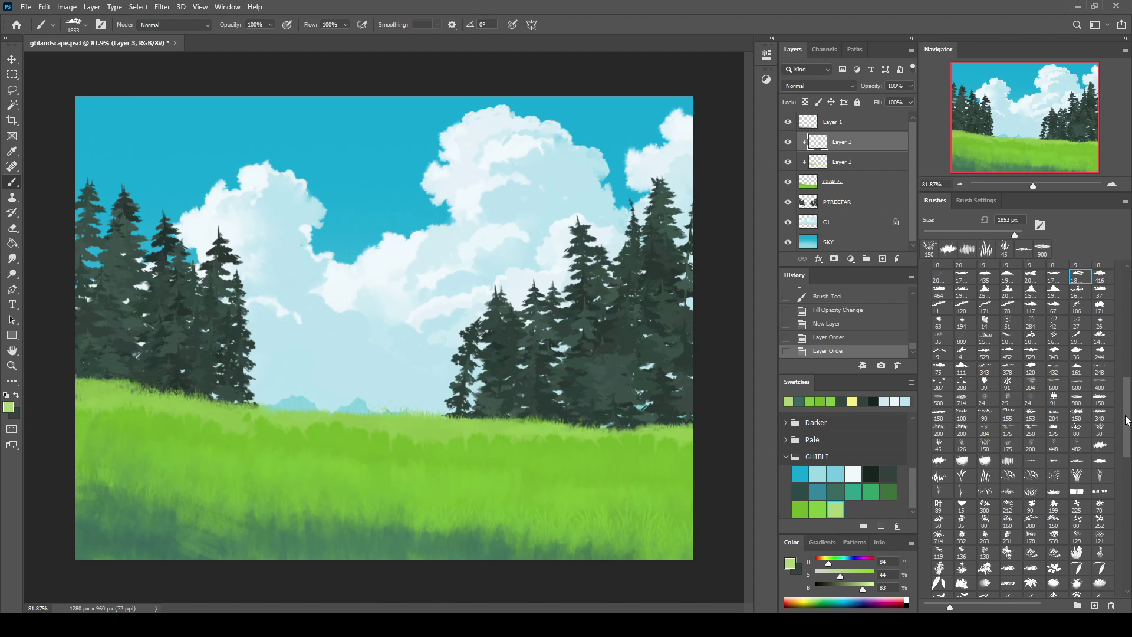
left_click(1017, 420)
left_click_drag(625, 437, 672, 439)
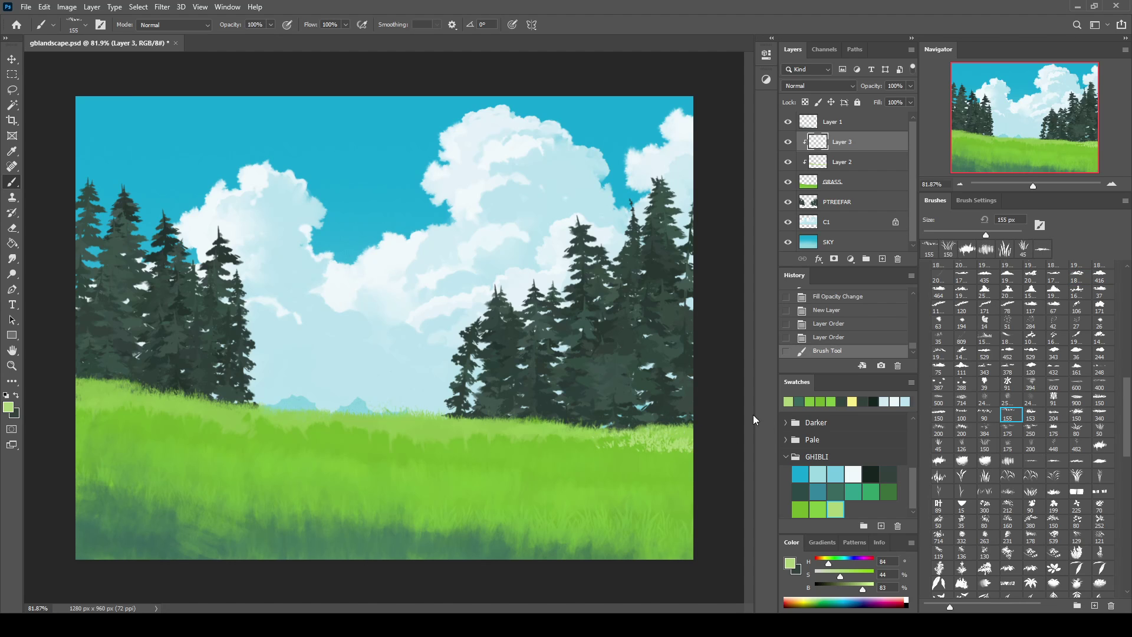
Enable pressure-controlled opacity, paint pale-green tufts along the horizon, then merge the layer down
left_click(973, 201)
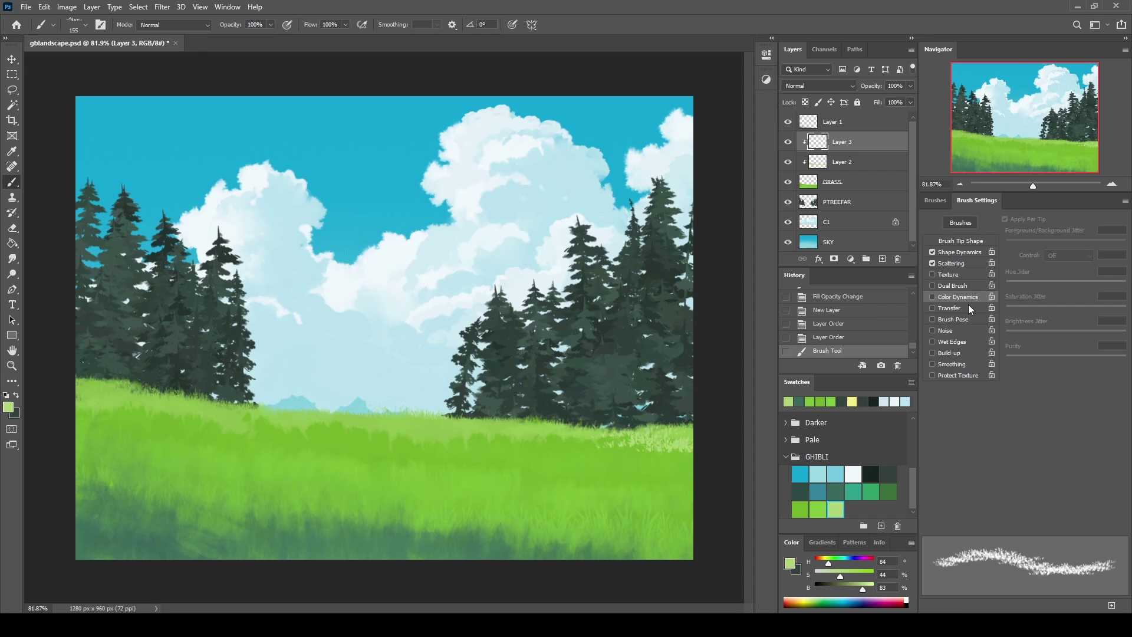
left_click(949, 308)
left_click_drag(654, 451, 507, 430)
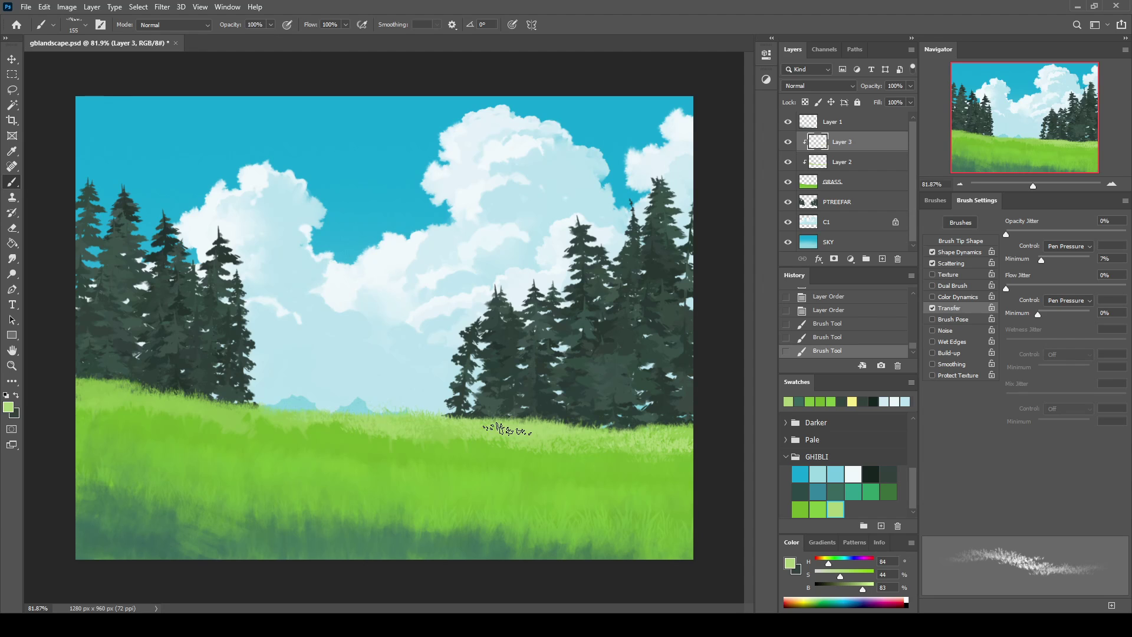
mouse_move(212, 401)
left_mouse_down()
mouse_move(117, 387)
mouse_move(283, 415)
left_mouse_up()
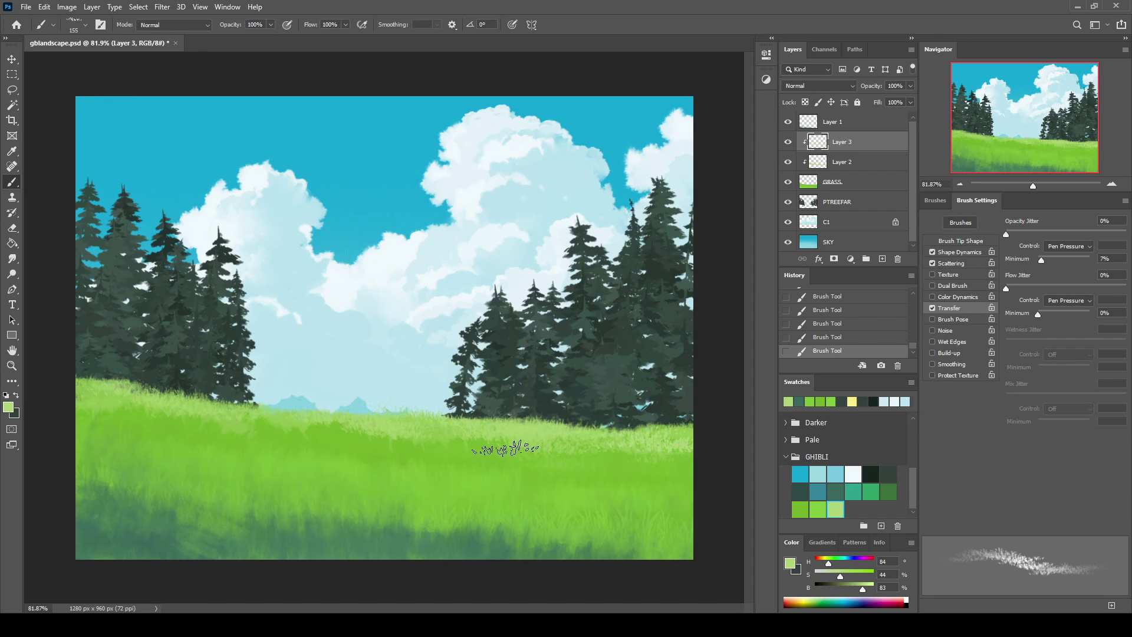
left_click(481, 452, "alt")
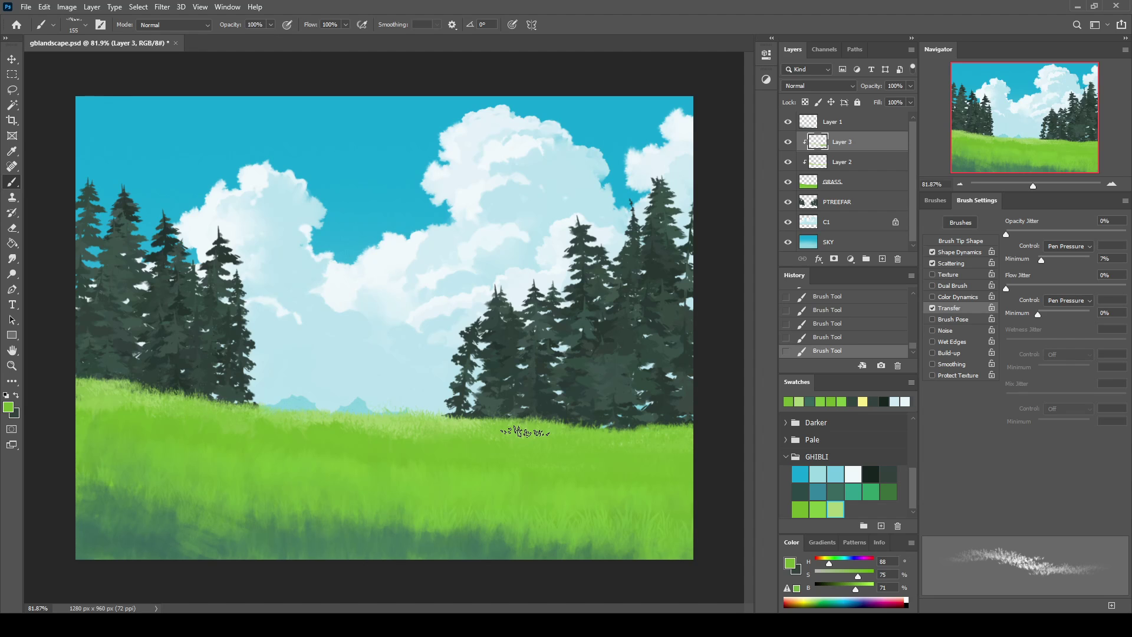
left_click(371, 430, "alt")
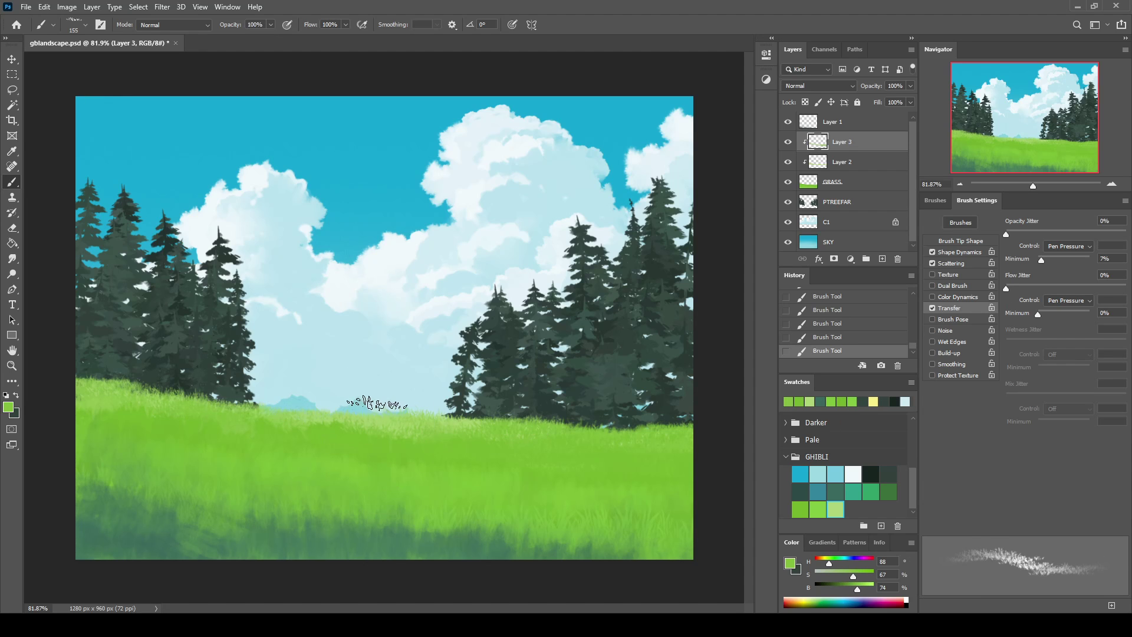
left_click(375, 422, "alt")
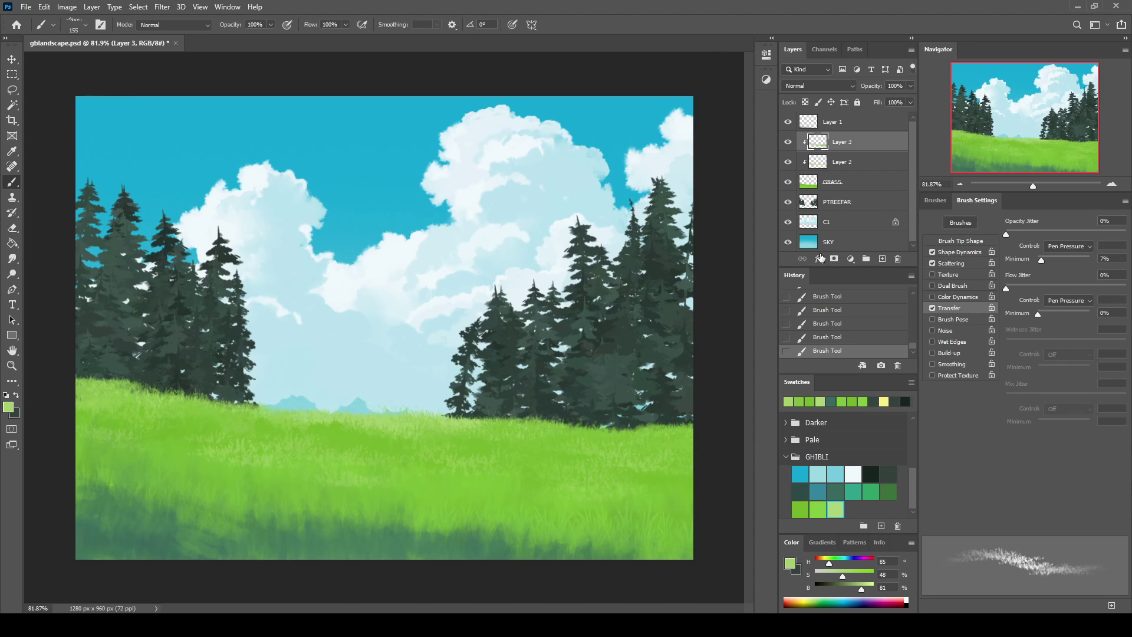
left_click(856, 164)
key("ctrl+e")
Merge the remaining grass layers and Layer 1 down into GRASS
left_click(860, 145)
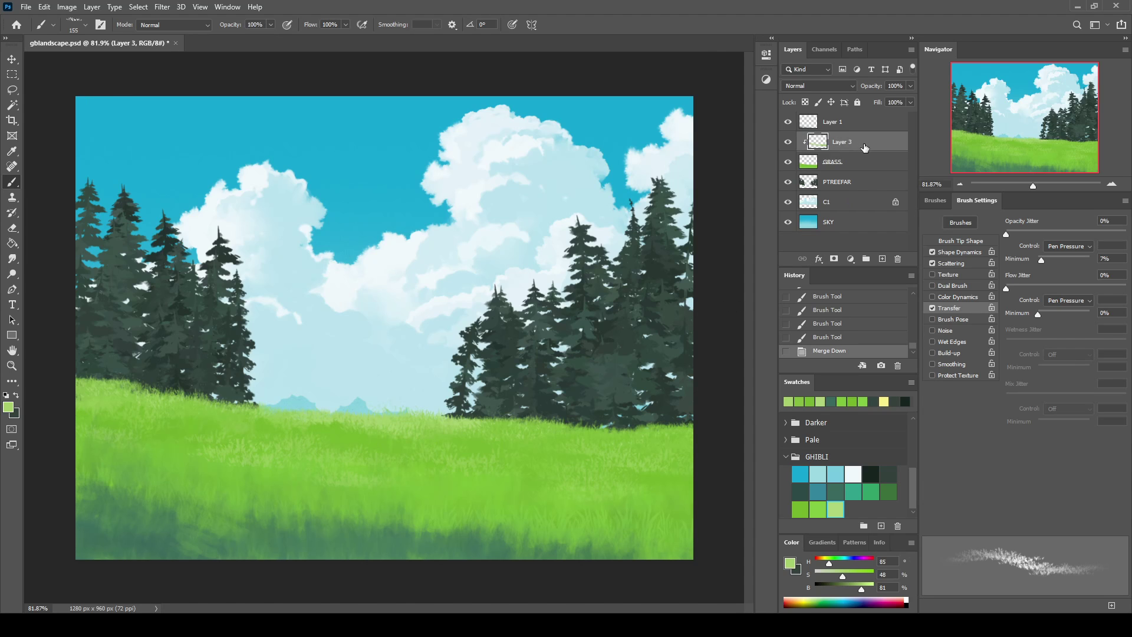
key("ctrl+e")
left_click(849, 126)
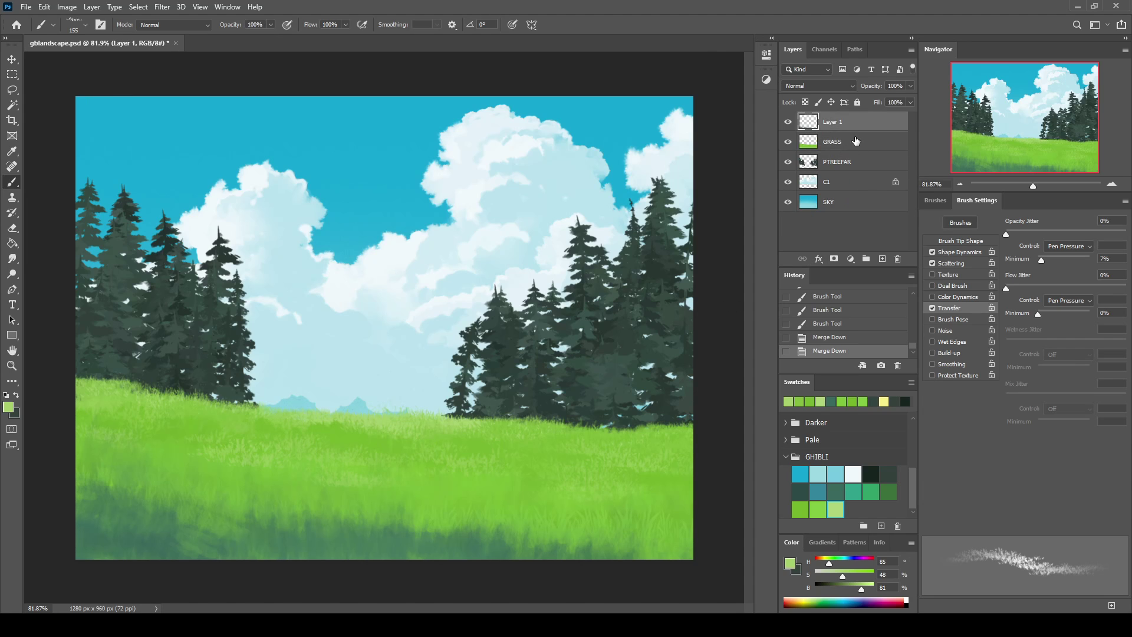
key("ctrl+e")
Try darker and lighter green grass strokes across the lower meadow, then undo them
left_click(139, 513, "alt")
left_click_drag(239, 511, 236, 494)
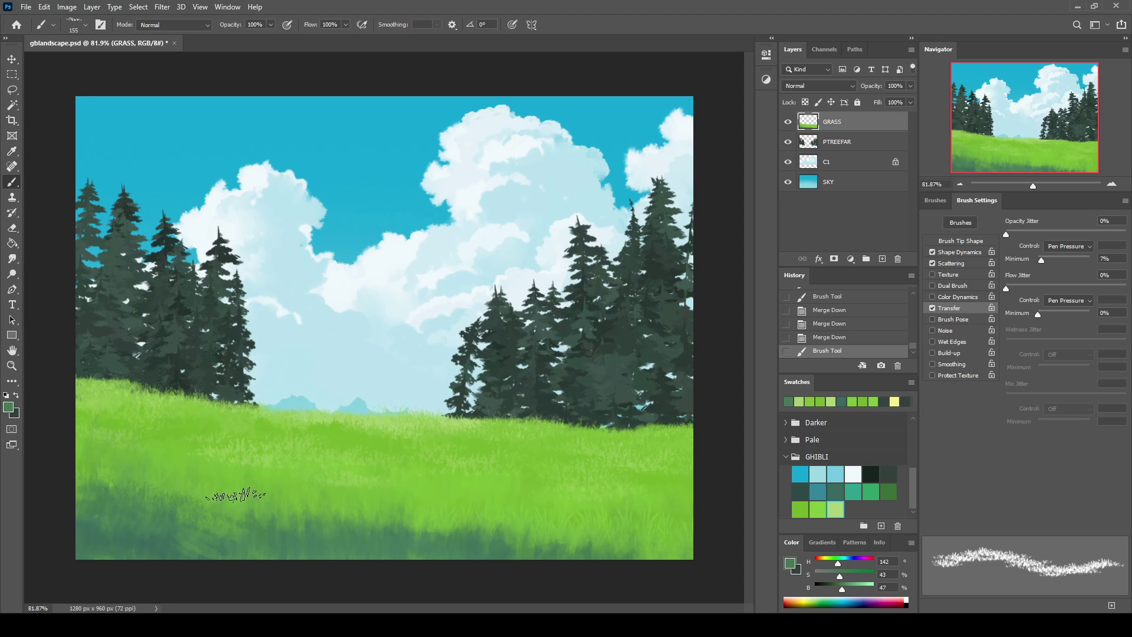
left_click(308, 495, "alt")
left_click_drag(353, 501, 413, 501)
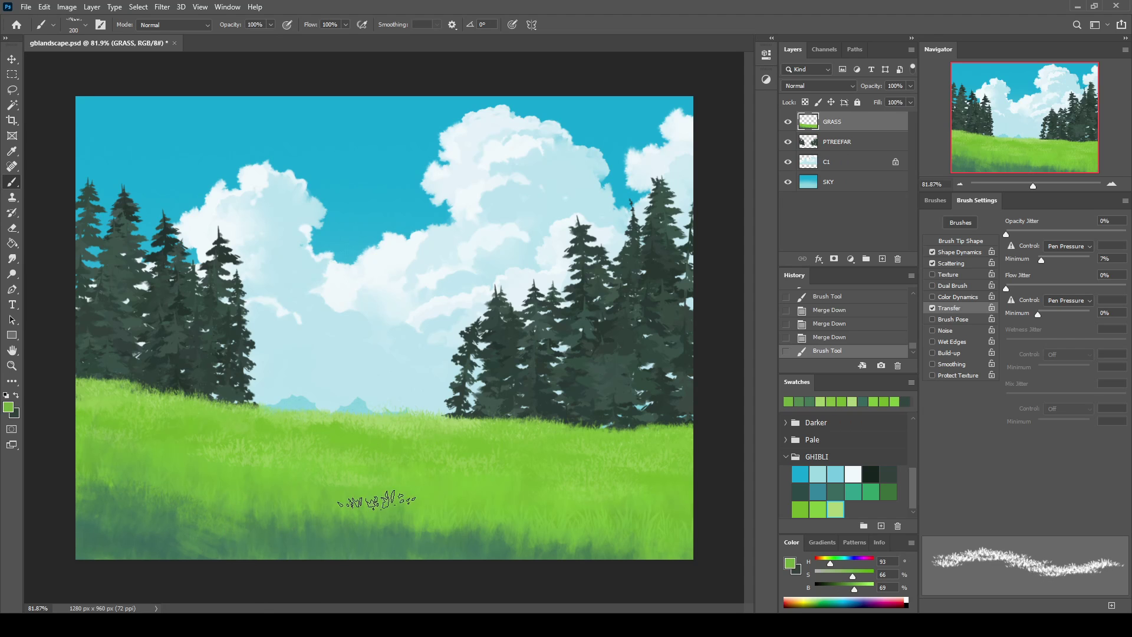
left_click_drag(480, 534, 560, 551)
mouse_move(159, 507)
left_mouse_down()
mouse_move(265, 536)
mouse_move(143, 500)
mouse_move(318, 531)
mouse_move(283, 540)
left_mouse_up()
left_click(199, 556, "alt")
key("ctrl+z")
key("ctrl+z")
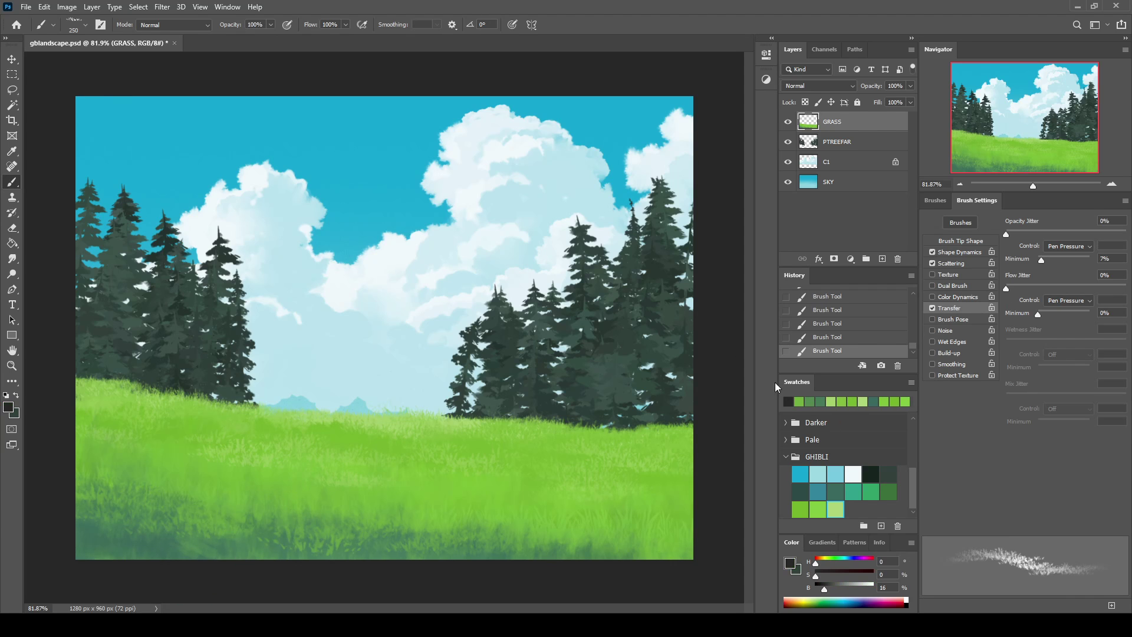
Paint dark grass with the dark green-grey GHIBLI swatch, then revert those strokes
left_click(888, 474)
mouse_move(351, 513)
left_mouse_down()
mouse_move(386, 543)
mouse_move(471, 557)
left_mouse_up()
left_click_drag(88, 507, 424, 554)
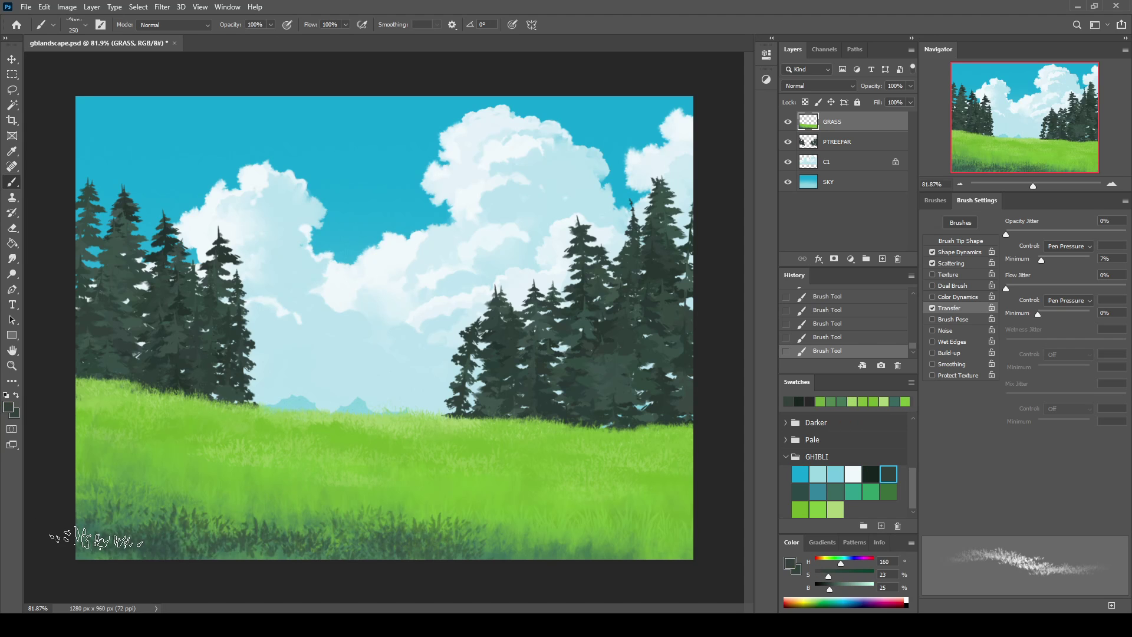
left_click_drag(76, 533, 89, 530)
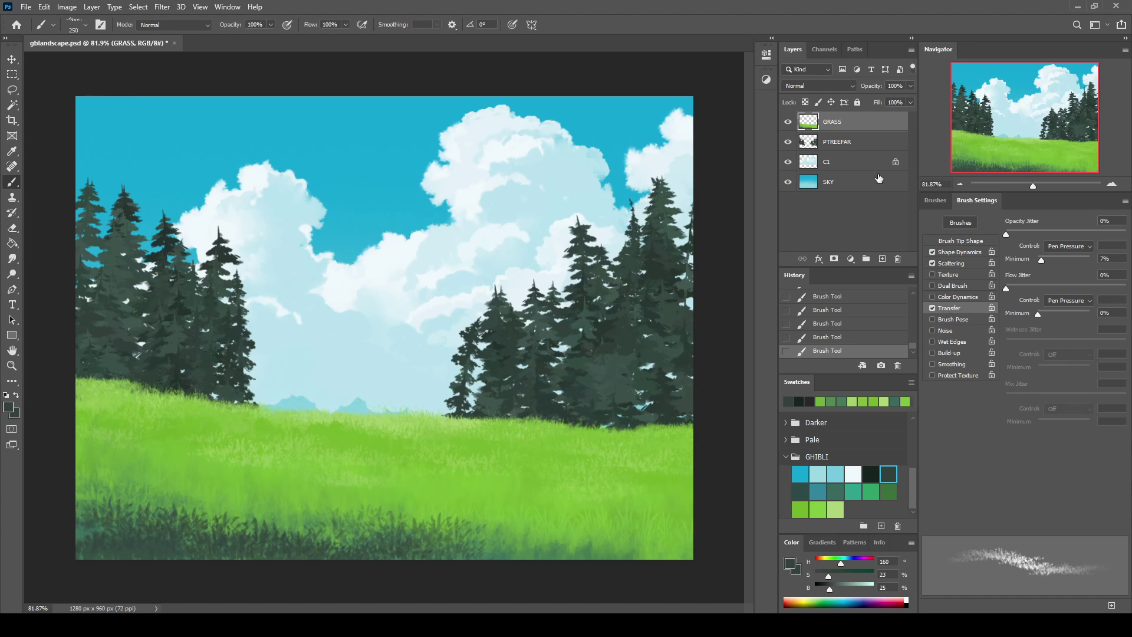
left_click(863, 301)
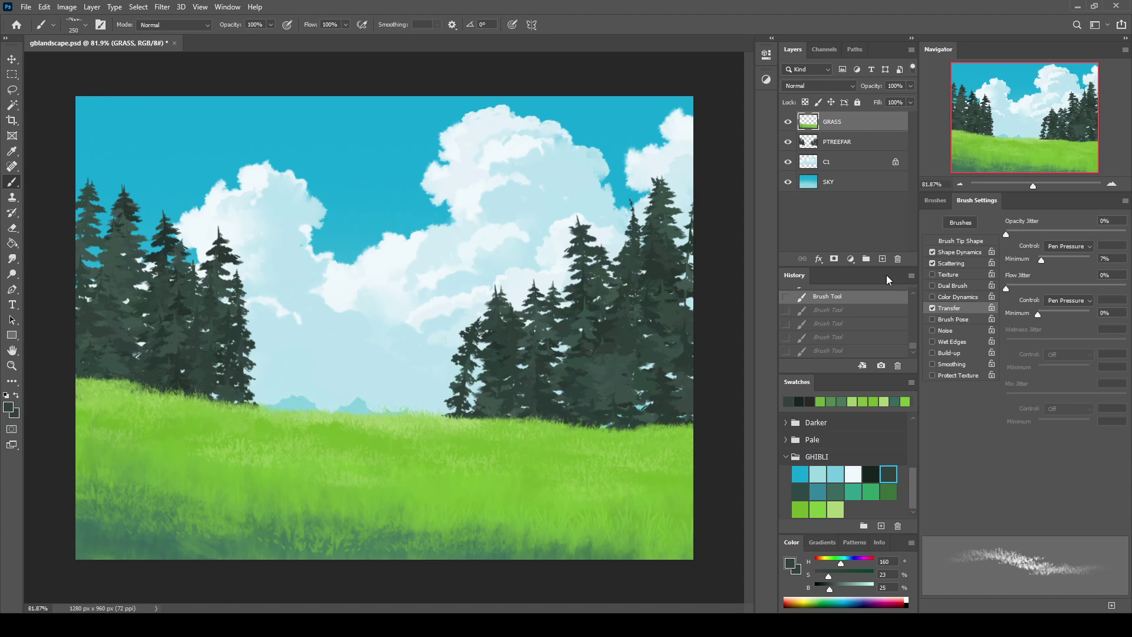
Paint dark grass along the bottom on a new layer, erase excess, and merge into GRASS
left_click(882, 258)
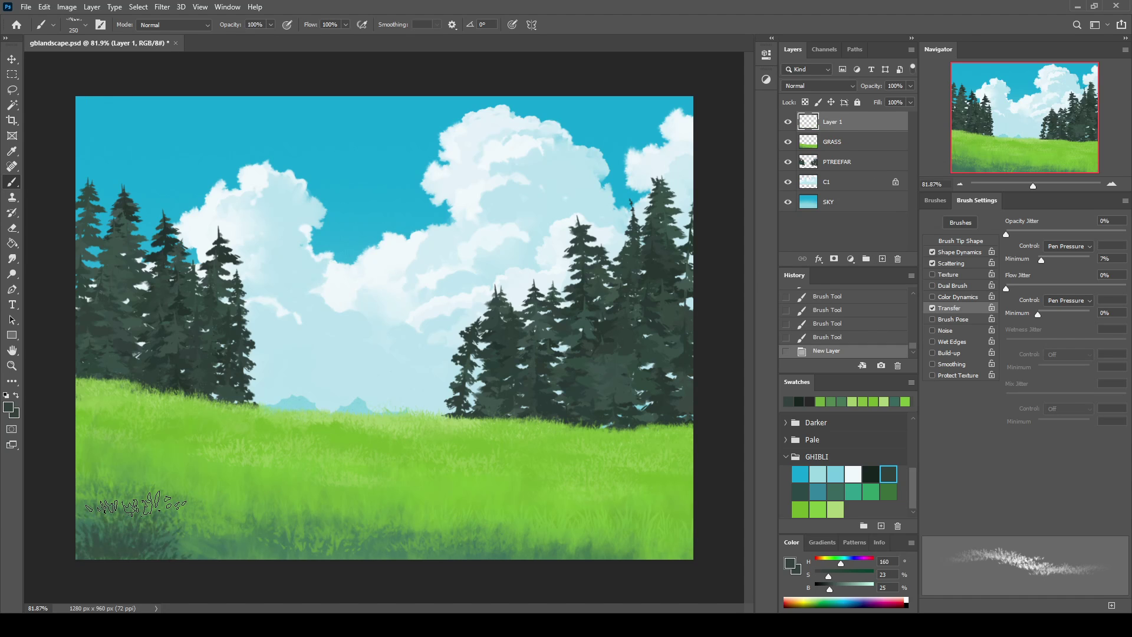
left_click_drag(136, 504, 424, 507)
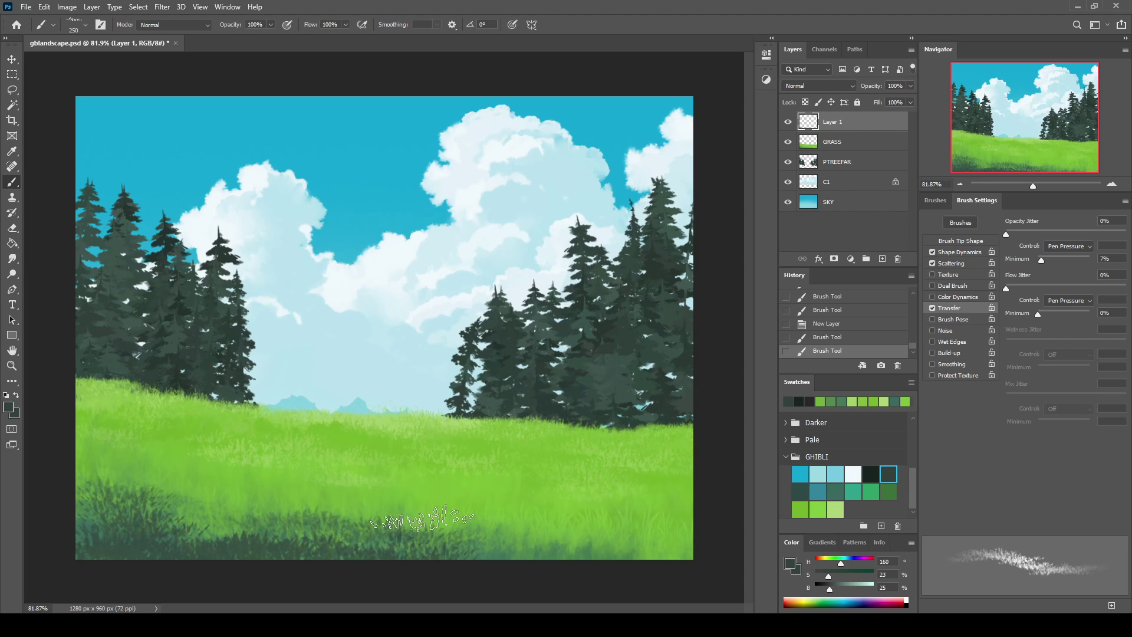
key("e")
left_click_drag(148, 498, 166, 490)
left_click_drag(443, 517, 383, 507)
left_click_drag(365, 501, 321, 492)
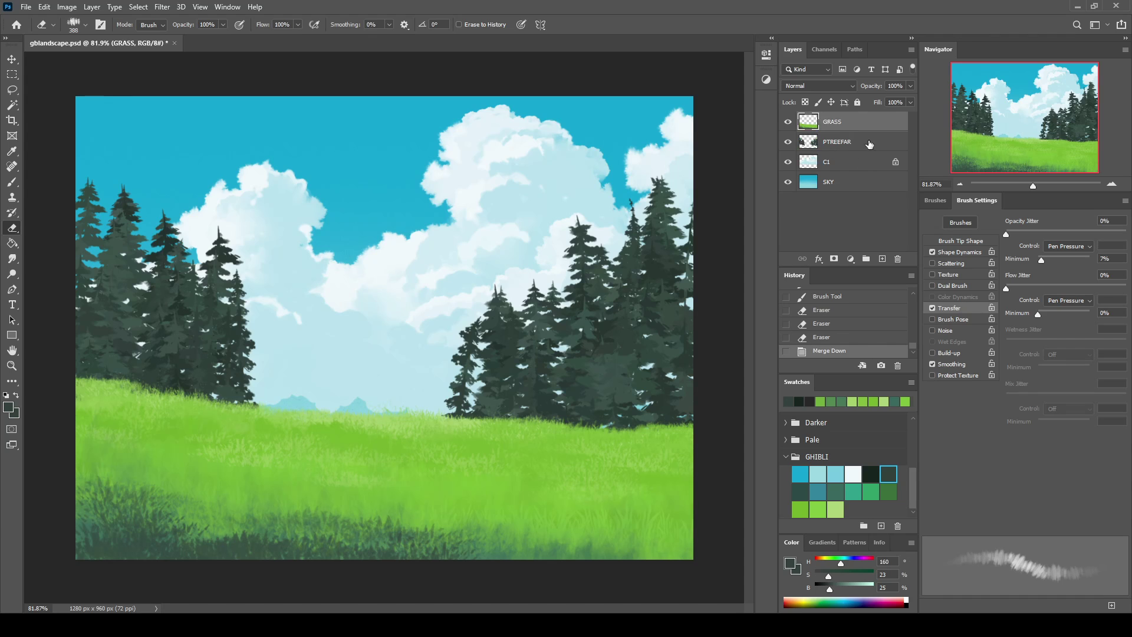
key("ctrl+e")
key("ctrl+alt+shift+n")
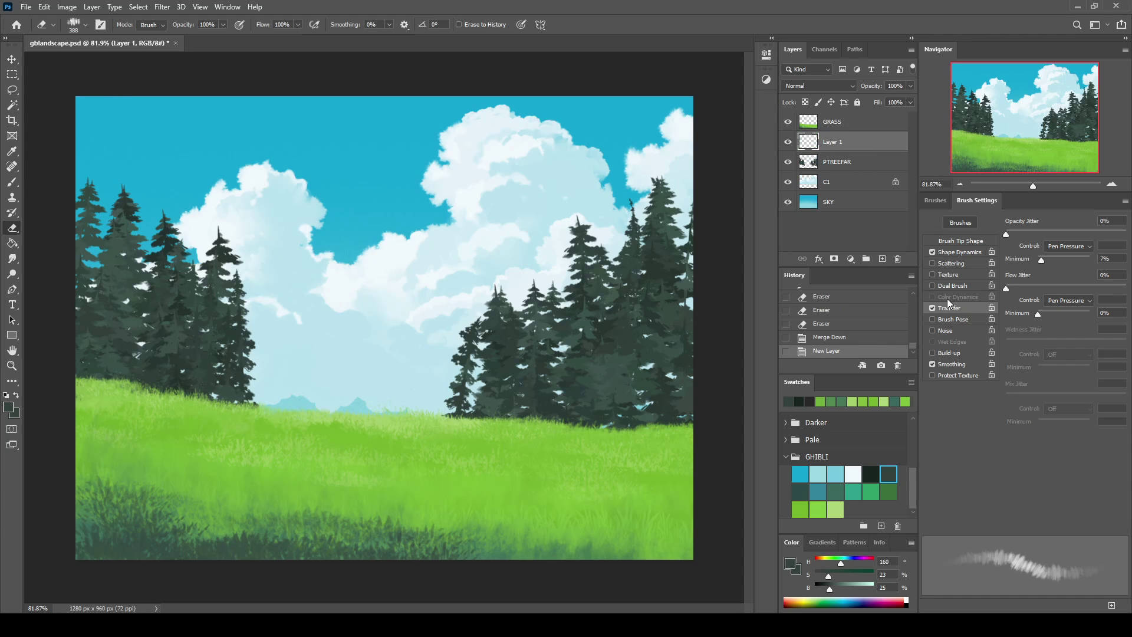
Clip the new layer to PTREEFAR and paint teal haze over both pine groups' bases
key("ctrl+alt+g")
key("b")
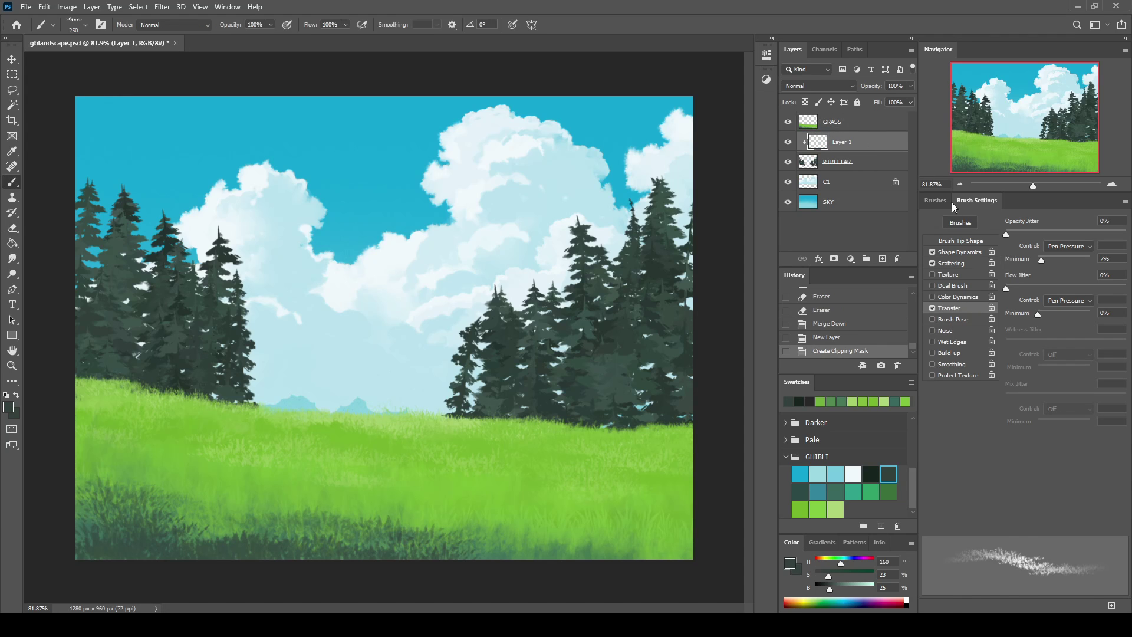
left_click(947, 201)
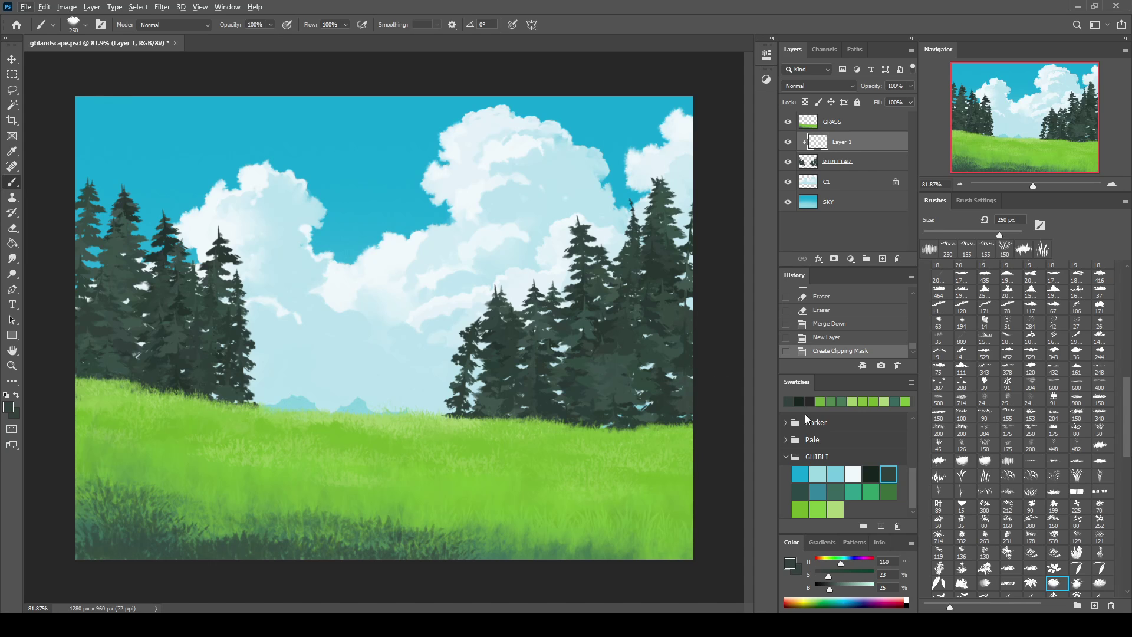
left_click(818, 492)
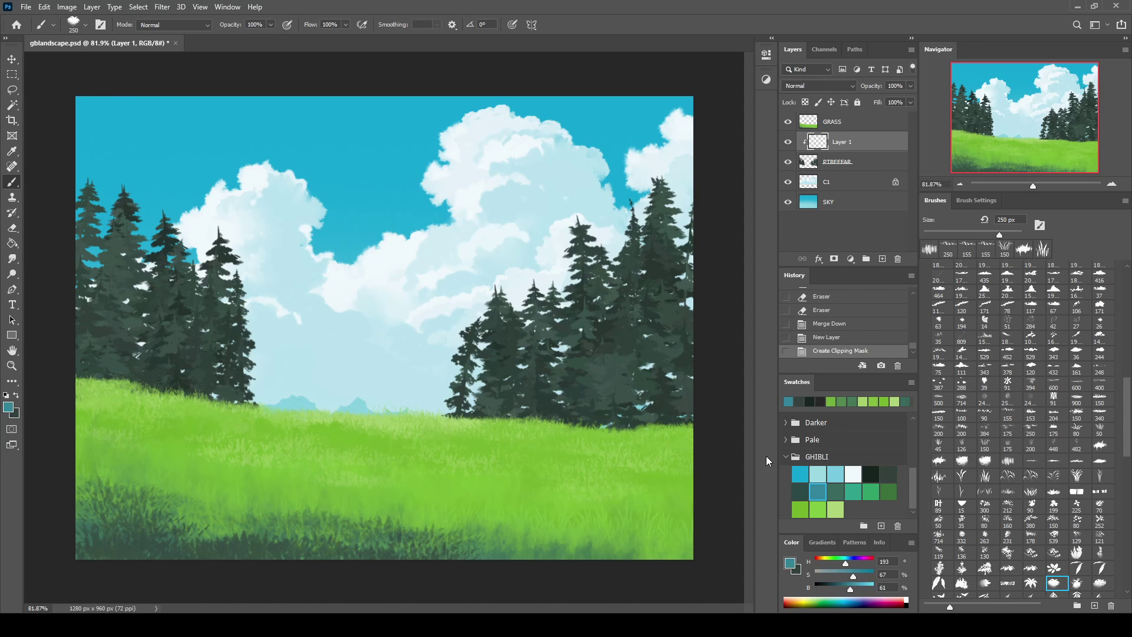
mouse_move(667, 415)
left_mouse_down()
mouse_move(707, 381)
mouse_move(566, 389)
mouse_move(660, 354)
left_mouse_up()
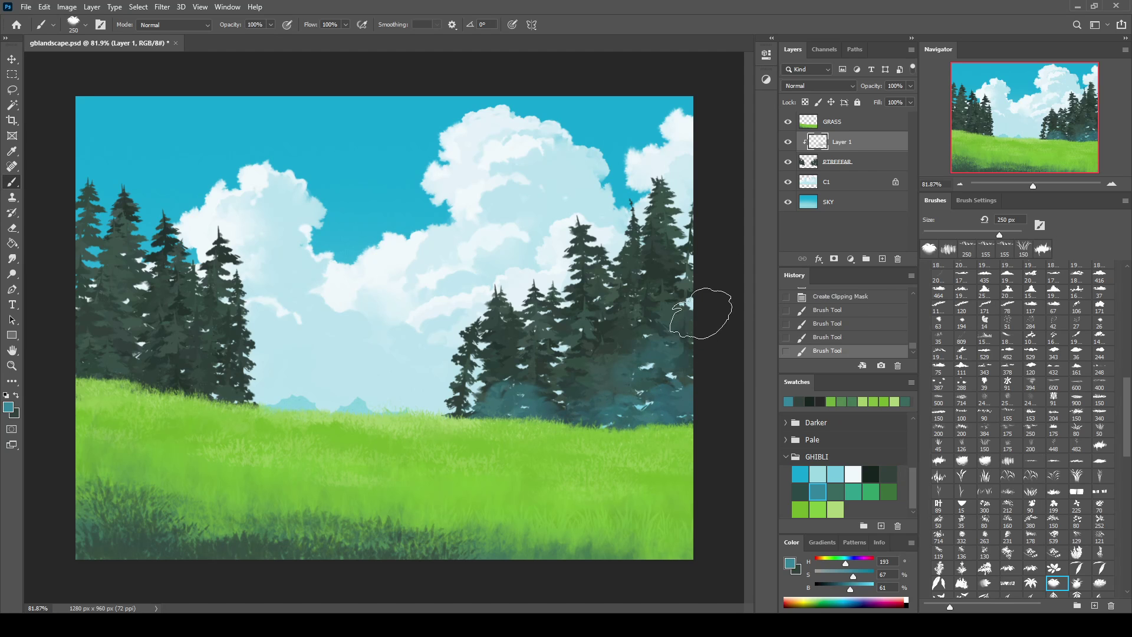
left_click_drag(187, 362, 253, 392)
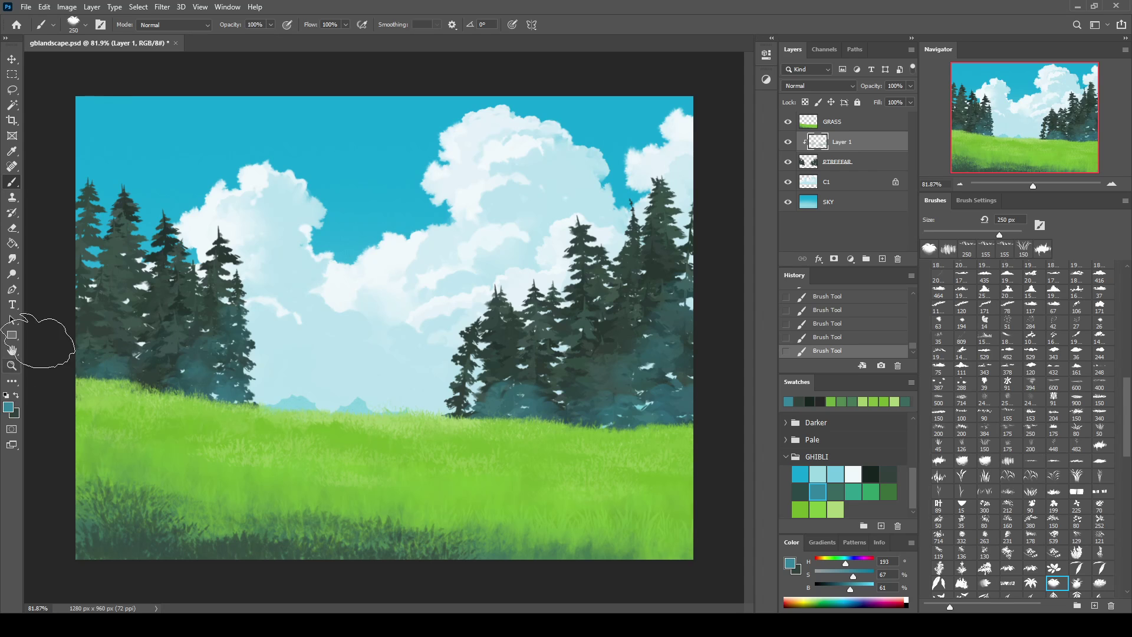
Lower the haze fill to about 43%, add faint strokes, and merge into PTREEFAR
left_click_drag(909, 103, 878, 115)
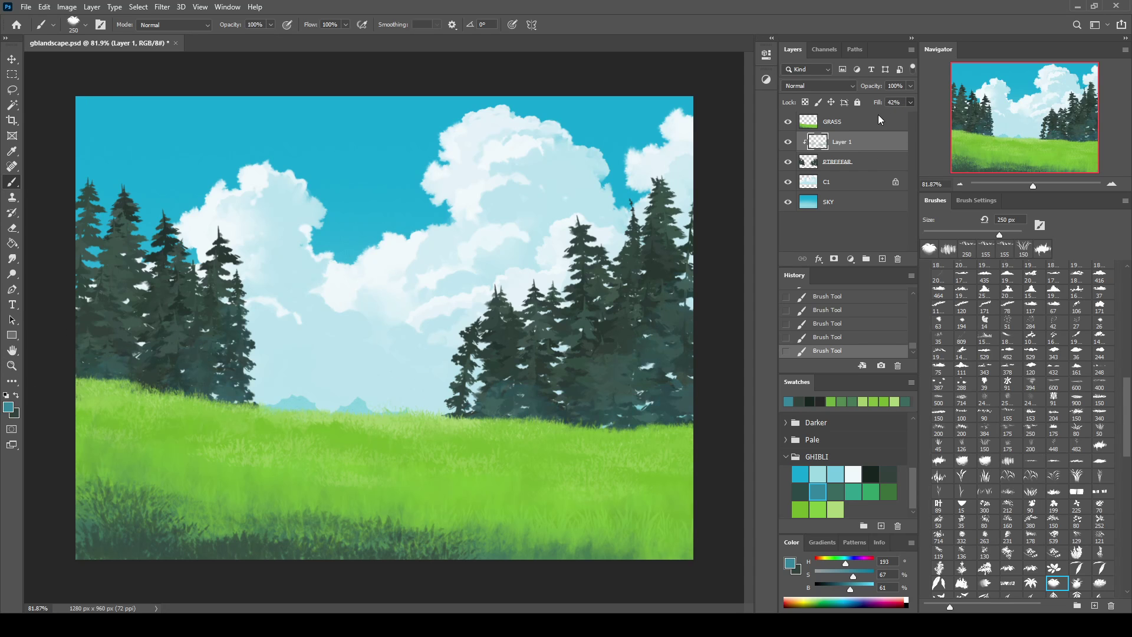
left_click_drag(594, 391, 682, 366)
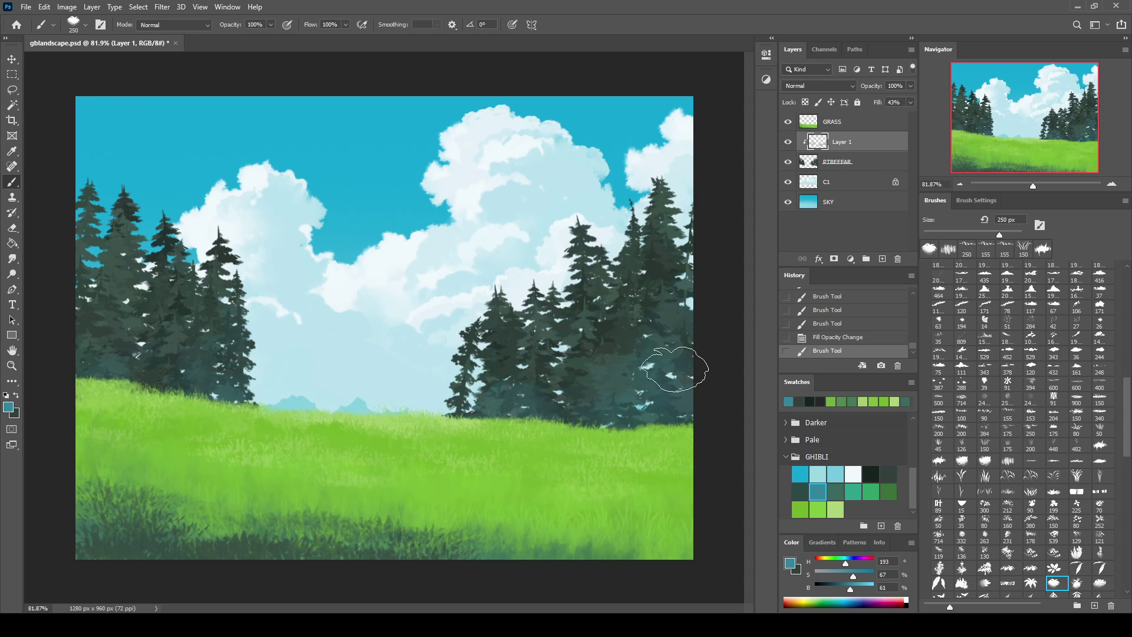
left_click_drag(177, 379, 113, 382)
left_click(113, 382)
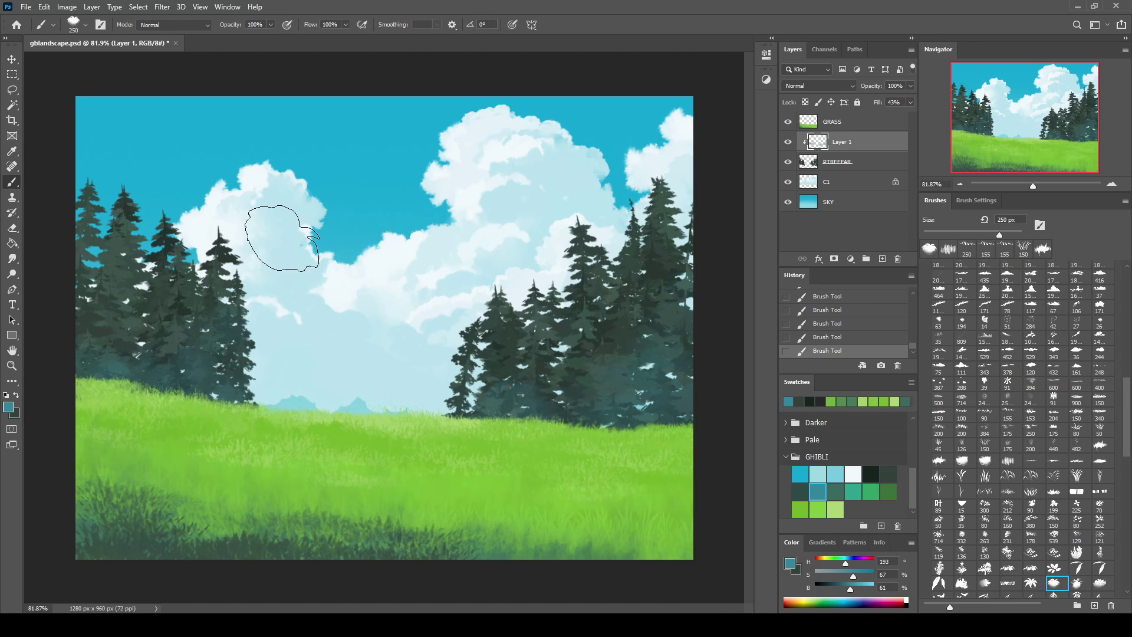
key("ctrl+e")
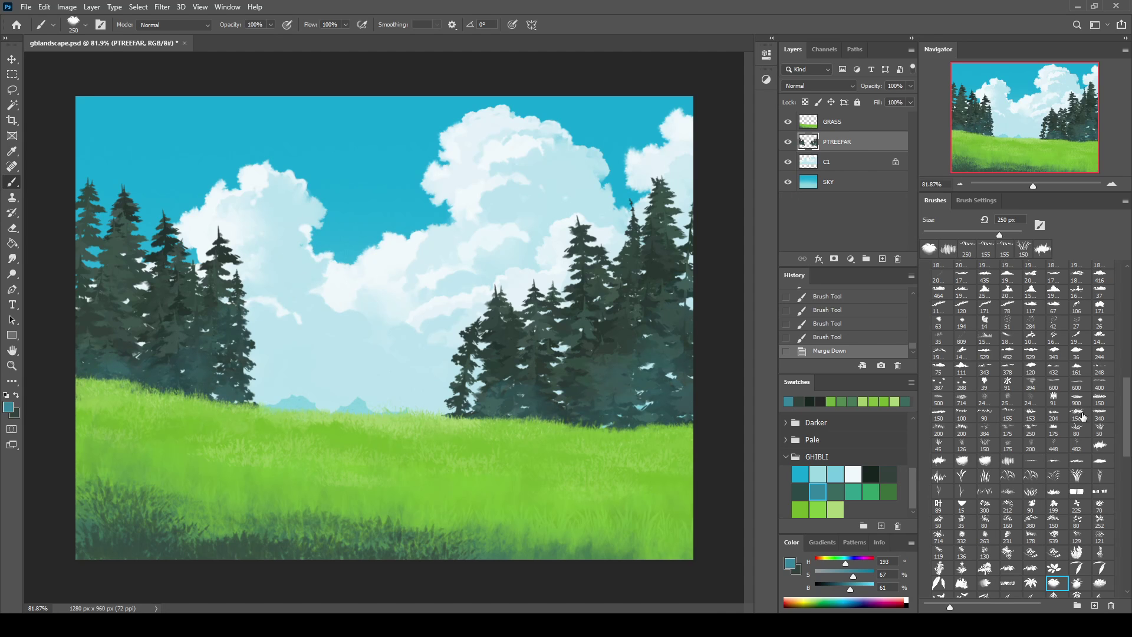
scroll(1126, 424, "up", 5)
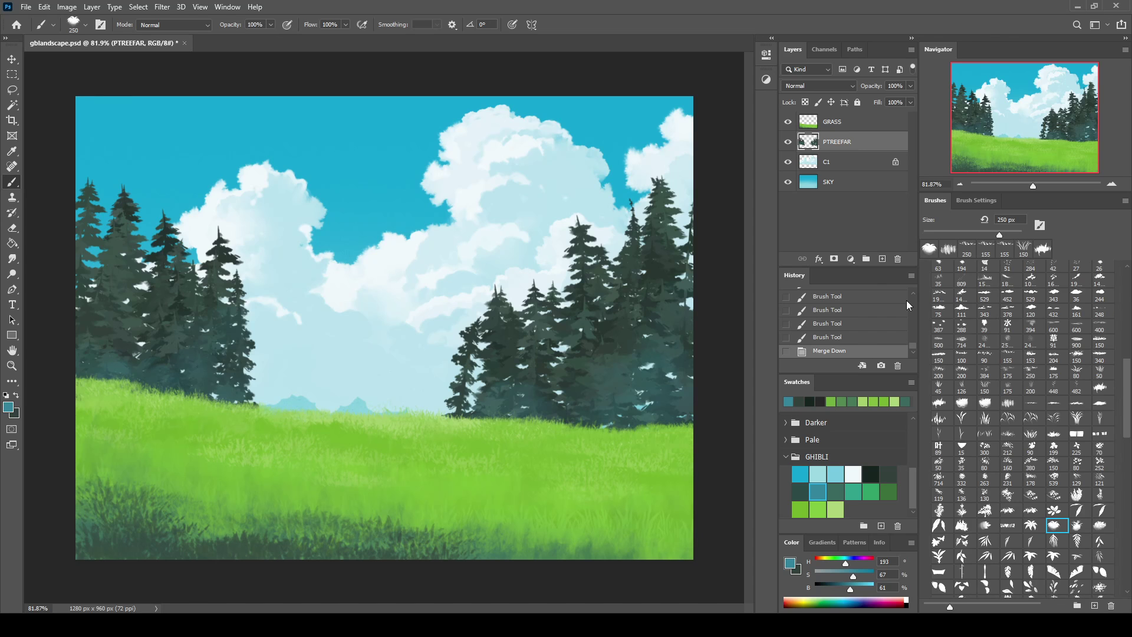
Stamp dark pines sampled from the trees into both groups, merging them into PTREEFAR
key("ctrl+shift+alt+n")
left_click_drag(1127, 416, 1128, 493)
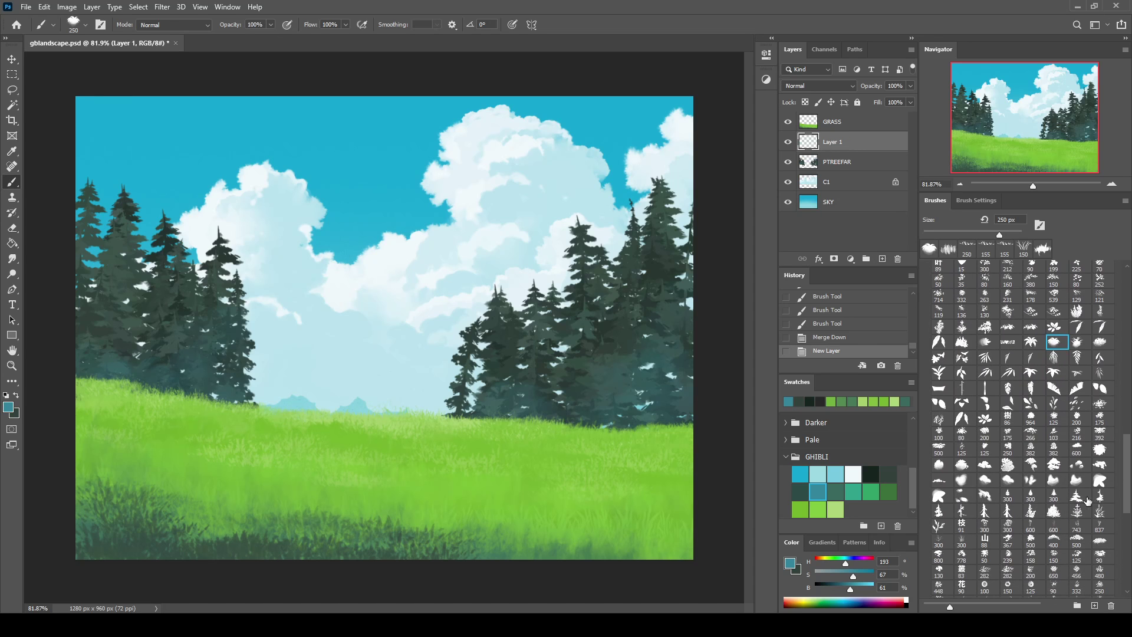
left_click(495, 348, "alt")
left_click(476, 367)
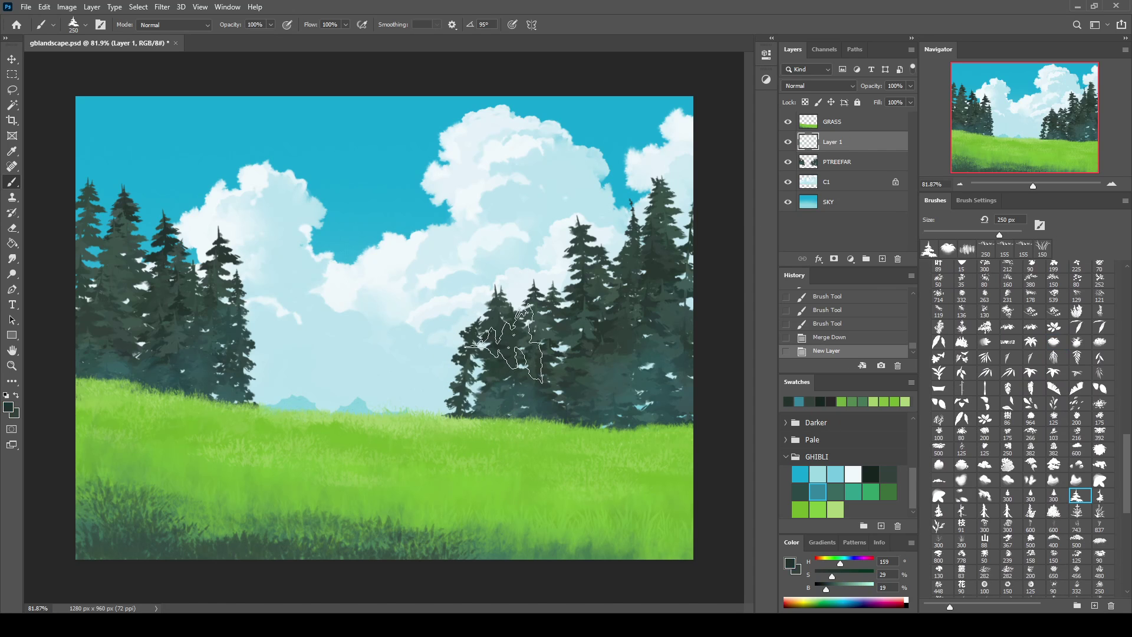
left_click(481, 380, "alt")
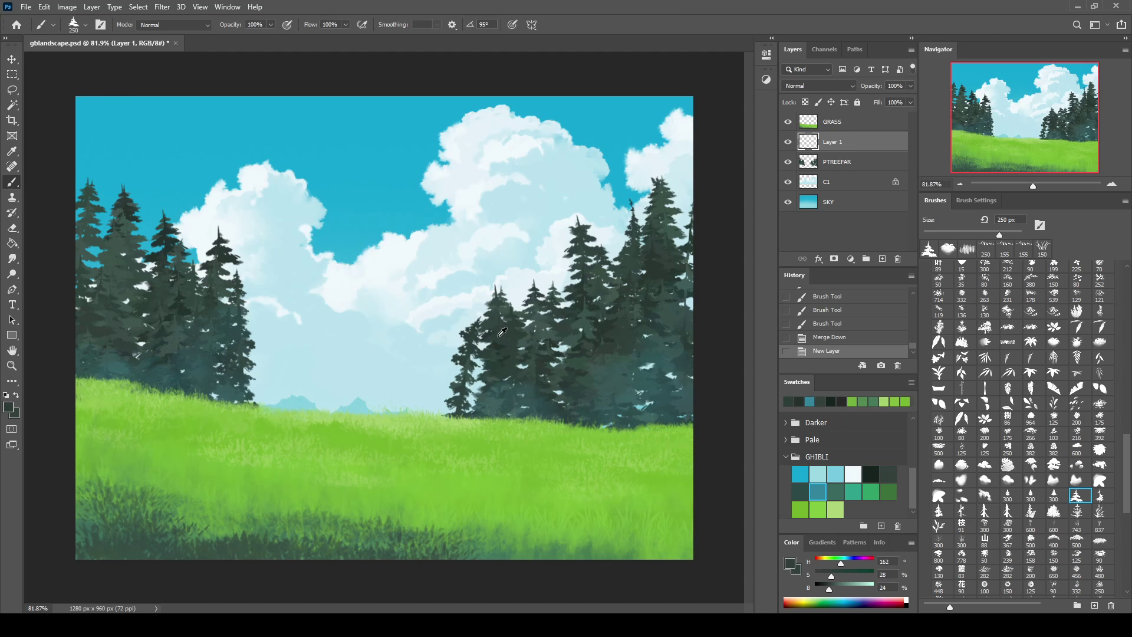
left_click(470, 383)
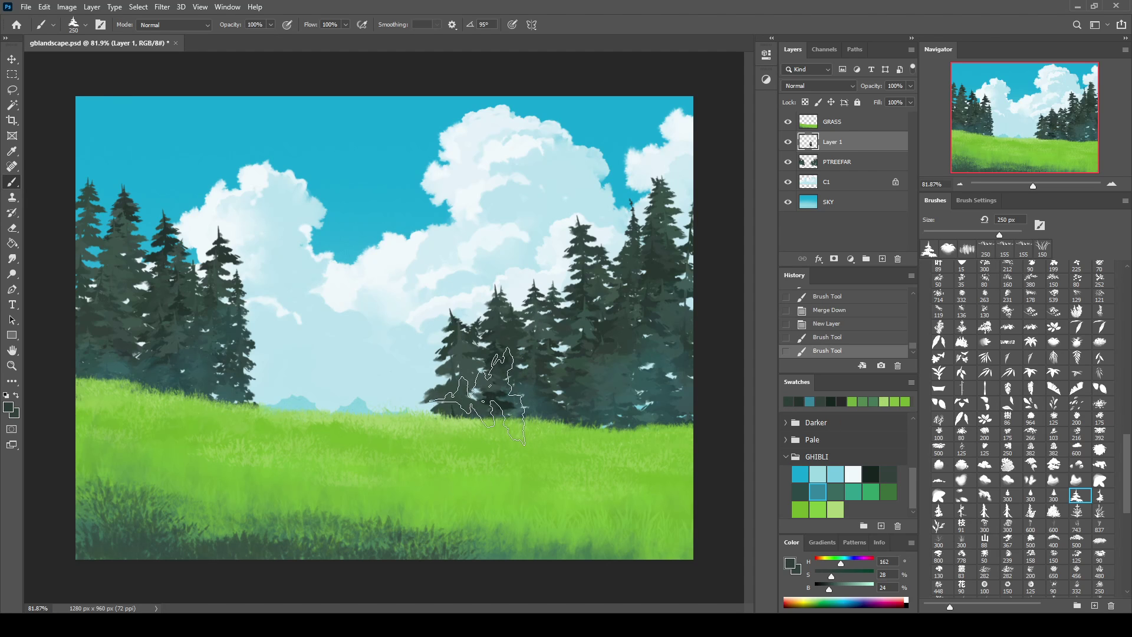
left_click(641, 380)
left_click(684, 360)
left_click(103, 283)
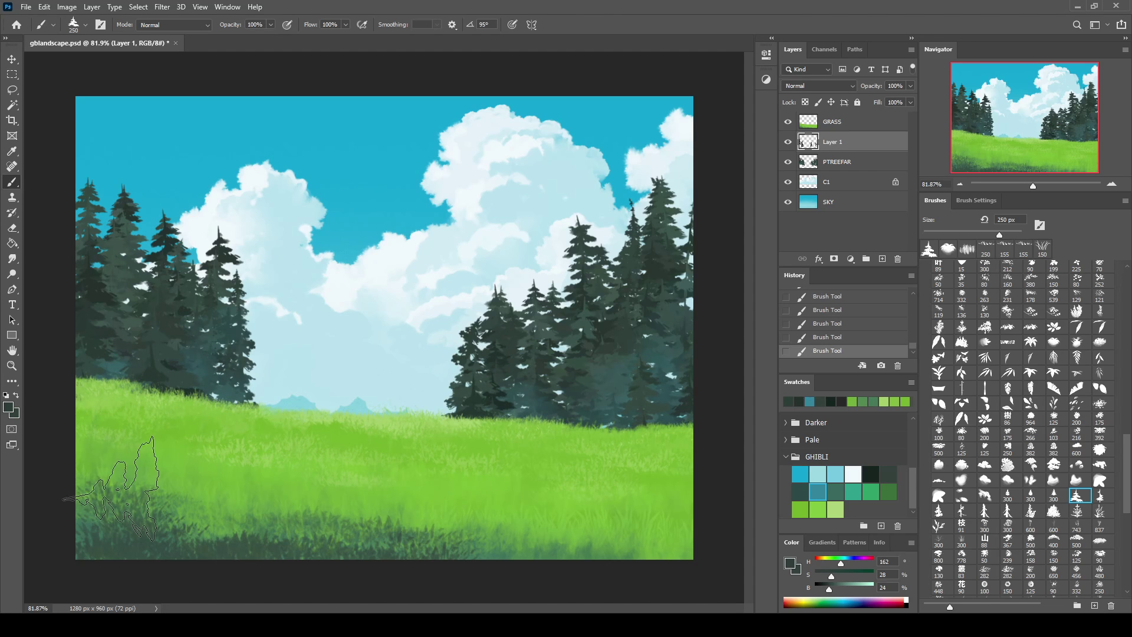
key("ctrl+e")
left_click(631, 401)
left_click(695, 280)
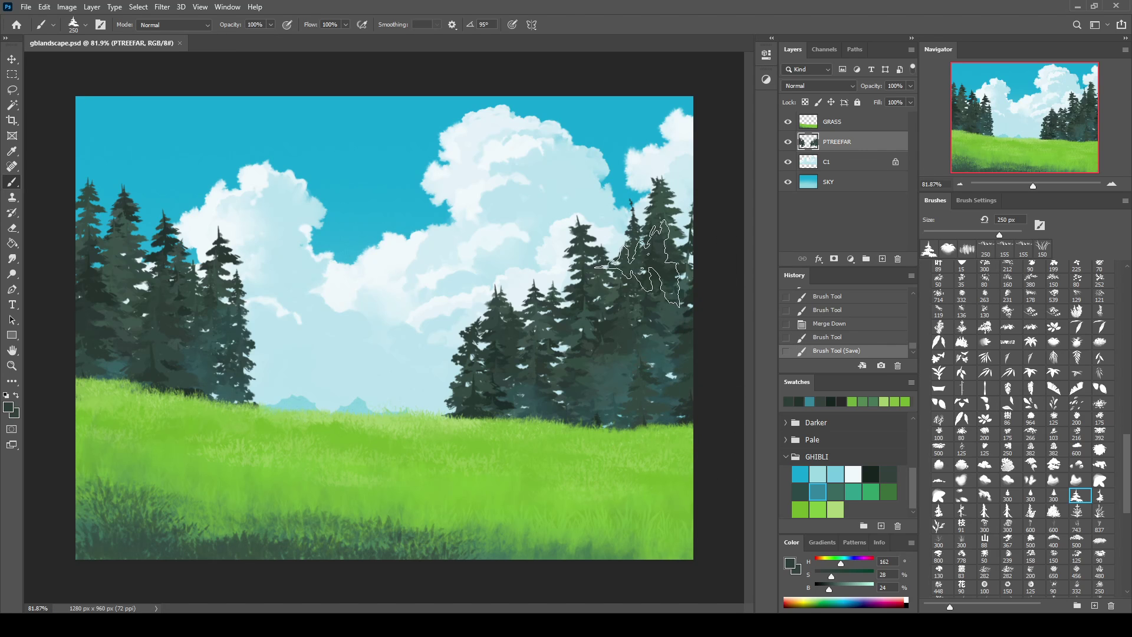
On a new layer above C1, stamp extra pines into the left and right tree lines
left_click(847, 165)
left_click(882, 258)
left_click(281, 418)
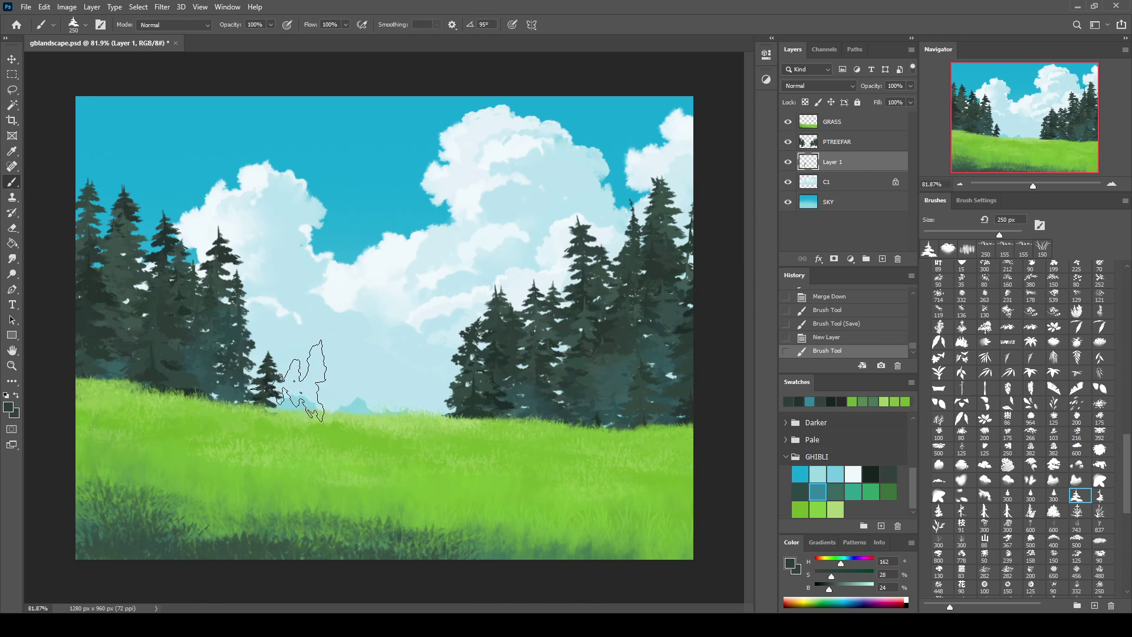
key("bracketleft")
key("bracketleft")
left_click(269, 368)
left_click(448, 363)
left_click(554, 289)
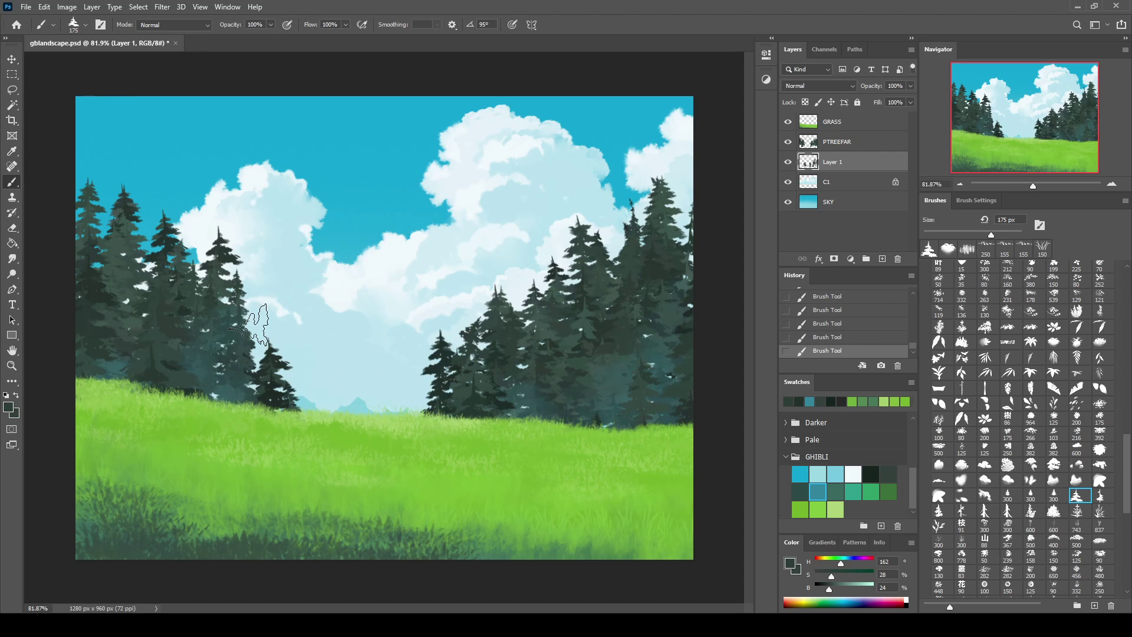
left_click(253, 324)
left_click(277, 354)
left_click(318, 377)
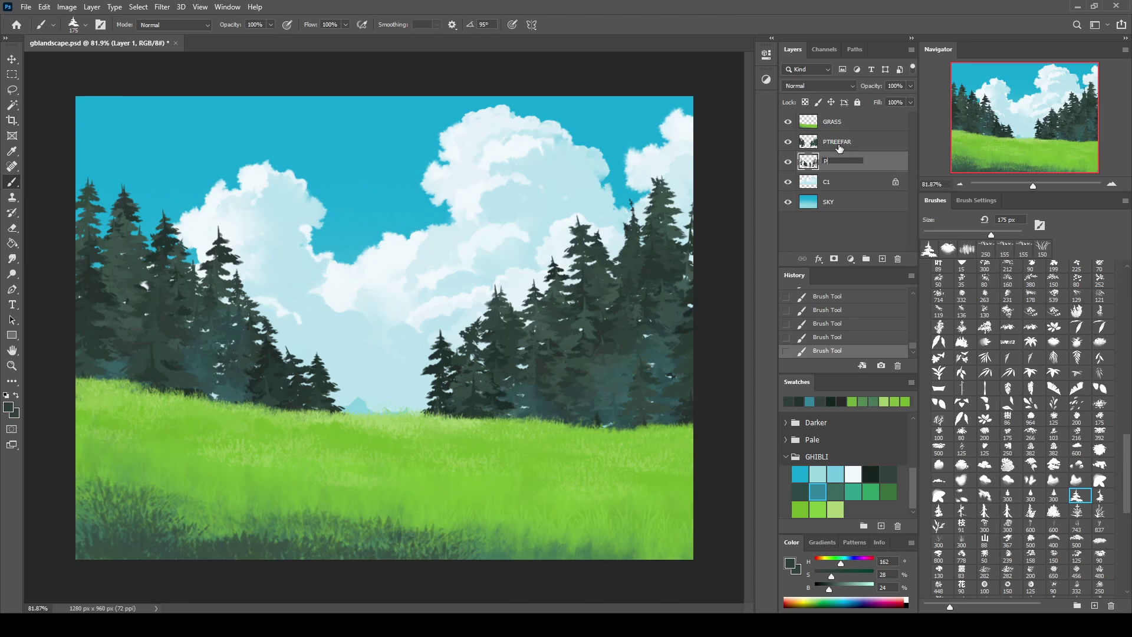
Name the tree layers PTF2 and PTF1
key("Return")
double_click(839, 142)
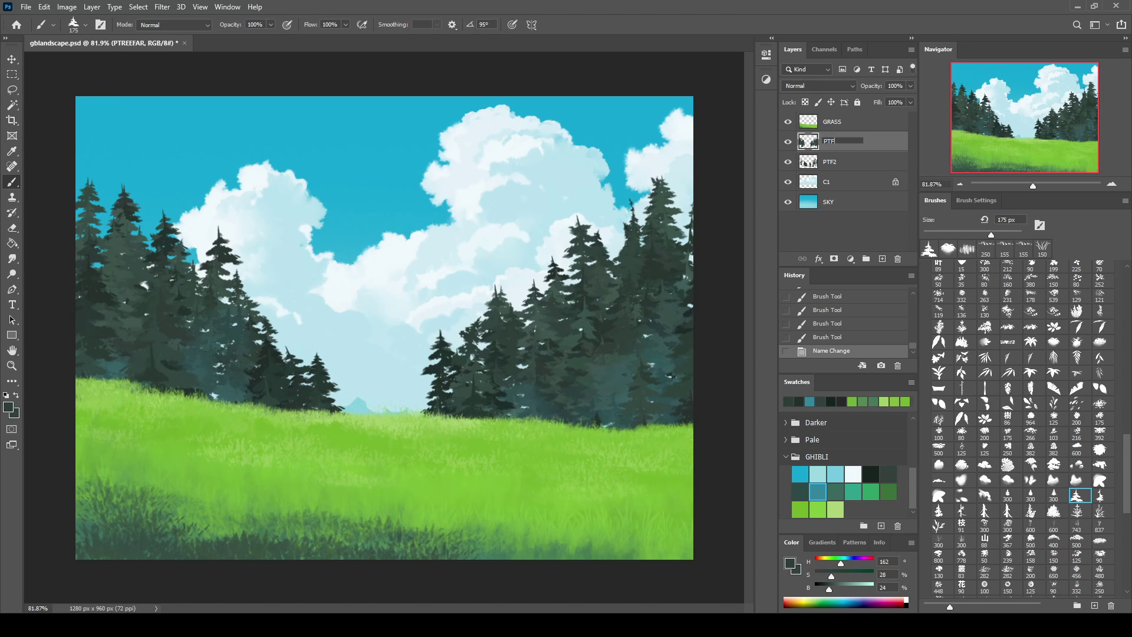
type("1")
key("Return")
Brush misty light blue over the back pines on a layer clipped to PTF2
left_click(850, 161)
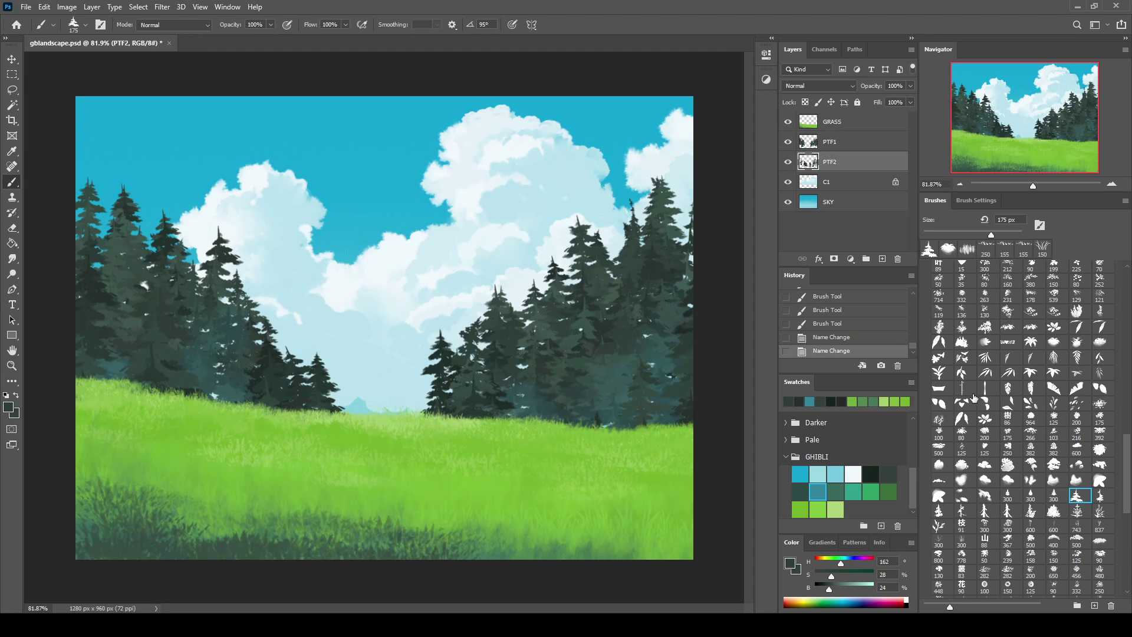
left_click(381, 390, "alt")
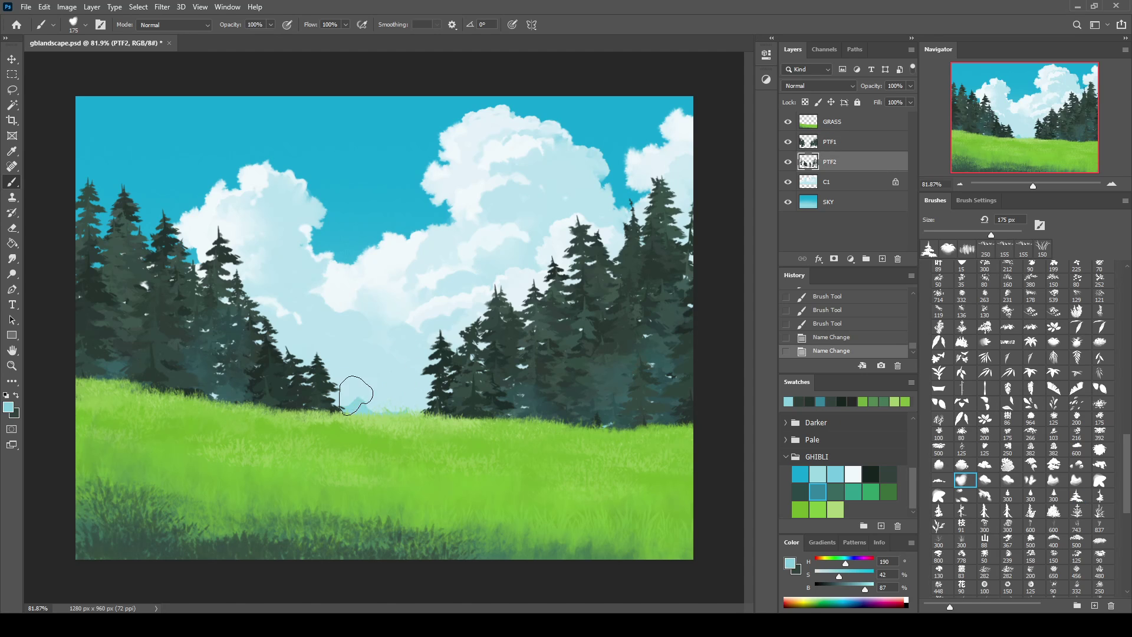
left_click(880, 259)
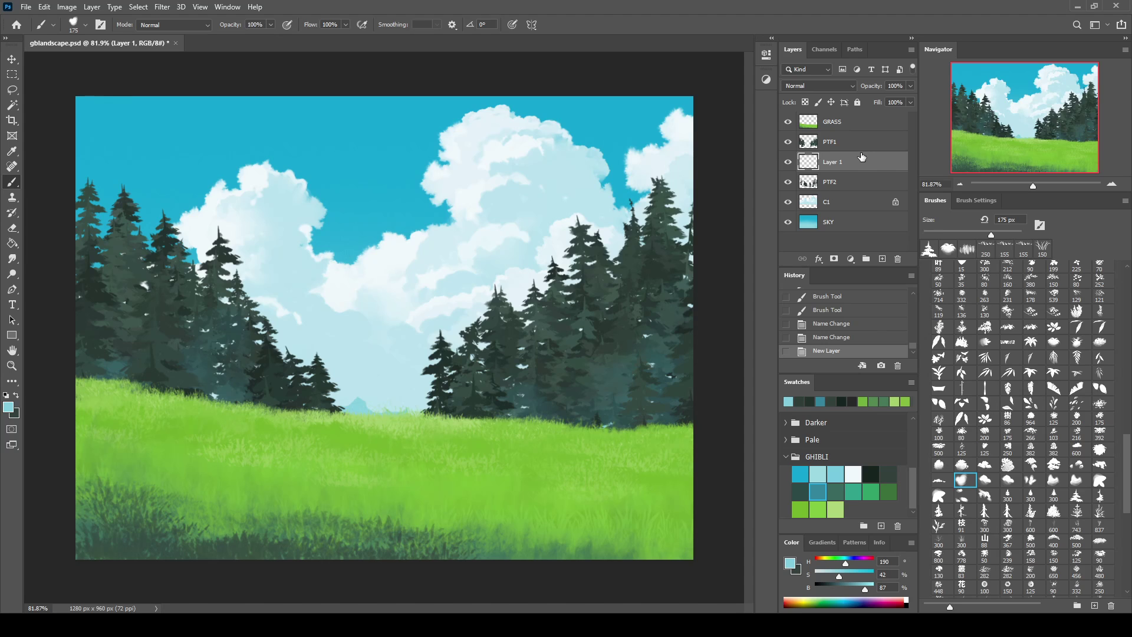
key("ctrl+alt+g")
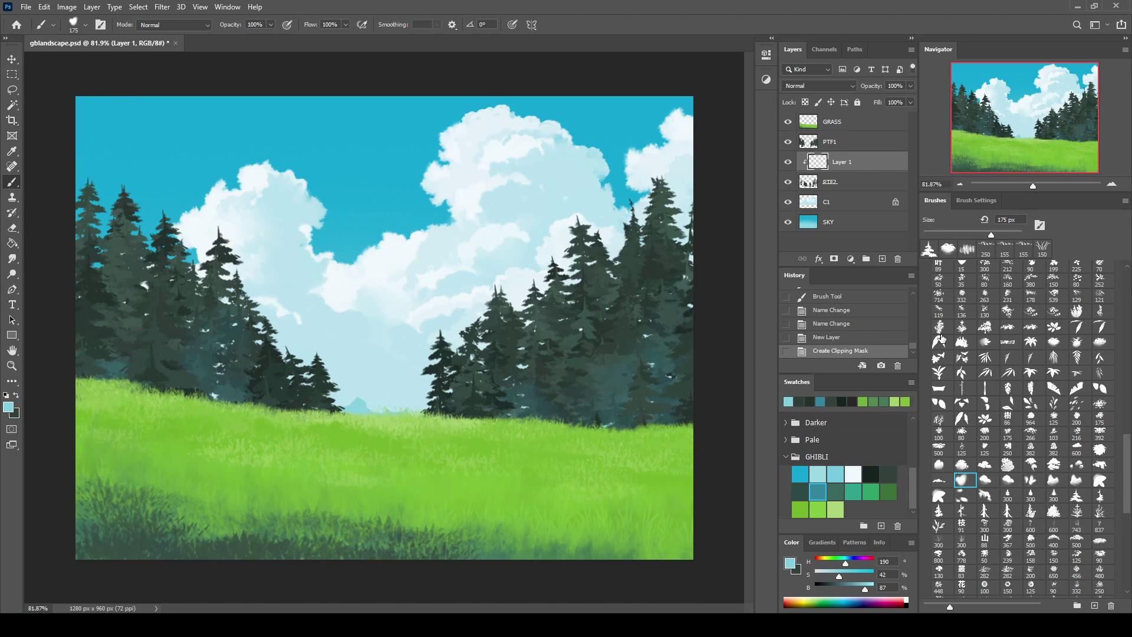
left_click_drag(268, 348, 322, 386)
left_click(301, 194, "alt")
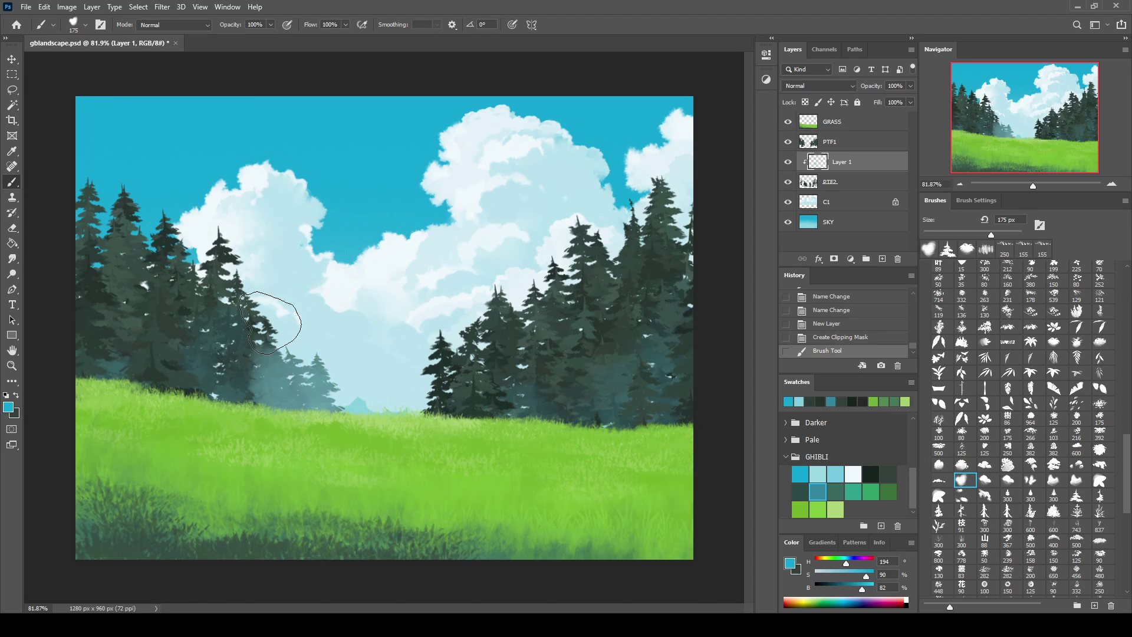
left_click_drag(443, 377, 460, 322)
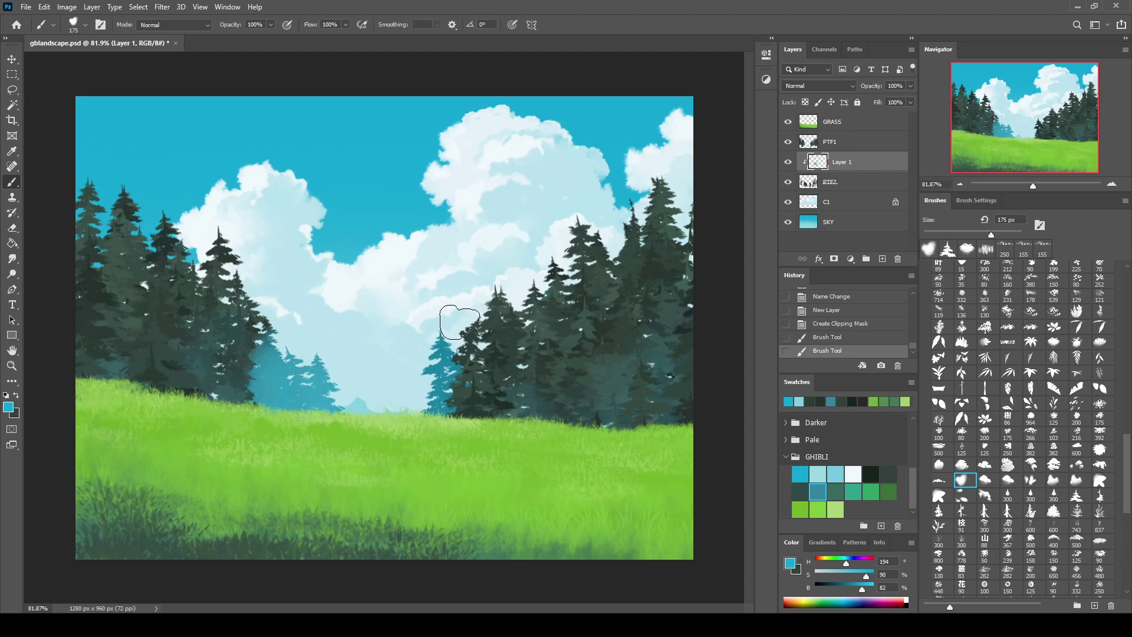
left_click_drag(263, 328, 266, 341)
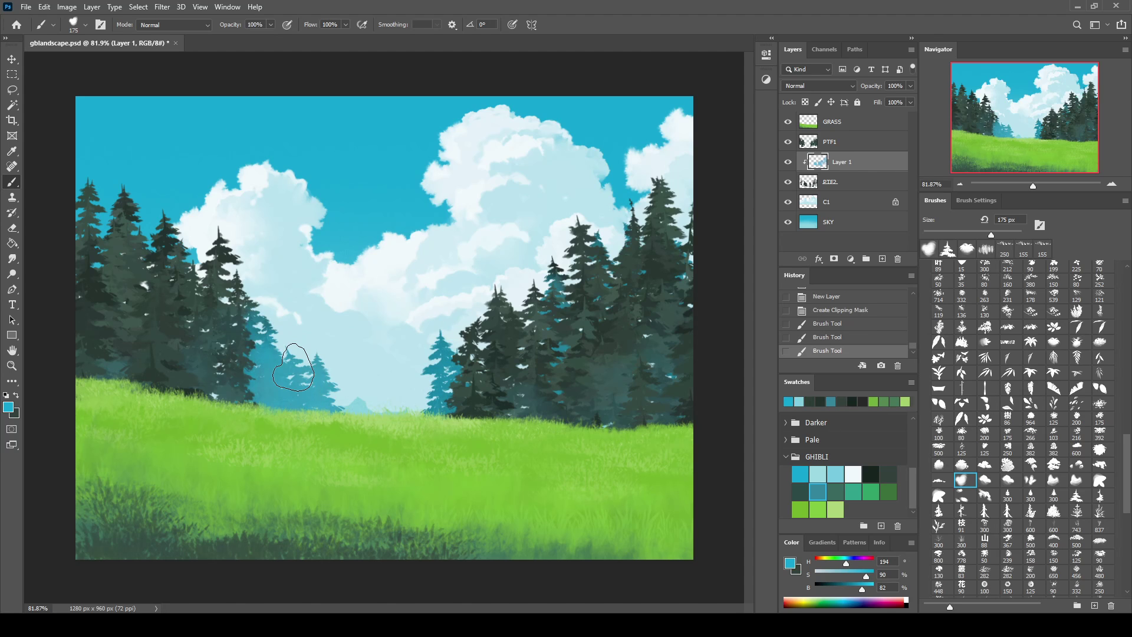
left_click(293, 366)
left_click(220, 352)
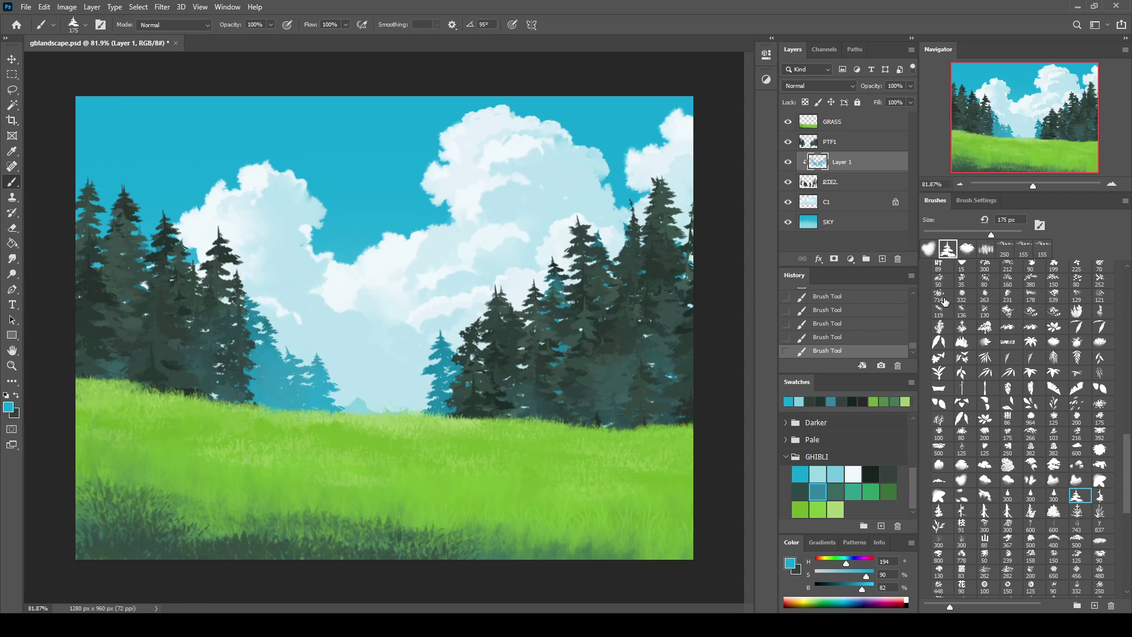
Fade the haze fill to 43%, merge it into PTF2, and stamp two teal pines
left_click_drag(910, 102, 881, 120)
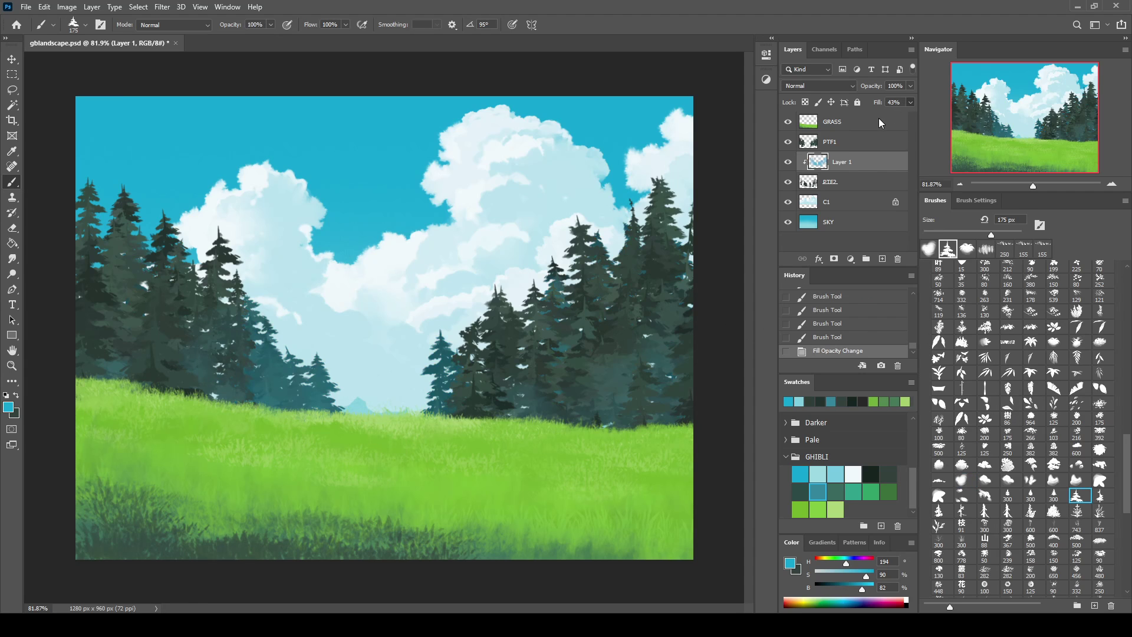
left_click(447, 360, "alt")
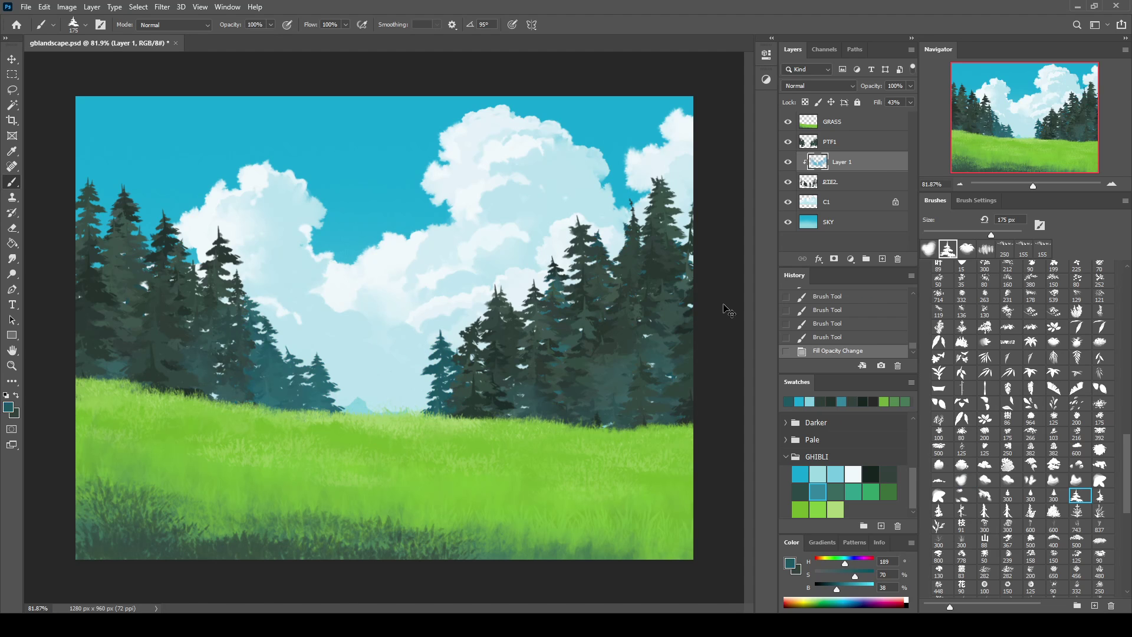
key("ctrl+e")
left_click(189, 235)
left_click(181, 311)
Stamp two more teal pines into the PTF2 back row, then select the SKY layer
left_click(117, 238)
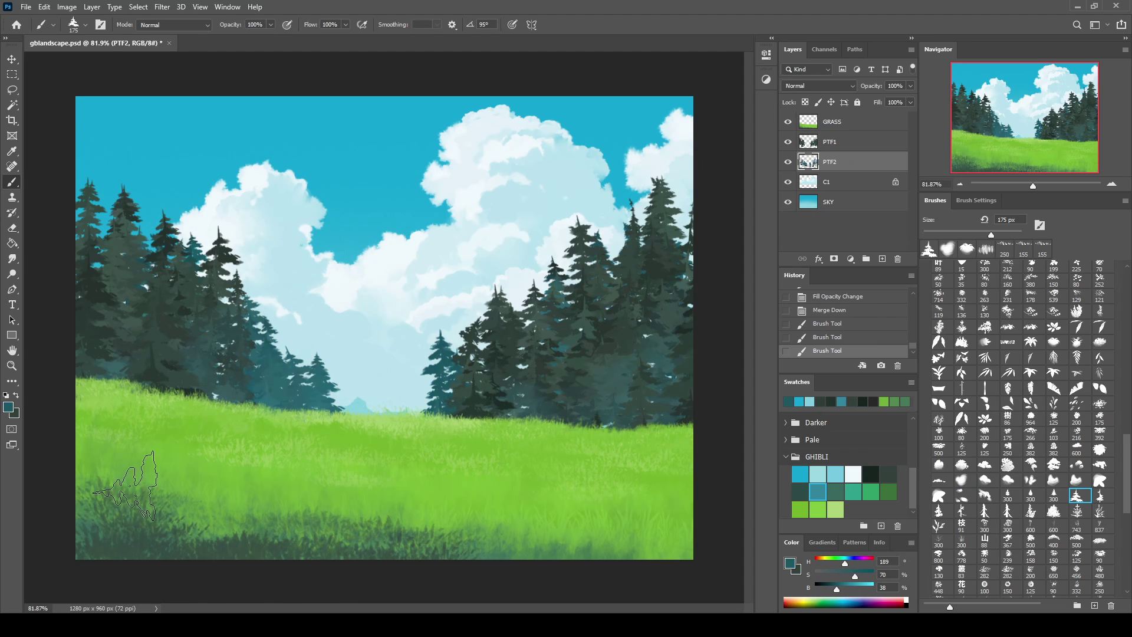
left_click(532, 297)
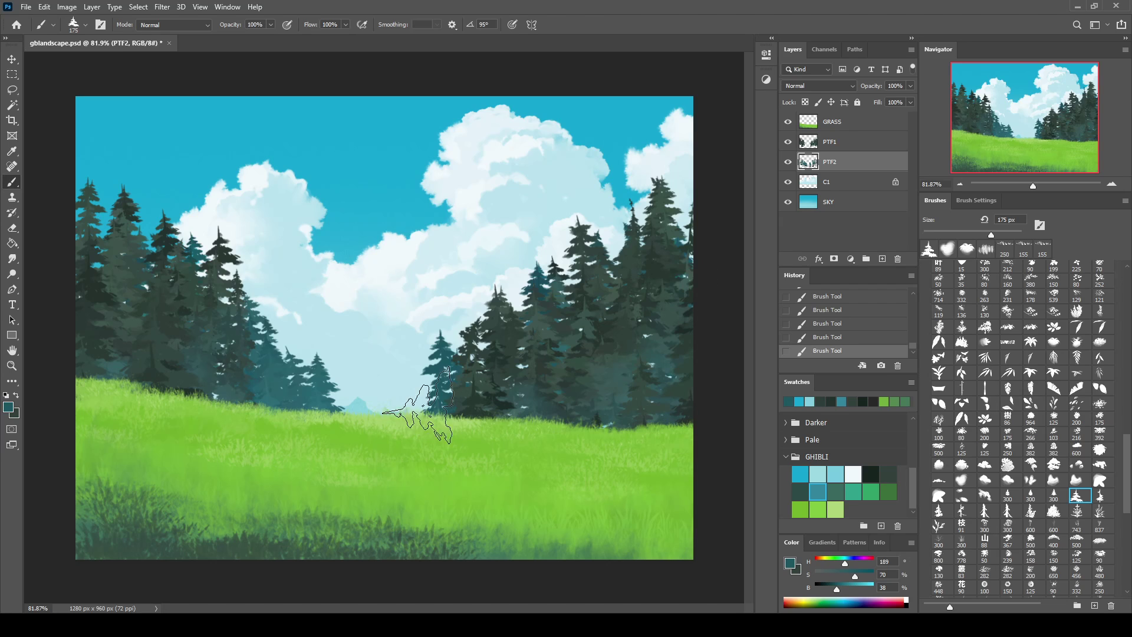
left_click(348, 389, "alt")
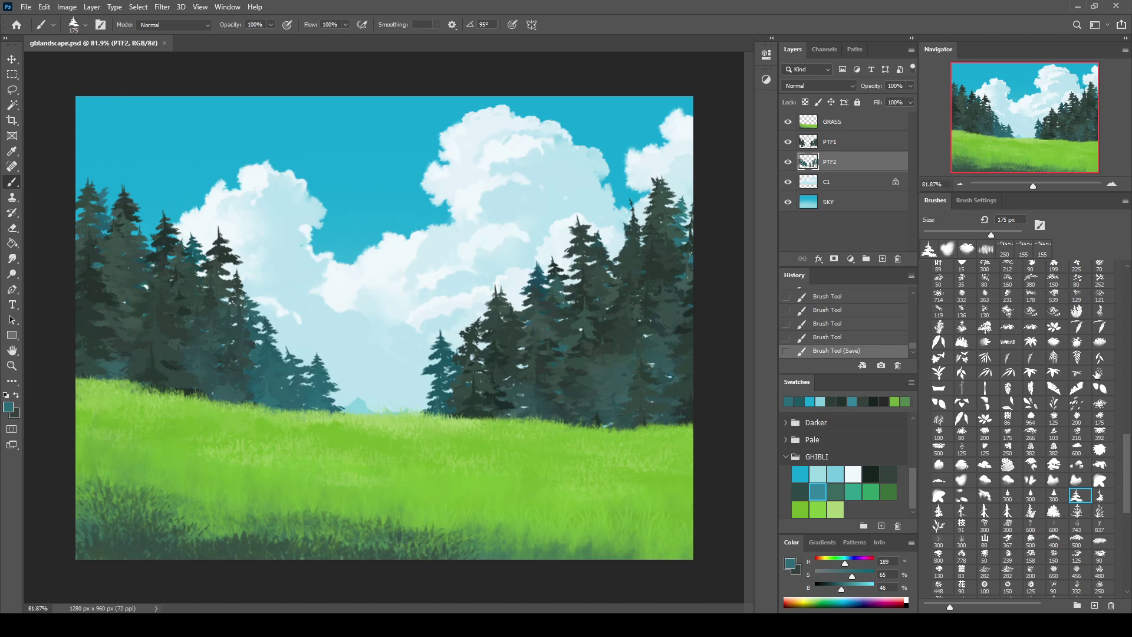
left_click(842, 189)
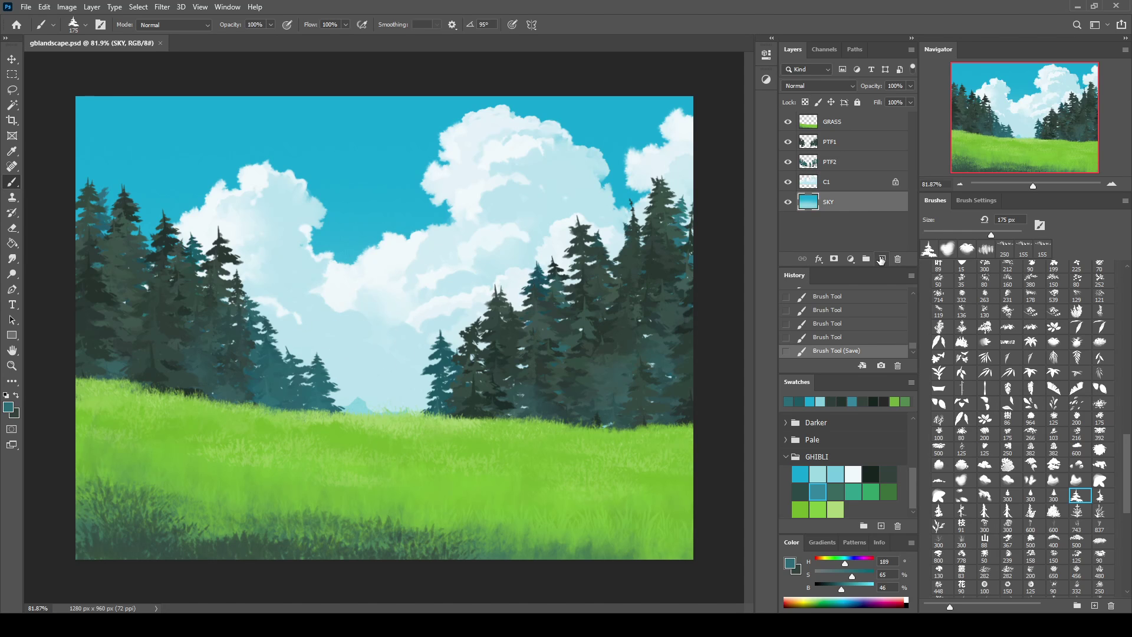
Add a new empty layer beneath PTF2 and name it M1
left_click(882, 260)
left_click_drag(837, 204, 846, 179)
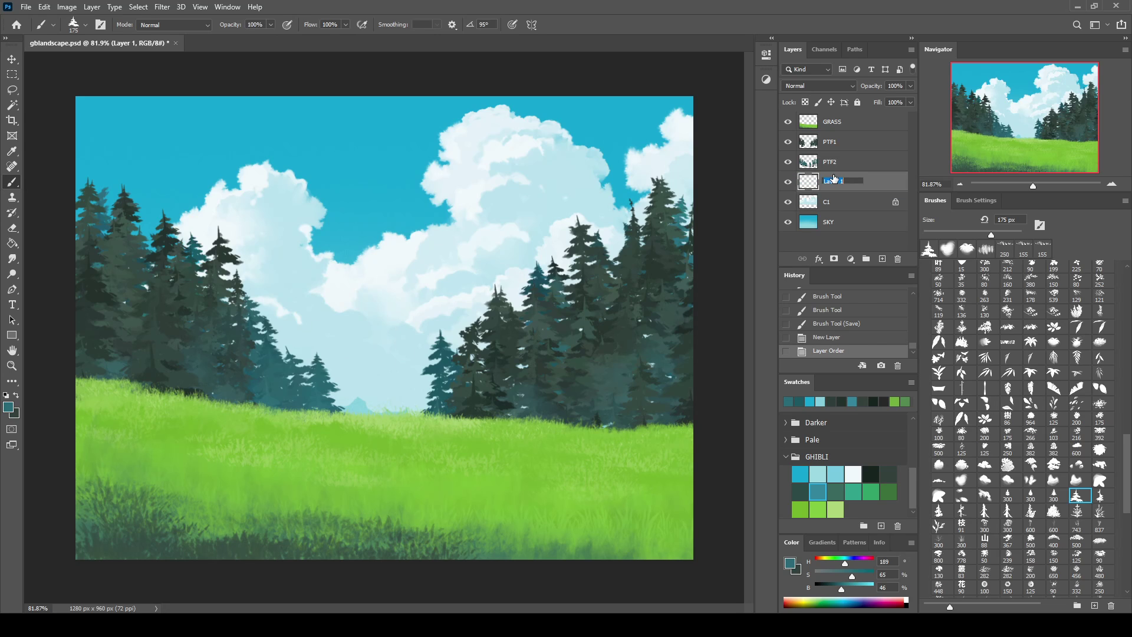
type("M1")
key("Return")
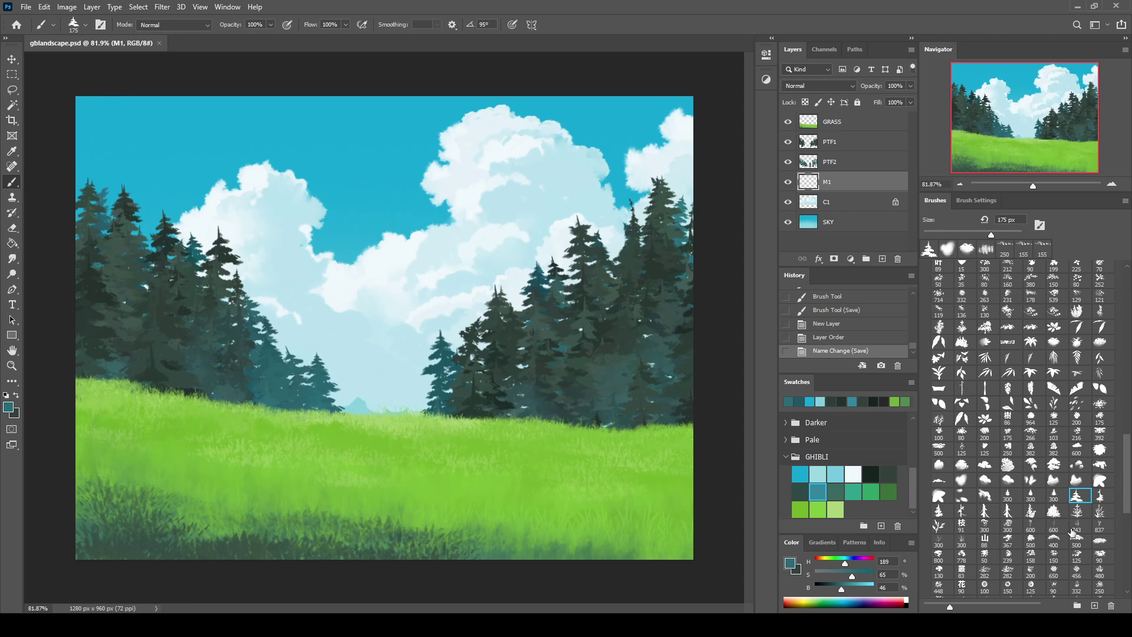
Scroll through the Brushes panel looking for a bush brush
mouse_move(1127, 469)
left_mouse_down()
mouse_move(1123, 512)
mouse_move(1129, 438)
left_mouse_up()
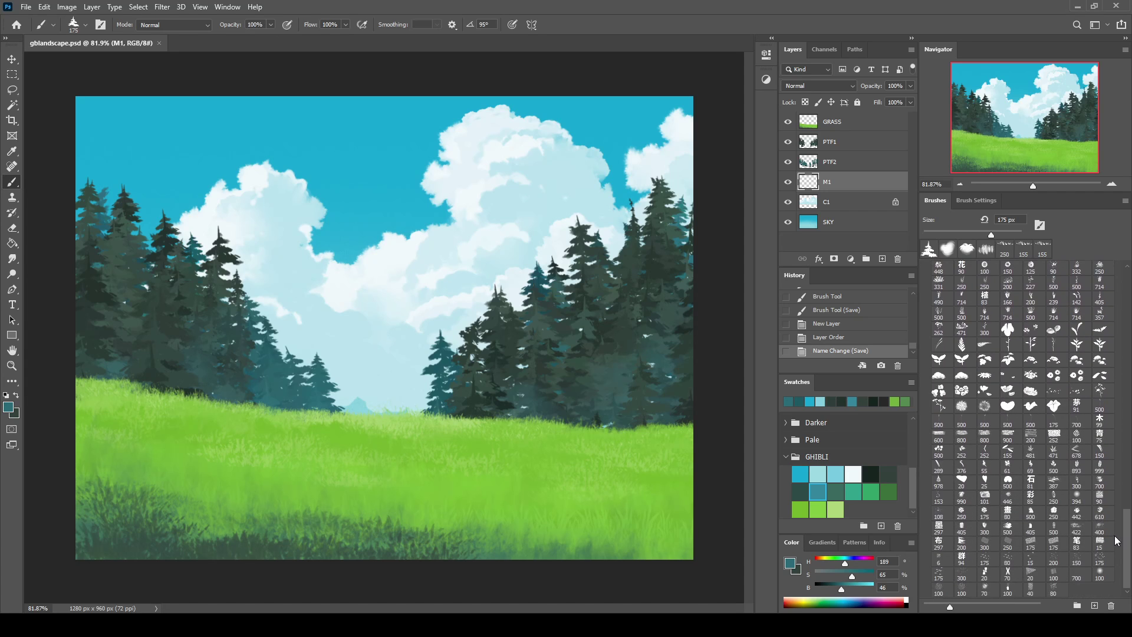
left_click_drag(1126, 541, 1126, 344)
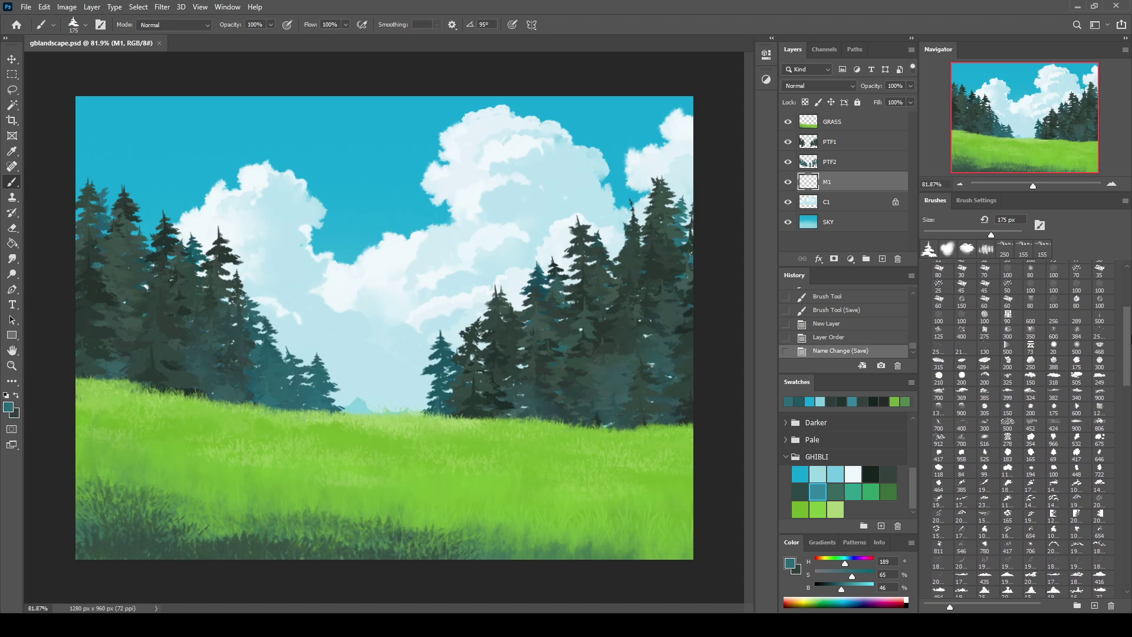
mouse_move(1126, 345)
left_mouse_down()
mouse_move(1126, 305)
mouse_move(1118, 475)
left_mouse_up()
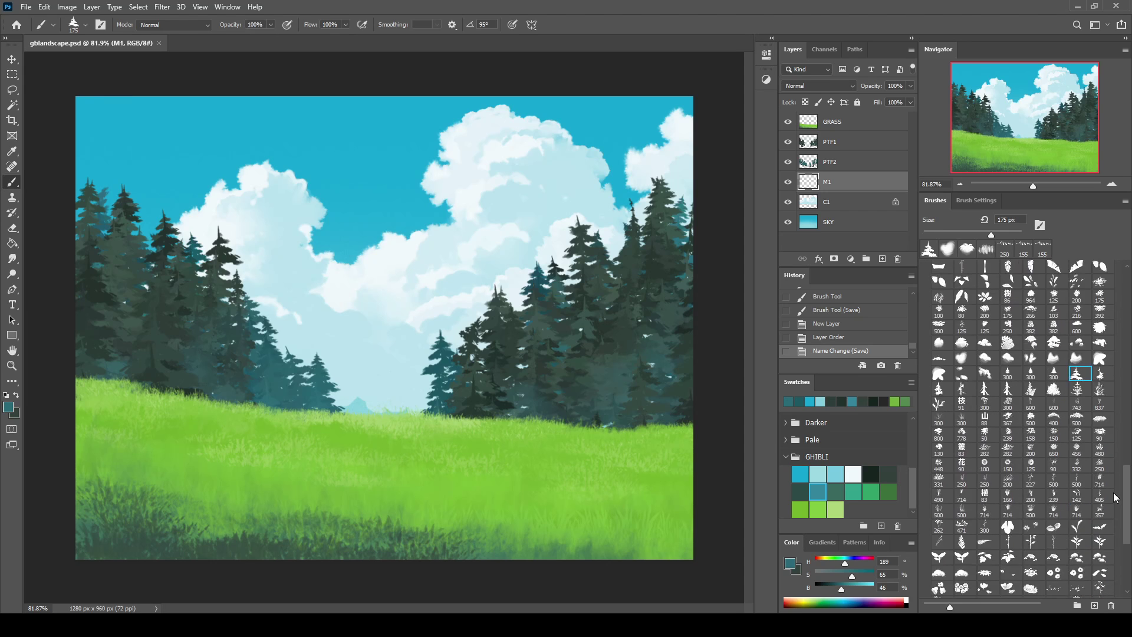
mouse_move(1119, 475)
left_mouse_down()
mouse_move(1114, 541)
mouse_move(1128, 321)
mouse_move(1116, 364)
left_mouse_up()
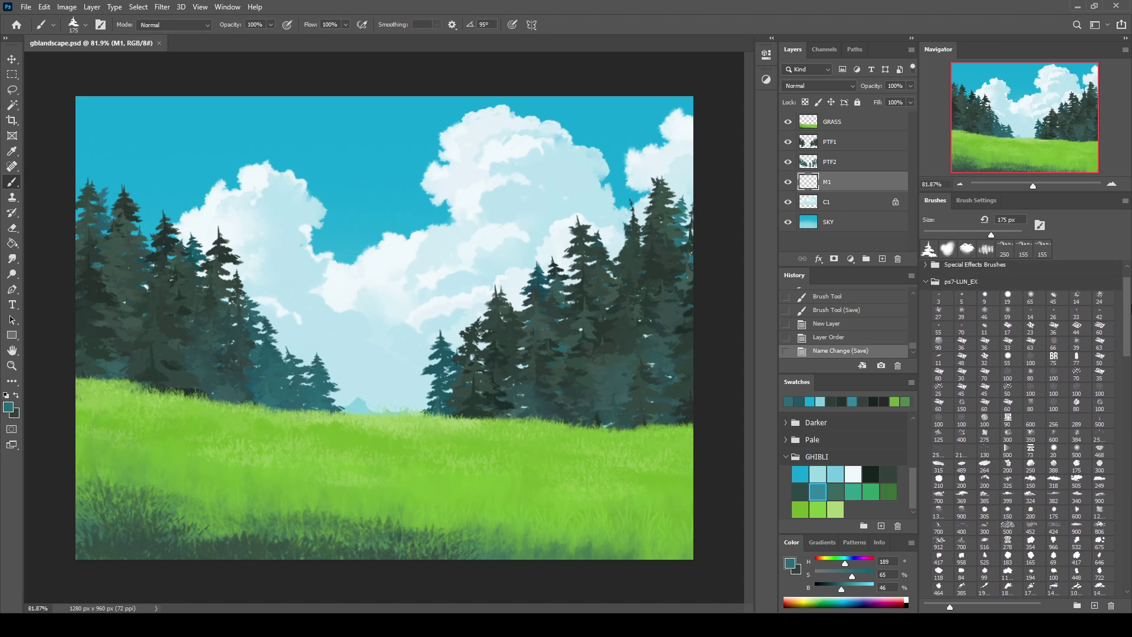
scroll(1116, 364, "down", 3)
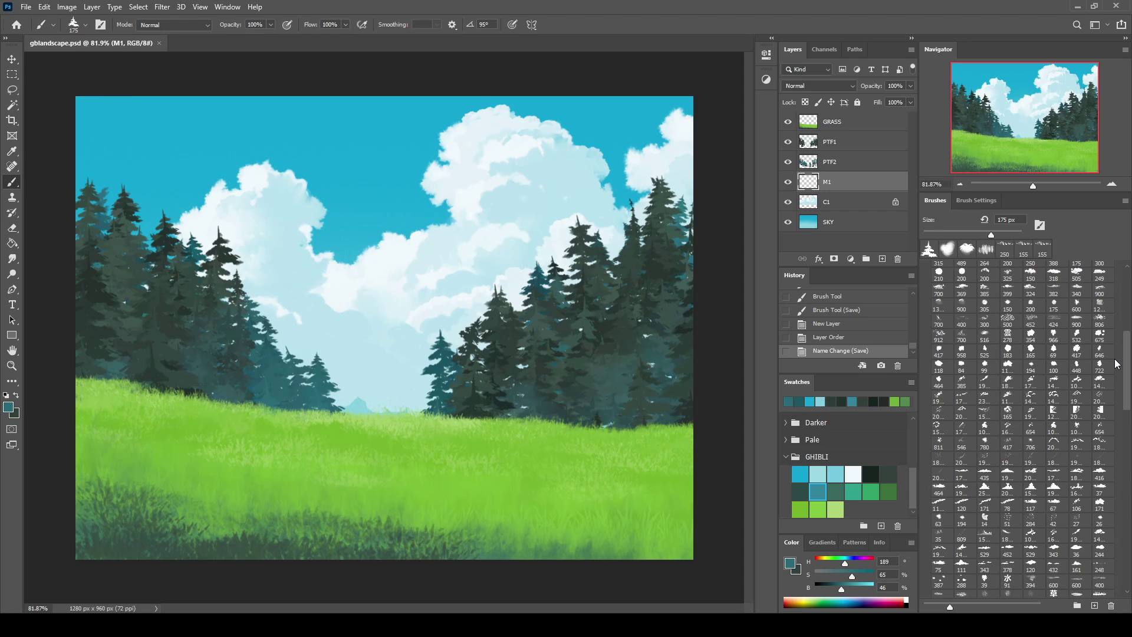
scroll(1116, 368, "down", 2)
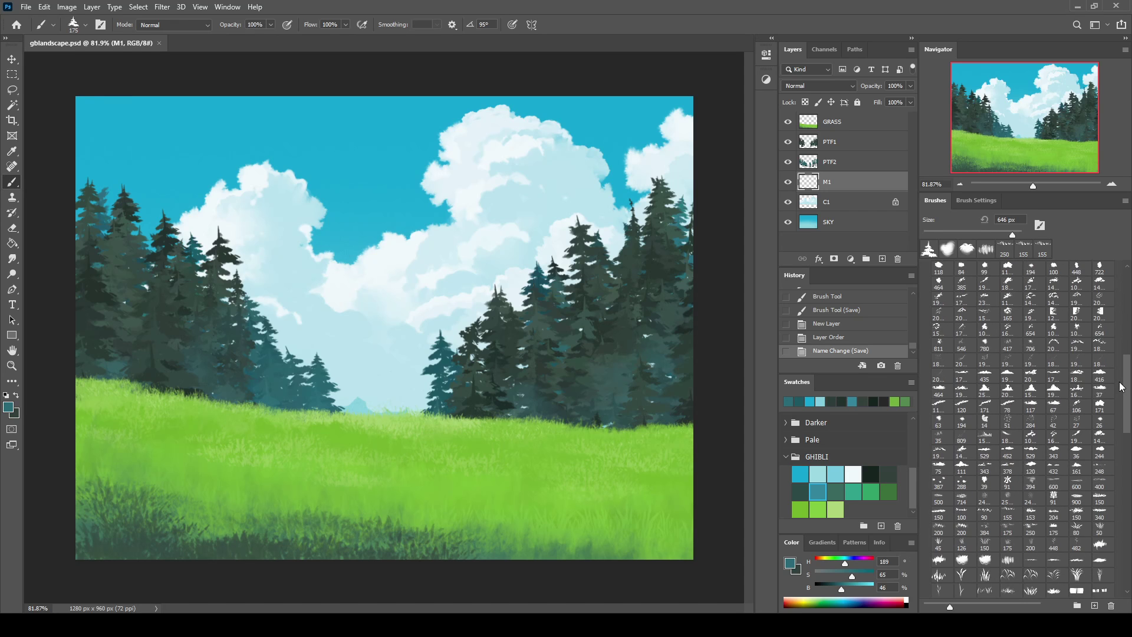
scroll(1121, 416, "down", 2)
left_click_drag(1122, 416, 1118, 472)
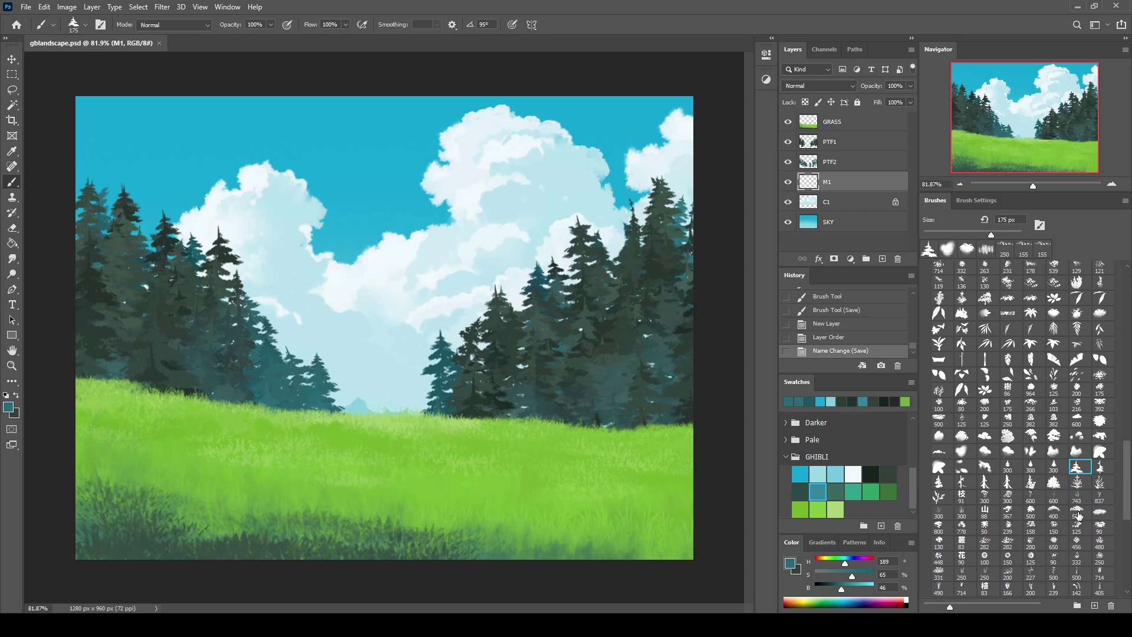
At 300 px, paint trial green bush strokes from GHIBLI swatches at the treeline gap
key("bracketleft")
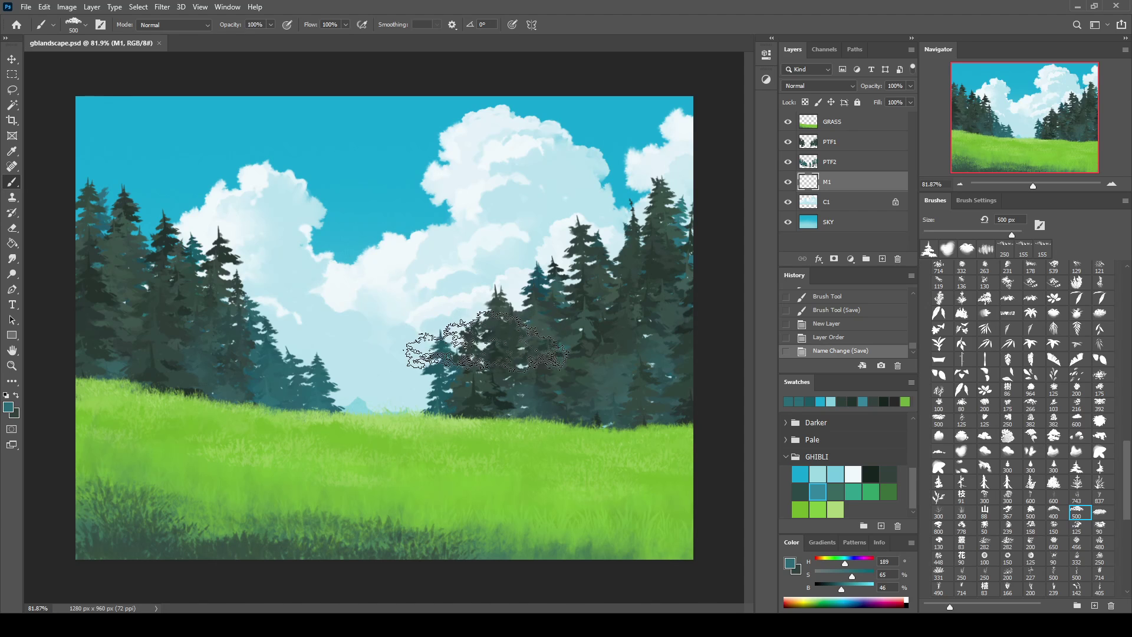
key("bracketleft")
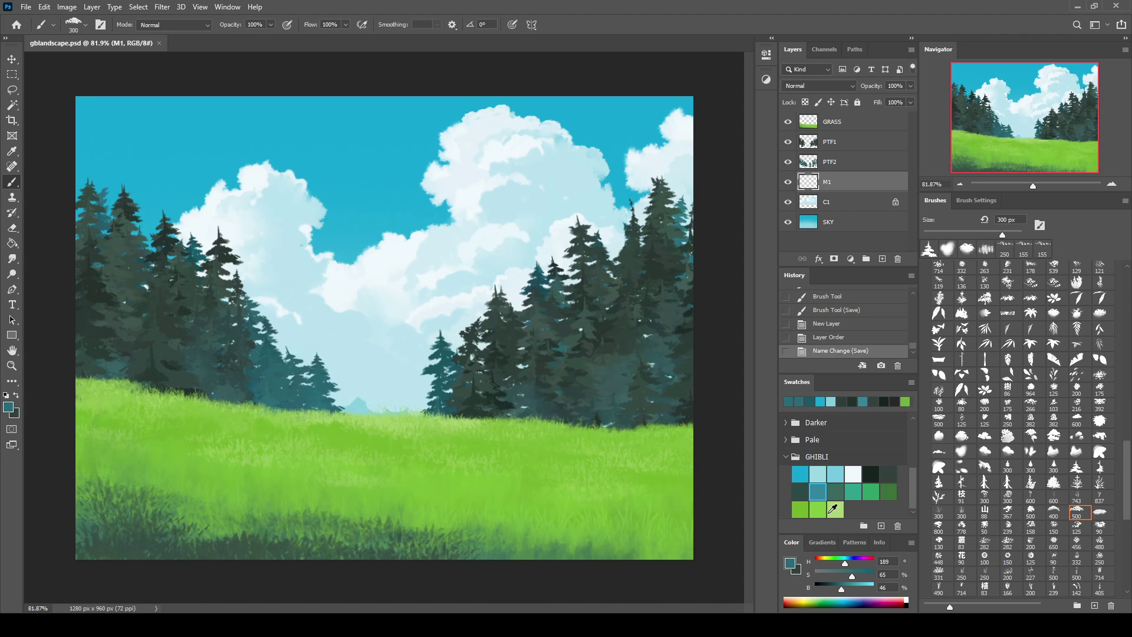
left_click(870, 492)
left_click_drag(354, 407, 424, 413)
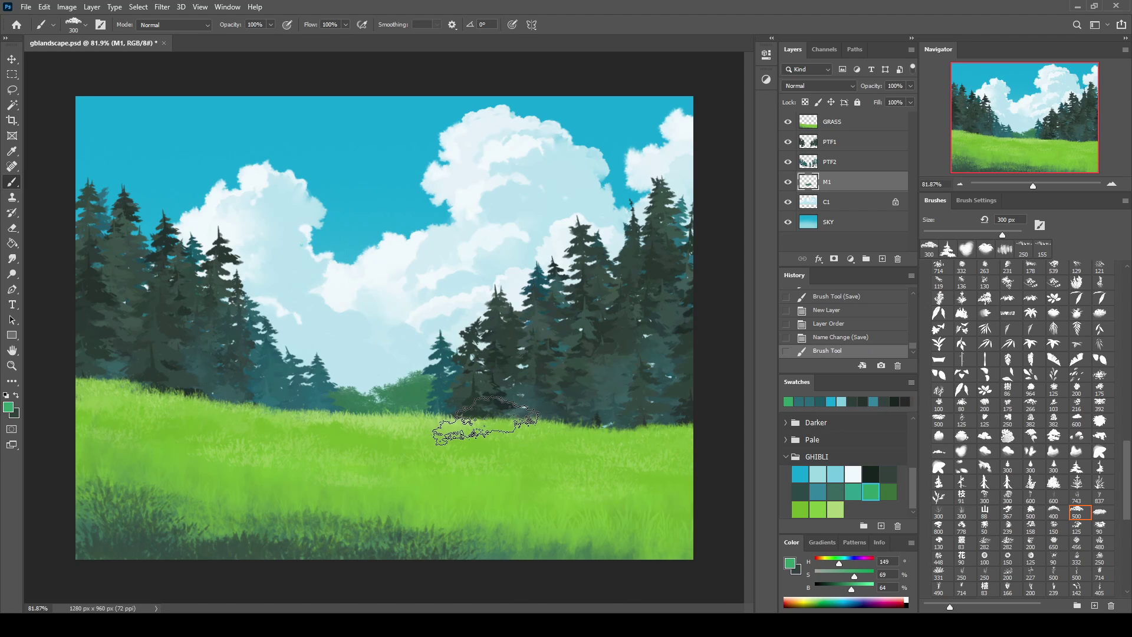
key("ctrl+z")
left_click(818, 509)
key("ctrl+shift+z")
key("ctrl+z")
left_click_drag(551, 410, 366, 407)
left_click_drag(309, 433, 412, 384)
At 125 px, test a sky-blue patch, sample grass green, and clear M1
key("bracketleft")
key("bracketleft")
key("bracketleft")
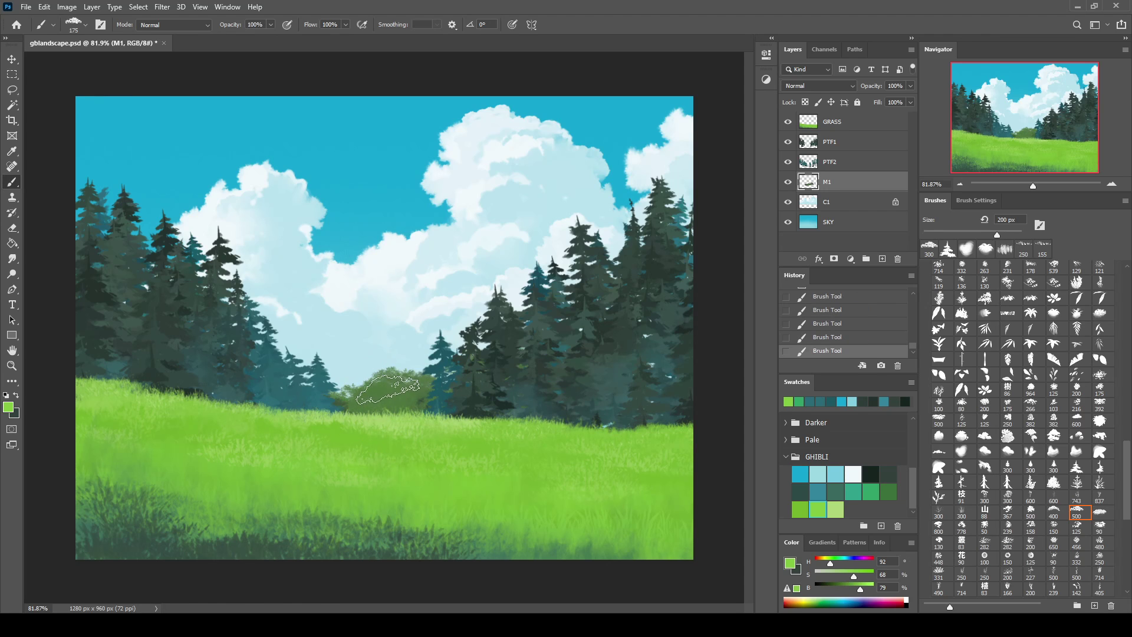
key("bracketleft")
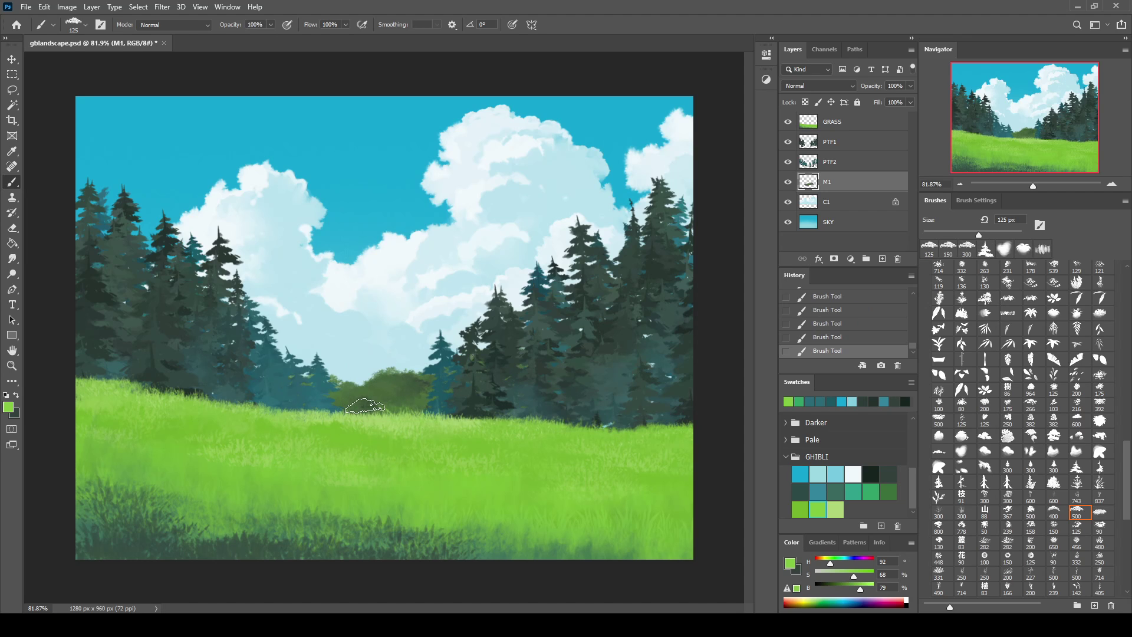
left_click(15, 396)
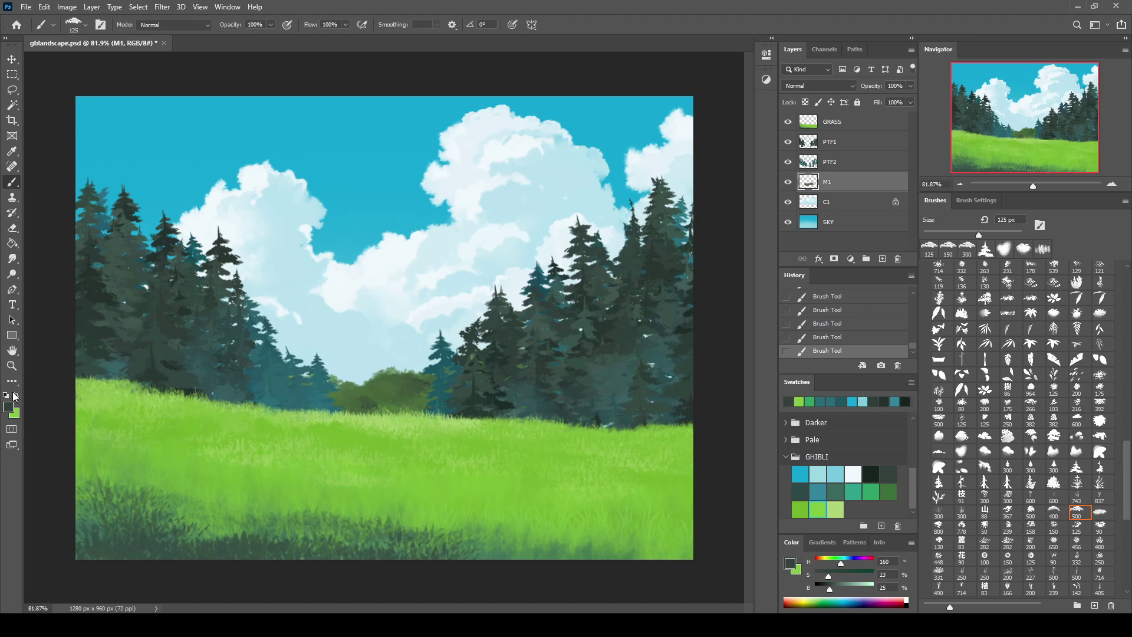
left_click(364, 362, "alt")
mouse_move(348, 394)
left_mouse_down()
mouse_move(437, 410)
mouse_move(344, 425)
left_mouse_up()
key("ctrl+z")
left_click(354, 429, "alt")
key("ctrl+a")
key("Delete")
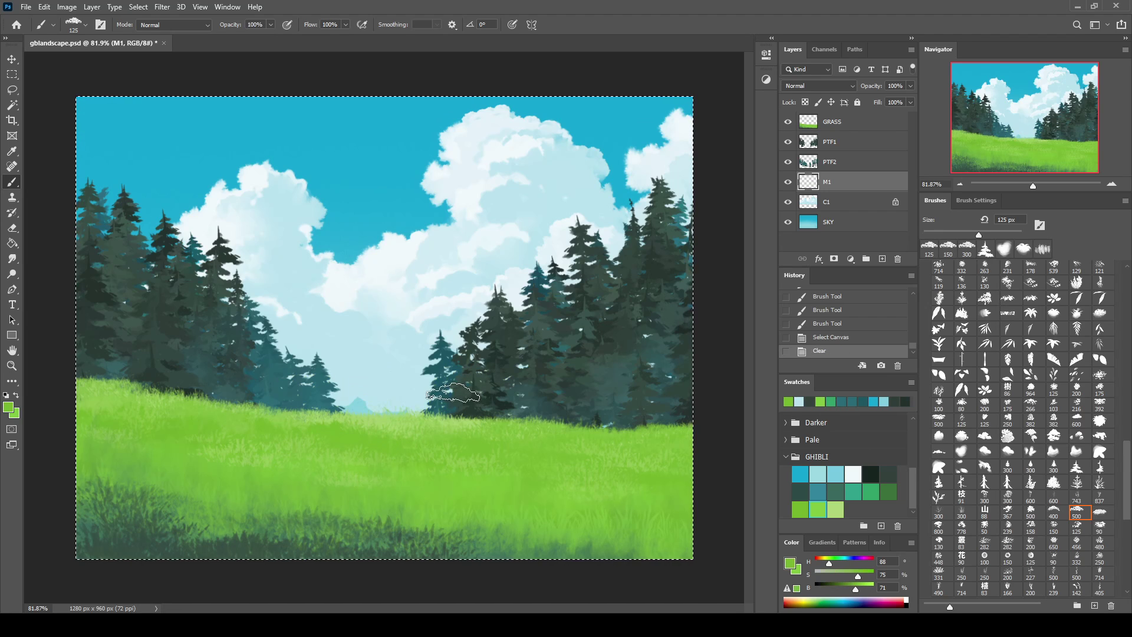
Repaint the light-green hill behind the trees, clearing M1 between attempts, then deselect
mouse_move(412, 403)
left_mouse_down()
mouse_move(471, 396)
mouse_move(364, 410)
left_mouse_up()
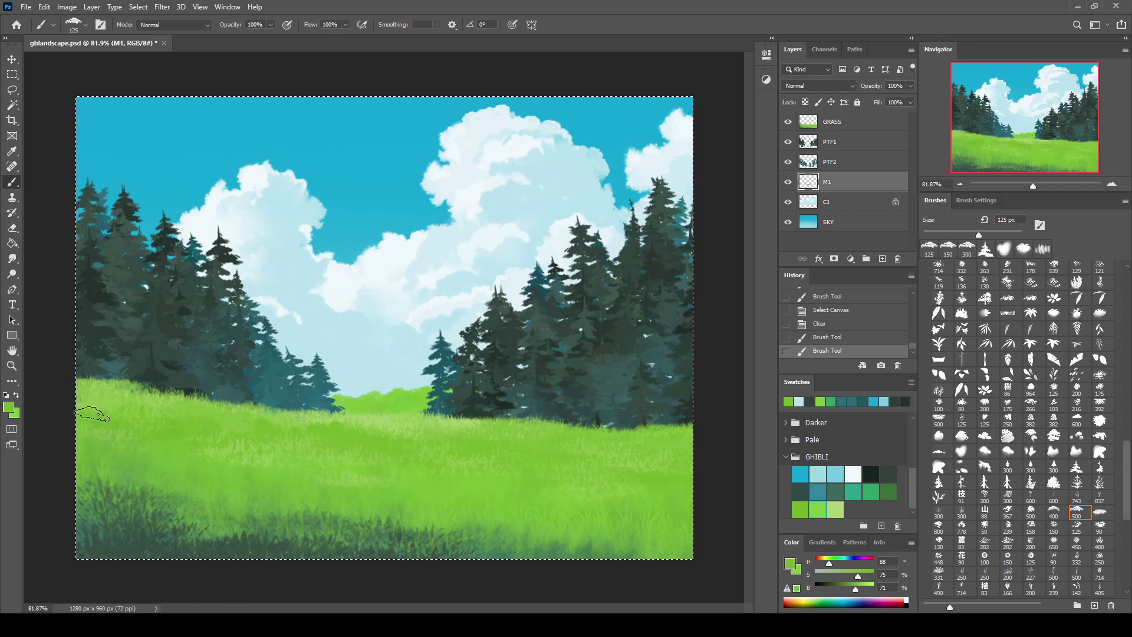
mouse_move(338, 396)
left_mouse_down()
mouse_move(427, 382)
mouse_move(348, 398)
left_mouse_up()
left_click(888, 491)
key("ctrl+a")
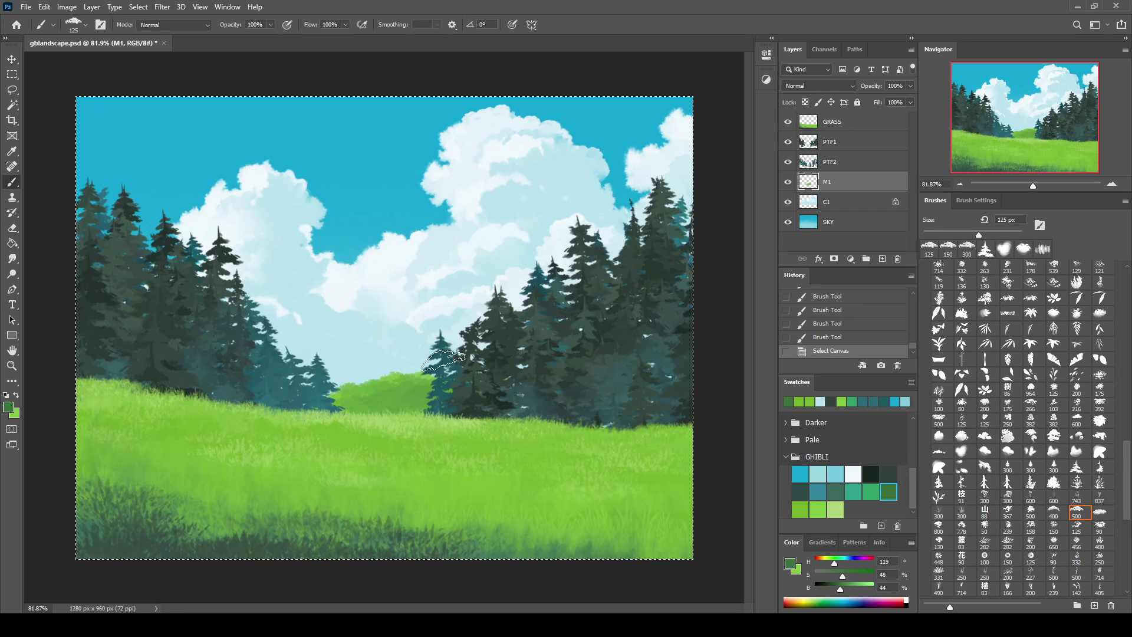
key("Delete")
mouse_move(336, 402)
left_mouse_down()
mouse_move(422, 394)
mouse_move(377, 392)
left_mouse_up()
key("Delete")
key("ctrl+d")
Finish the hill strokes with a 100 px brush and duplicate the SKY layer
mouse_move(362, 399)
left_mouse_down()
mouse_move(412, 386)
mouse_move(424, 401)
mouse_move(359, 394)
left_mouse_up()
key("bracketleft")
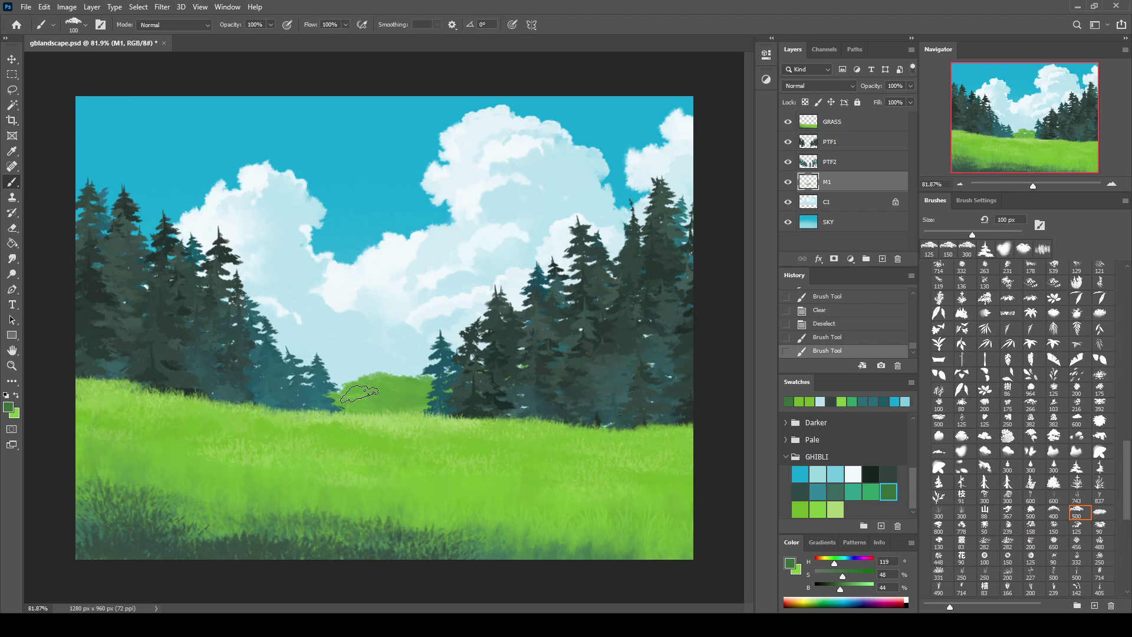
mouse_move(360, 394)
left_mouse_down()
mouse_move(303, 380)
mouse_move(382, 410)
left_mouse_up()
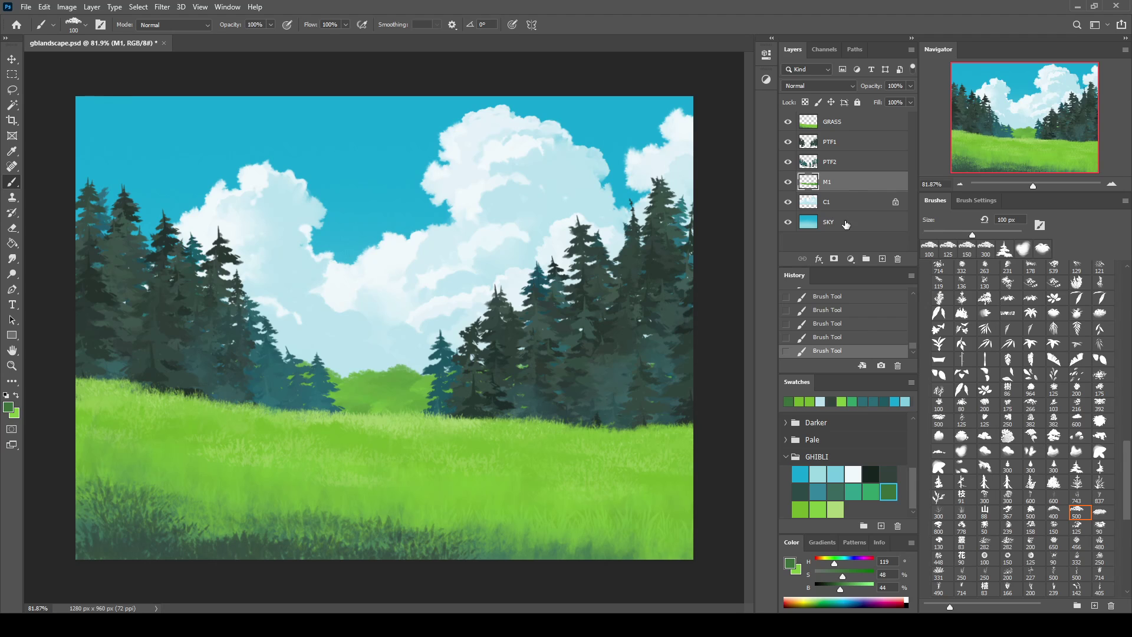
left_click_drag(882, 259, 882, 260)
Place the SKY copy above M1 and clip it to M1
left_click_drag(843, 221, 843, 177)
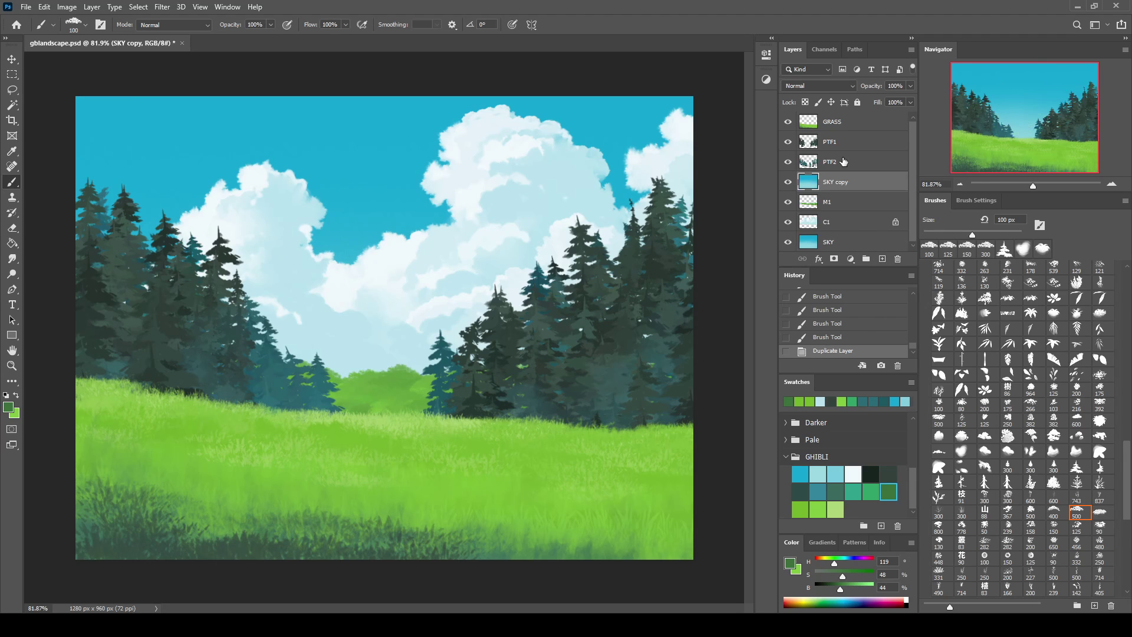
left_click(847, 170)
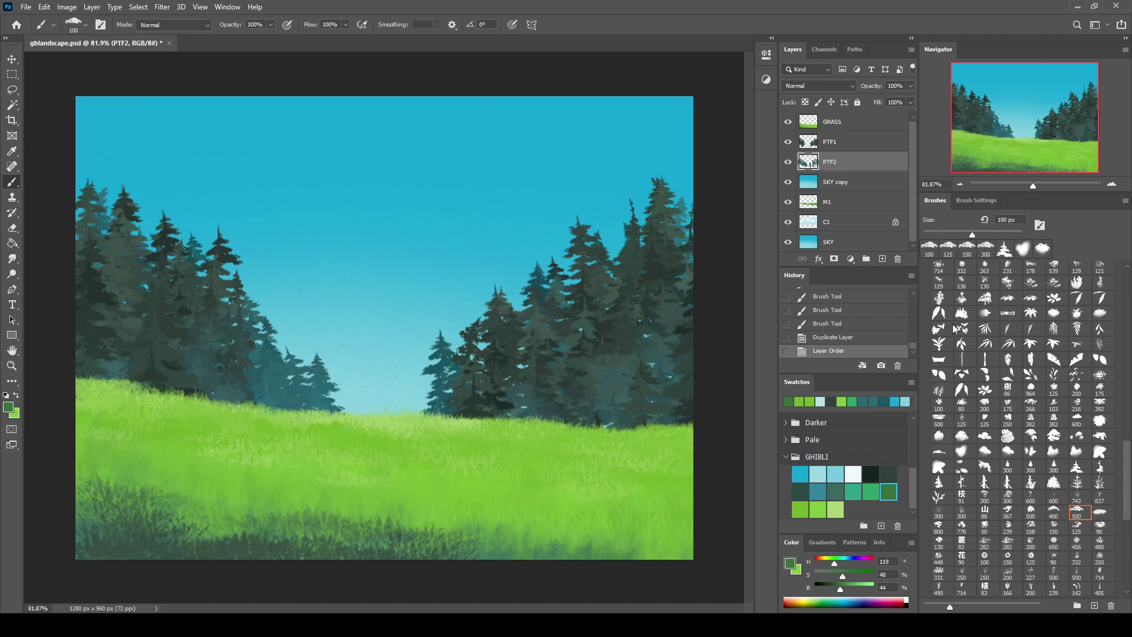
key("ctrl+alt+g")
key("ctrl+z")
left_click(842, 186)
key("ctrl+alt+g")
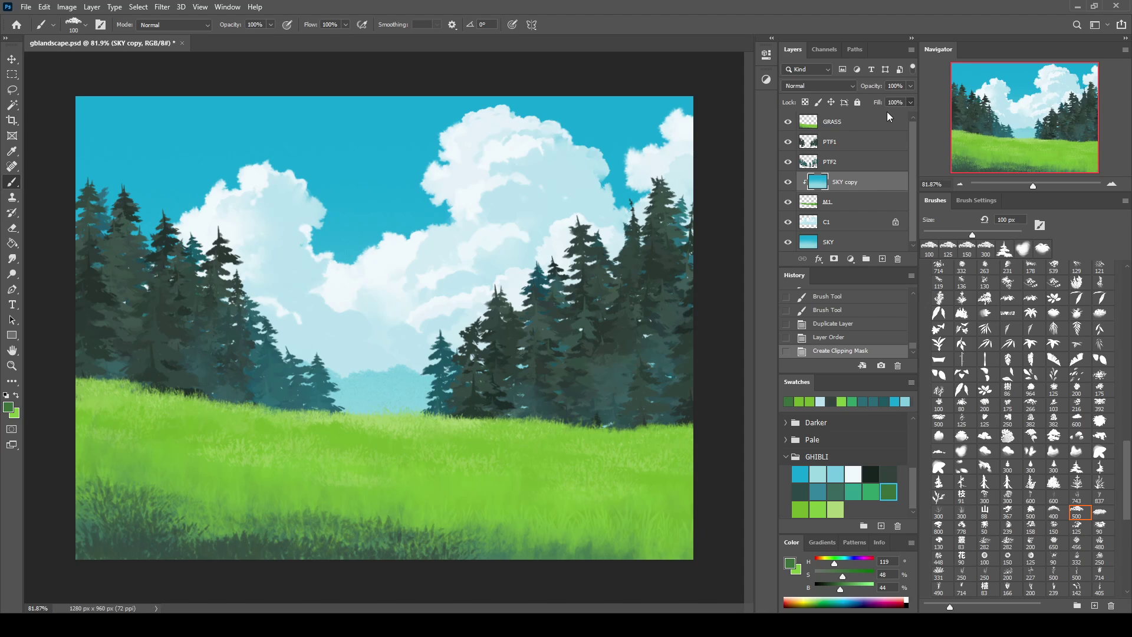
Set the SKY copy's fill to about 82% and merge it down into M1
type("37")
key("Return")
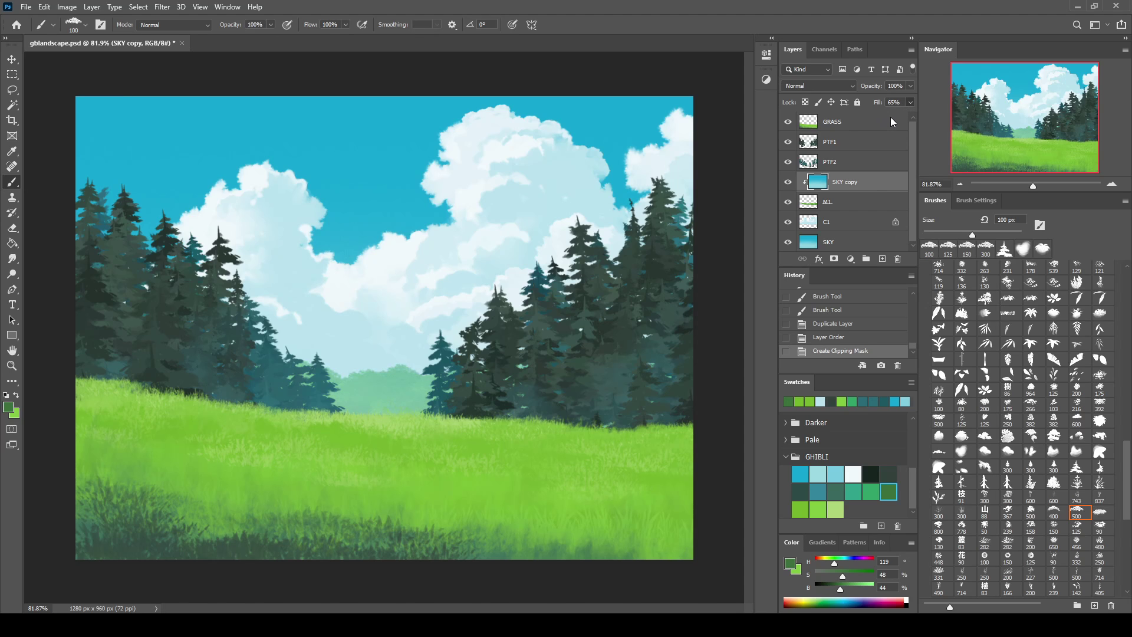
left_click_drag(891, 117, 899, 120)
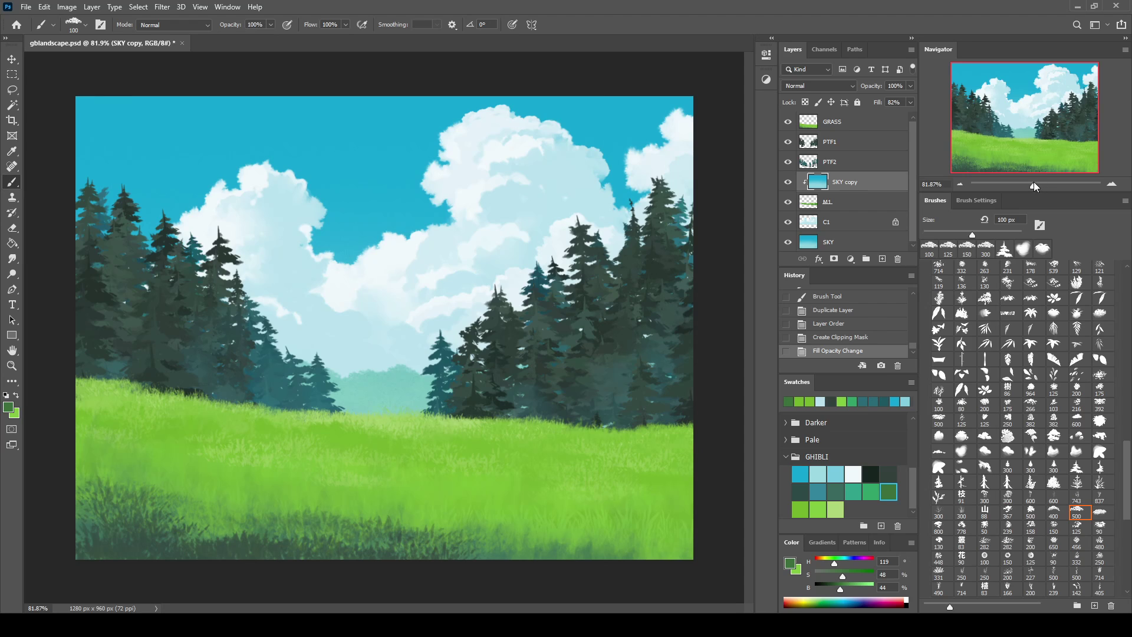
left_click_drag(1034, 184, 1042, 184)
key("ctrl+e")
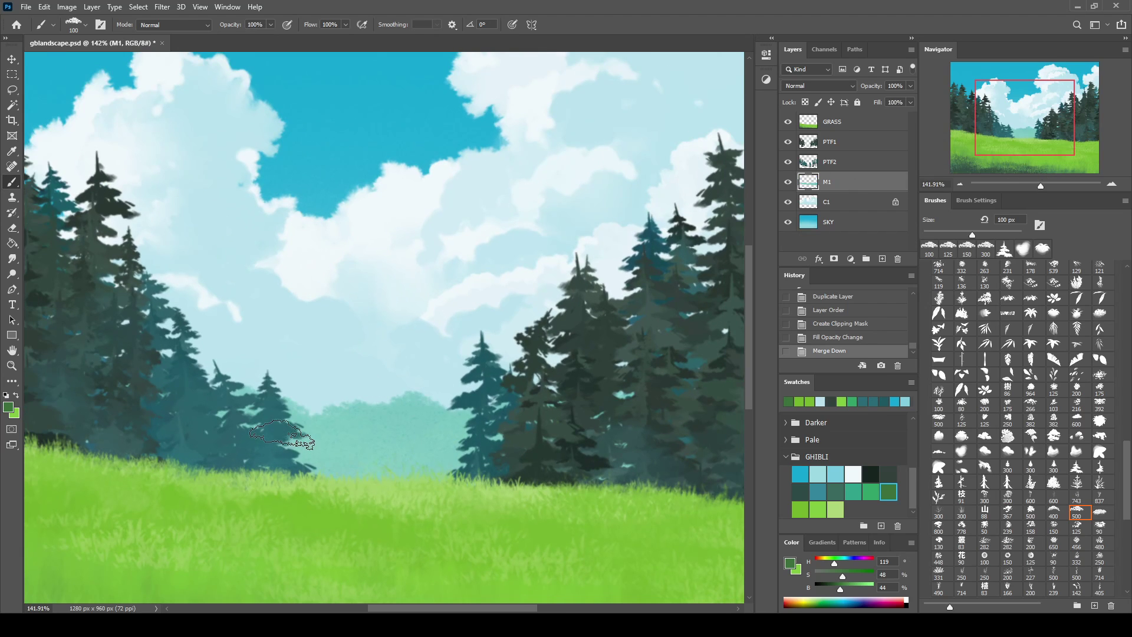
Sample a dark teal from the trees and add a new layer clipped to M1
left_click(253, 417, "alt")
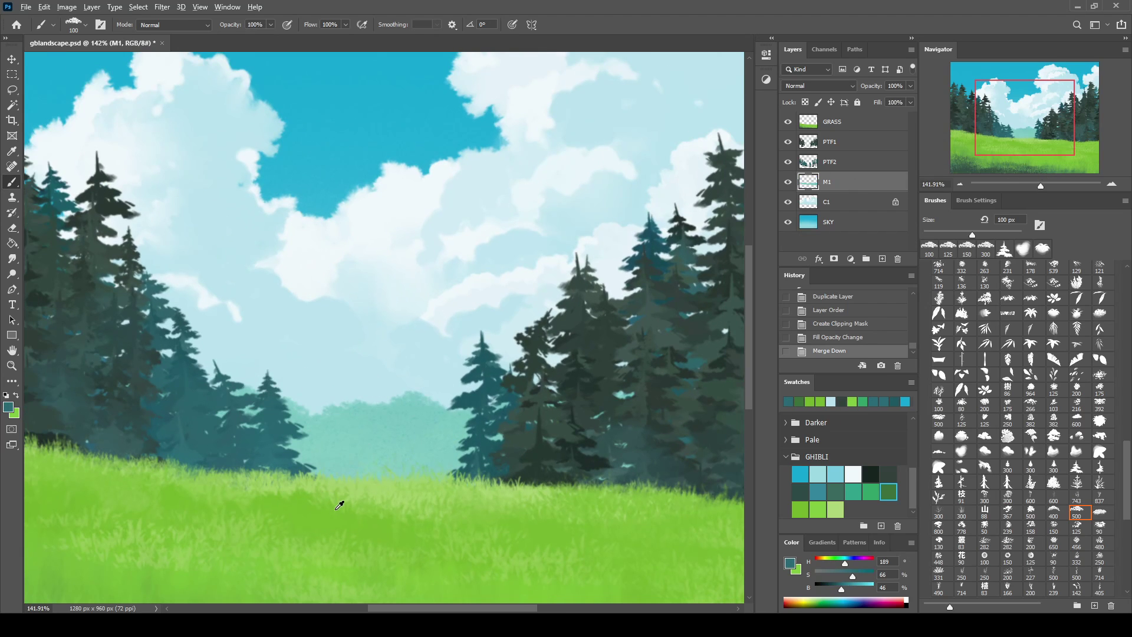
key("x")
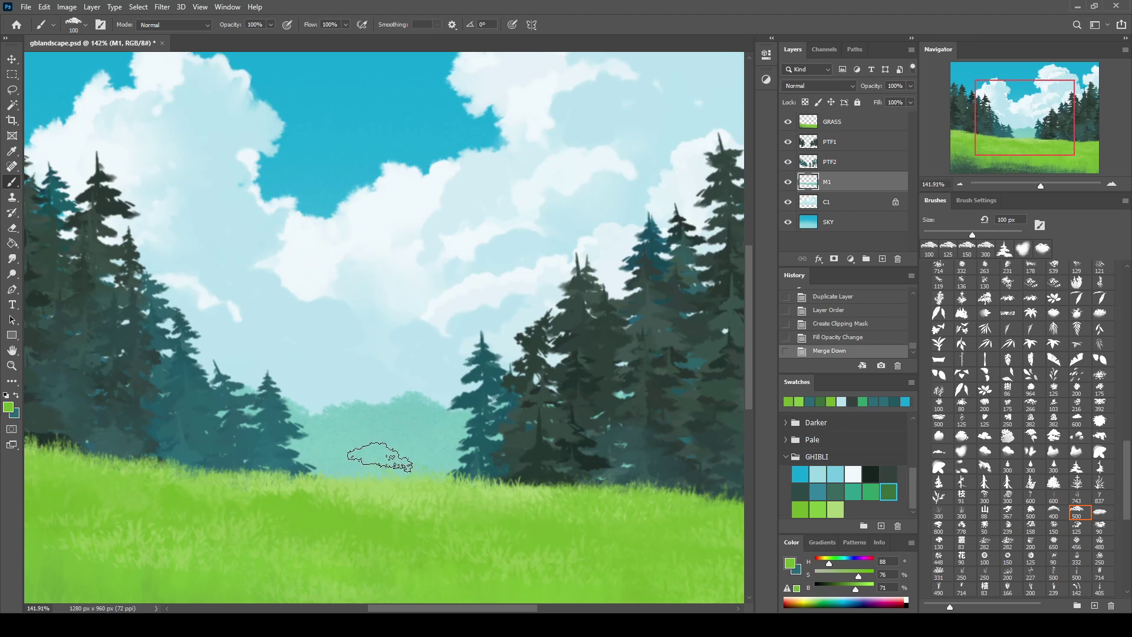
left_click_drag(380, 457, 454, 441)
key("ctrl+z")
left_click(883, 260)
key("ctrl+alt+g")
Try teal bush strokes on the clipped layer, undoing the misses
left_click_drag(306, 433, 454, 427)
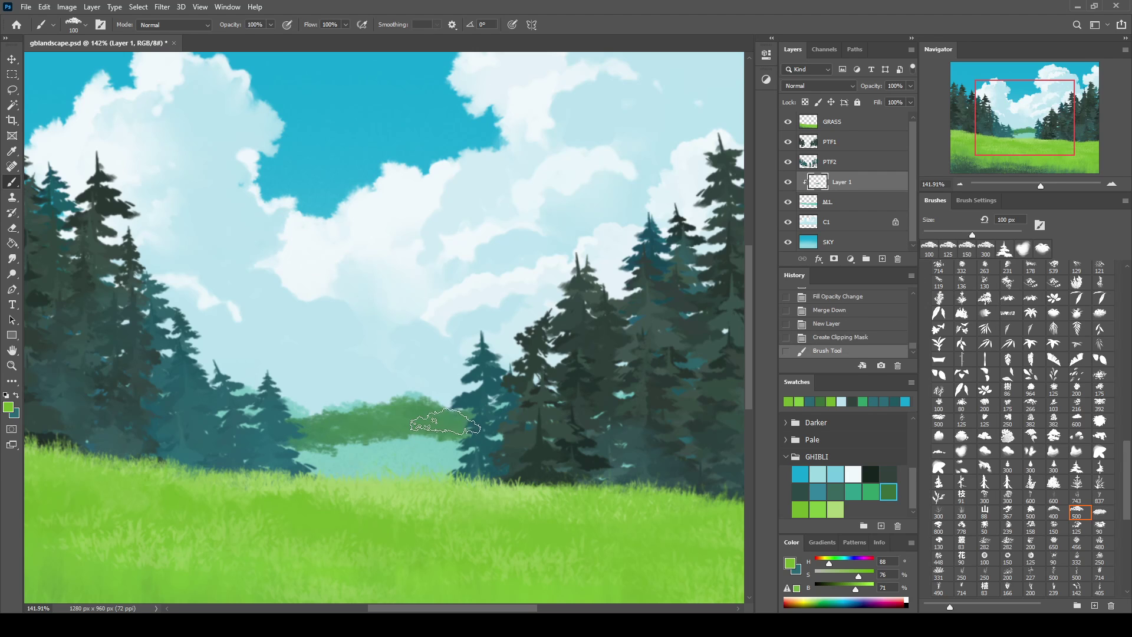
key("ctrl+z")
key("i")
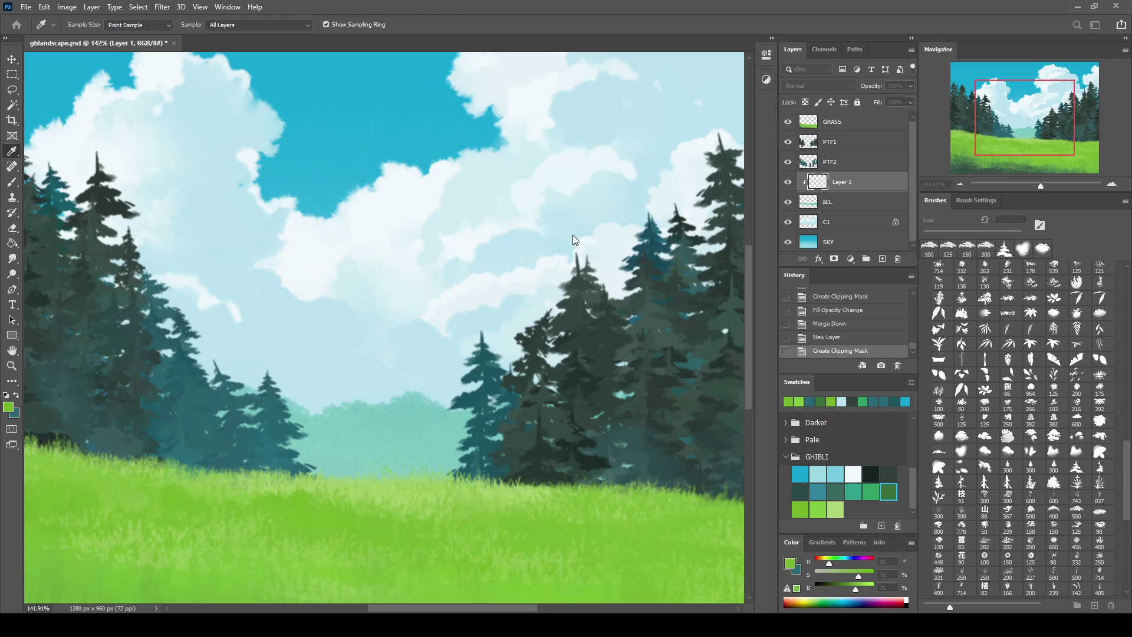
key("b")
left_click_drag(342, 442, 424, 415)
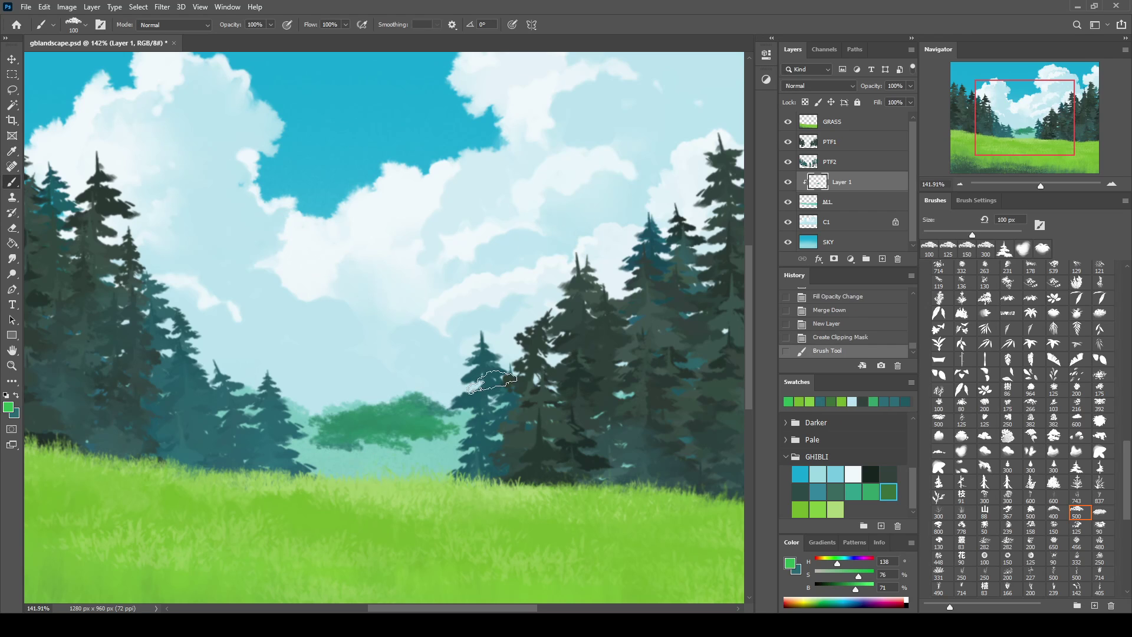
key("ctrl+z")
Paint teal-green bush masses along the hill and merge them into M1
left_click_drag(434, 468, 412, 392)
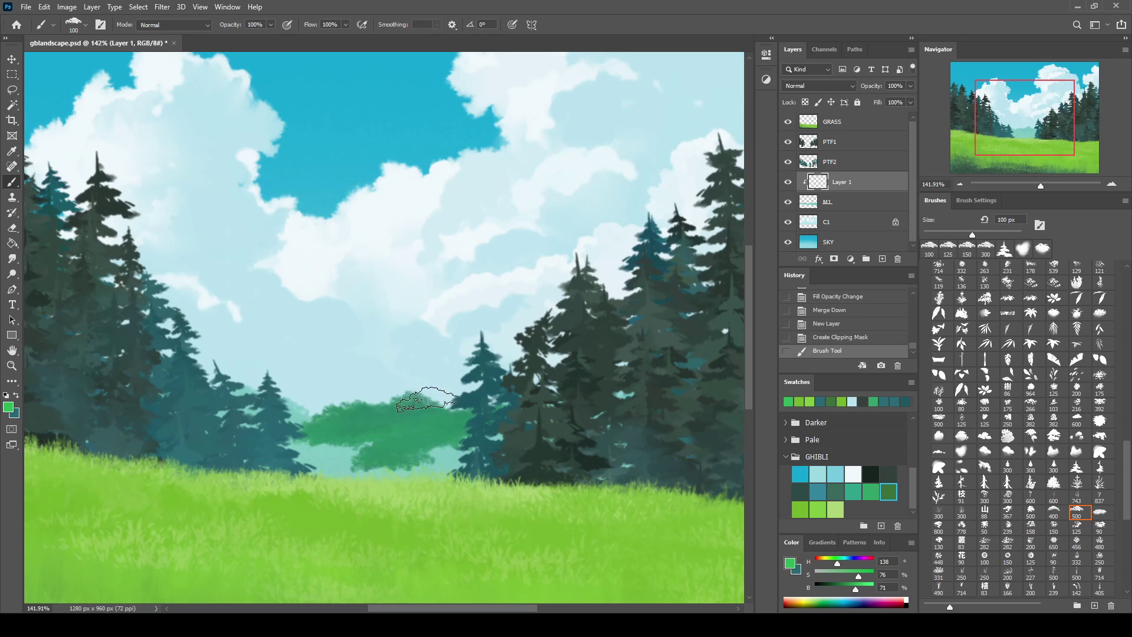
left_click(17, 396)
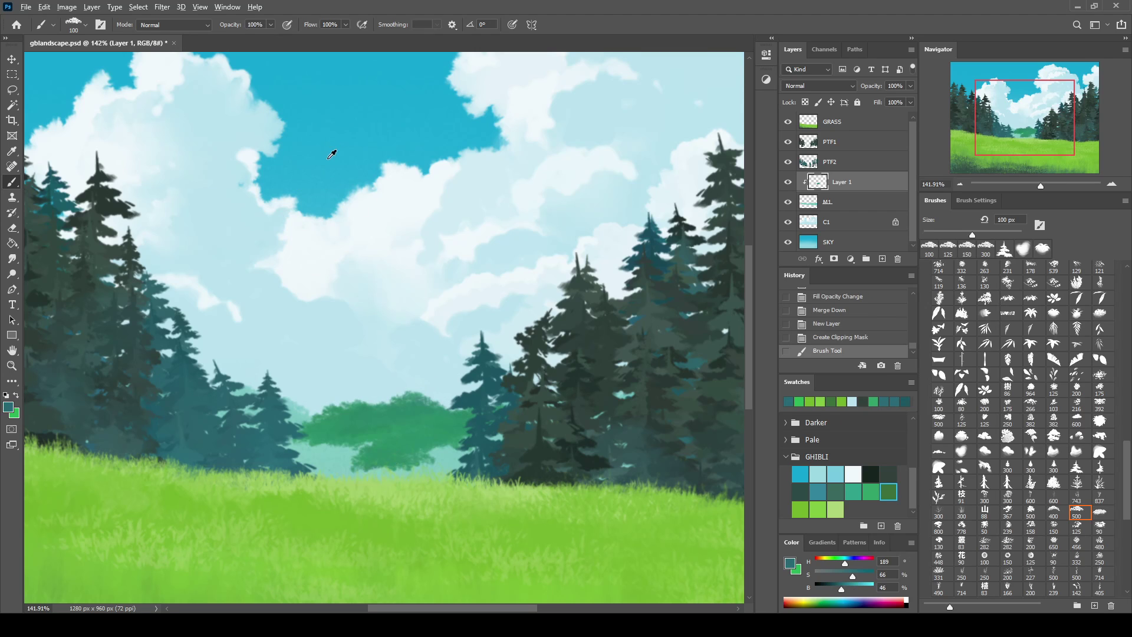
left_click(17, 396)
left_click_drag(307, 440, 460, 413)
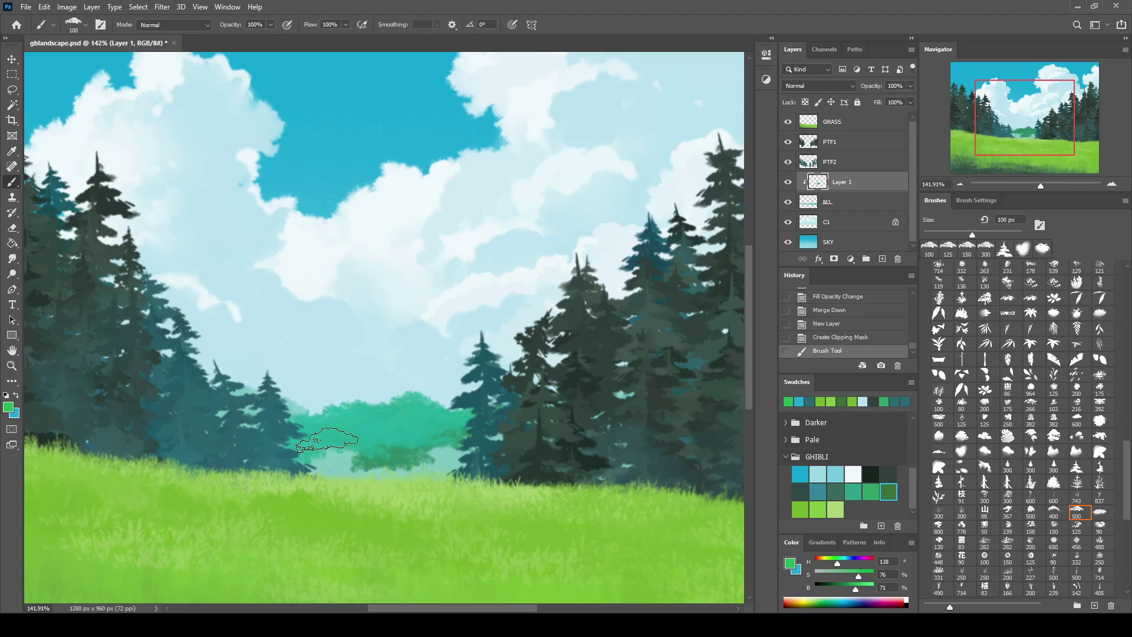
left_click_drag(377, 469, 460, 466)
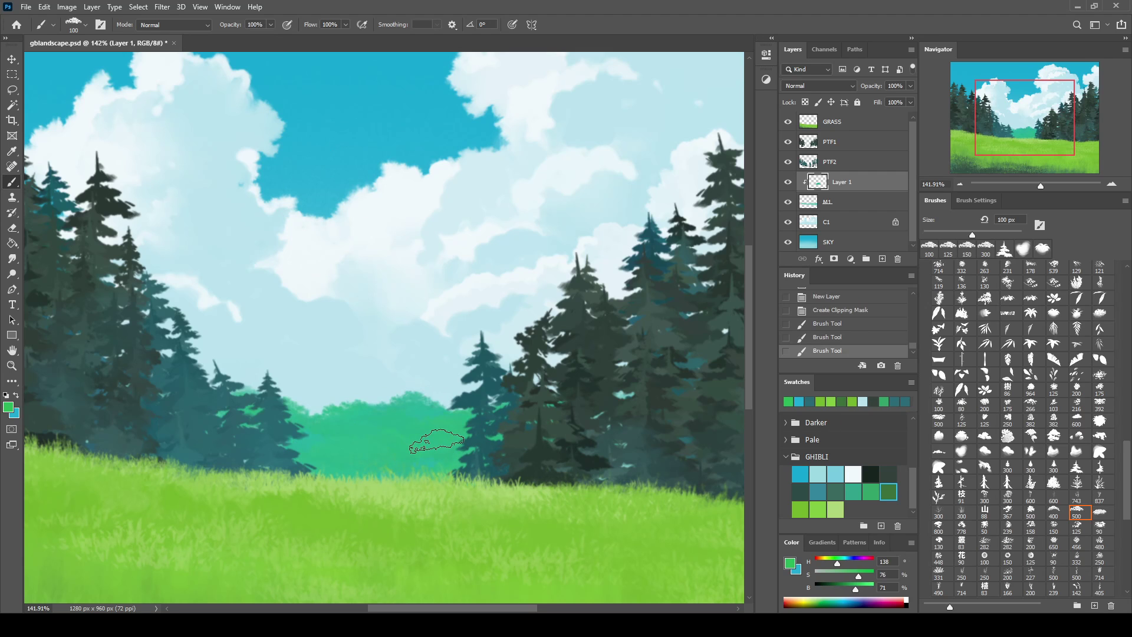
left_click_drag(484, 390, 347, 377)
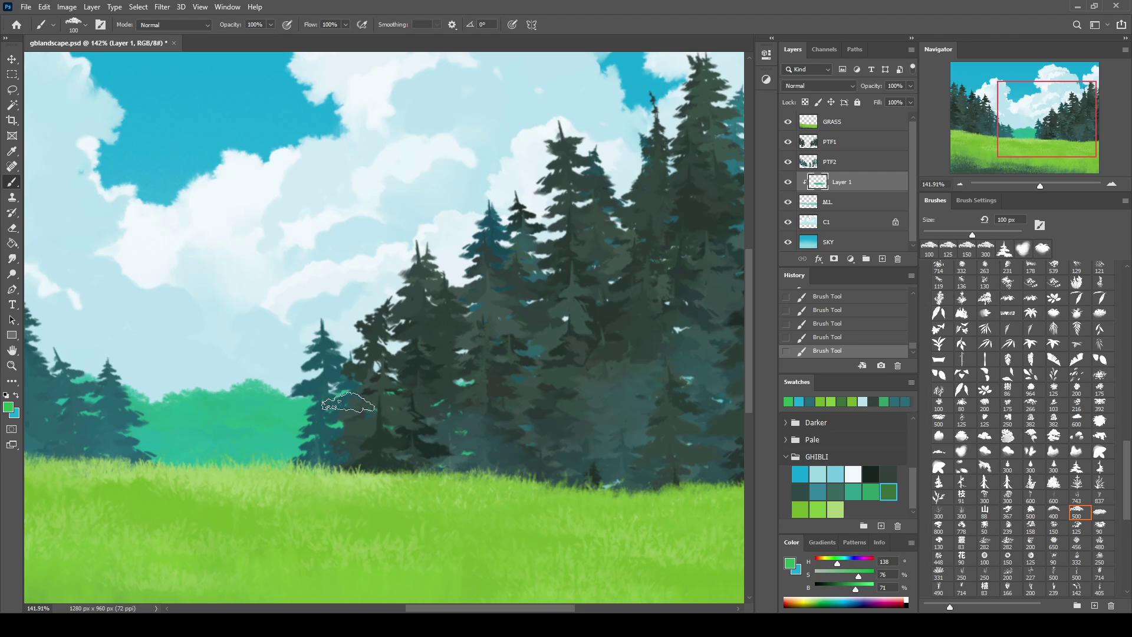
left_click_drag(316, 387, 569, 297)
key("ctrl+e")
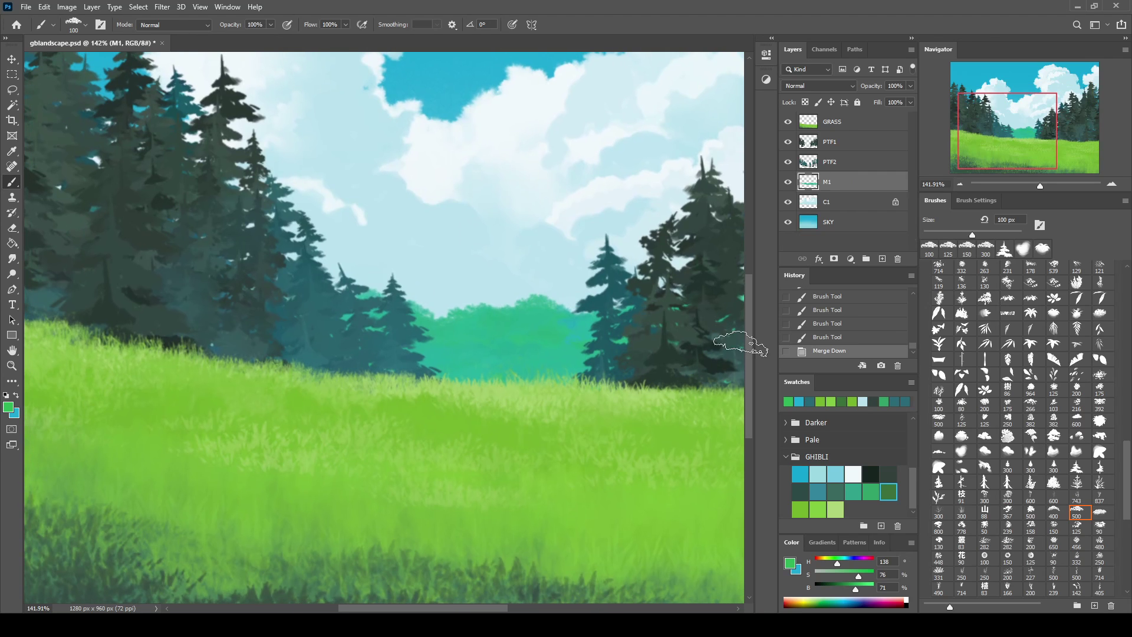
On a fresh layer, paint sampled bluish-teal bushes around the treeline and merge into M1
left_click(882, 259)
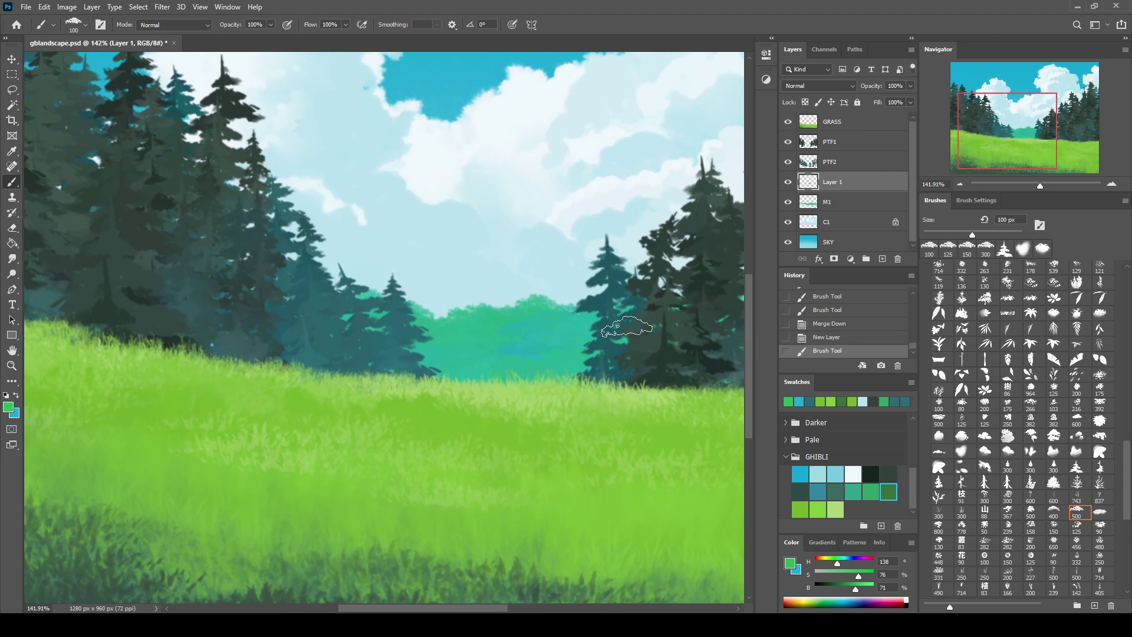
left_click(512, 303, "alt")
left_click_drag(534, 336, 589, 327)
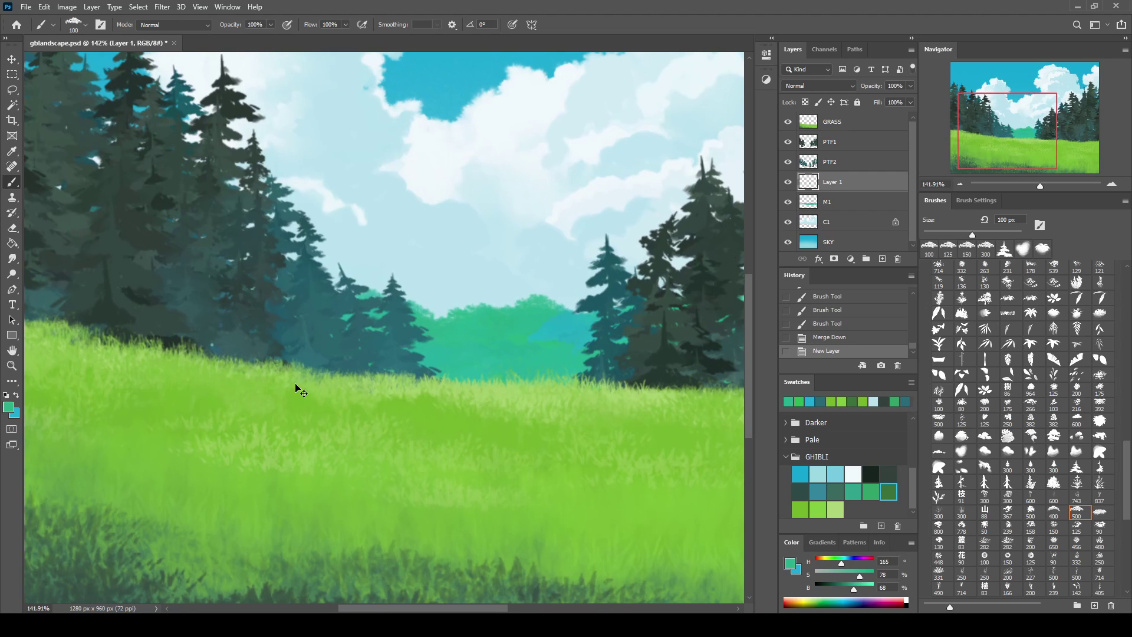
left_click(16, 395)
left_click(546, 322, "alt")
mouse_move(518, 345)
left_mouse_down()
mouse_move(649, 318)
mouse_move(631, 345)
left_mouse_up()
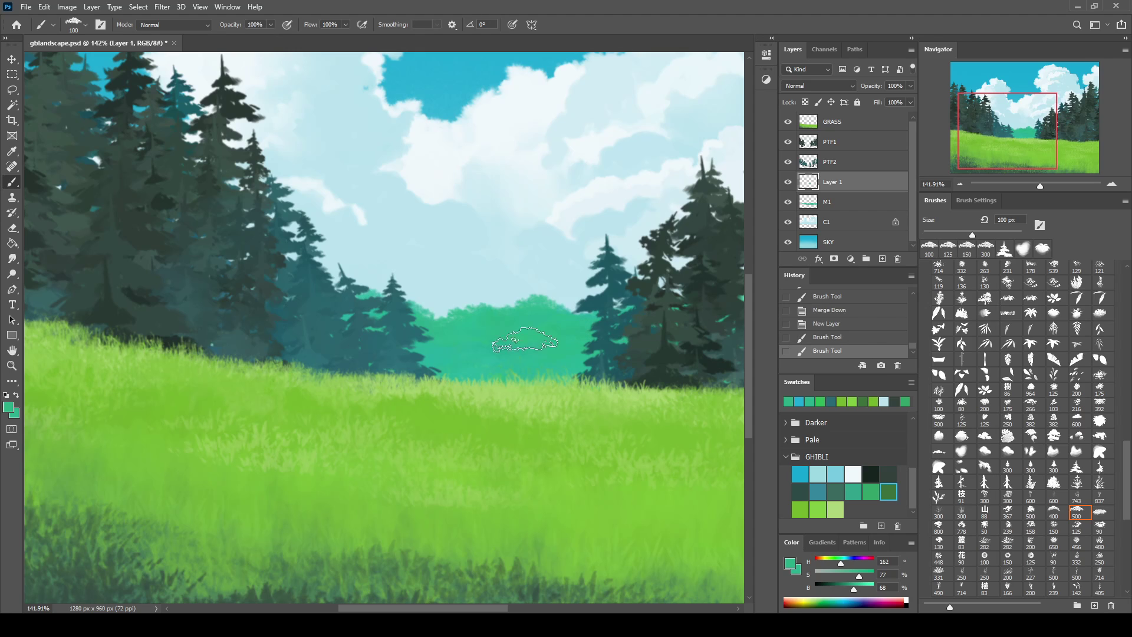
left_click_drag(277, 278, 366, 289)
left_click_drag(413, 330, 460, 324)
left_click_drag(531, 333, 477, 335)
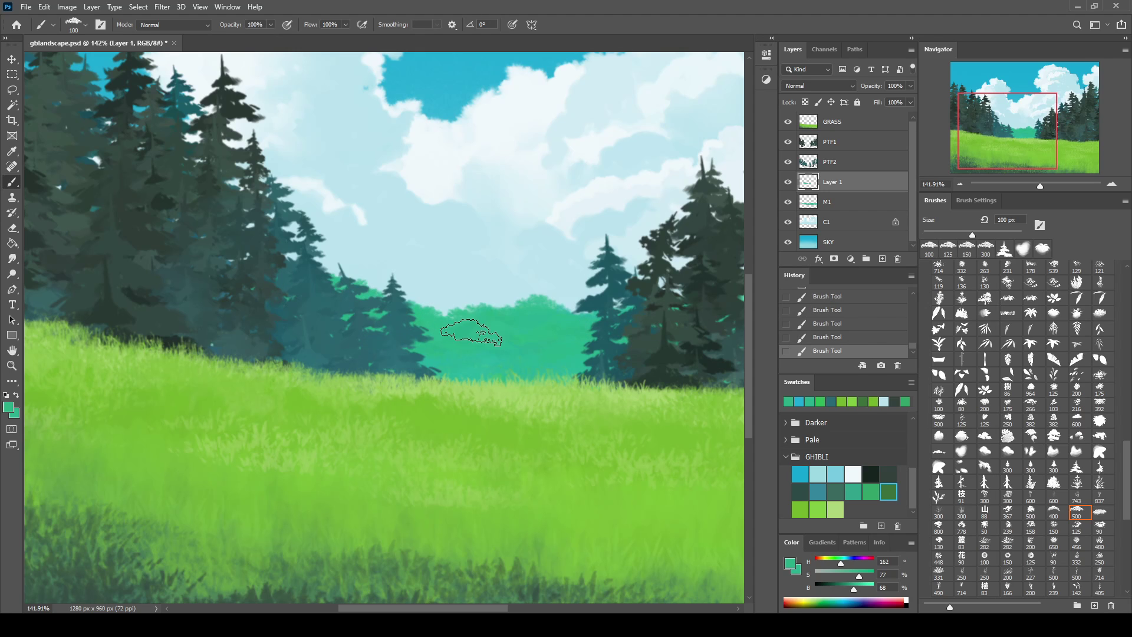
left_click_drag(616, 254, 534, 238)
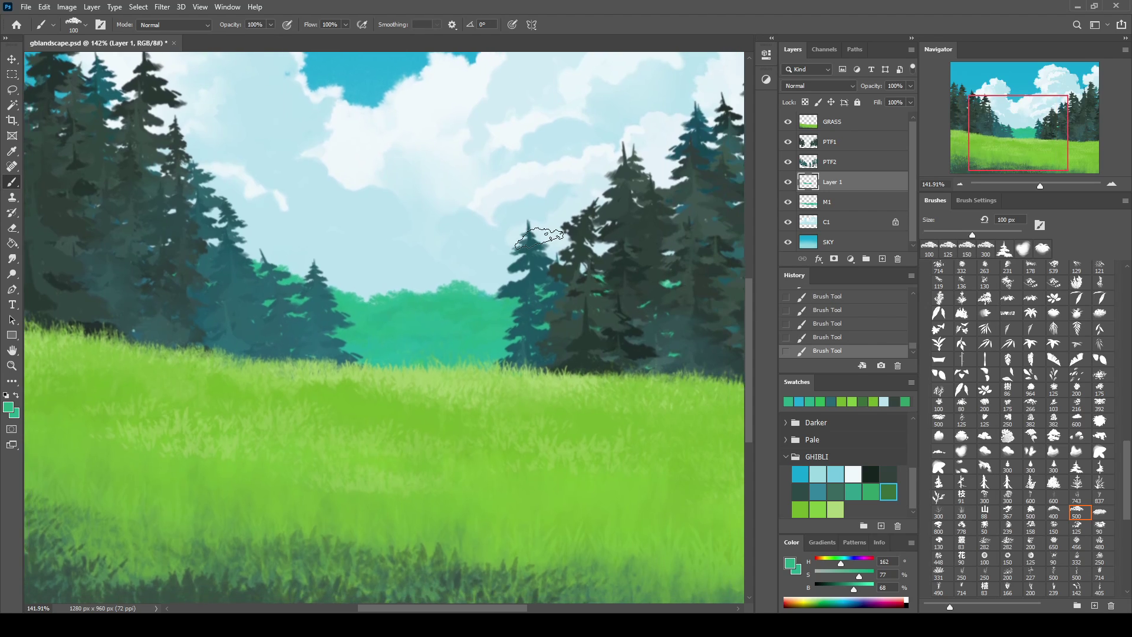
key("ctrl+e")
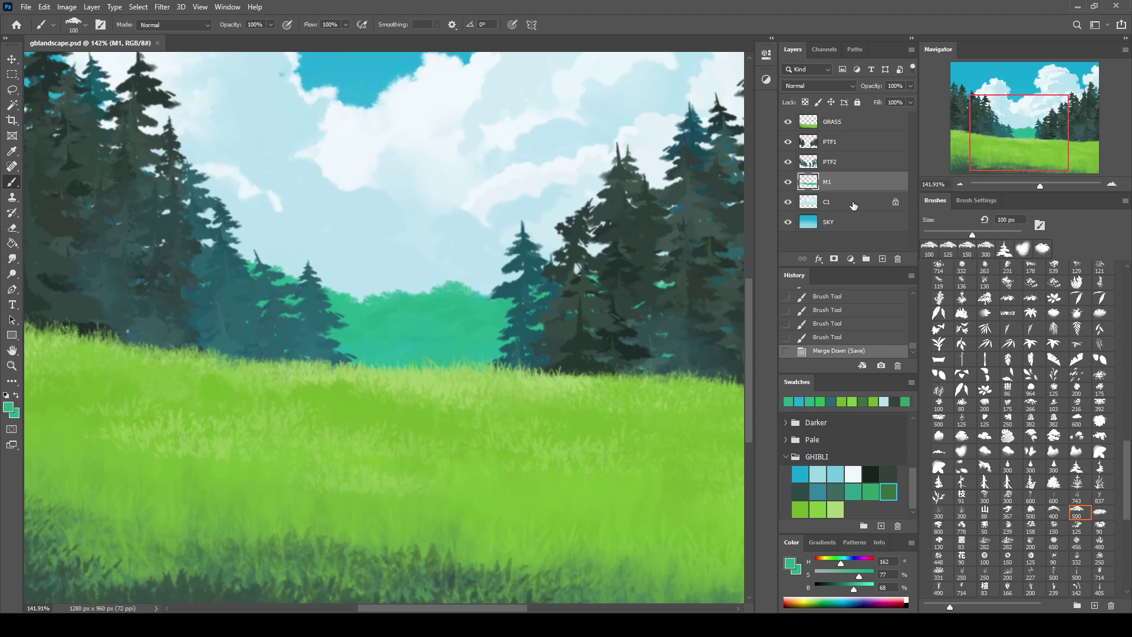
Add a new layer and mix greens from the GHIBLI swatches and Color sliders
left_click(883, 261)
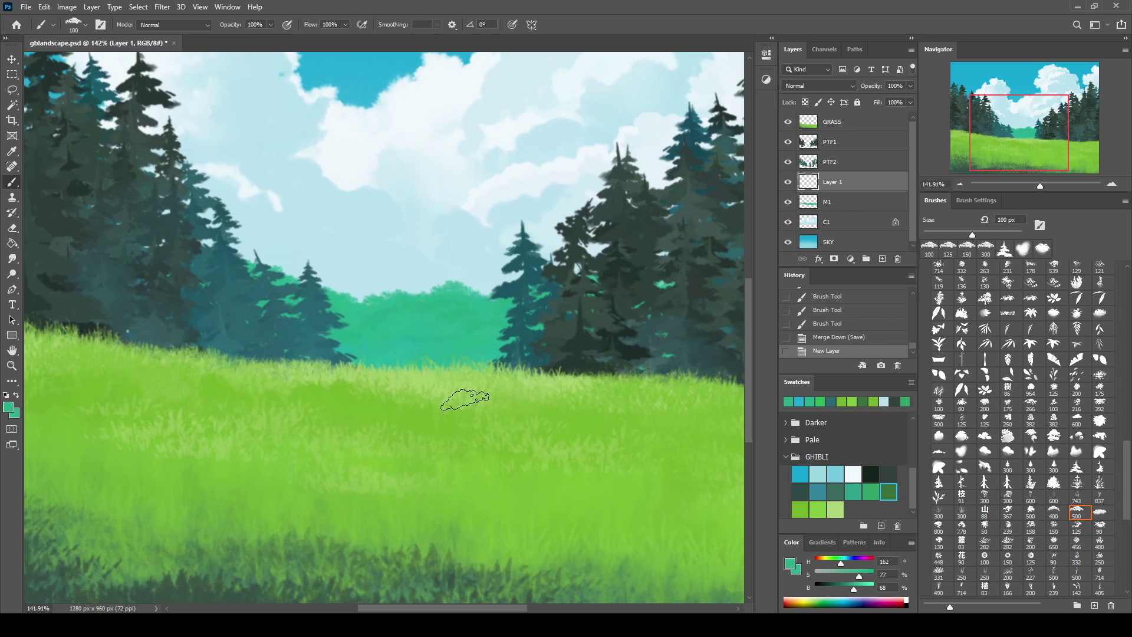
left_click(398, 405, "alt")
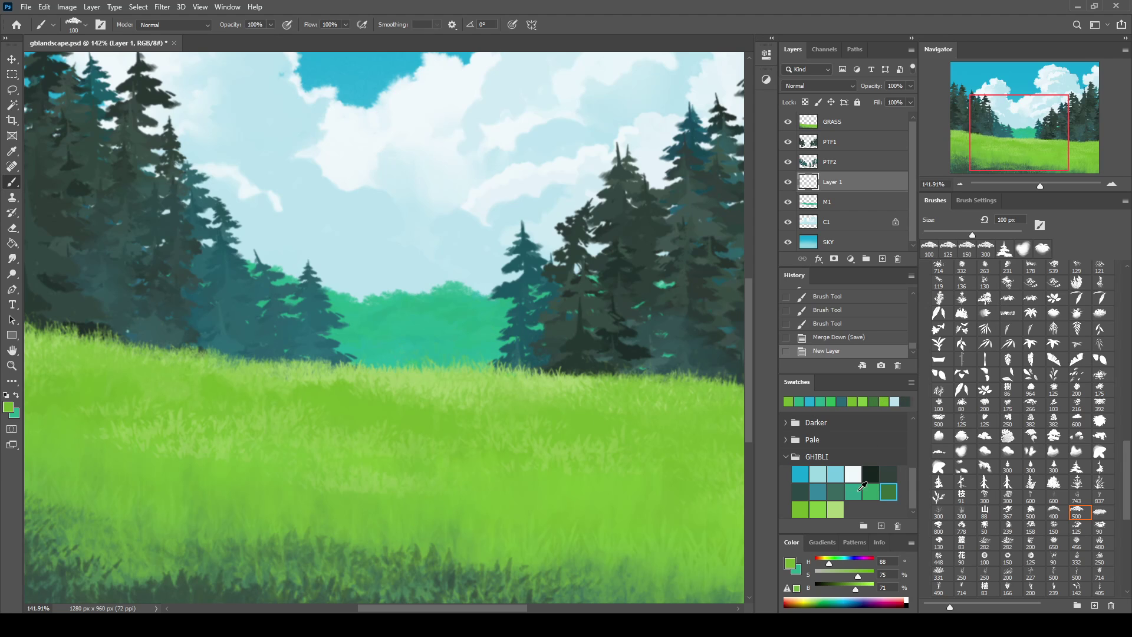
left_click(798, 509)
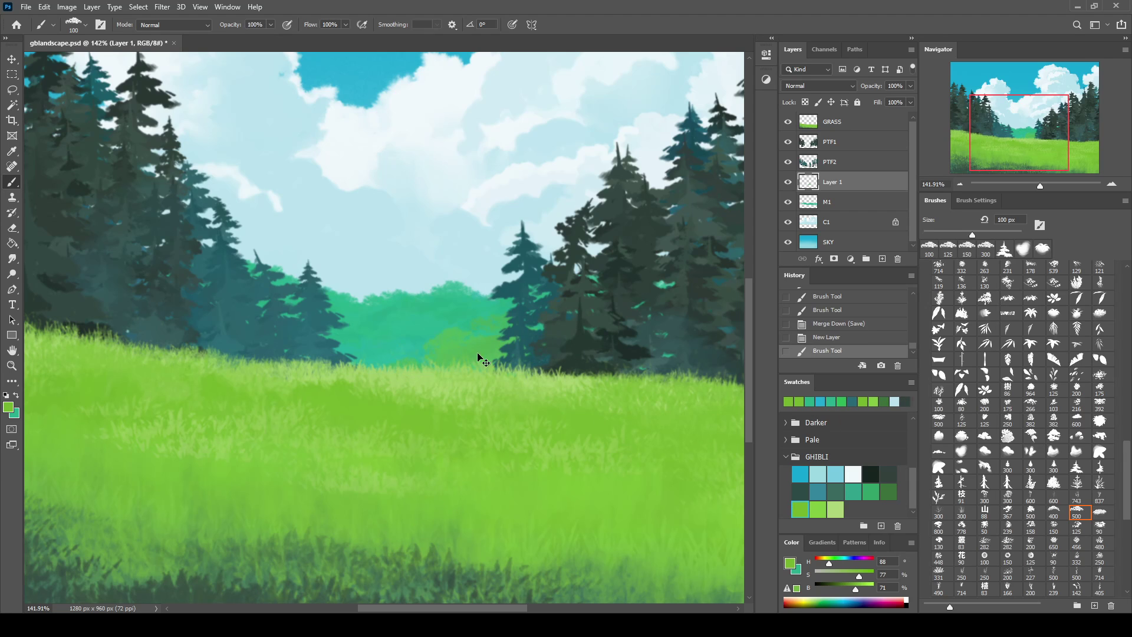
left_click(17, 394)
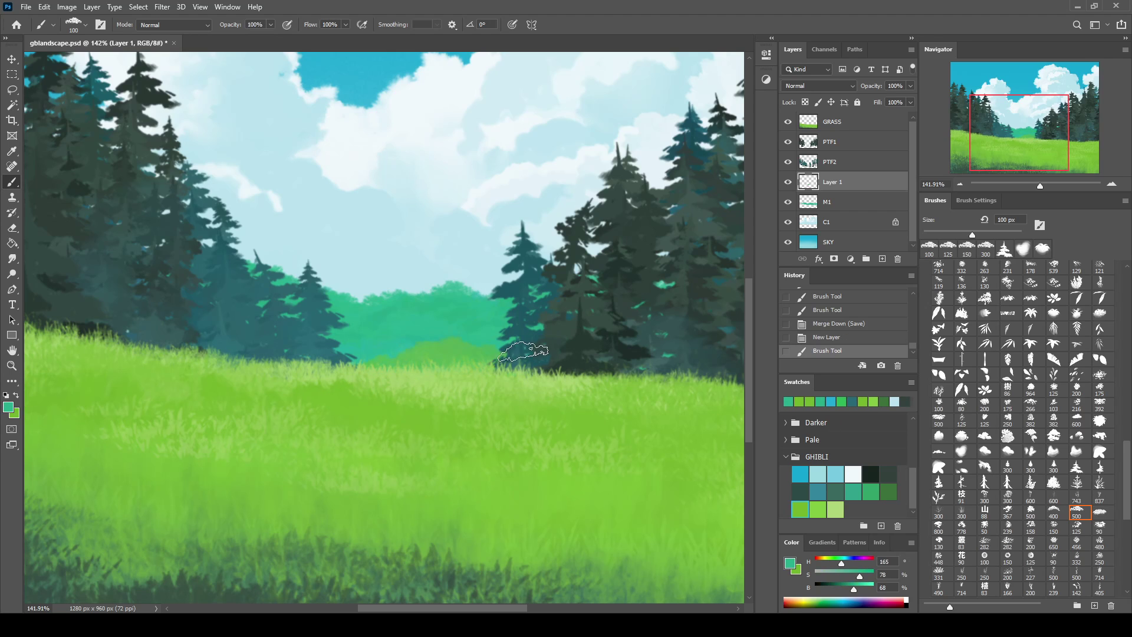
left_click(840, 565)
left_click(857, 576)
left_click(860, 576)
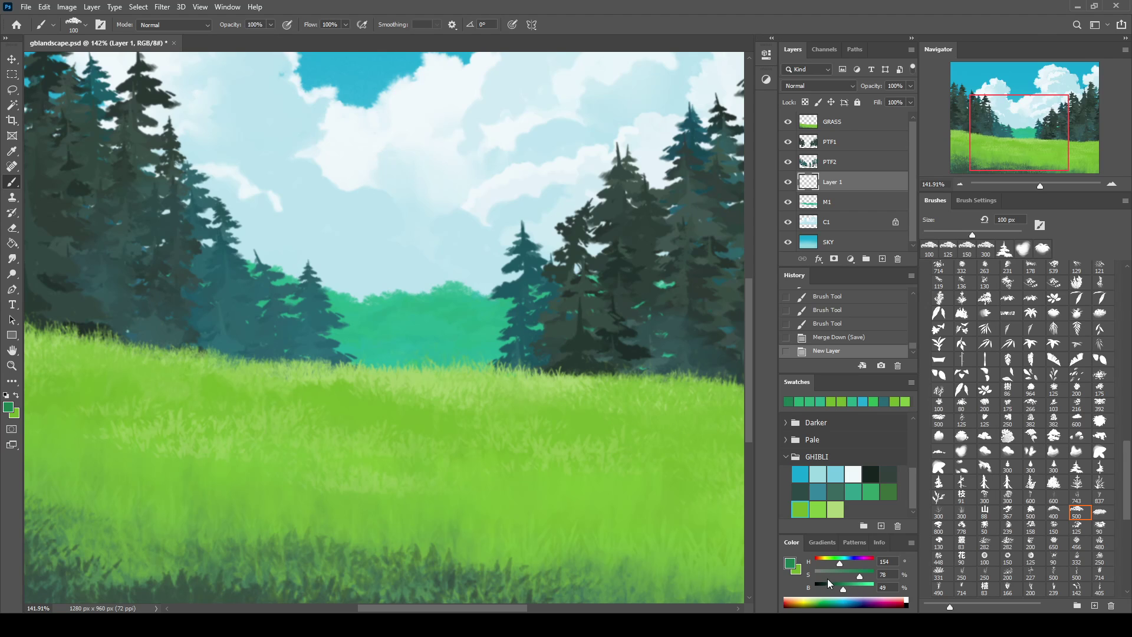
left_click(858, 576)
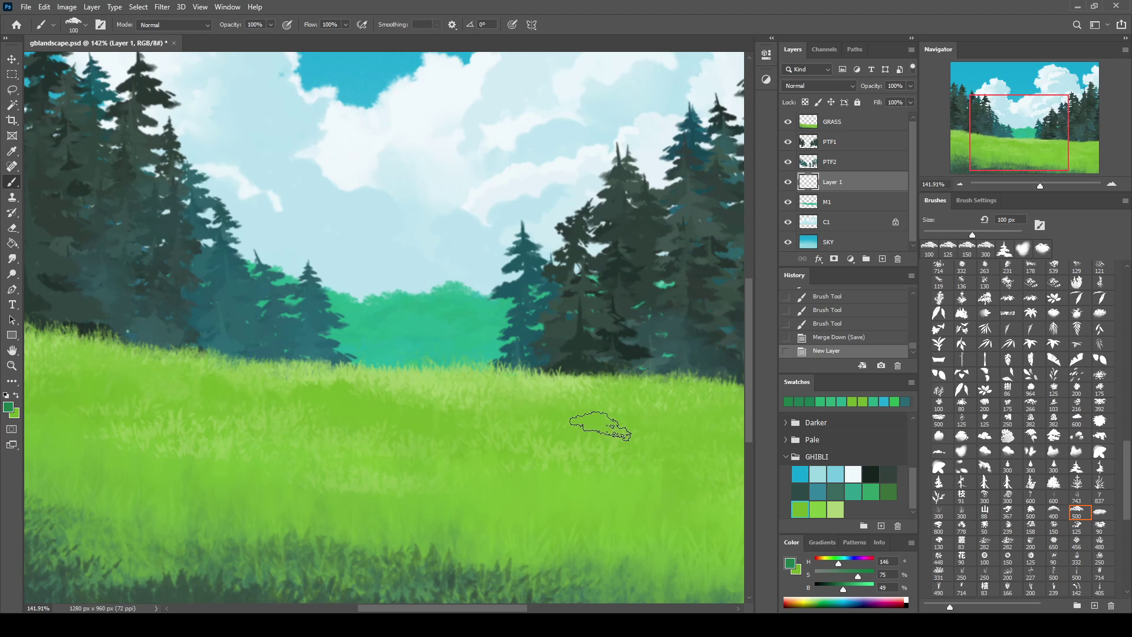
left_click(14, 398)
Test-paint a bush, clear it, save, and move Layer 1 just below GRASS
left_click_drag(436, 365, 542, 353)
mouse_move(372, 360)
left_mouse_down()
mouse_move(501, 363)
mouse_move(538, 321)
mouse_move(366, 366)
mouse_move(501, 357)
mouse_move(354, 340)
left_mouse_up()
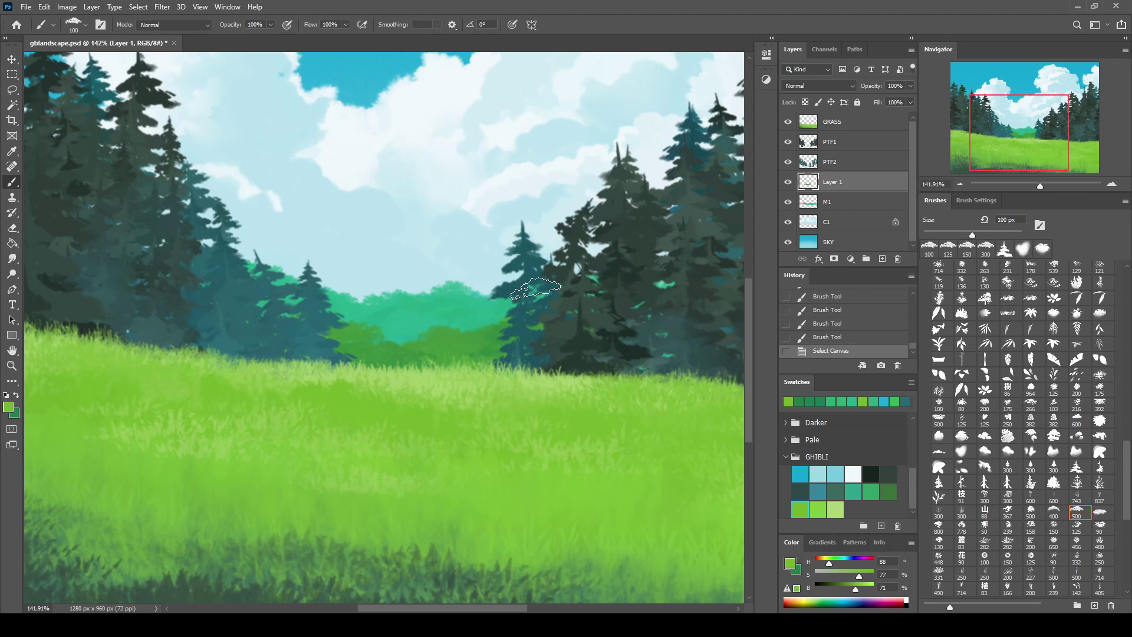
key("Delete")
key("ctrl+s")
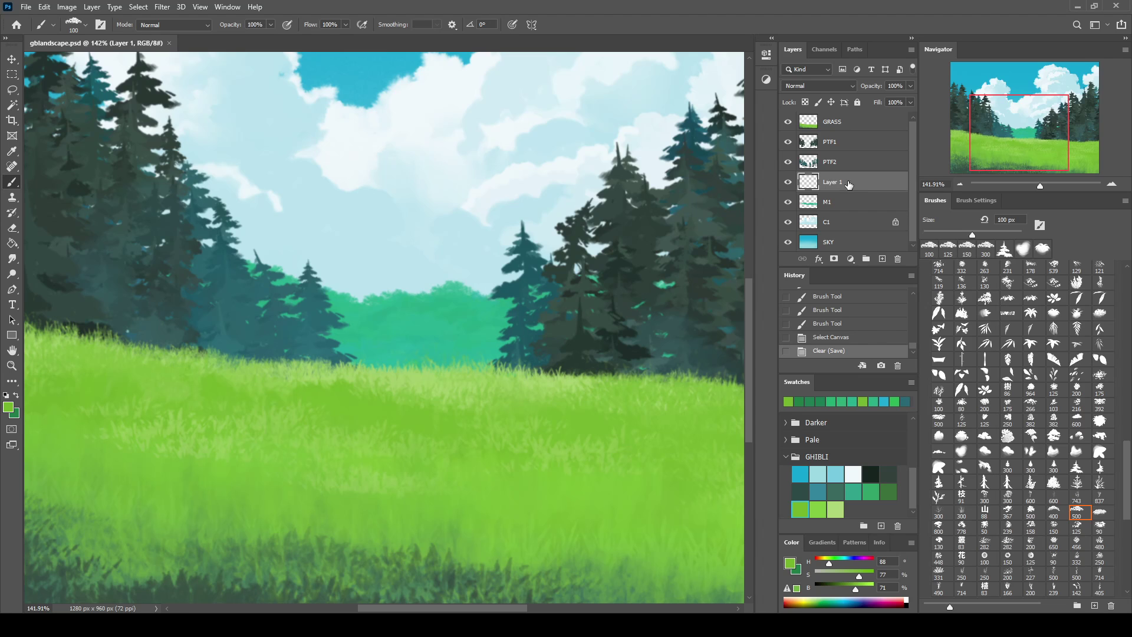
left_click_drag(848, 183, 863, 138)
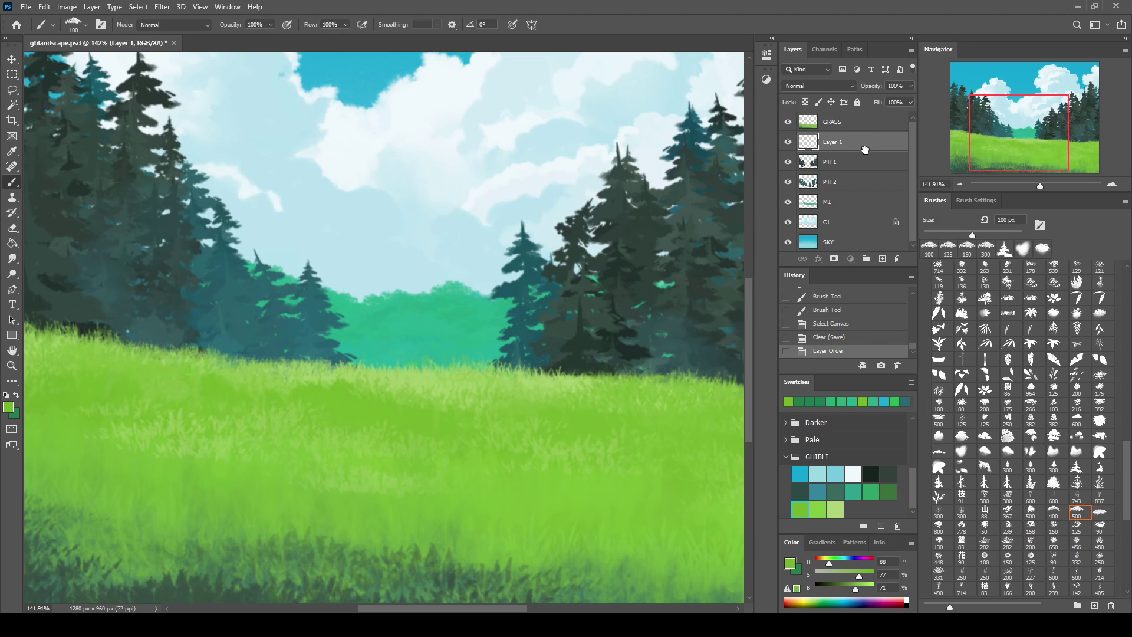
Pan to the right treeline, deselect, and choose the cloud-shaped brush preset
left_click_drag(587, 290, 352, 290)
left_click(1056, 483)
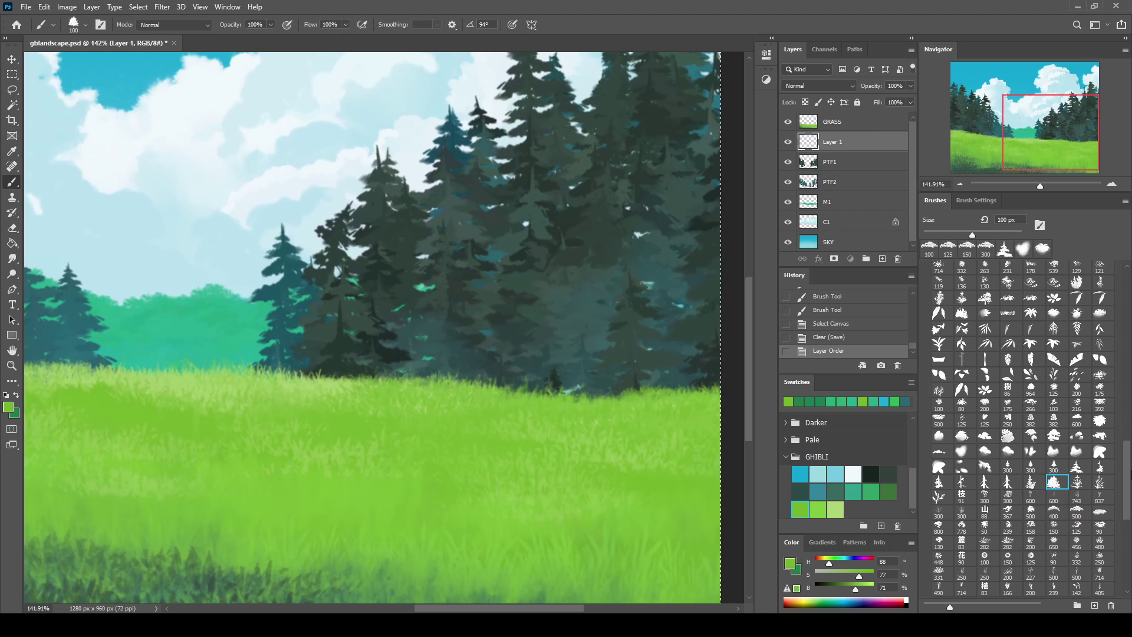
left_click_drag(1128, 451, 1127, 361)
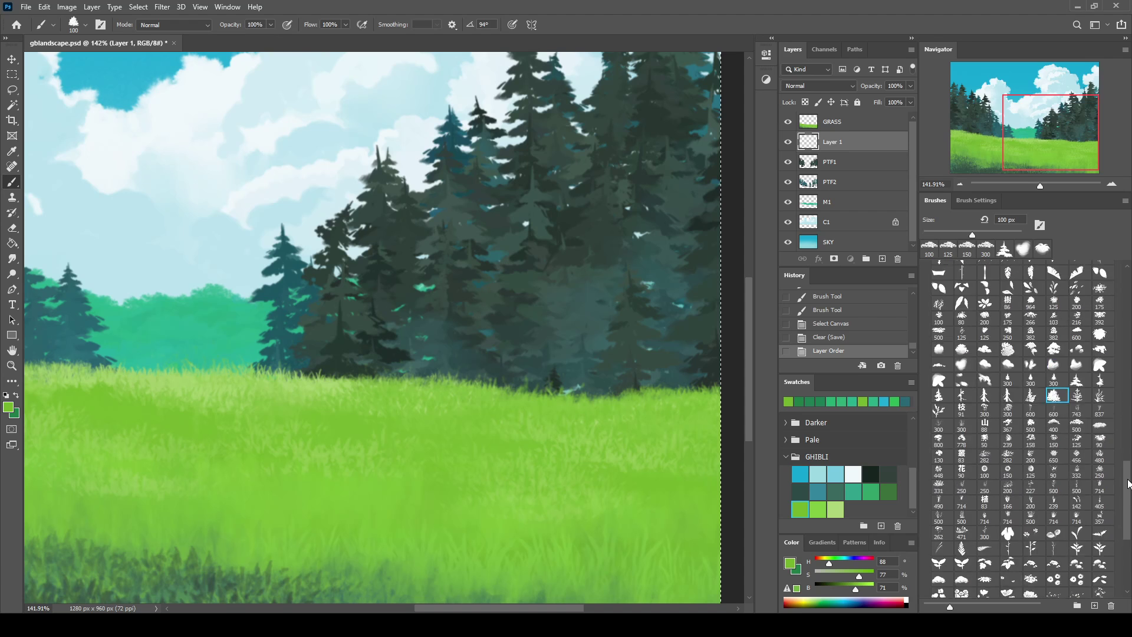
key("ctrl+d")
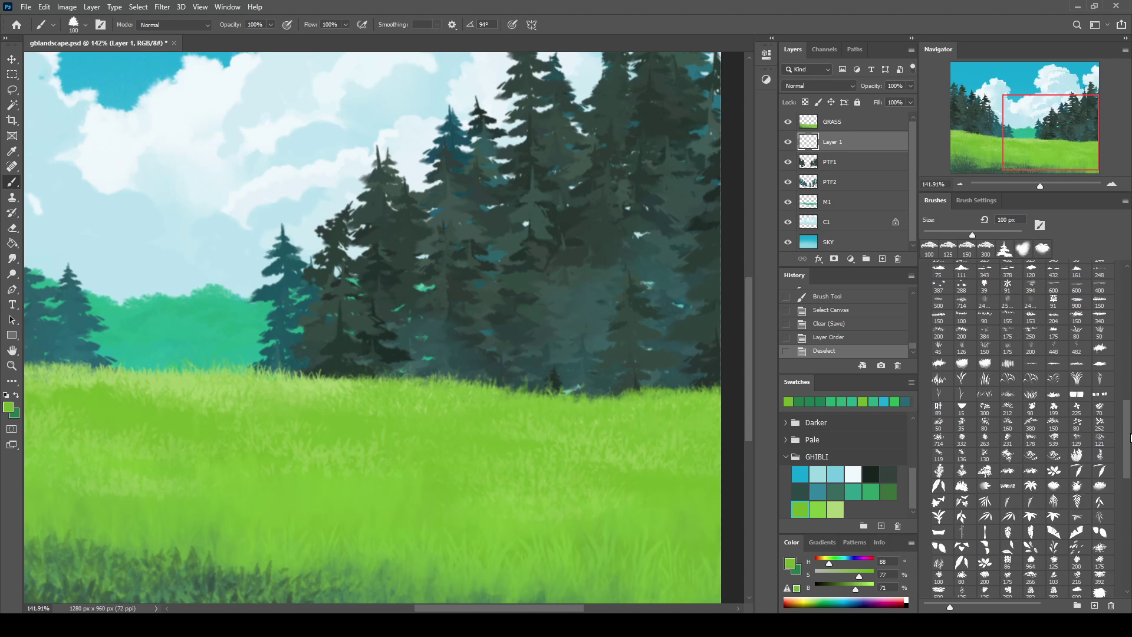
mouse_move(1128, 407)
left_mouse_down()
mouse_move(1129, 380)
mouse_move(1130, 487)
left_mouse_up()
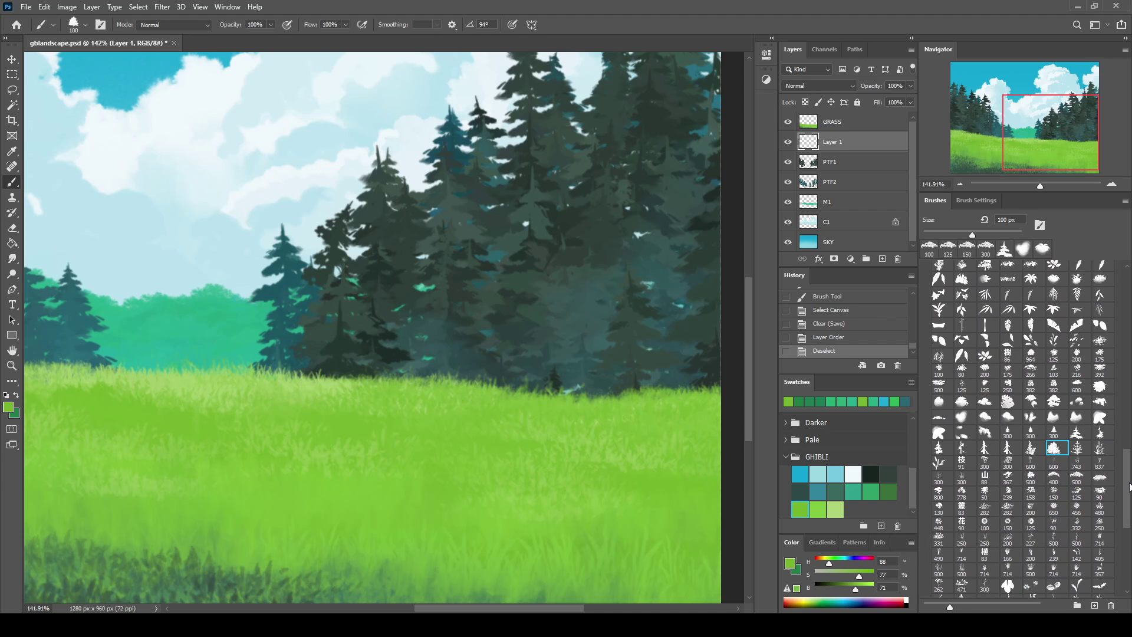
scroll(1079, 341, "down", 3)
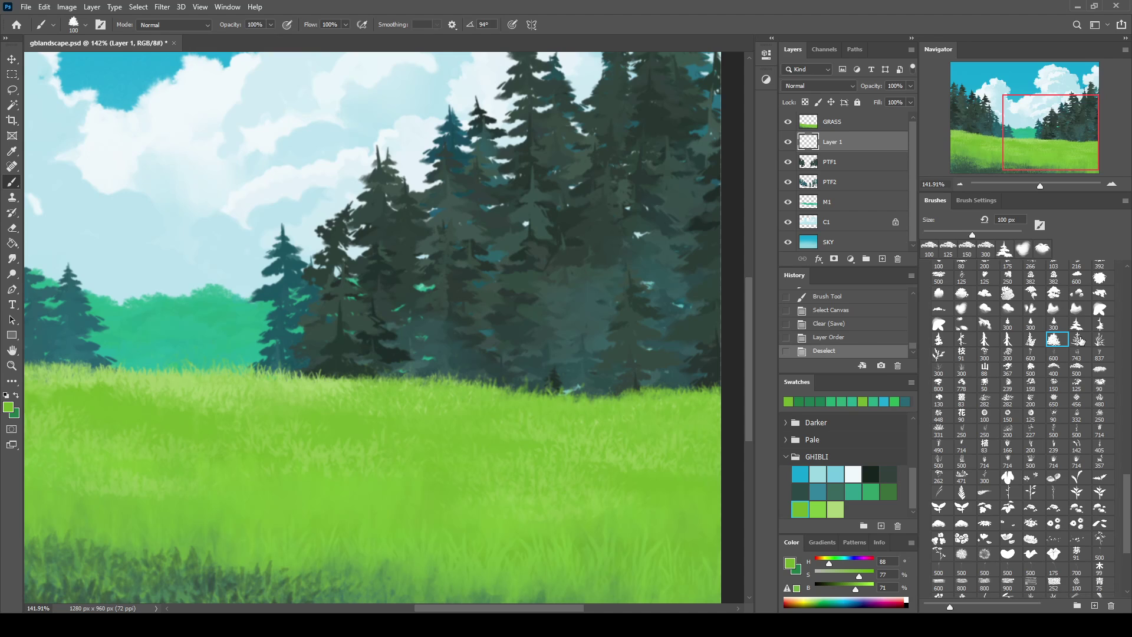
left_click(1053, 293)
Paint a trial light-green bush along the right treeline base, then clear the layer
left_click_drag(484, 357, 670, 353)
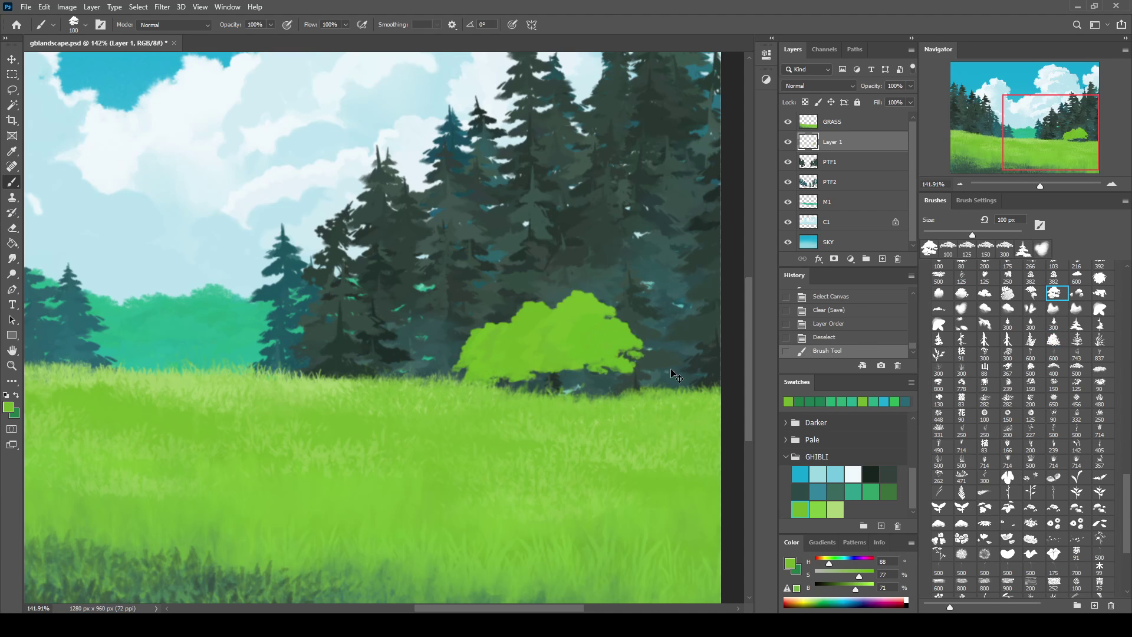
key("ctrl+z")
left_click_drag(506, 367, 678, 307)
mouse_move(607, 378)
left_mouse_down()
mouse_move(702, 359)
mouse_move(716, 295)
left_mouse_up()
left_click_drag(684, 371, 731, 383)
left_click_drag(567, 384, 456, 377)
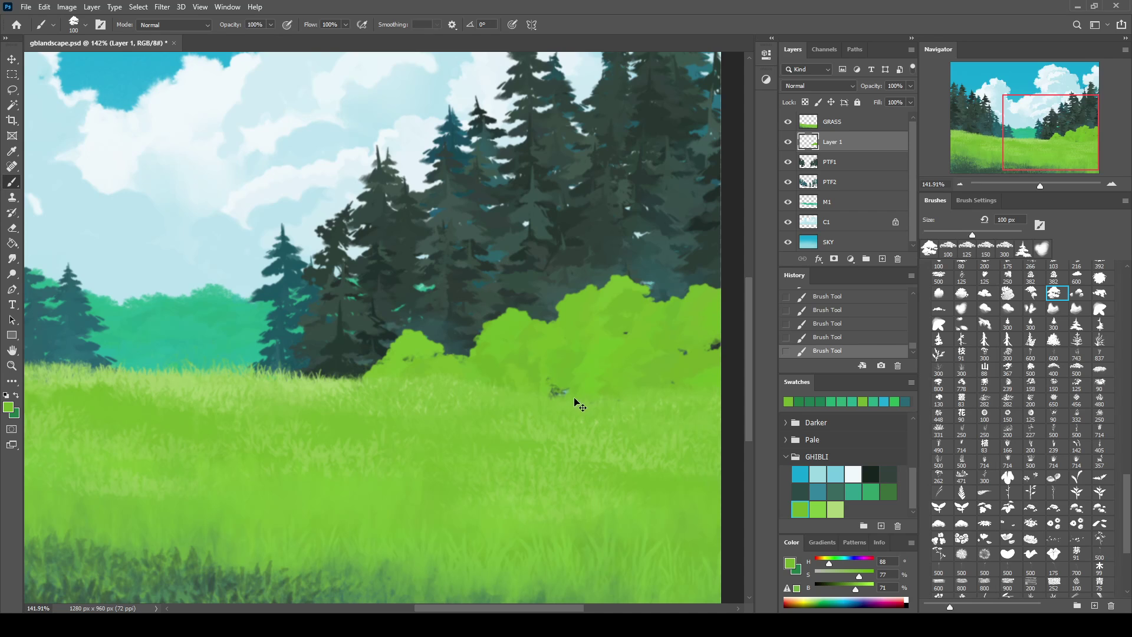
key("ctrl+a")
key("Delete")
Repaint bushes at the right and left treeline bases, then clear the layer again
mouse_move(505, 379)
left_mouse_down()
mouse_move(536, 383)
mouse_move(649, 312)
left_mouse_up()
mouse_move(583, 378)
left_mouse_down()
mouse_move(666, 365)
mouse_move(707, 330)
mouse_move(711, 375)
mouse_move(678, 301)
left_mouse_up()
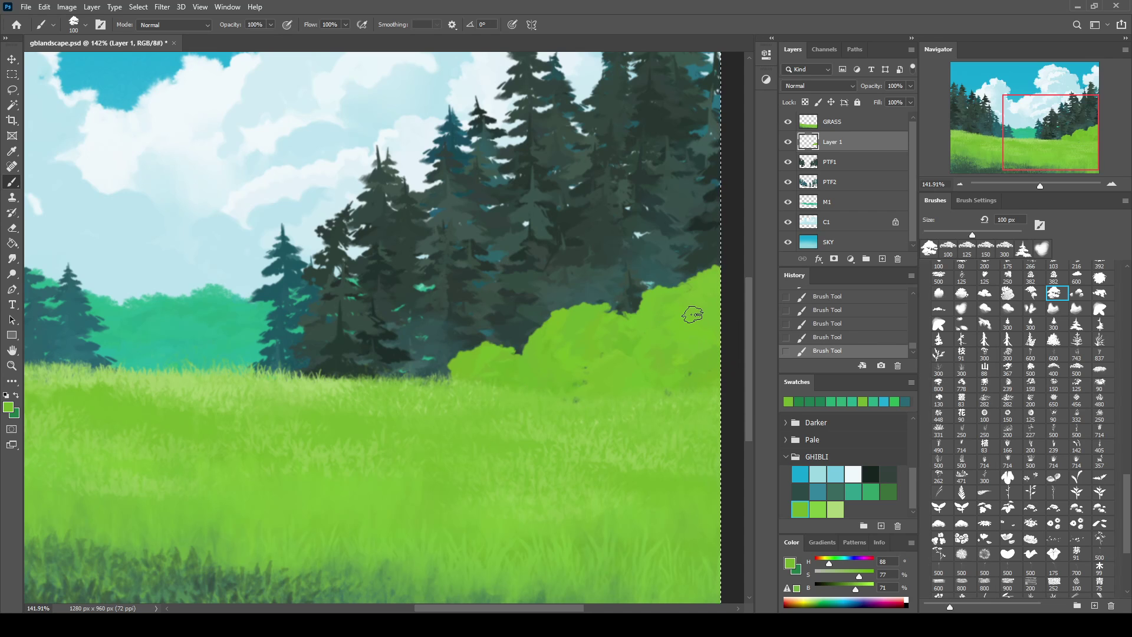
left_click_drag(1029, 151, 978, 147)
mouse_move(159, 306)
left_mouse_down()
mouse_move(214, 361)
mouse_move(136, 330)
mouse_move(59, 330)
mouse_move(107, 277)
left_mouse_up()
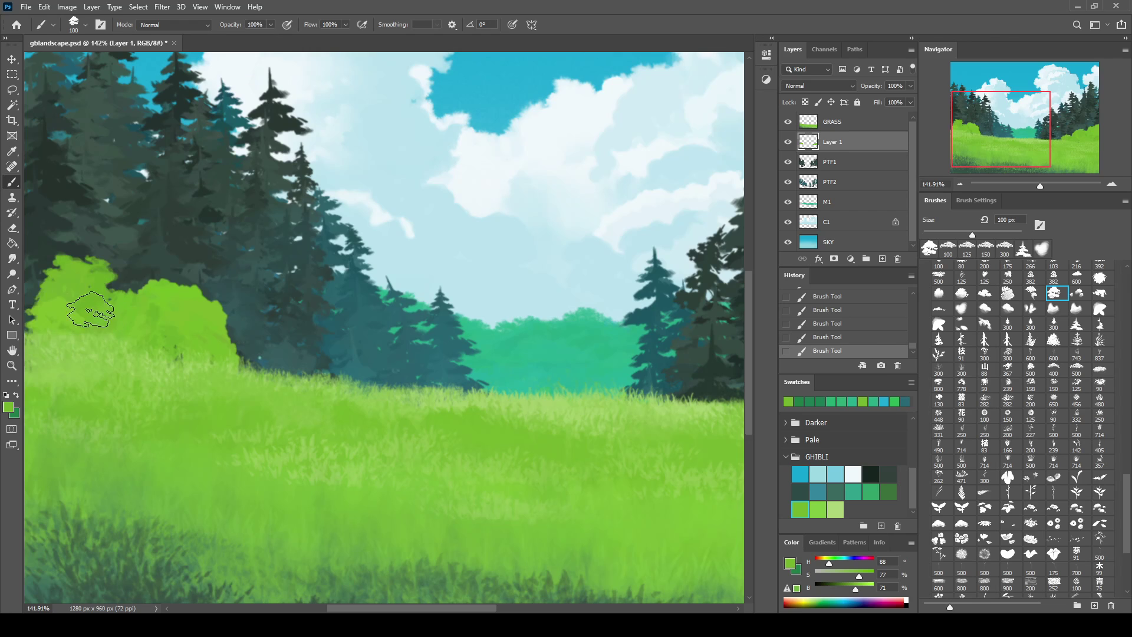
left_click_drag(92, 324, 166, 344)
mouse_move(306, 359)
left_mouse_down()
mouse_move(329, 397)
mouse_move(379, 384)
mouse_move(582, 288)
left_mouse_up()
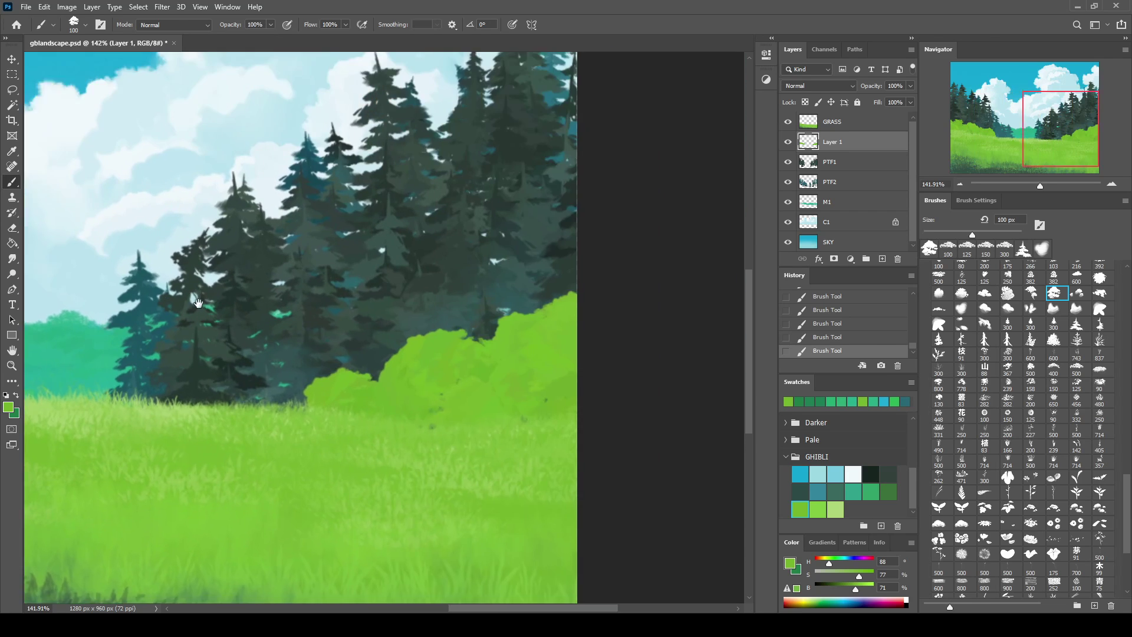
key("ctrl+a")
key("Delete")
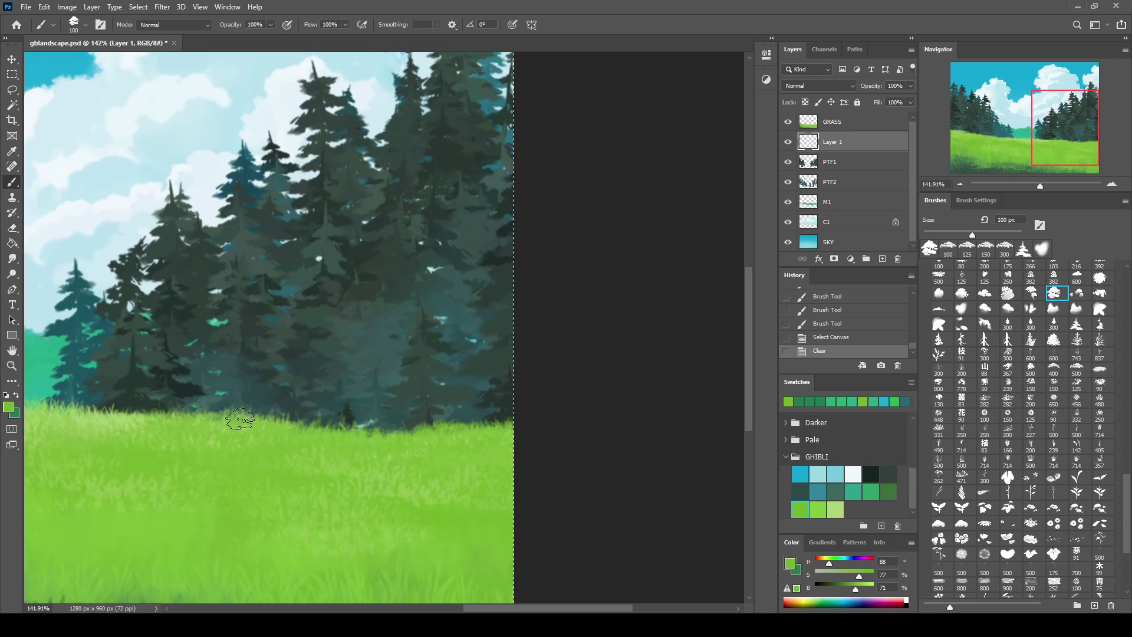
Paint rounded bush mounds along the treeline base with a different bush-shaped brush tip
left_click_drag(236, 416, 239, 418)
mouse_move(365, 413)
left_mouse_down()
mouse_move(462, 430)
mouse_move(455, 405)
mouse_move(489, 425)
left_mouse_up()
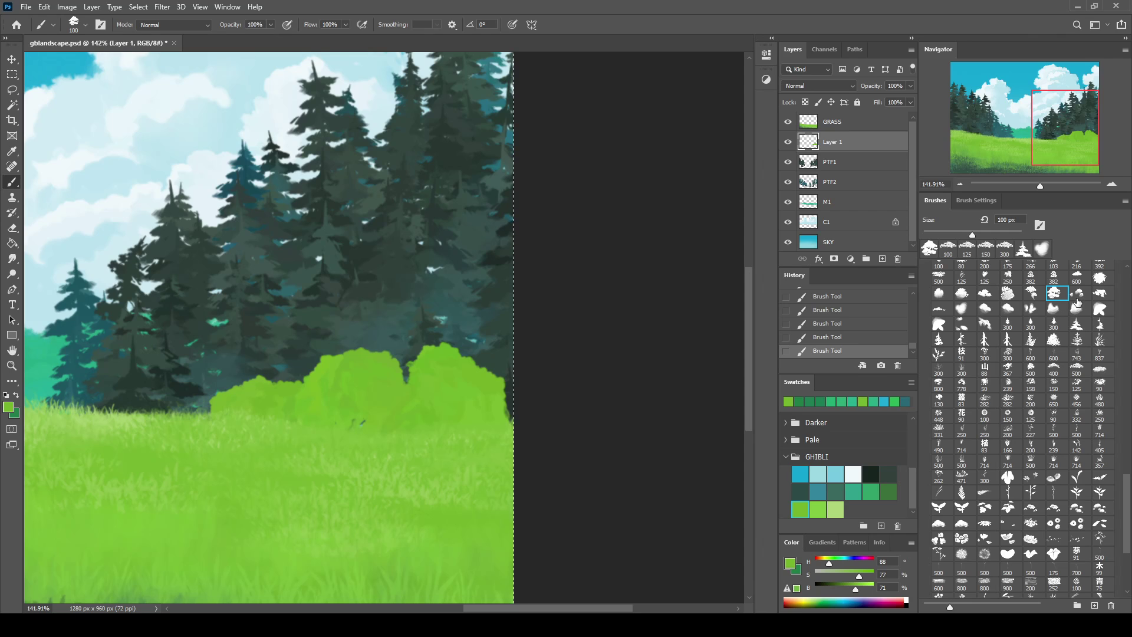
left_click(962, 293)
left_click(365, 361)
left_click_drag(366, 367, 218, 395)
left_click_drag(465, 353, 412, 384)
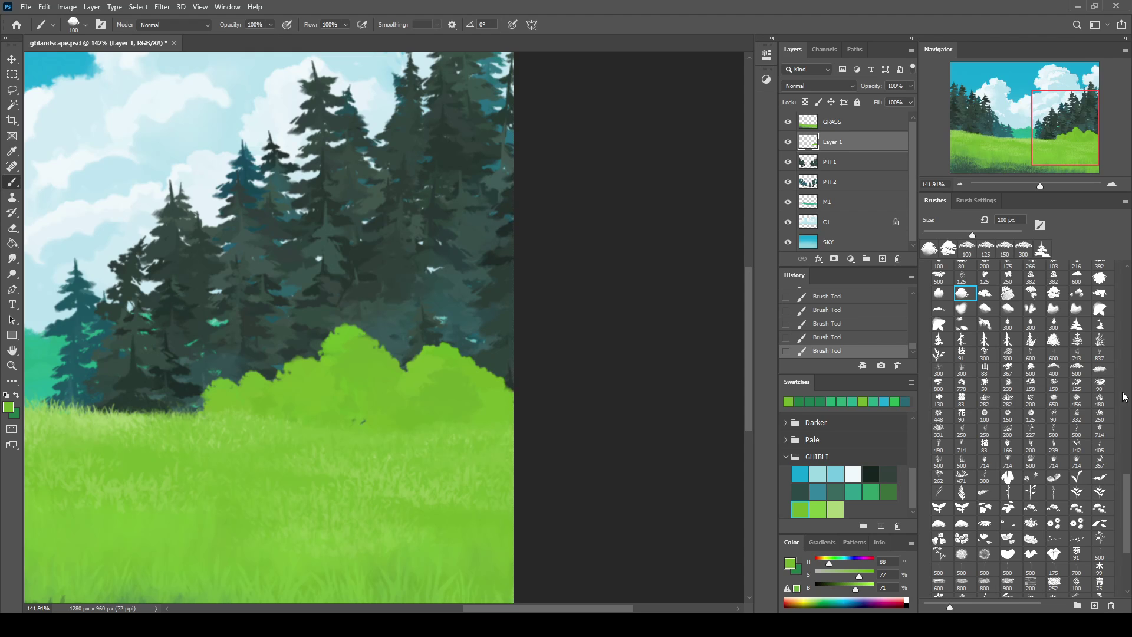
mouse_move(1127, 491)
left_mouse_down()
mouse_move(1127, 398)
mouse_move(1127, 448)
left_mouse_up()
Select a large leafy foliage brush tip and bring it to a moderate size
scroll(1022, 429, "down", 2)
scroll(1022, 429, "down", 2)
scroll(1022, 429, "down", 2)
scroll(1022, 429, "down", 2)
scroll(1022, 428, "up", 3)
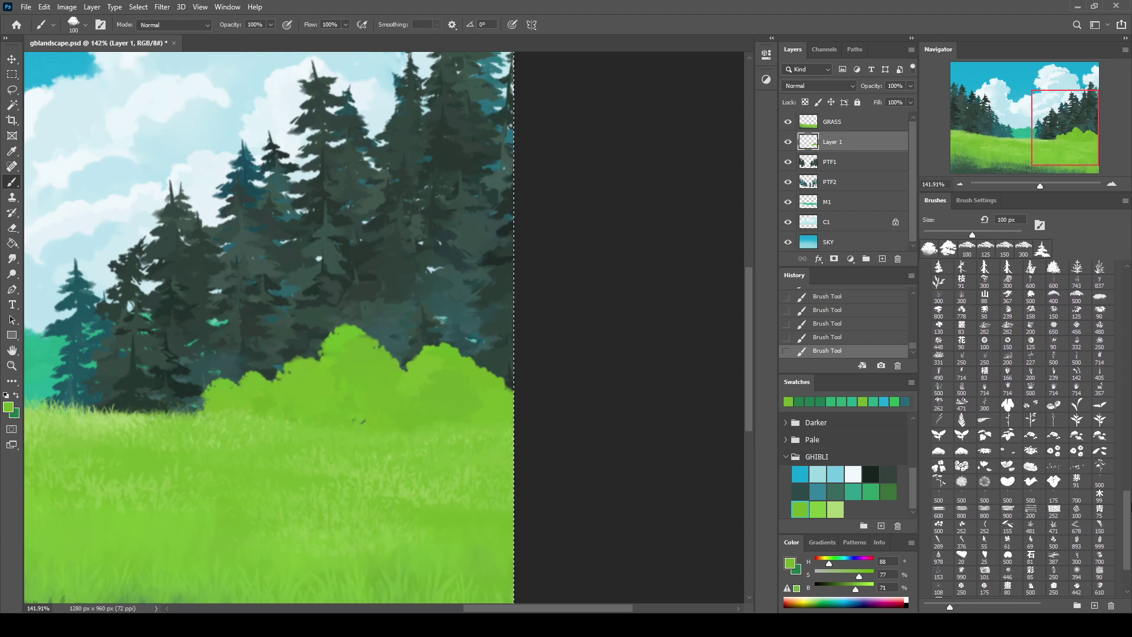
scroll(1022, 429, "up", 2)
scroll(1022, 428, "up", 2)
scroll(1022, 429, "up", 1)
scroll(1022, 429, "up", 1)
scroll(1022, 429, "up", 1)
left_click(1033, 417)
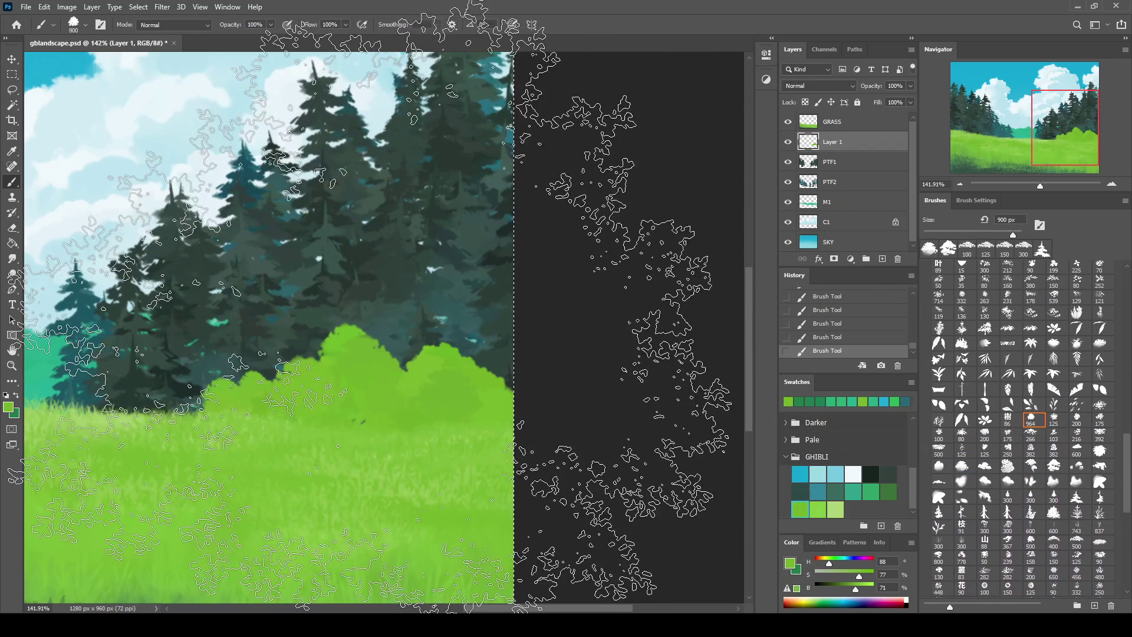
key("bracketleft")
key("bracketleft")
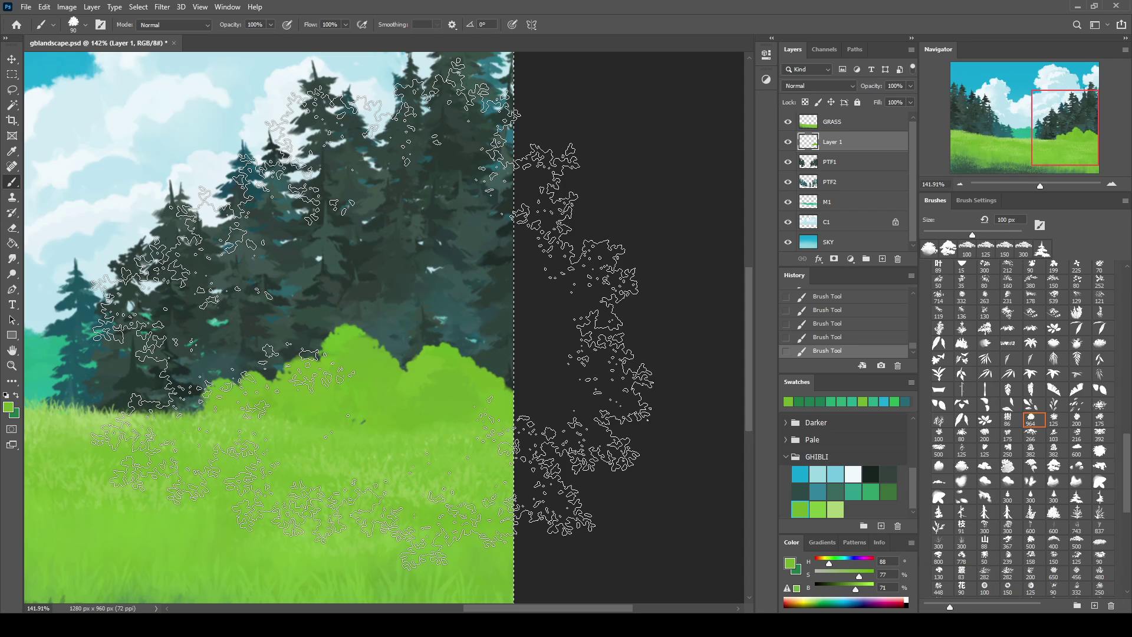
key("bracketleft")
key("bracketleft")
key("bracketleft")
key("bracketright")
key("bracketright")
key("bracketright")
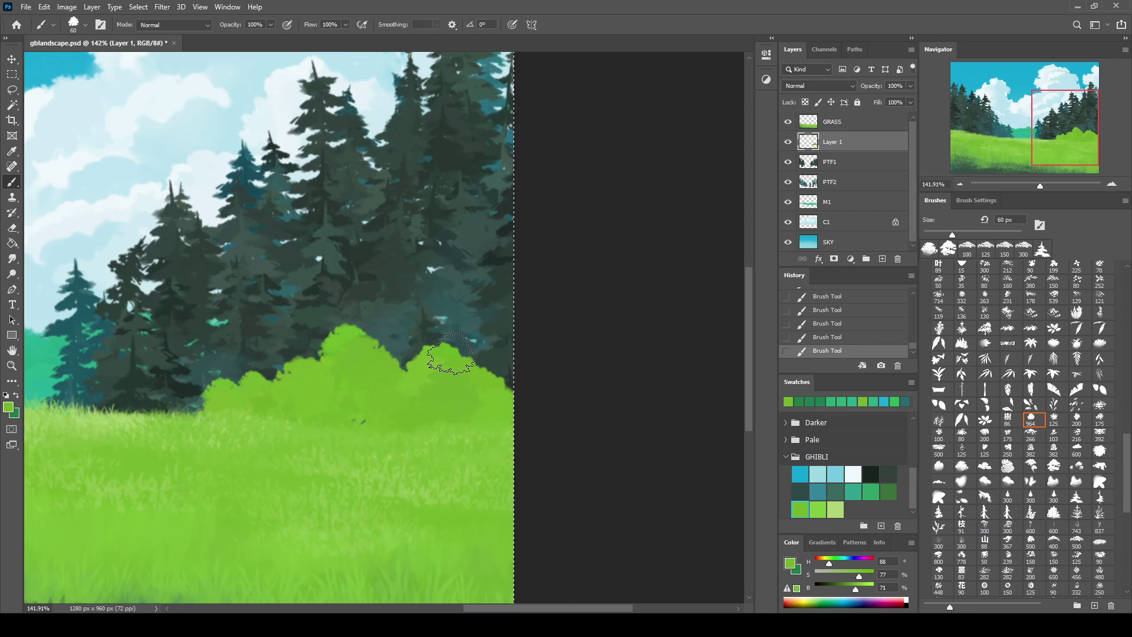
Paint foliage over the dark trees and the bush top, erasing to reshape the outline
left_click_drag(421, 356, 448, 348)
left_click_drag(454, 354, 487, 391)
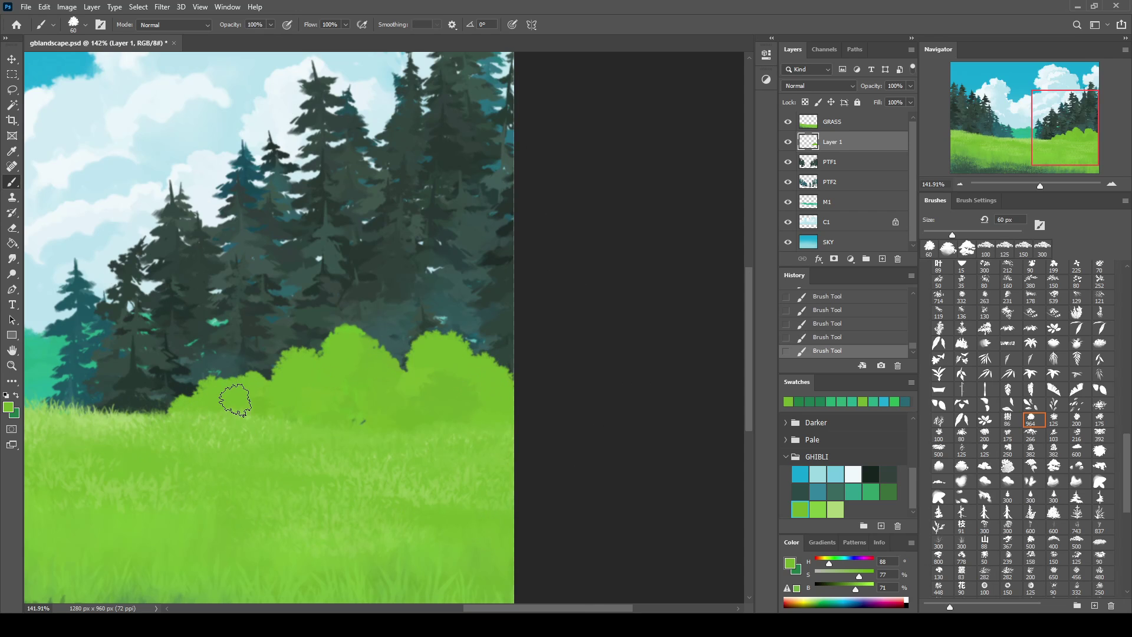
left_click_drag(235, 399, 313, 403)
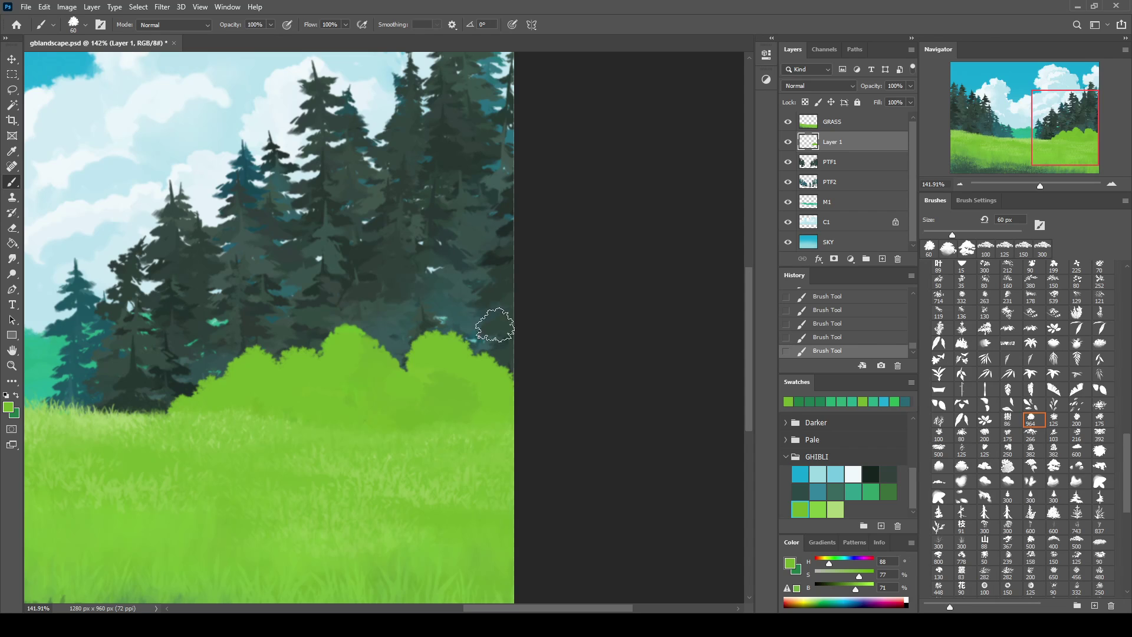
key("e")
left_click_drag(475, 341, 498, 328)
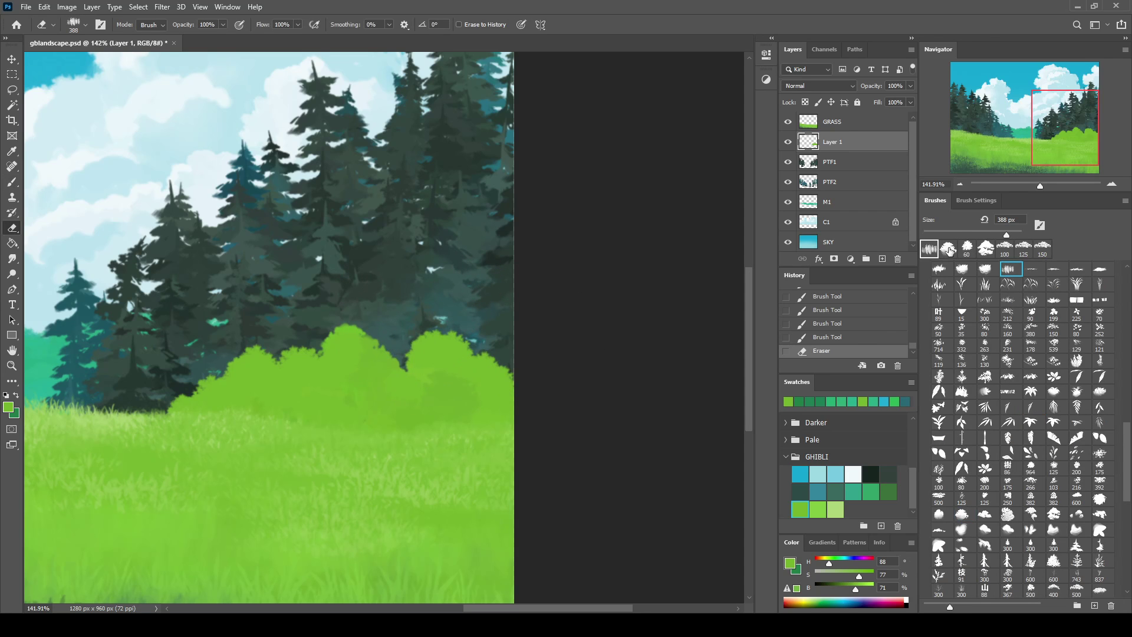
mouse_move(479, 328)
left_mouse_down()
mouse_move(455, 407)
mouse_move(352, 377)
left_mouse_up()
key("b")
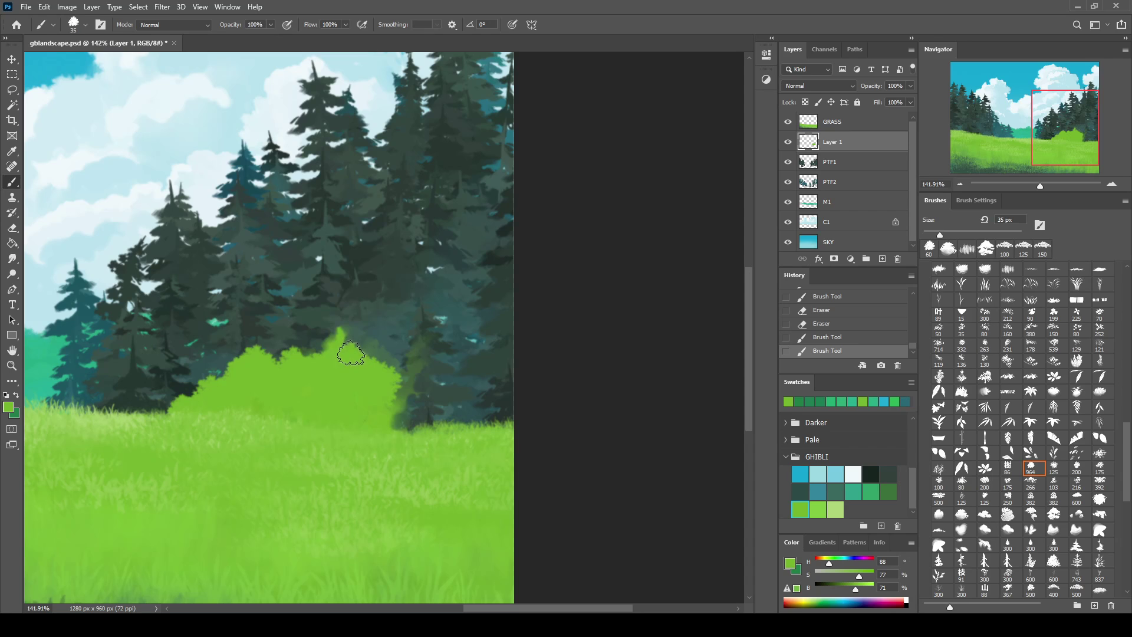
Enlarge the brush, build up the bush, and paint bright green over the left tree bases
key("bracketright")
key("bracketright")
key("bracketright")
left_click_drag(352, 352, 395, 372)
mouse_move(353, 328)
left_mouse_down()
mouse_move(392, 404)
mouse_move(499, 404)
mouse_move(454, 379)
left_mouse_up()
key("bracketright")
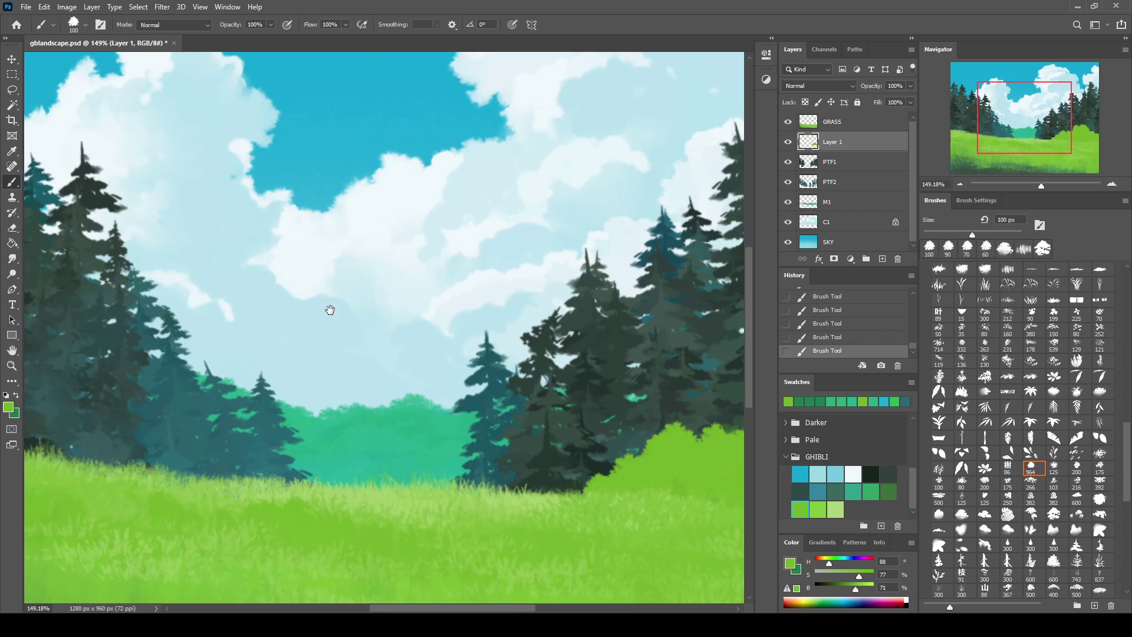
left_click_drag(330, 310, 556, 211)
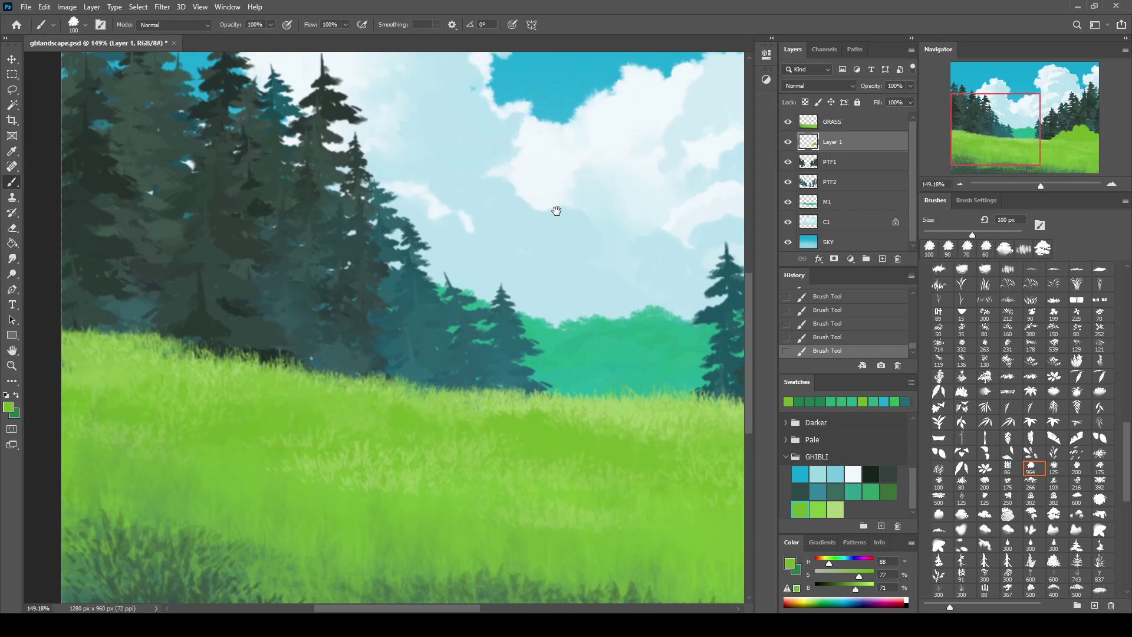
mouse_move(142, 330)
left_mouse_down()
mouse_move(163, 316)
mouse_move(223, 334)
mouse_move(252, 371)
mouse_move(197, 278)
mouse_move(278, 379)
mouse_move(354, 379)
mouse_move(343, 381)
left_mouse_up()
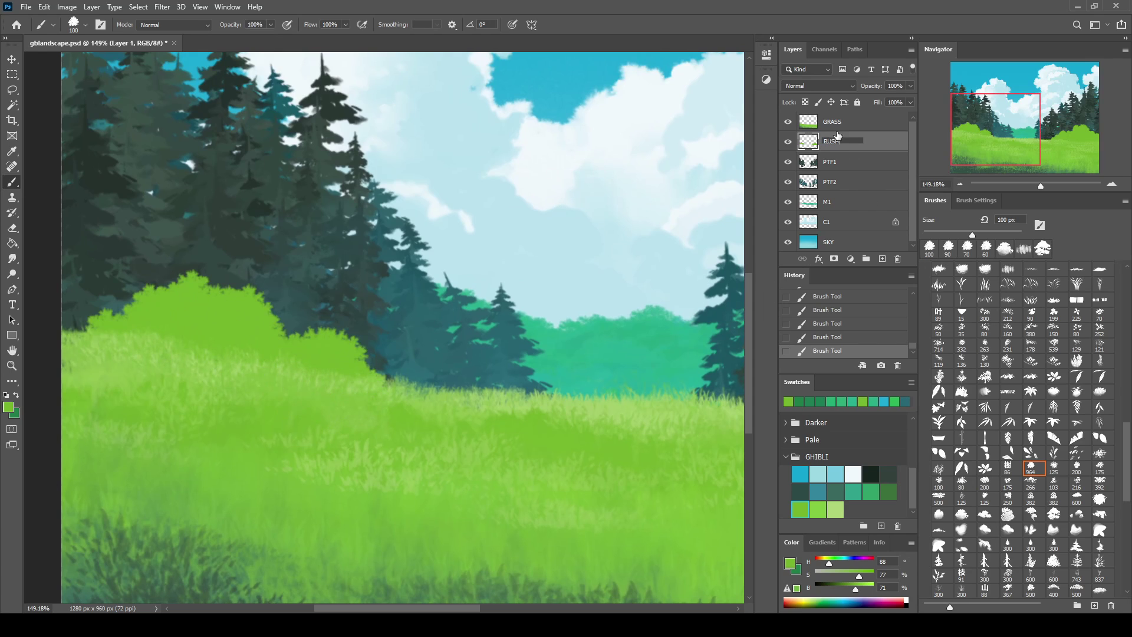
Erase and repaint the left bright green bush and add another bush shape behind the grass
mouse_move(118, 342)
left_mouse_down()
mouse_move(260, 325)
mouse_move(377, 377)
left_mouse_up()
mouse_move(209, 373)
left_mouse_down()
mouse_move(271, 401)
mouse_move(316, 401)
mouse_move(198, 382)
mouse_move(177, 365)
left_mouse_up()
mouse_move(491, 401)
left_mouse_down()
mouse_move(543, 404)
mouse_move(442, 405)
mouse_move(489, 361)
mouse_move(65, 300)
left_mouse_up()
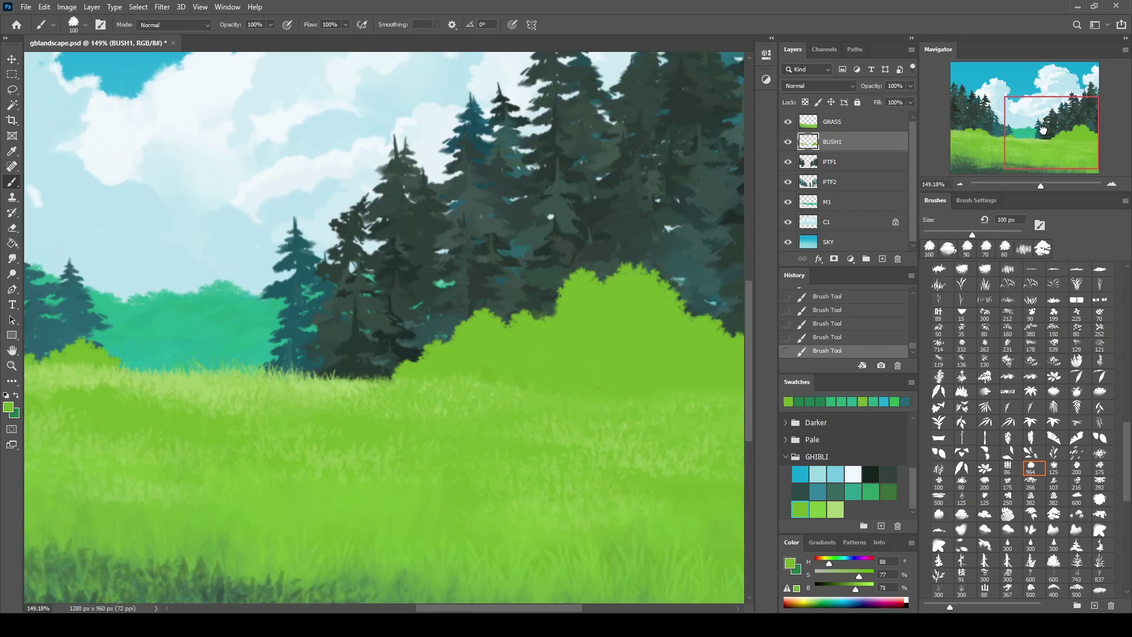
Reshape the right-hand bush in front of the dark trees and add a new layer above BUSH1
key("e")
left_click_drag(460, 307, 510, 251)
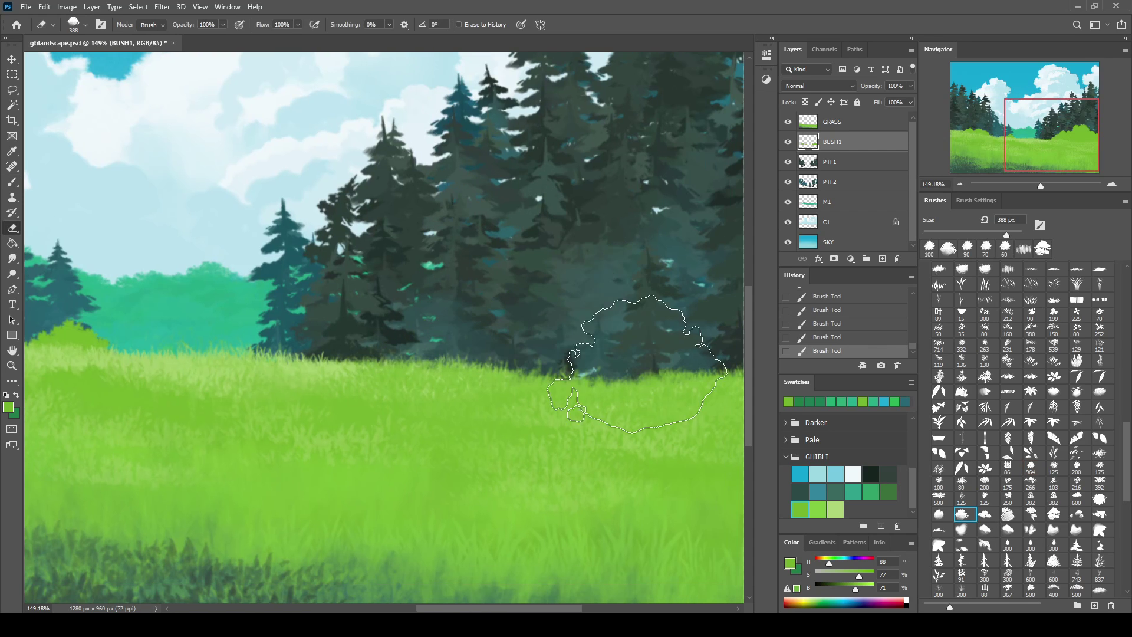
key("b")
mouse_move(485, 386)
left_mouse_down()
mouse_move(632, 379)
mouse_move(585, 316)
mouse_move(688, 384)
left_mouse_up()
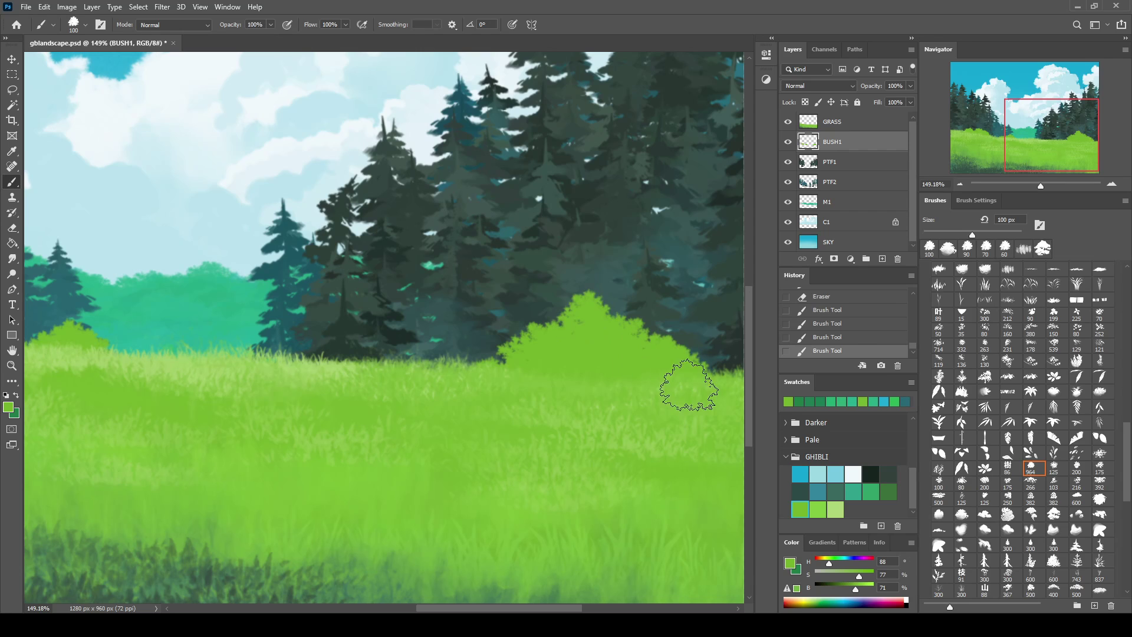
mouse_move(512, 352)
left_mouse_down()
mouse_move(480, 374)
mouse_move(530, 366)
left_mouse_up()
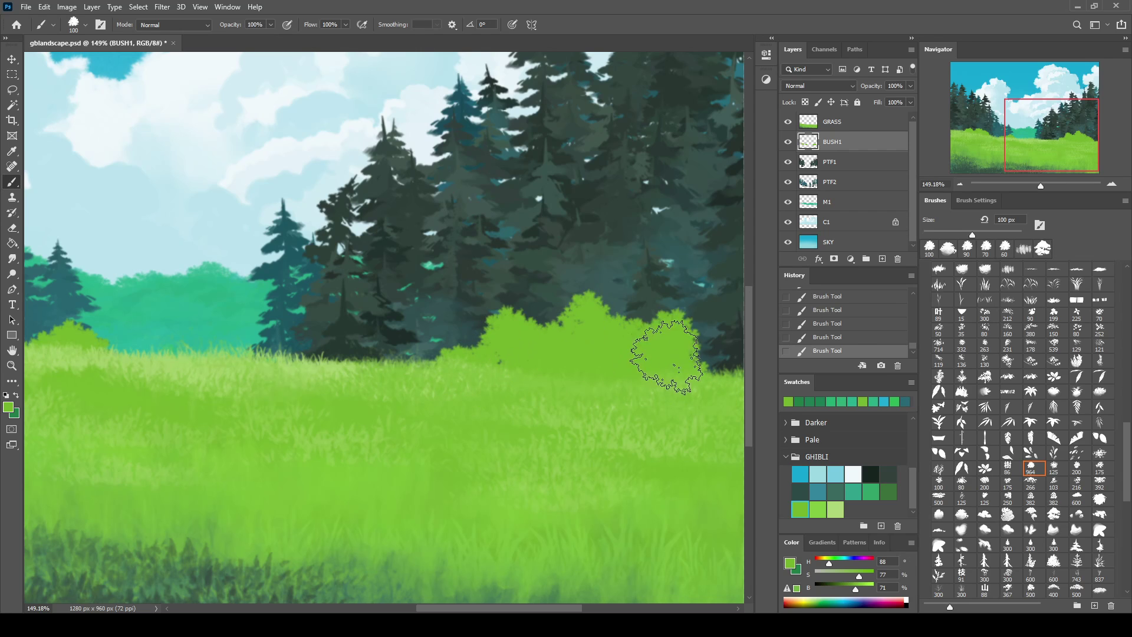
left_click(612, 316)
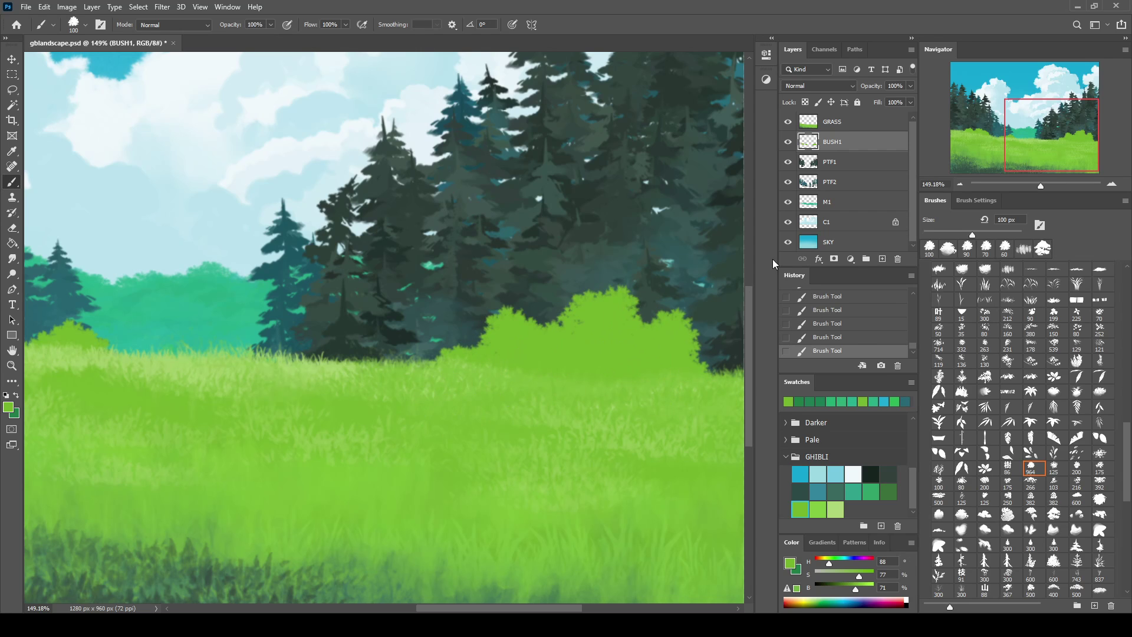
left_click(882, 260)
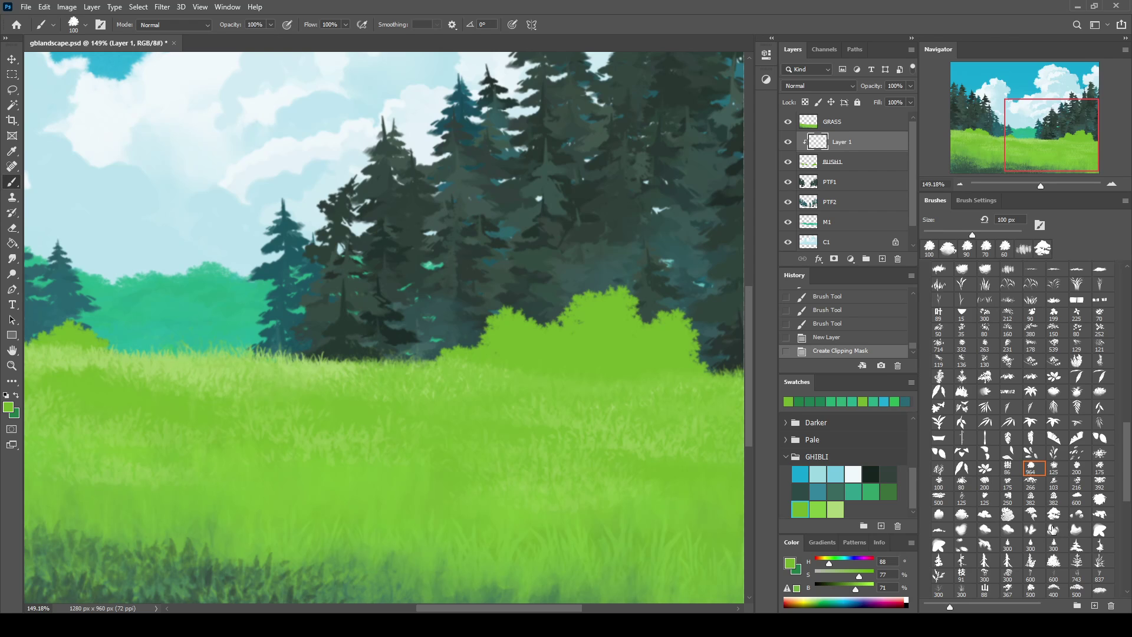
Sample dark green from the lower grass and paint shading over the right bush
key("e")
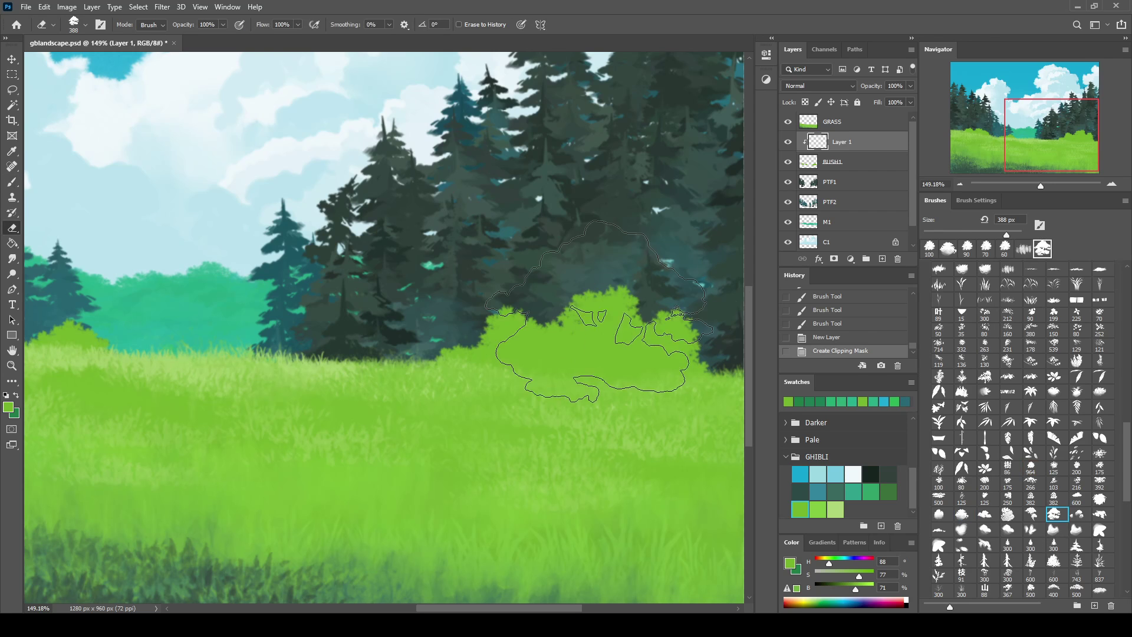
left_click(589, 366)
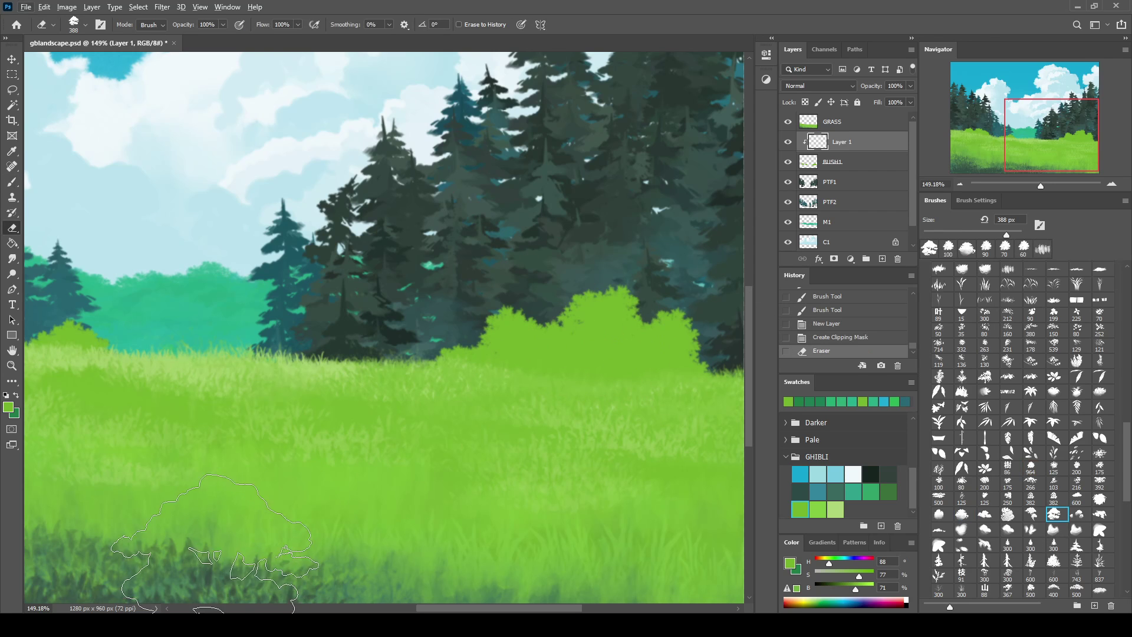
key("b")
left_click(227, 567, "alt")
mouse_move(528, 327)
left_mouse_down()
mouse_move(678, 318)
mouse_move(448, 354)
left_mouse_up()
key("ctrl+z")
left_click_drag(560, 330, 692, 336)
mouse_move(586, 316)
left_mouse_down()
mouse_move(666, 341)
mouse_move(648, 366)
left_mouse_up()
Lower the shading layer's fill to 42% and shade the left bush darker
left_click_drag(901, 108, 879, 114)
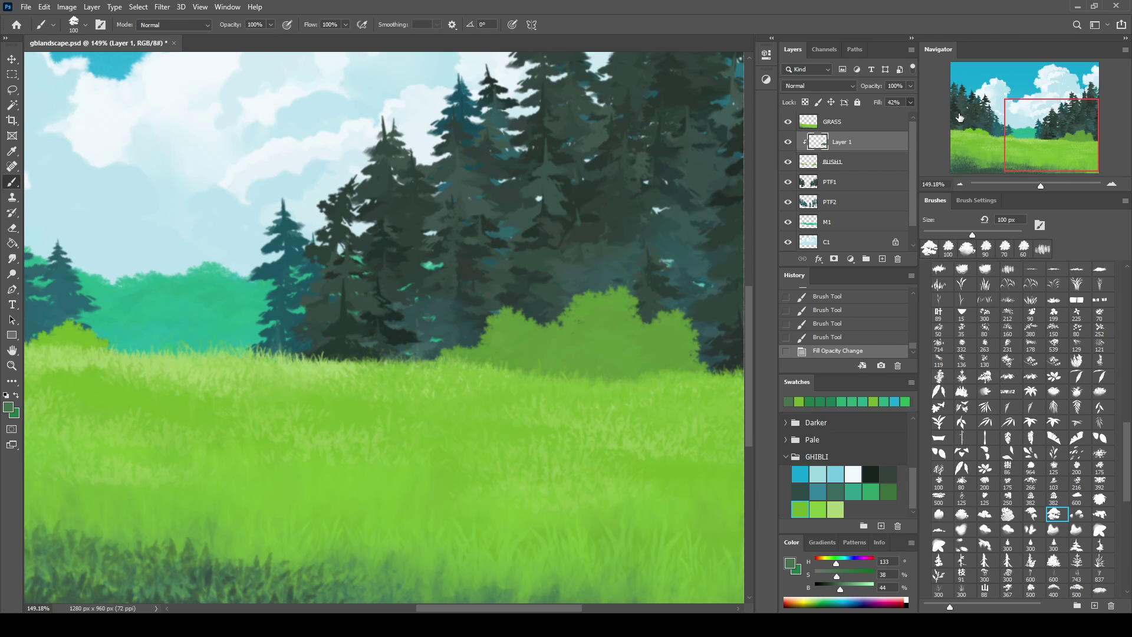
left_click_drag(1019, 131, 987, 128)
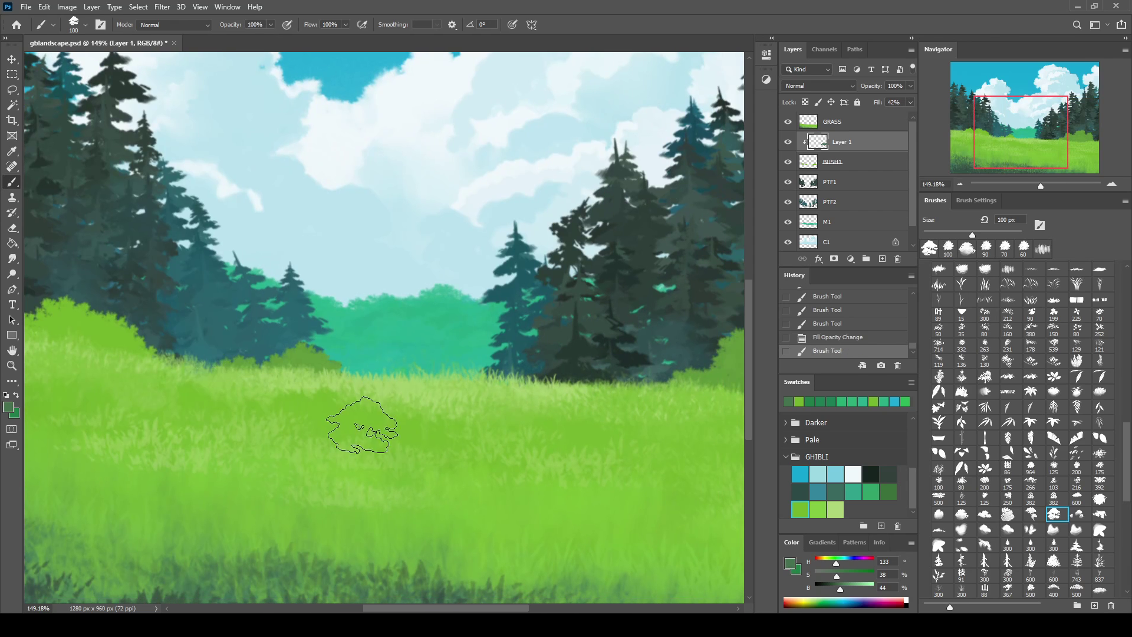
left_click_drag(88, 354, 35, 313)
mouse_move(53, 330)
left_mouse_down()
mouse_move(141, 336)
mouse_move(246, 367)
left_mouse_up()
mouse_move(76, 306)
left_mouse_down()
mouse_move(177, 340)
mouse_move(97, 303)
left_mouse_up()
Add Layer 2, move it below Layer 1, and make it the working layer
left_click(882, 260)
left_click_drag(841, 143, 849, 174)
left_click(860, 144)
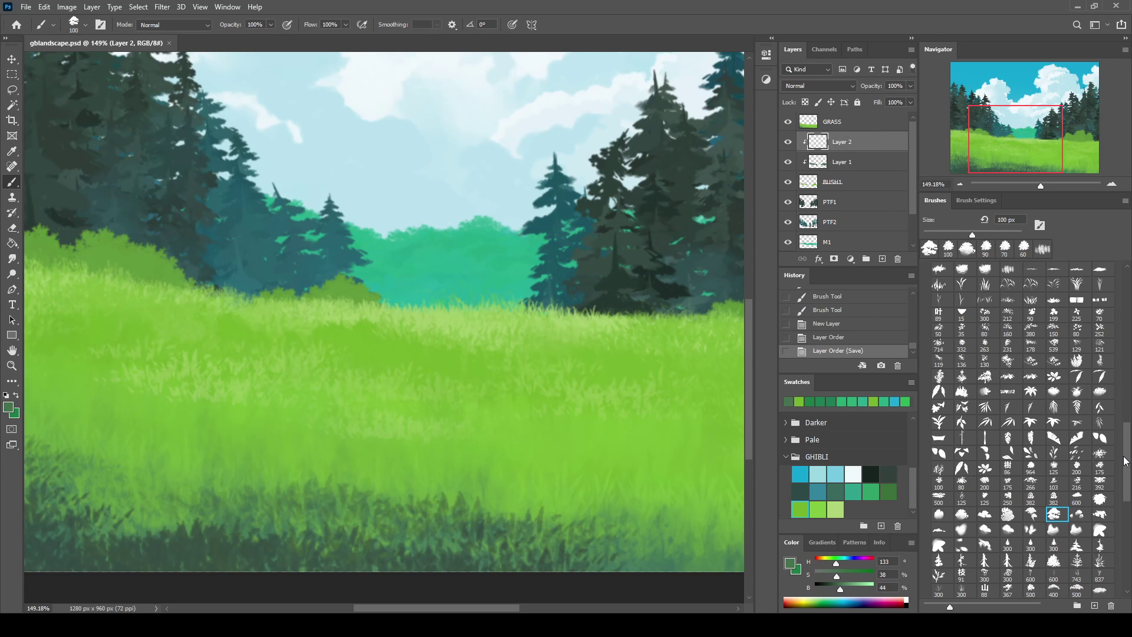
mouse_move(1127, 461)
left_mouse_down()
mouse_move(1130, 368)
mouse_move(1128, 437)
left_mouse_up()
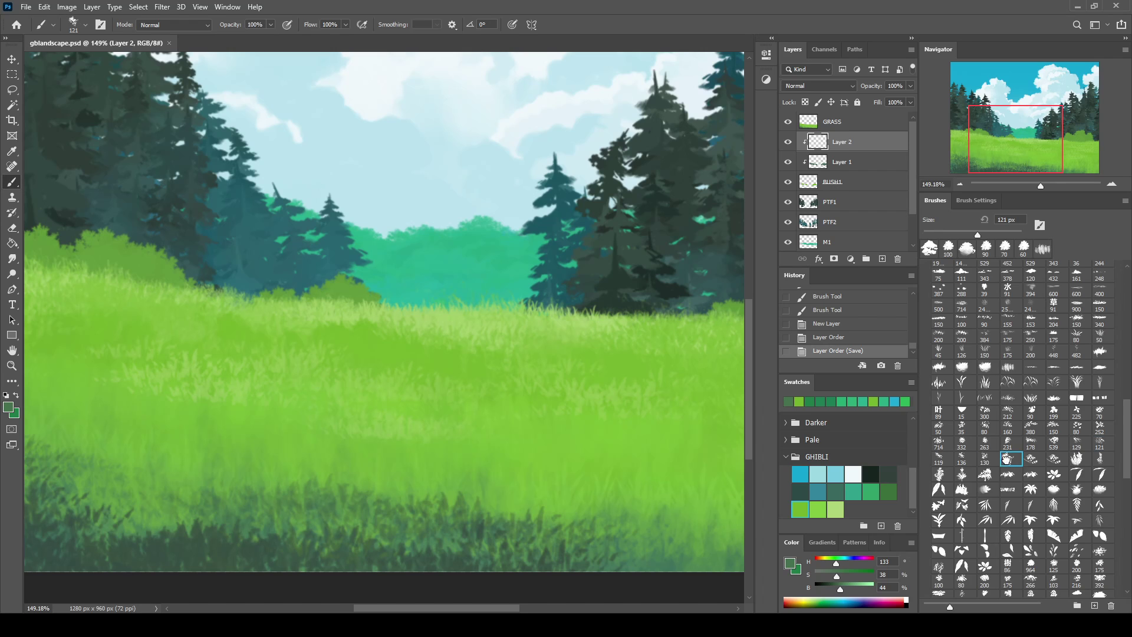
Erase around the small middle bush with a smaller foliage-shaped eraser tip
scroll(1015, 480, "down", 1)
key("e")
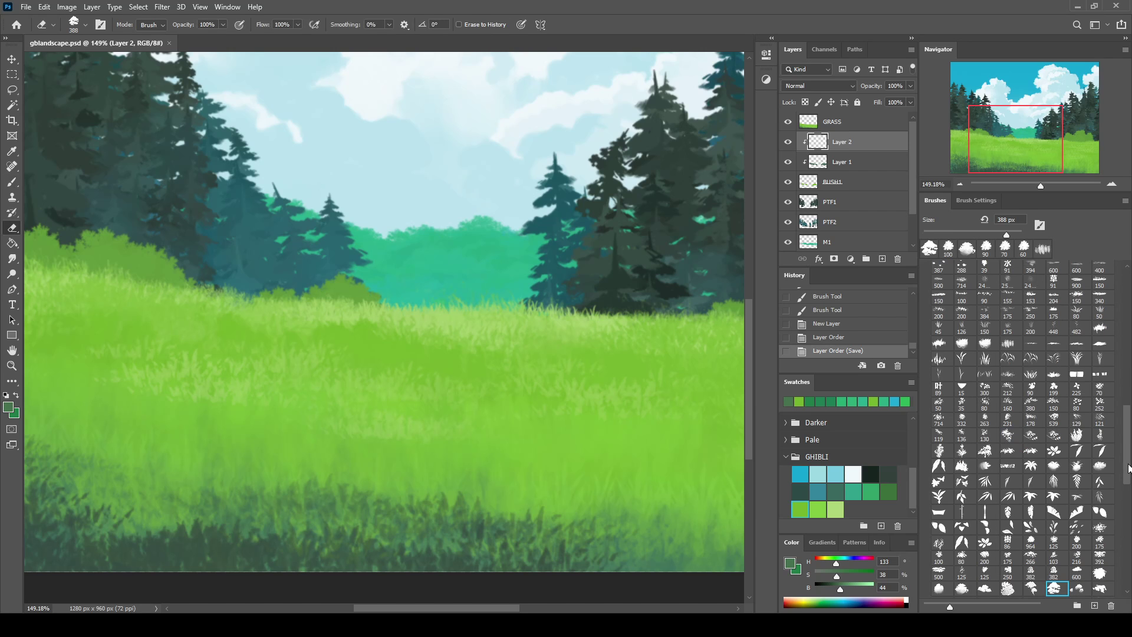
left_click(1007, 436)
key("bracketleft")
key("bracketleft")
key("bracketleft")
mouse_move(321, 259)
left_mouse_down()
mouse_move(227, 224)
mouse_move(265, 238)
left_mouse_up()
key("bracketleft")
key("bracketleft")
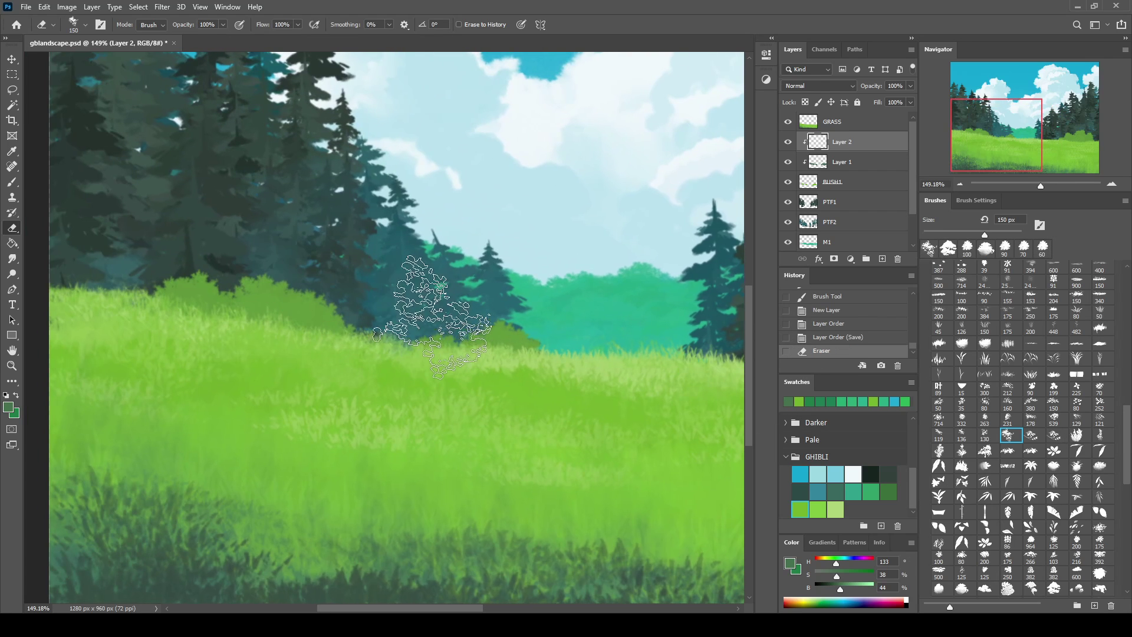
mouse_move(433, 318)
left_mouse_down()
mouse_move(383, 371)
mouse_move(403, 354)
mouse_move(353, 303)
left_mouse_up()
Sample a lighter grass green, paint it over the bushes, and erase to refine their edges
key("b")
left_click(308, 308, "alt")
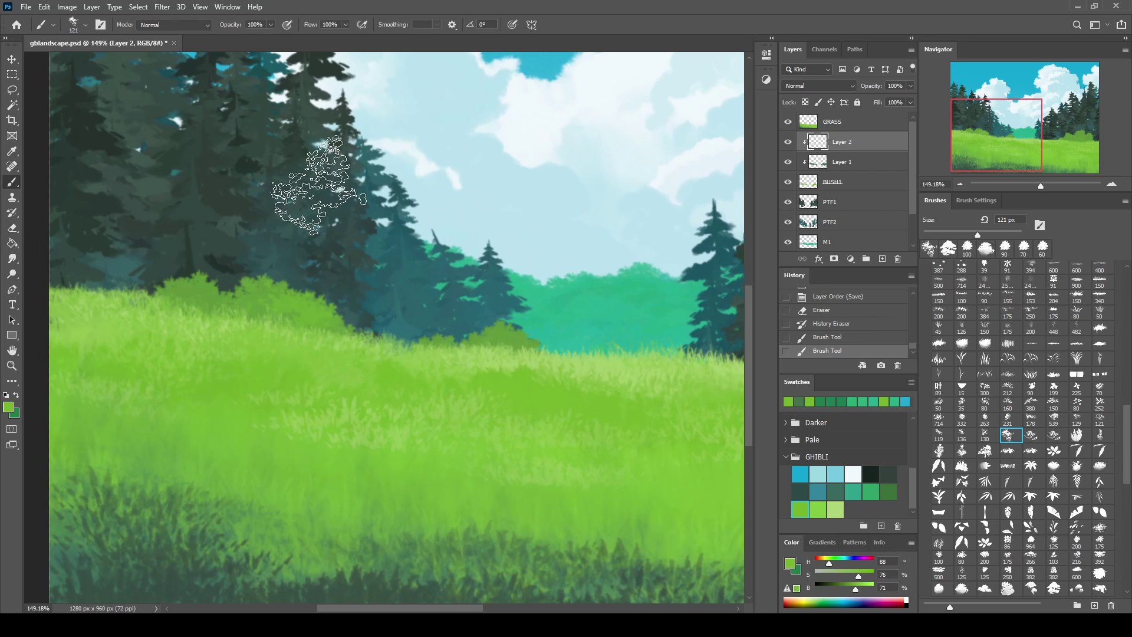
left_click_drag(312, 239, 188, 232)
mouse_move(466, 260)
left_mouse_down()
mouse_move(175, 270)
mouse_move(30, 249)
left_mouse_up()
mouse_move(584, 283)
left_mouse_down()
mouse_move(619, 253)
mouse_move(566, 319)
left_mouse_up()
key("e")
left_click_drag(708, 291, 662, 366)
mouse_move(590, 378)
left_mouse_down()
mouse_move(480, 353)
mouse_move(366, 277)
left_mouse_up()
left_click_drag(366, 277, 531, 306)
key("b")
mouse_move(405, 277)
left_mouse_down()
mouse_move(380, 266)
mouse_move(512, 244)
left_mouse_up()
Merge the shading down into BUSH1 and clip a new empty layer to it
key("ctrl+e")
key("ctrl+e")
left_click(883, 260)
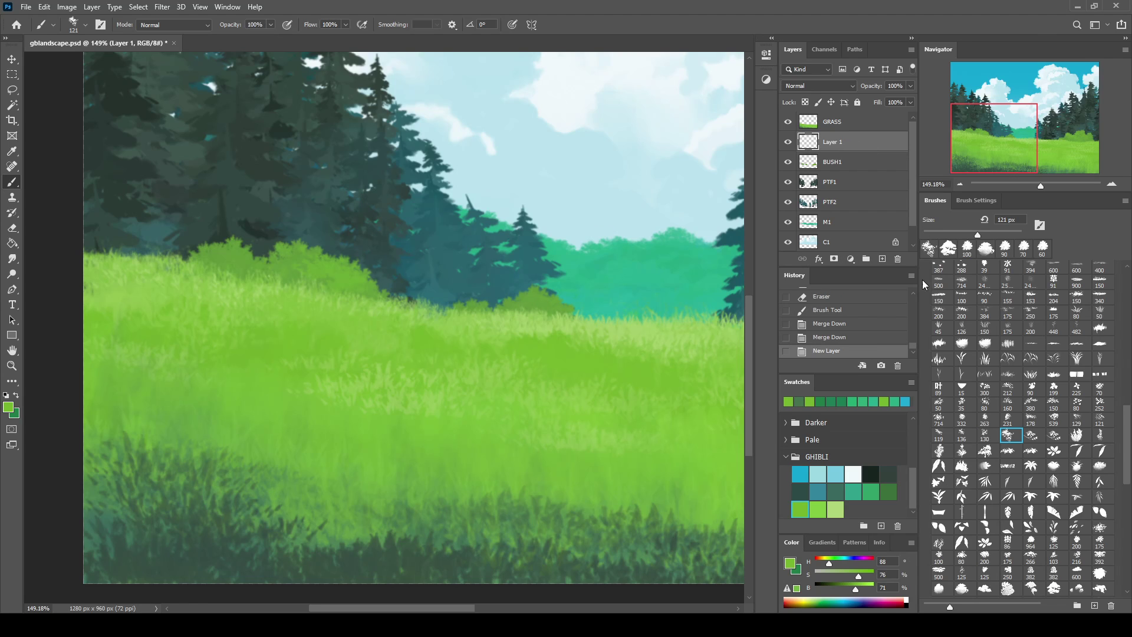
key("ctrl+alt+g")
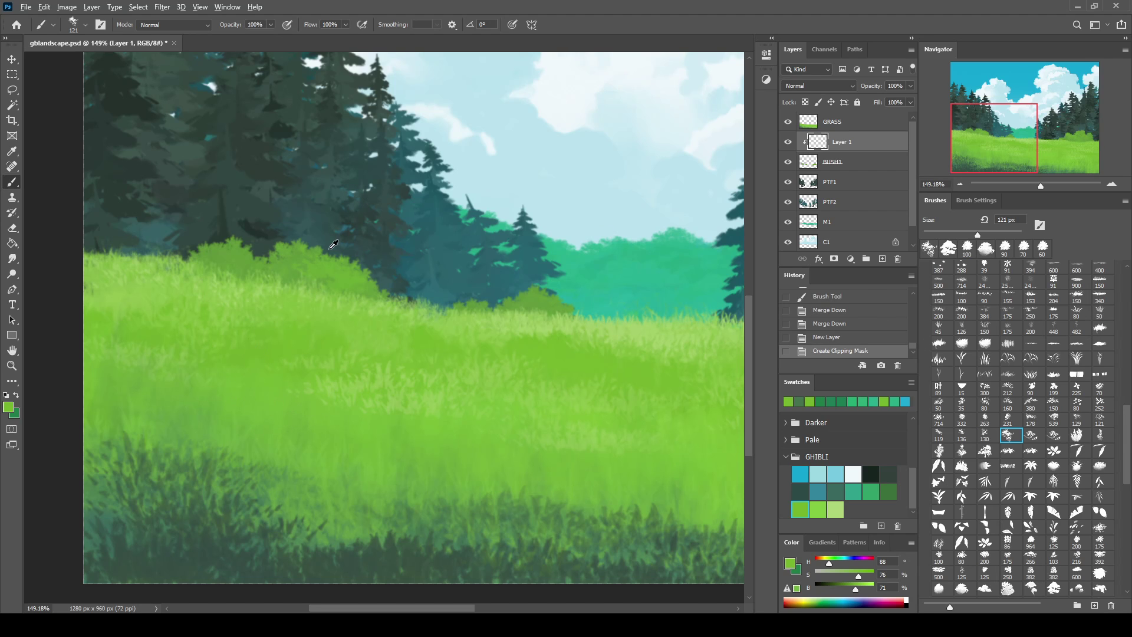
Paint teal and dark teal shading on the left bush, erasing stray paint along the grass
left_click(429, 272, "alt")
mouse_move(227, 290)
left_mouse_down()
mouse_move(294, 327)
mouse_move(348, 321)
mouse_move(278, 278)
mouse_move(299, 302)
left_mouse_up()
key("bracketright")
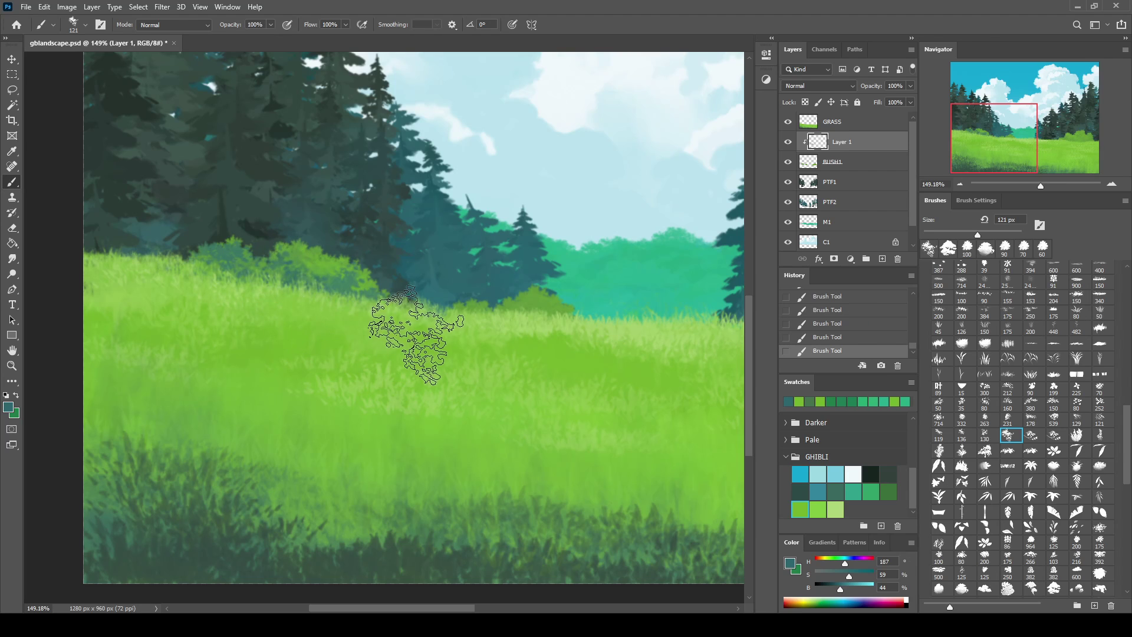
mouse_move(417, 324)
left_mouse_down()
mouse_move(354, 259)
mouse_move(392, 316)
left_mouse_up()
key("b")
left_click(172, 236, "alt")
left_click_drag(188, 245, 241, 274)
left_click_drag(153, 254, 230, 277)
Shade the right bush dark teal, undoing a light cyan dab and erasing excess paint
left_click_drag(678, 306, 330, 277)
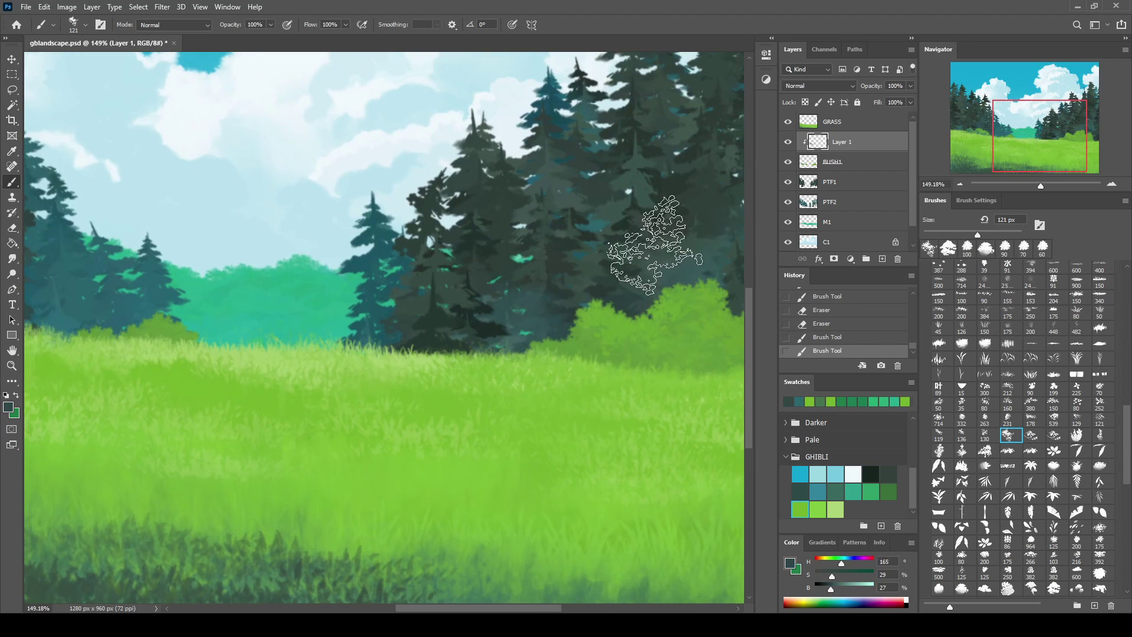
left_click_drag(645, 240, 492, 209)
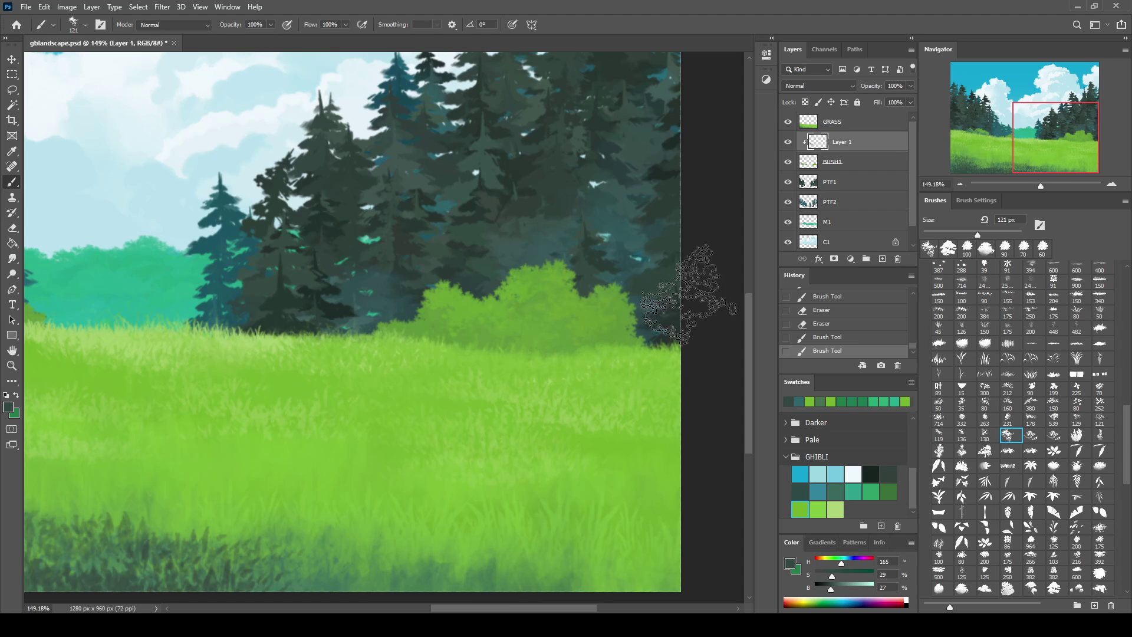
left_click(835, 474)
left_click_drag(637, 333, 589, 324)
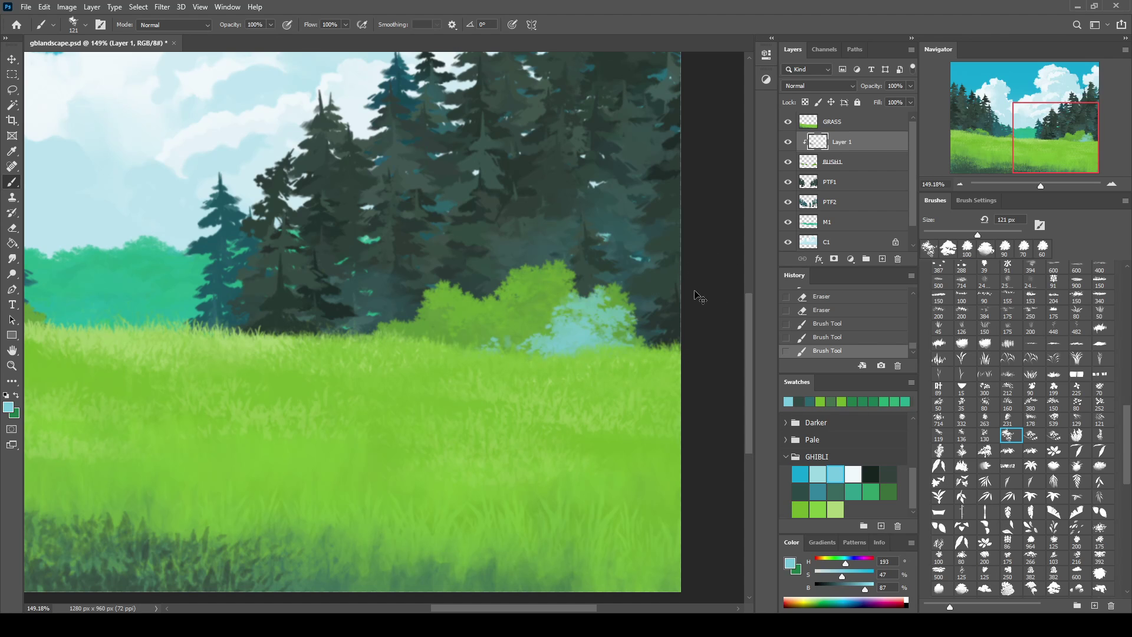
key("ctrl+z")
left_click(665, 332, "alt")
left_click_drag(665, 332, 480, 366)
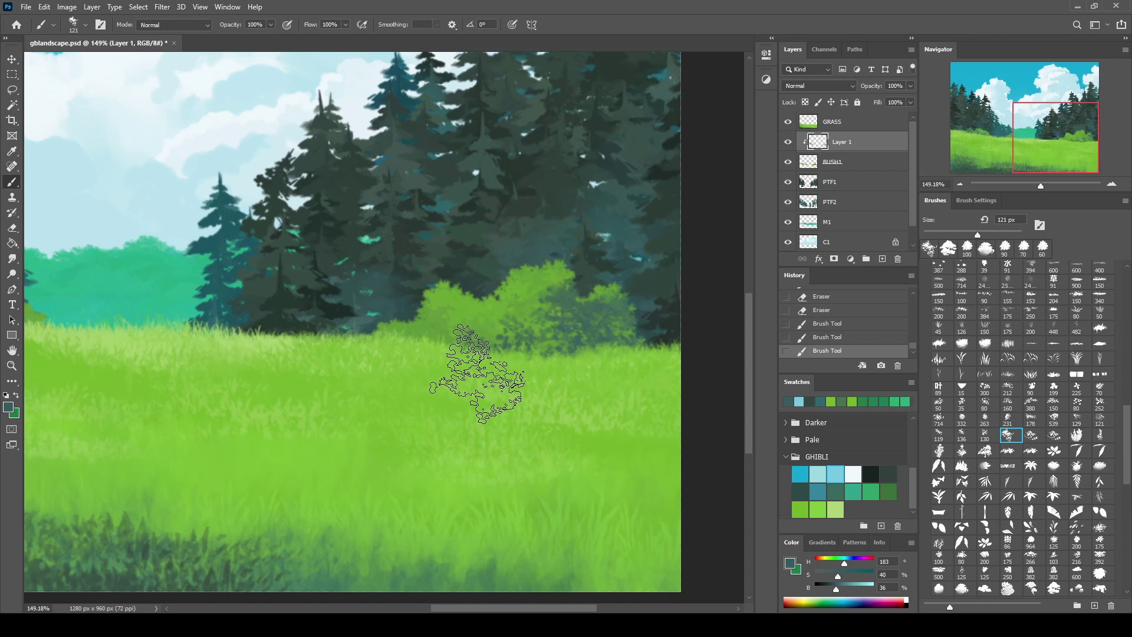
key("e")
mouse_move(606, 252)
left_mouse_down()
mouse_move(543, 290)
mouse_move(569, 263)
mouse_move(454, 353)
mouse_move(417, 341)
left_mouse_up()
key("b")
mouse_move(530, 315)
left_mouse_down()
mouse_move(510, 354)
mouse_move(607, 307)
left_mouse_up()
left_click_drag(614, 330, 586, 290)
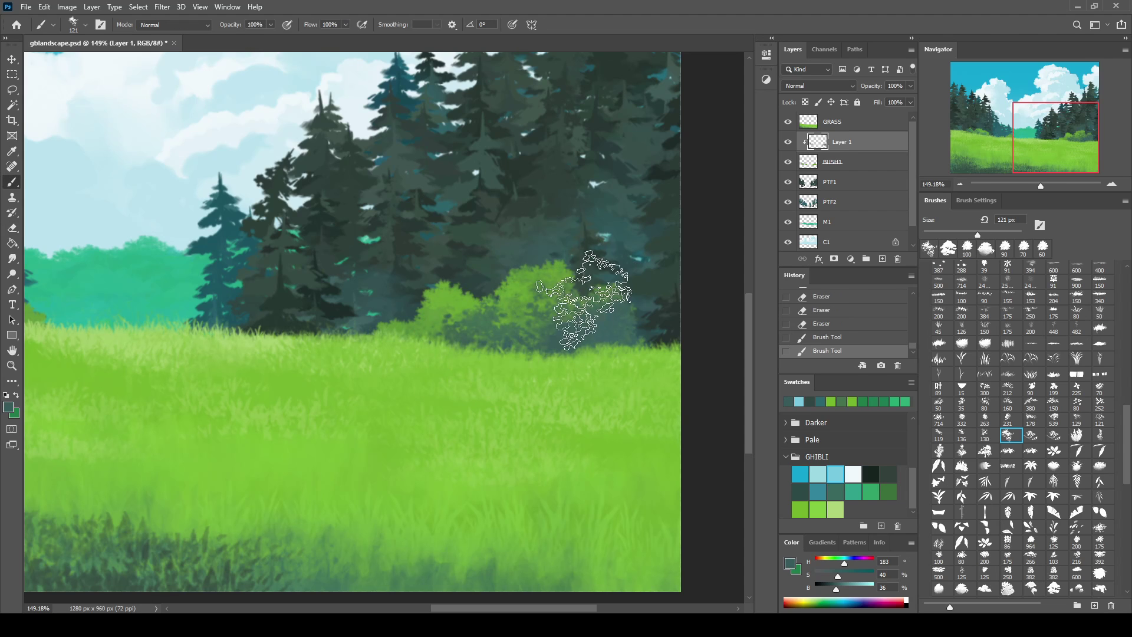
Smudge the bush edge above the grass and add another clipped layer
left_click(12, 258)
mouse_move(507, 322)
left_mouse_down()
mouse_move(599, 298)
mouse_move(496, 324)
left_mouse_up()
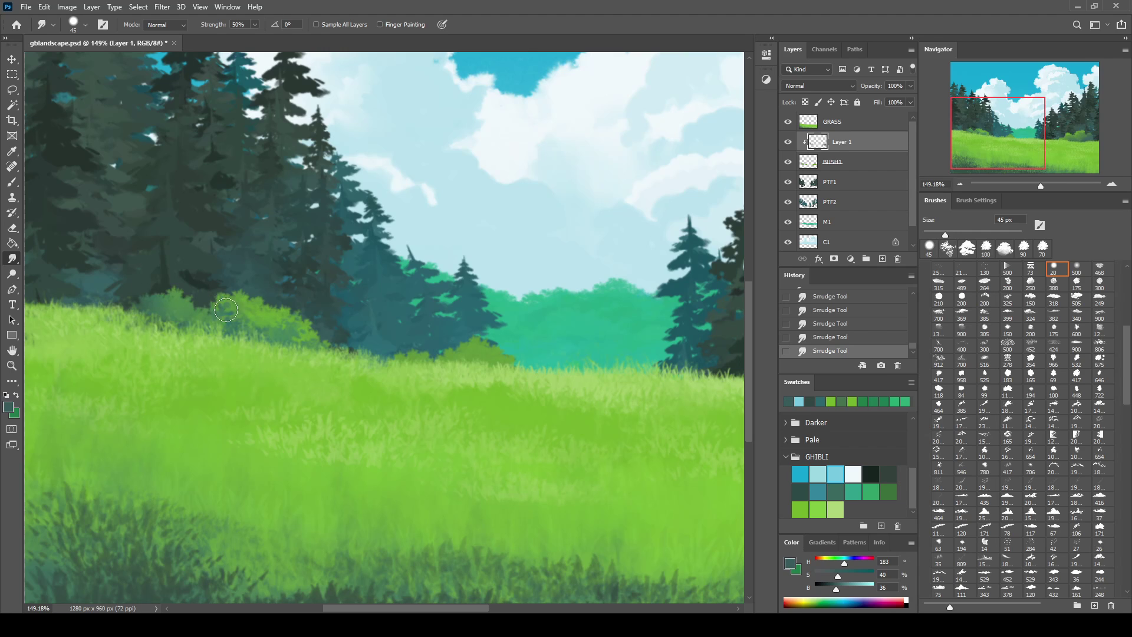
key("b")
left_click(888, 262)
left_click_drag(843, 146, 848, 167)
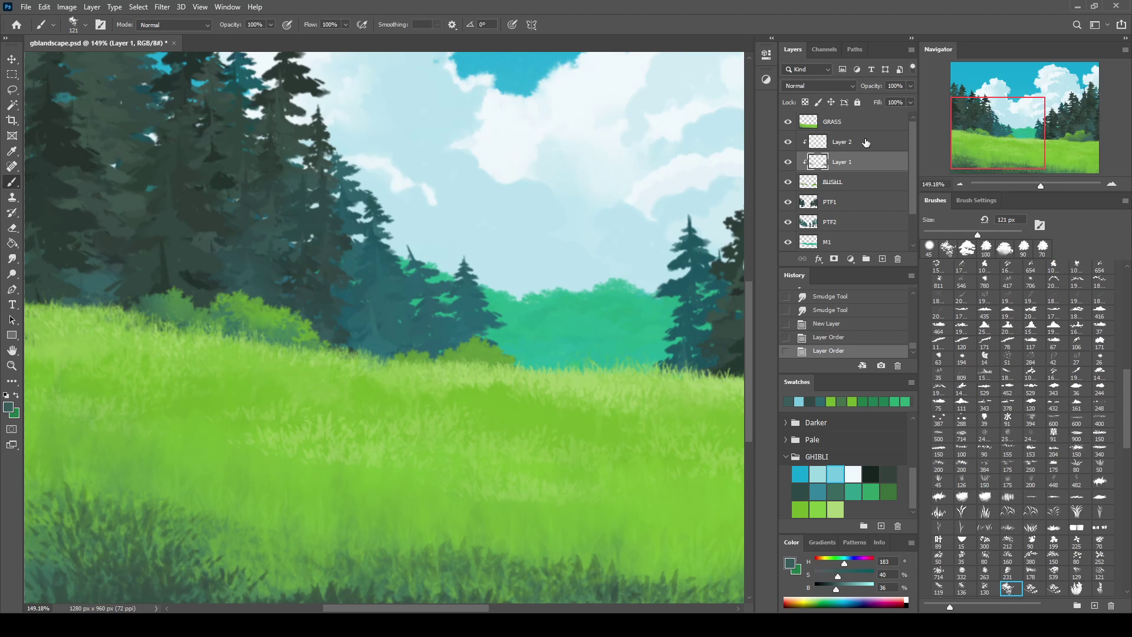
On Layer 2, paint light green grass-sampled highlights and dabs across the bushes
left_click(865, 143)
left_click_drag(303, 366, 467, 357)
left_click(467, 366, "alt")
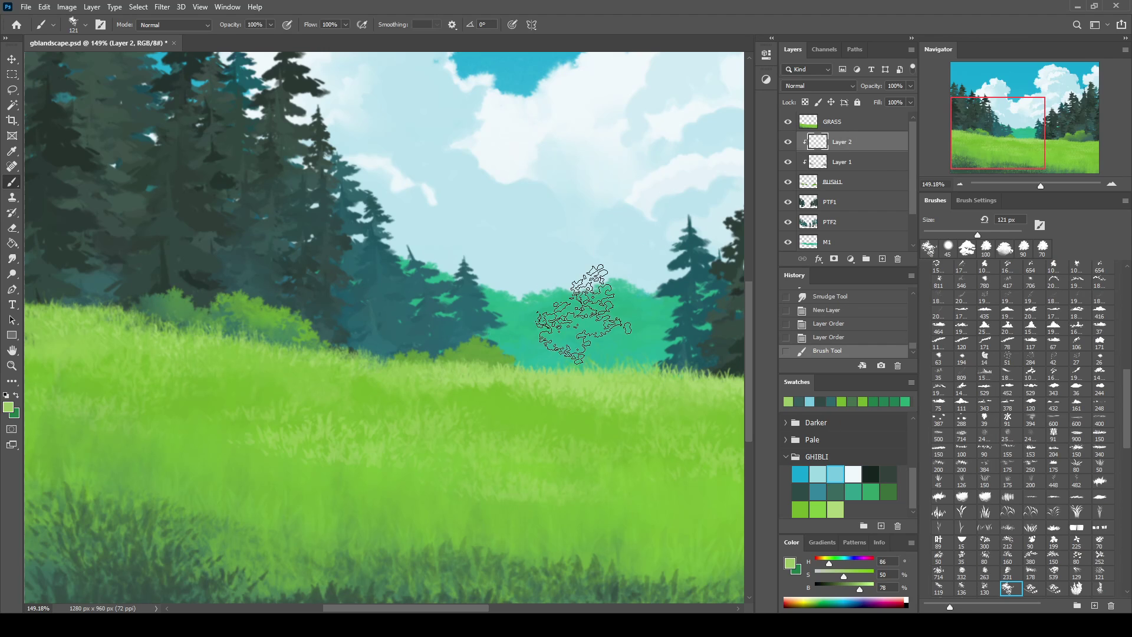
mouse_move(416, 250)
left_mouse_down()
mouse_move(505, 354)
mouse_move(485, 366)
mouse_move(504, 389)
mouse_move(494, 283)
left_mouse_up()
key("e")
key("b")
left_click(316, 301)
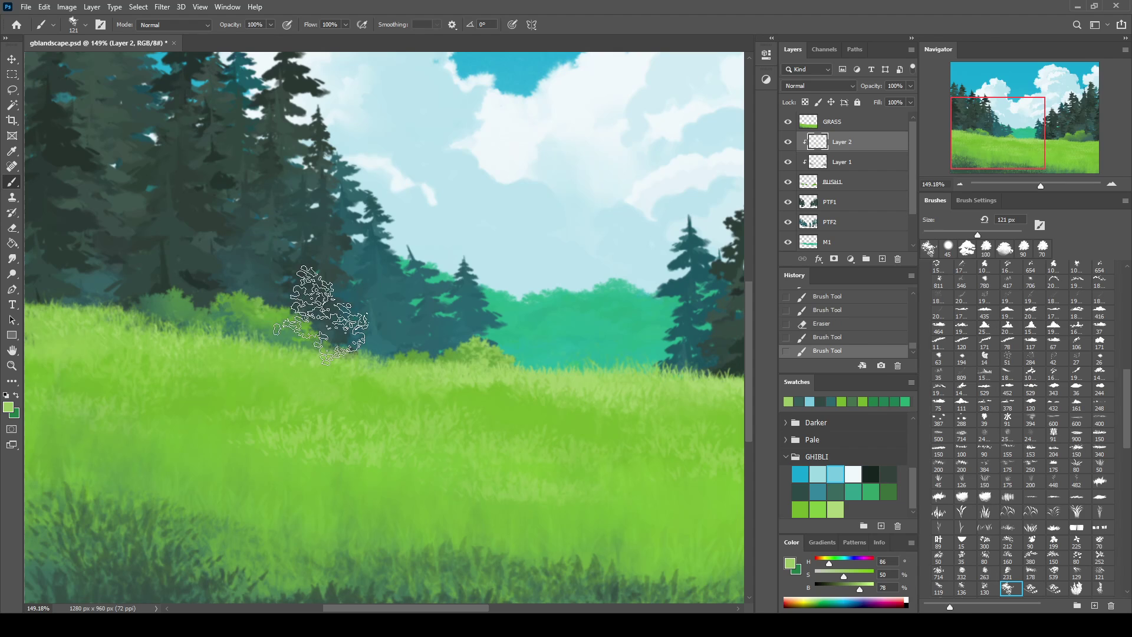
left_click(222, 252)
left_click(182, 202)
Paint a richer green on the bushes, erase stray edges, and add new bushes along the right treeline
left_click(329, 369, "alt")
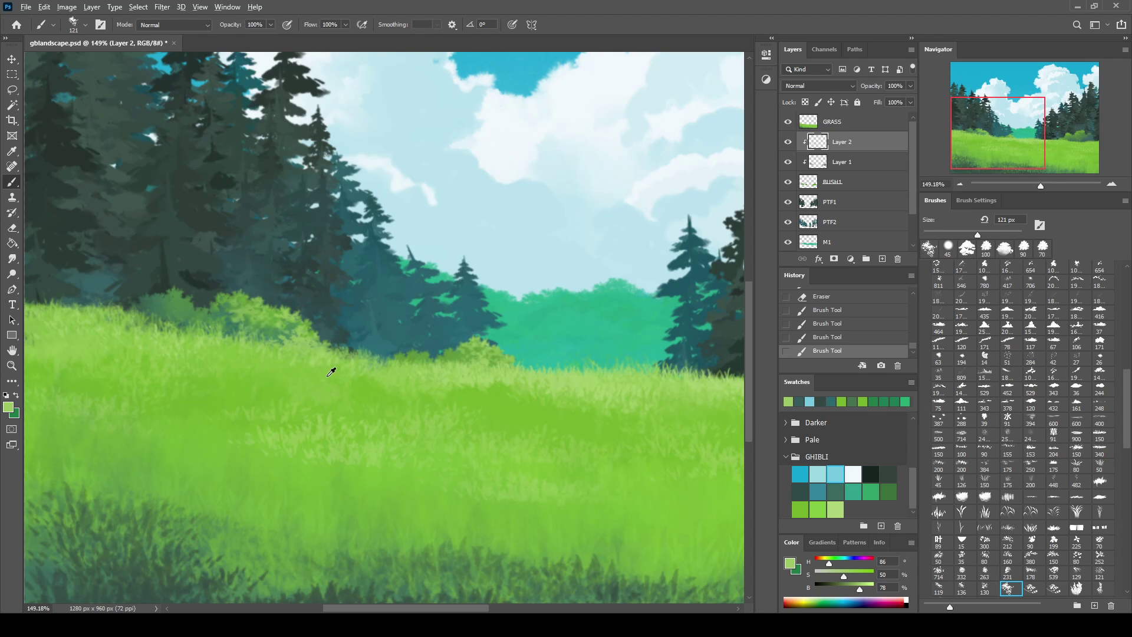
left_click_drag(329, 369, 271, 328)
mouse_move(197, 227)
left_mouse_down()
mouse_move(253, 354)
mouse_move(315, 377)
left_mouse_up()
left_click_drag(240, 354, 197, 295)
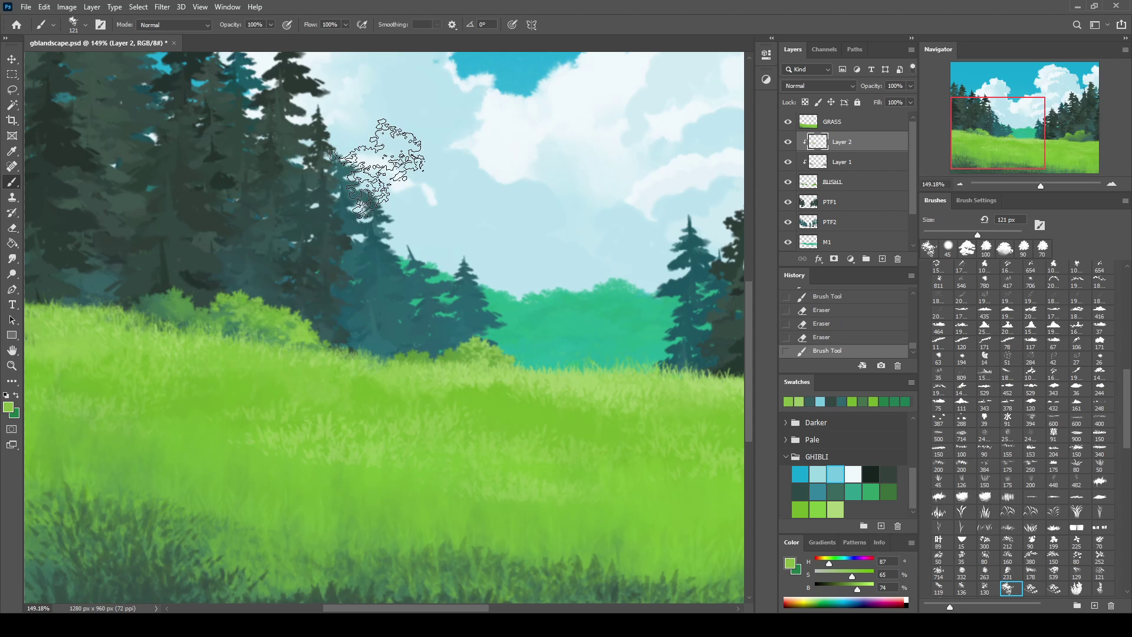
scroll(678, 236, "right", 5)
left_click(678, 334)
scroll(678, 334, "right", 4)
mouse_move(589, 330)
left_mouse_down()
mouse_move(649, 318)
mouse_move(695, 283)
left_mouse_up()
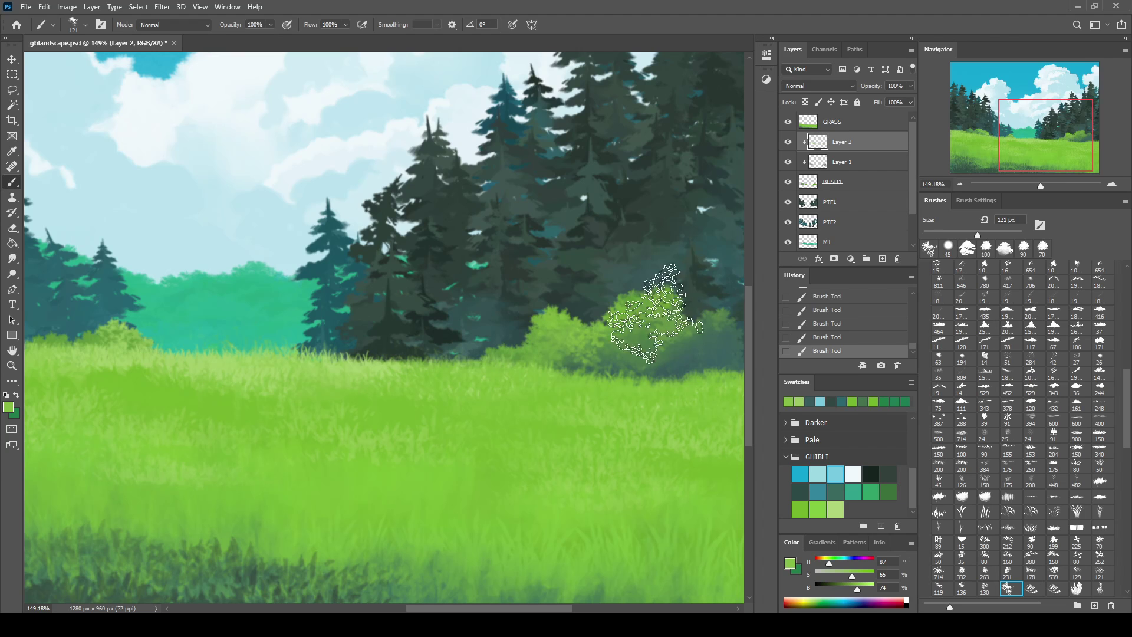
left_click_drag(637, 319, 695, 295)
left_click_drag(613, 200, 682, 175)
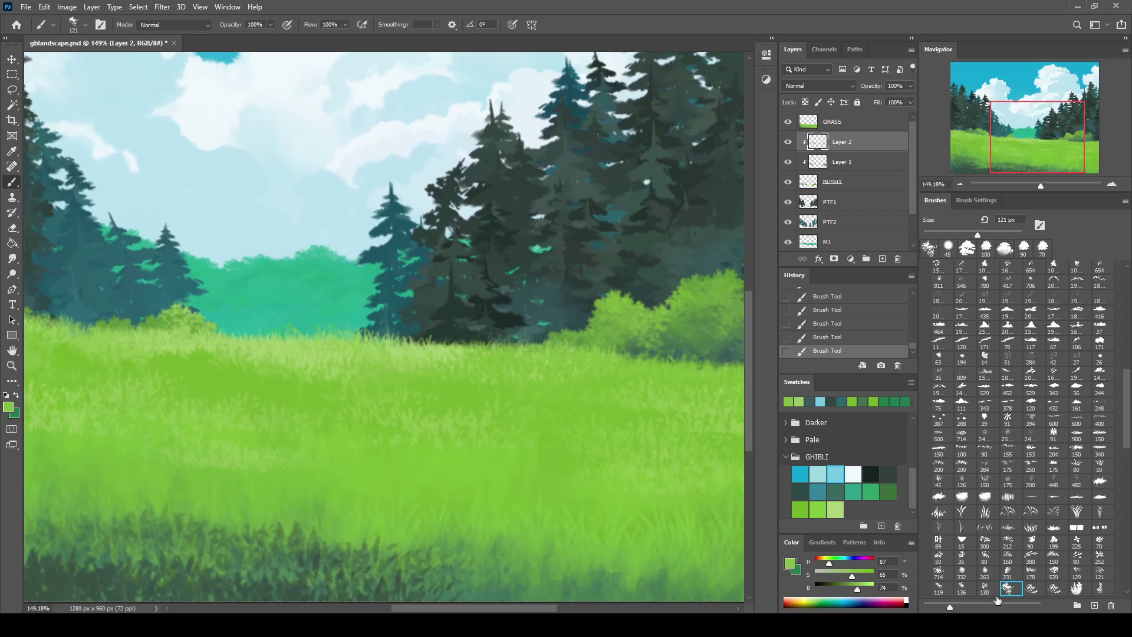
Choose a large bush-shaped foliage brush at a slightly smaller size
left_click(1099, 556)
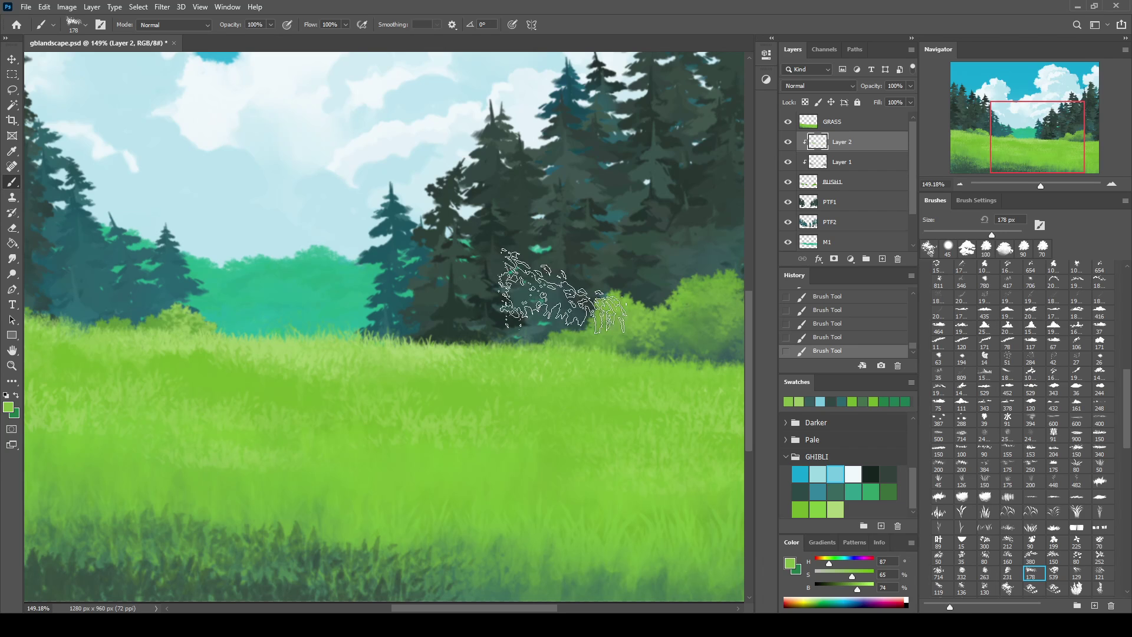
left_click(1008, 571)
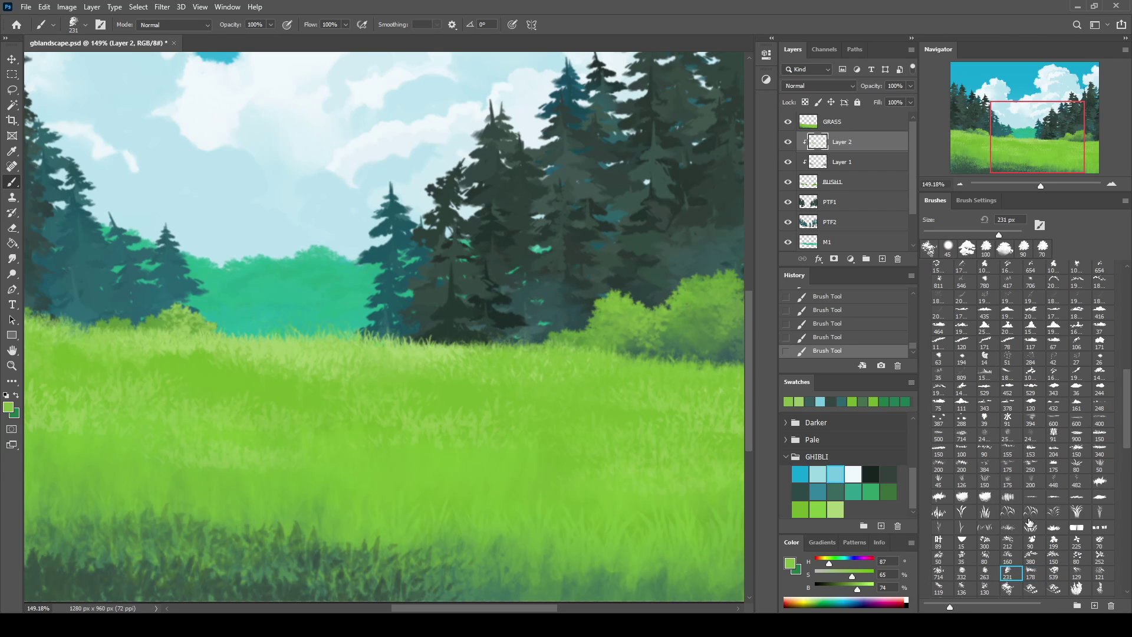
left_click_drag(1127, 423, 1121, 479)
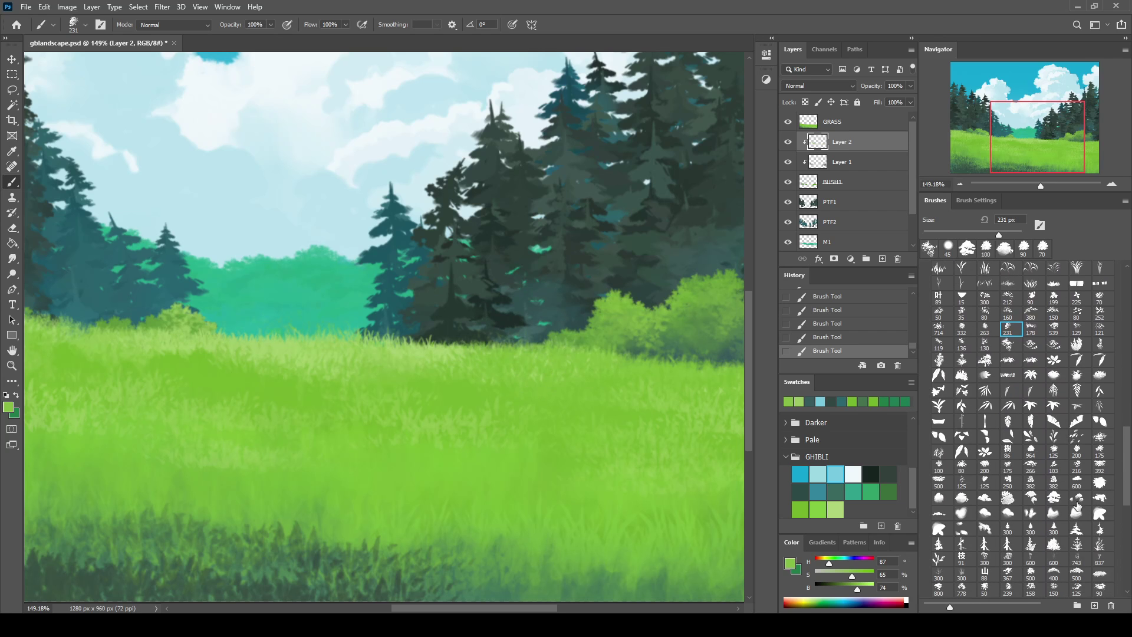
left_click(931, 481)
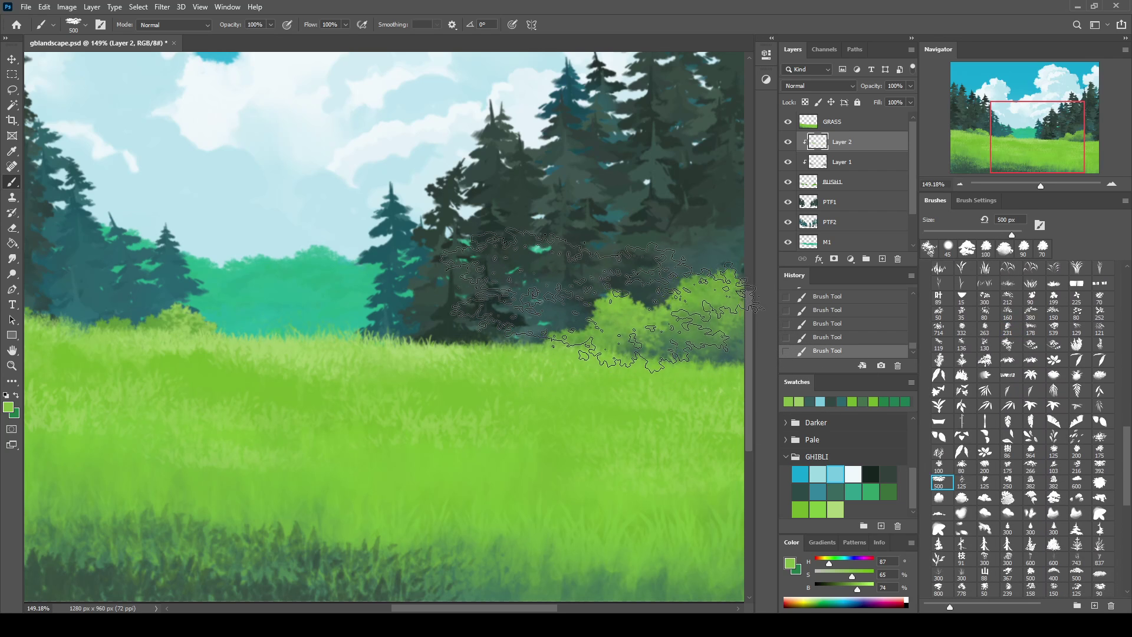
key("bracketleft")
key("bracketleft")
left_click_drag(654, 230, 495, 215)
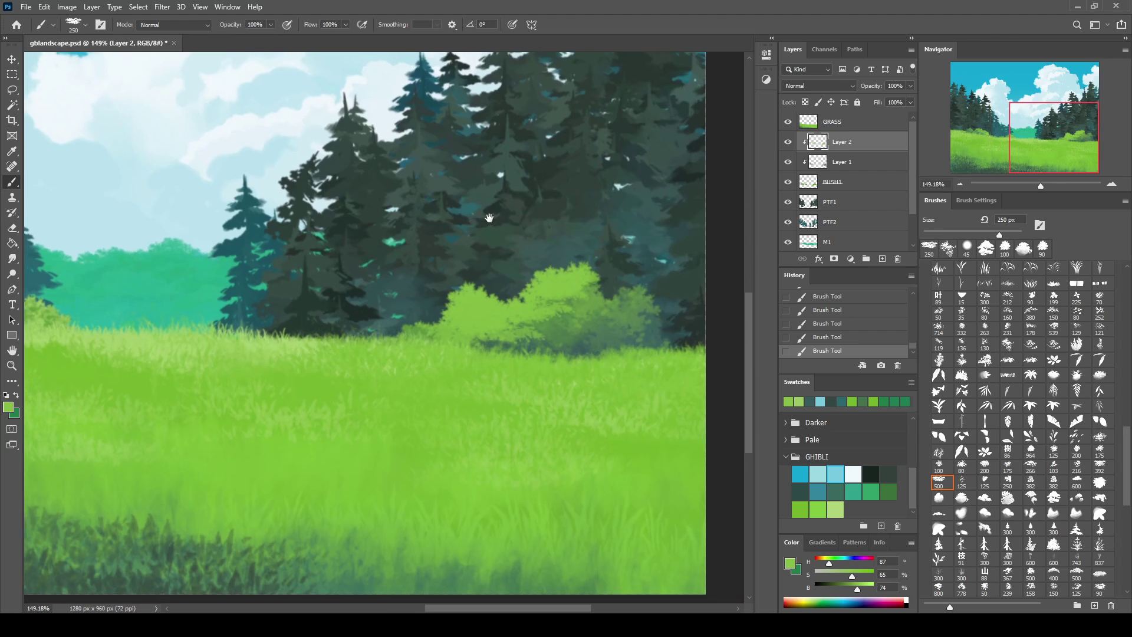
Reshape the right-hand bushes by alternately erasing and repainting their edges
key("e")
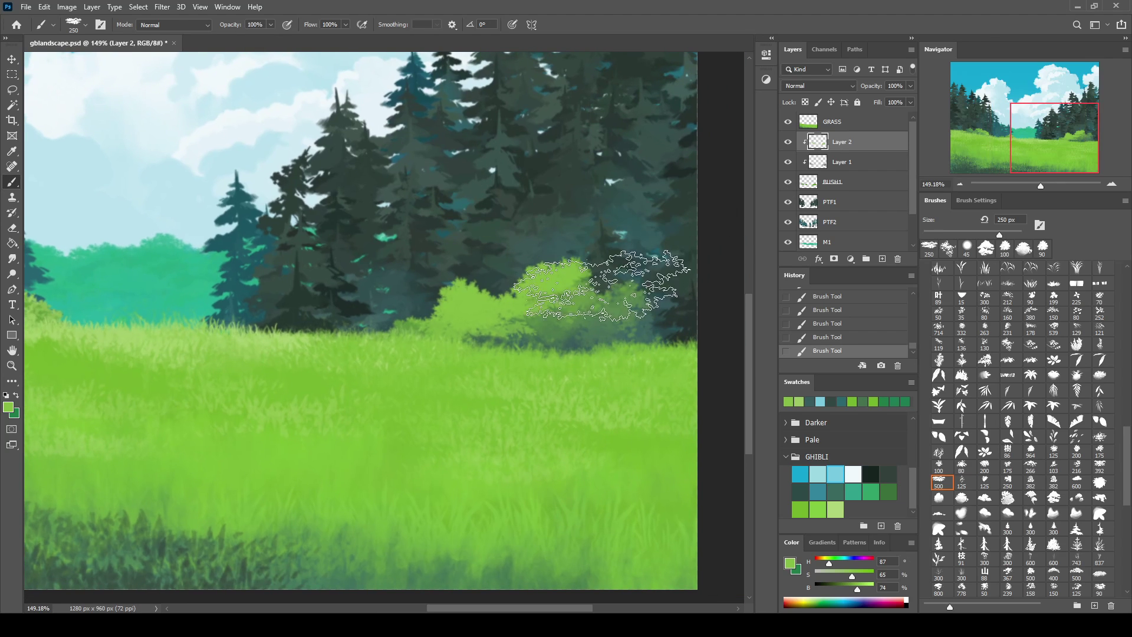
left_click_drag(569, 321, 543, 379)
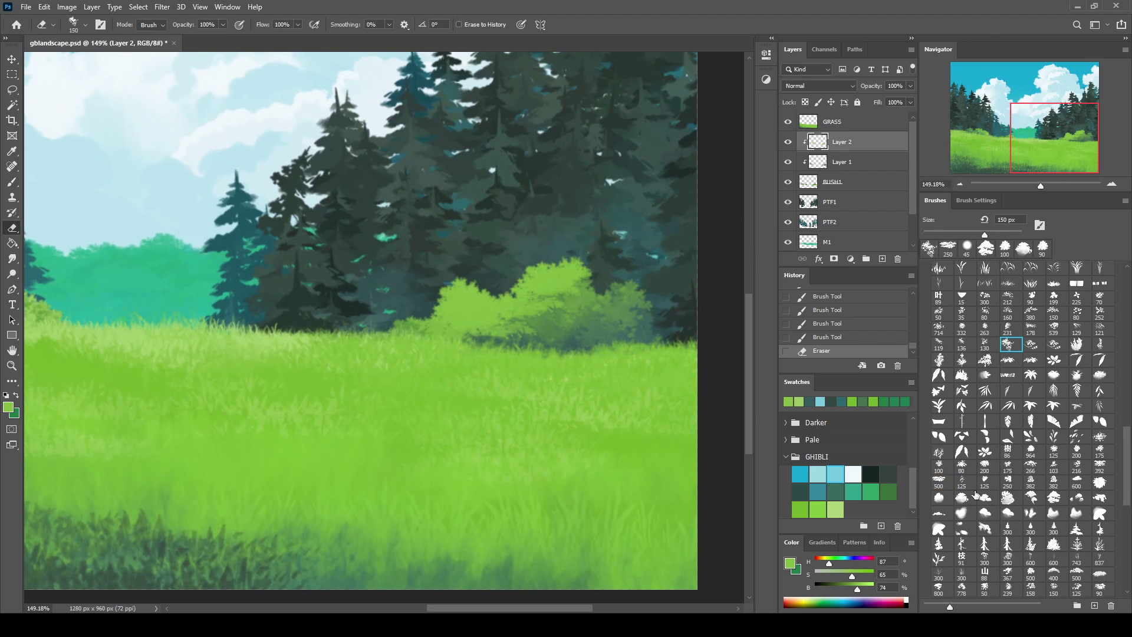
key("b")
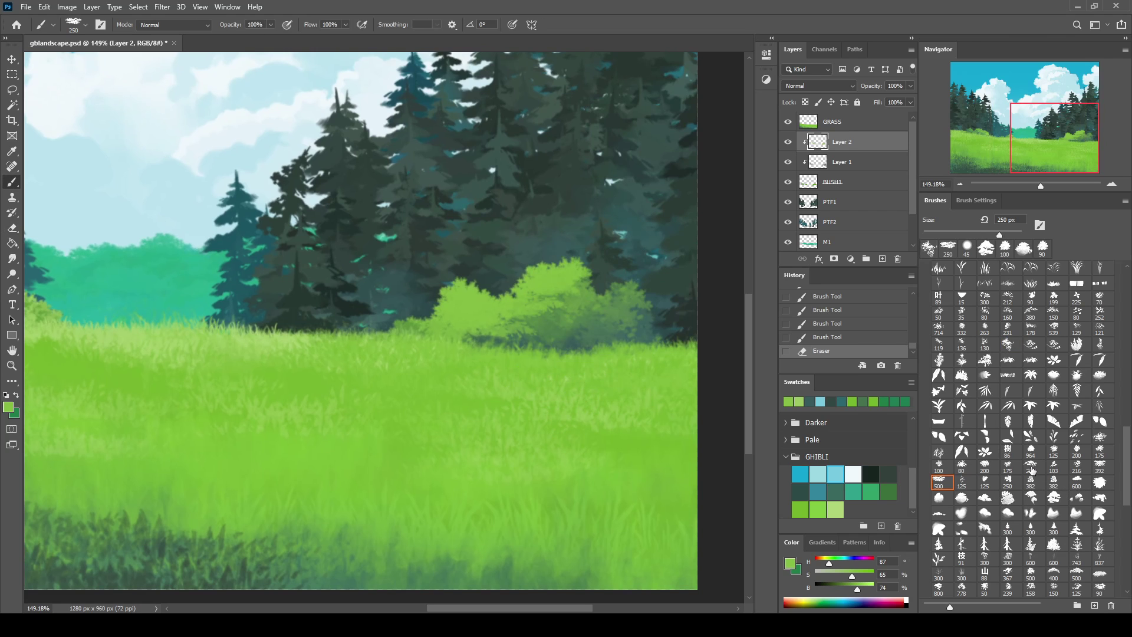
key("e")
left_click_drag(531, 331, 442, 378)
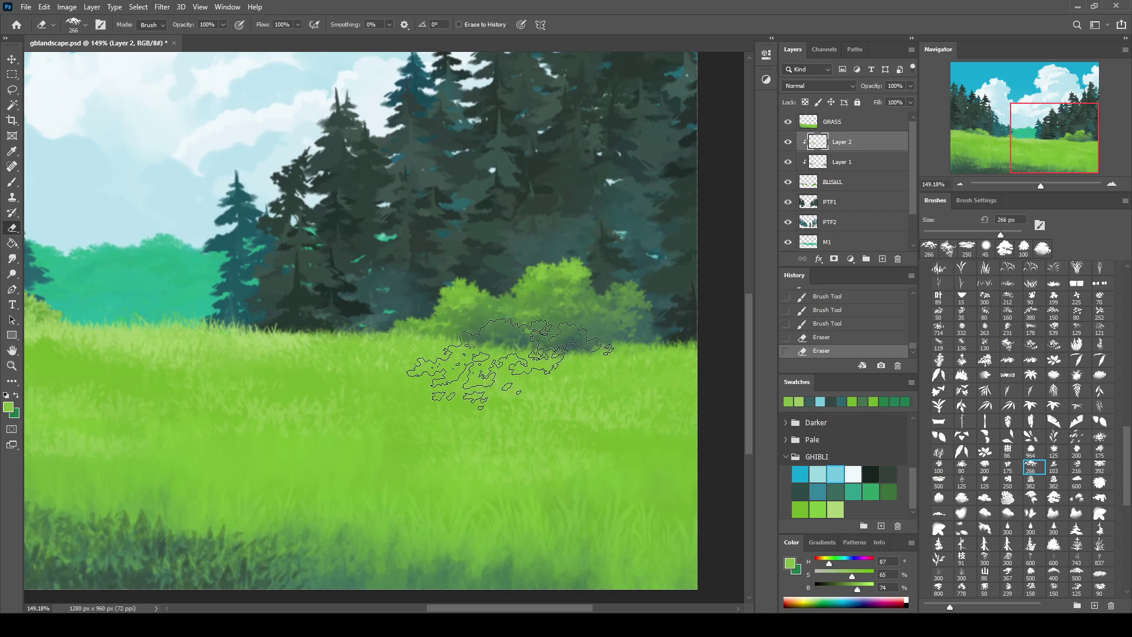
key("b")
mouse_move(530, 283)
left_mouse_down()
mouse_move(582, 253)
mouse_move(624, 277)
mouse_move(566, 295)
left_mouse_up()
key("e")
mouse_move(566, 348)
left_mouse_down()
mouse_move(528, 358)
mouse_move(654, 265)
mouse_move(583, 336)
left_mouse_up()
key("bracketleft")
key("bracketleft")
key("bracketleft")
key("b")
key("e")
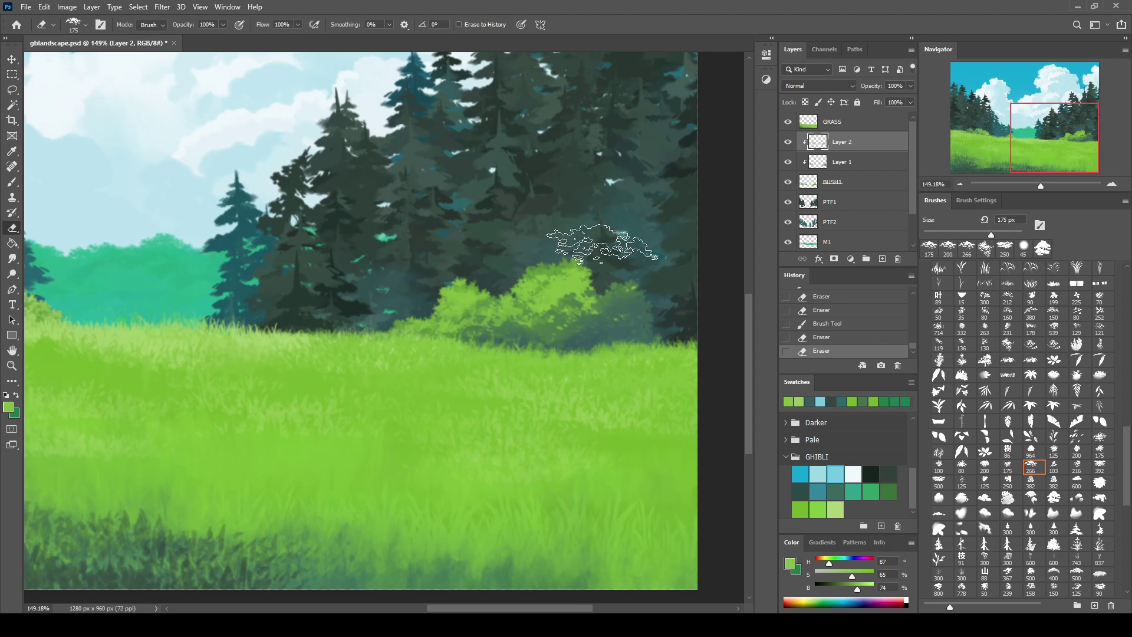
left_click_drag(631, 252, 631, 316)
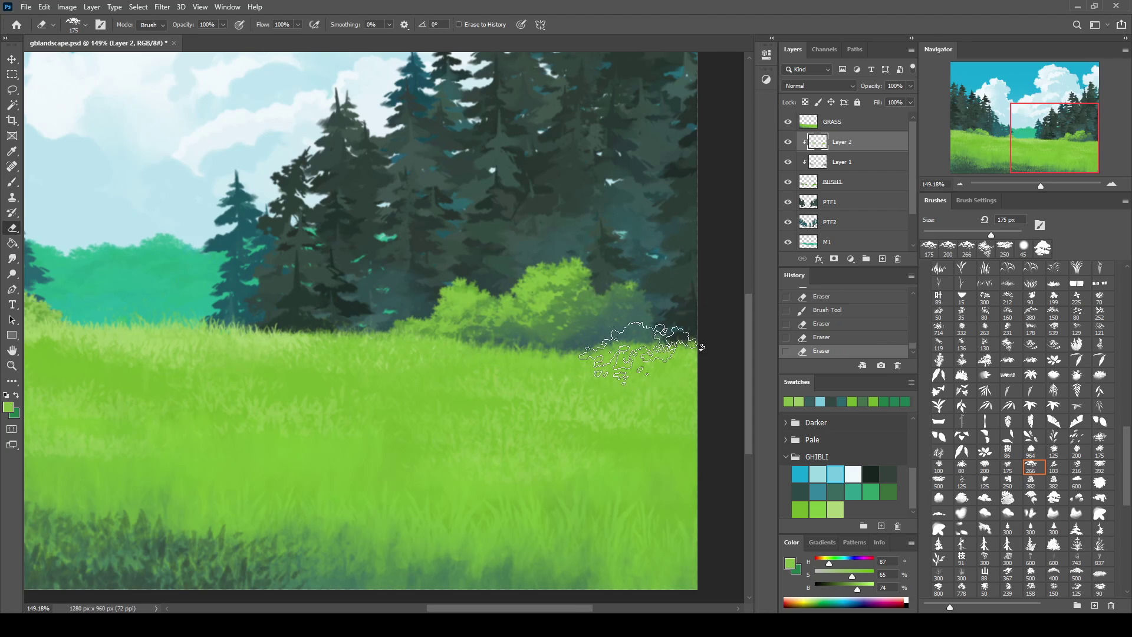
Touch up the left and central bushes, then merge the bush paint down into BUSH1
left_click(980, 153)
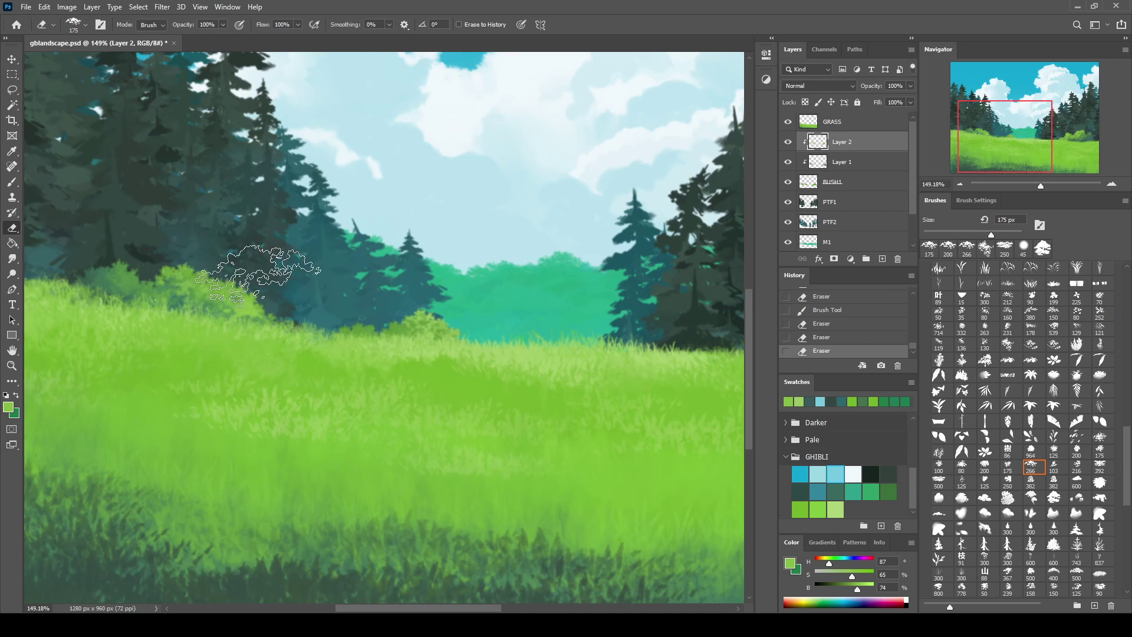
key("b")
mouse_move(240, 253)
left_mouse_down()
mouse_move(277, 289)
mouse_move(138, 274)
mouse_move(185, 272)
left_mouse_up()
key("e")
key("b")
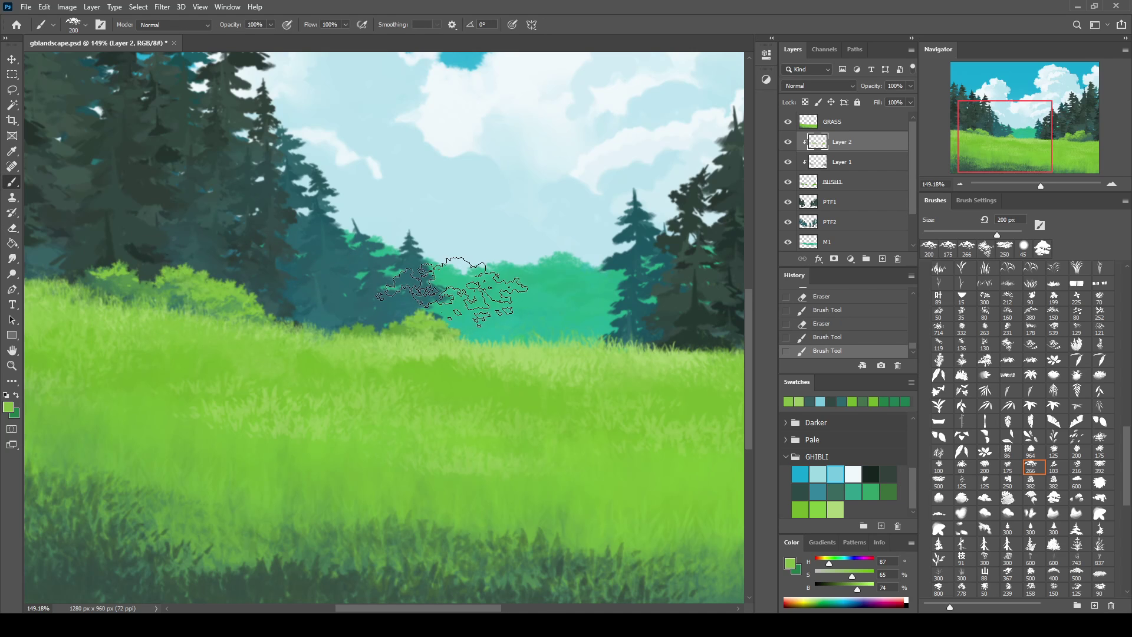
key("e")
left_click_drag(451, 292, 463, 368)
key("b")
left_click_drag(474, 316, 478, 309)
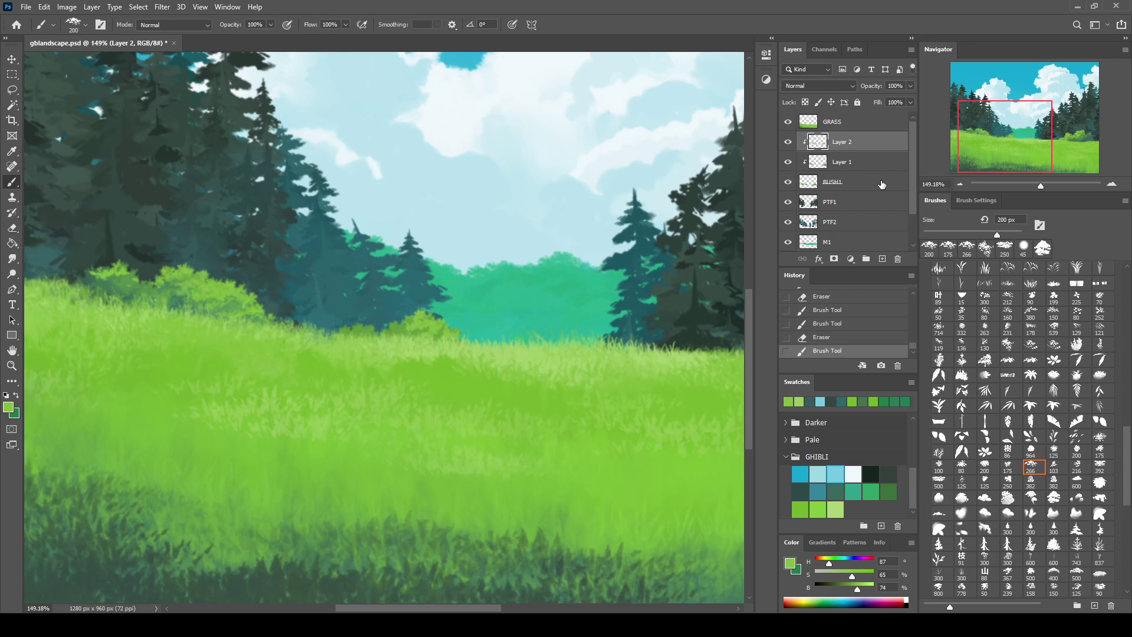
key("ctrl+e")
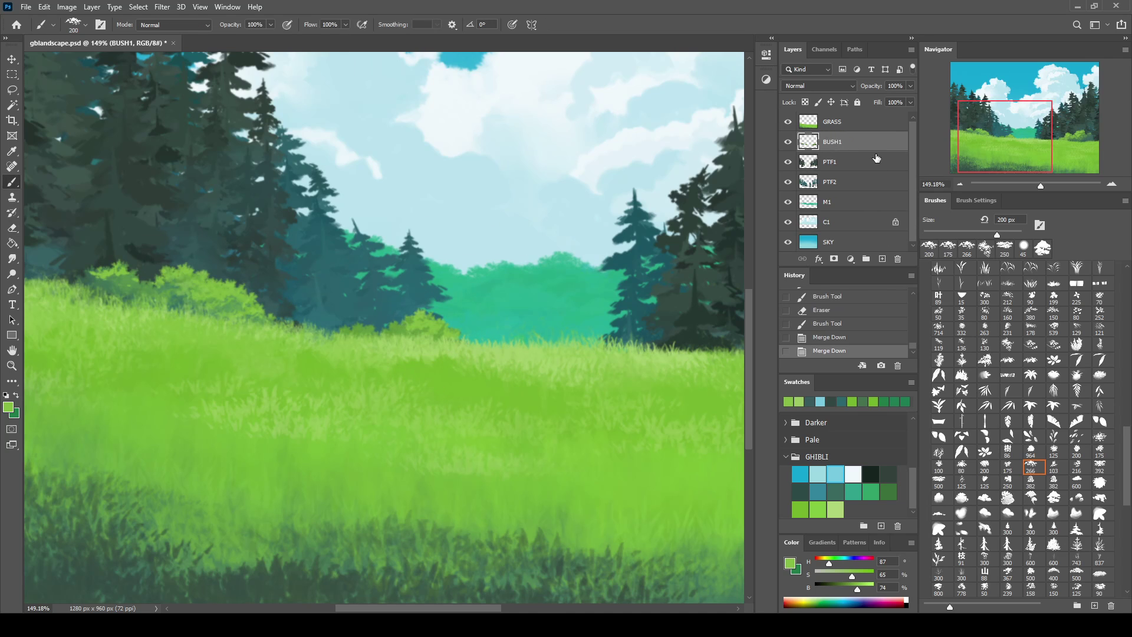
On a layer clipped to the bushes, paint pale blue light and dark teal dabs, then merge into BUSH1
key("ctrl+alt+g")
left_click(471, 230, "alt")
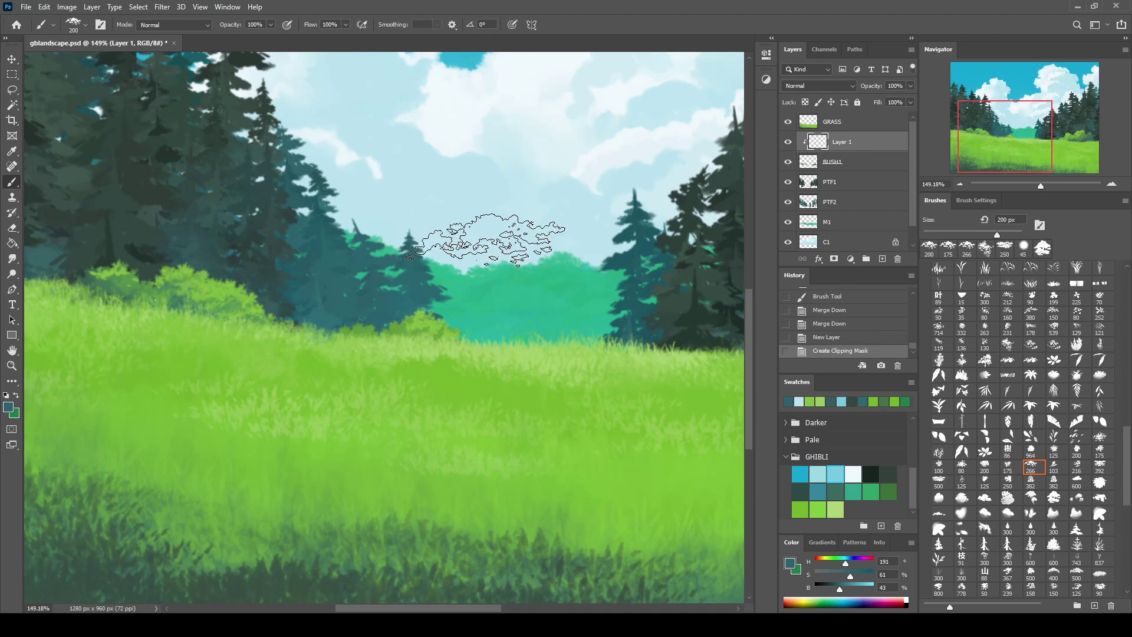
left_click_drag(480, 365, 466, 321)
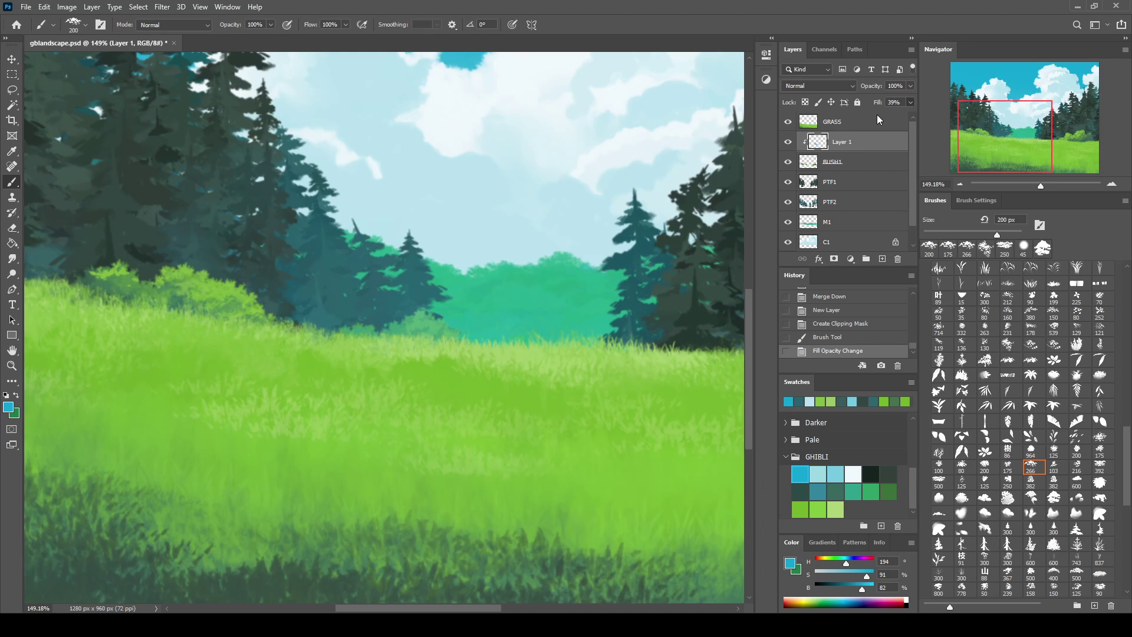
left_click(683, 297, "alt")
left_click(387, 323)
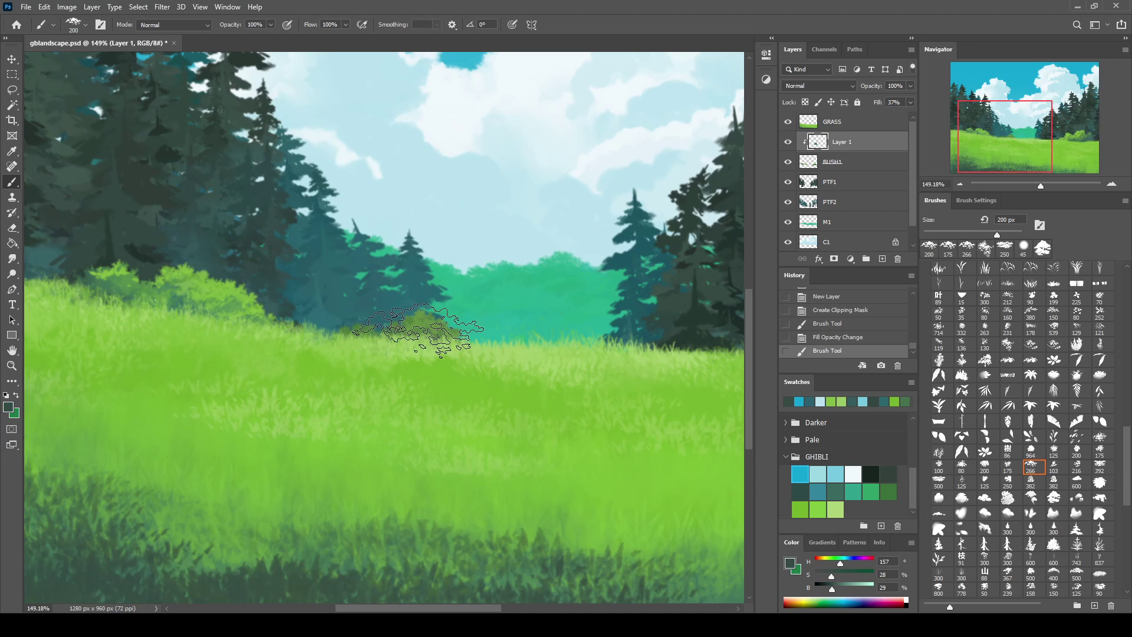
left_click(417, 330)
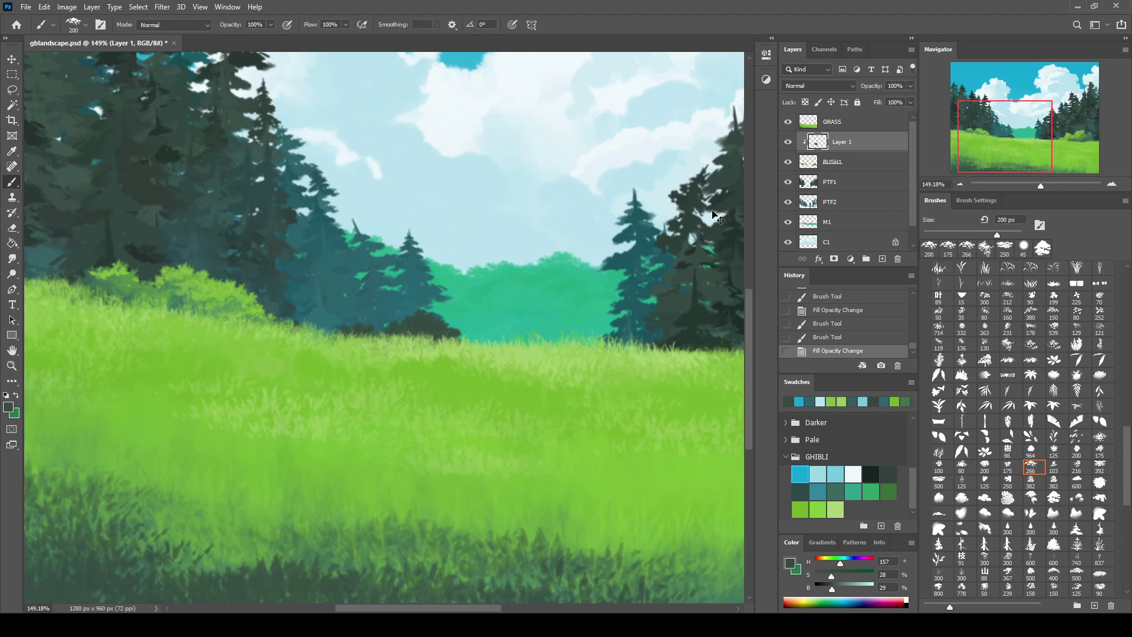
key("ctrl+e")
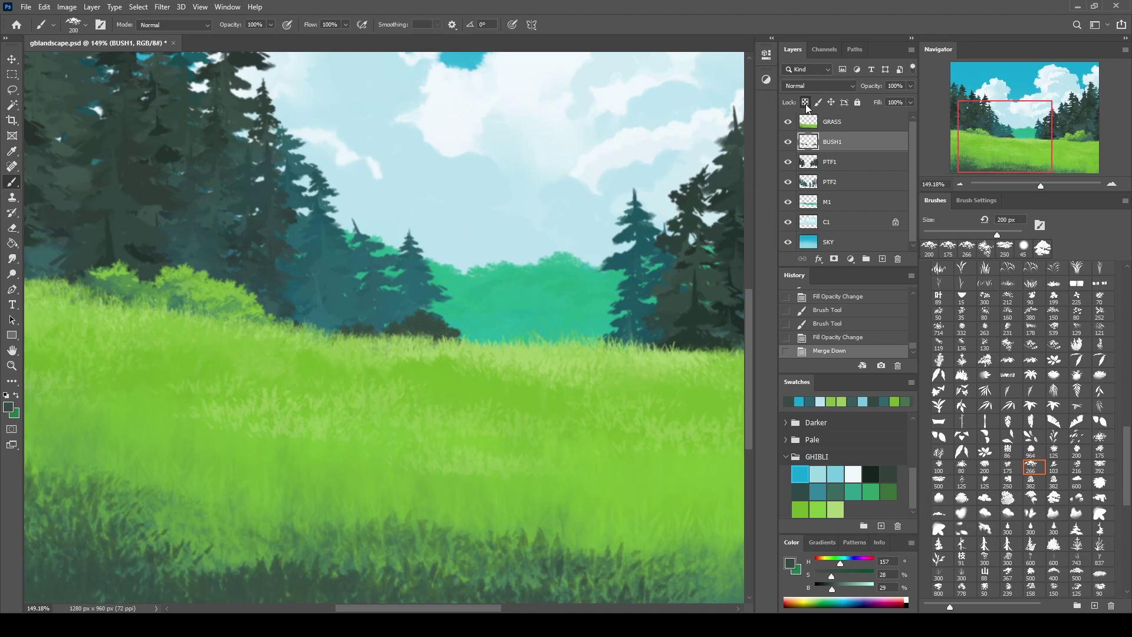
Lock BUSH1's transparency and stamp dark teal bushes at the central tree bases
left_click(683, 293, "alt")
left_click(462, 319)
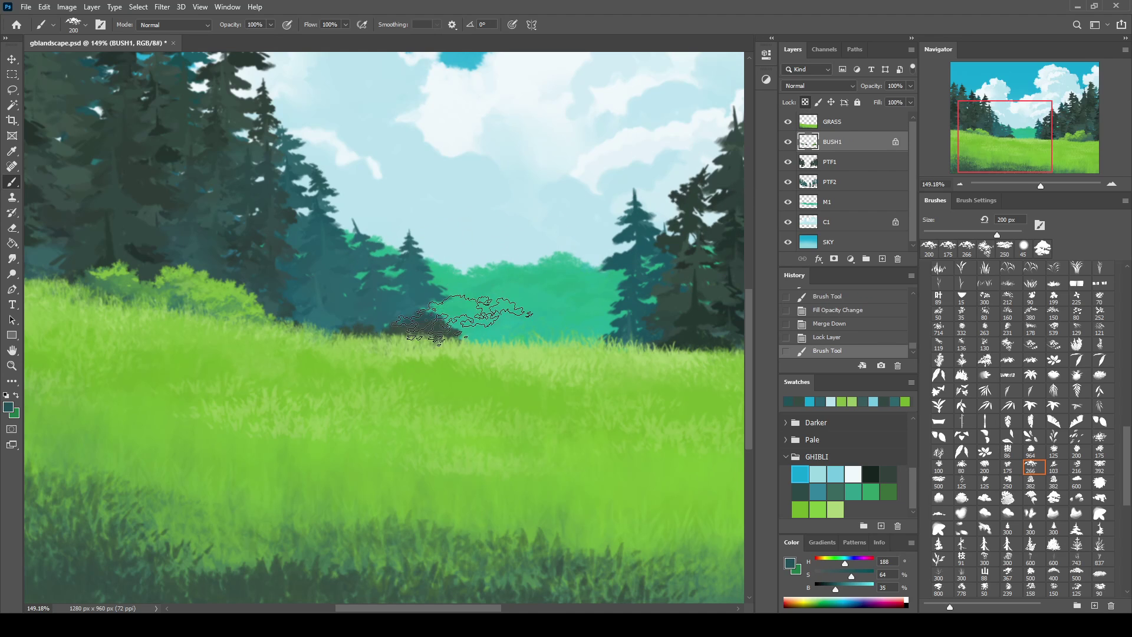
left_click(445, 304)
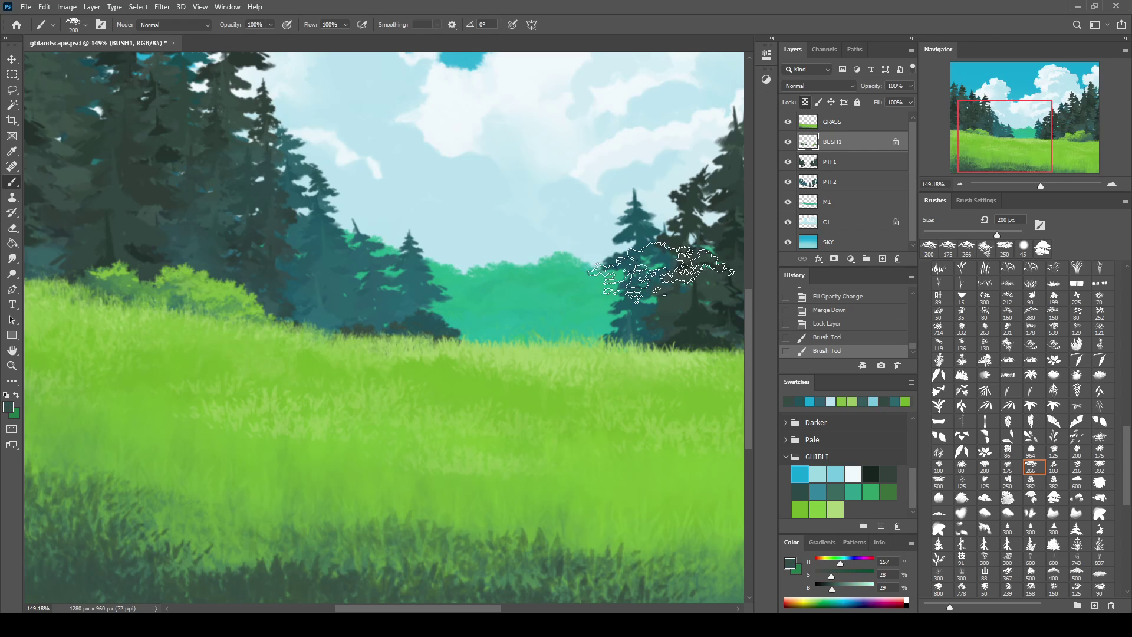
left_click(493, 254)
left_click(466, 295)
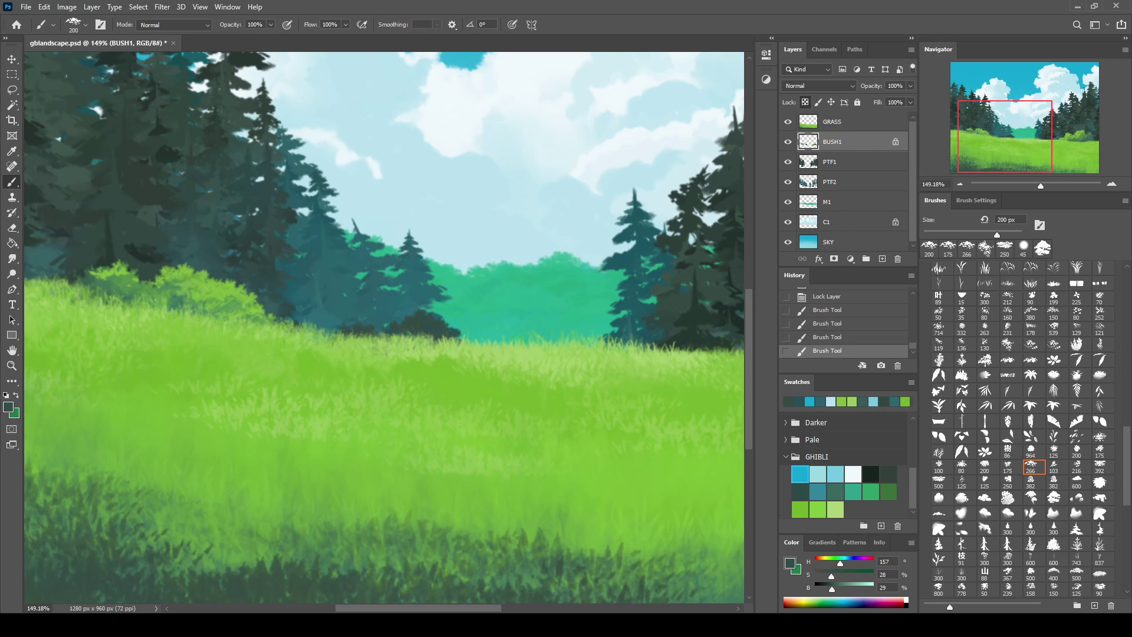
left_click(396, 353)
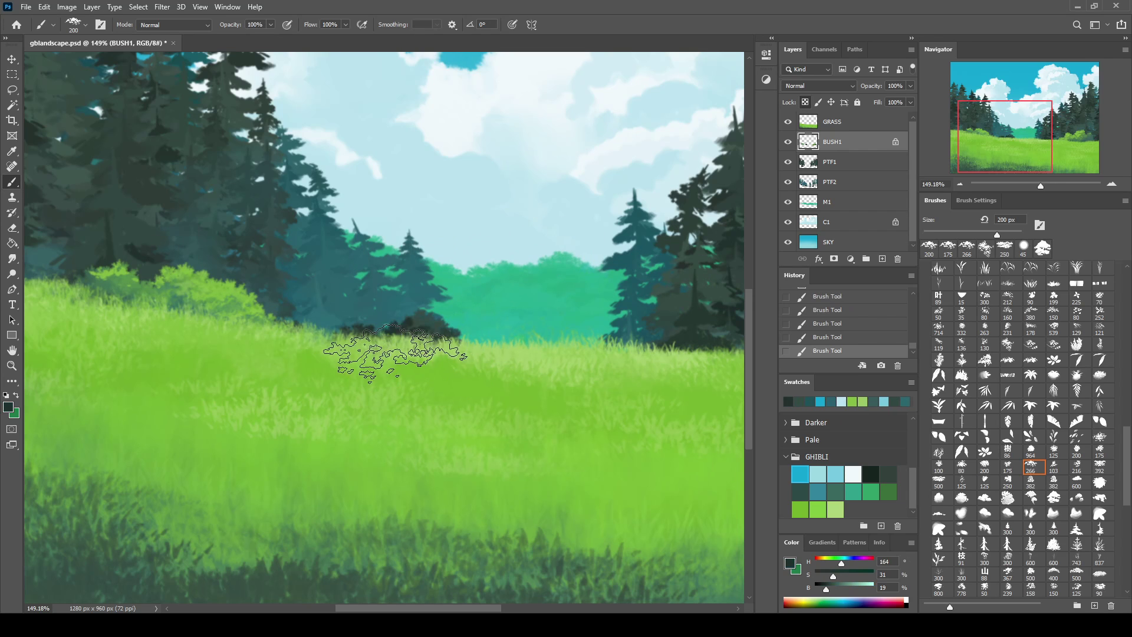
left_click(429, 316, "alt")
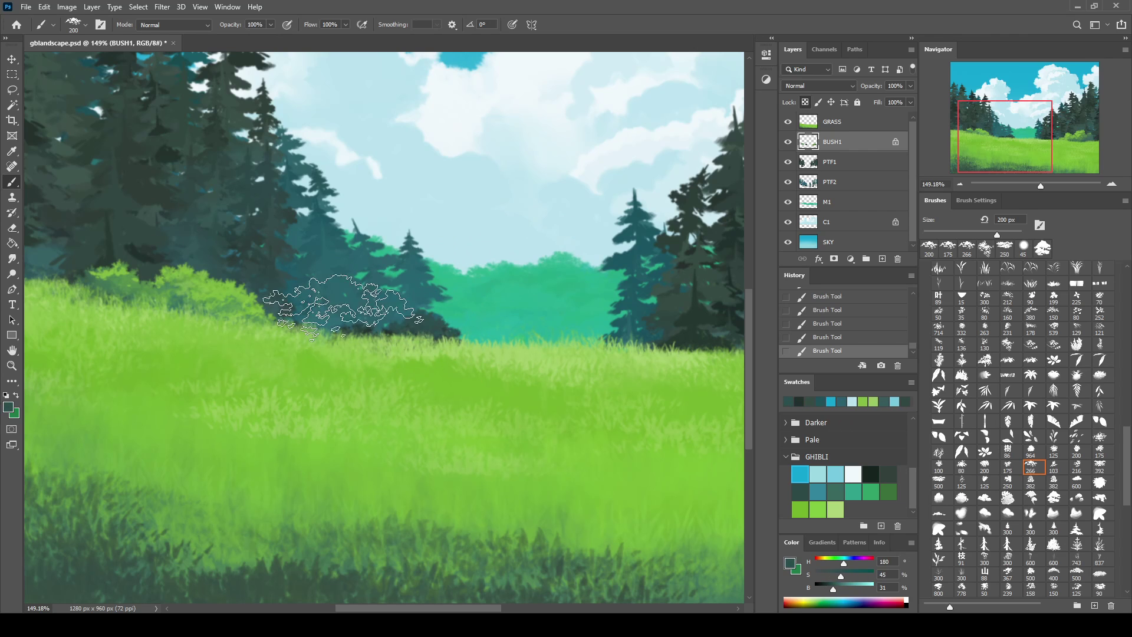
left_click_drag(333, 372, 506, 384)
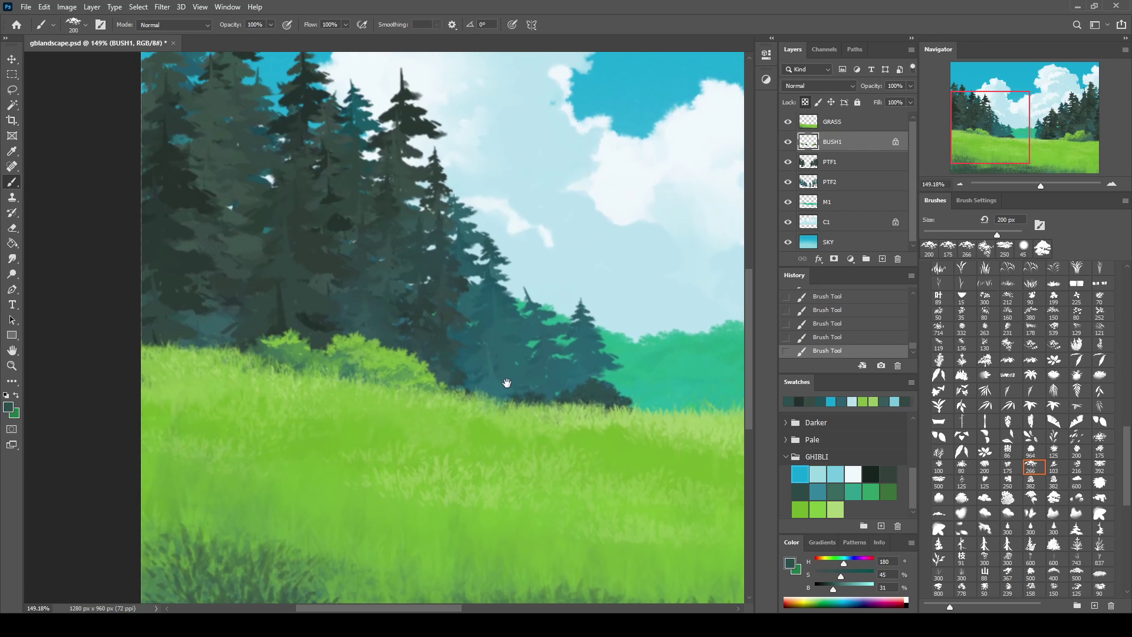
left_click(857, 178)
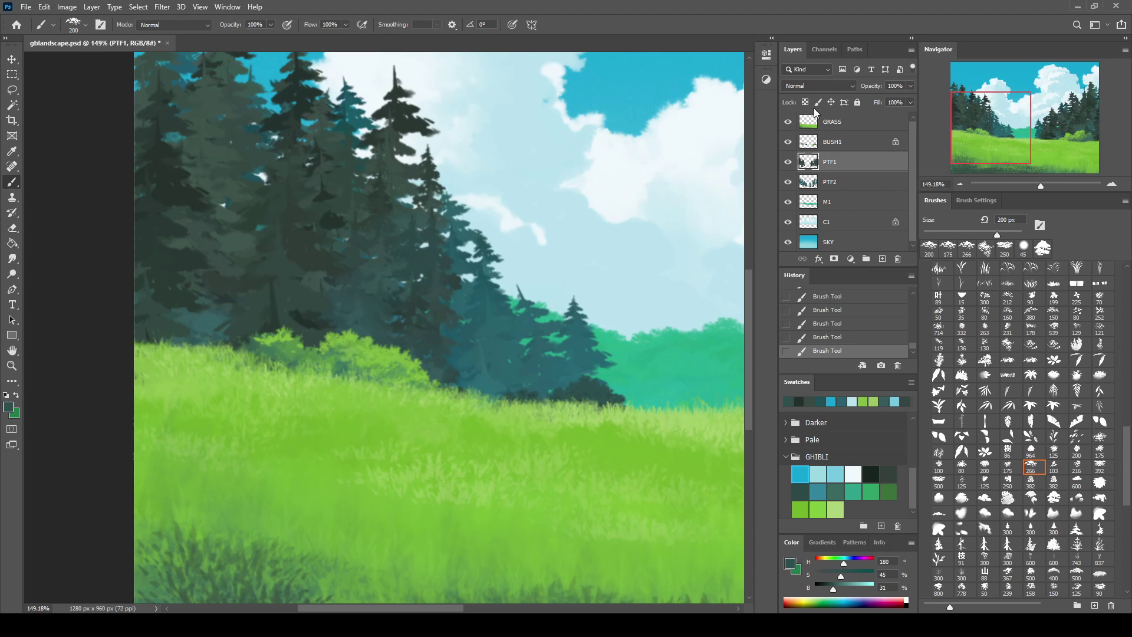
Paint dark green shading over the left trees using teals sampled from the forest
left_click(305, 316, "alt")
left_click_drag(165, 329, 235, 283)
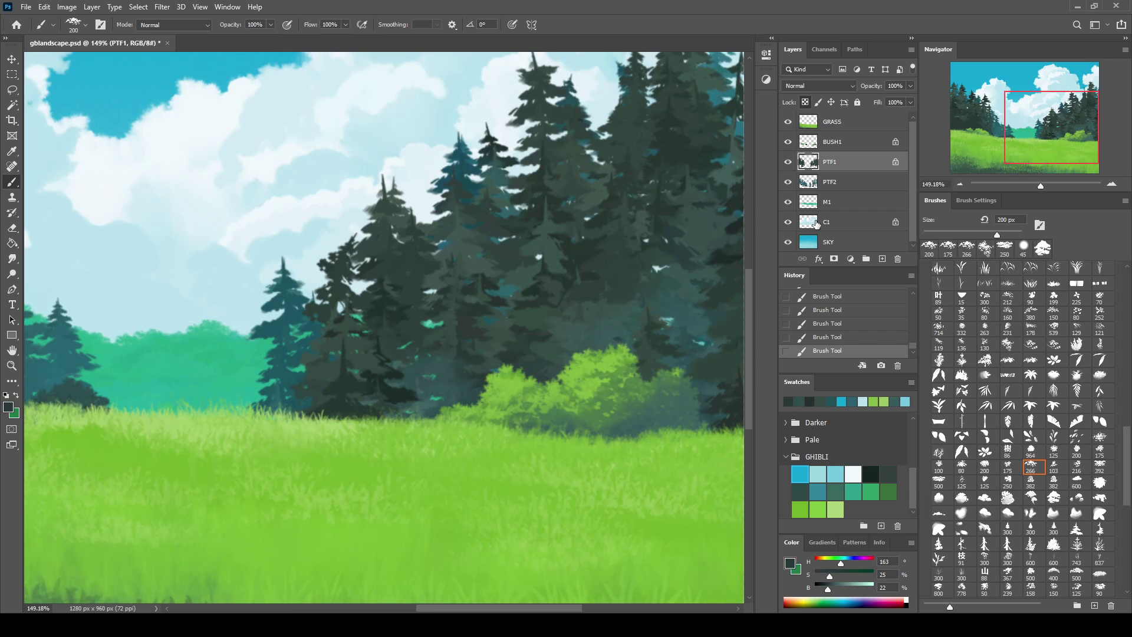
left_click_drag(737, 277, 596, 267)
left_click(429, 385, "alt")
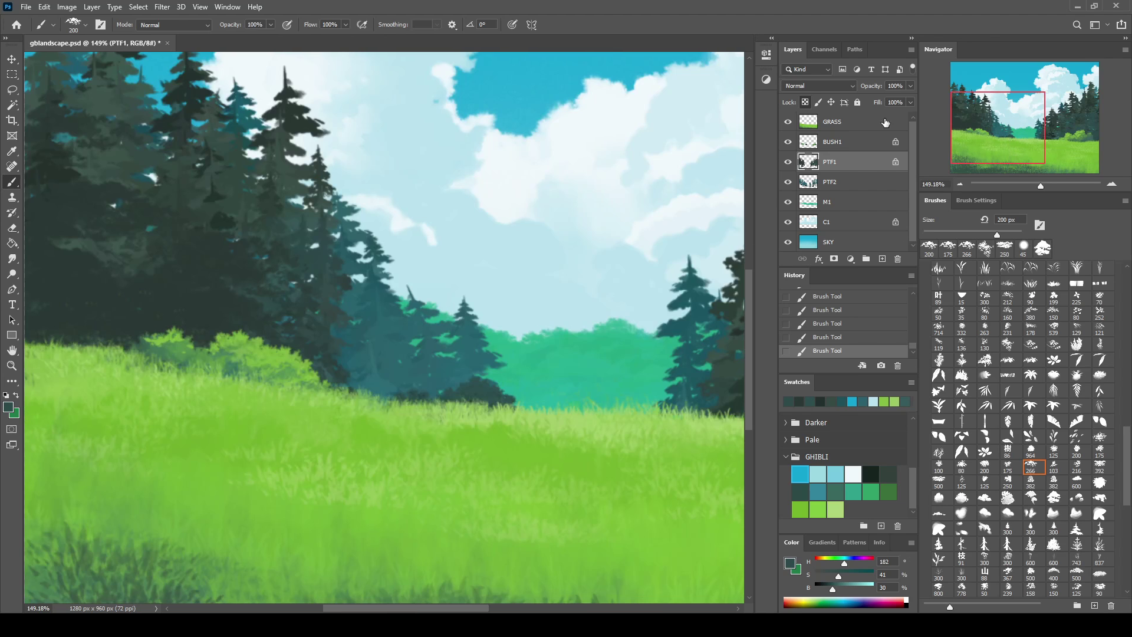
left_click_drag(722, 142, 253, 230)
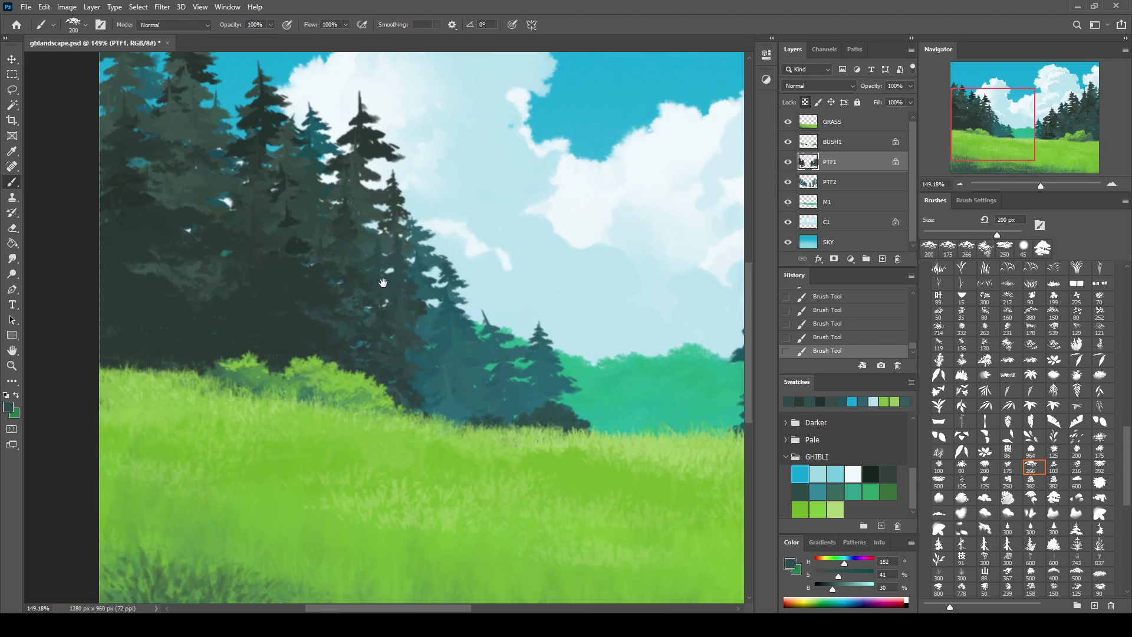
left_click(318, 299, "alt")
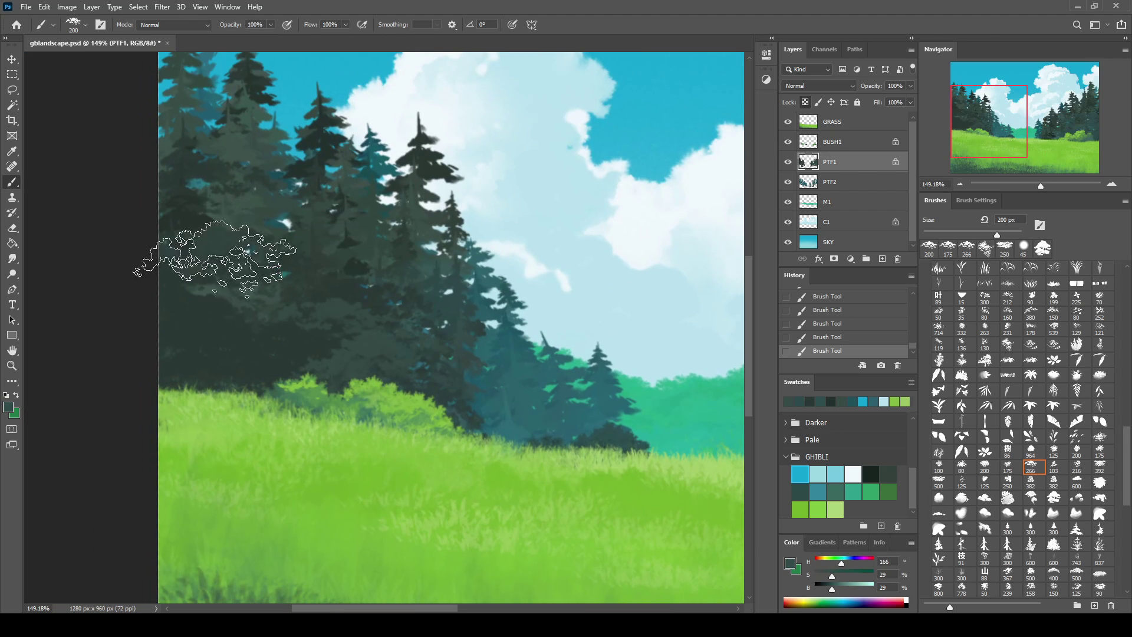
left_click_drag(1024, 131, 1033, 118)
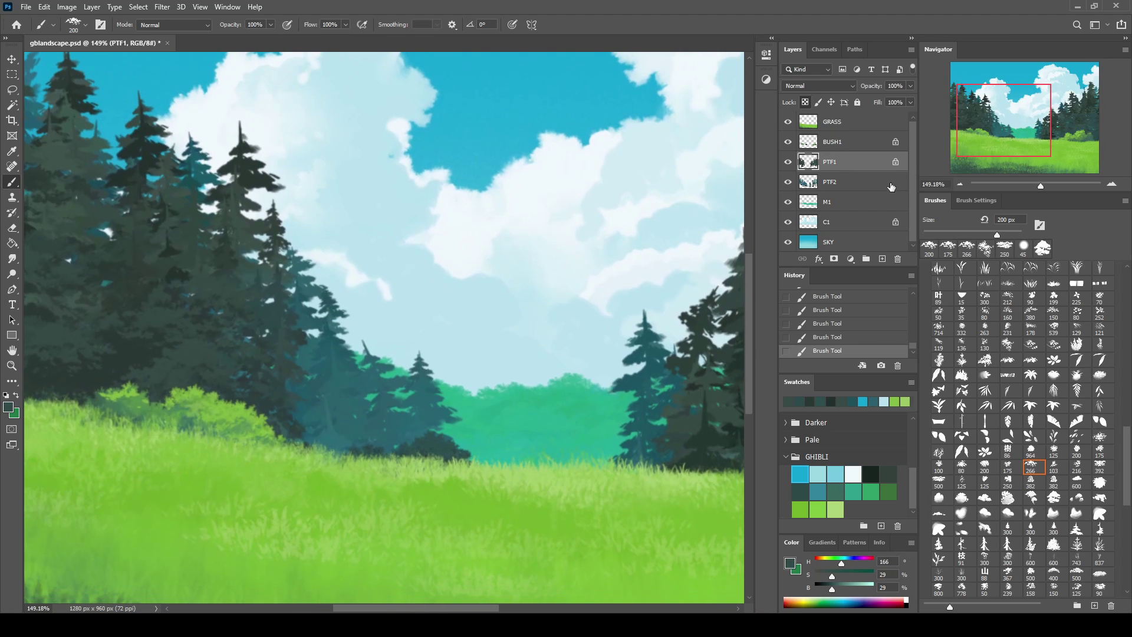
Dab dark teal shading at the bush base on a new layer placed below BUSH1 and renamed
left_click(869, 148)
left_click(882, 258)
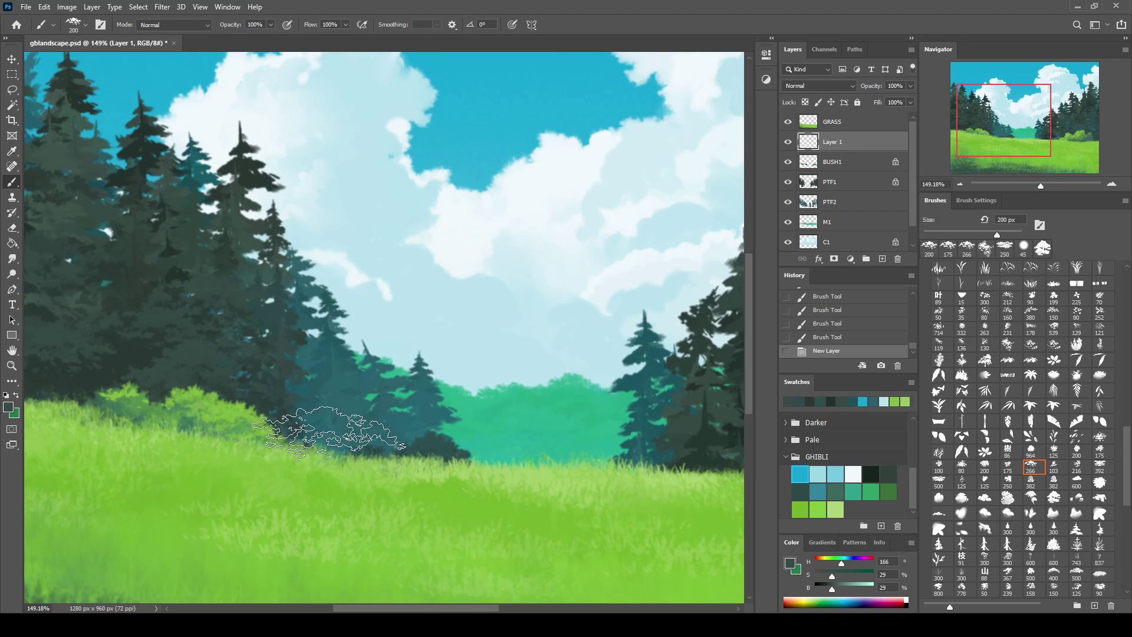
left_click(297, 421, "alt")
left_click(311, 435)
left_click(356, 448)
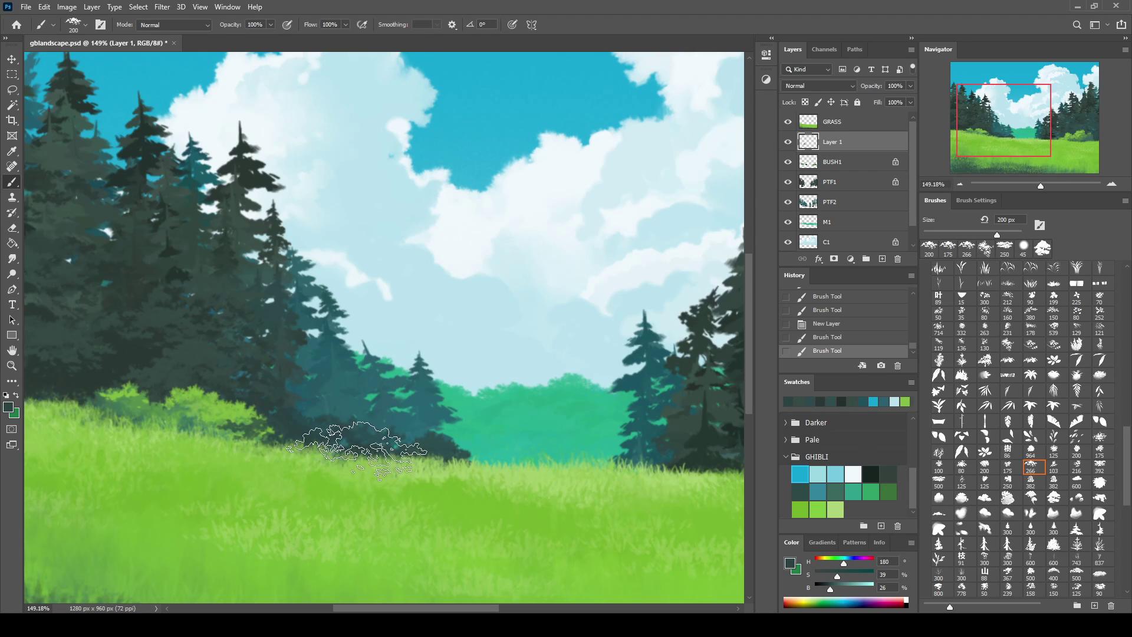
left_click_drag(850, 147, 851, 165)
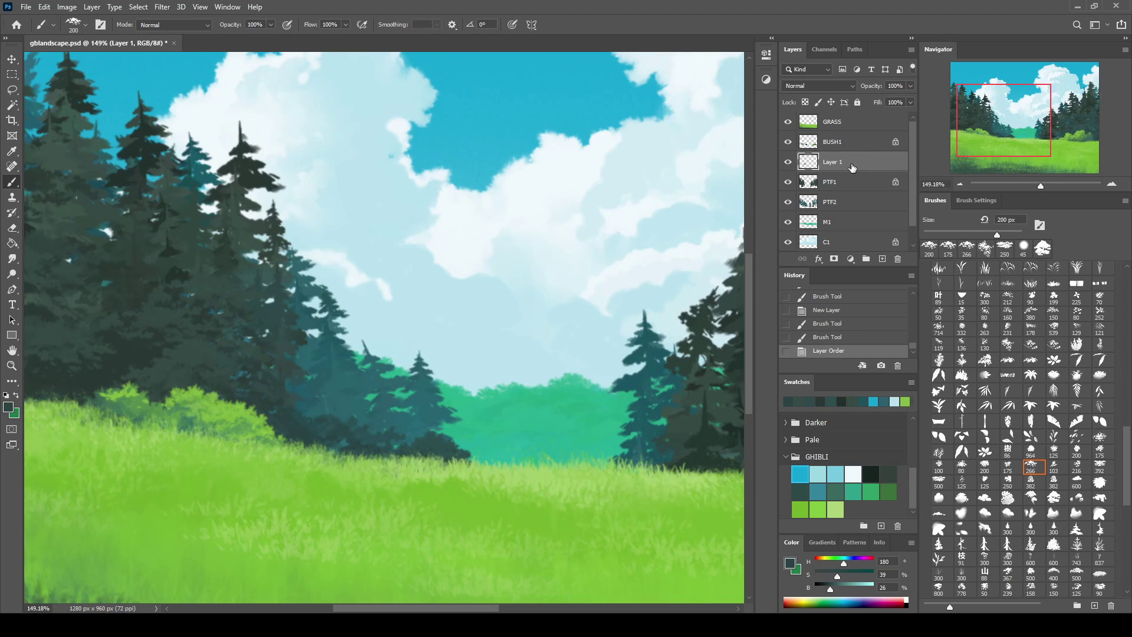
double_click(848, 161)
left_click(863, 144)
Repaint the shading under the bushes, merge it into BUSH1 and lock its transparent pixels
left_click(339, 490)
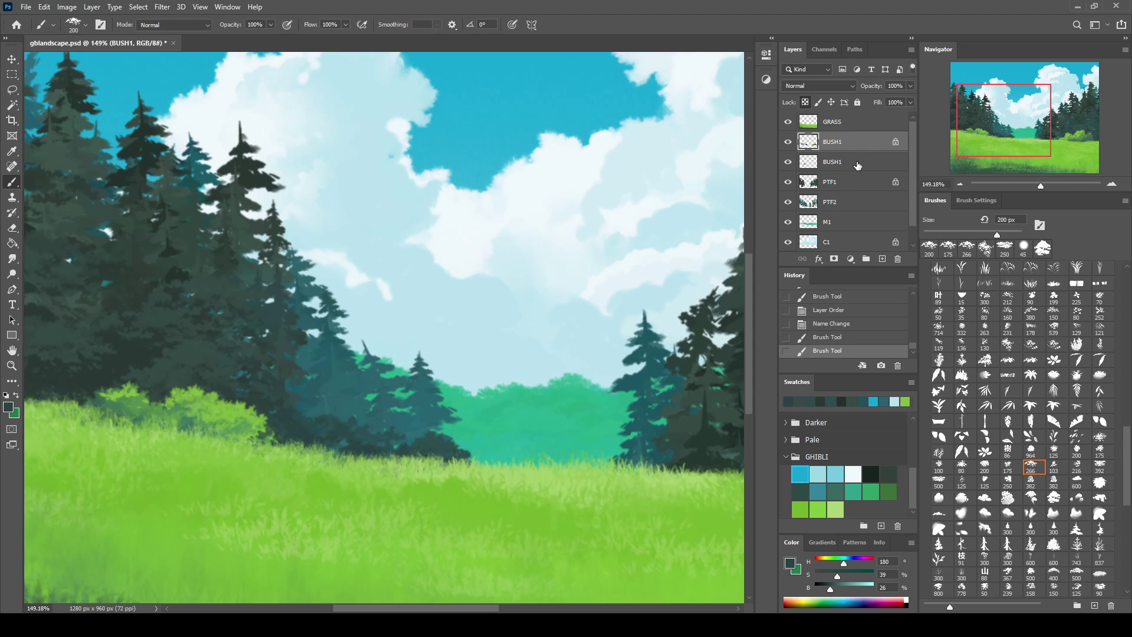
left_click(856, 334)
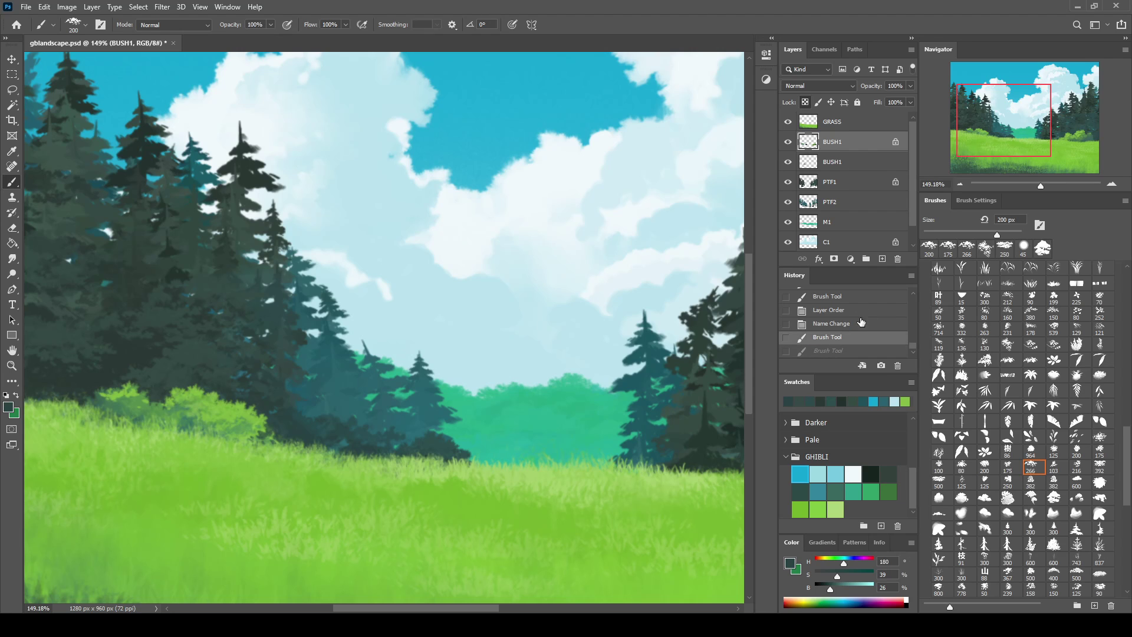
left_click(863, 167)
left_click(285, 448)
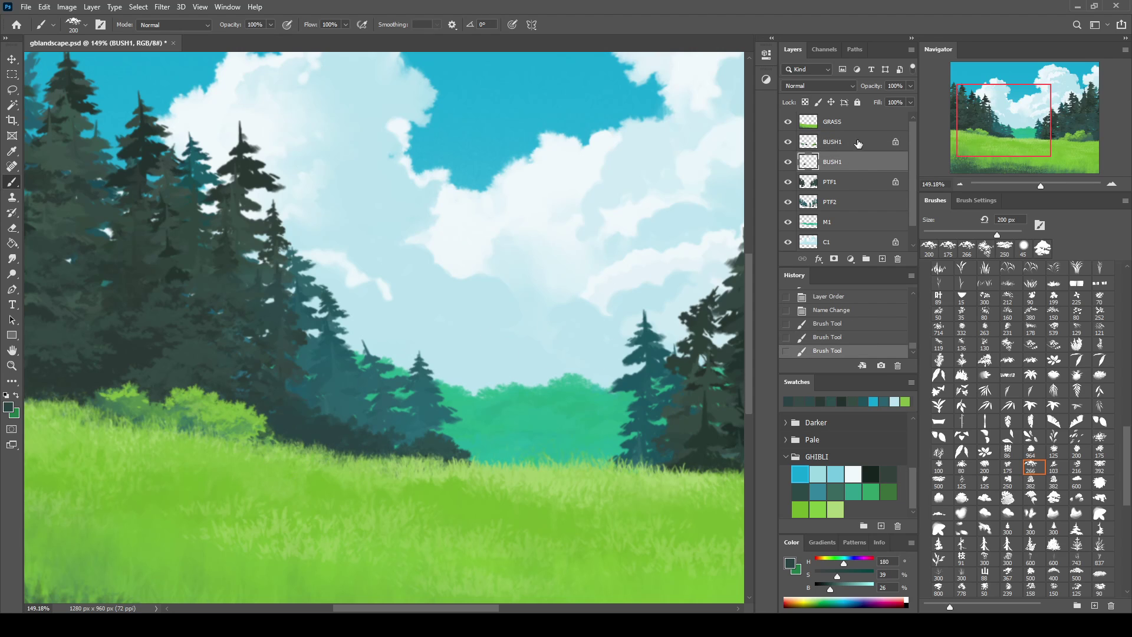
key("ctrl+e")
left_click(805, 102)
On BUSH1, paint grass green, lighter highlights and darker green along the bush edges
left_click(253, 417, "alt")
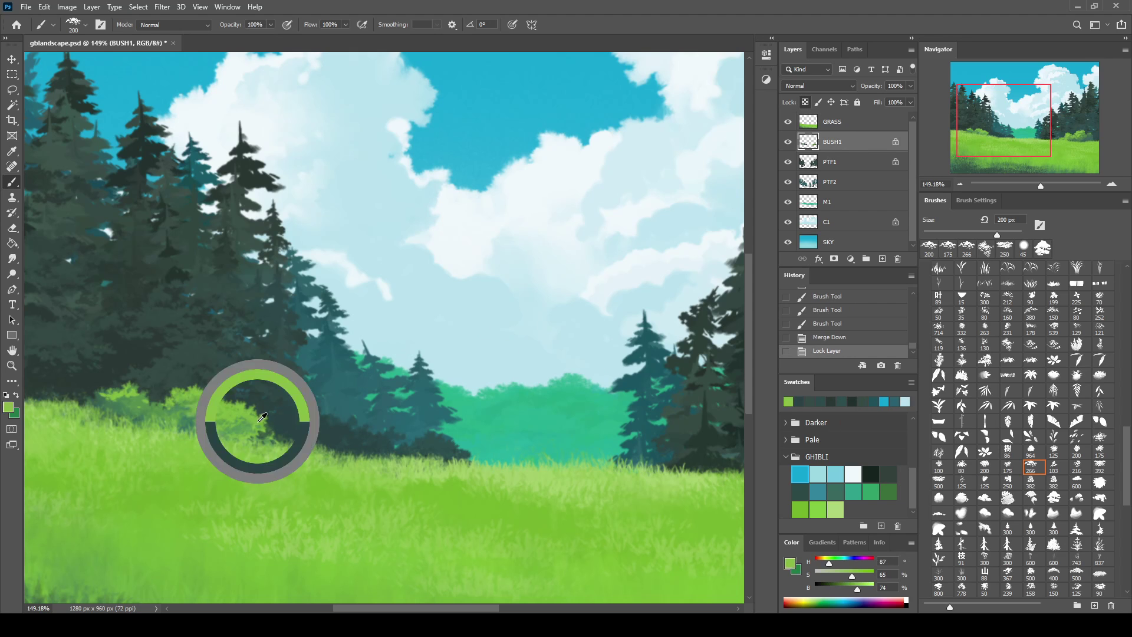
left_click(254, 447)
left_click(265, 467)
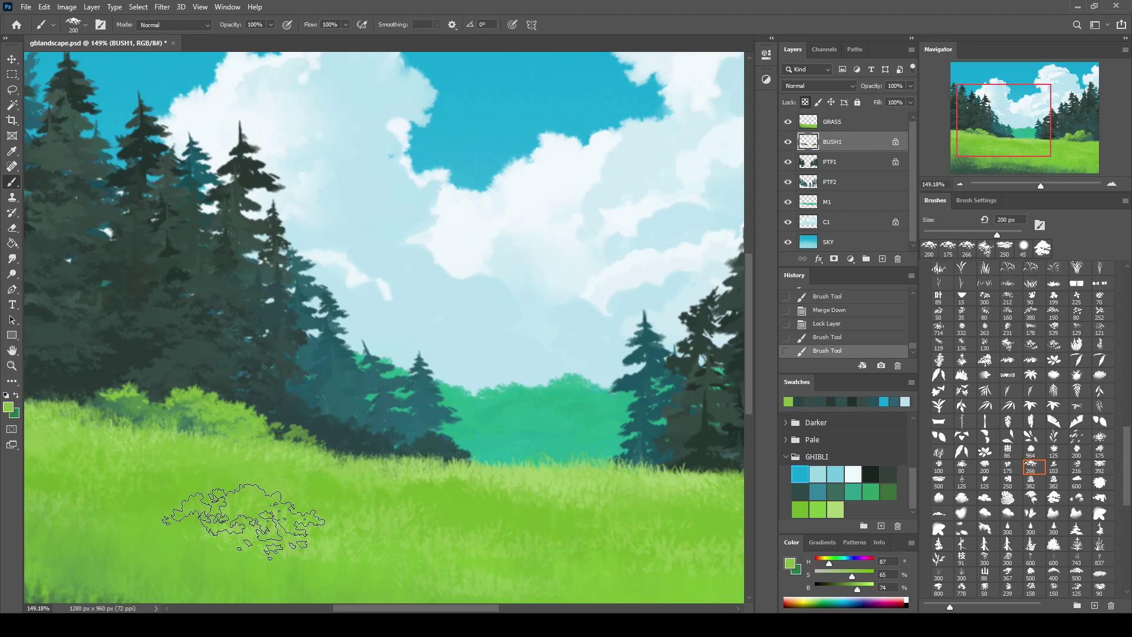
left_click_drag(1049, 116, 1043, 127)
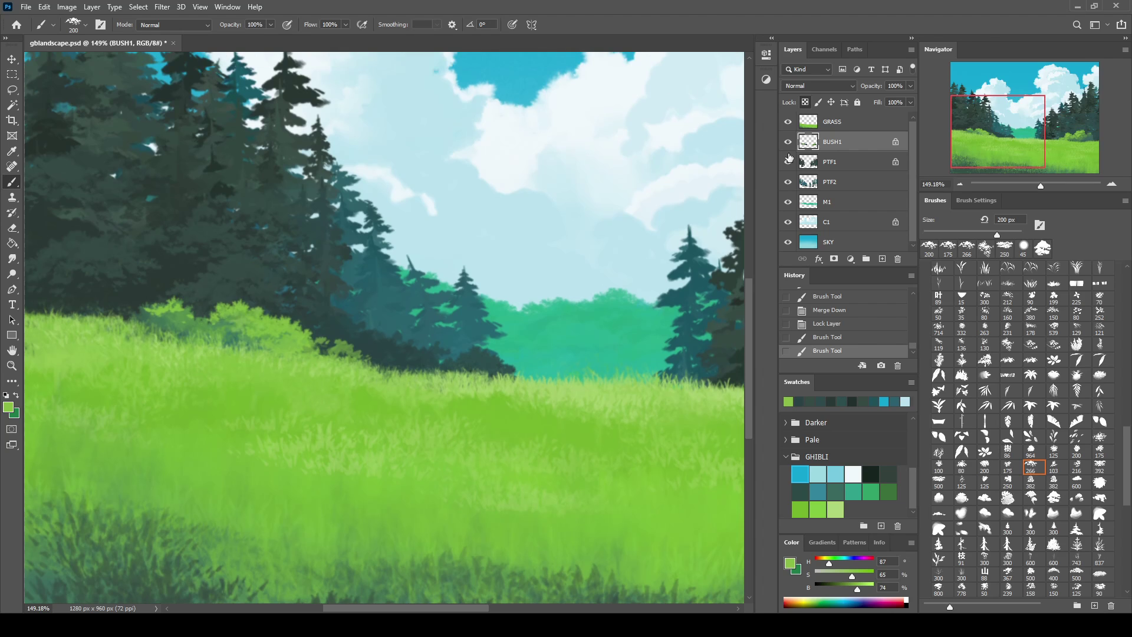
left_click(285, 357, "alt")
left_click(318, 377)
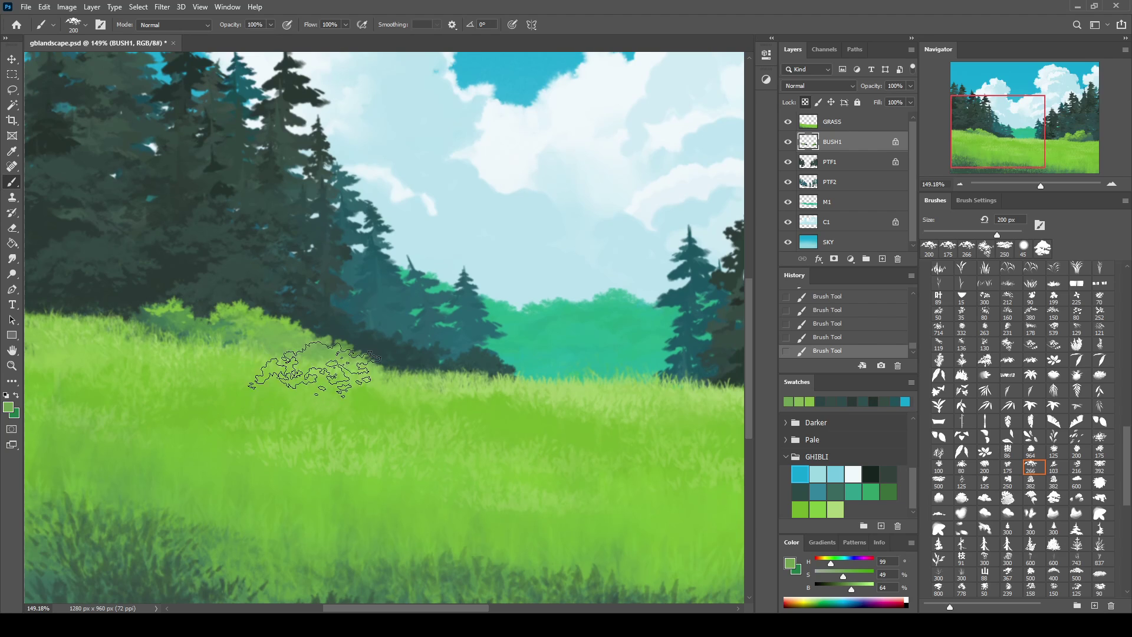
left_click(177, 321, "alt")
left_click_drag(253, 364, 268, 353)
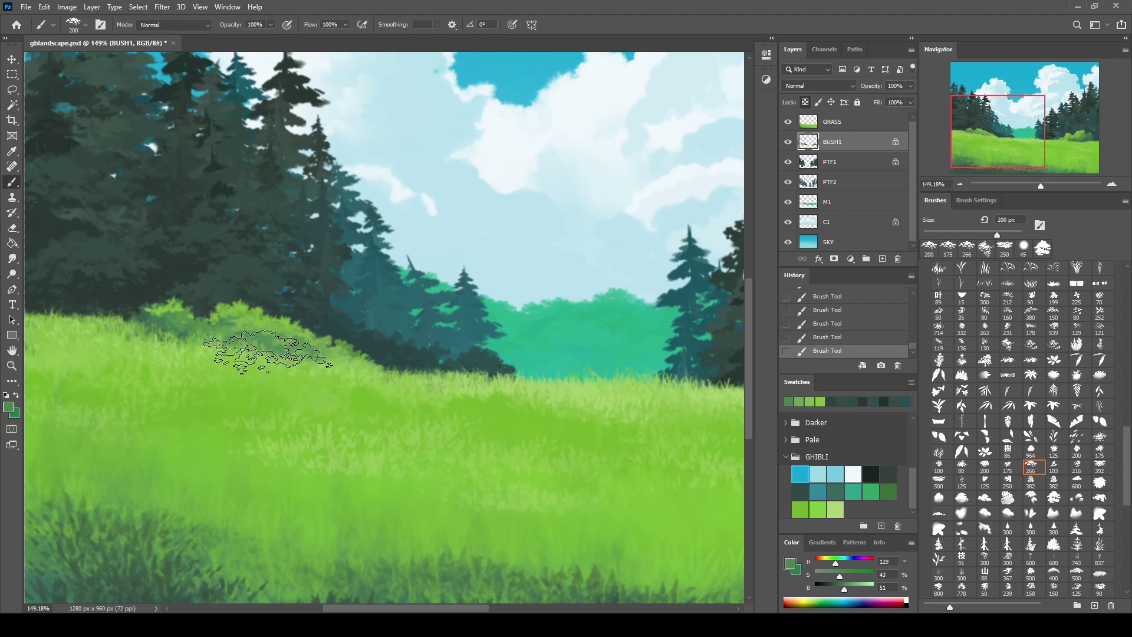
left_click_drag(501, 324, 316, 319)
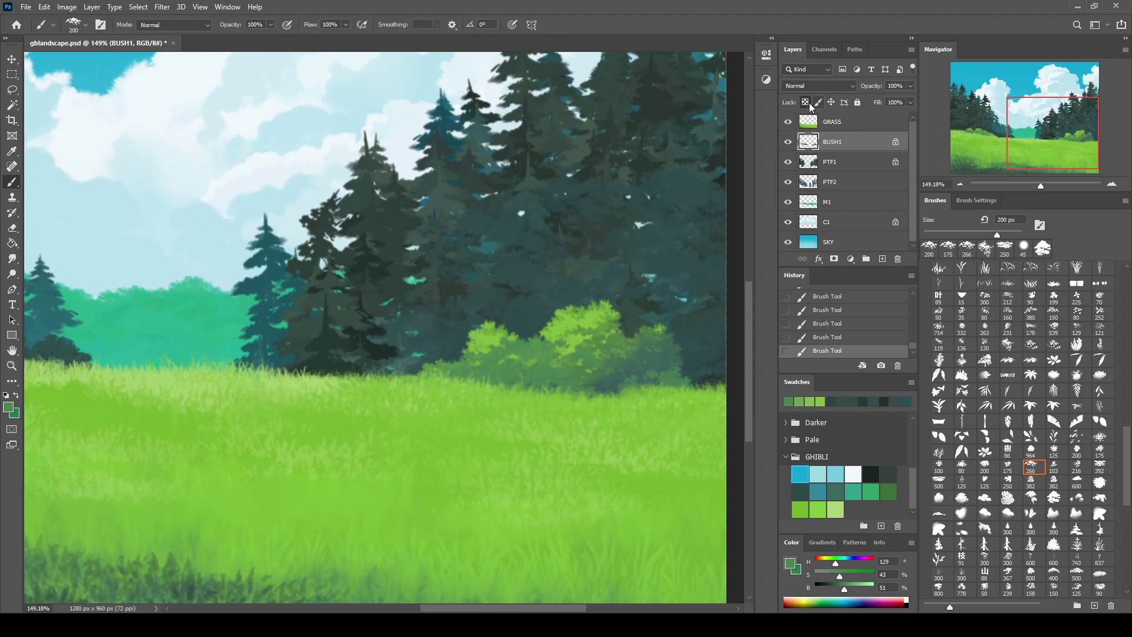
Paint more green onto the left bushes on a new layer, then add another empty layer above BUSH1
left_click(882, 258)
left_click_drag(718, 422, 726, 398)
left_click(403, 380)
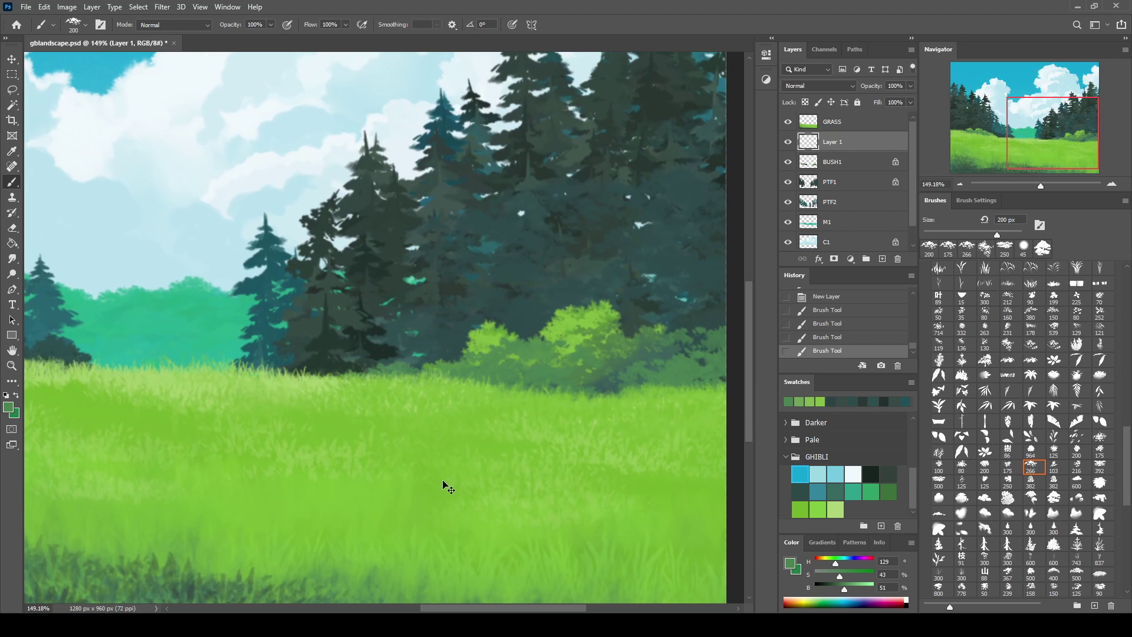
left_click_drag(436, 429, 513, 298)
left_click_drag(454, 321, 608, 296)
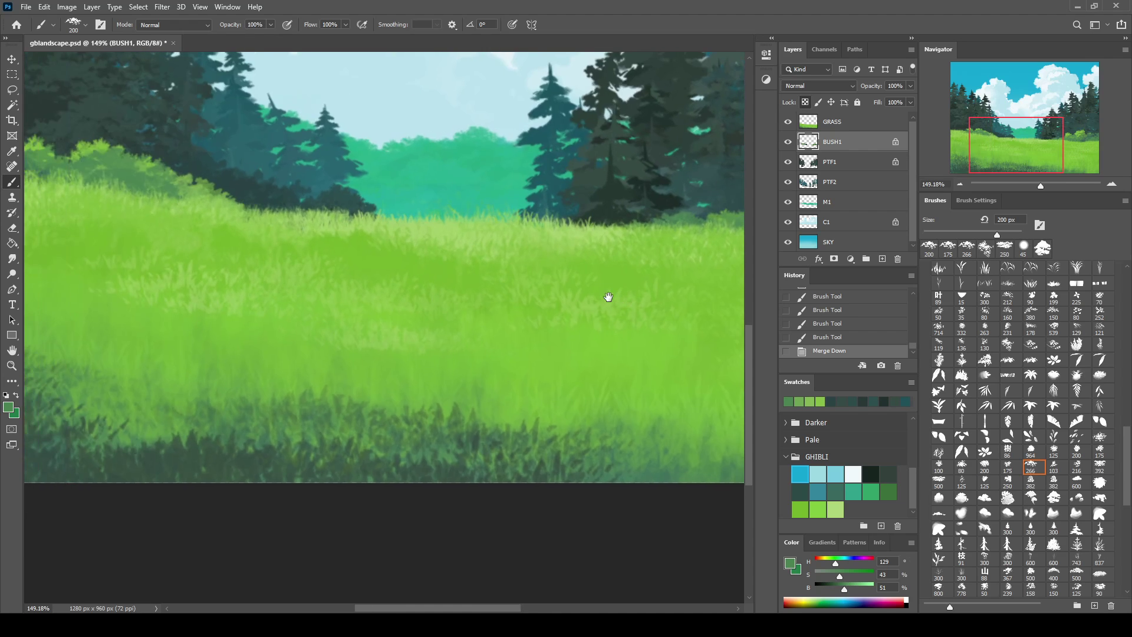
mouse_move(491, 297)
left_mouse_down()
mouse_move(687, 255)
mouse_move(692, 353)
left_mouse_up()
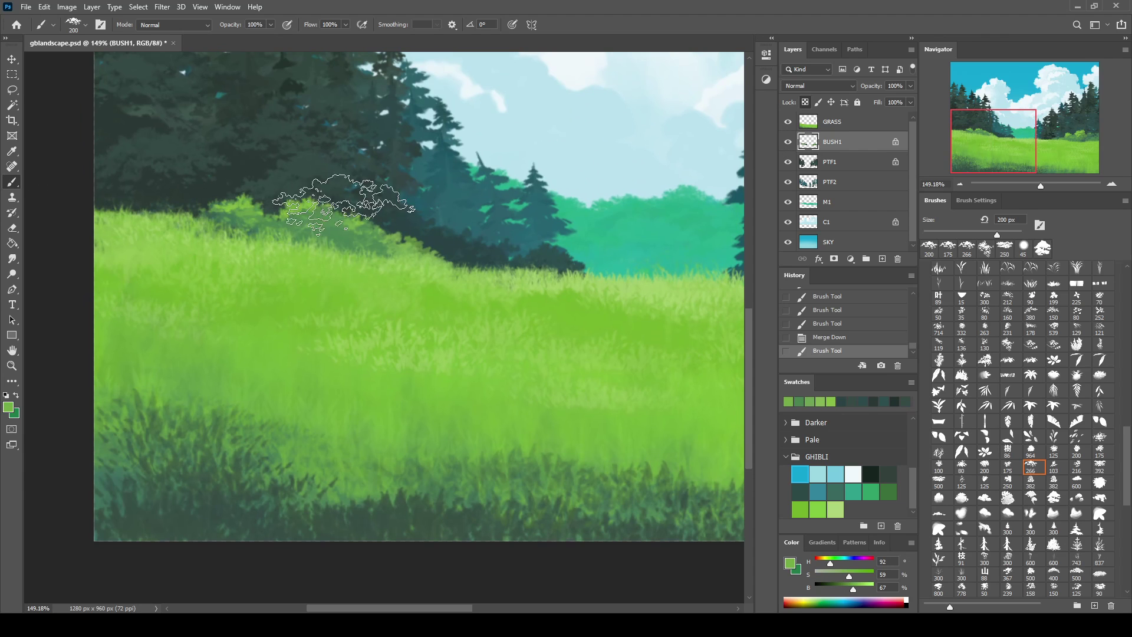
left_click(251, 215, "alt")
left_click_drag(275, 174, 302, 238)
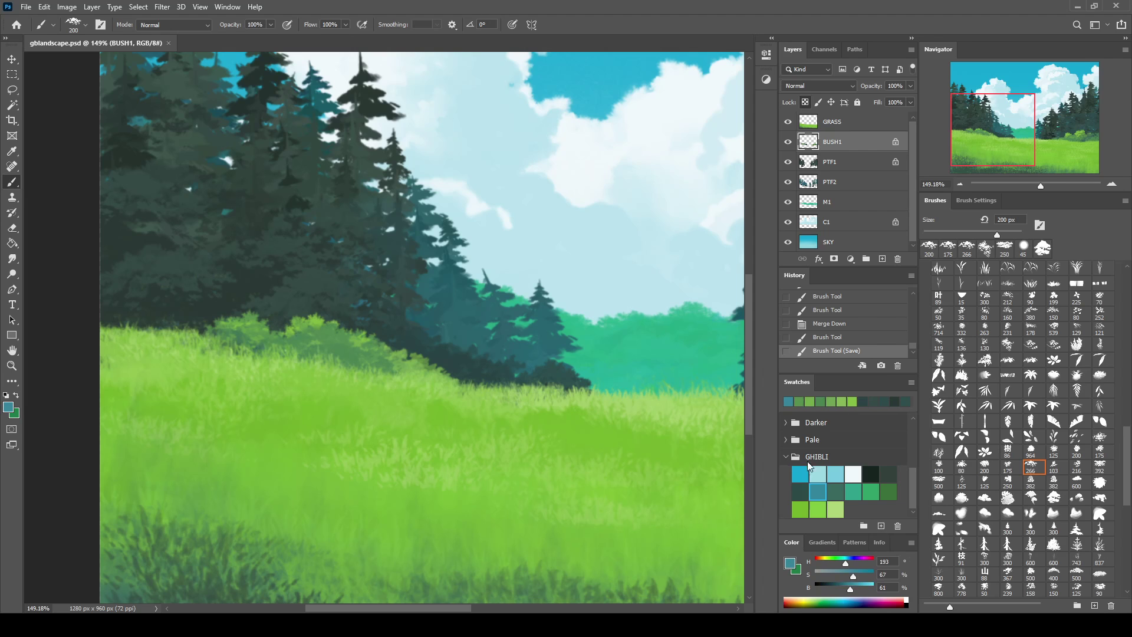
left_click(880, 258)
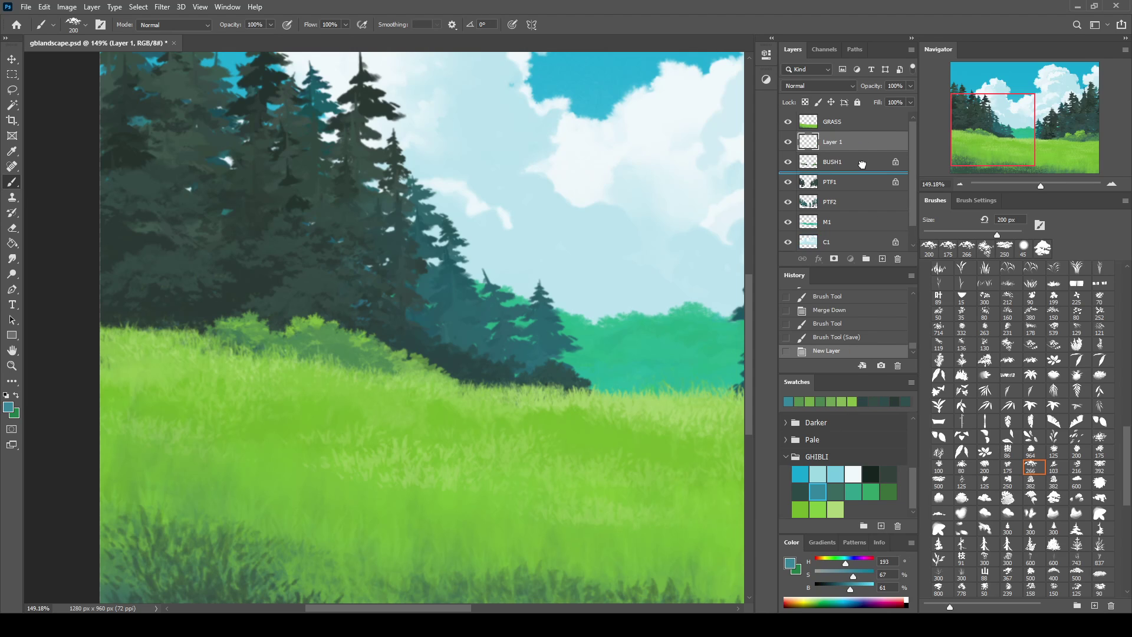
Place the new layer below BUSH1 and paint and erase blue bush shapes along the left treeline
left_click_drag(862, 164, 862, 171)
mouse_move(106, 265)
left_mouse_down()
mouse_move(247, 289)
mouse_move(147, 292)
left_mouse_up()
key("e")
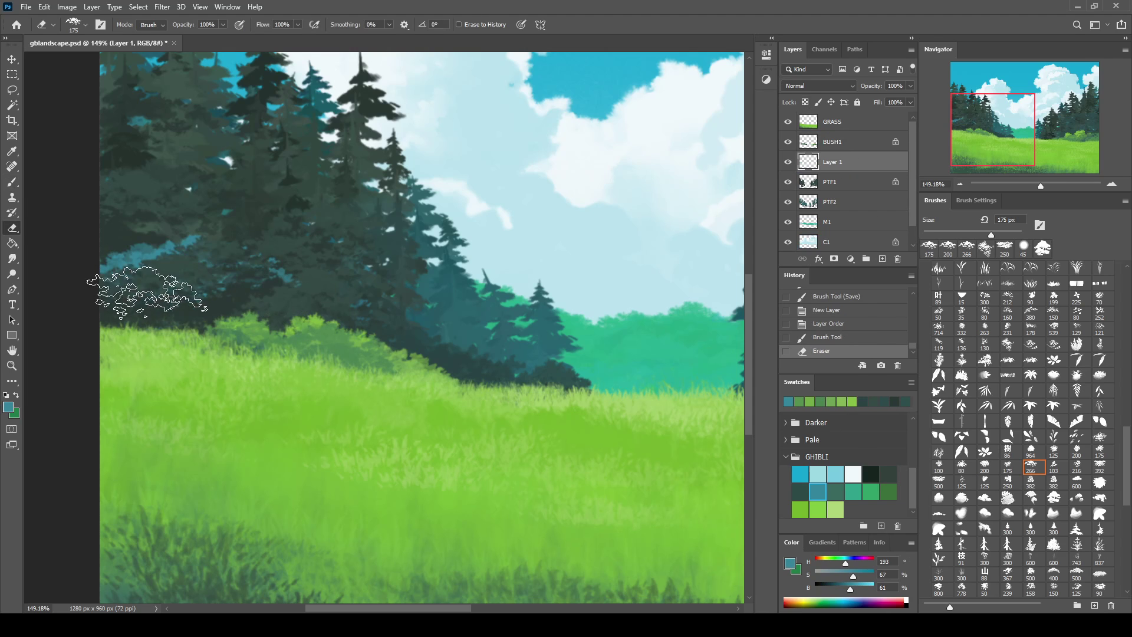
key("b")
mouse_move(227, 266)
left_mouse_down()
mouse_move(331, 306)
mouse_move(177, 259)
left_mouse_up()
key("e")
mouse_move(177, 259)
left_mouse_down()
mouse_move(138, 230)
mouse_move(153, 271)
mouse_move(248, 306)
mouse_move(231, 341)
left_mouse_up()
key("b")
key("e")
key("b")
left_click_drag(147, 307, 330, 319)
Shape blue bushes over the dark treeline out to the right edge, then merge them into PTF1
key("e")
left_click_drag(236, 330, 89, 318)
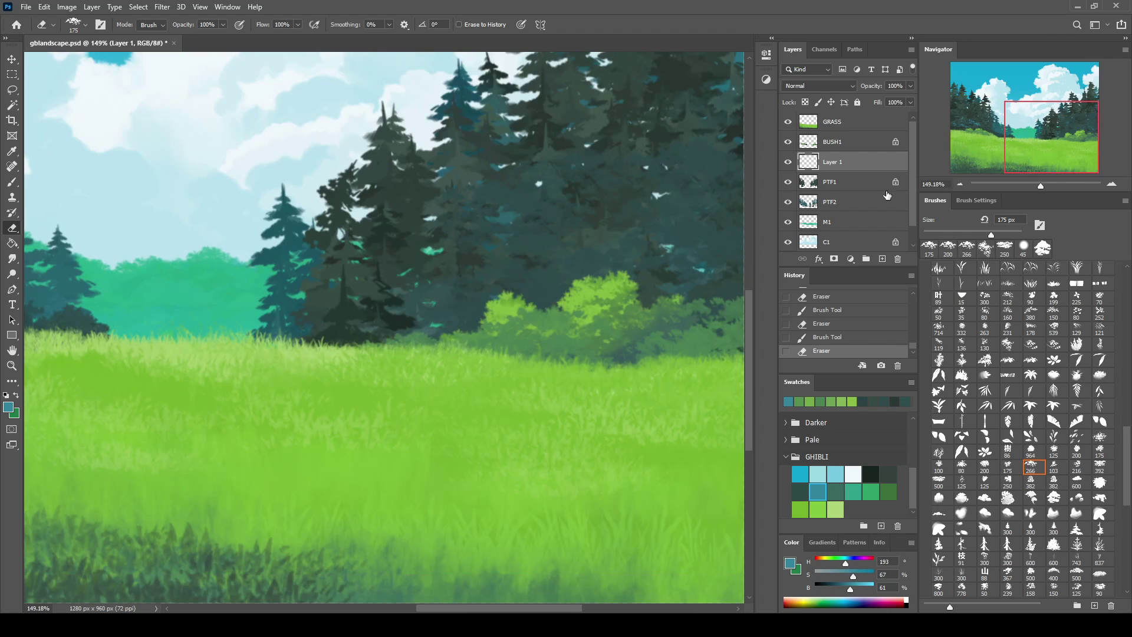
key("b")
left_click_drag(354, 324, 490, 306)
left_click_drag(413, 294, 455, 308)
key("e")
left_click_drag(417, 367, 366, 378)
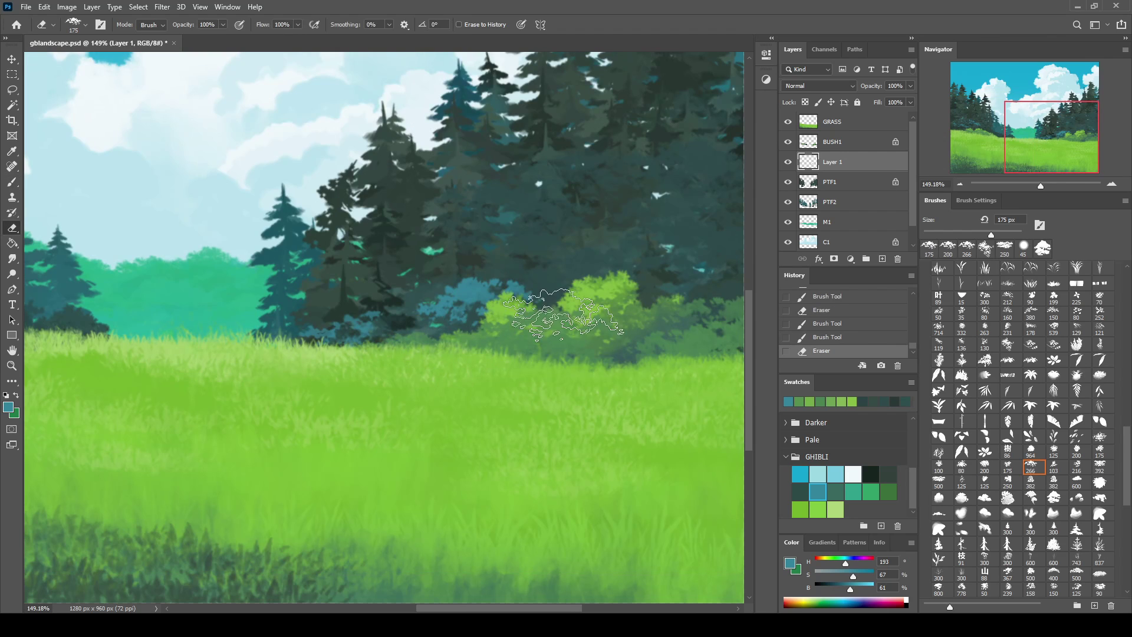
left_click_drag(563, 313, 486, 353)
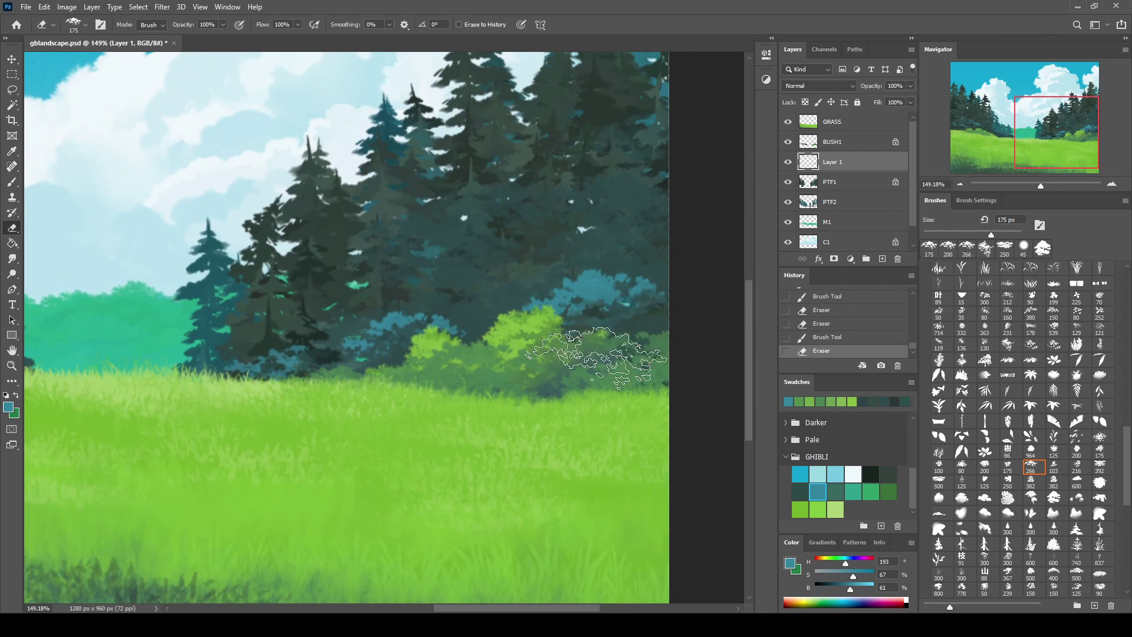
mouse_move(637, 295)
left_mouse_down()
mouse_move(560, 298)
mouse_move(589, 274)
left_mouse_up()
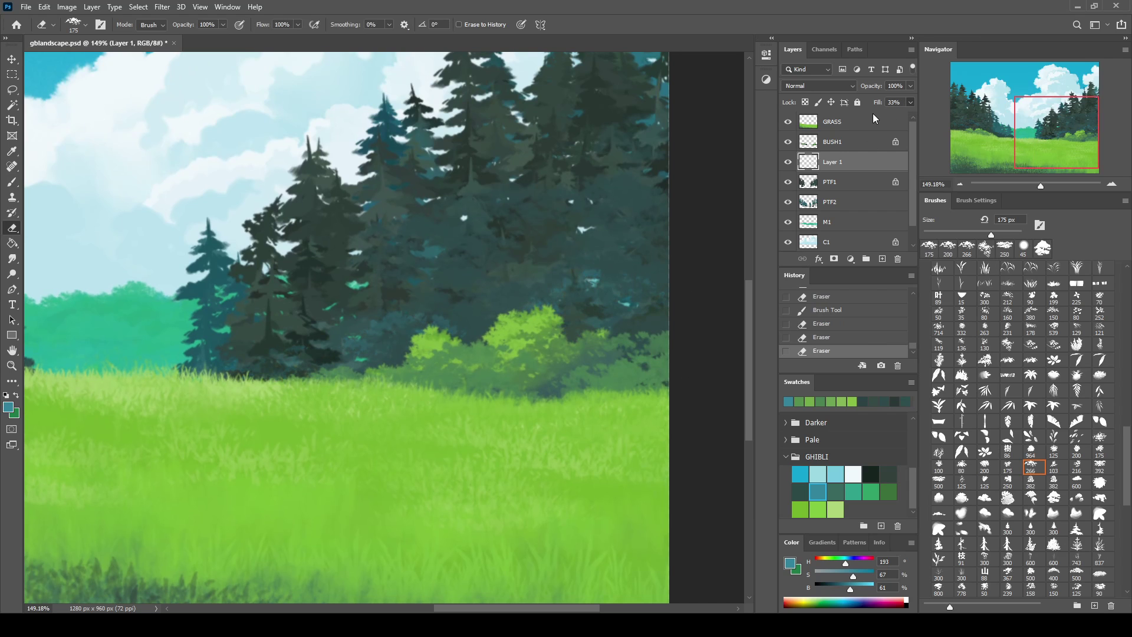
key("ctrl+e")
Pan across the trees and bushes to review them, then make BUSH1 the active layer
mouse_move(236, 230)
left_mouse_down()
mouse_move(502, 143)
mouse_move(607, 150)
left_mouse_up()
mouse_move(513, 177)
left_mouse_down()
mouse_move(626, 182)
mouse_move(505, 214)
mouse_move(511, 248)
mouse_move(391, 277)
mouse_move(316, 253)
mouse_move(273, 270)
left_mouse_up()
left_click_drag(345, 253, 277, 255)
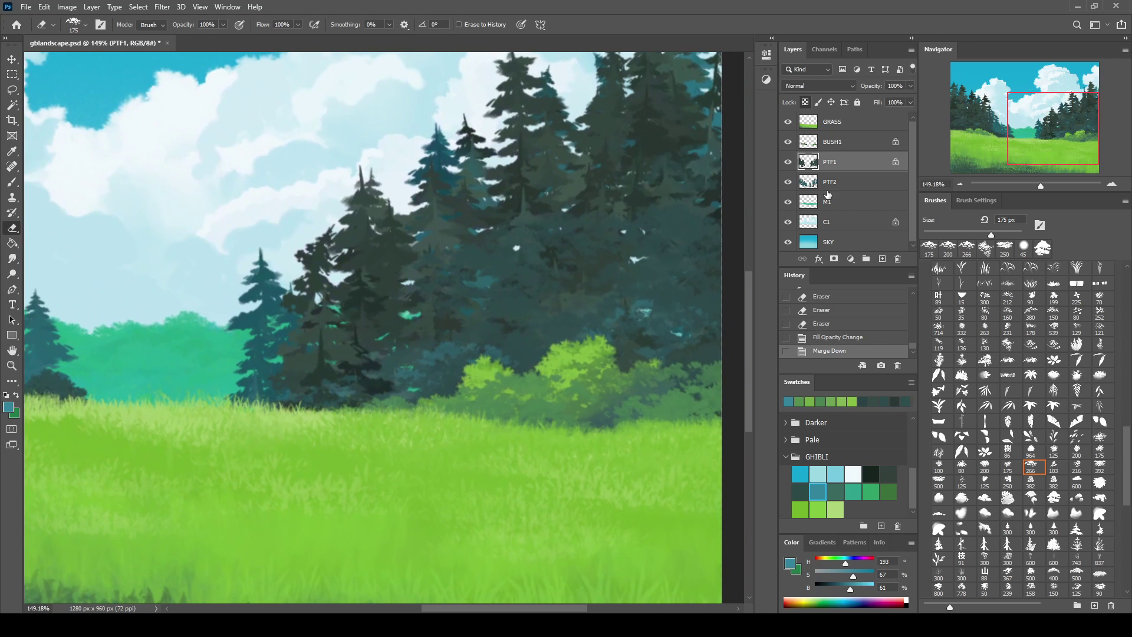
left_click(851, 150)
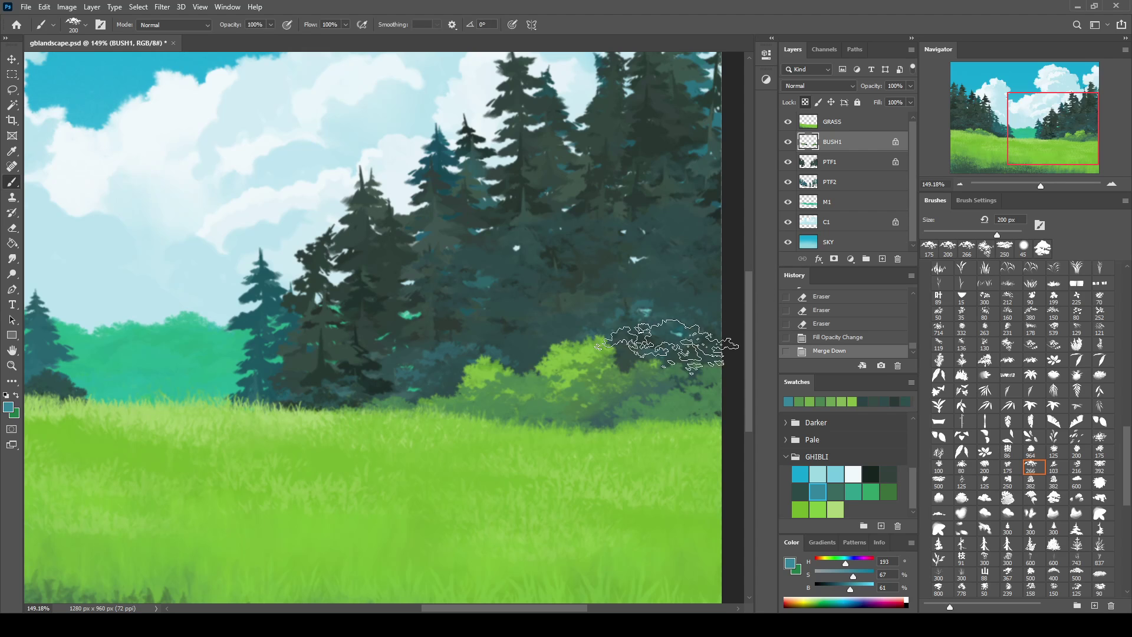
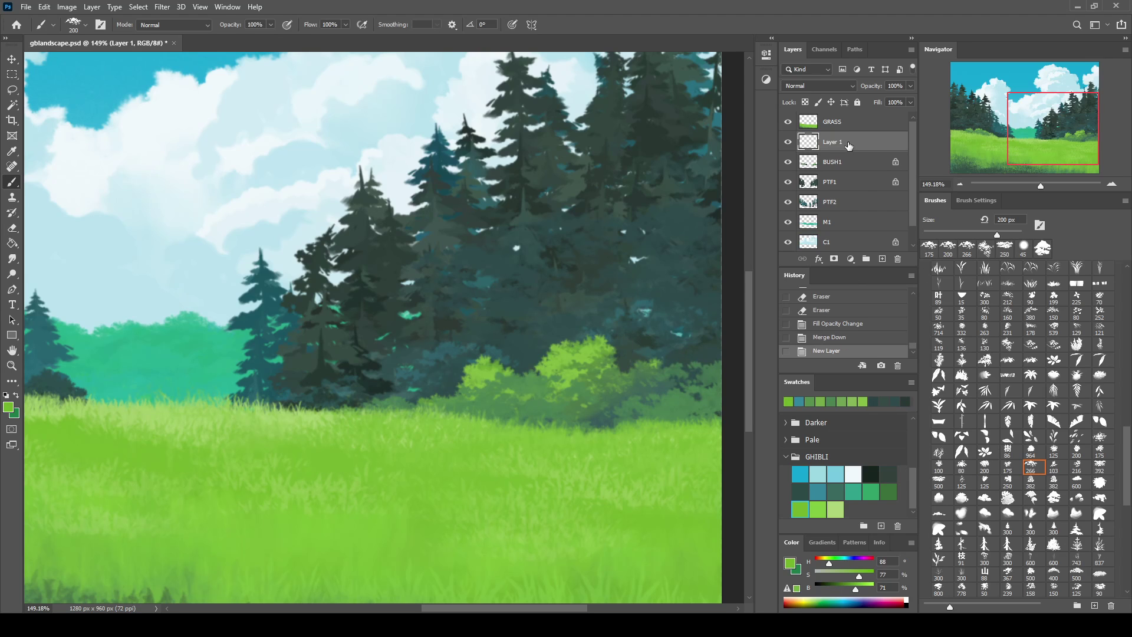
Pick a darker green and repaint the right-hand bush, erasing stray dark strokes
mouse_move(611, 350)
left_mouse_down()
mouse_move(542, 436)
mouse_move(708, 377)
mouse_move(714, 360)
mouse_move(631, 412)
mouse_move(472, 407)
mouse_move(595, 368)
left_mouse_up()
left_click(889, 491)
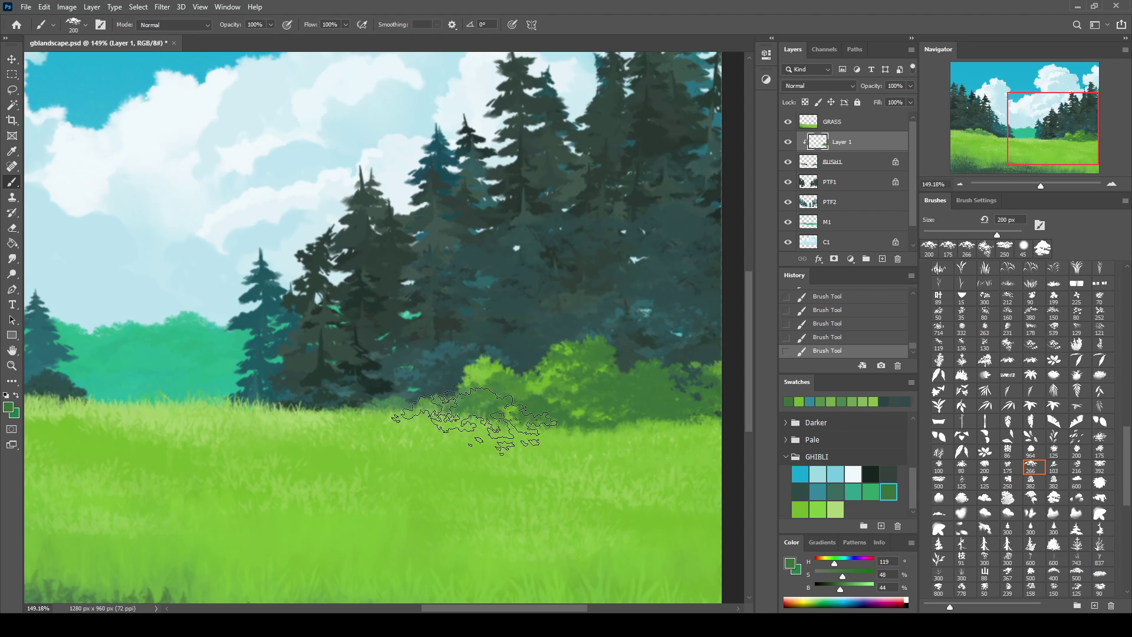
key("e")
left_click_drag(689, 350, 470, 421)
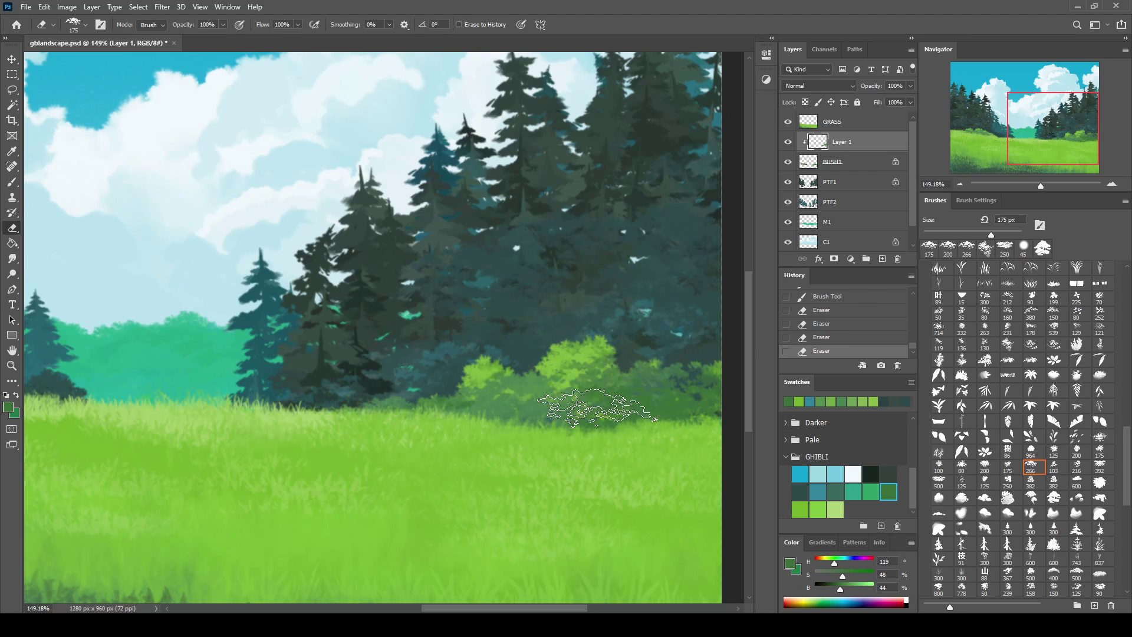
key("b")
mouse_move(708, 406)
left_mouse_down()
mouse_move(560, 448)
mouse_move(648, 413)
left_mouse_up()
mouse_move(649, 412)
left_mouse_down()
mouse_move(629, 385)
mouse_move(662, 336)
left_mouse_up()
Trim the bush's lower edge and paint more dark foliage along the tree line
key("e")
mouse_move(733, 366)
left_mouse_down()
mouse_move(507, 415)
mouse_move(440, 404)
left_mouse_up()
key("e")
key("b")
mouse_move(507, 389)
left_mouse_down()
mouse_move(619, 407)
mouse_move(530, 395)
left_mouse_up()
left_click_drag(70, 294, 501, 295)
Paint and dab darker bushes along the left tree line
mouse_move(150, 324)
left_mouse_down()
mouse_move(228, 374)
mouse_move(247, 321)
left_mouse_up()
key("e")
key("b")
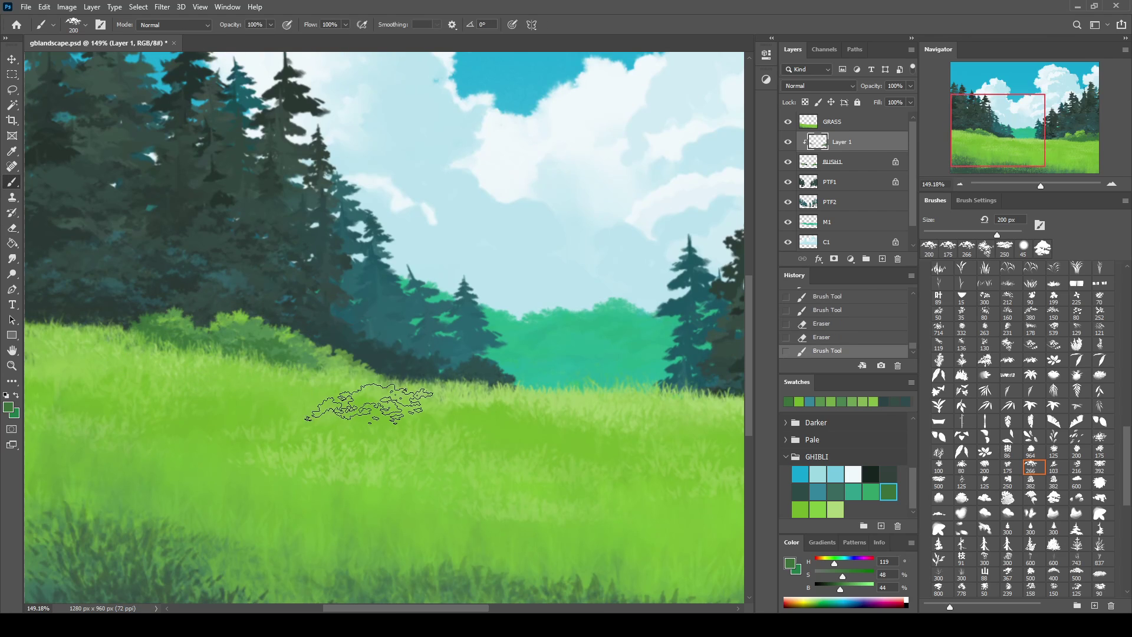
left_click(366, 404)
left_click(353, 404)
left_click(348, 403)
scroll(225, 369, "left", 5)
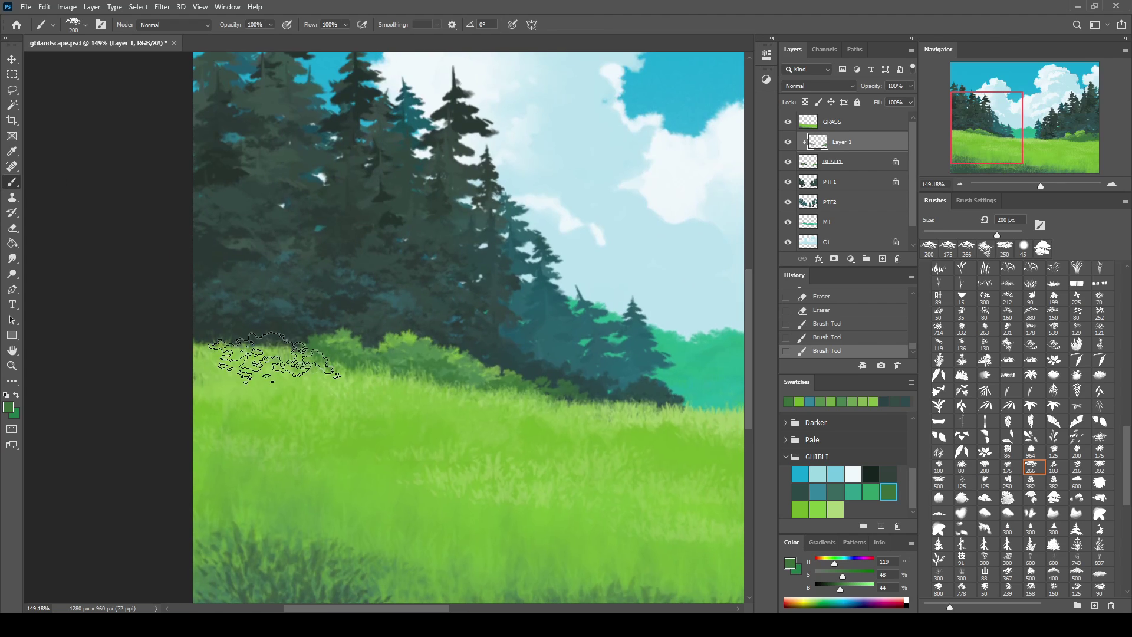
left_click(307, 392)
On a fresh layer above BUSH1, dab more bushes along the left tree edge
left_click(883, 260)
left_click(253, 330)
left_click(295, 328)
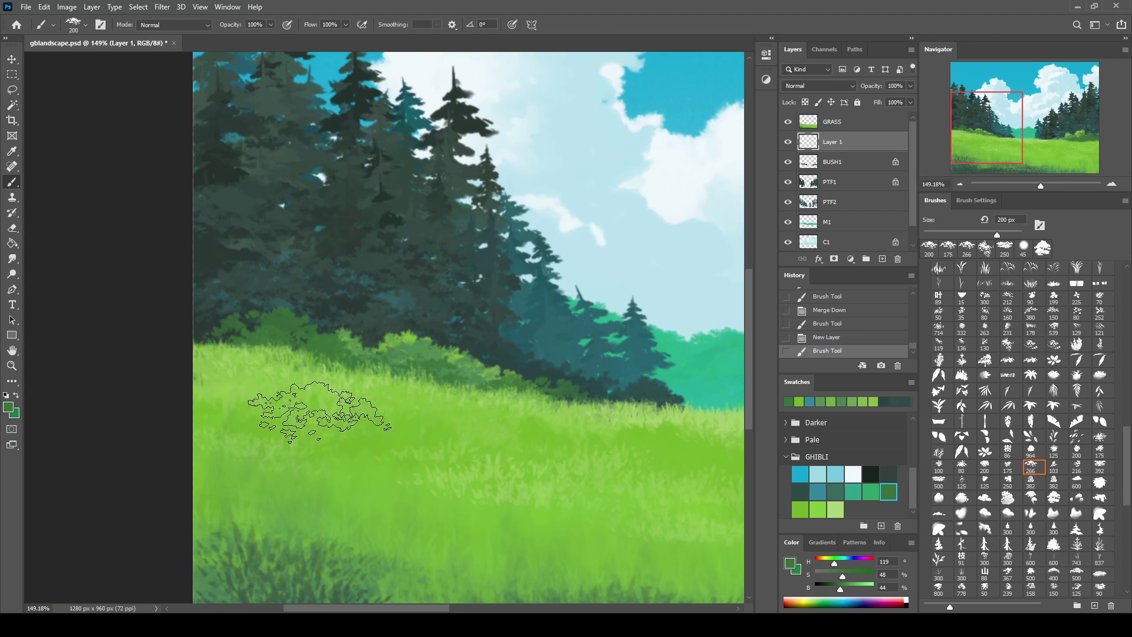
left_click_drag(432, 325, 285, 270)
left_click(341, 341)
left_click(429, 341)
Pan the left trees and sky into view and choose a tree-shaped brush tip
left_click_drag(299, 398, 379, 384)
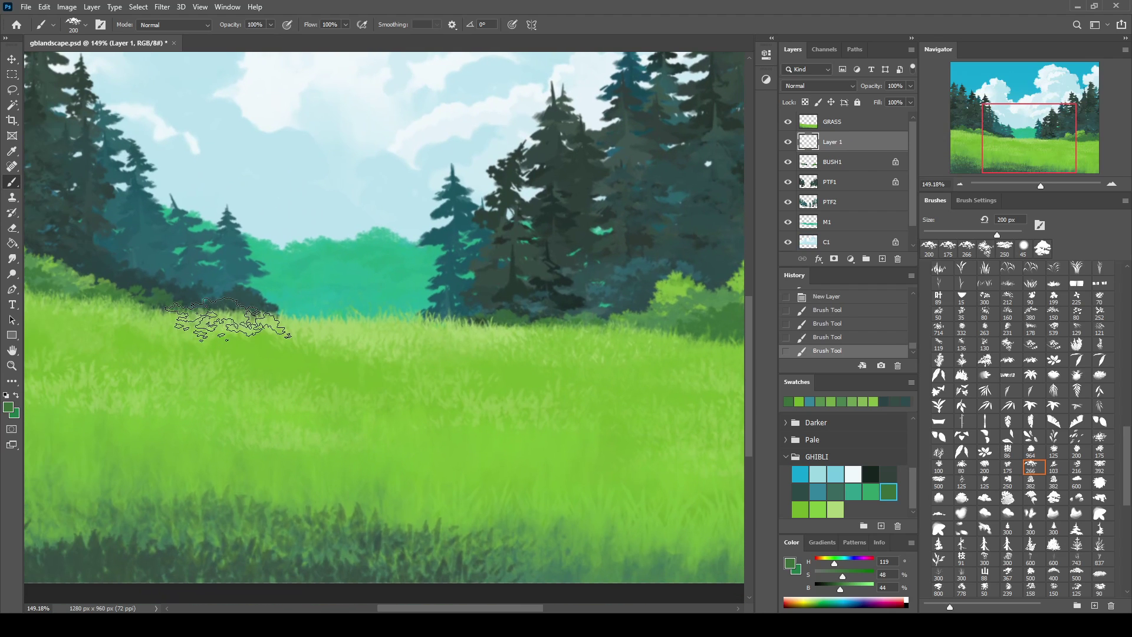
mouse_move(220, 318)
left_mouse_down()
mouse_move(480, 412)
mouse_move(517, 450)
left_mouse_up()
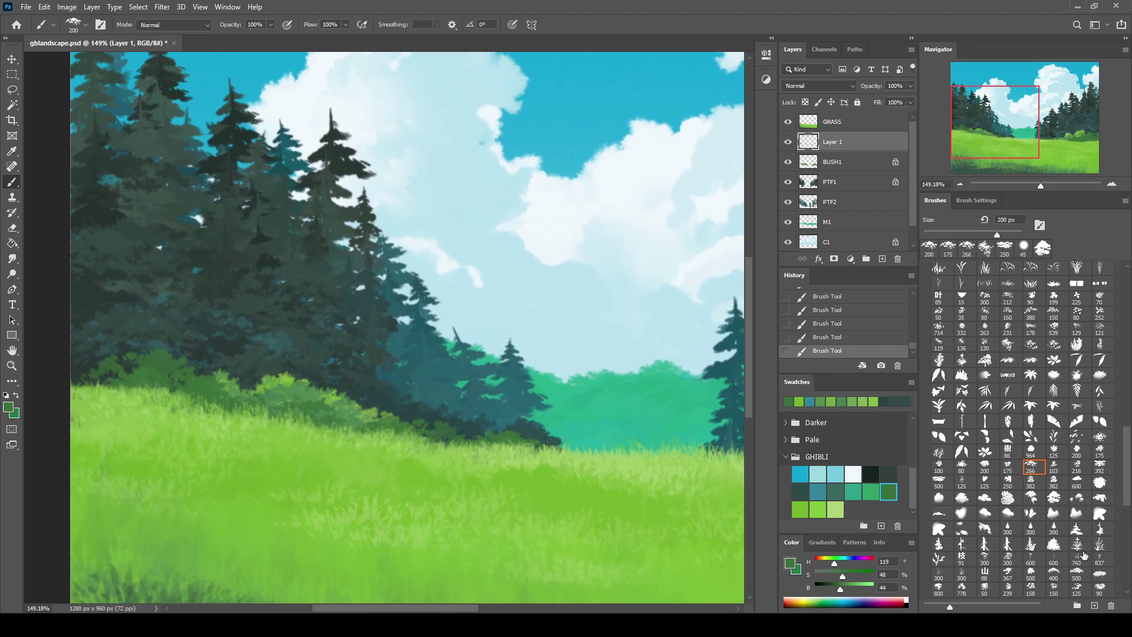
left_click(1076, 545)
Add a new layer above PTF1, sample dark teal from the pines, and test a stamp
left_click(860, 187)
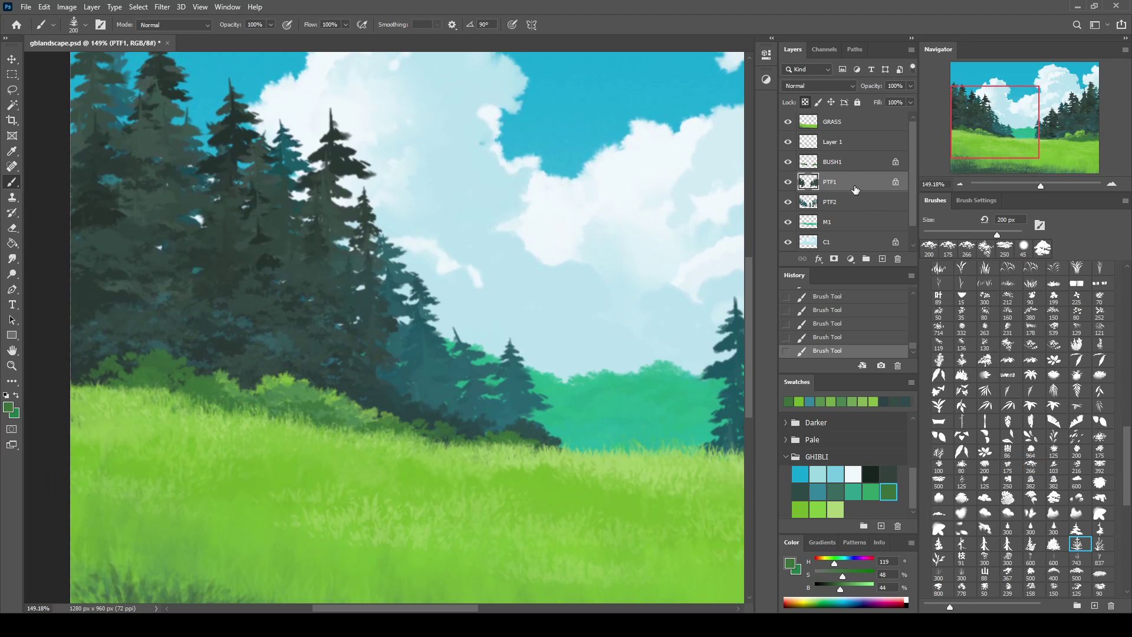
left_click(881, 258)
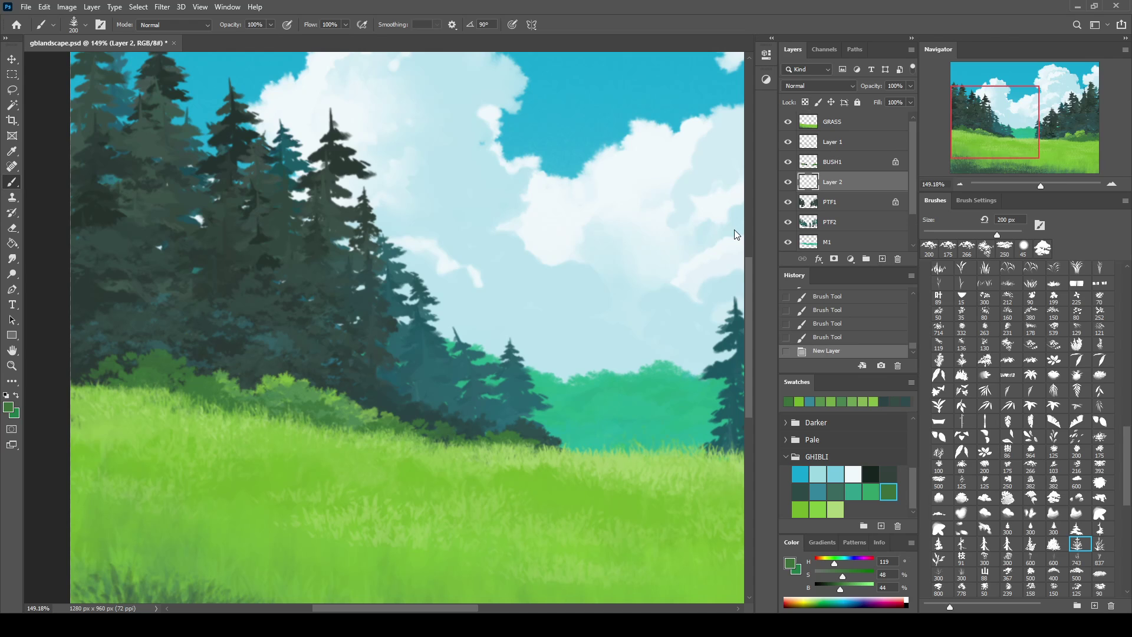
left_click(361, 323, "alt")
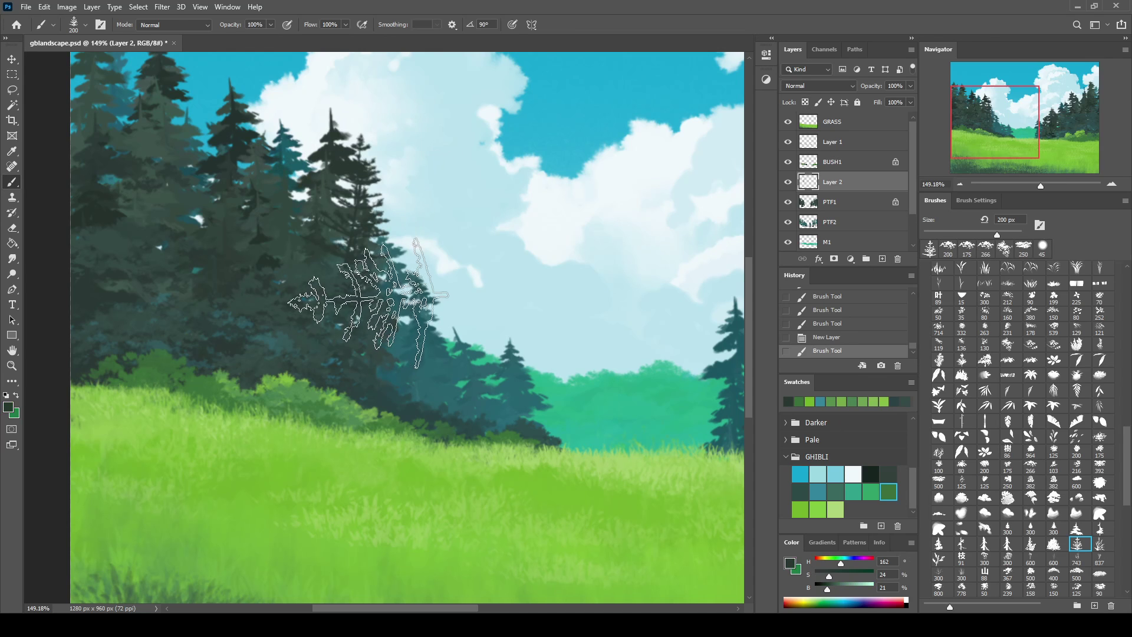
left_click(346, 189)
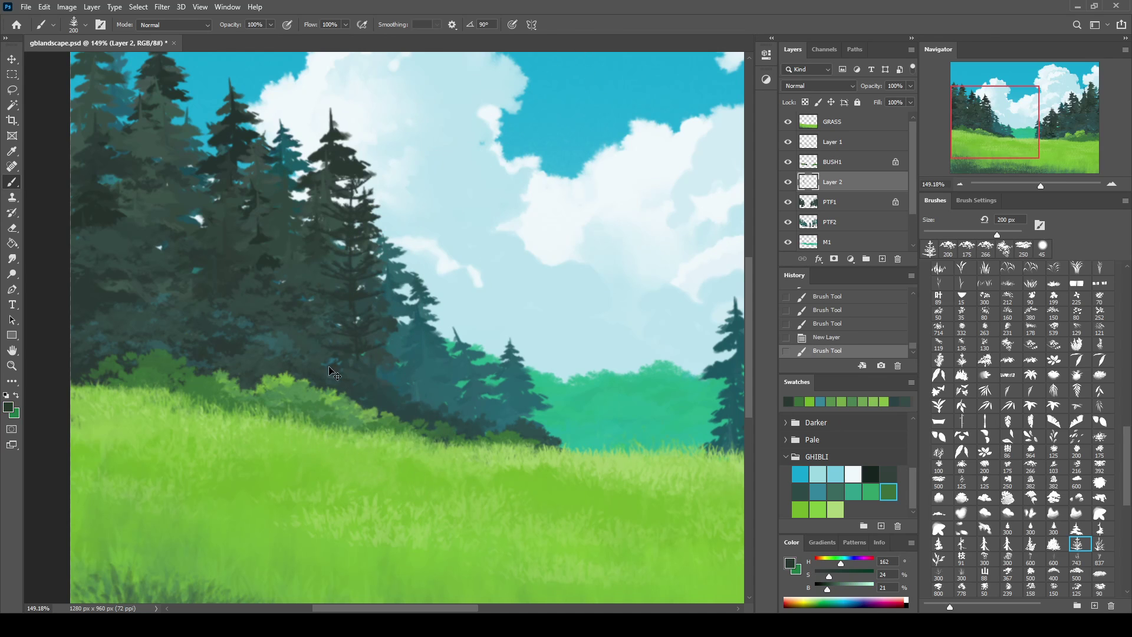
key("ctrl+z")
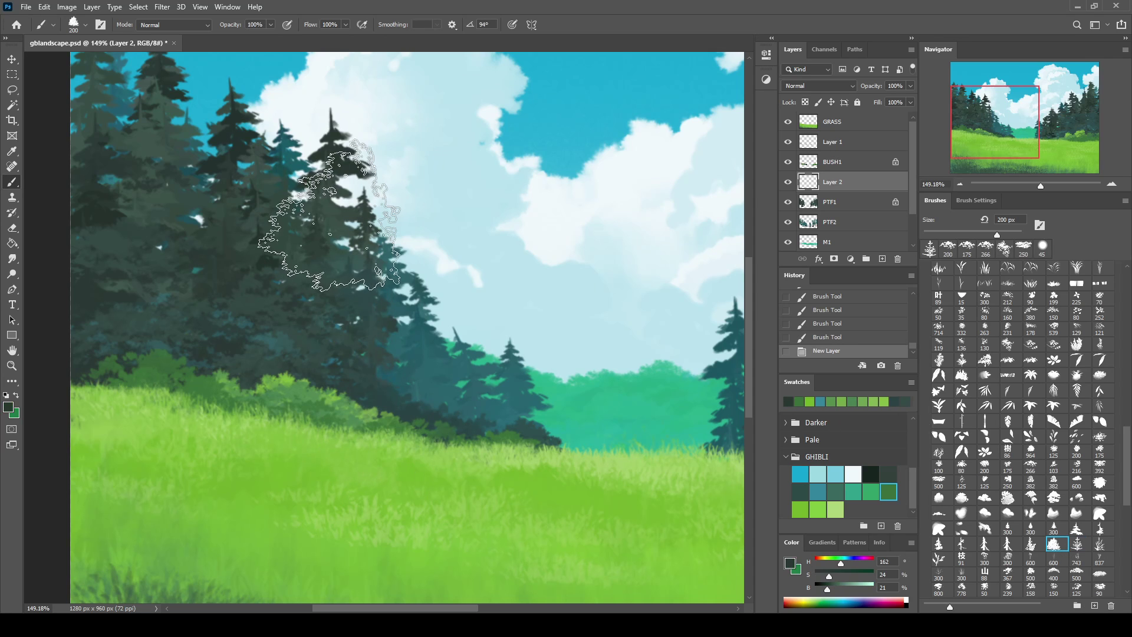
Try dark tree stamps over the pines, undoing the ones that don't fit
left_click(329, 215)
left_click(353, 224)
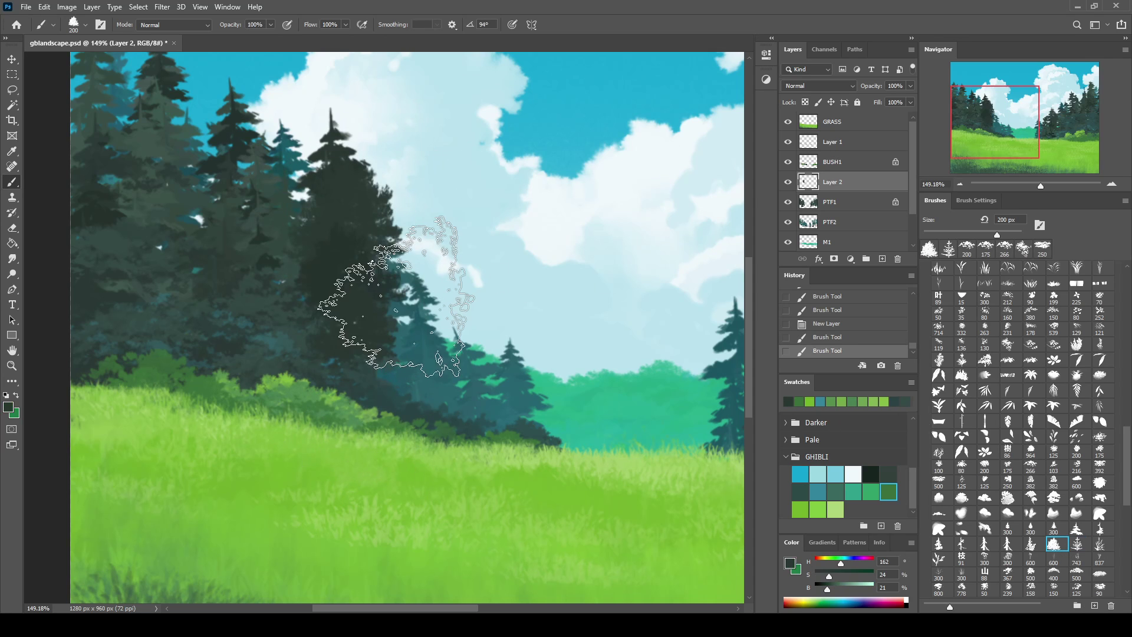
key("ctrl+z")
left_click(560, 389)
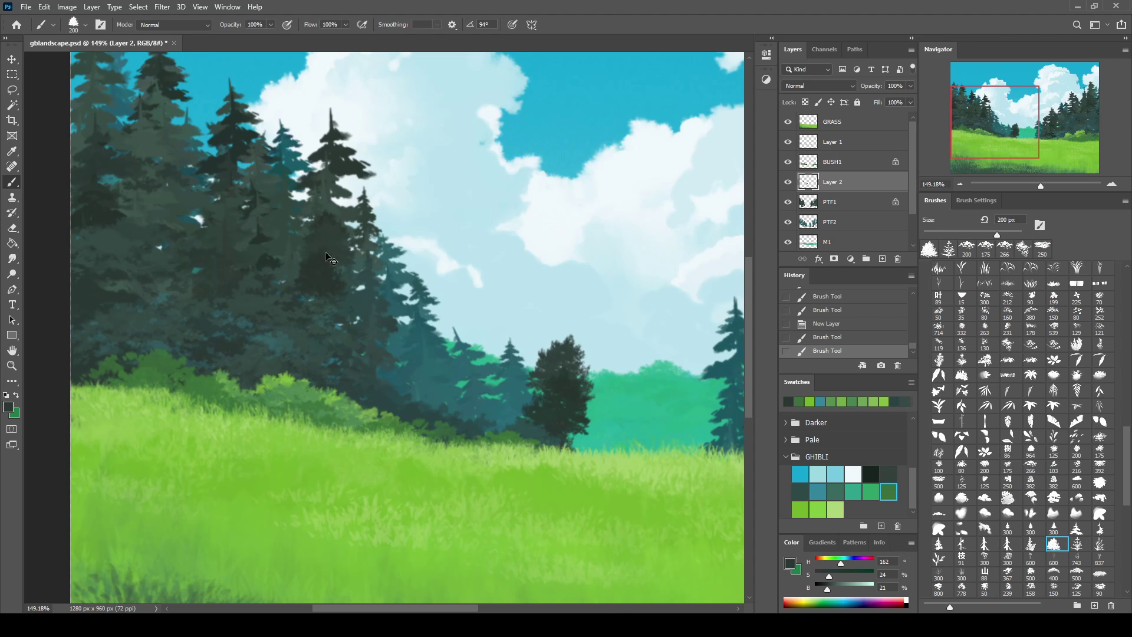
key("ctrl+z")
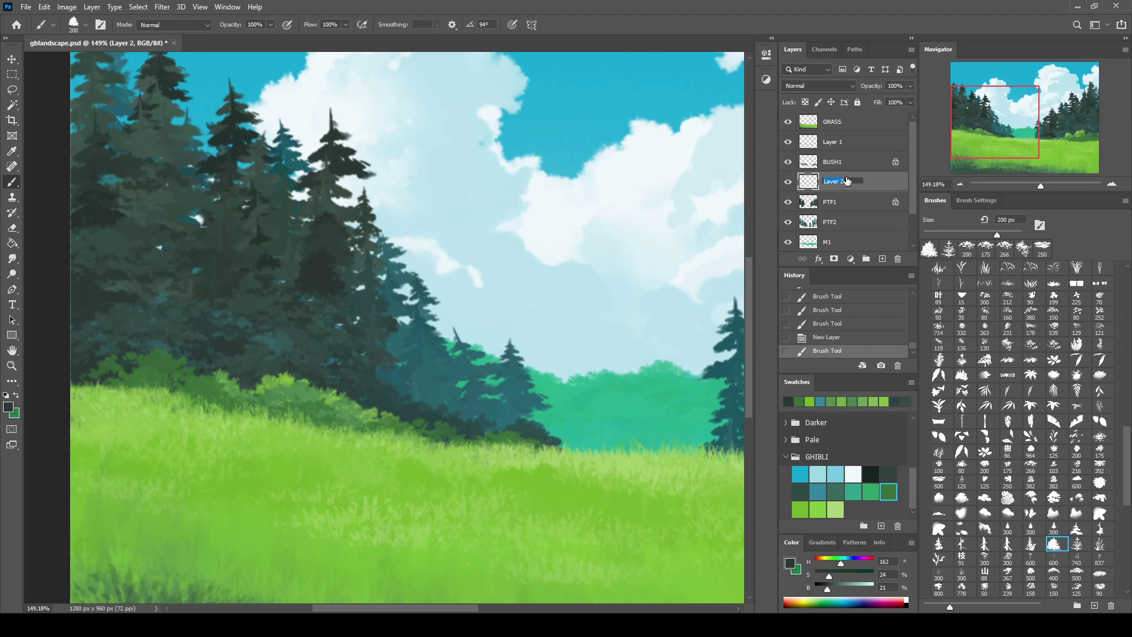
Stamp dark rounded trees before the pines, then clear the layer to restart
left_click(416, 339)
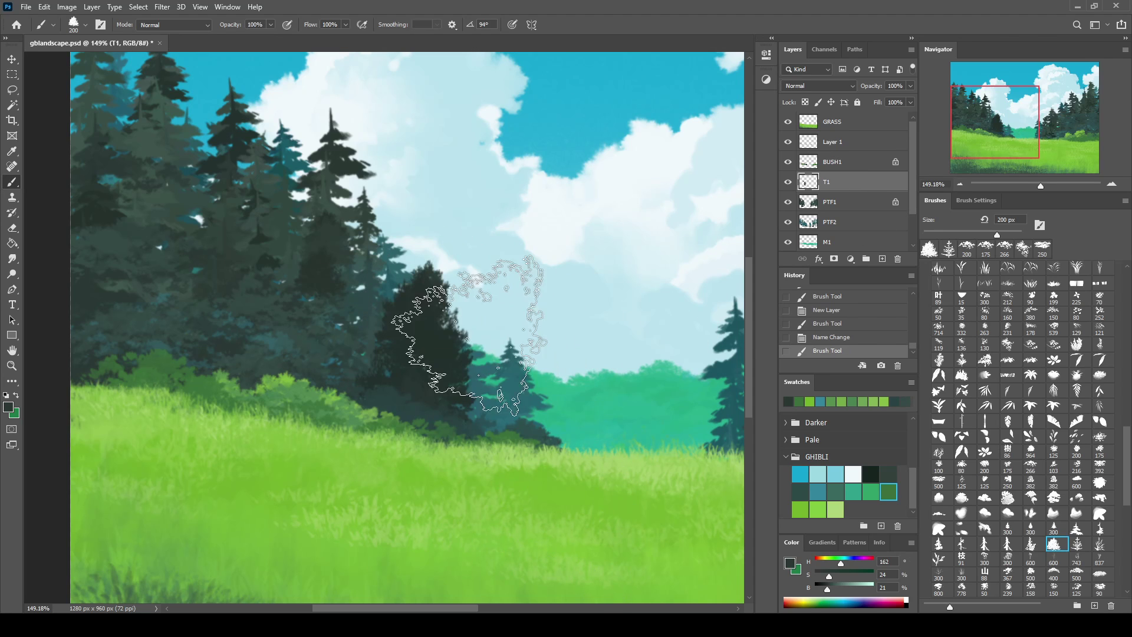
left_click(468, 342)
left_click(445, 376)
left_click(407, 230)
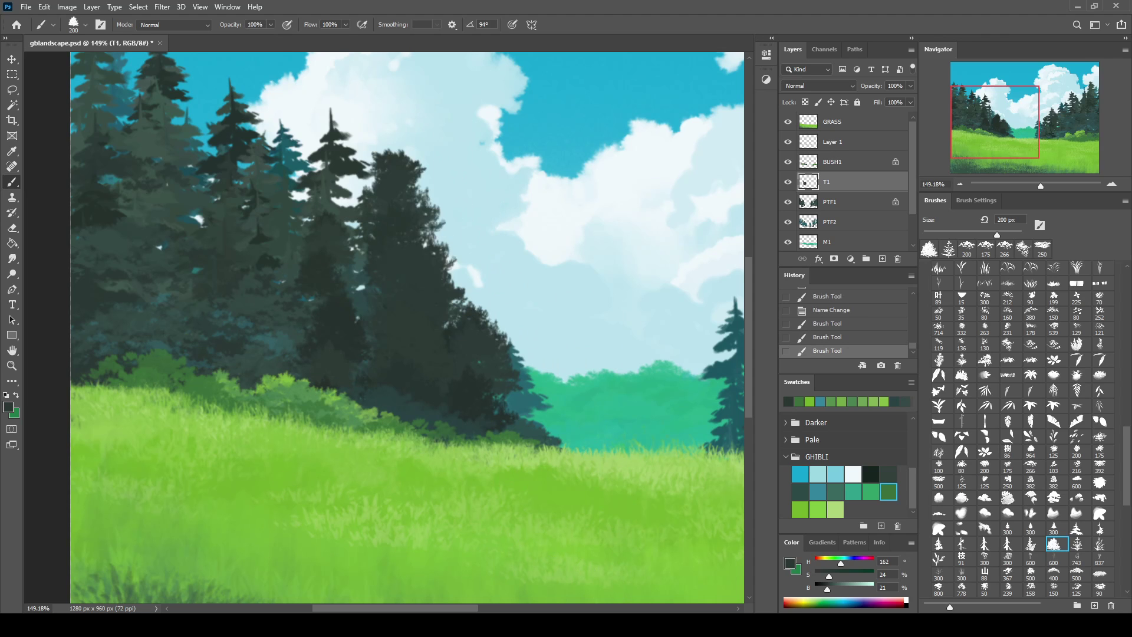
left_click(446, 186, "ctrl")
key("Delete")
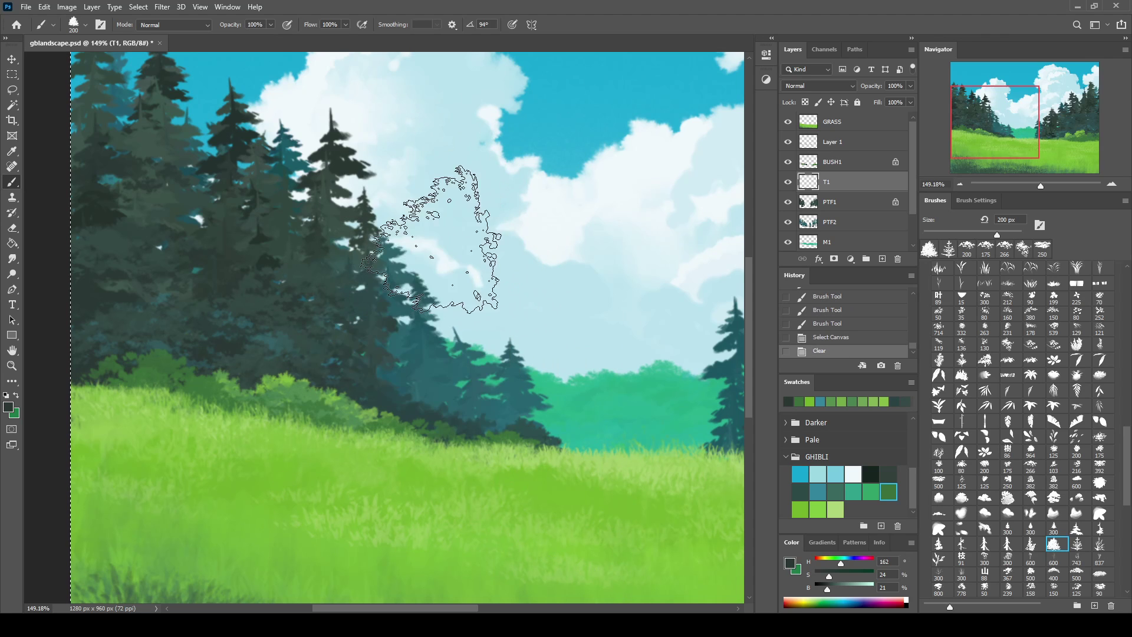
Restamp dark trees lower down and to the left, shifting them up-left
left_click(411, 236)
key("ctrl+z")
left_click(427, 280)
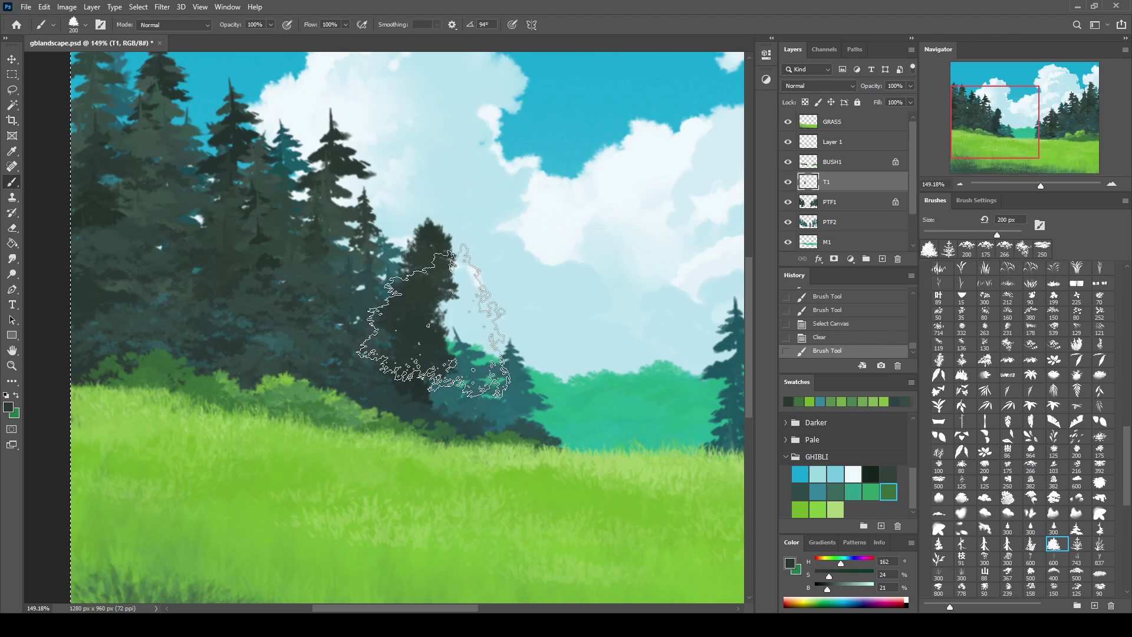
left_click(442, 330)
left_click(381, 318)
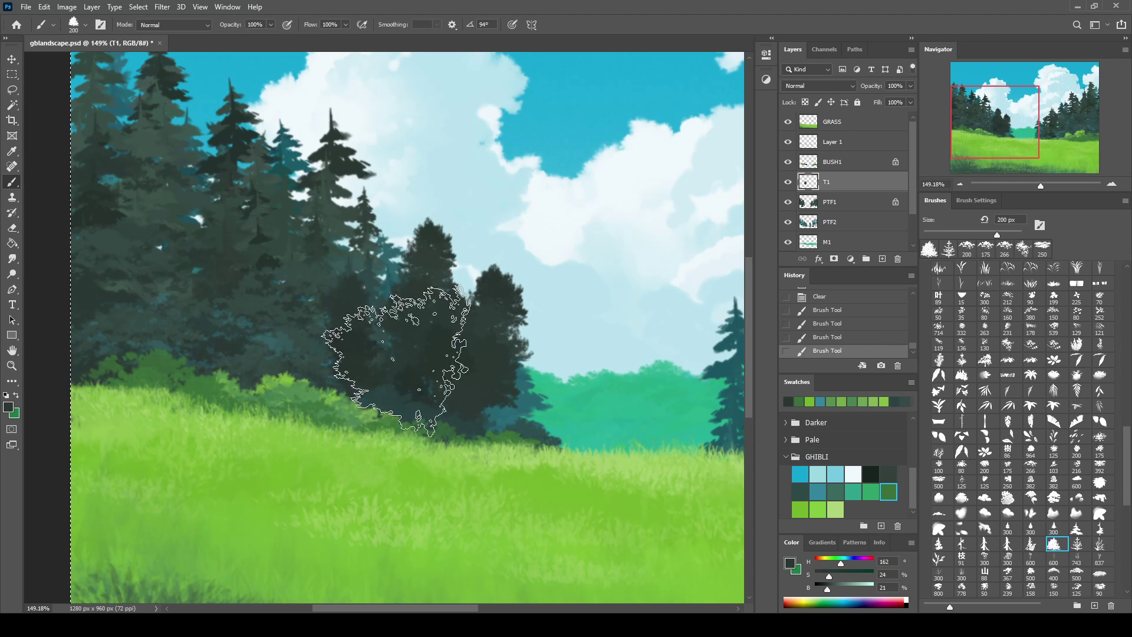
left_click(392, 289)
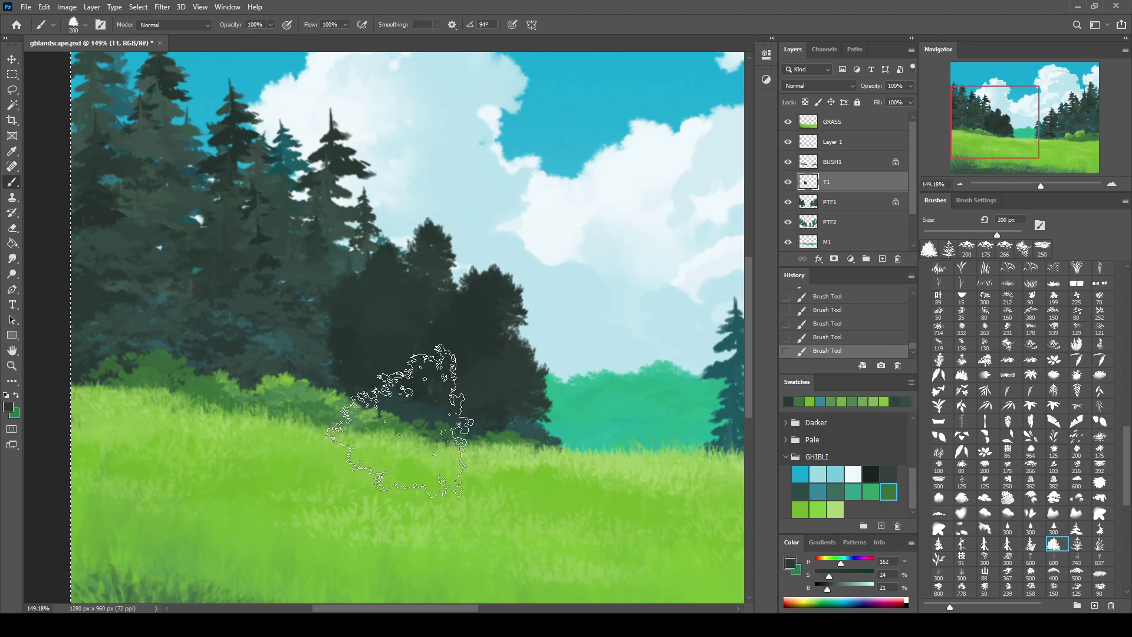
left_click_drag(386, 422, 339, 407)
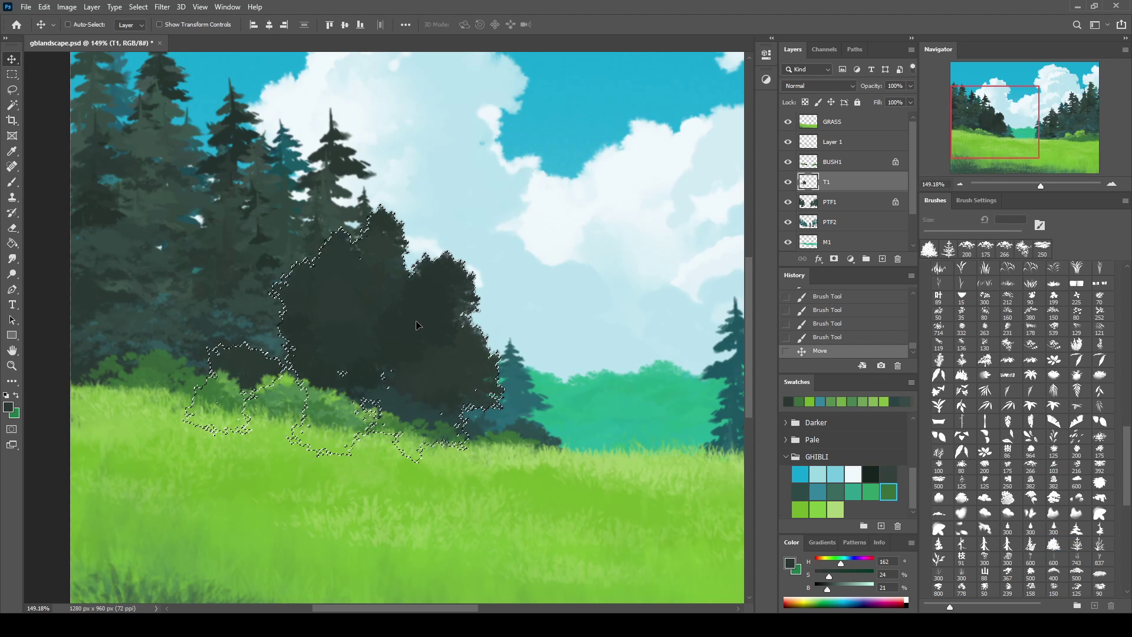
Add more dark tree mass, deselect, and shift the tree group with Move
left_click(419, 348)
key("ctrl+d")
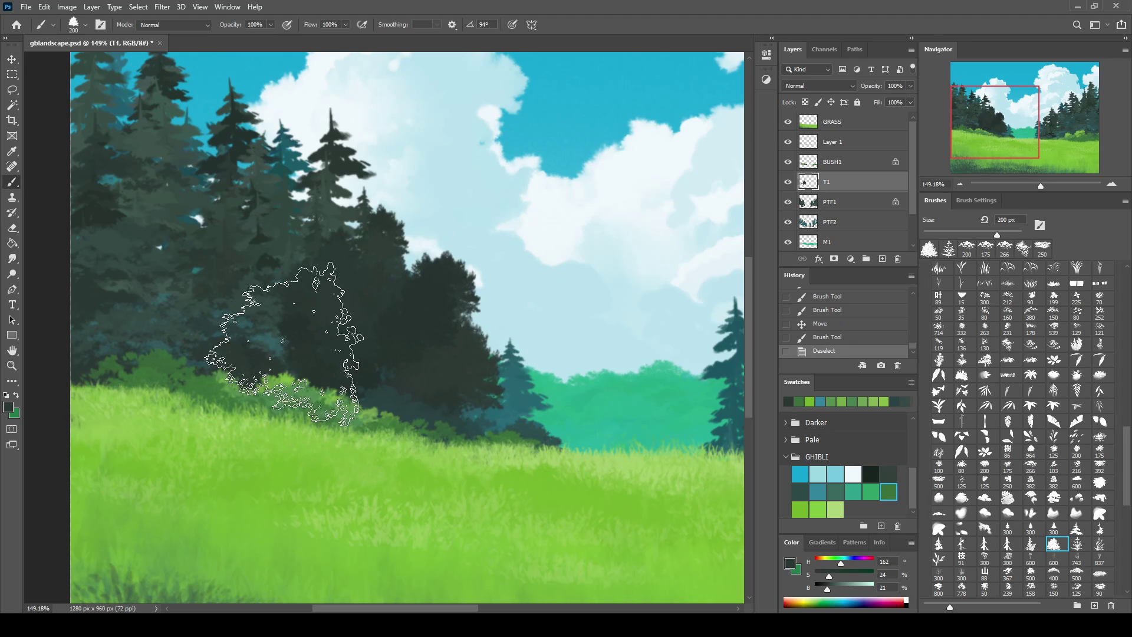
left_click(468, 436)
left_click(489, 253)
left_click(454, 354)
key("v")
mouse_move(454, 341)
left_mouse_down()
mouse_move(338, 331)
mouse_move(433, 309)
left_mouse_up()
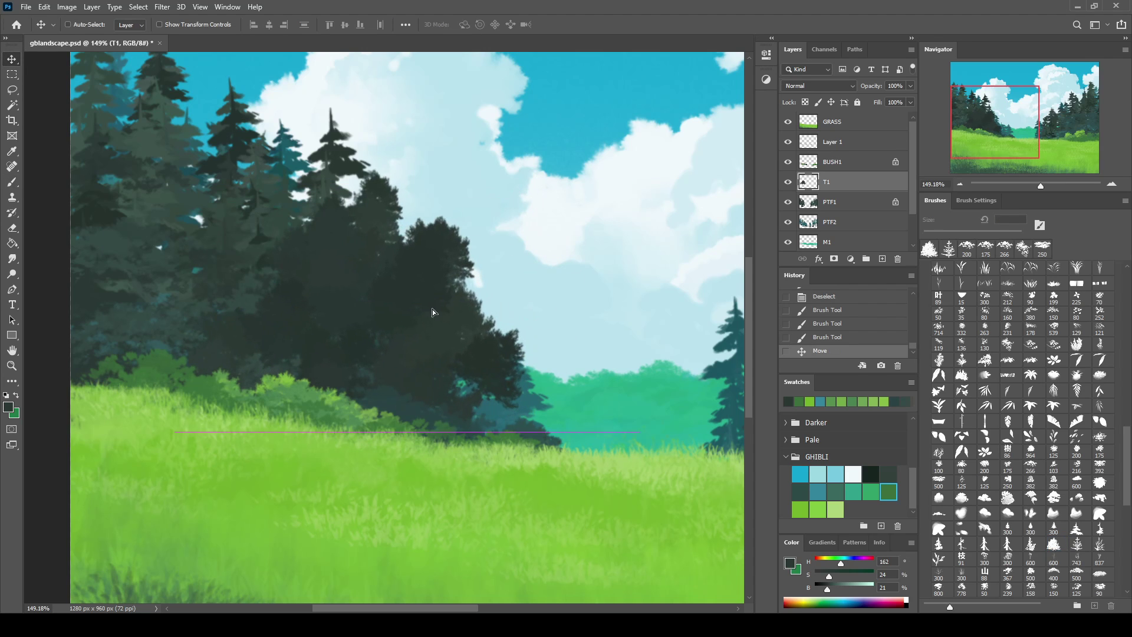
Fill out the dark broadleaf tree cluster with a few more stamps
key("b")
left_click(277, 318)
left_click(336, 271)
left_click(378, 327)
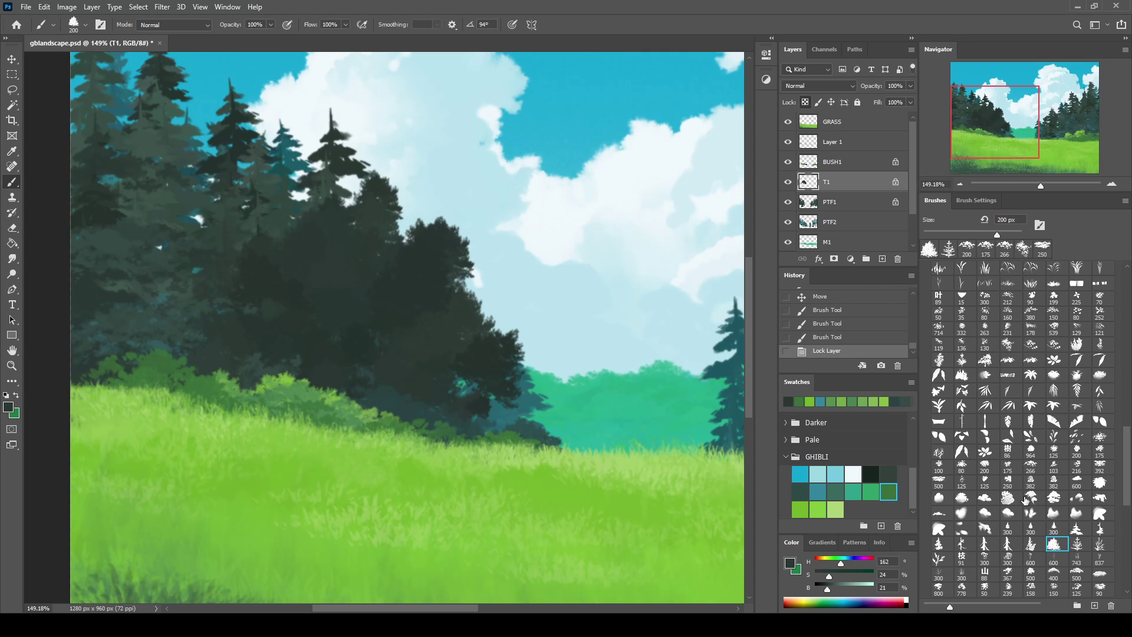
Add a new layer above T1 and clip it to the T1 trees
key("e")
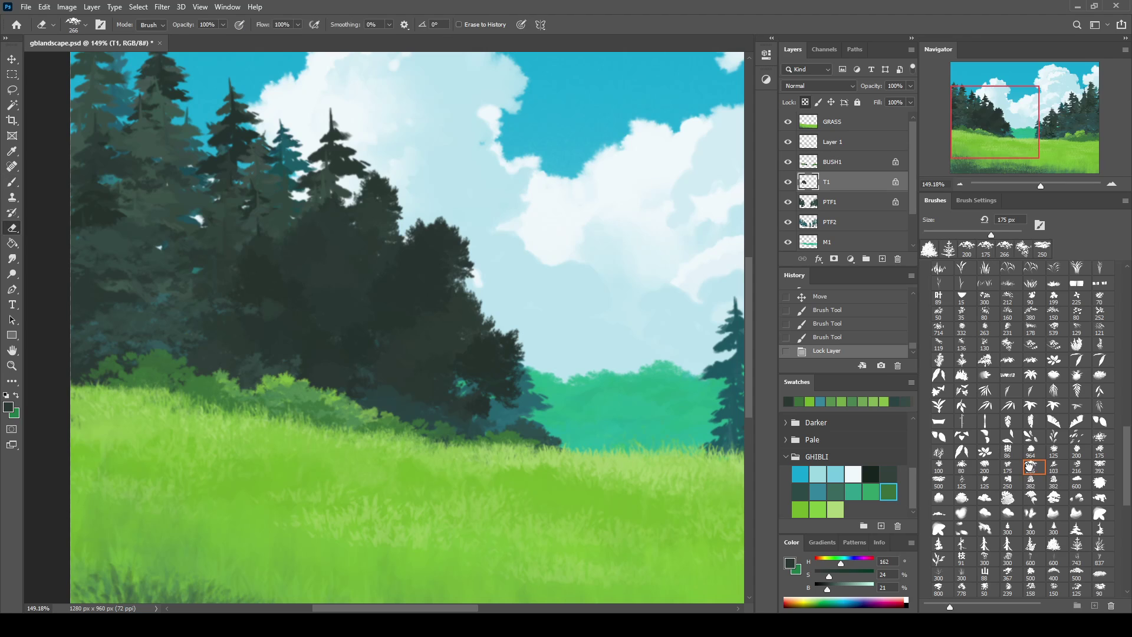
key("b")
left_click(881, 258)
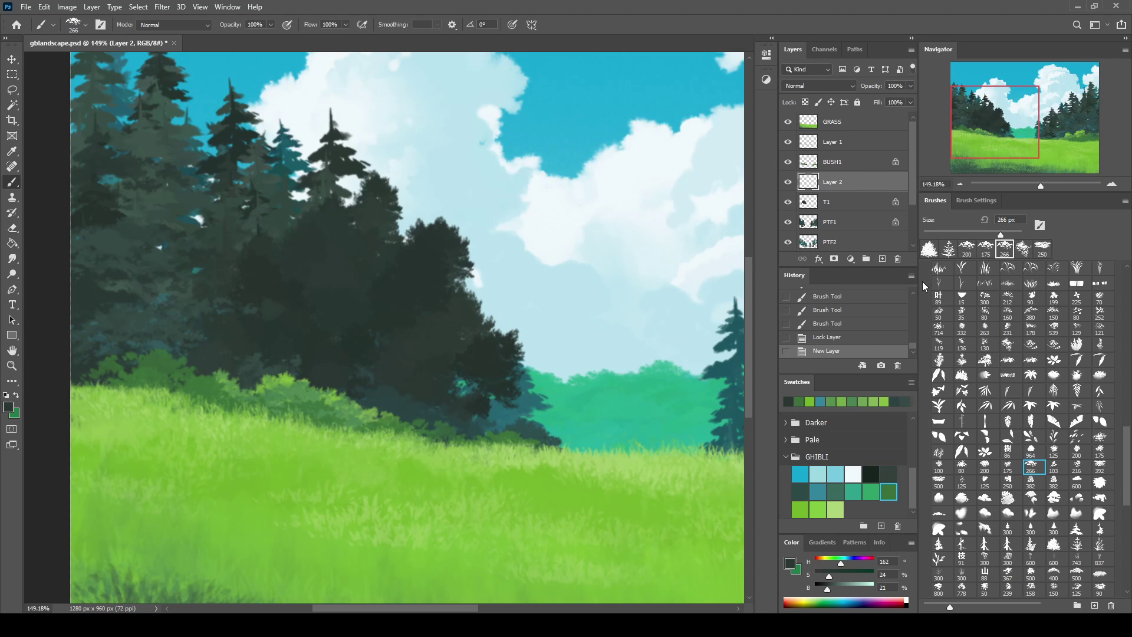
key("ctrl+alt+g")
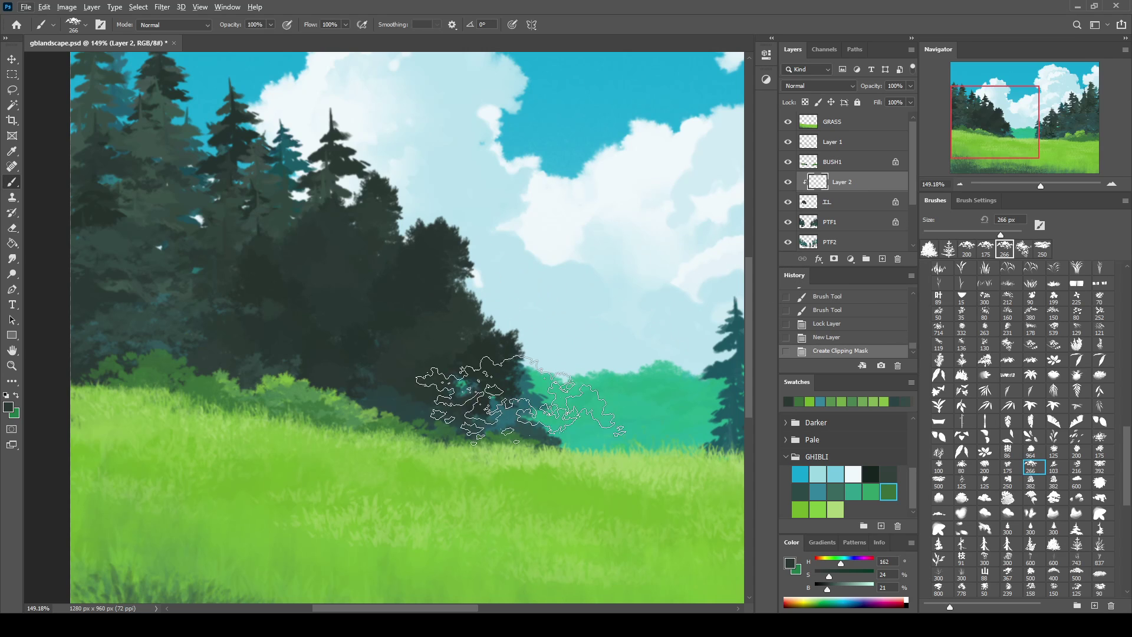
Sample a scene teal and paint teal highlights on the dark trees, erasing excess
left_click(528, 383, "alt")
left_click_drag(519, 378, 460, 390)
left_click_drag(516, 350, 307, 294)
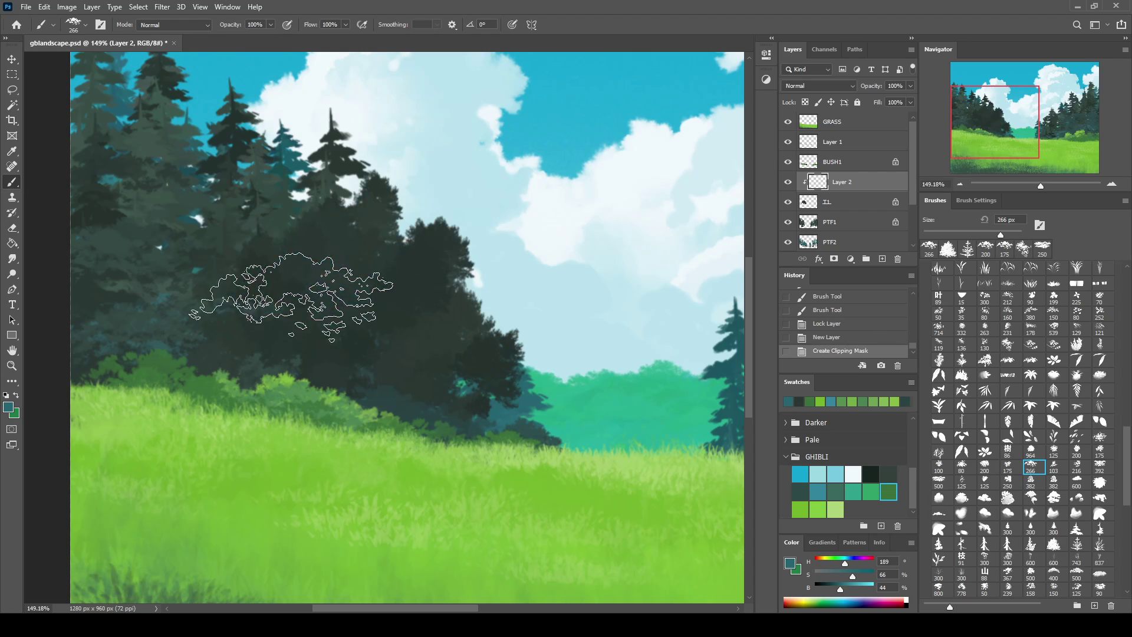
mouse_move(271, 224)
left_mouse_down()
mouse_move(413, 330)
mouse_move(457, 239)
mouse_move(419, 227)
mouse_move(359, 248)
mouse_move(369, 359)
left_mouse_up()
key("e")
key("b")
left_click_drag(236, 354, 413, 265)
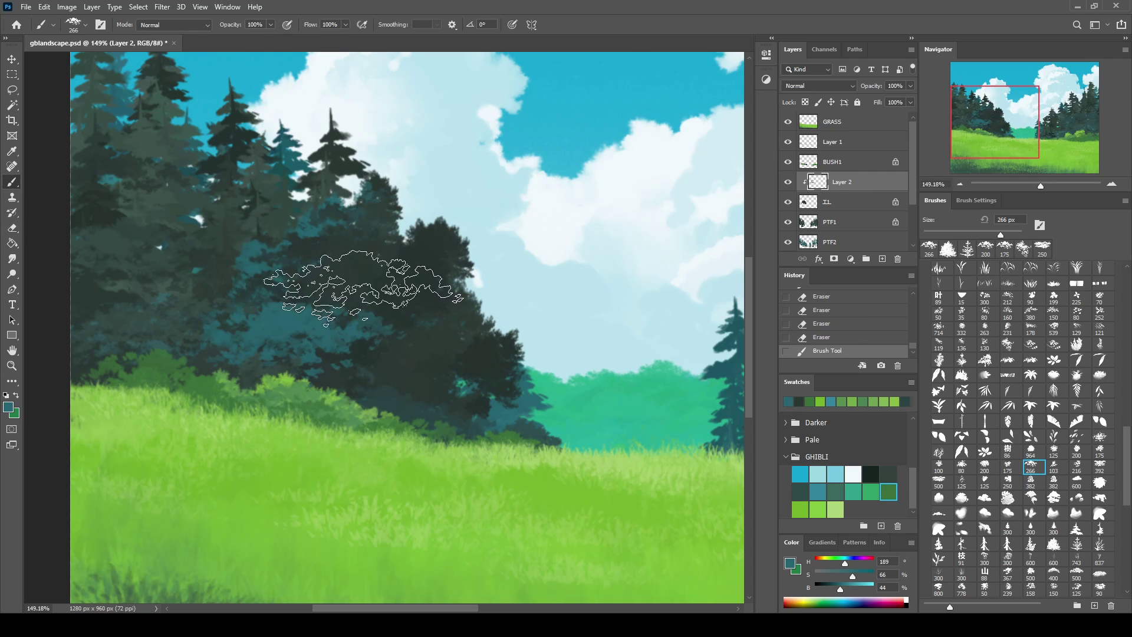
left_click_drag(295, 271, 460, 254)
key("e")
mouse_move(307, 413)
left_mouse_down()
mouse_move(460, 377)
mouse_move(330, 248)
left_mouse_up()
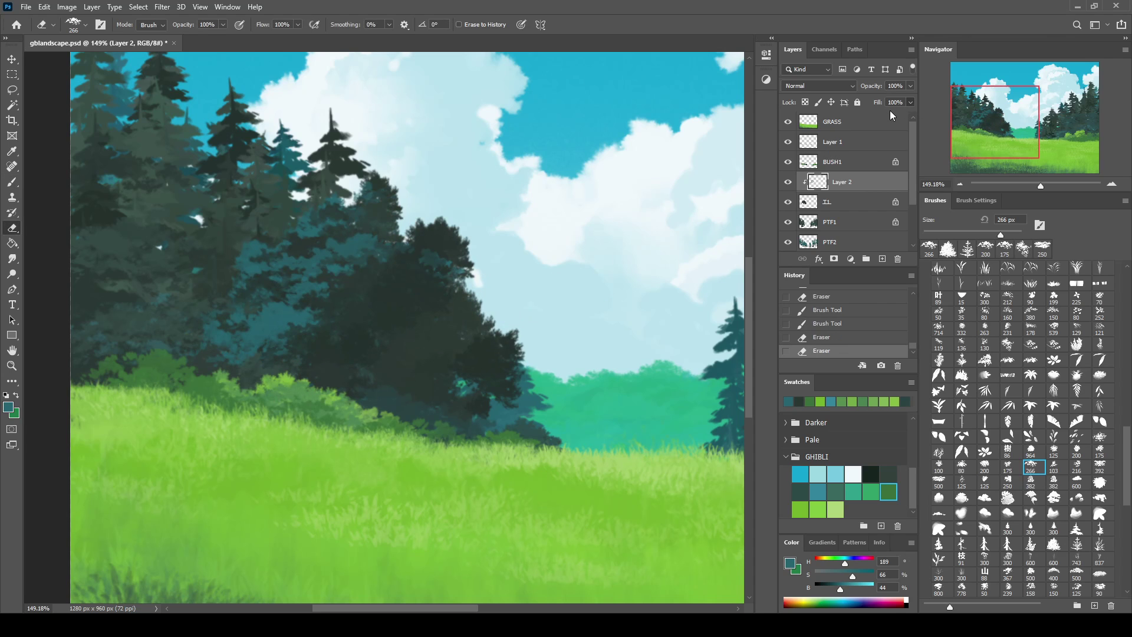
Lower the teal overpaint's Fill to about 73% and reposition the dark tree layer
left_click_drag(890, 111, 873, 114)
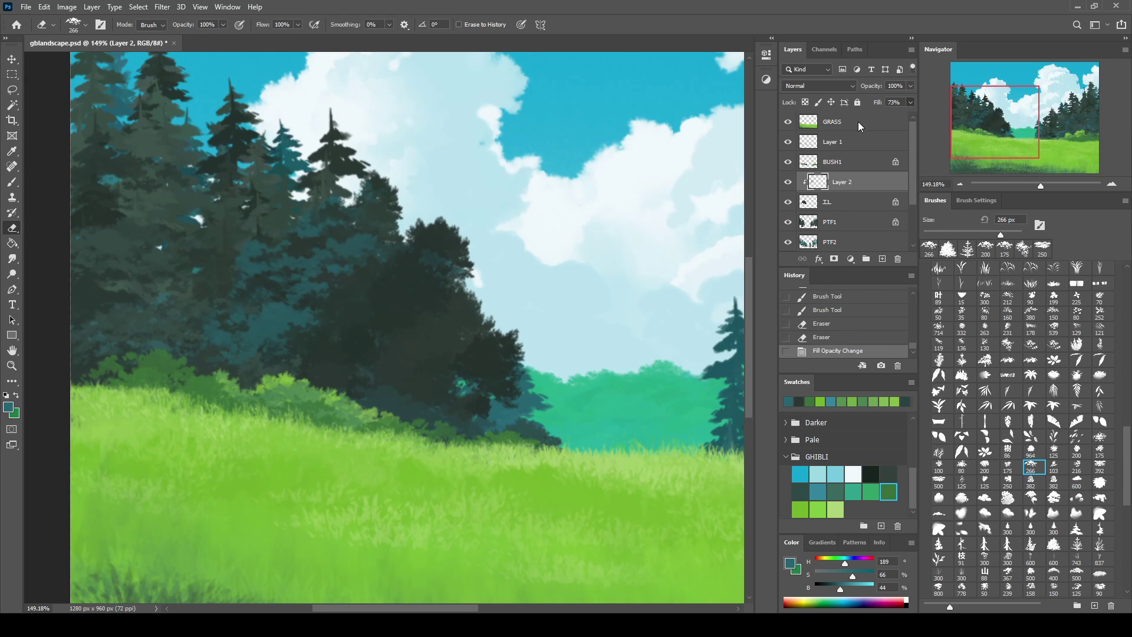
key("v")
mouse_move(457, 364)
left_mouse_down()
mouse_move(543, 393)
mouse_move(402, 348)
mouse_move(564, 387)
mouse_move(552, 394)
mouse_move(423, 353)
mouse_move(488, 279)
mouse_move(449, 337)
left_mouse_up()
key("b")
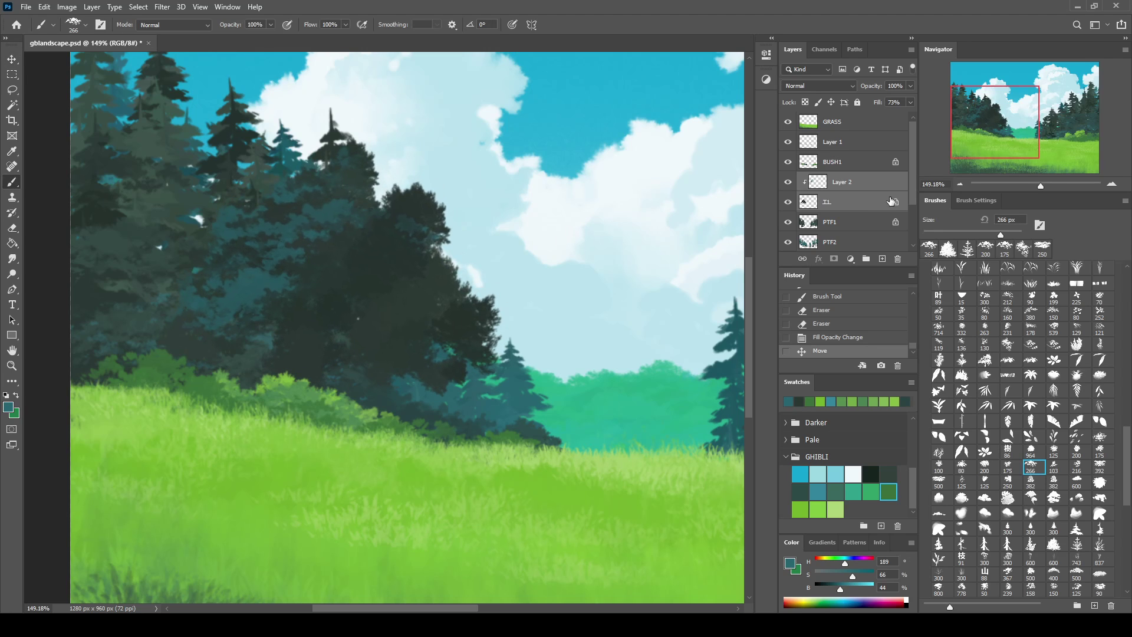
On a new layer clipped to the tree, dab light green foliage onto the upper tree
left_click(882, 259)
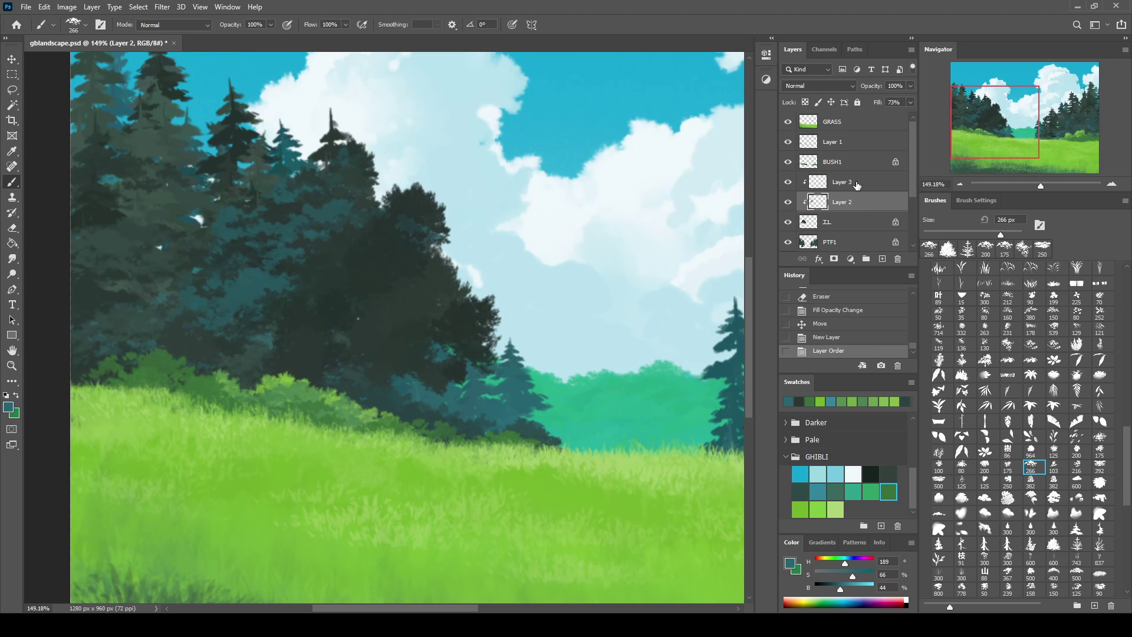
key("ctrl+bracketright")
mouse_move(354, 230)
left_mouse_down()
mouse_move(448, 348)
mouse_move(383, 224)
left_mouse_up()
key("e")
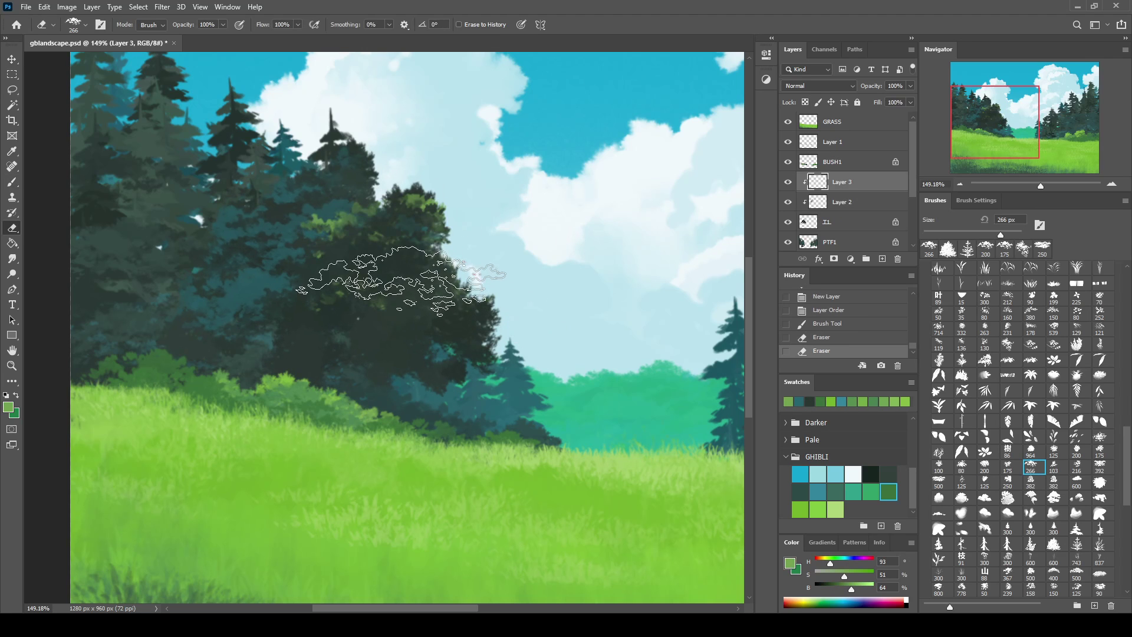
key("b")
left_click(383, 253)
left_click(407, 294)
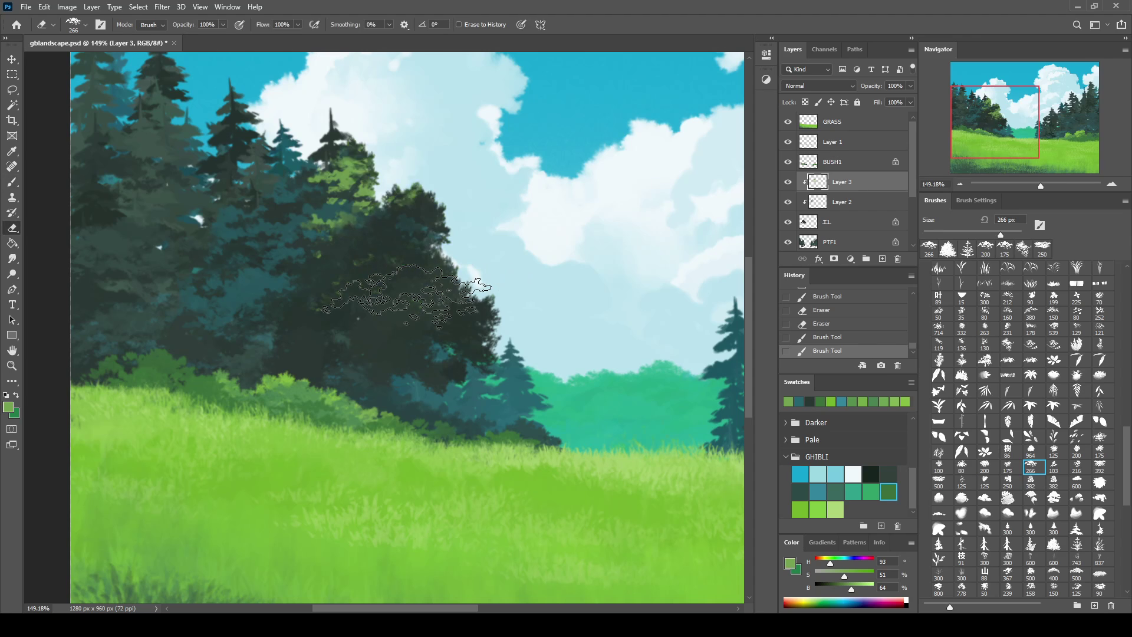
left_click_drag(407, 295, 372, 194)
key("b")
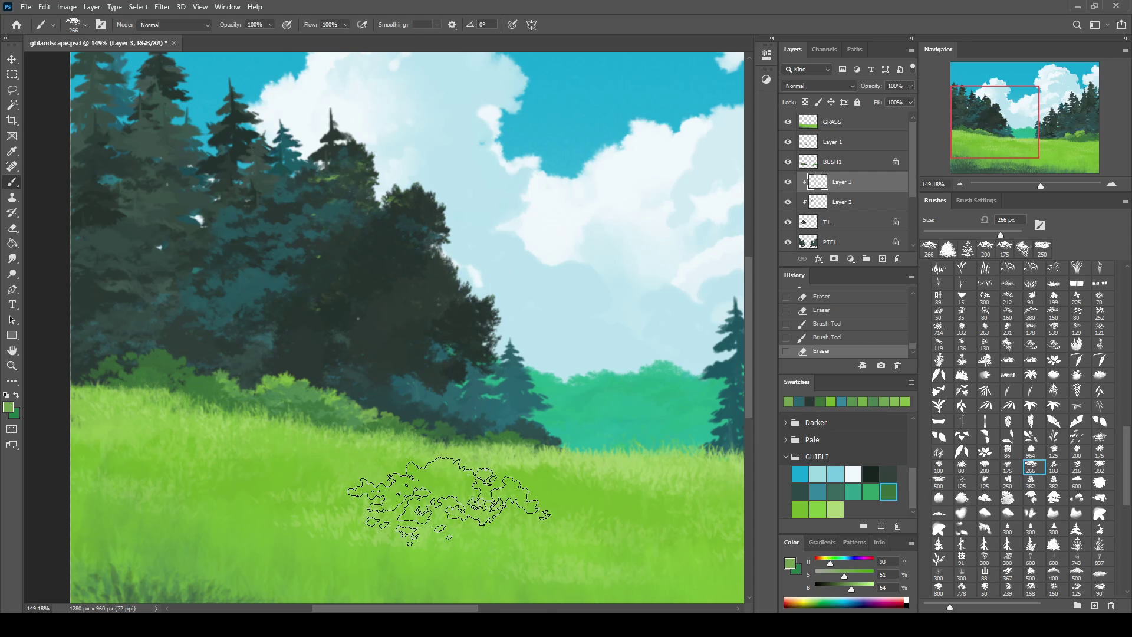
Pick a darker green and add foliage higher on the treetop, undoing stray erasing
left_click(326, 411, "alt")
left_click(417, 242)
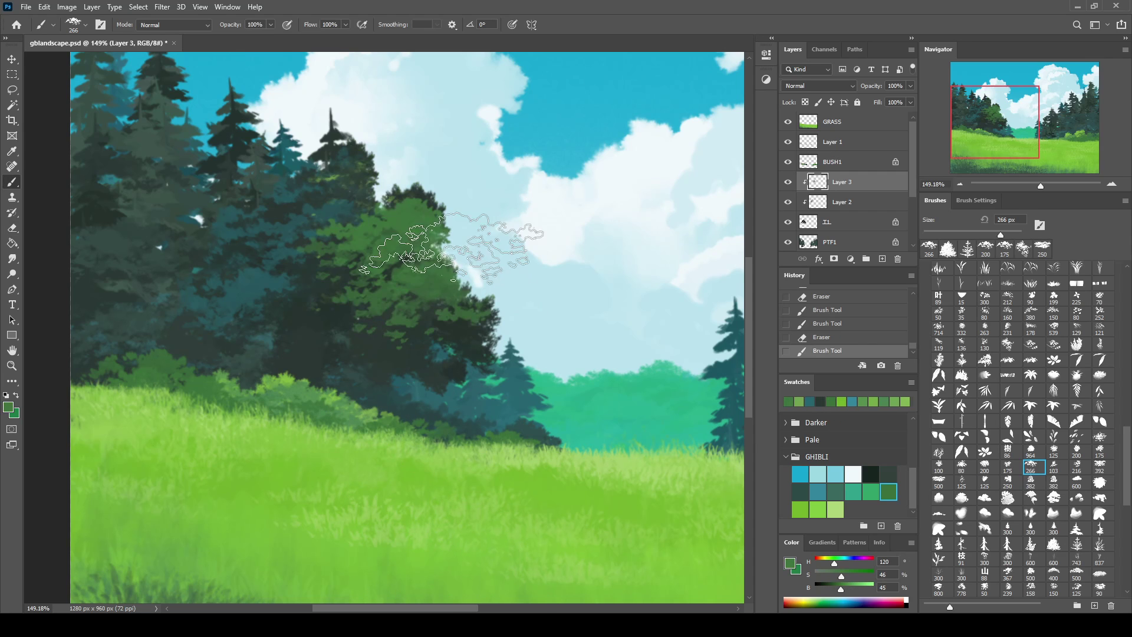
mouse_move(418, 241)
left_mouse_down()
mouse_move(433, 171)
mouse_move(404, 341)
mouse_move(277, 252)
mouse_move(336, 347)
mouse_move(265, 277)
mouse_move(240, 303)
mouse_move(442, 386)
left_mouse_up()
key("e")
key("ctrl+z")
key("ctrl+z")
key("ctrl+z")
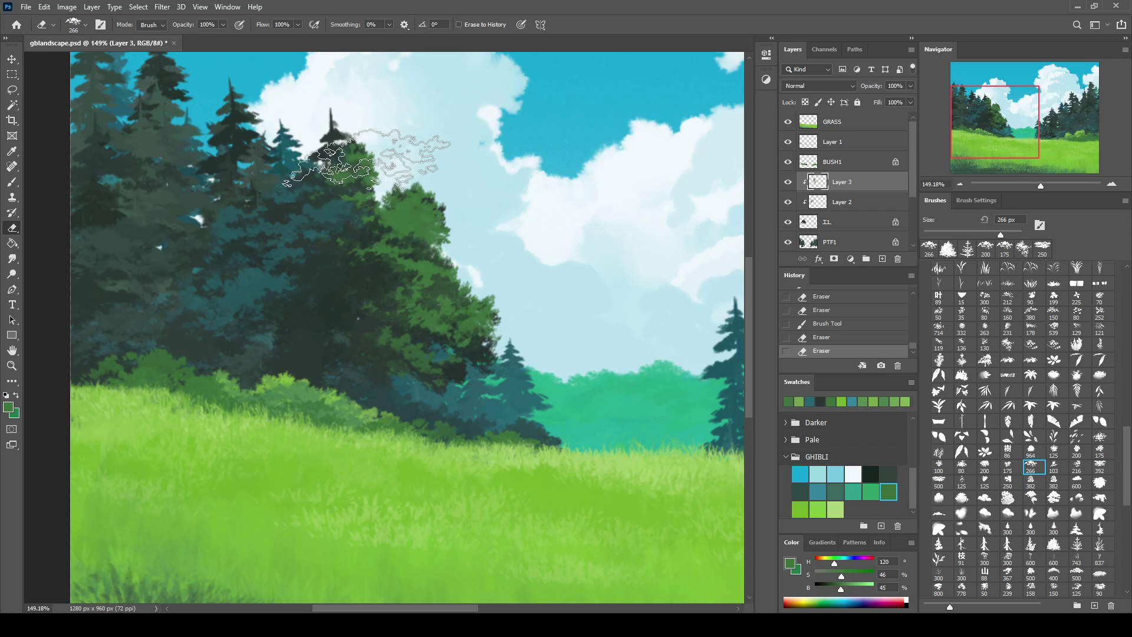
On Layer 2, paint darker green over the teal area and lighter foliage on the canopy
left_click(840, 206)
key("b")
mouse_move(303, 266)
left_mouse_down()
mouse_move(316, 235)
mouse_move(365, 328)
mouse_move(404, 316)
left_mouse_up()
key("e")
mouse_move(290, 316)
left_mouse_down()
mouse_move(277, 230)
mouse_move(227, 240)
mouse_move(253, 265)
mouse_move(215, 315)
left_mouse_up()
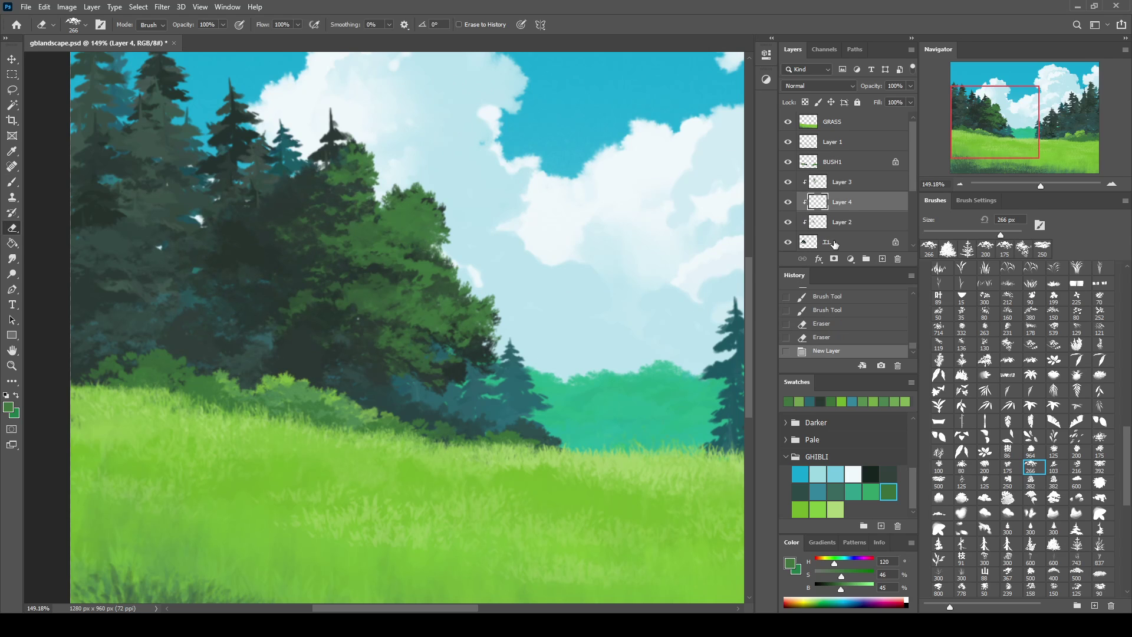
key("b")
mouse_move(507, 216)
left_mouse_down()
mouse_move(454, 183)
mouse_move(443, 209)
mouse_move(373, 131)
left_mouse_up()
left_click_drag(483, 218, 413, 236)
Refine the canopy with a smaller brush, adding bright green foliage and erasing excess
key("bracketleft")
key("bracketleft")
key("bracketleft")
left_click_drag(448, 189, 436, 304)
key("e")
mouse_move(354, 283)
left_mouse_down()
mouse_move(365, 330)
mouse_move(331, 247)
left_mouse_up()
key("b")
left_click_drag(330, 265, 350, 188)
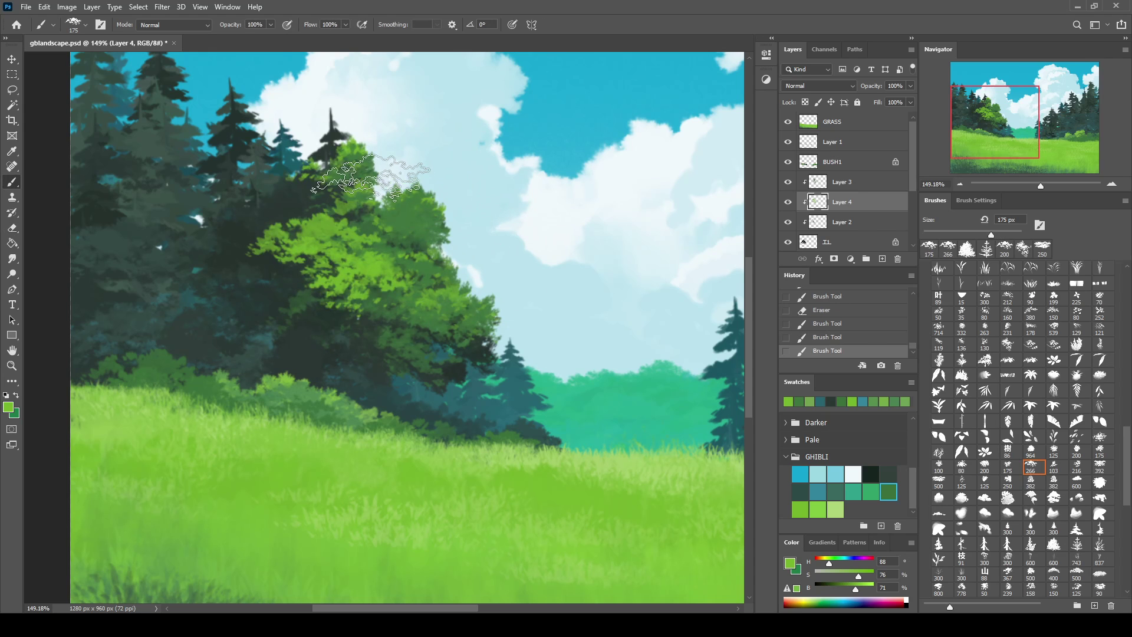
key("ctrl+z")
key("e")
mouse_move(277, 319)
left_mouse_down()
mouse_move(379, 379)
mouse_move(522, 369)
left_mouse_up()
key("b")
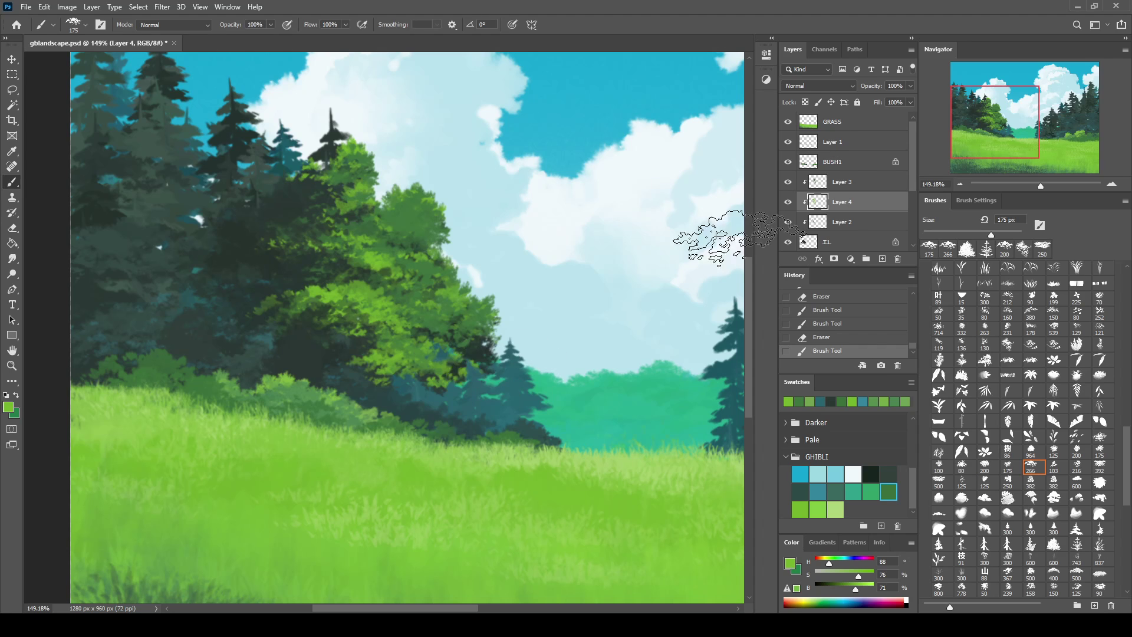
key("e")
left_click_drag(303, 384, 417, 392)
Merge the foliage layers down into T1
left_click(850, 222)
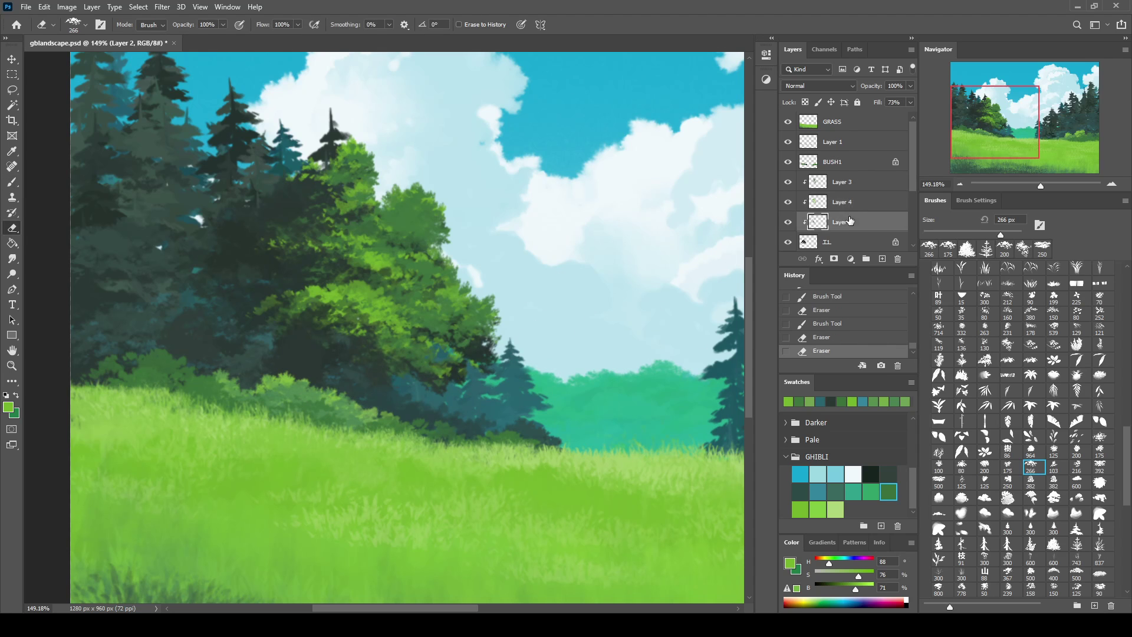
left_click(853, 204)
key("ctrl+e")
key("ctrl+e")
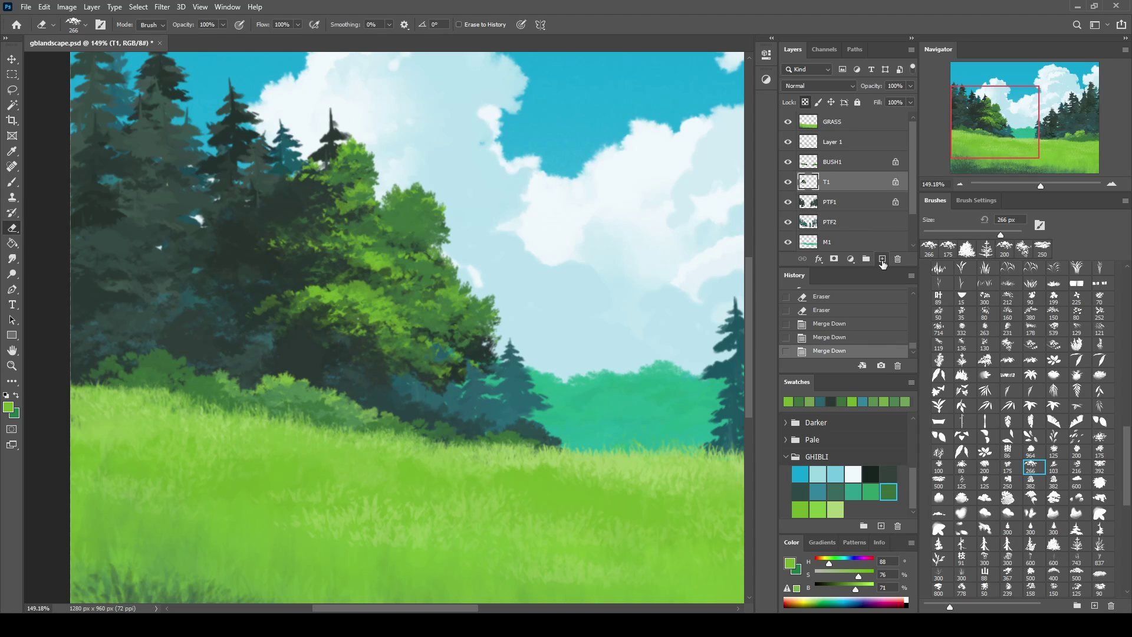
On a new layer above T1, paint and trim foliage along the lower canopy, then reselect T1
left_click(883, 263)
key("b")
left_click_drag(377, 407, 472, 413)
key("e")
key("b")
mouse_move(384, 412)
left_mouse_down()
mouse_move(519, 406)
mouse_move(460, 384)
mouse_move(495, 389)
left_mouse_up()
key("e")
left_click_drag(383, 384, 448, 360)
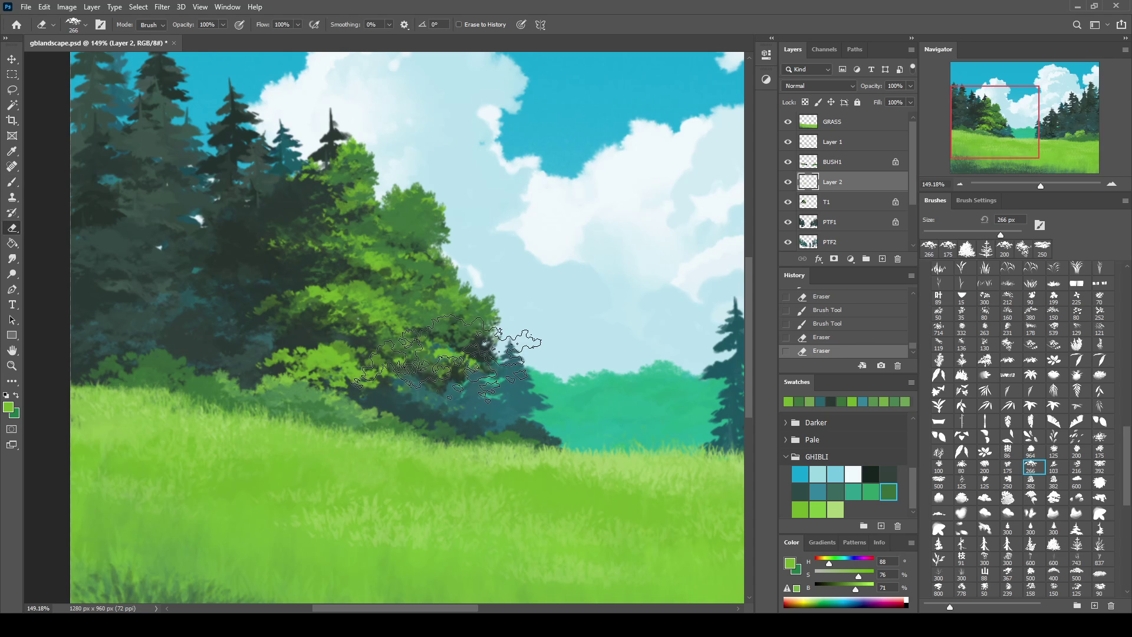
left_click_drag(365, 377, 271, 354)
left_click_drag(330, 400, 495, 400)
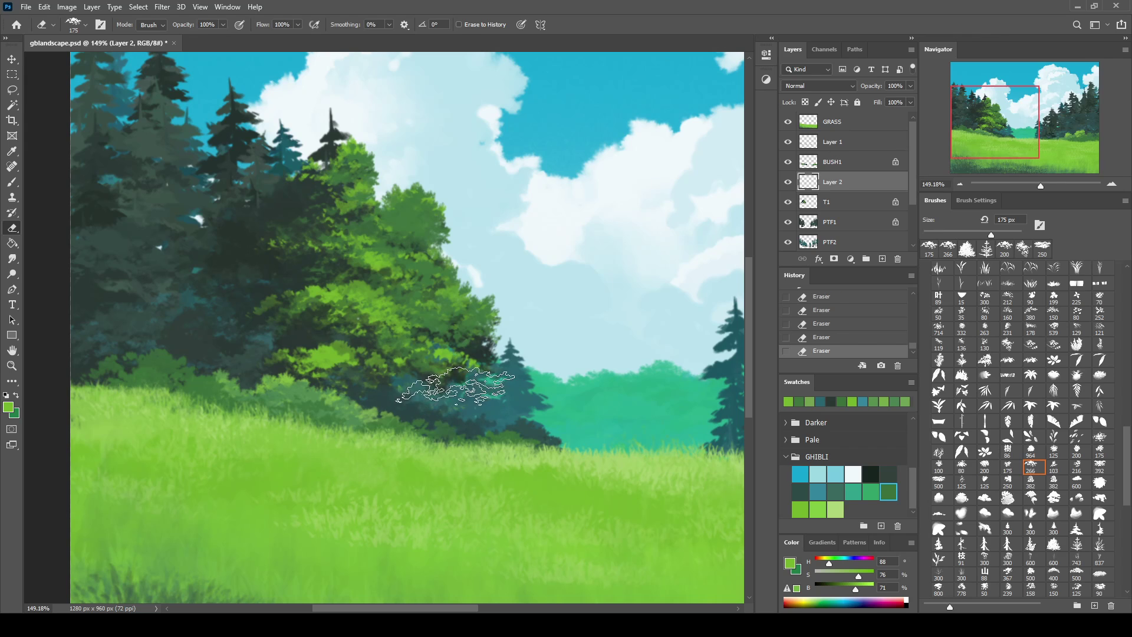
left_click(855, 203)
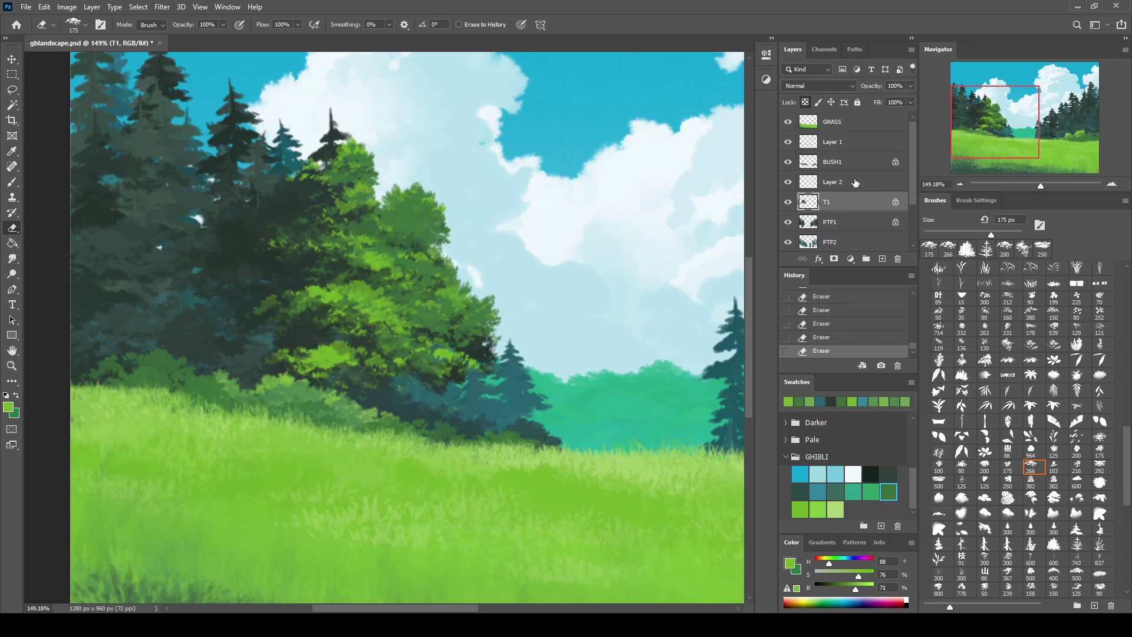
Add a layer above T1 and paint dark teal shadow strokes and dabs across the trees
left_click(852, 182)
left_click(882, 258)
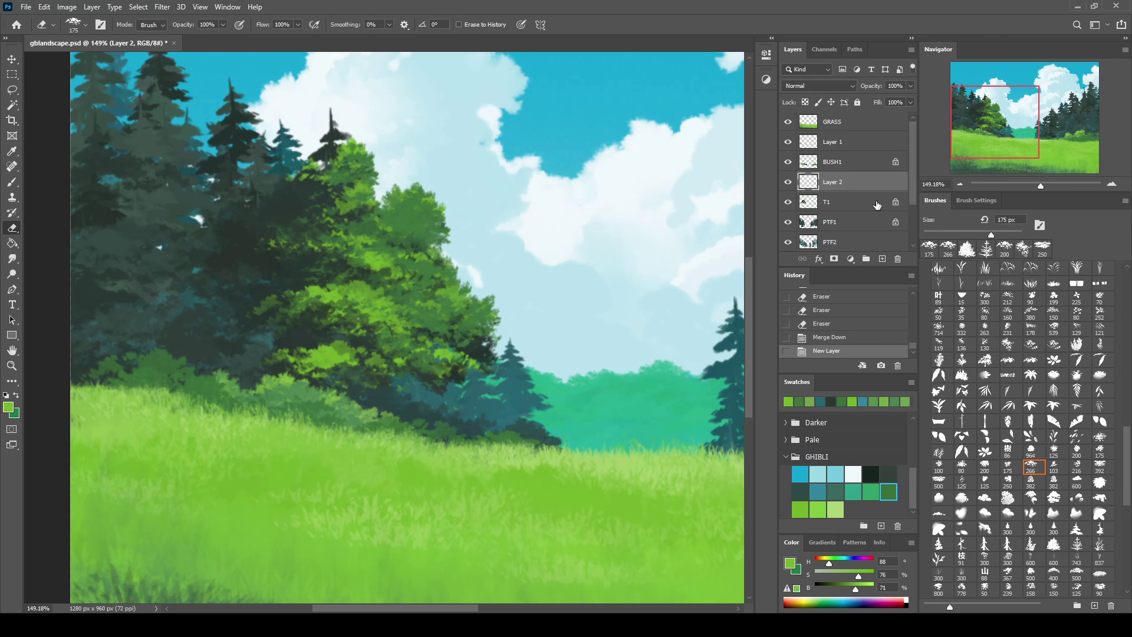
key("b")
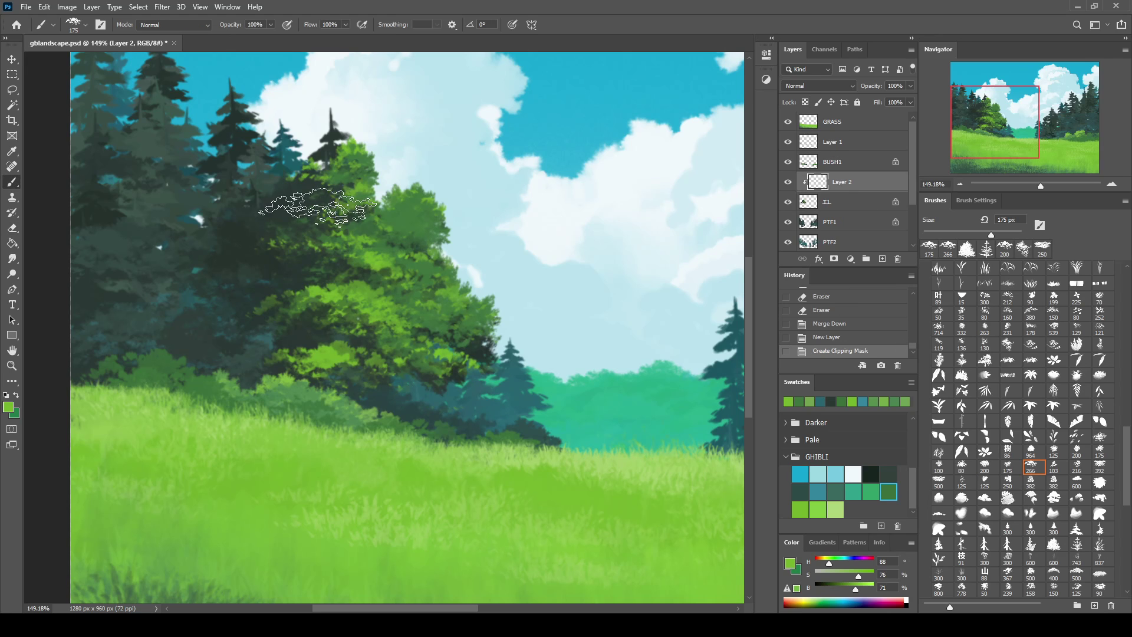
left_click(304, 189, "alt")
left_click_drag(260, 194, 359, 176)
left_click_drag(295, 147, 366, 141)
left_click(277, 253)
left_click(236, 259)
left_click(177, 321)
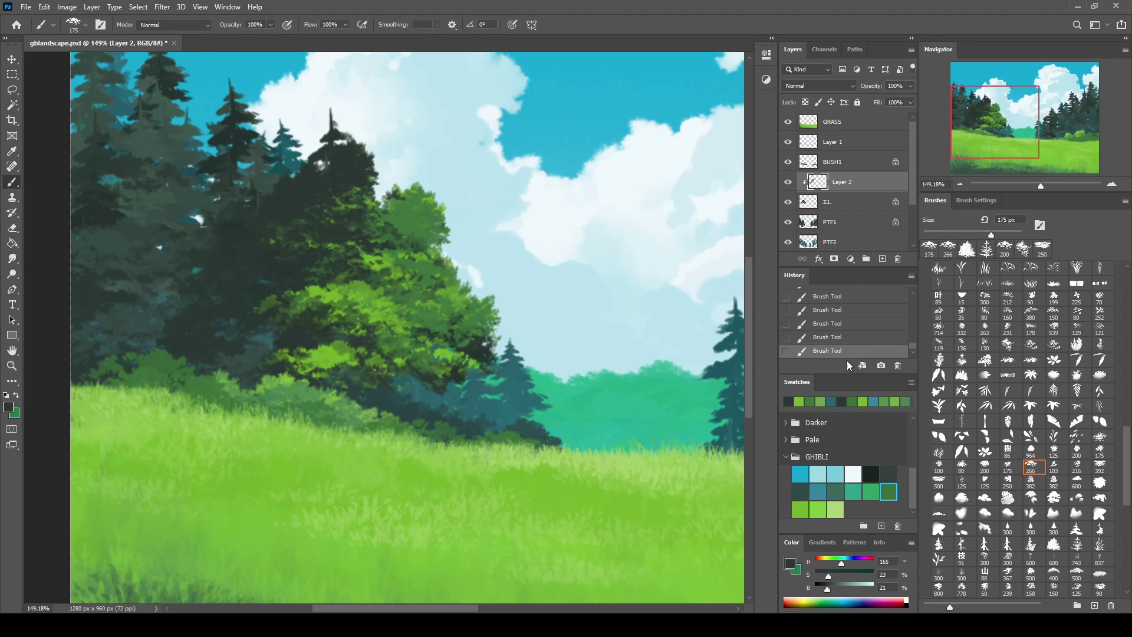
On a new clipped layer above Layer 2, paint very dark green foliage over the bushes
left_click(870, 473)
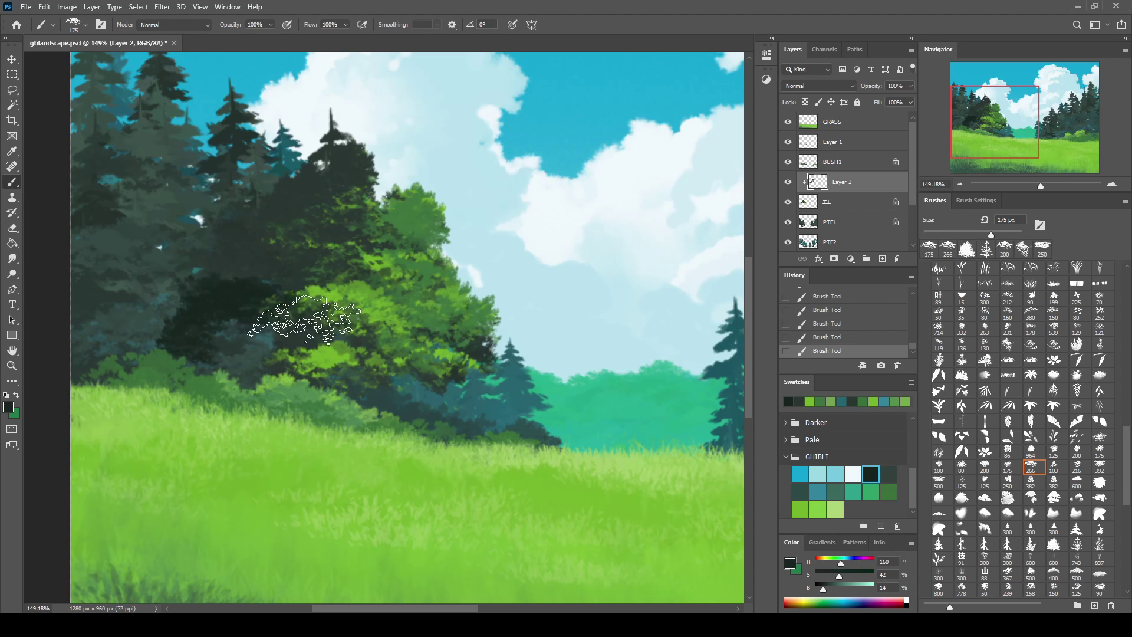
left_click(885, 261)
left_click_drag(867, 223, 849, 184)
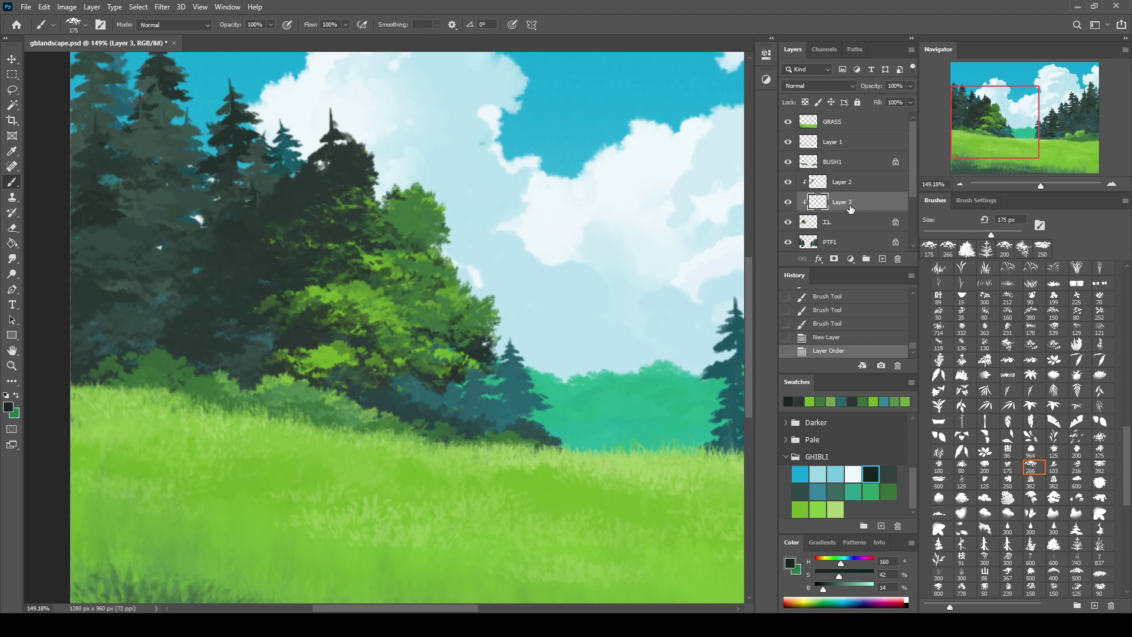
mouse_move(236, 295)
left_mouse_down()
mouse_move(165, 240)
mouse_move(228, 265)
mouse_move(190, 323)
mouse_move(280, 206)
mouse_move(379, 152)
mouse_move(252, 265)
mouse_move(202, 354)
mouse_move(219, 313)
mouse_move(330, 378)
left_mouse_up()
mouse_move(265, 366)
left_mouse_down()
mouse_move(195, 353)
mouse_move(240, 328)
left_mouse_up()
left_click_drag(177, 366, 252, 316)
left_click_drag(271, 366, 397, 387)
Erase and repaint the bush foliage, then stamp dark tree-sampled foliage around the pine tops
key("e")
mouse_move(289, 321)
left_mouse_down()
mouse_move(354, 354)
mouse_move(283, 354)
left_mouse_up()
key("b")
mouse_move(141, 377)
left_mouse_down()
mouse_move(330, 377)
mouse_move(240, 316)
left_mouse_up()
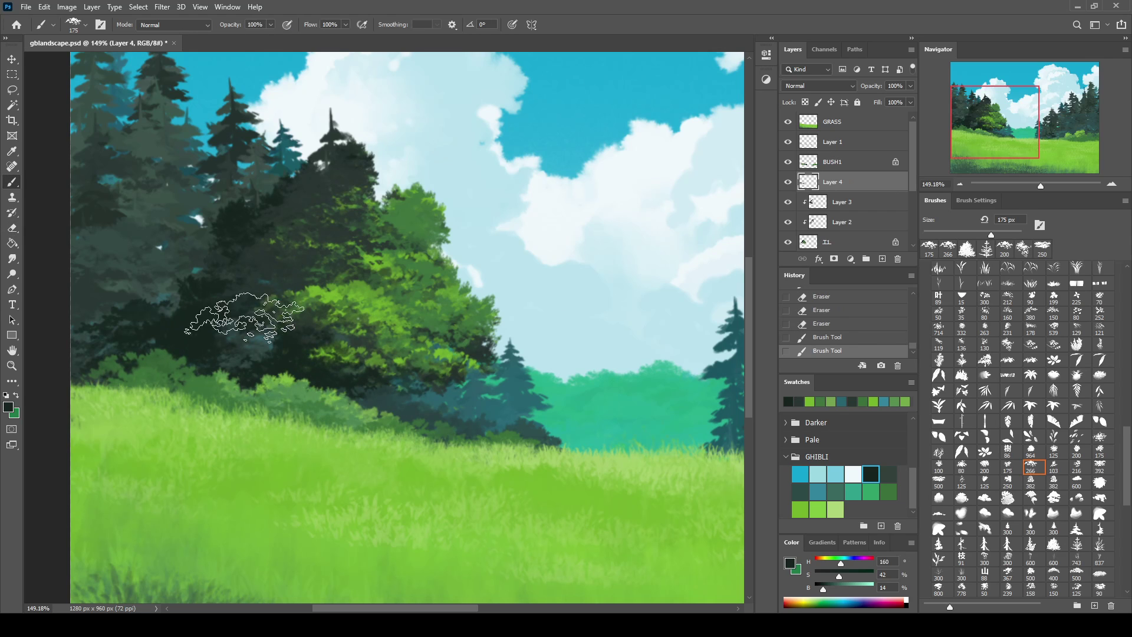
left_click_drag(156, 312, 330, 366)
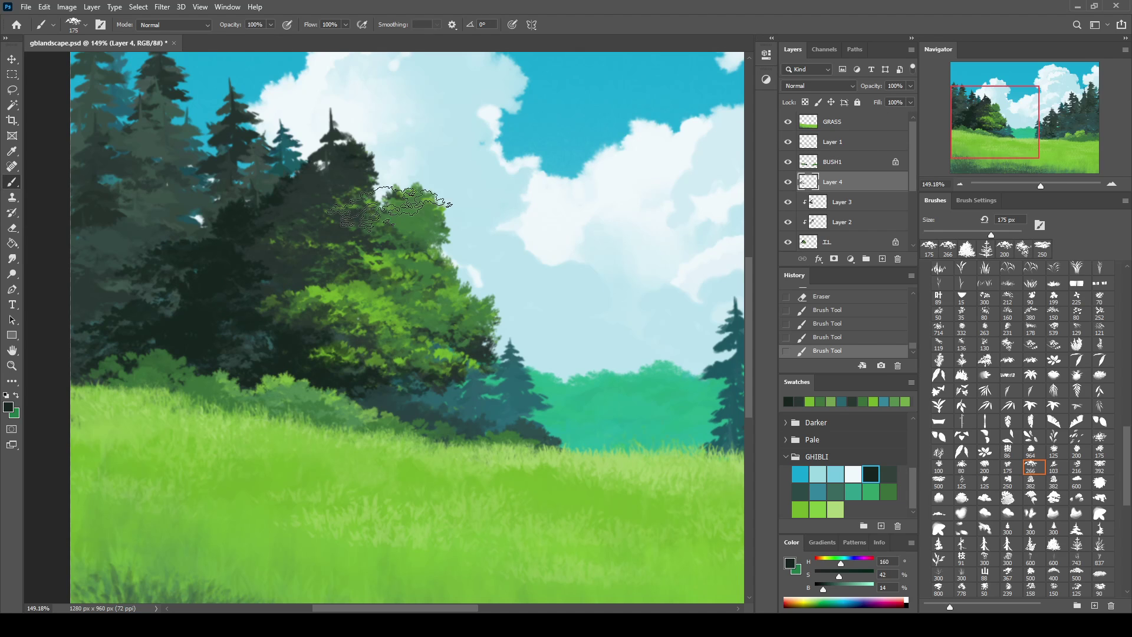
left_click(323, 186, "alt")
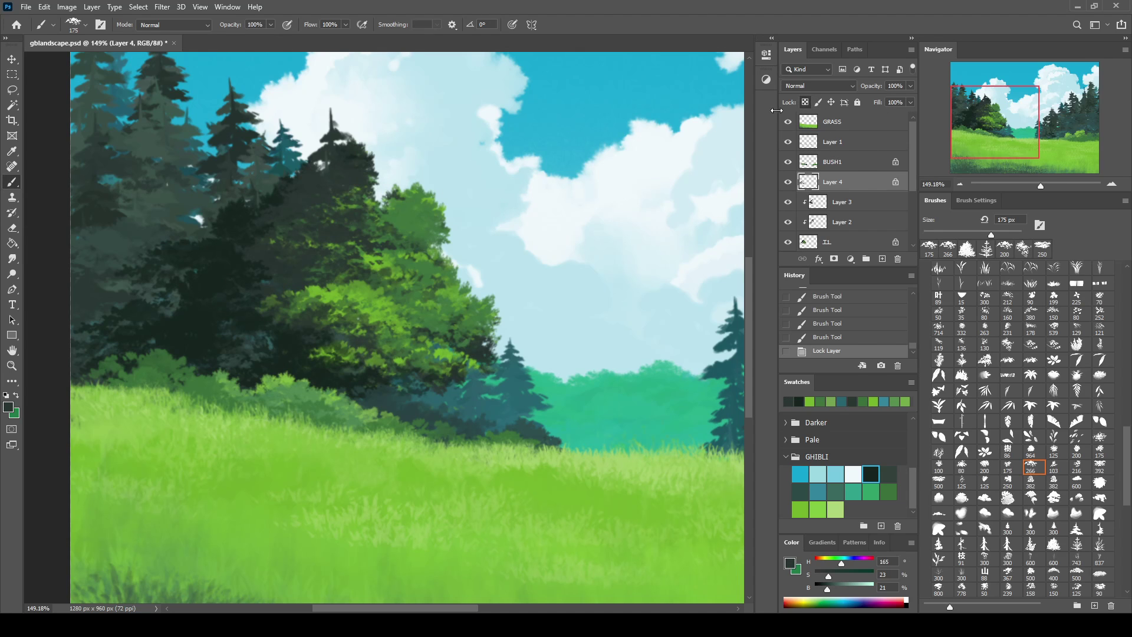
left_click_drag(206, 283, 287, 184)
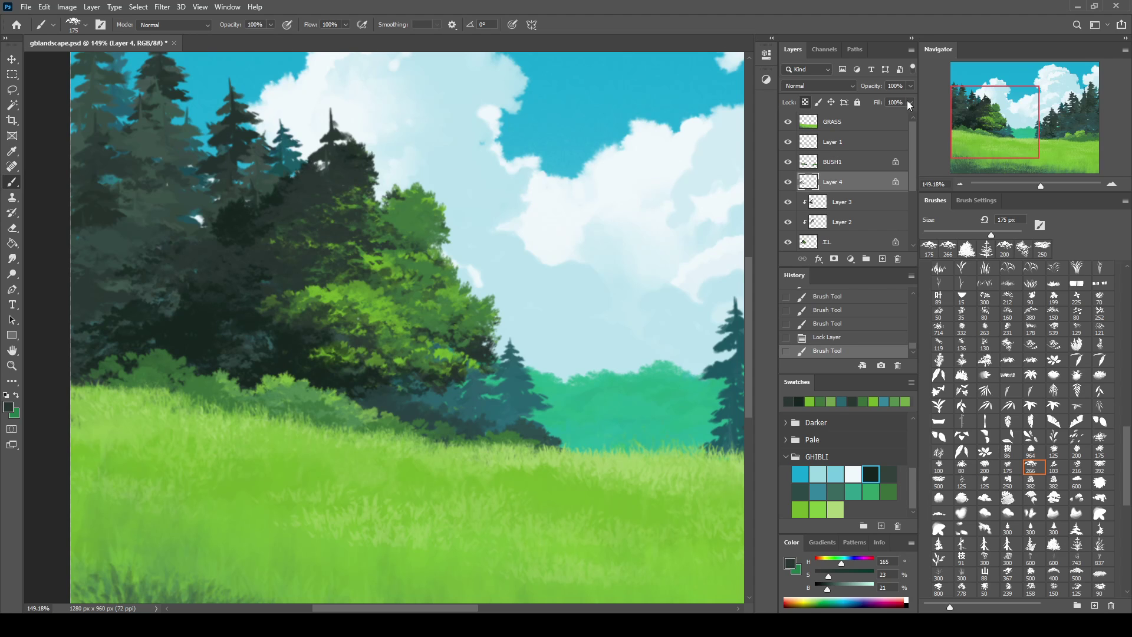
key("ctrl+z")
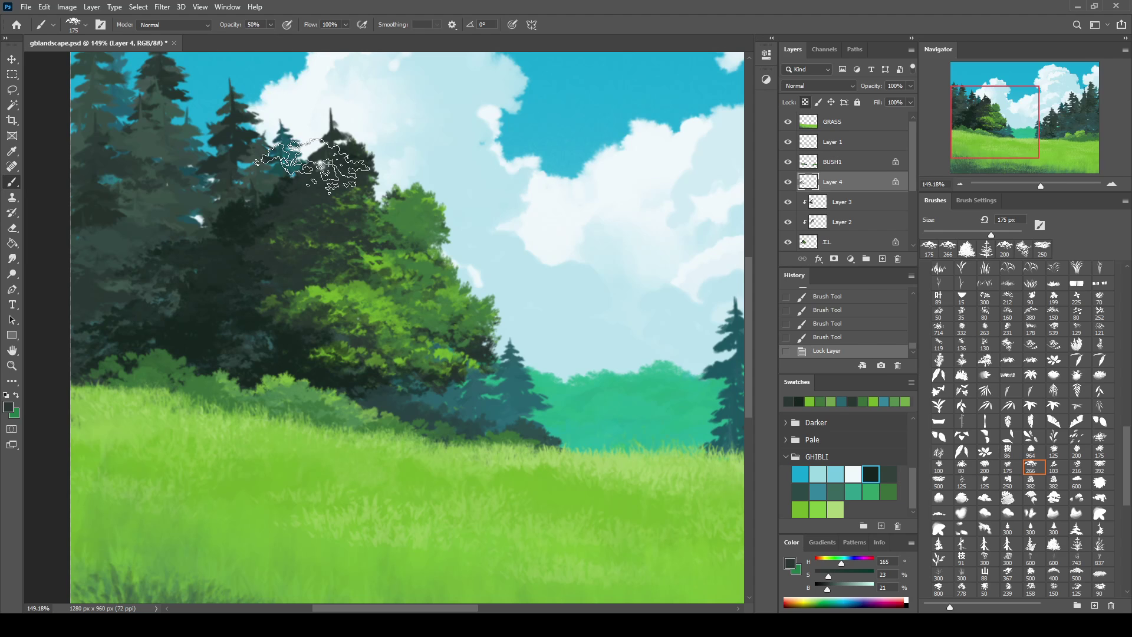
left_click(311, 167)
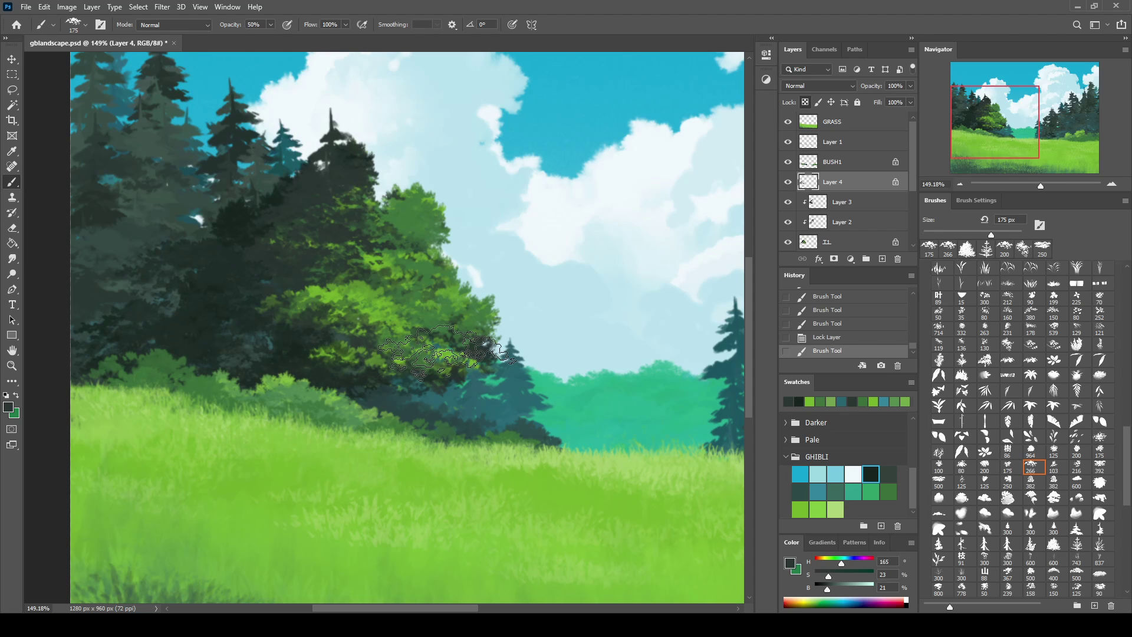
Merge Layers 3, 4 and 2 down into T1 and dab extra dark foliage on the trees and bush
left_click(857, 202)
key("ctrl+e")
key("ctrl+e")
left_click(850, 184)
key("ctrl+e")
left_click(230, 245)
left_click(250, 227)
left_click(328, 386)
left_click(413, 392)
left_click(389, 339)
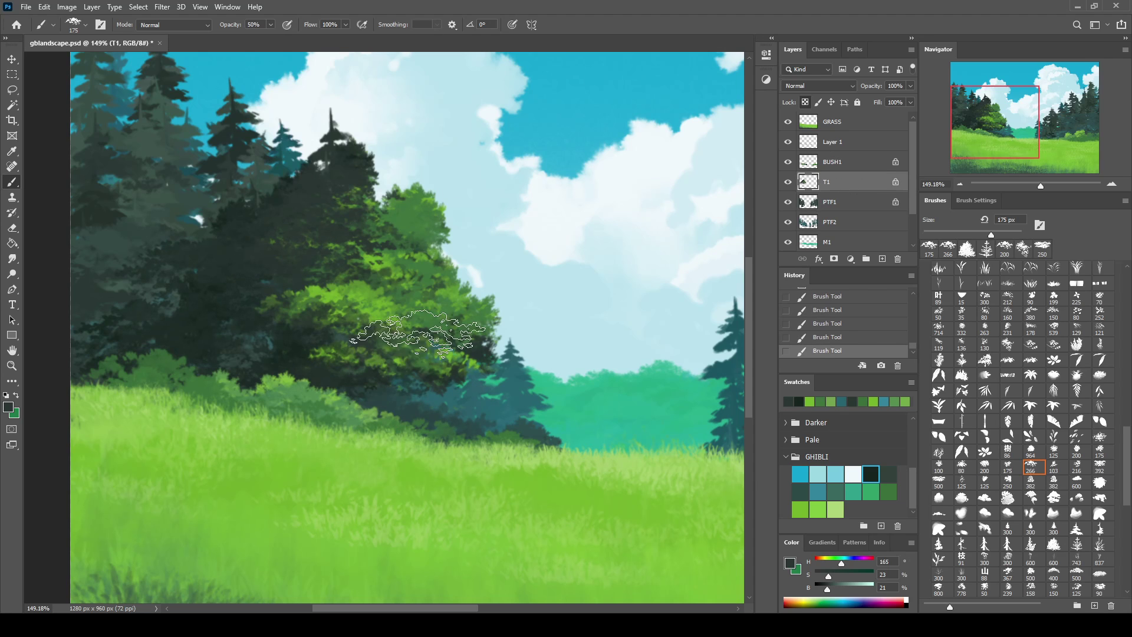
mouse_move(1041, 186)
left_mouse_down()
mouse_move(1025, 182)
mouse_move(1038, 189)
left_mouse_up()
Nudge the tree clump up-left, paint dark sampled foliage around it and pick a mid green
key("v")
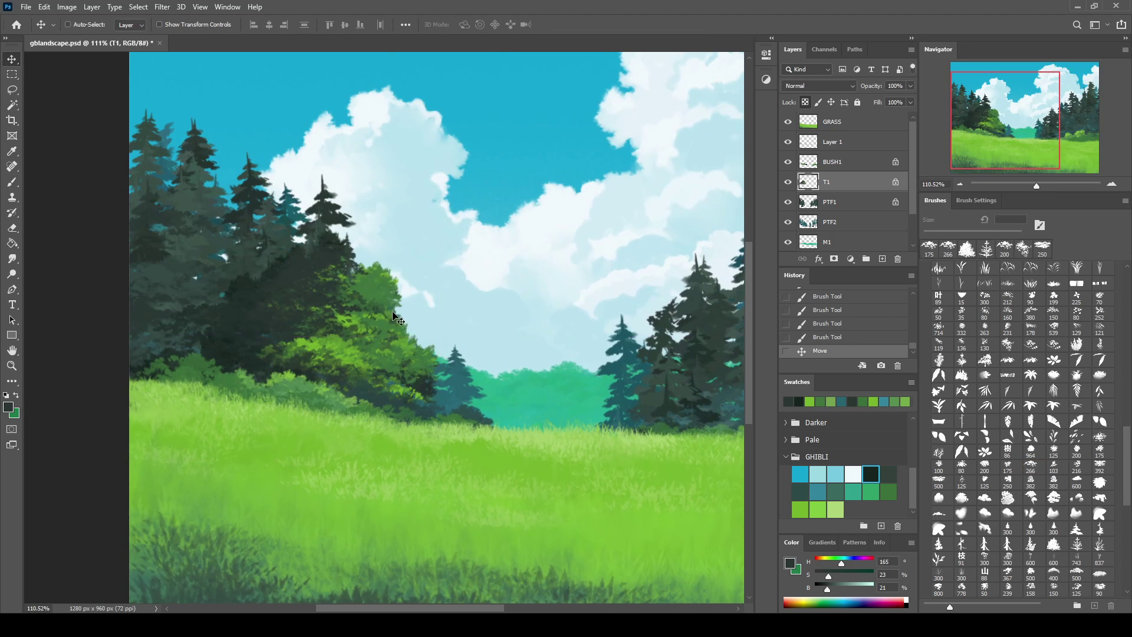
left_click_drag(385, 348, 381, 322)
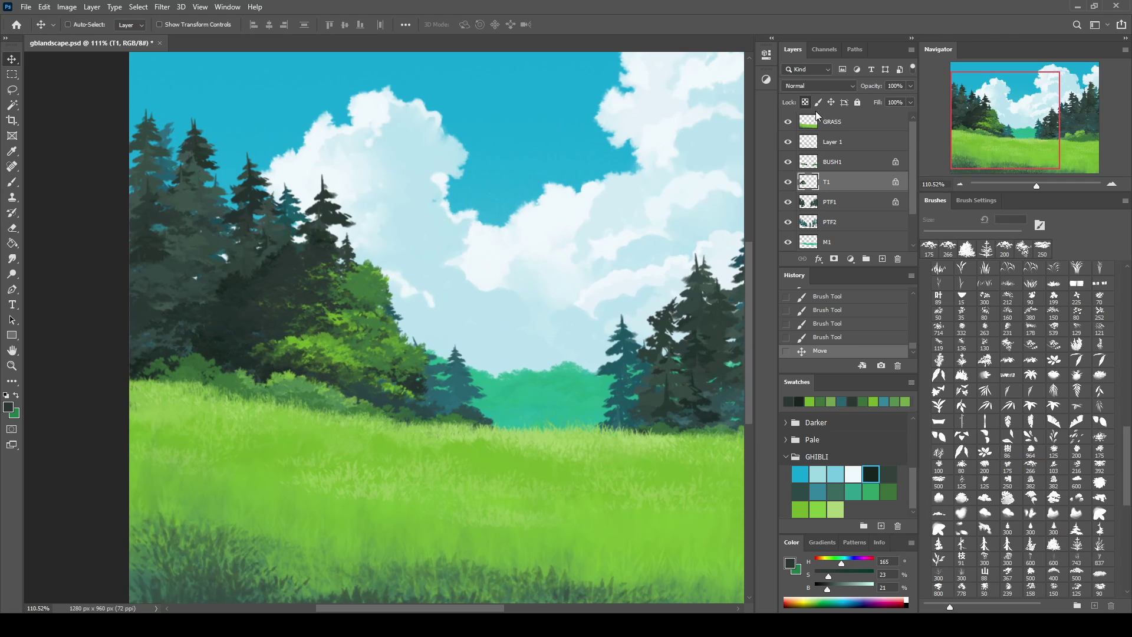
key("b")
left_click(281, 319, "alt")
left_click_drag(254, 340, 333, 316)
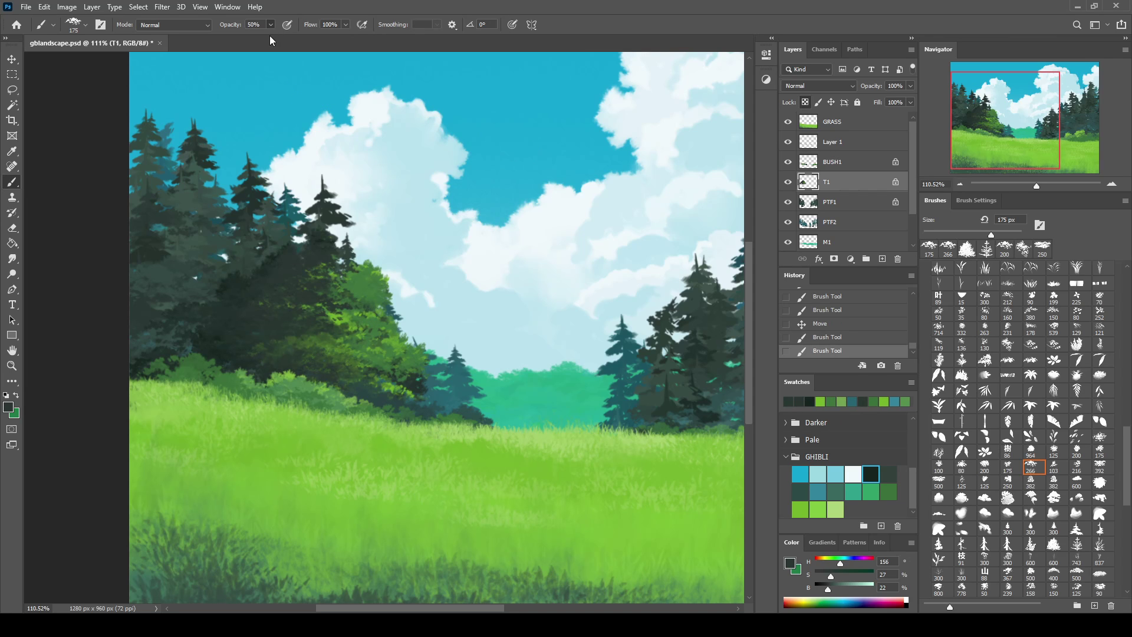
left_click(253, 341, "alt")
mouse_move(354, 354)
left_mouse_down()
mouse_move(295, 331)
mouse_move(308, 362)
left_mouse_up()
left_click(372, 298, "alt")
left_click(360, 277, "alt")
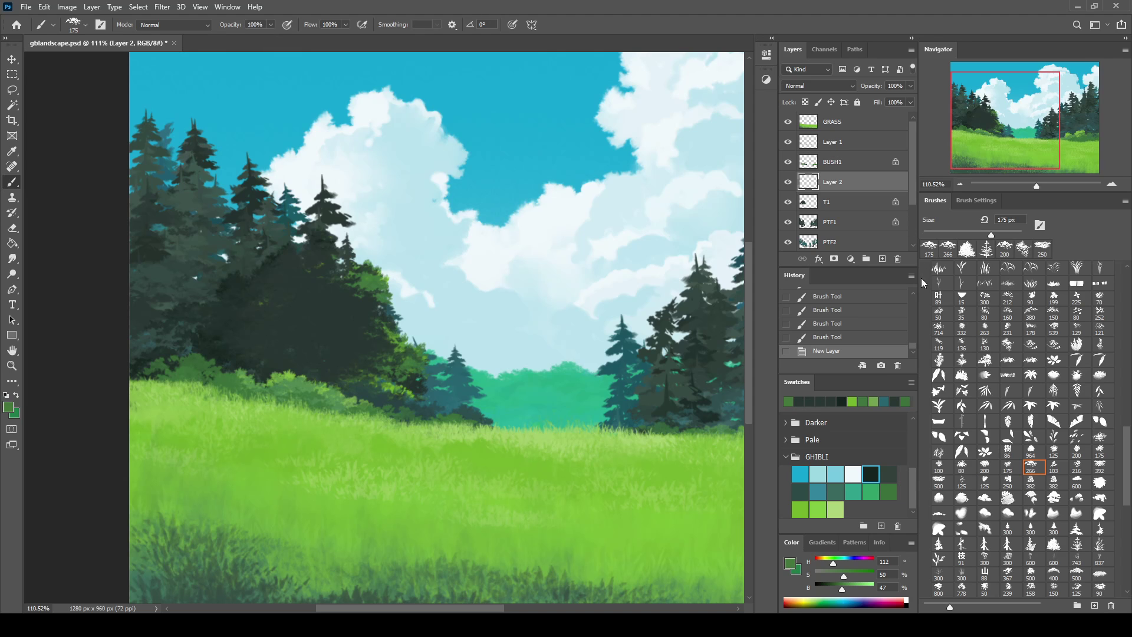
Clip the layer to T1 and paint brighter green bush foliage, shaping it with the eraser
key("ctrl+alt+g")
left_click(341, 304)
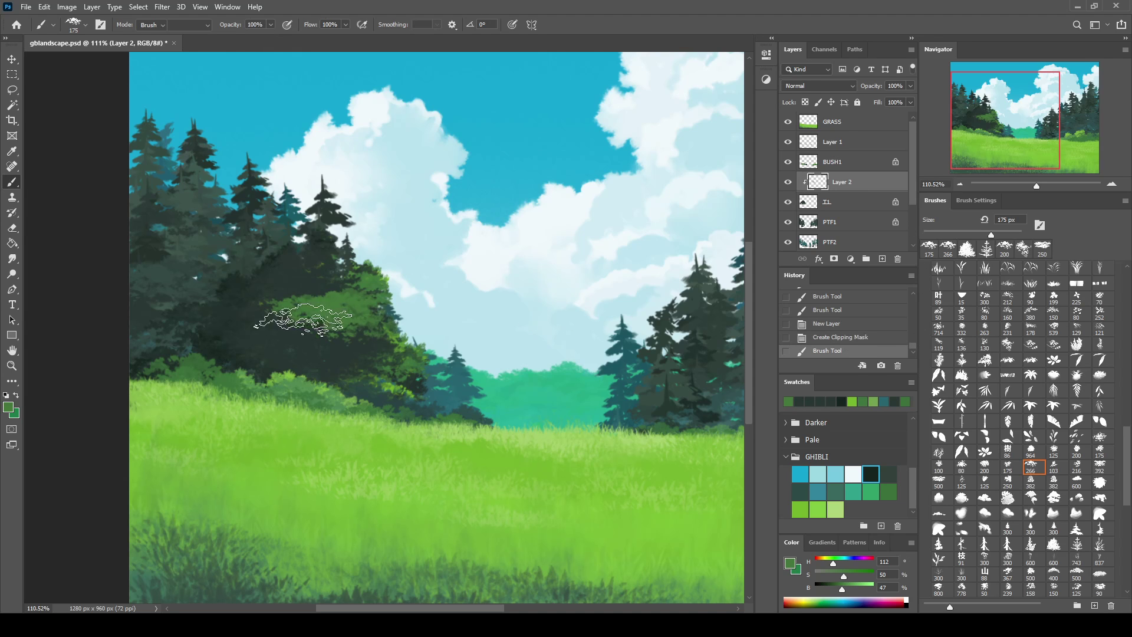
left_click(330, 265)
key("e")
left_click(351, 344)
left_click_drag(351, 344, 363, 360)
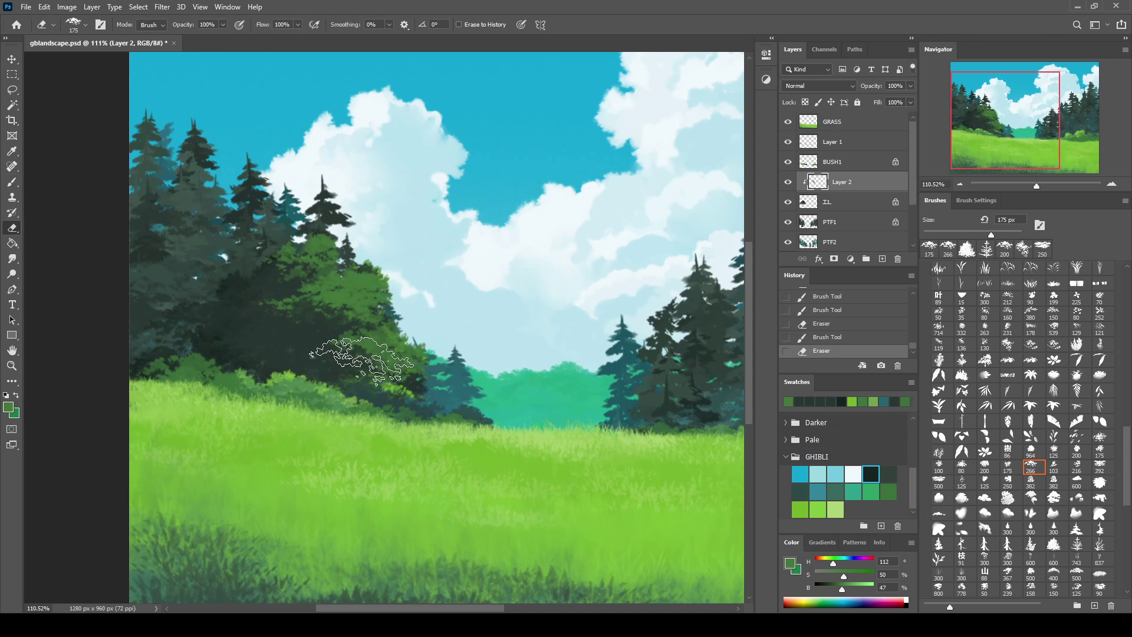
key("b")
left_click_drag(306, 310, 236, 295)
key("e")
key("b")
mouse_move(336, 348)
left_mouse_down()
mouse_move(354, 353)
mouse_move(333, 304)
mouse_move(408, 336)
left_mouse_up()
key("e")
Smudge and erase the green foliage into leafy edges, then merge it into T1 with Ctrl+E
key("shift+r")
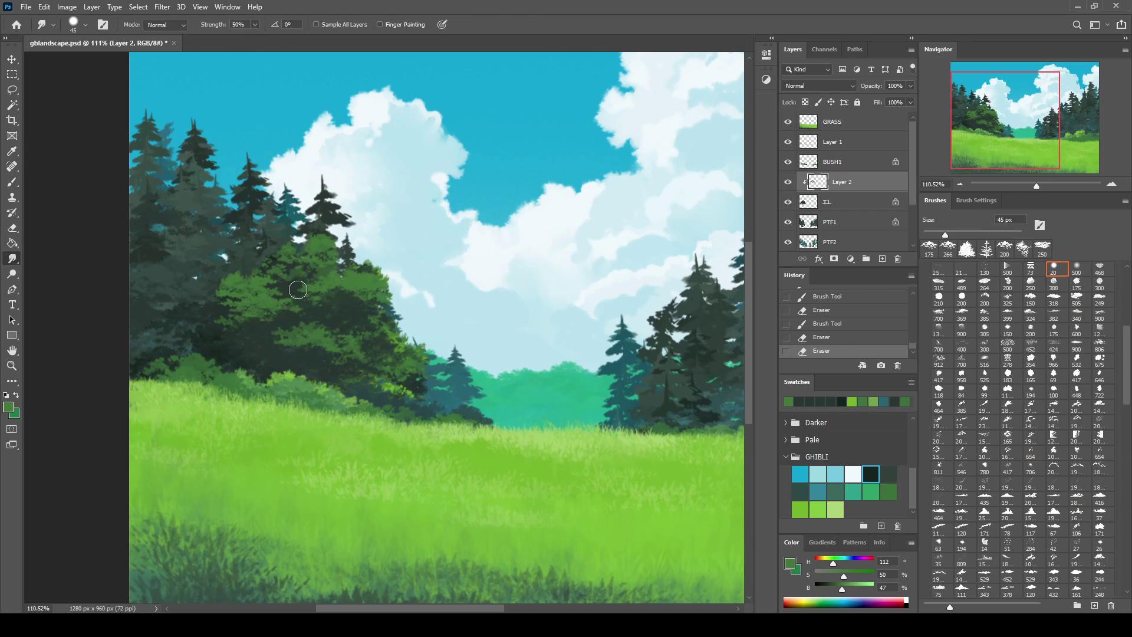
left_click_drag(298, 289, 344, 294)
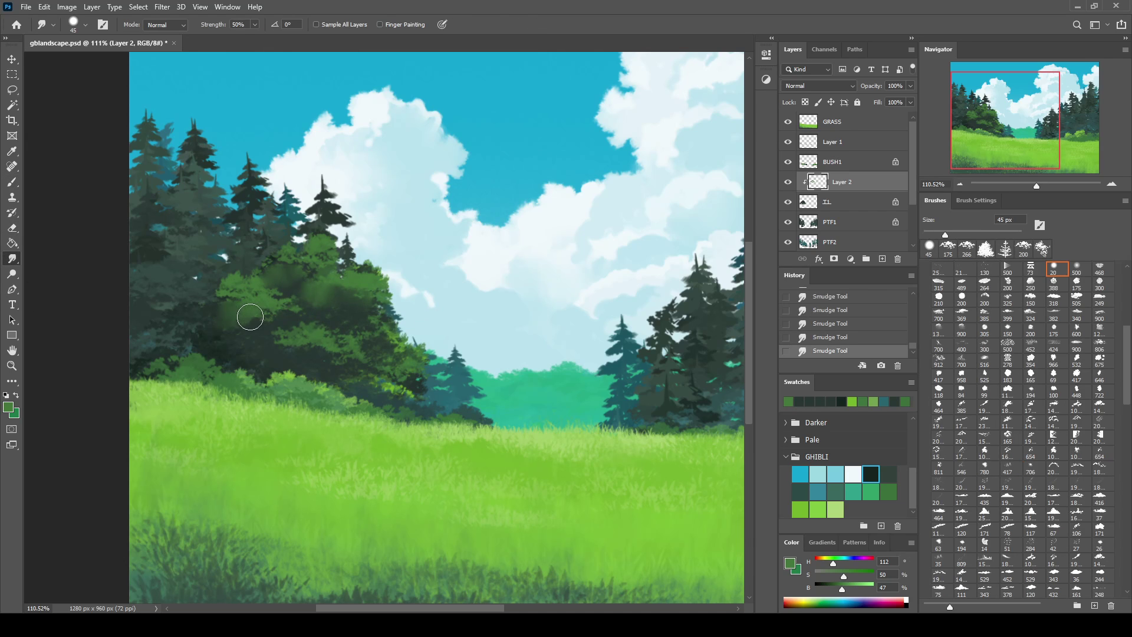
key("e")
key("ctrl+z")
key("ctrl+z")
key("ctrl+z")
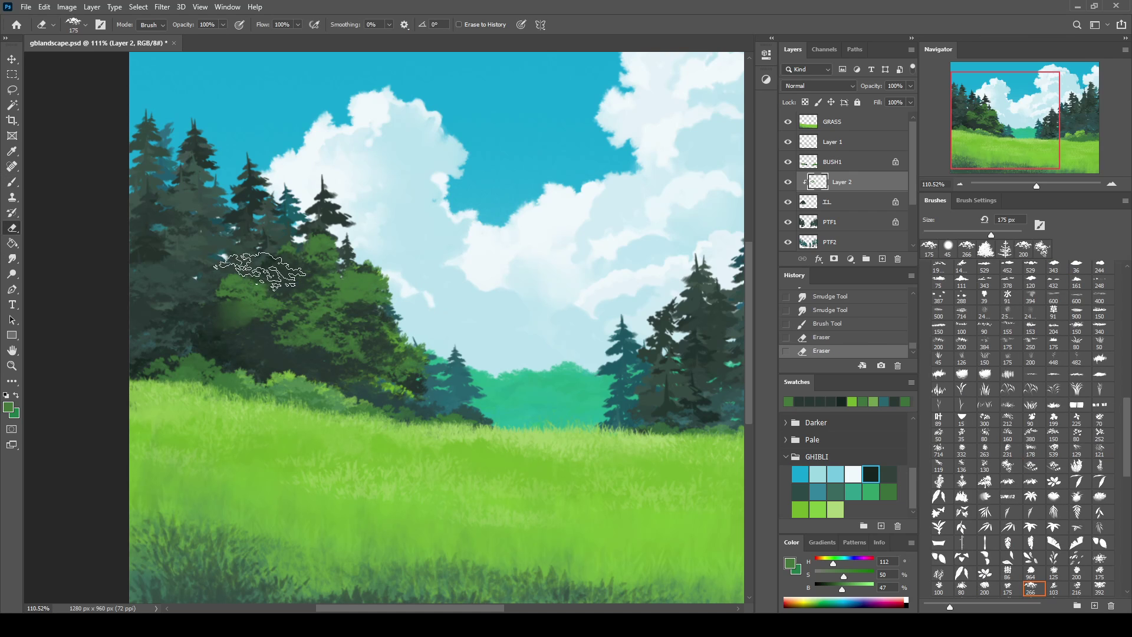
left_click_drag(278, 269, 321, 330)
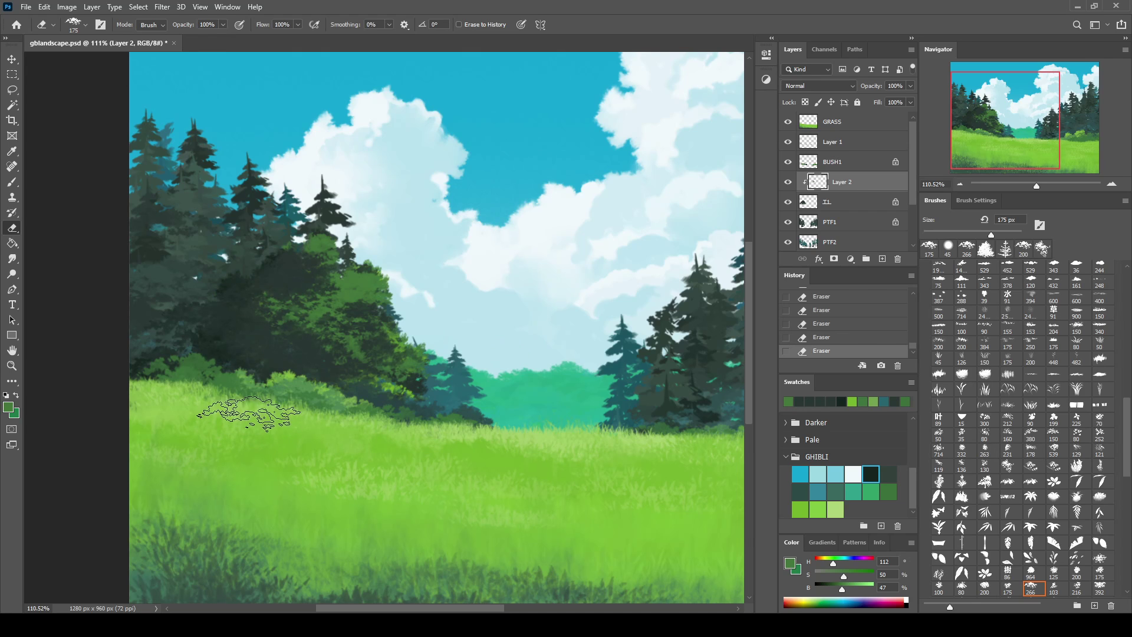
key("v")
mouse_move(319, 304)
left_mouse_down()
mouse_move(327, 324)
mouse_move(390, 293)
left_mouse_up()
key("ctrl+e")
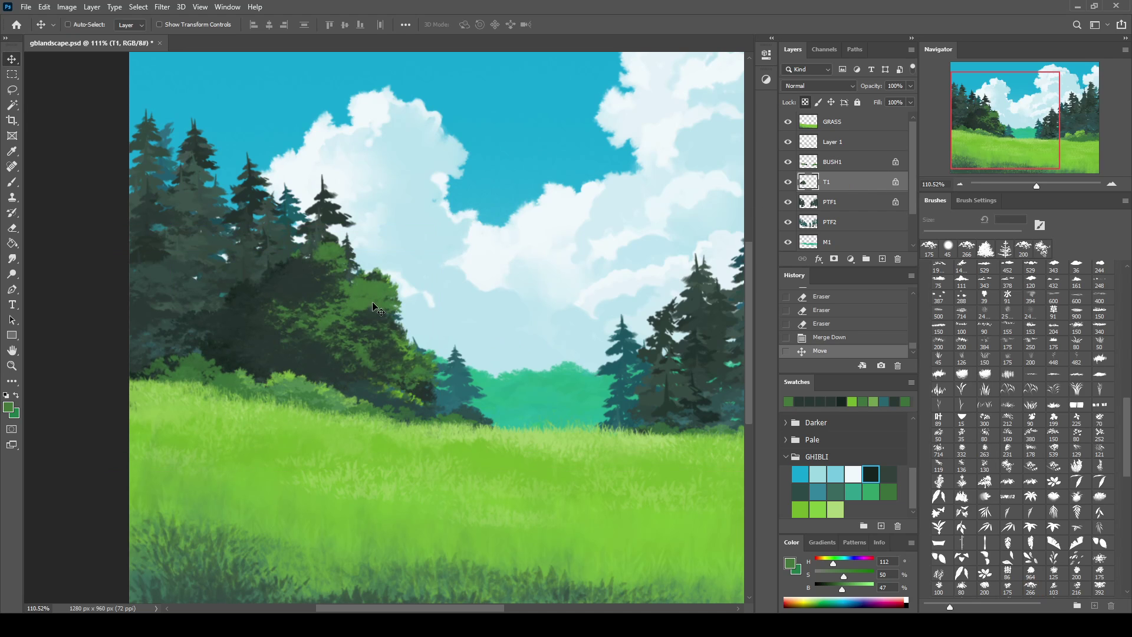
key("ctrl+z")
Try teal strokes sampled from the background trees on T1, then revert them in History
key("b")
left_click(456, 388, "alt")
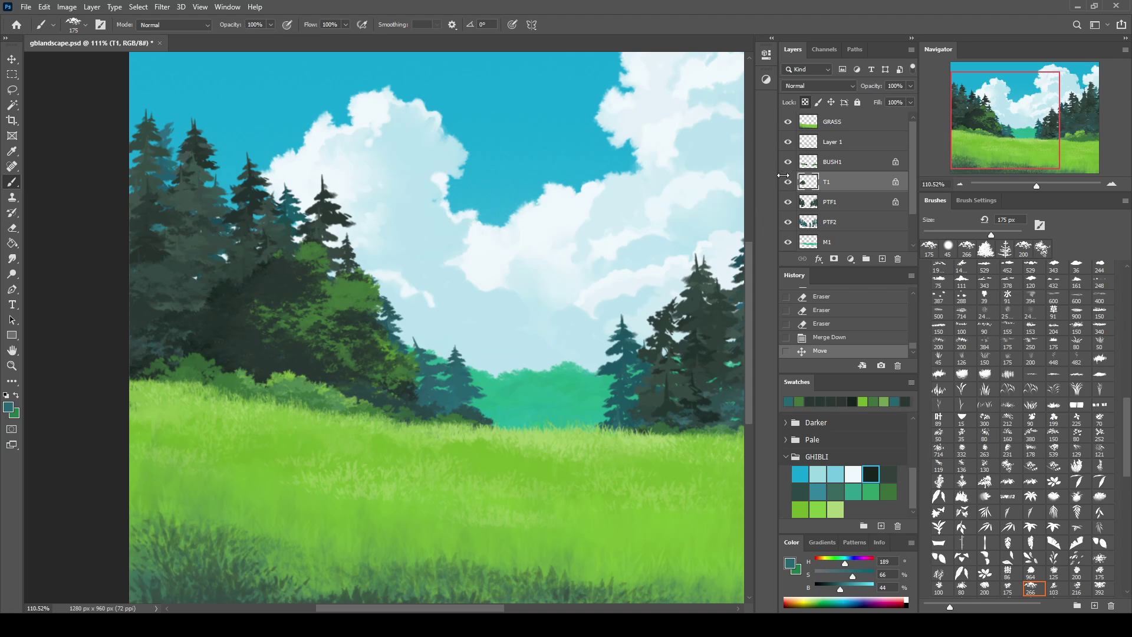
left_click(194, 301)
left_click(251, 280)
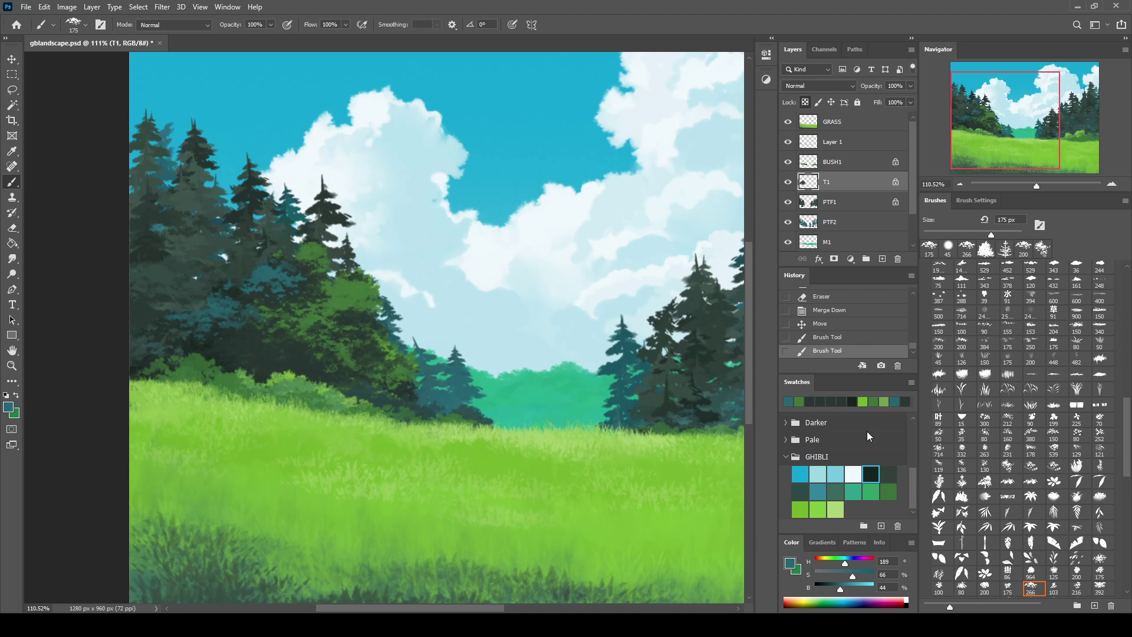
left_click(856, 338)
left_click(858, 324)
Paint teal foliage over the lower-left trees on a new layer clipped to T1
left_click(884, 259)
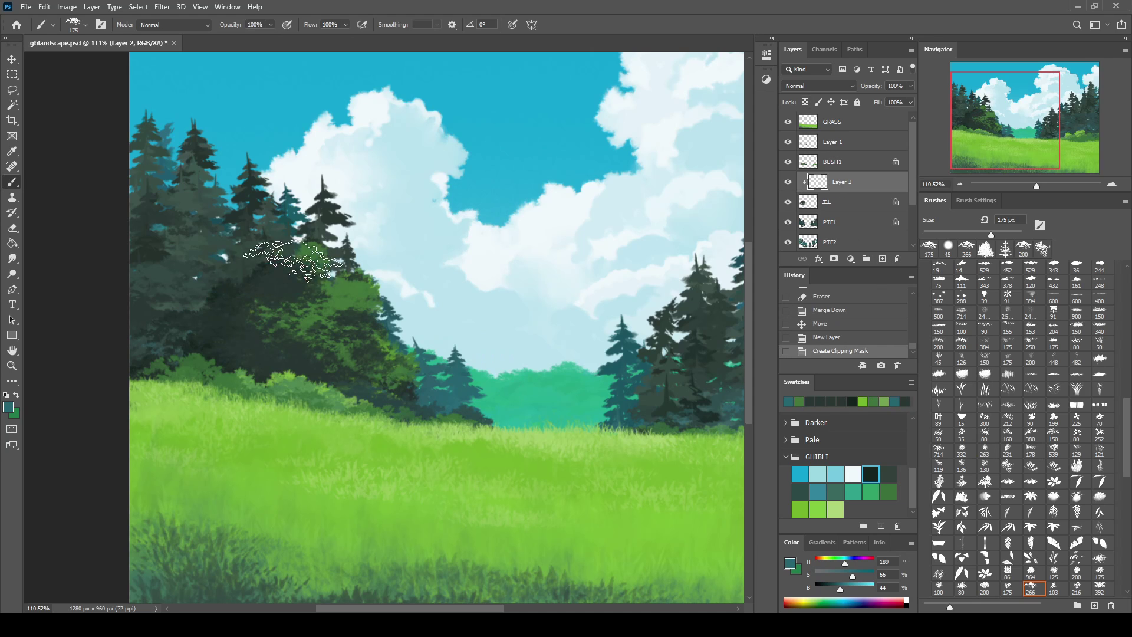
left_click(253, 280)
left_click(189, 307)
key("e")
left_click(280, 294)
left_click(236, 361)
key("b")
left_click(259, 298)
Shape the teal leaves by alternately erasing edges and painting more teal
key("e")
left_click(224, 362)
key("b")
left_click(245, 347)
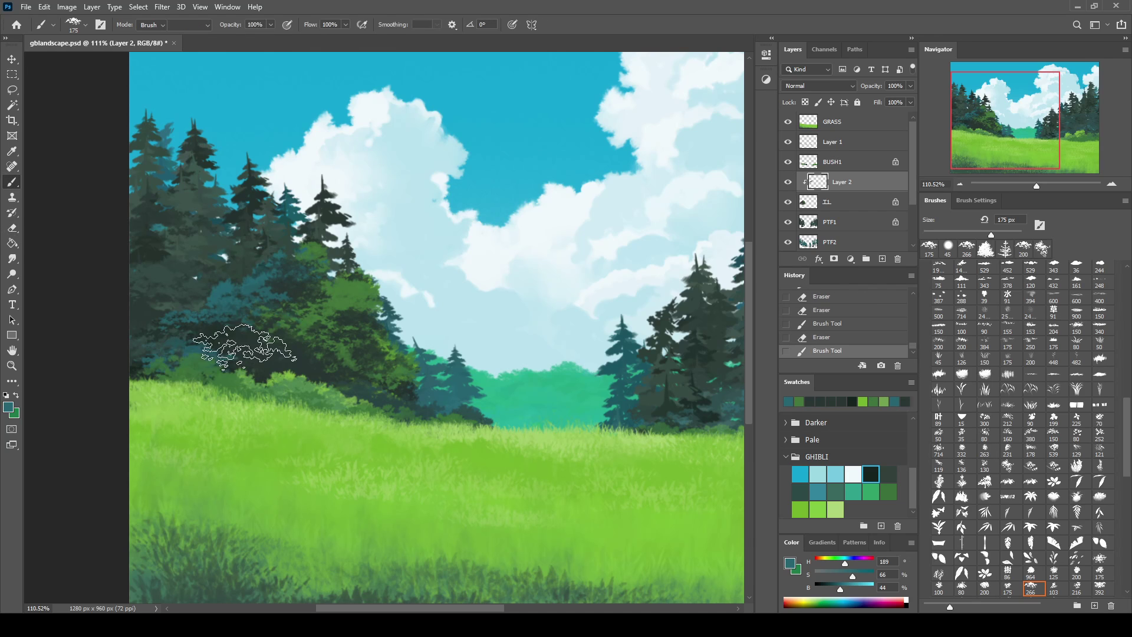
key("e")
left_click(153, 354)
left_click(239, 353)
left_click(298, 371)
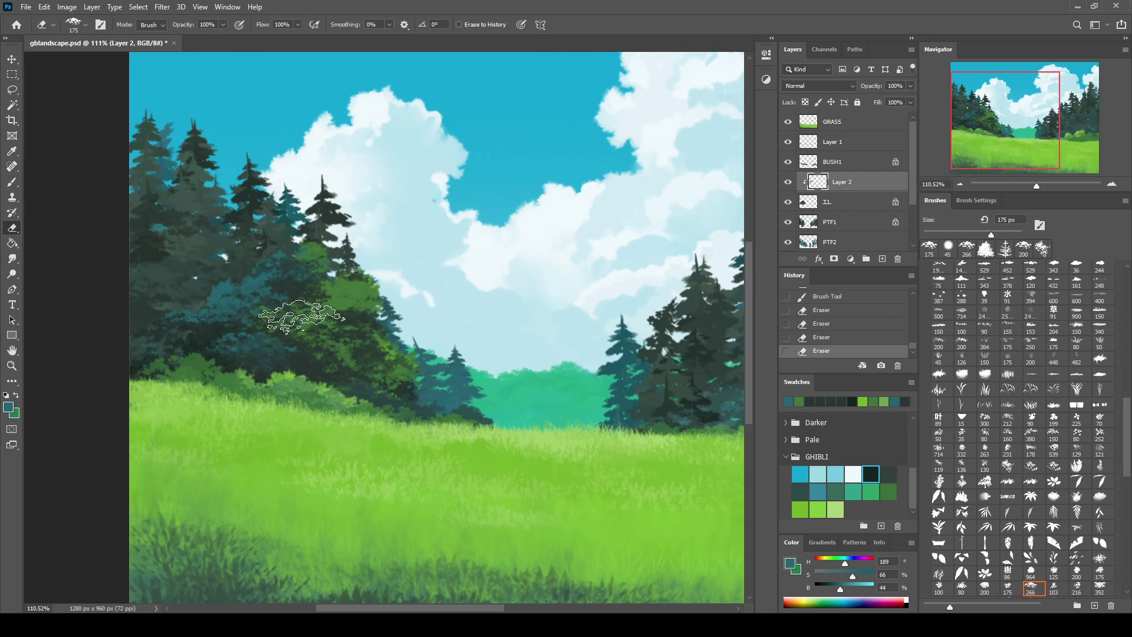
Darken the surrounding leaves on T1 with dark green, merge the teal layer and move the trees right
key("alt+bracketleft")
key("b")
left_click(281, 317, "alt")
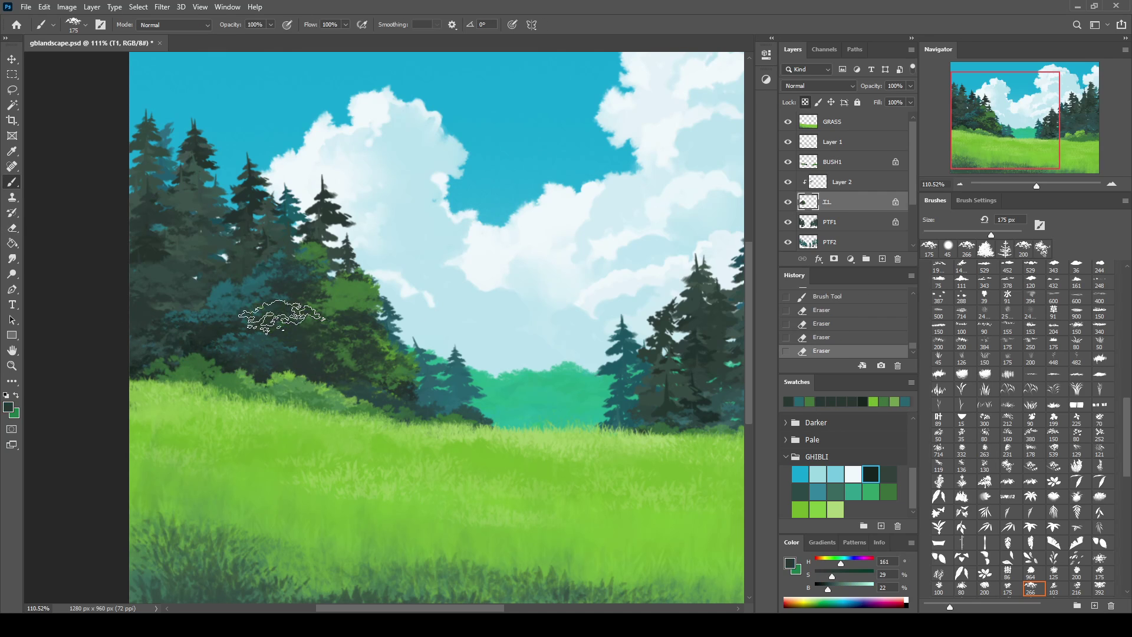
left_click_drag(281, 317, 334, 335)
left_click(330, 354)
left_click_drag(1036, 185, 1039, 185)
key("ctrl+e")
key("v")
mouse_move(255, 419)
left_mouse_down()
mouse_move(420, 389)
mouse_move(323, 394)
left_mouse_up()
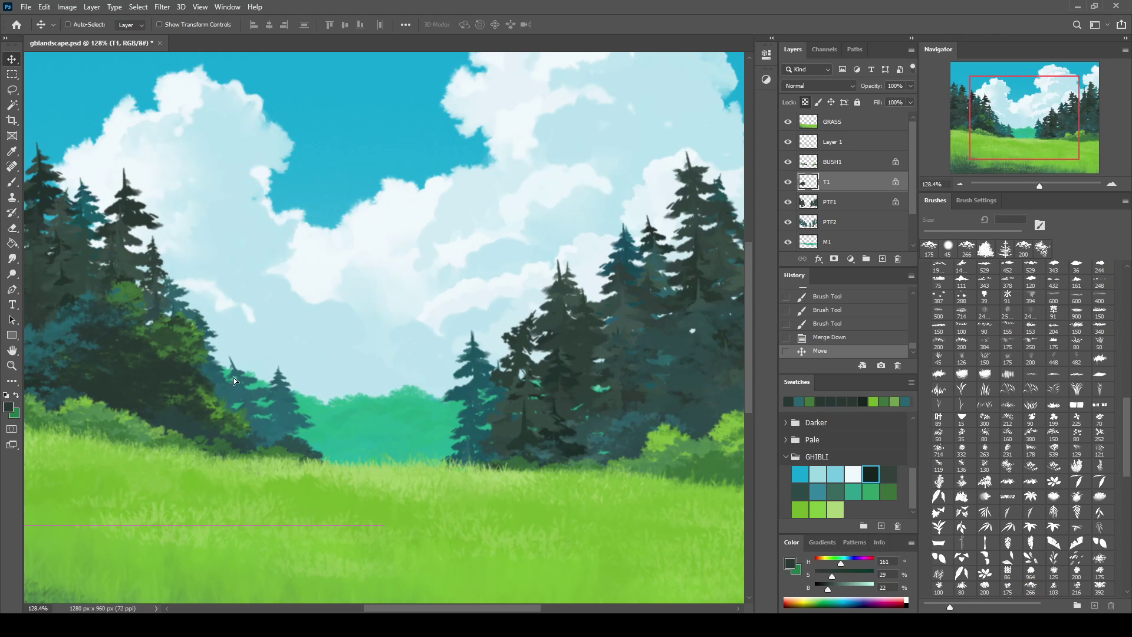
On the GRASS layer, paint a large dark green stroke along the meadow bottom
left_click_drag(267, 356, 423, 344)
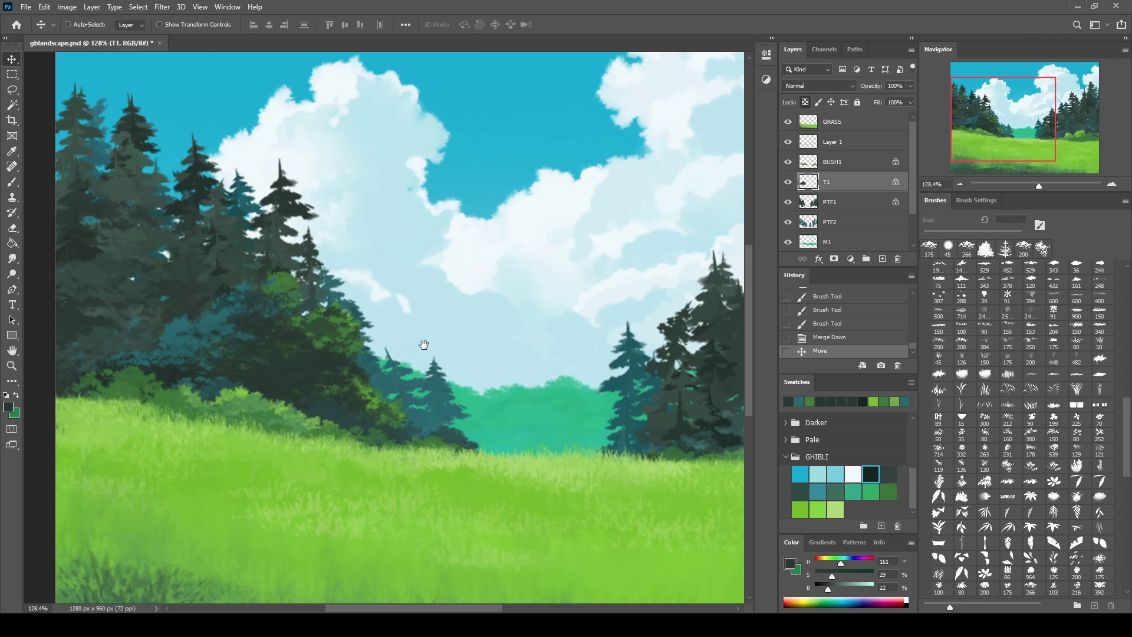
mouse_move(414, 341)
left_mouse_down()
mouse_move(469, 334)
mouse_move(375, 213)
left_mouse_up()
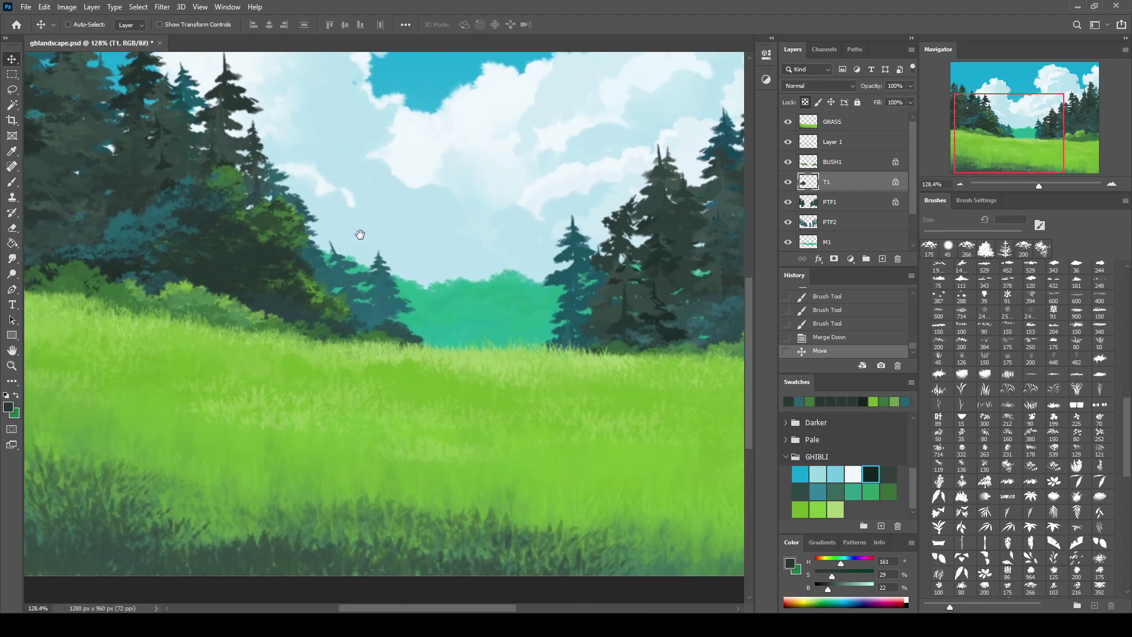
key("b")
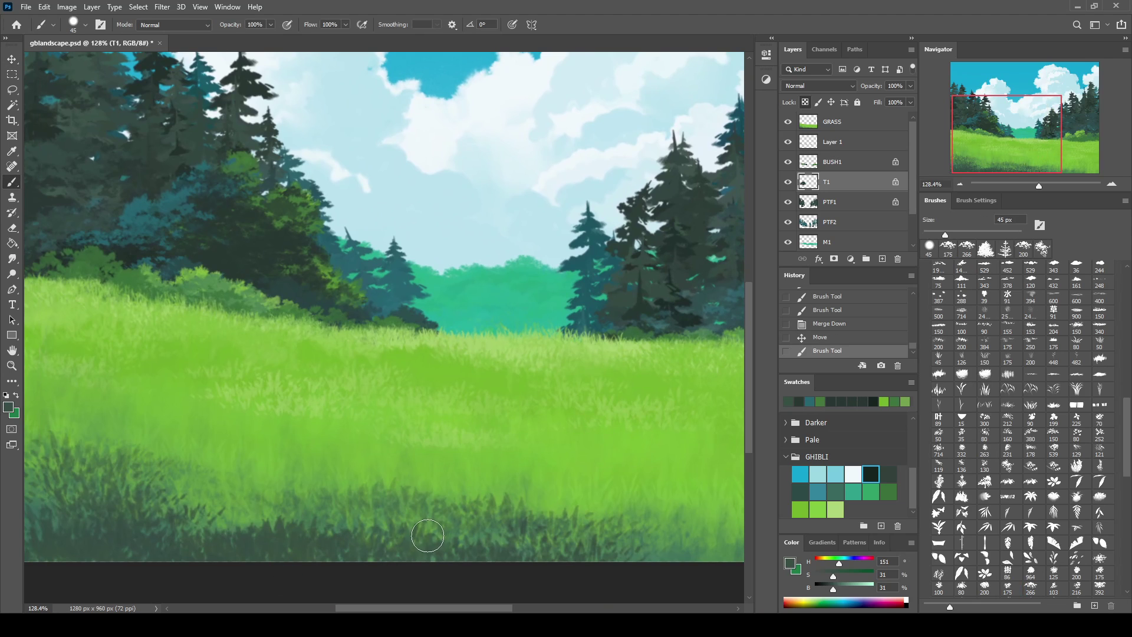
left_click(861, 123)
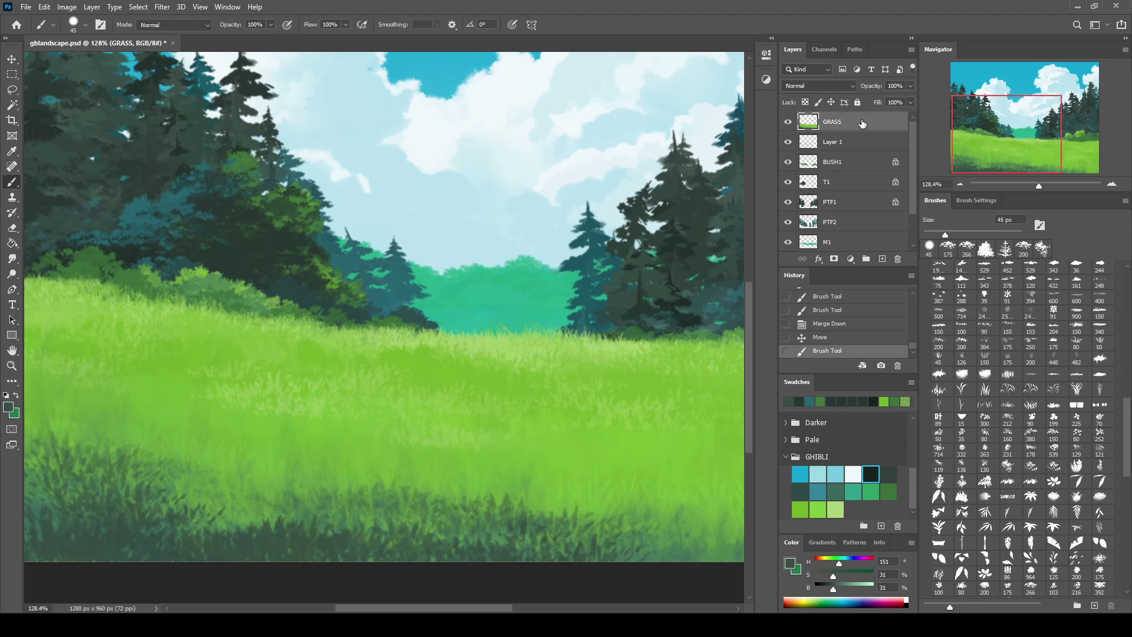
left_click_drag(284, 519, 415, 539)
key("ctrl+z")
left_click_drag(1129, 420, 1125, 280)
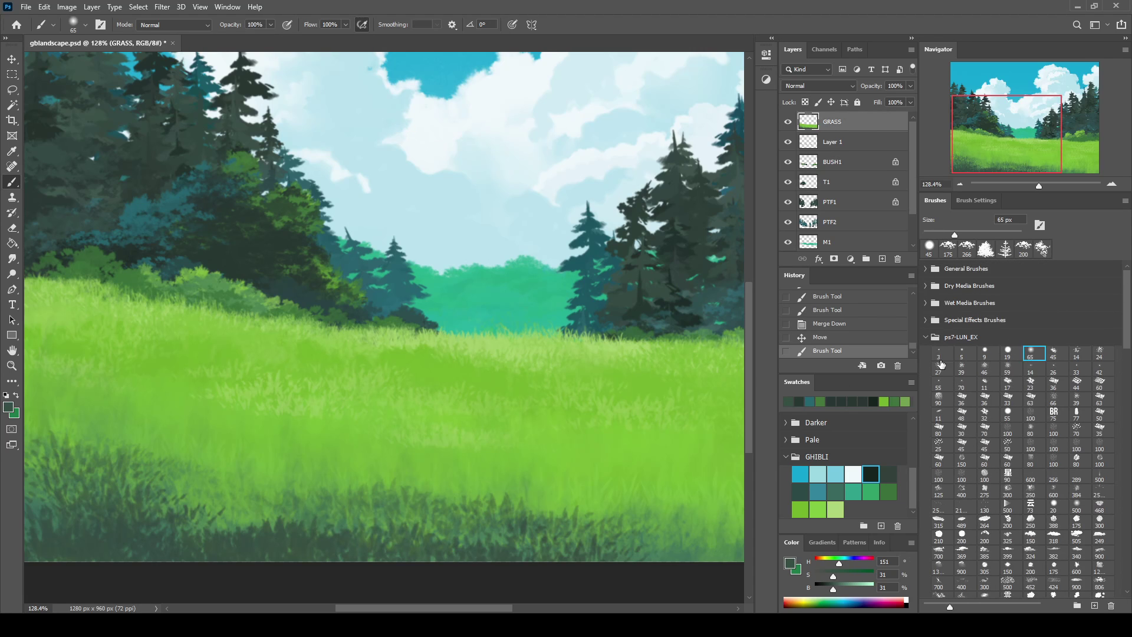
key("bracketright")
key("bracketright")
mouse_move(119, 560)
left_mouse_down()
mouse_move(417, 556)
mouse_move(505, 467)
left_mouse_up()
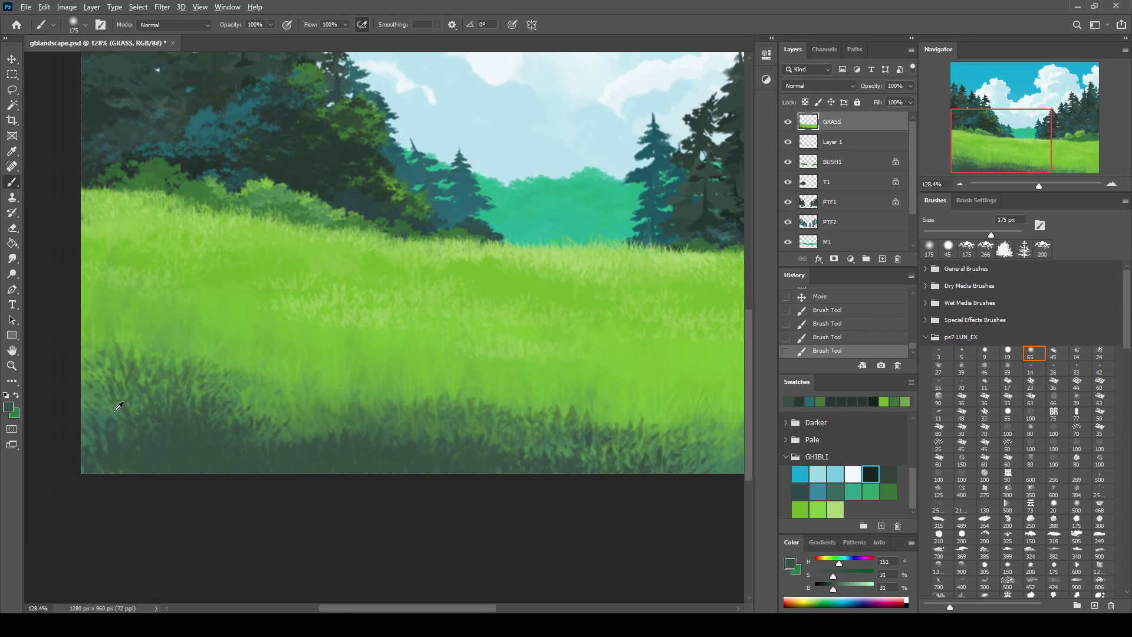
left_click_drag(118, 406, 75, 405)
Smooth the grass bottom with a deeper green and save the painting with Ctrl+S
left_click(392, 450, "alt")
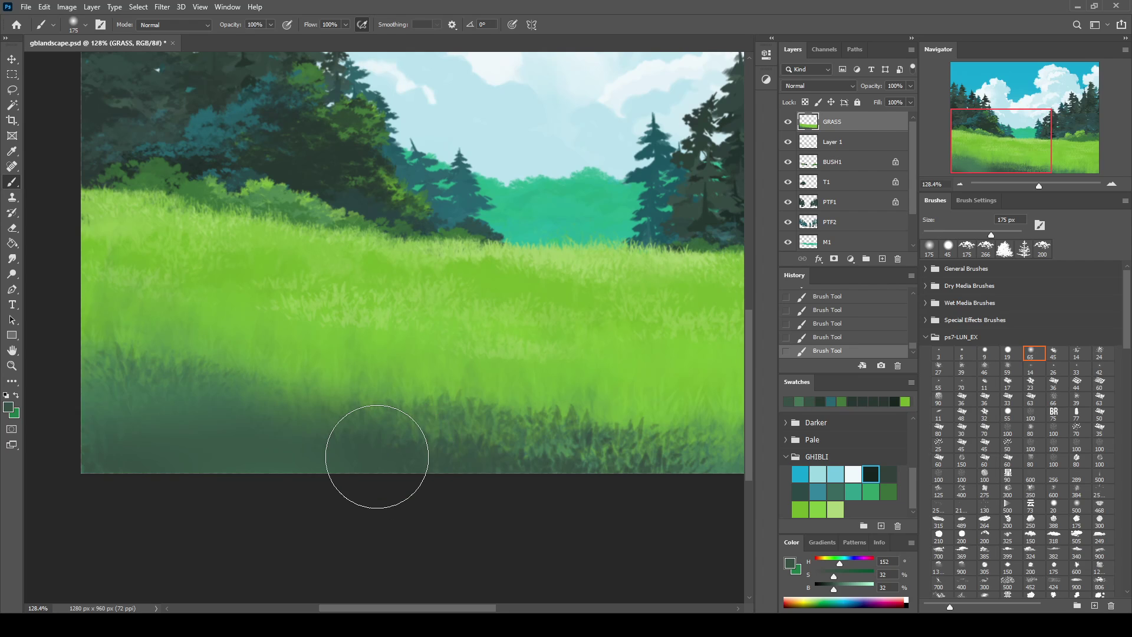
left_click(336, 424, "alt")
left_click_drag(269, 409, 479, 410)
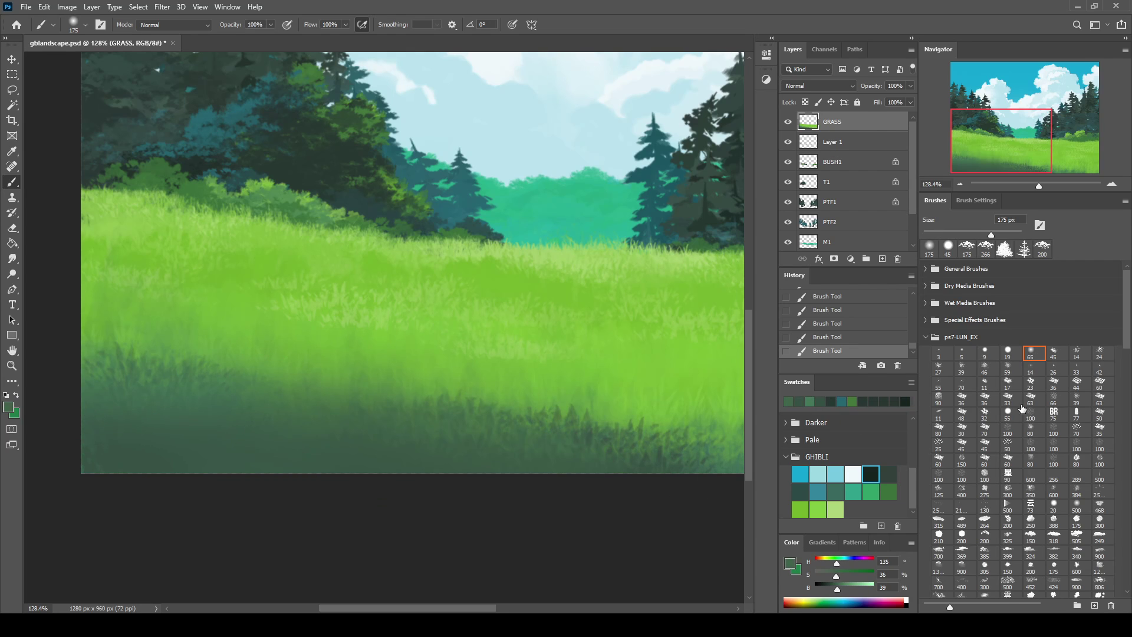
scroll(1125, 334, "down", 3)
scroll(1125, 335, "down", 3)
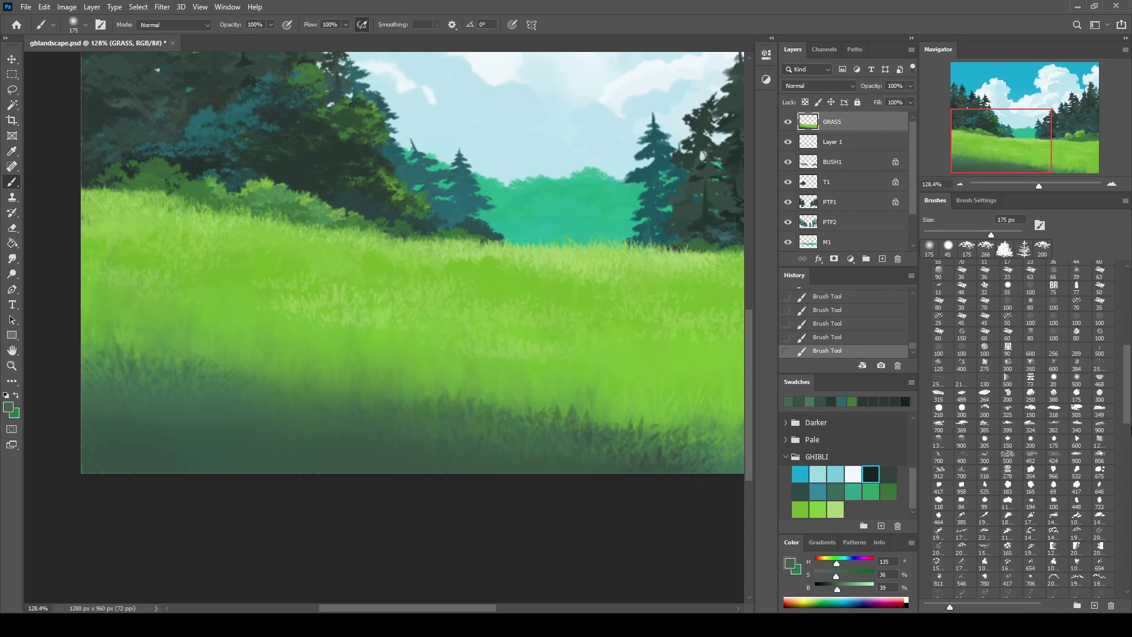
scroll(1125, 335, "down", 3)
scroll(1125, 335, "down", 3)
key("ctrl+s")
mouse_move(1024, 158)
left_mouse_down()
mouse_move(1060, 115)
mouse_move(1011, 128)
left_mouse_up()
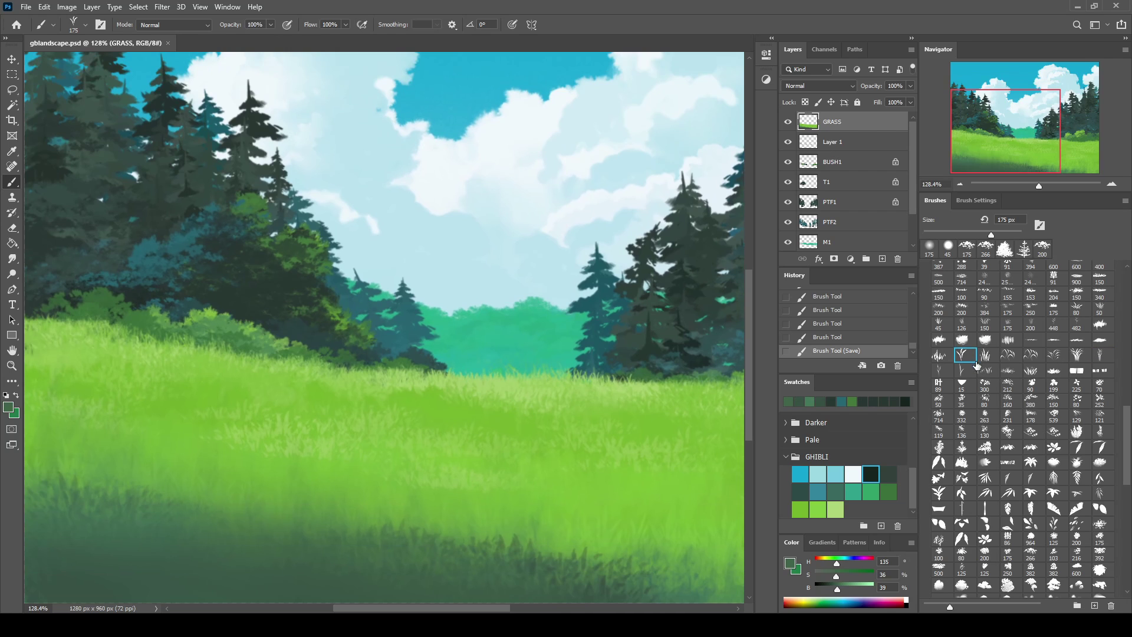
Add a new grass layer and try a first light-green blade stroke at the meadow bottom
key("ctrl+shift+alt+n")
left_click_drag(389, 536, 483, 590)
left_click_drag(420, 444, 454, 282)
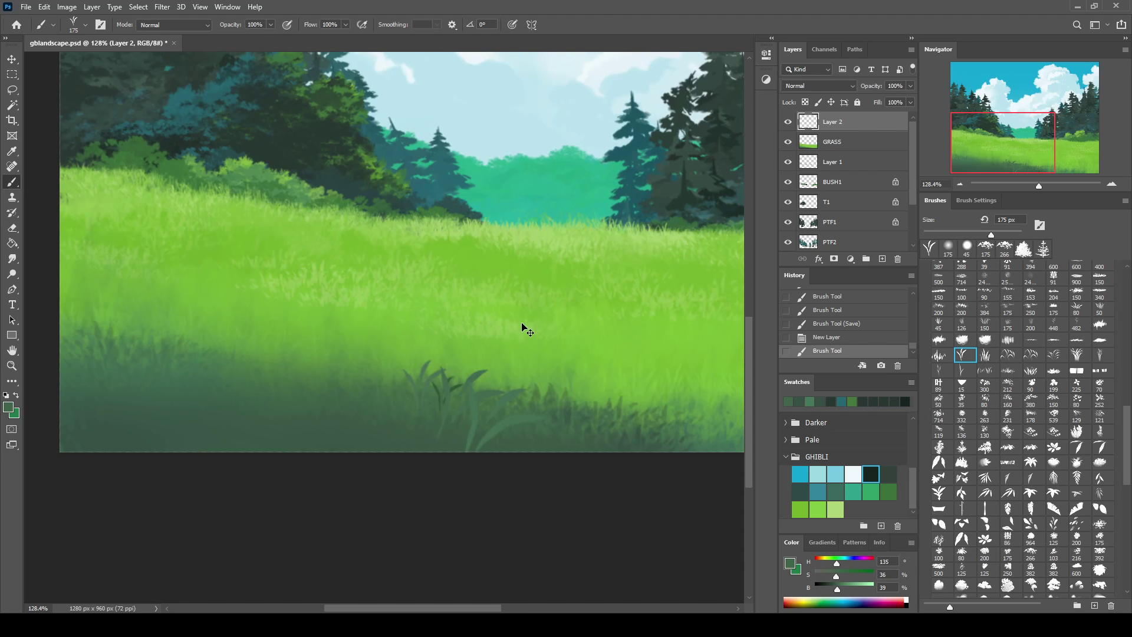
left_click(611, 374, "alt")
left_click_drag(530, 413, 649, 436)
key("ctrl+z")
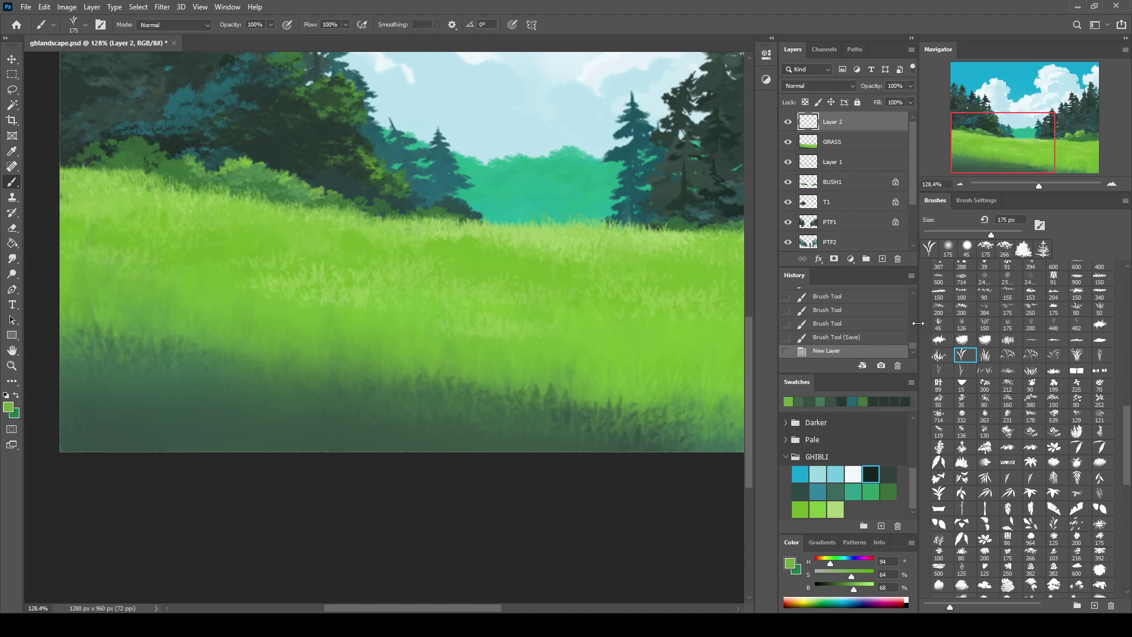
Paint tall light-green grass blades along the bottom of the meadow
left_click_drag(444, 397, 648, 412)
key("ctrl+z")
left_click_drag(436, 395, 283, 377)
mouse_move(136, 330)
left_mouse_down()
mouse_move(442, 404)
mouse_move(634, 412)
left_mouse_up()
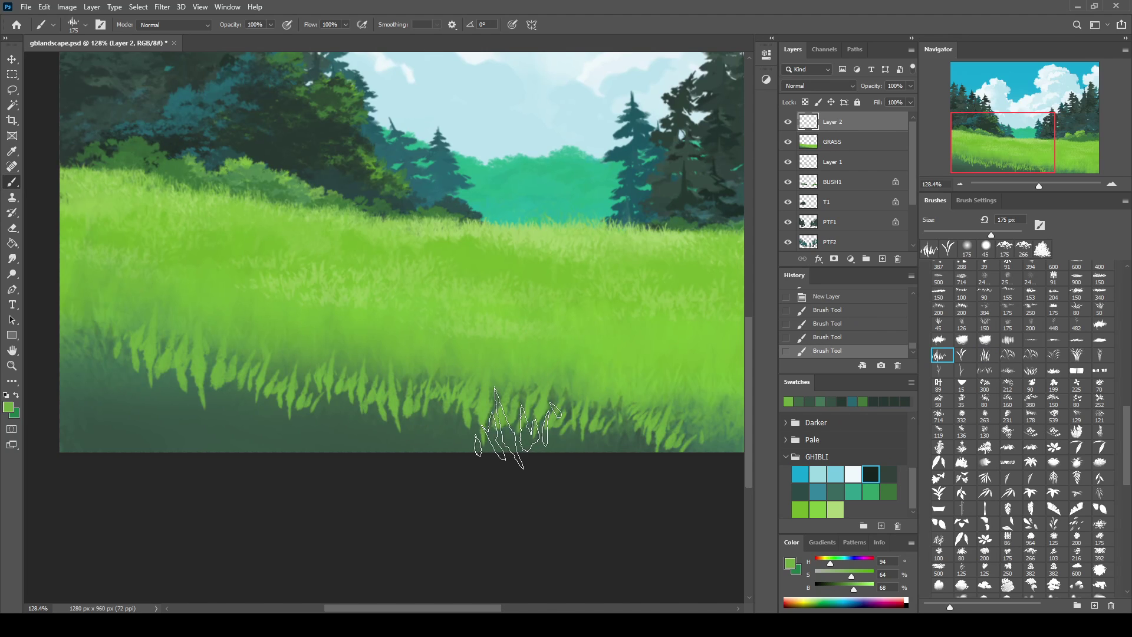
mouse_move(519, 436)
left_mouse_down()
mouse_move(316, 404)
mouse_move(468, 423)
left_mouse_up()
left_click_drag(743, 436, 678, 412)
Sample a dark green from the grass and paint dark blades near the bottom edge
mouse_move(224, 412)
left_mouse_down()
mouse_move(65, 372)
mouse_move(319, 430)
left_mouse_up()
left_click_drag(616, 378, 452, 356)
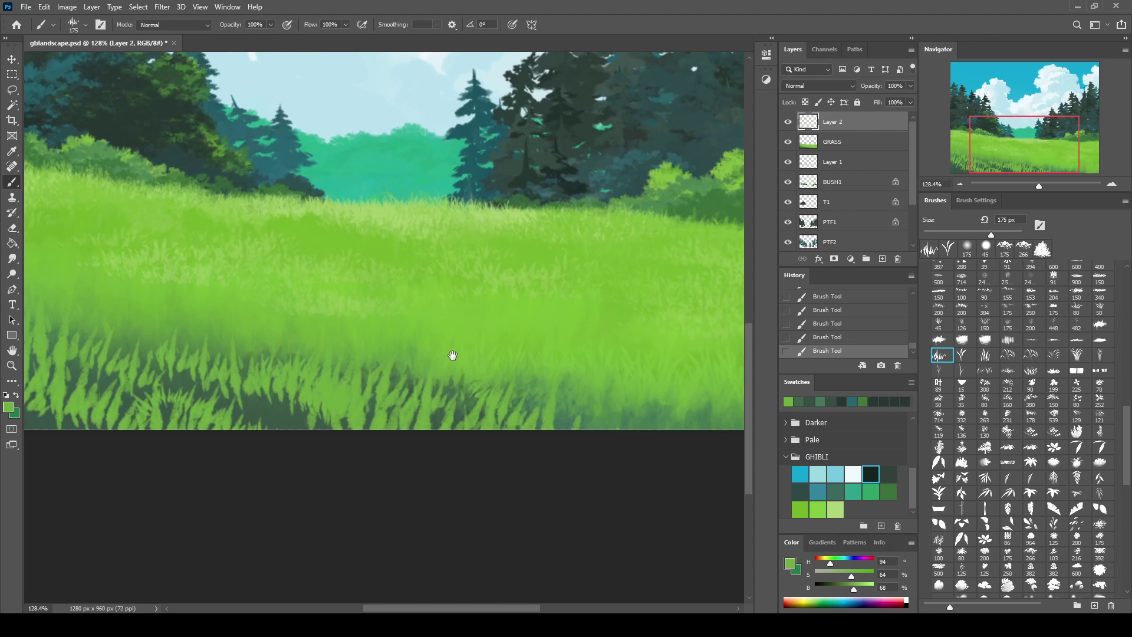
left_click(273, 412, "alt")
left_click_drag(506, 448, 510, 442)
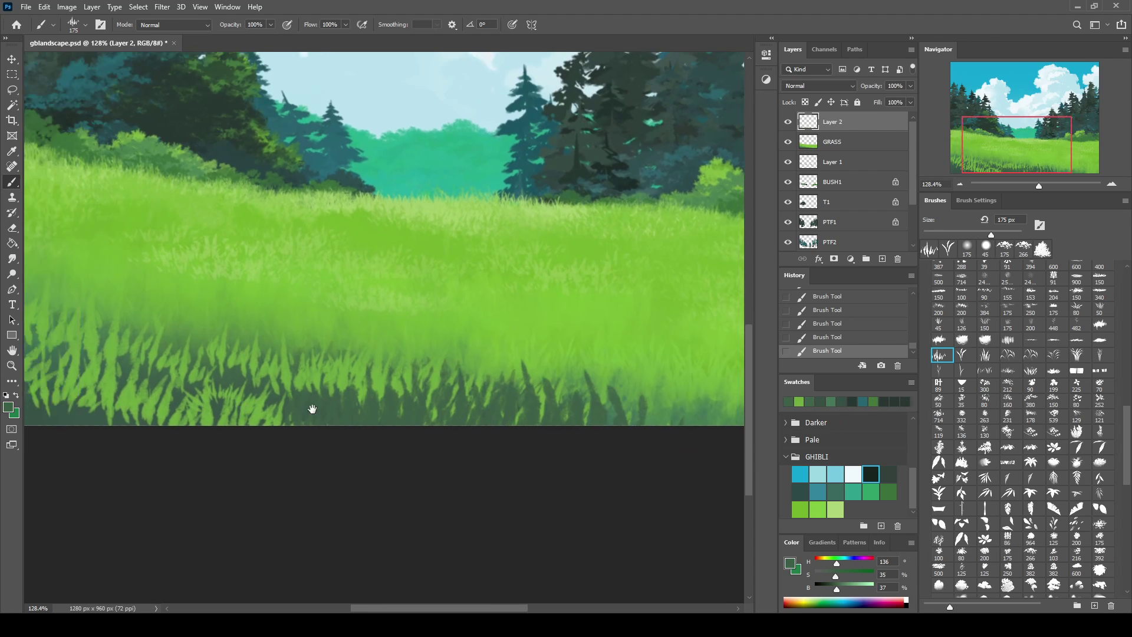
scroll(310, 405, "left", 5)
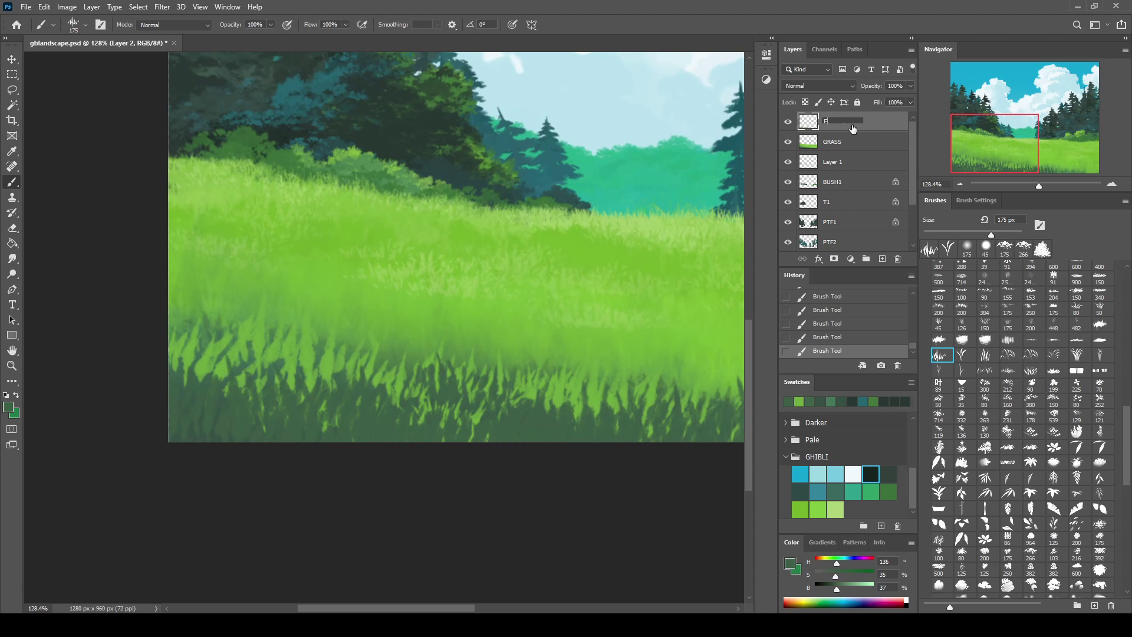
scroll(437, 266, "right", 3)
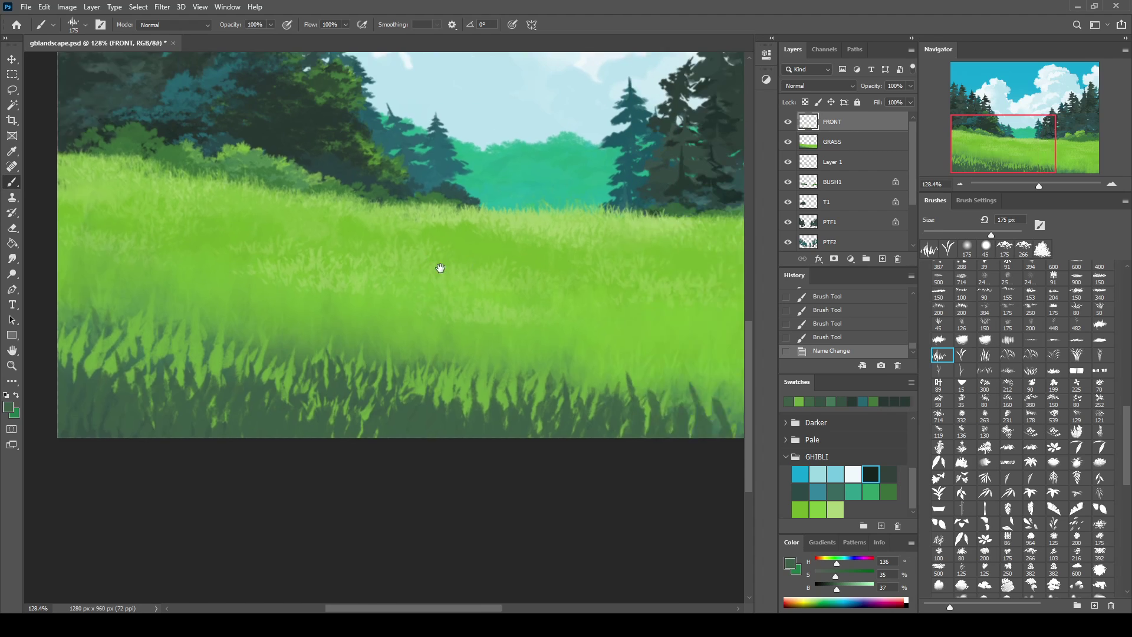
scroll(497, 255, "right", 3)
Paint light-green grass blades in the foreground, including smaller ones with a reduced brush
left_click(541, 213, "alt")
left_click_drag(549, 271, 518, 303)
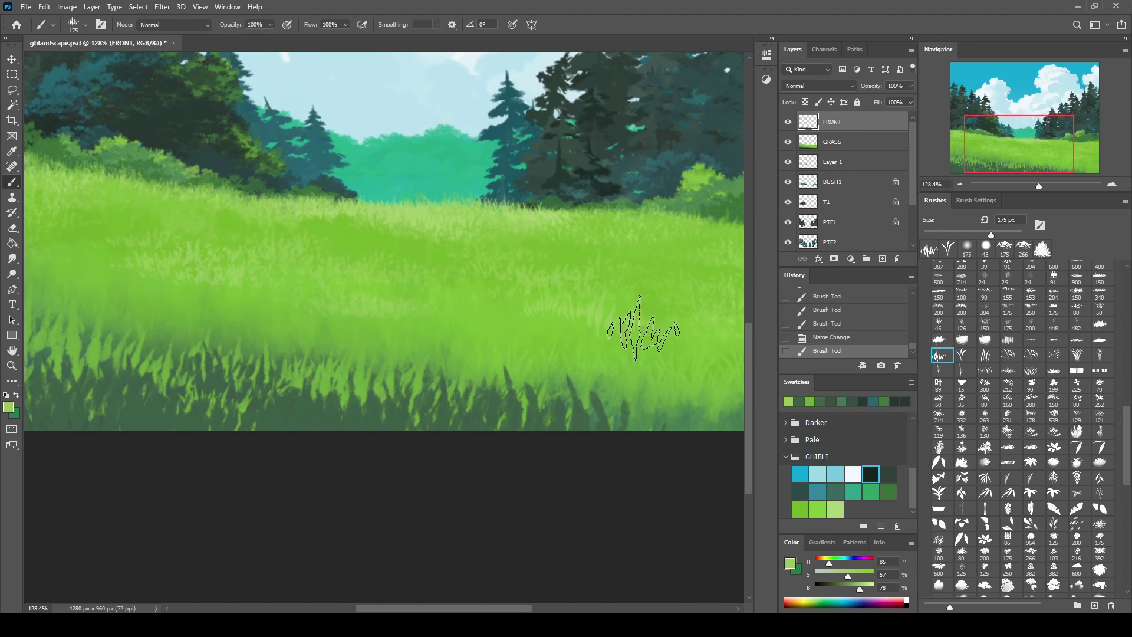
mouse_move(595, 319)
left_mouse_down()
mouse_move(631, 299)
mouse_move(602, 271)
left_mouse_up()
key("bracketleft")
left_click_drag(422, 328, 559, 350)
Erase stray parts of the new grass strokes and add a light tuft at the left
key("e")
mouse_move(679, 328)
left_mouse_down()
mouse_move(670, 316)
mouse_move(678, 322)
left_mouse_up()
key("e")
key("b")
key("e")
key("b")
left_click_drag(109, 260, 151, 247)
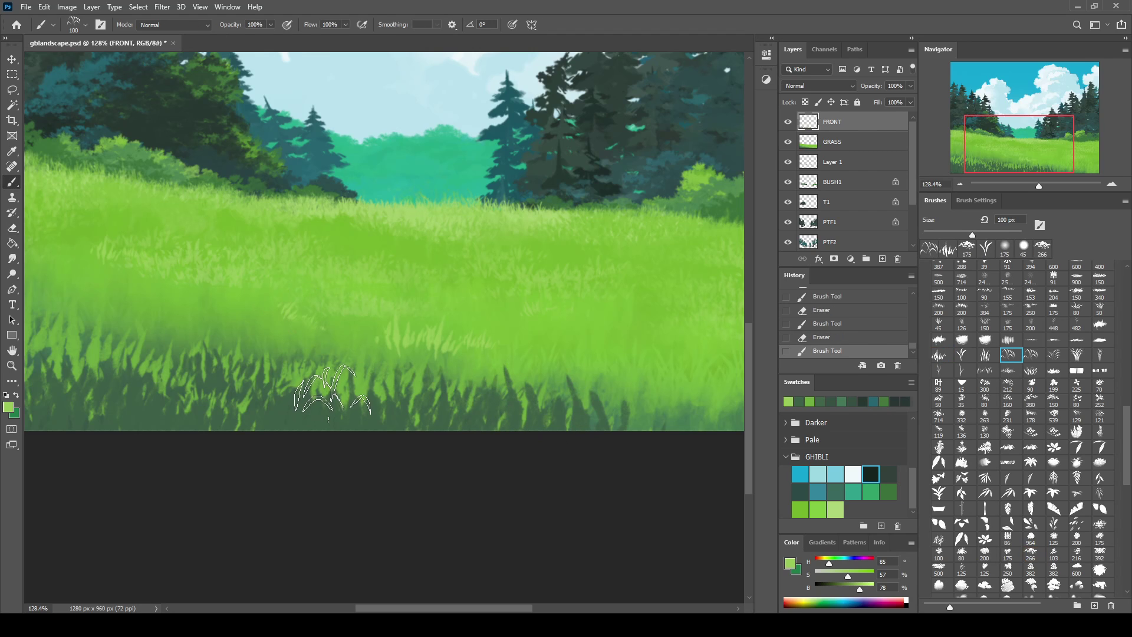
Stamp large grass clumps at the bottom centre and lower right with an enlarged brush
key("bracketright")
key("bracketright")
key("bracketright")
left_click(326, 421)
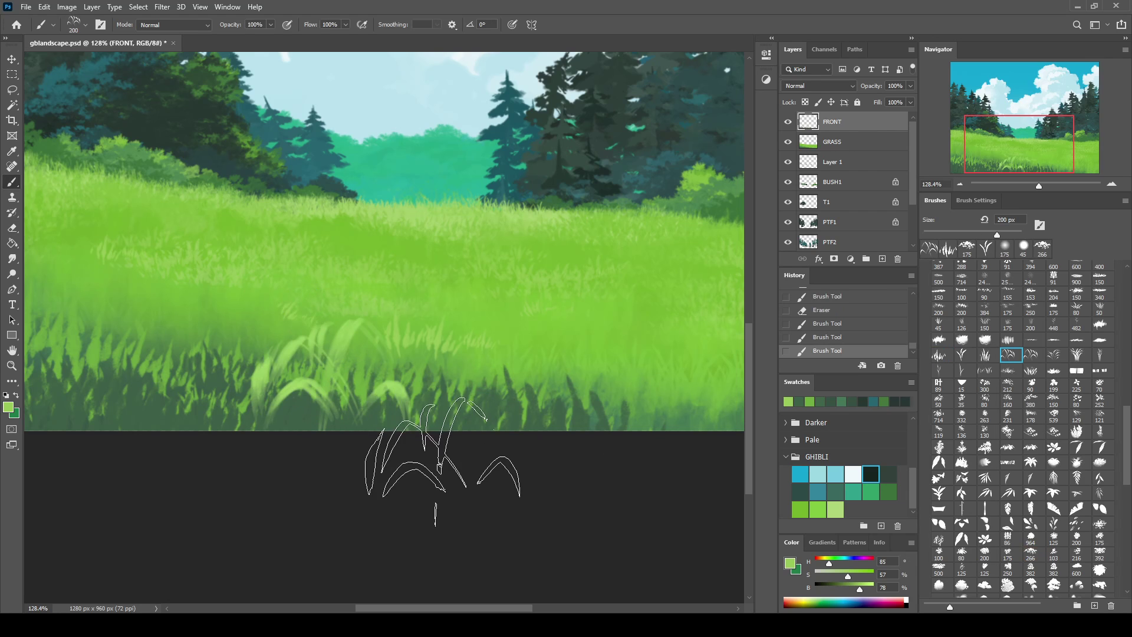
left_click_drag(221, 480, 524, 511)
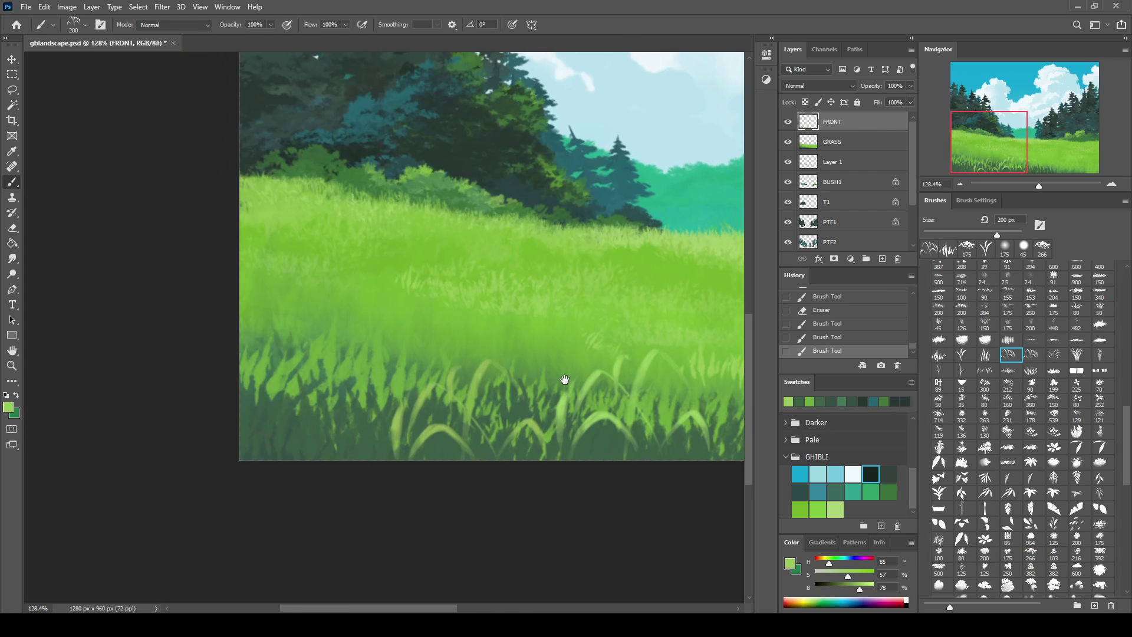
left_click(645, 433)
left_click_drag(414, 346, 354, 337)
Switch to another grass blade shape and paint arching light-green blades along the bottom
left_click(1033, 354)
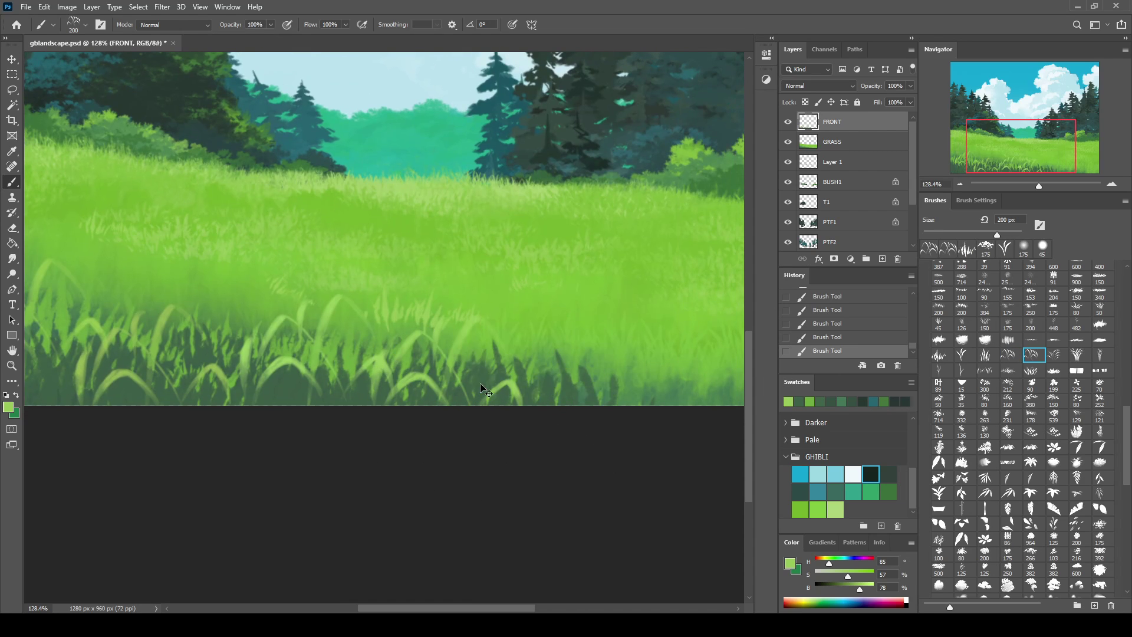
left_click_drag(566, 384, 613, 377)
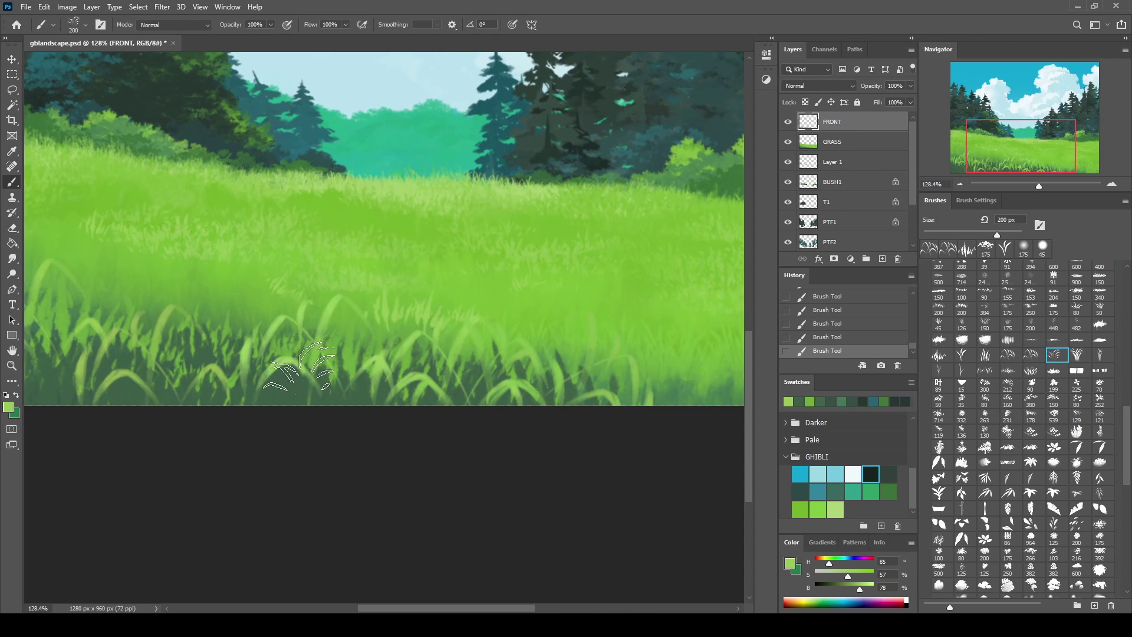
key("bracketright")
key("bracketright")
left_click_drag(195, 366, 442, 363)
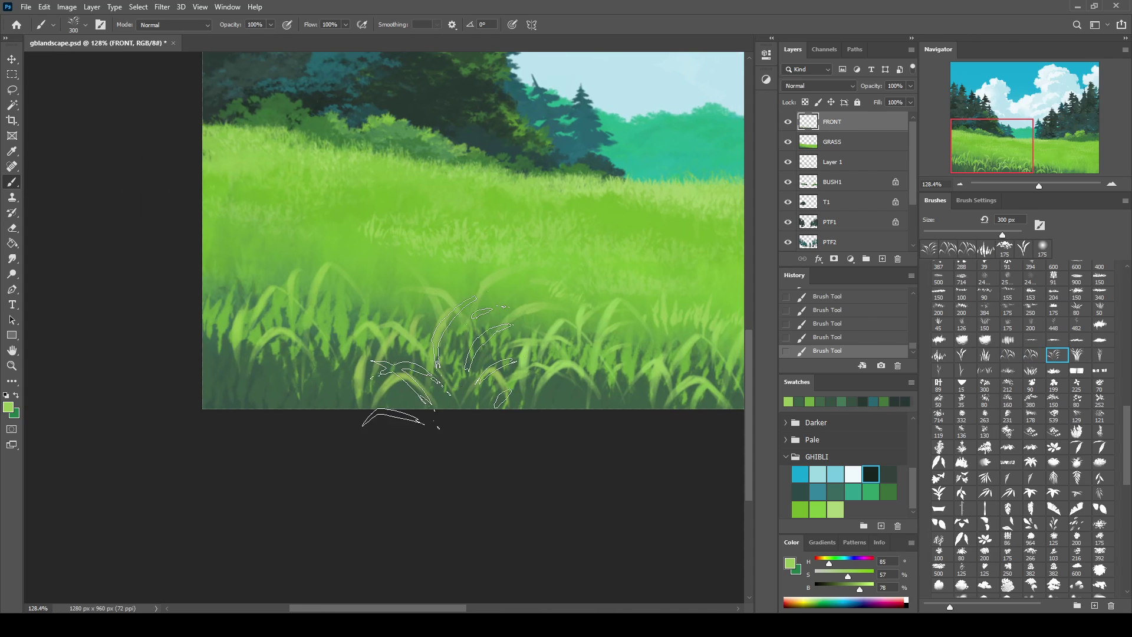
left_click_drag(654, 354, 362, 348)
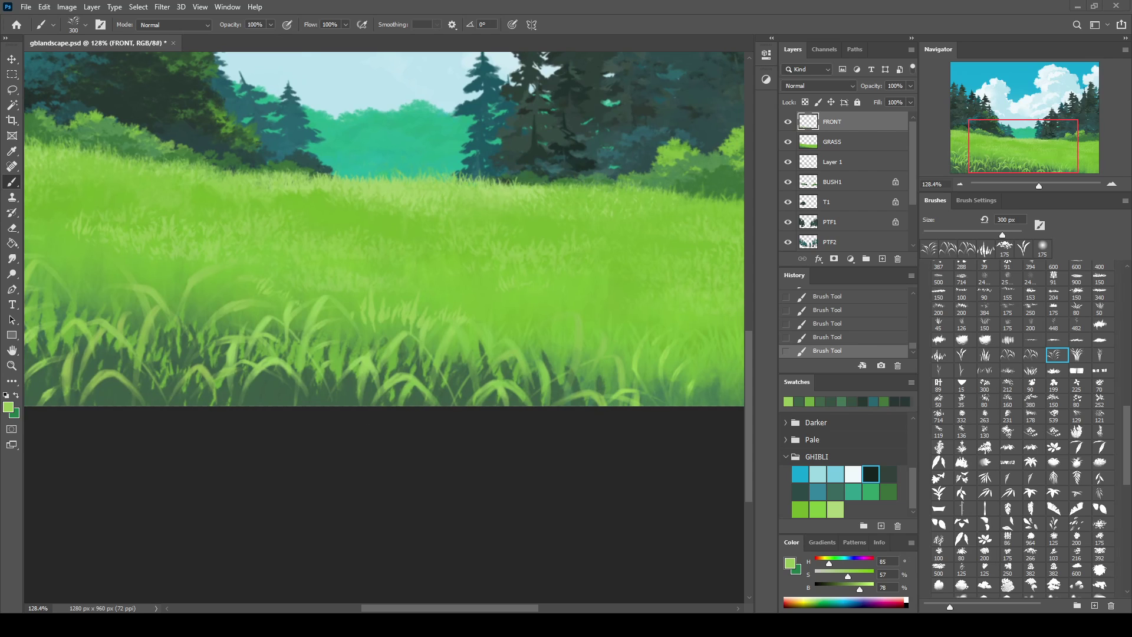
Pick the teal GHIBLI swatch and merge Layer 1 down into GRASS
left_click(867, 495)
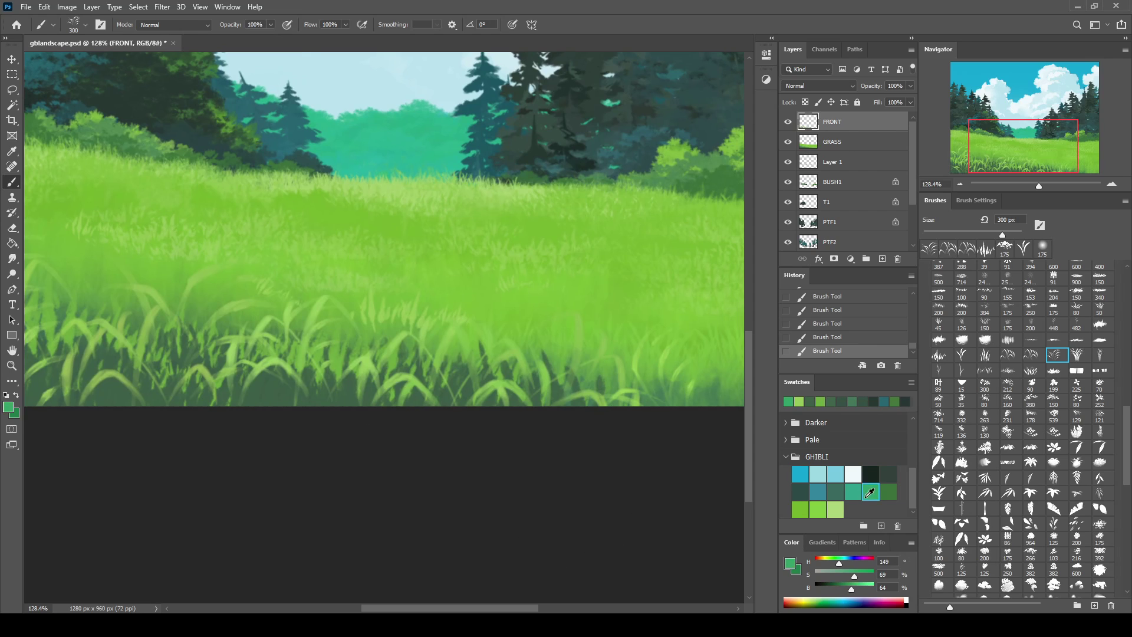
left_click(863, 147)
left_click(788, 161)
left_click(853, 142)
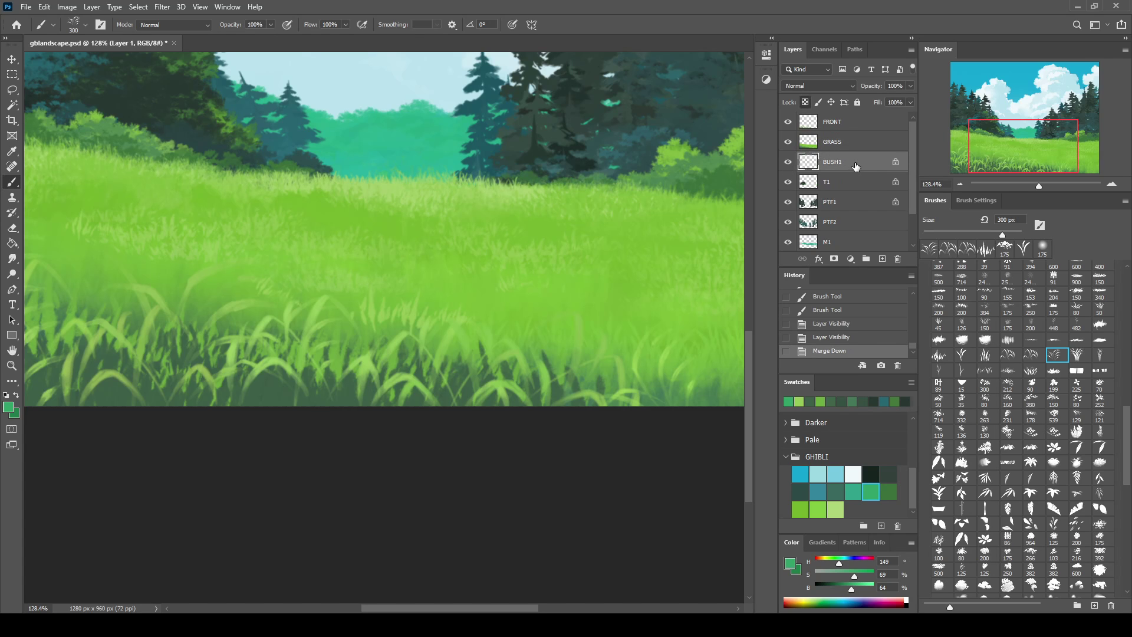
key("ctrl+e")
Stamp teal grass clumps at the bottom edge with a different grass brush
left_click_drag(387, 276, 502, 234)
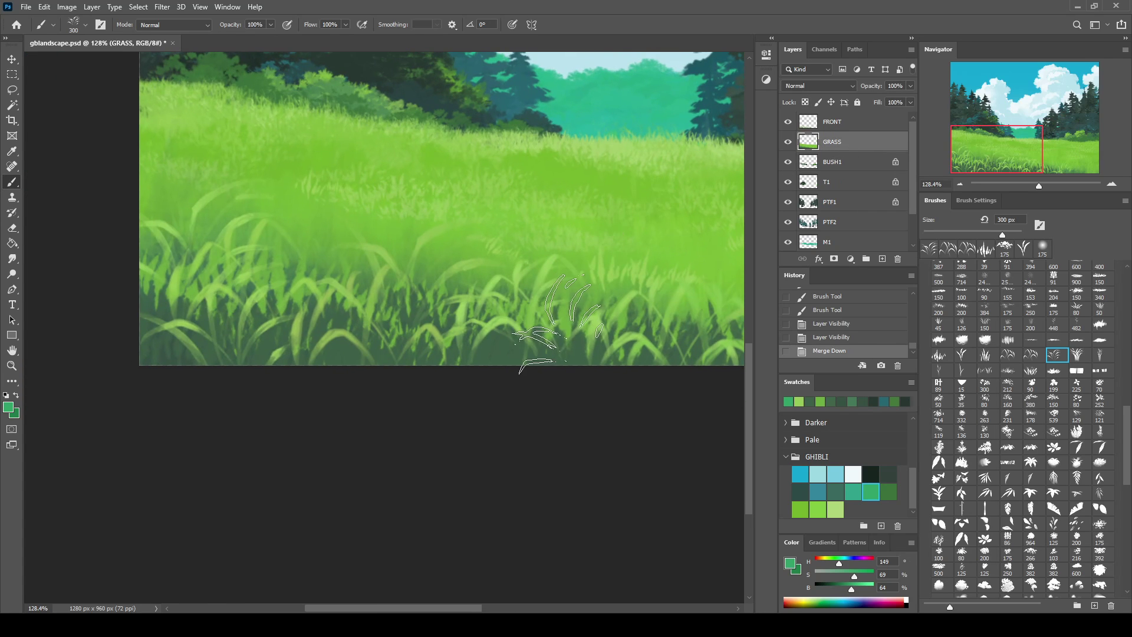
left_click(619, 435)
left_click(1032, 372)
left_click(581, 407)
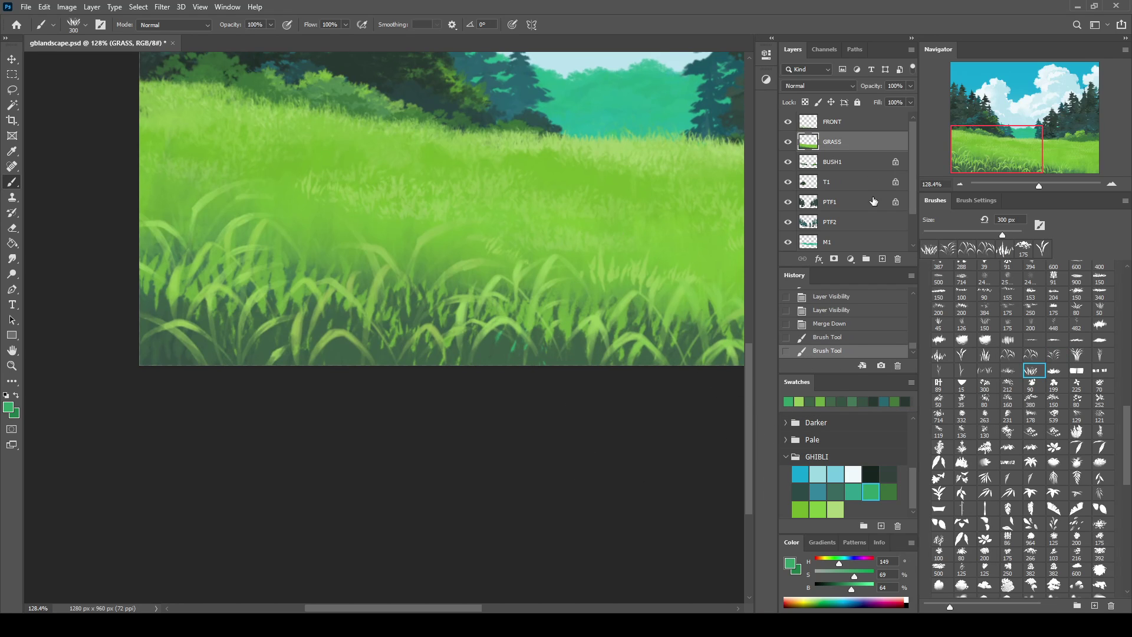
Stamp teal grass on a new layer, move that layer above FRONT, then clear it
left_click(882, 259)
left_click(454, 330)
left_click(548, 247)
mouse_move(547, 300)
left_mouse_down()
mouse_move(482, 290)
mouse_move(347, 327)
left_mouse_up()
left_click(481, 303)
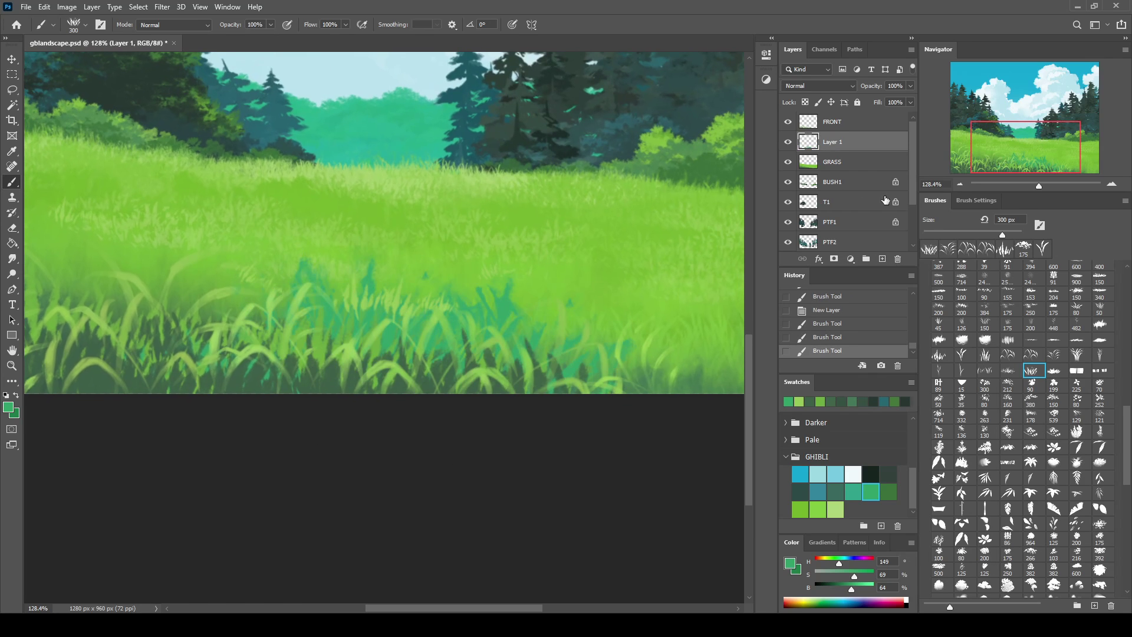
left_click_drag(857, 144, 860, 116)
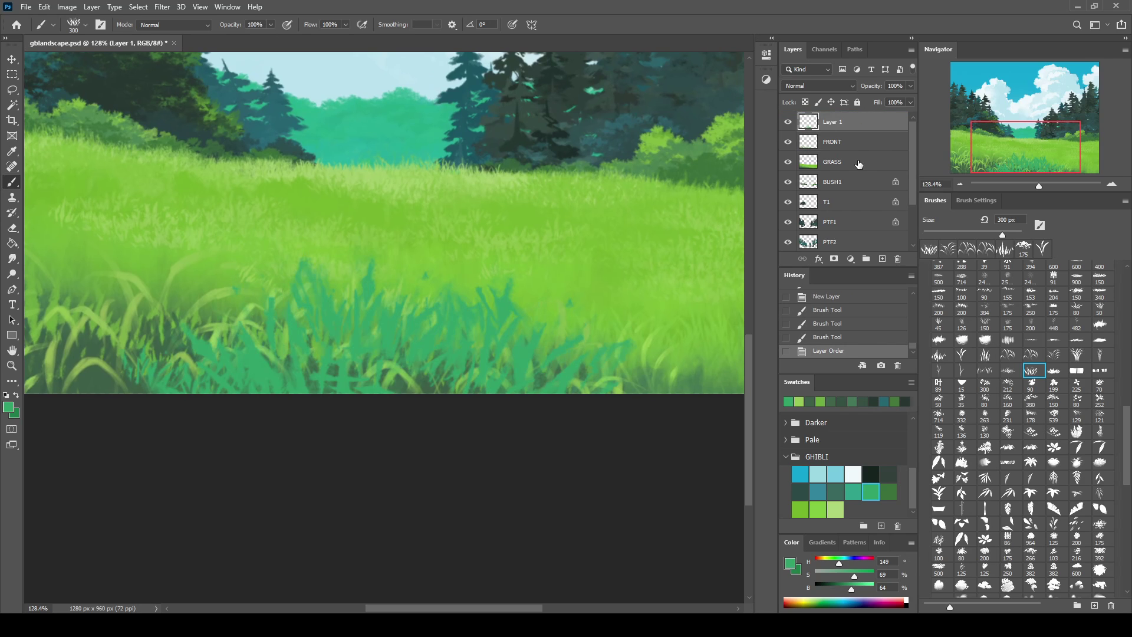
key("Delete")
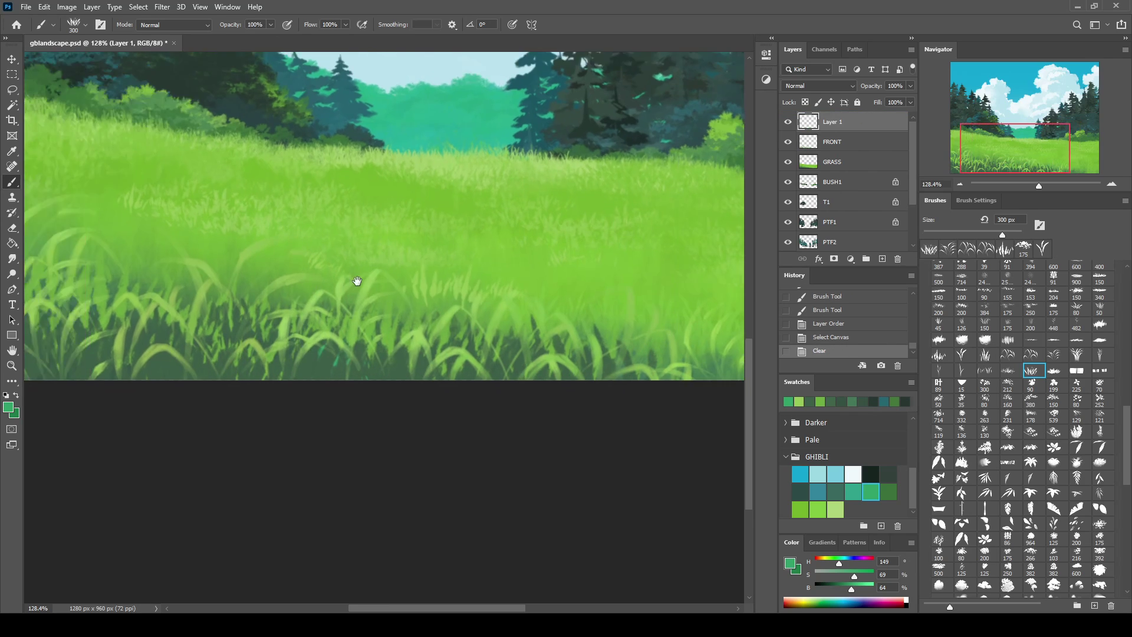
Stamp teal grass tufts along the meadow's bottom edge on the new layer
scroll(422, 395, "left", 5)
left_click(422, 395)
left_click(472, 383)
left_click(519, 389)
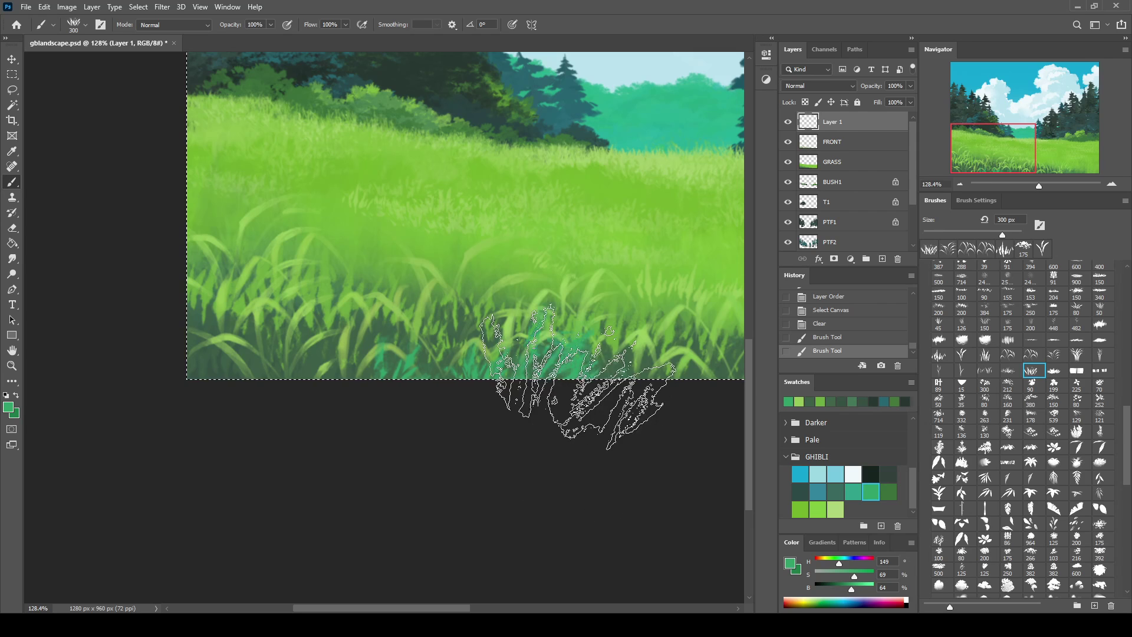
scroll(634, 451, "right", 5)
left_click(579, 440)
left_click(392, 425)
scroll(389, 436, "down", 1)
scroll(389, 437, "left", 5)
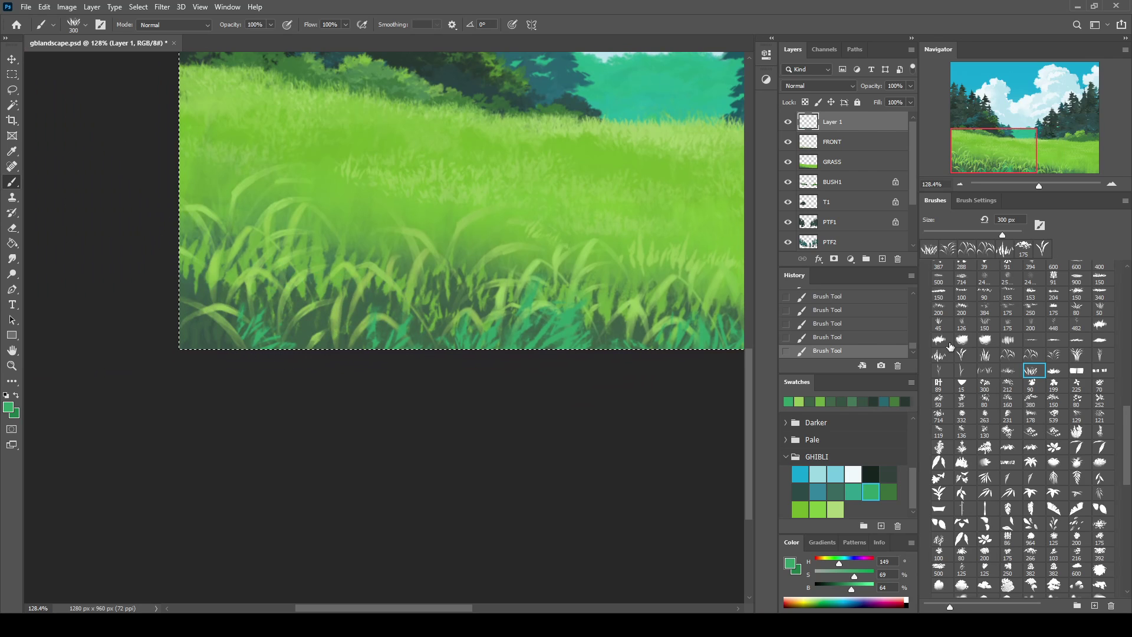
Paint a thicker teal band along the meadow's bottom edge with a soft round brush
left_click_drag(1125, 407, 1127, 273)
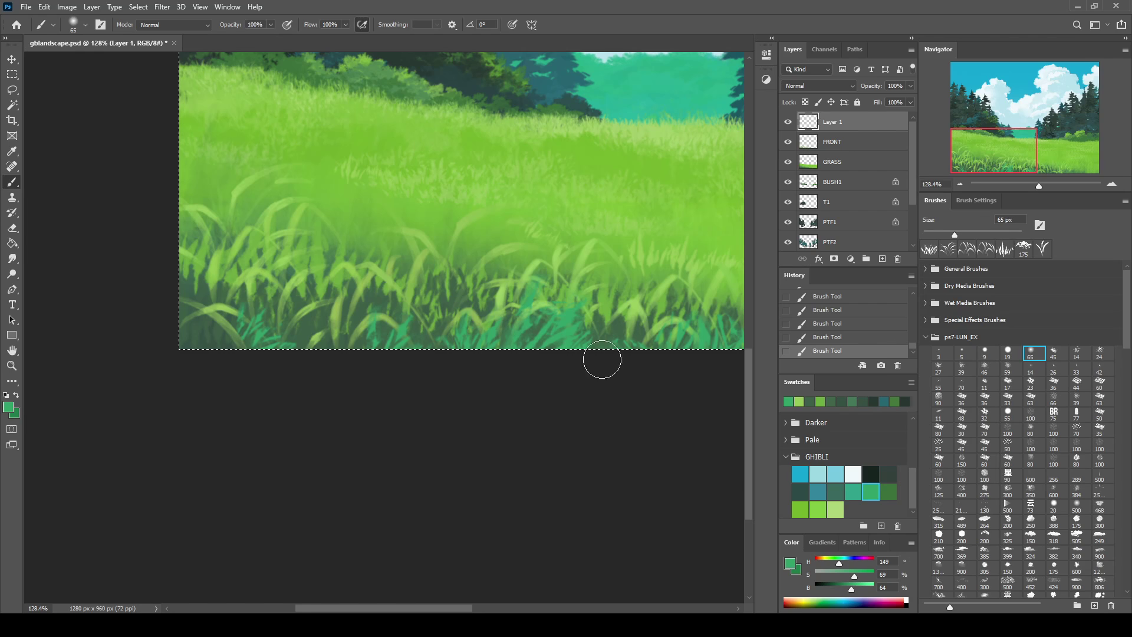
left_click_drag(457, 352, 418, 350)
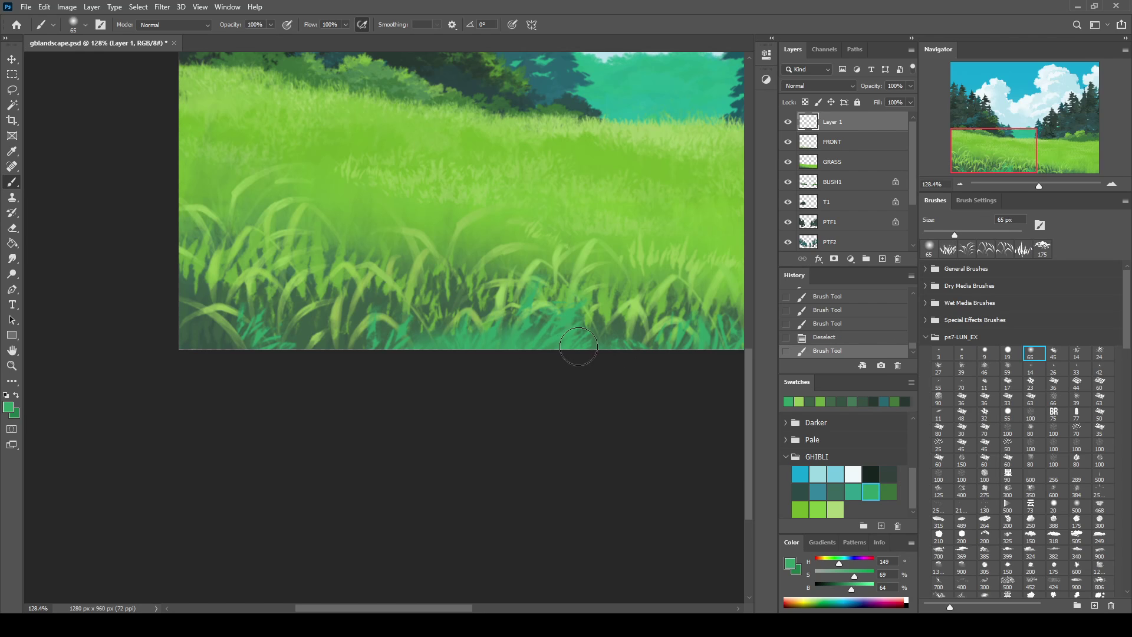
mouse_move(637, 366)
left_mouse_down()
mouse_move(222, 336)
mouse_move(643, 371)
mouse_move(425, 392)
left_mouse_up()
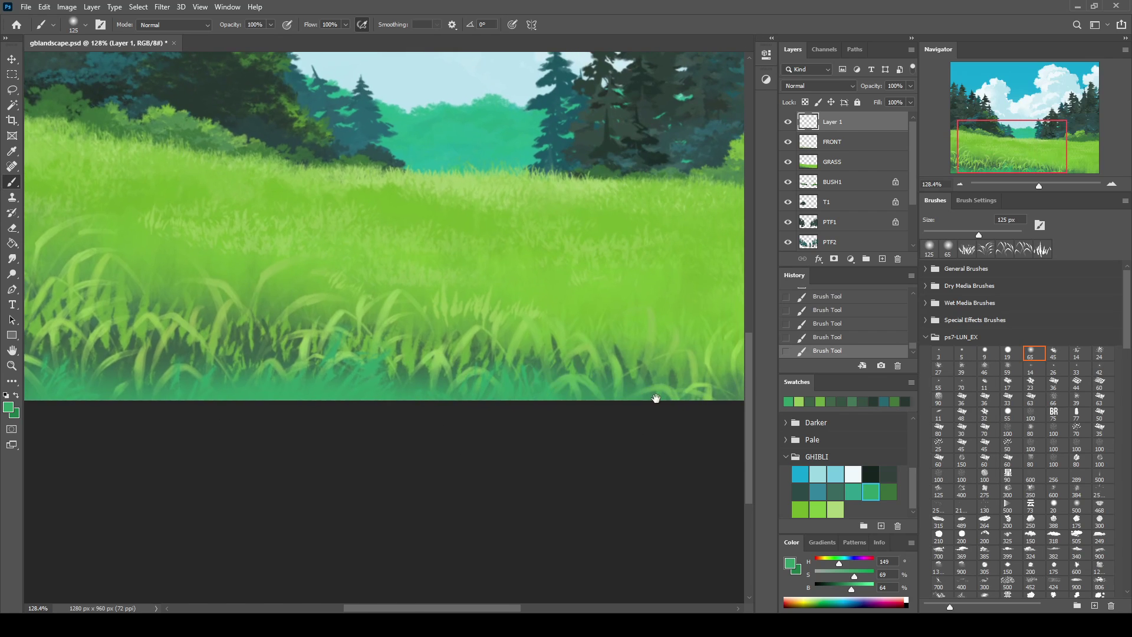
left_click_drag(654, 397, 354, 392)
left_click_drag(186, 468, 655, 447)
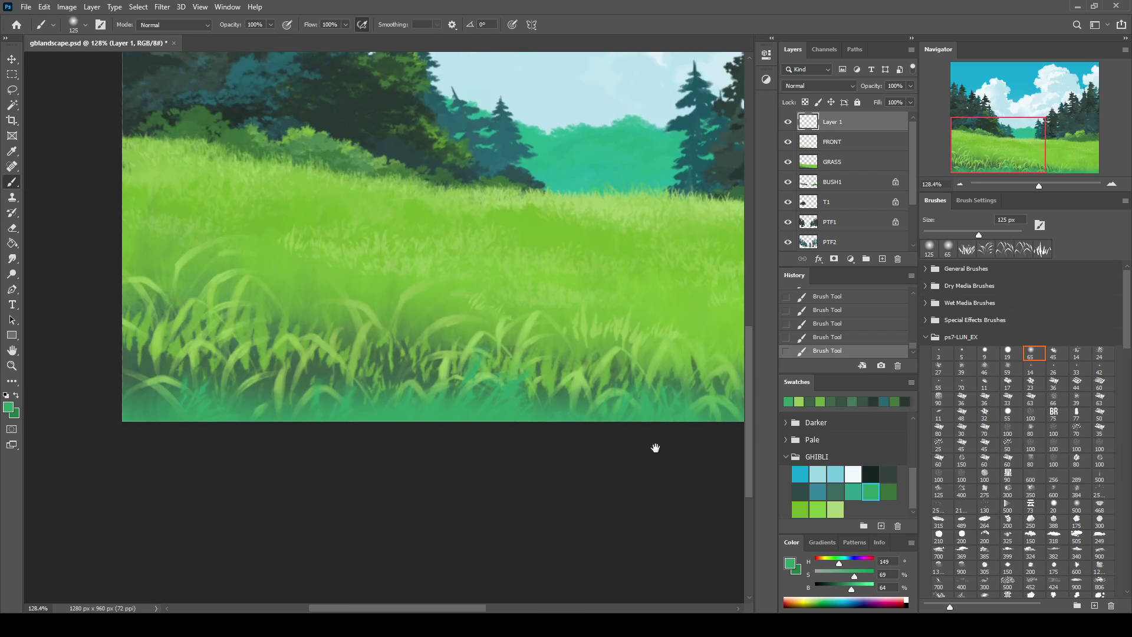
left_click_drag(302, 393, 359, 417)
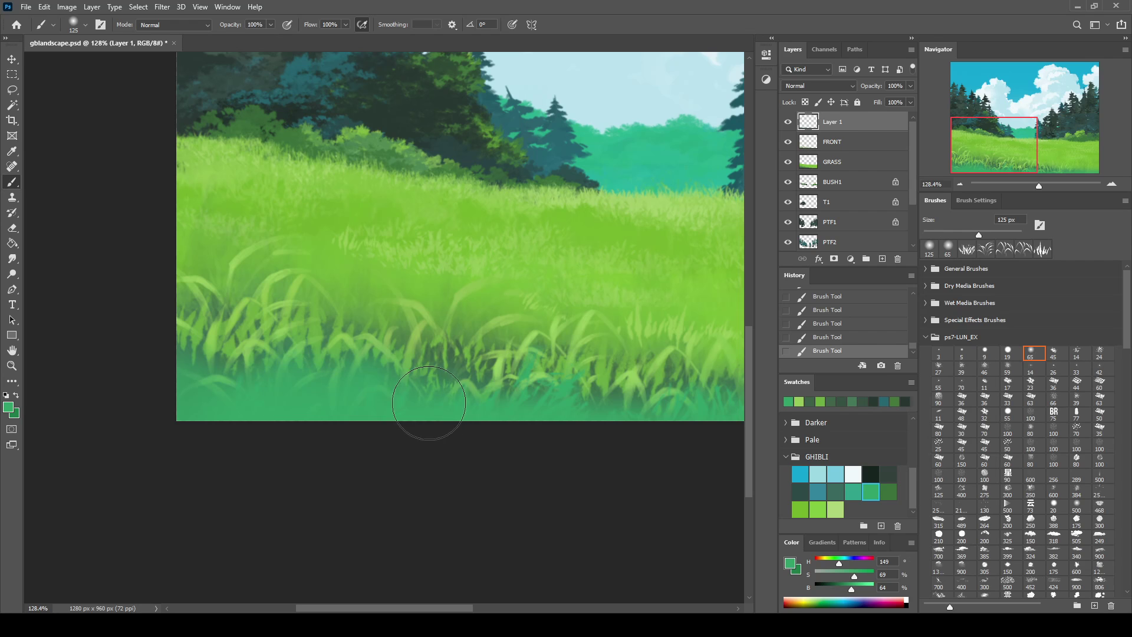
Choose a grass blade preset from the Brushes panel
left_click_drag(1127, 345, 1128, 531)
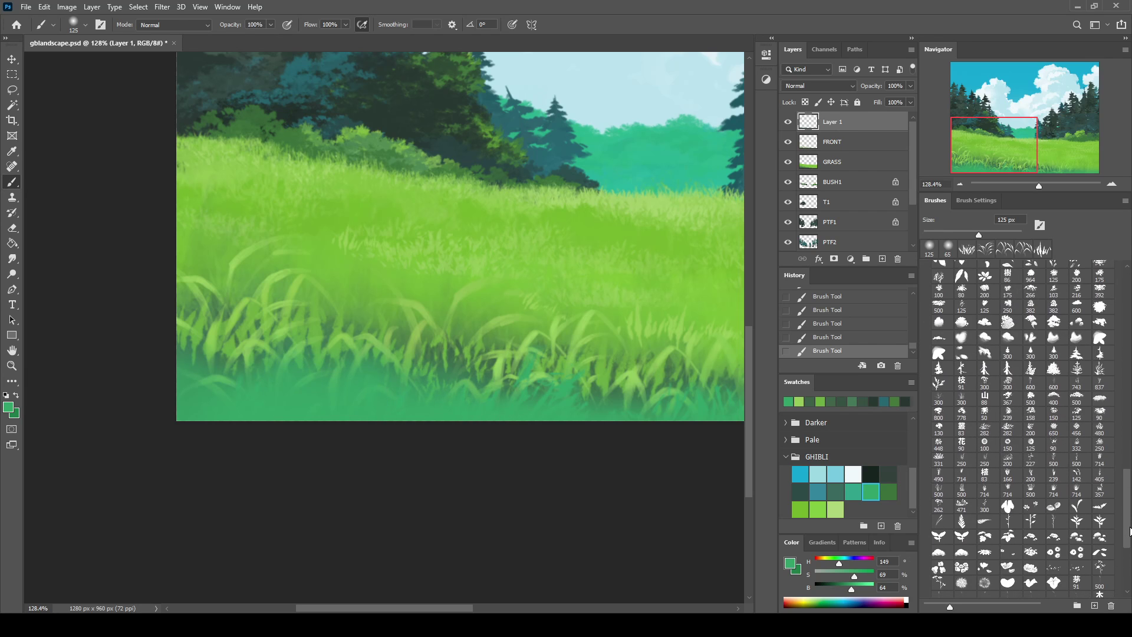
scroll(1055, 311, "up", 2)
scroll(1055, 310, "up", 2)
left_click(1031, 252)
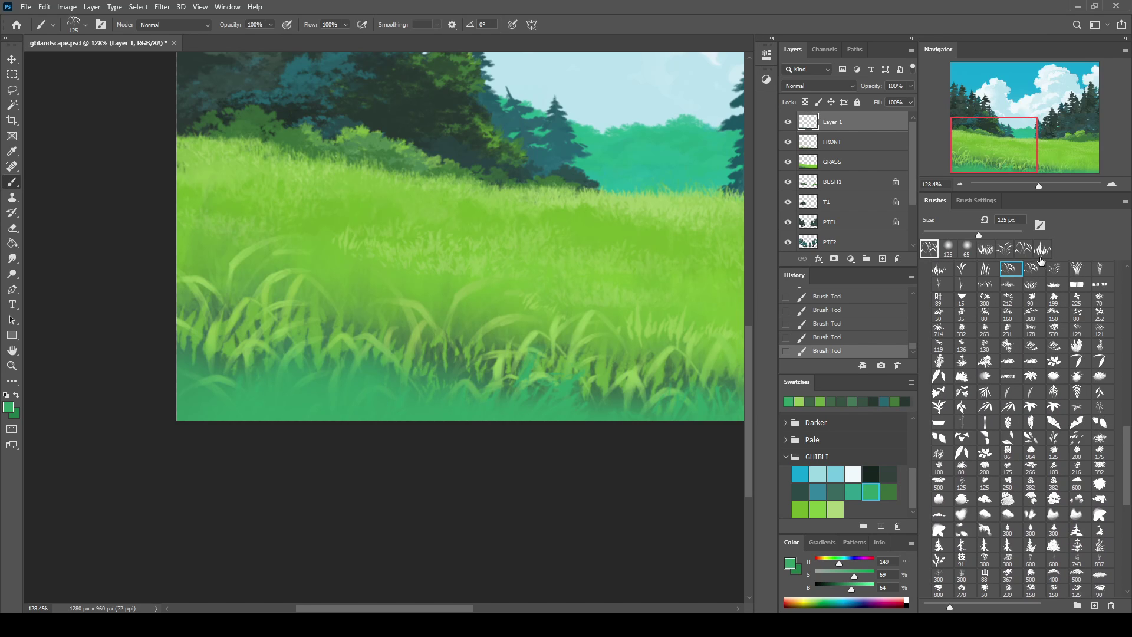
Merge the teal grass into FRONT and paint large dark grass blades on a new layer
key("ctrl+e")
left_click(882, 259)
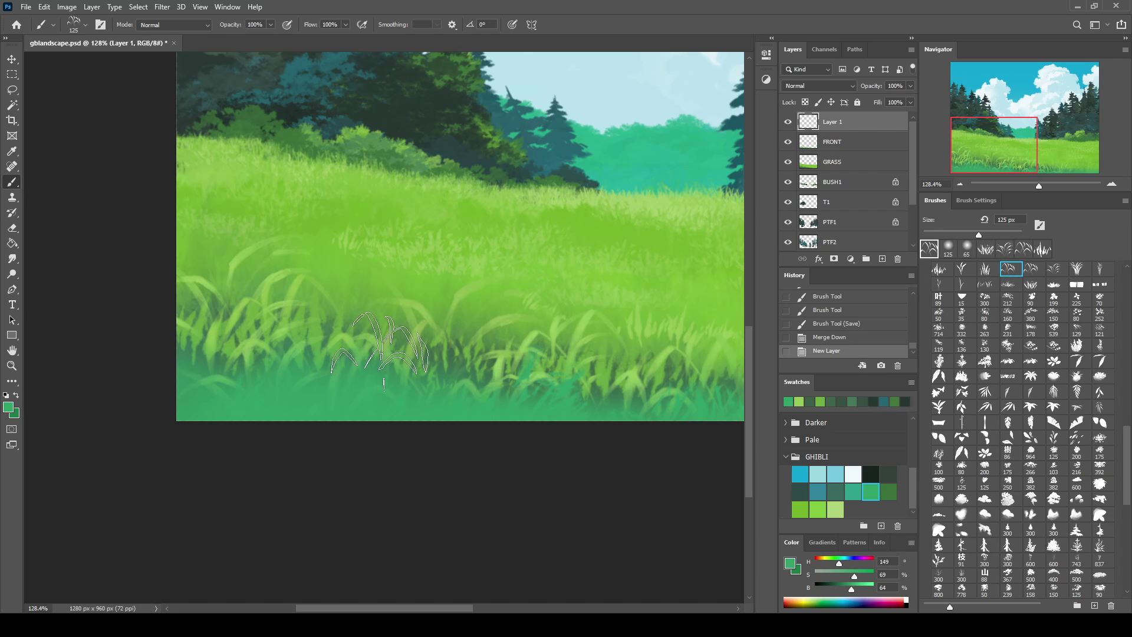
key("bracketright")
key("bracketright")
mouse_move(448, 407)
left_mouse_down()
mouse_move(318, 412)
mouse_move(466, 425)
left_mouse_up()
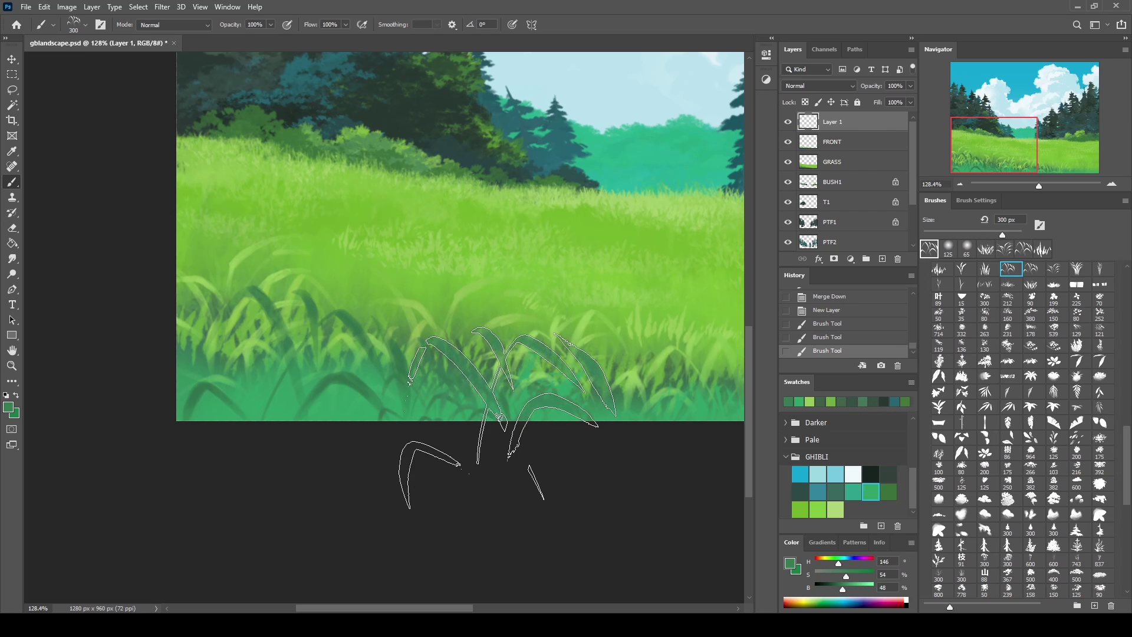
key("bracketright")
key("bracketright")
key("bracketright")
mouse_move(235, 425)
left_mouse_down()
mouse_move(413, 406)
mouse_move(283, 430)
left_mouse_up()
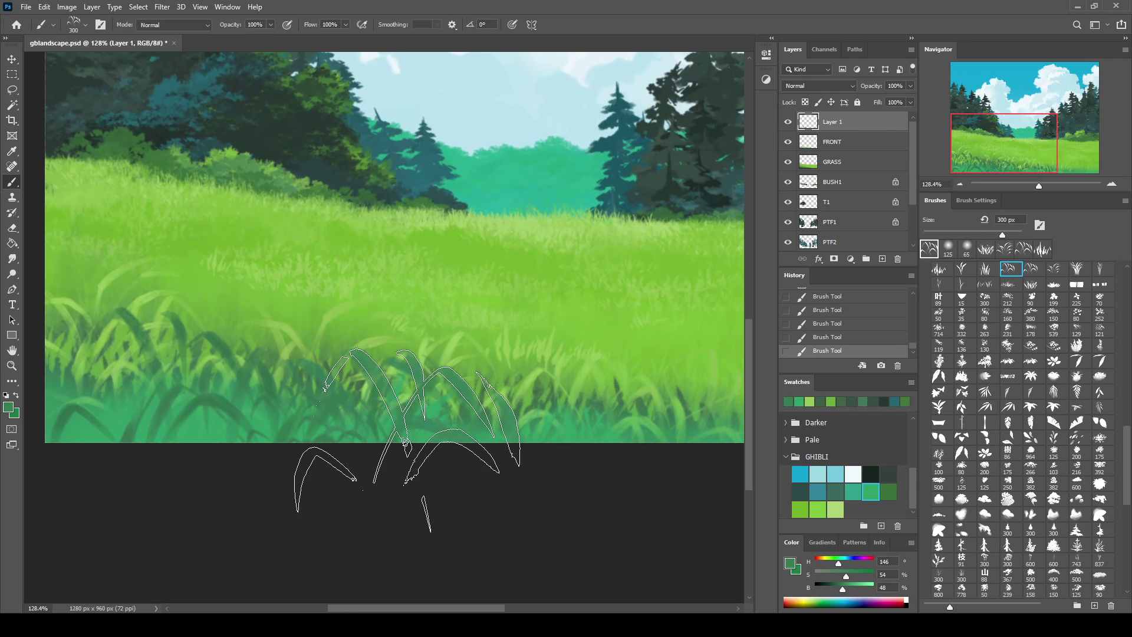
Stamp bushier dark and sampled light-green grass blades at the lower left
mouse_move(439, 239)
left_mouse_down()
mouse_move(440, 492)
mouse_move(576, 283)
mouse_move(558, 283)
left_mouse_up()
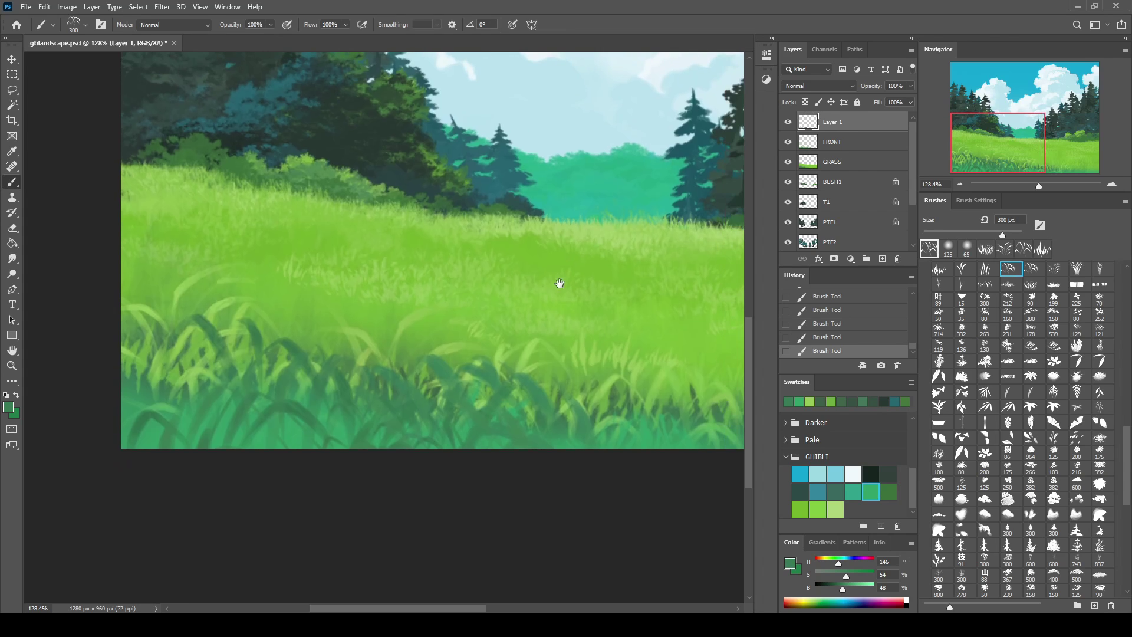
left_click(1032, 286)
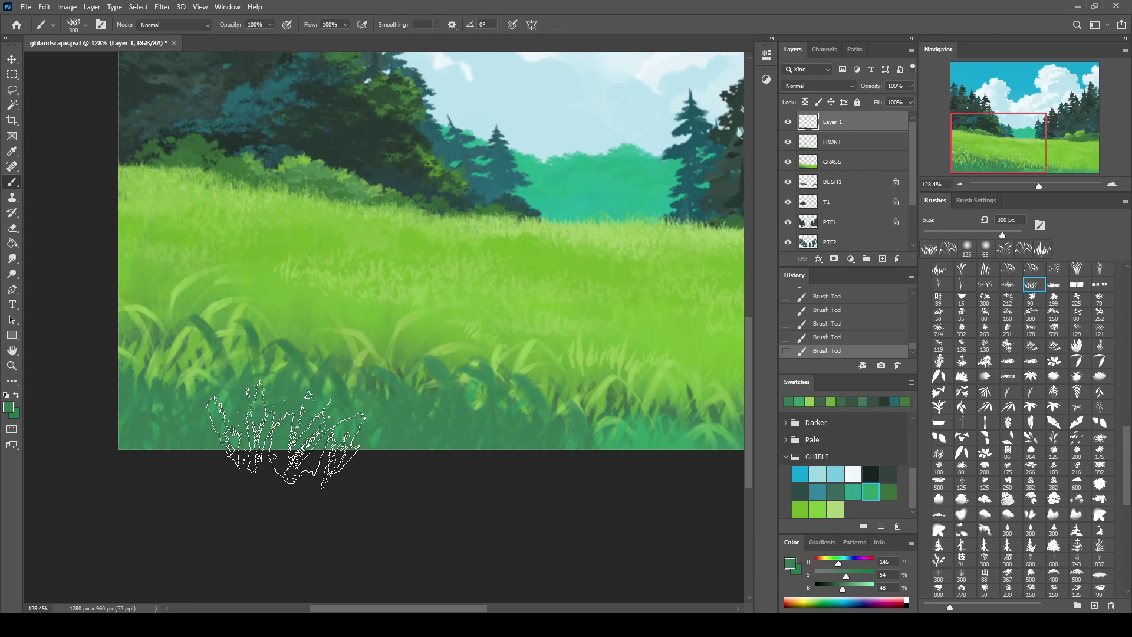
left_click(208, 338)
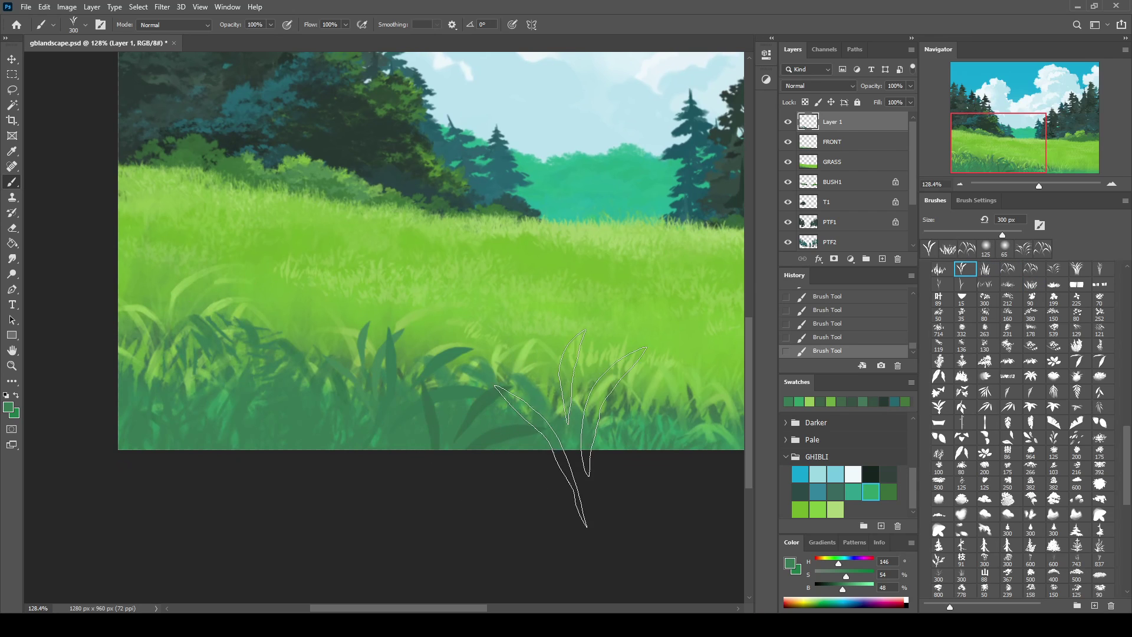
left_click(598, 395, "alt")
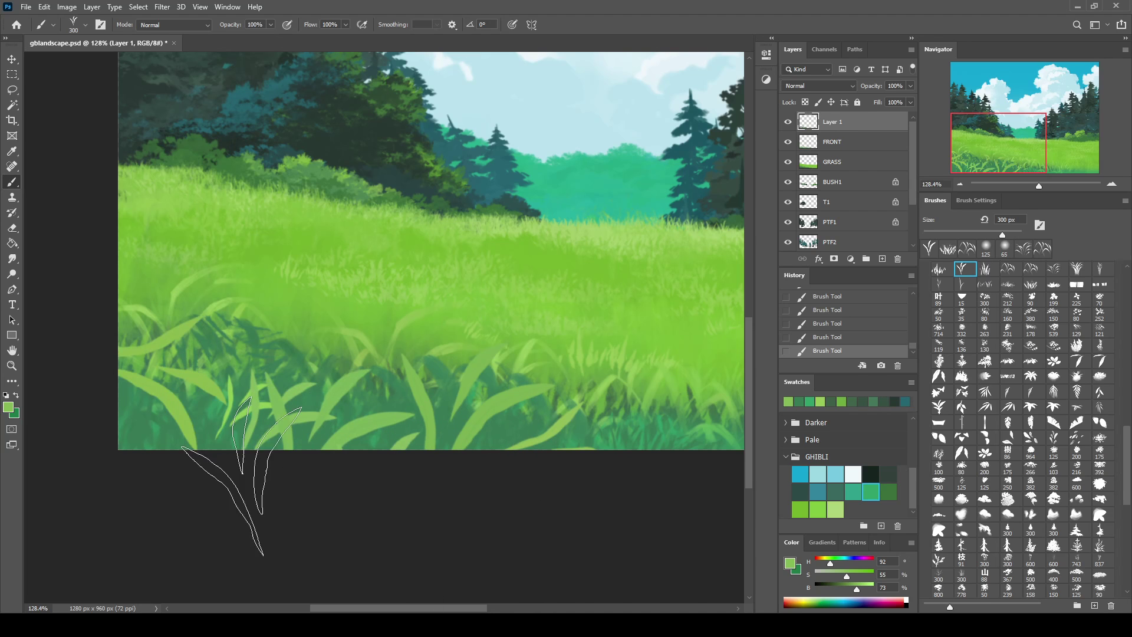
left_click(189, 412)
mouse_move(245, 422)
left_mouse_down()
mouse_move(541, 428)
mouse_move(483, 394)
left_mouse_up()
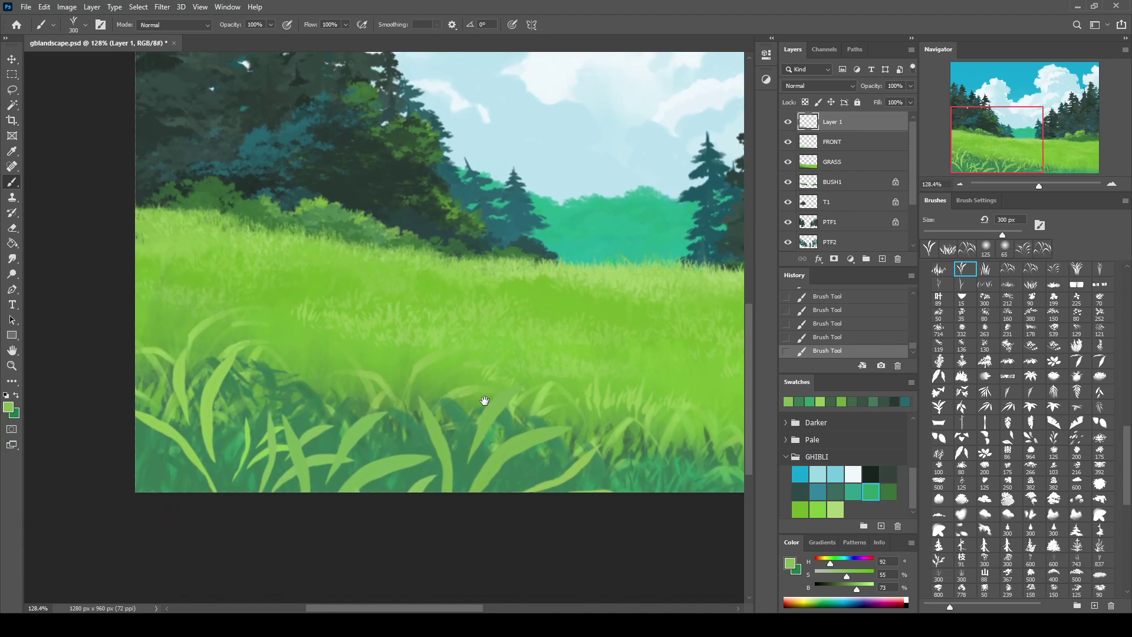
Merge the new blades into FRONT and shift the foreground grass lower
key("ctrl+e")
key("v")
mouse_move(616, 354)
left_mouse_down()
mouse_move(612, 410)
mouse_move(642, 382)
left_mouse_up()
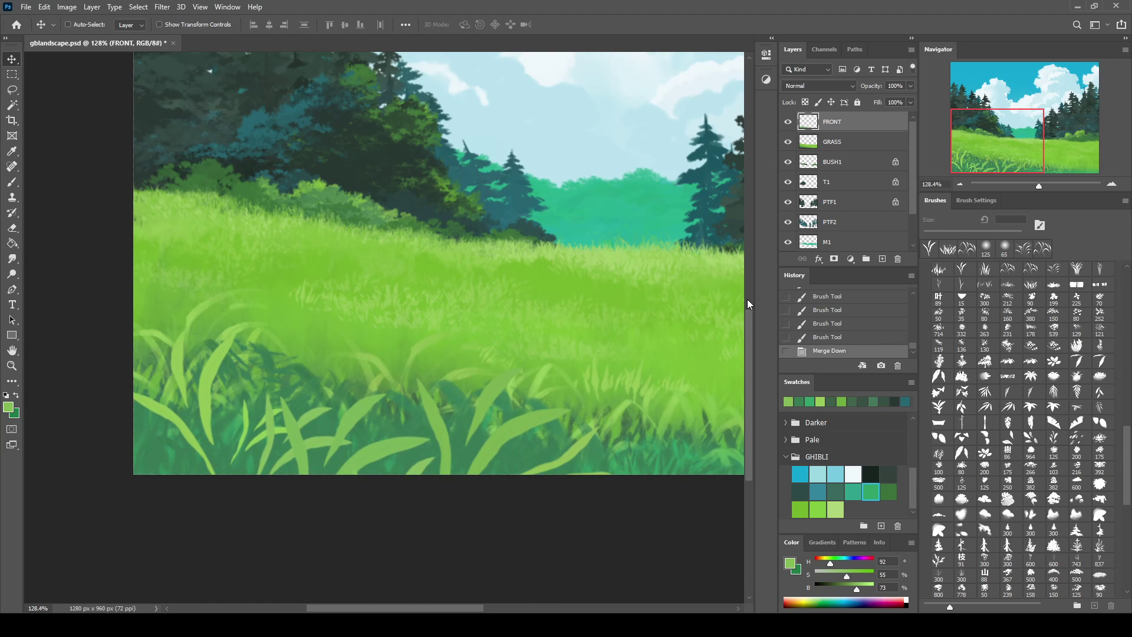
Undo lowering the foreground grass and stamp grass clumps along the bottom edge
left_click_drag(641, 382, 661, 458)
key("ctrl+z")
mouse_move(693, 347)
left_mouse_down()
mouse_move(478, 307)
mouse_move(632, 326)
left_mouse_up()
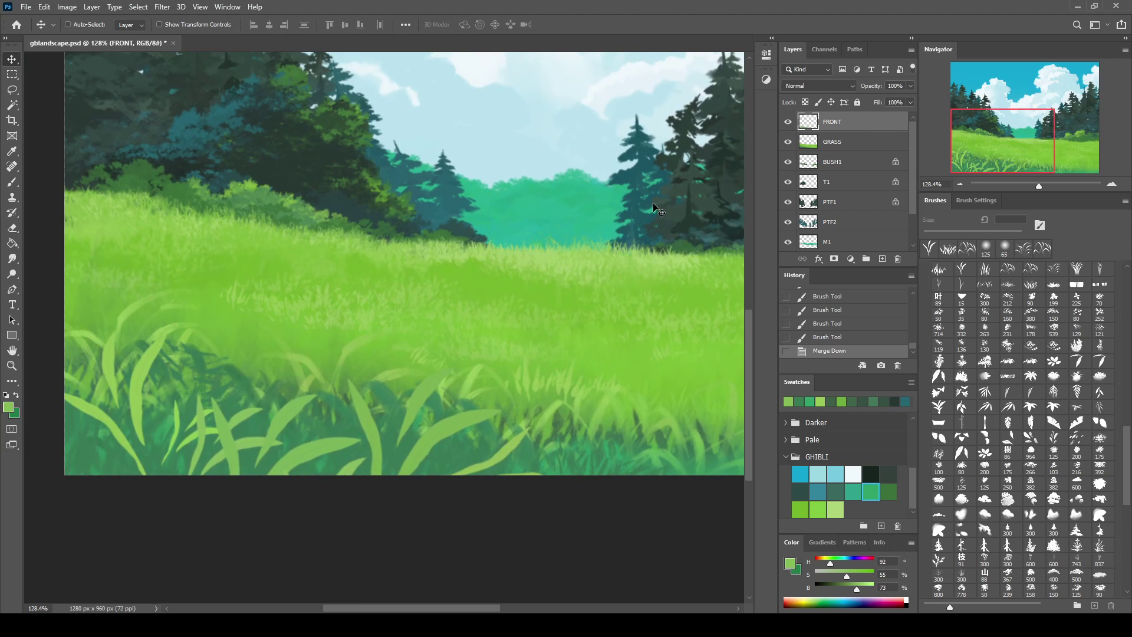
left_click(1030, 268)
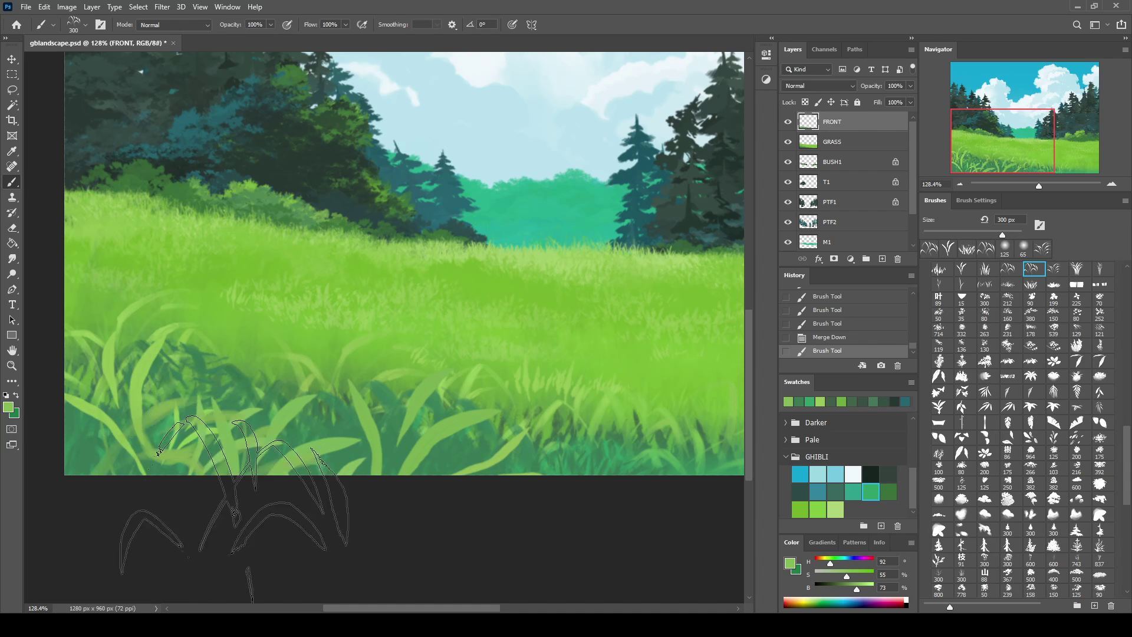
left_click(165, 468)
left_click(430, 454)
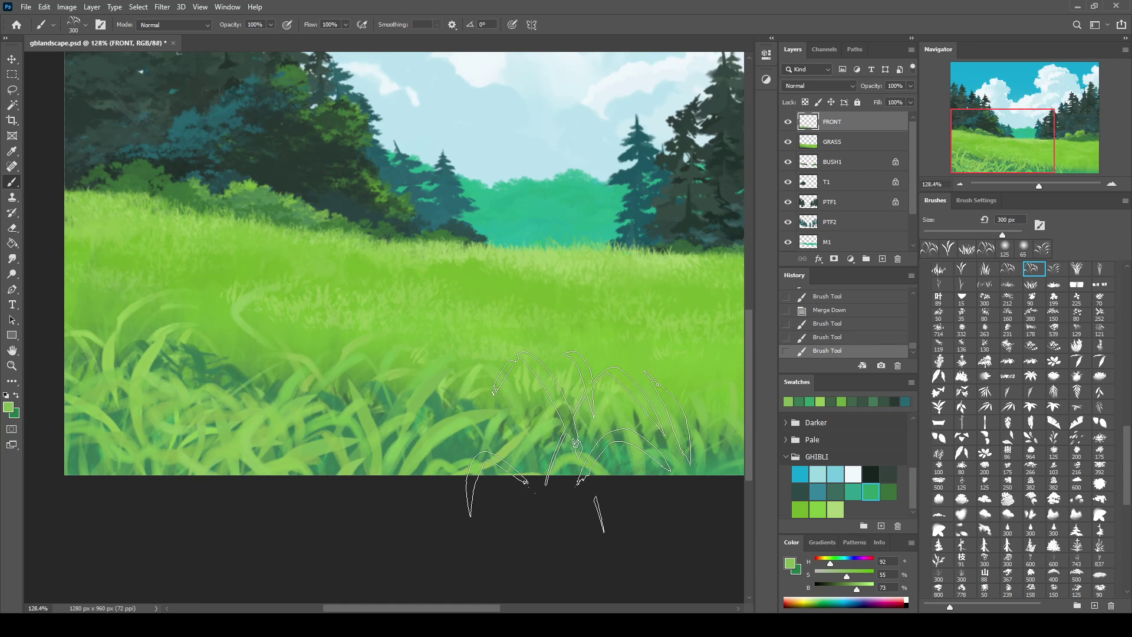
left_click(254, 377)
left_click(619, 406)
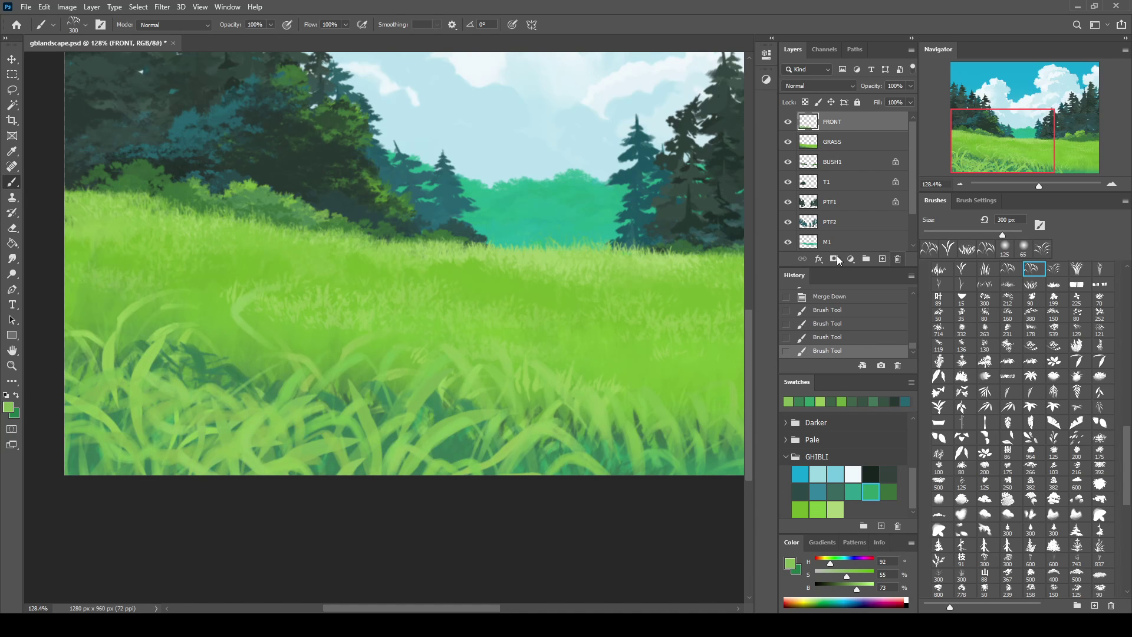
Clear the layer and stamp light grass blades across the lower meadow
key("Delete")
left_click(186, 422)
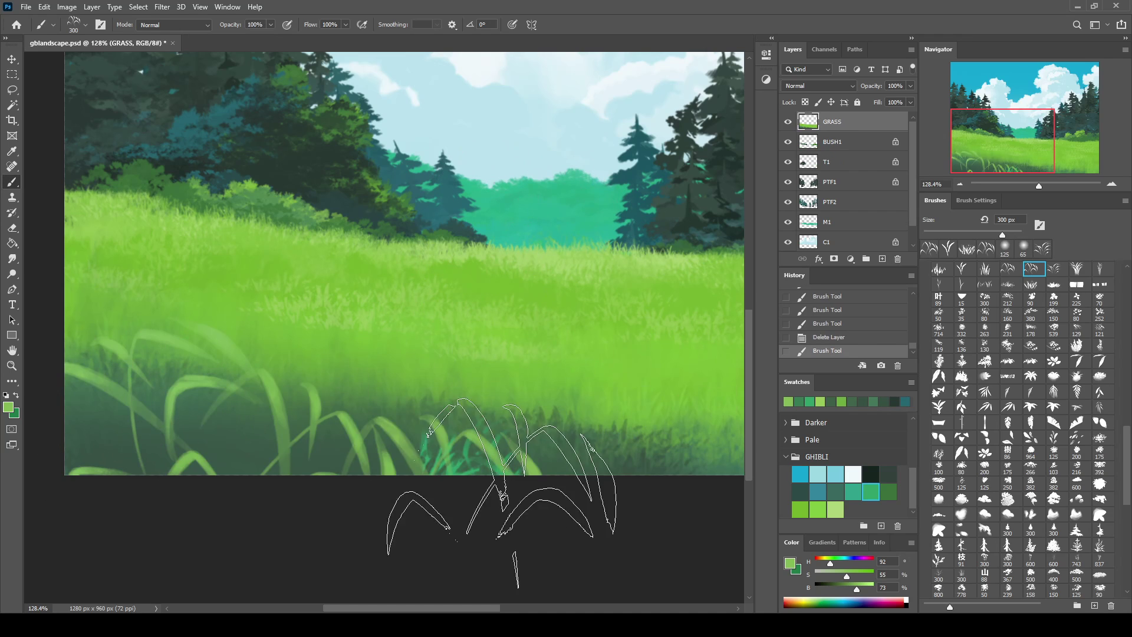
left_click(194, 422)
left_click(560, 448)
left_click(646, 477)
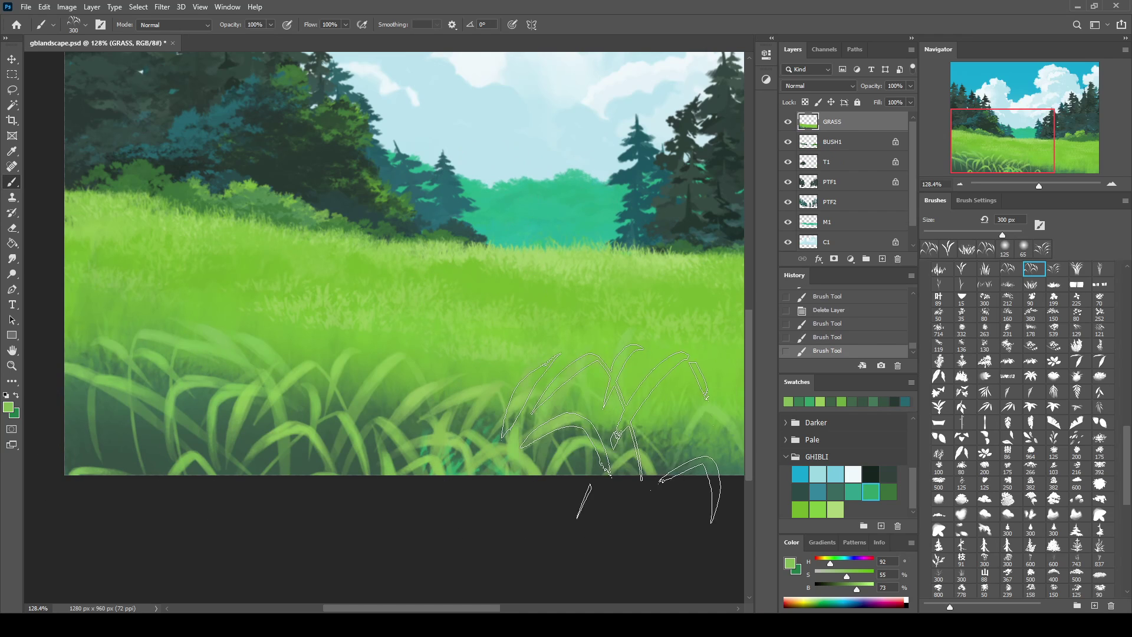
left_click(483, 471)
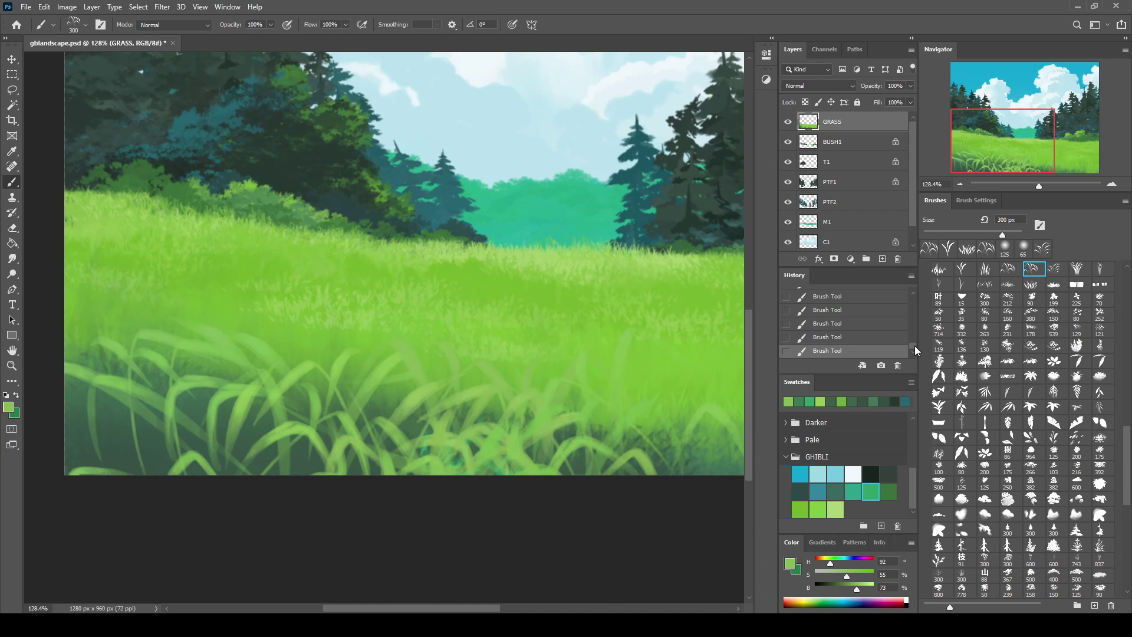
scroll(914, 345, "up", 1)
Revert to the post-merge history state and stamp grass blades across the lower canvas
left_click(872, 341)
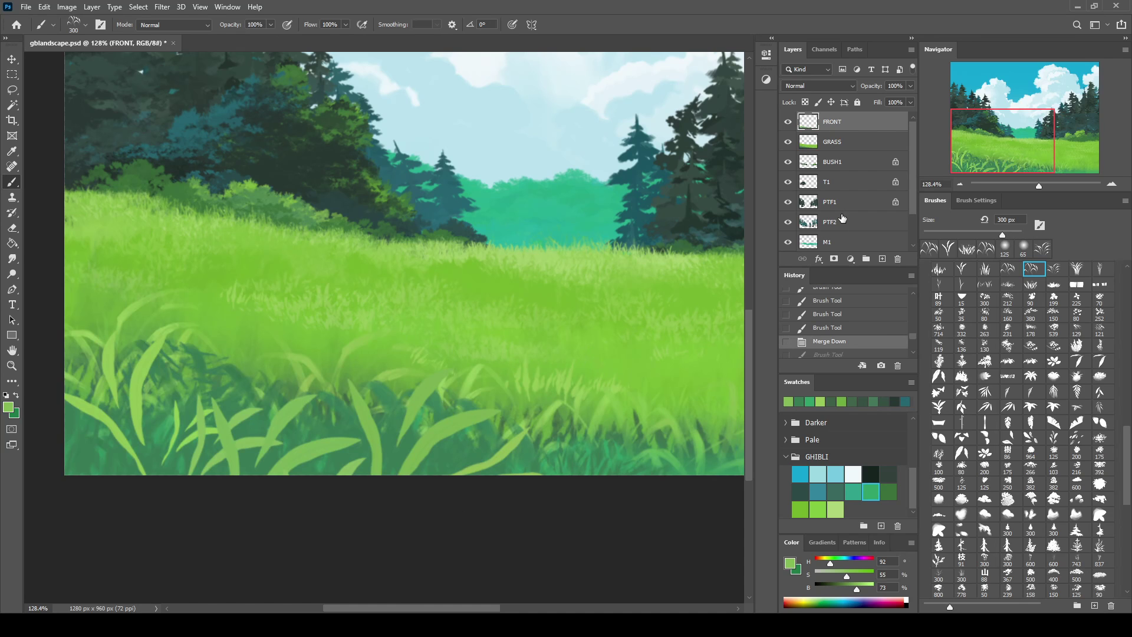
key("ctrl+a")
key("ctrl+d")
left_click(295, 395)
left_click(519, 418)
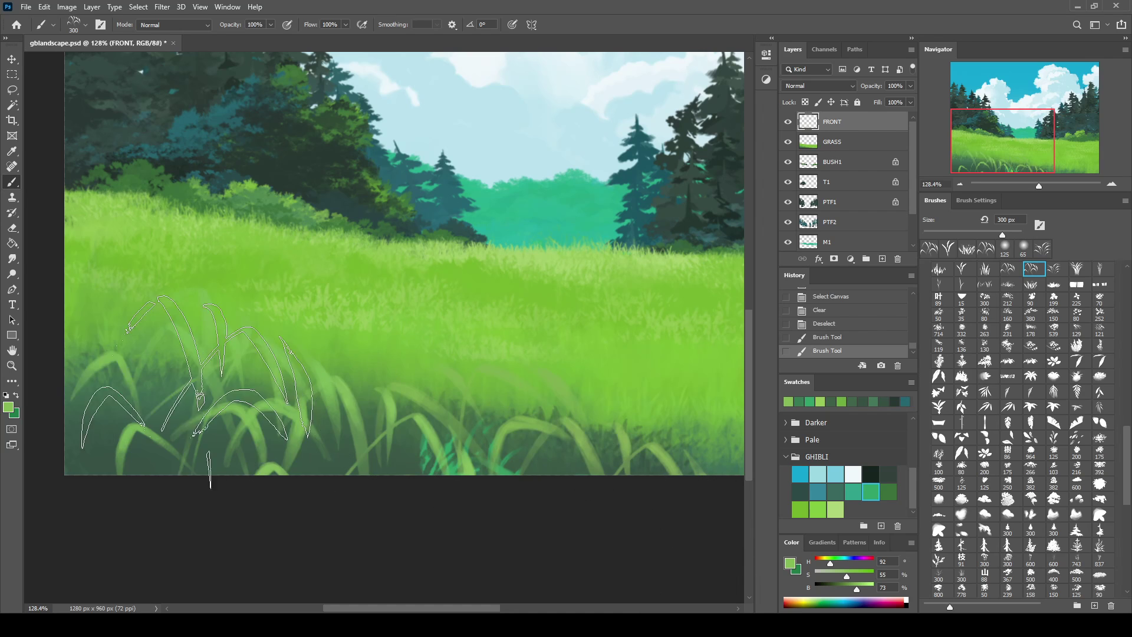
left_click(136, 392)
left_click(451, 389)
Clear FRONT entirely and paint thin 200 px grass blades across the bottom
key("ctrl+a")
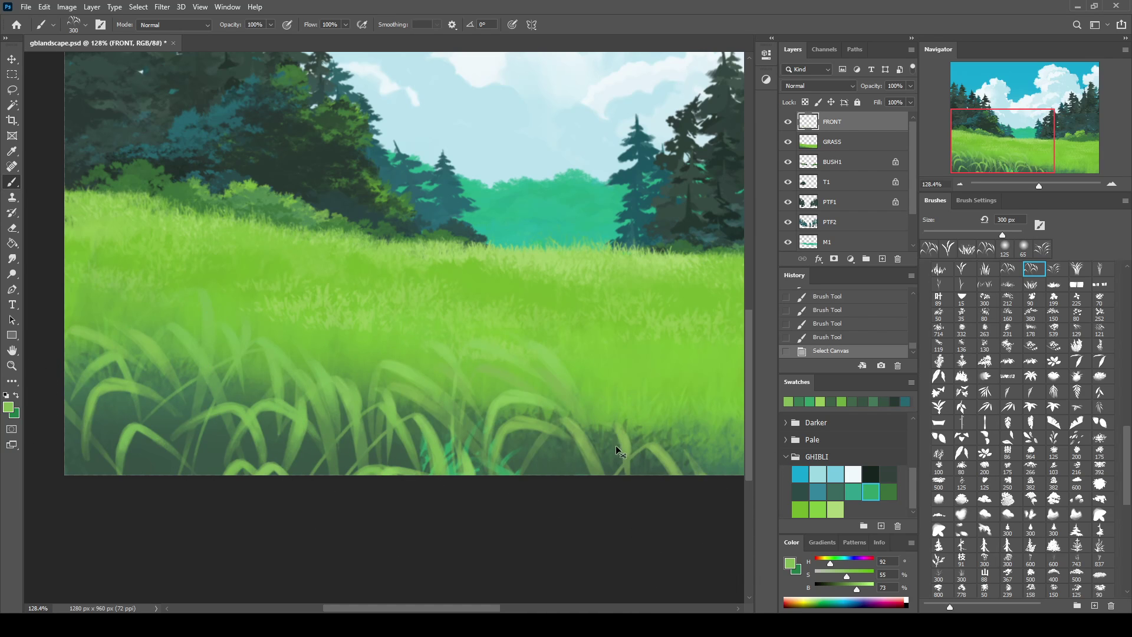
key("Delete")
key("bracketleft")
key("bracketleft")
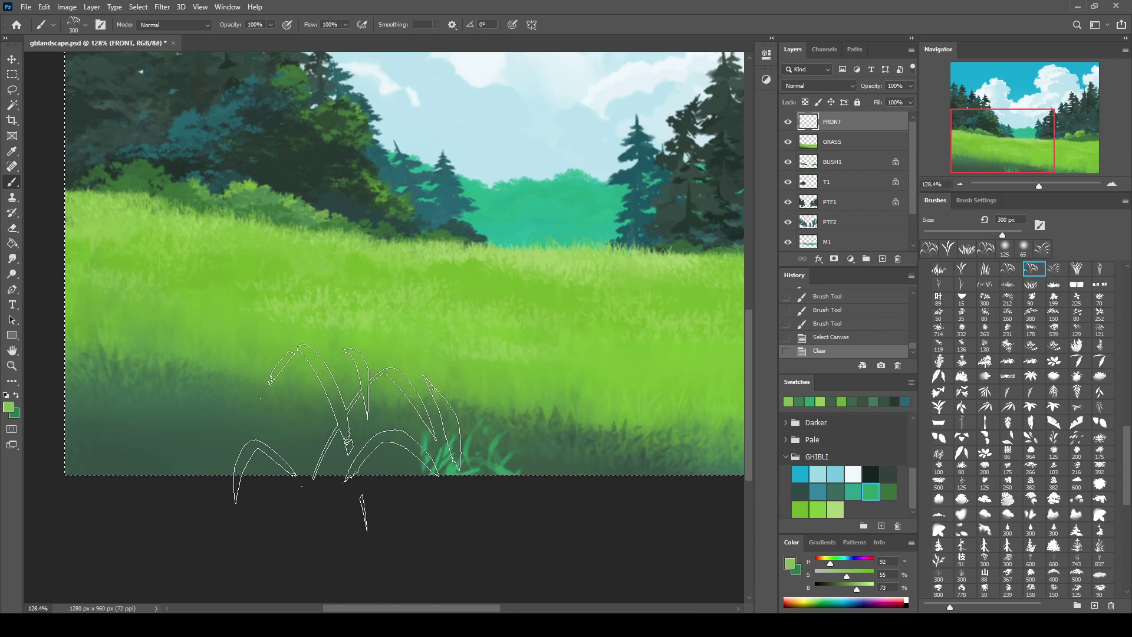
left_click_drag(253, 413, 542, 454)
left_click_drag(549, 412, 696, 424)
left_click_drag(247, 413, 89, 383)
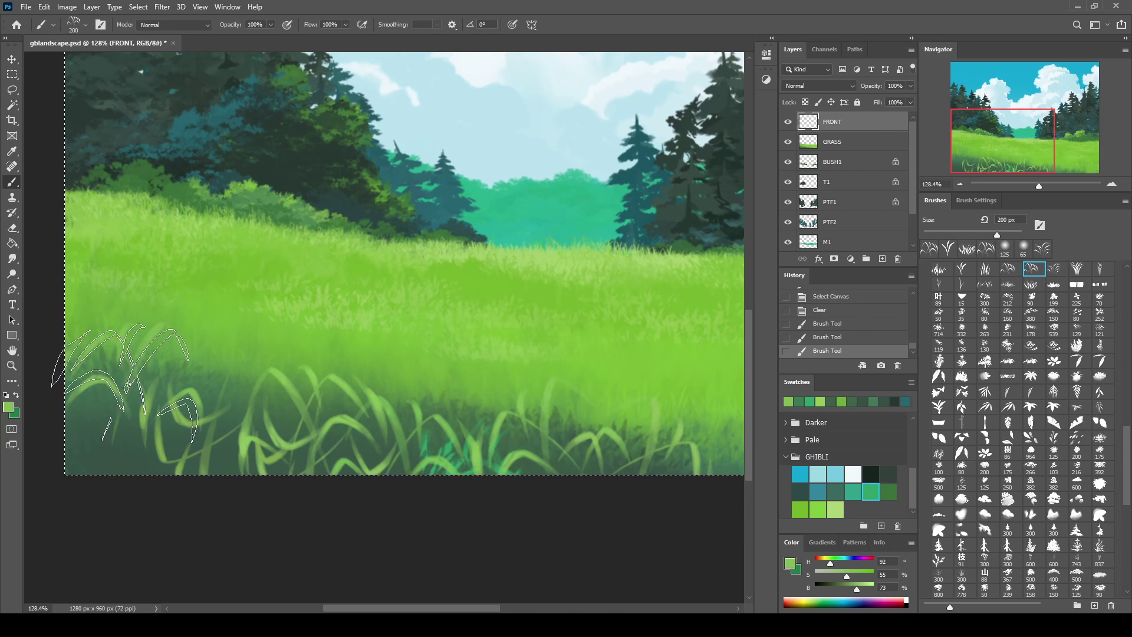
key("ctrl+z")
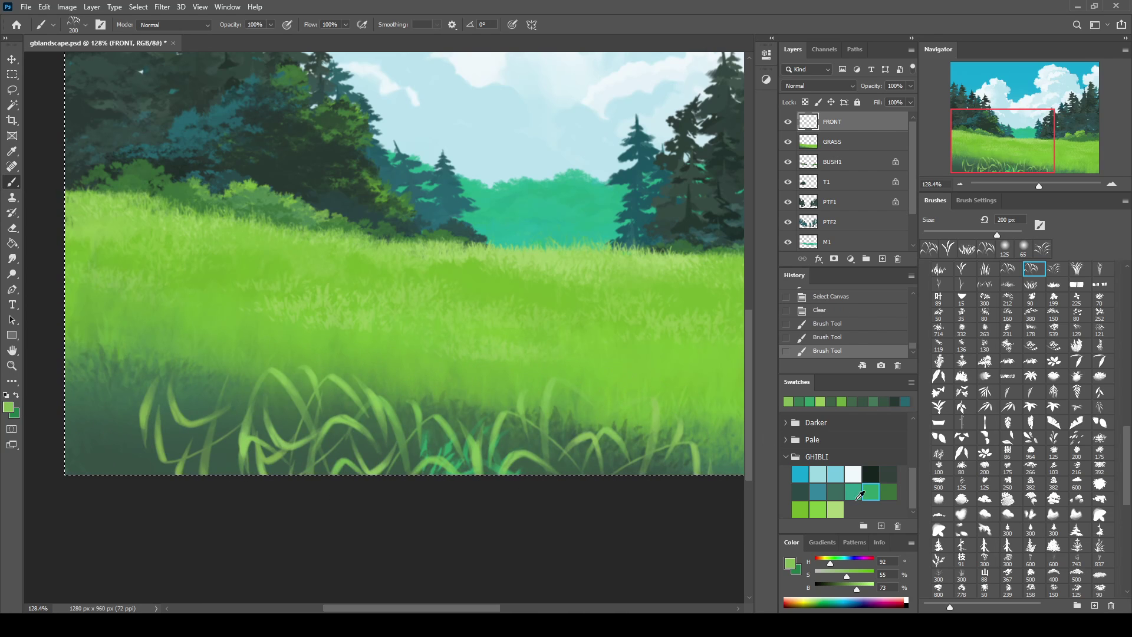
Paint grass blades with a rotated brush tip, then erase FRONT's grass again
left_click_drag(135, 401, 224, 413)
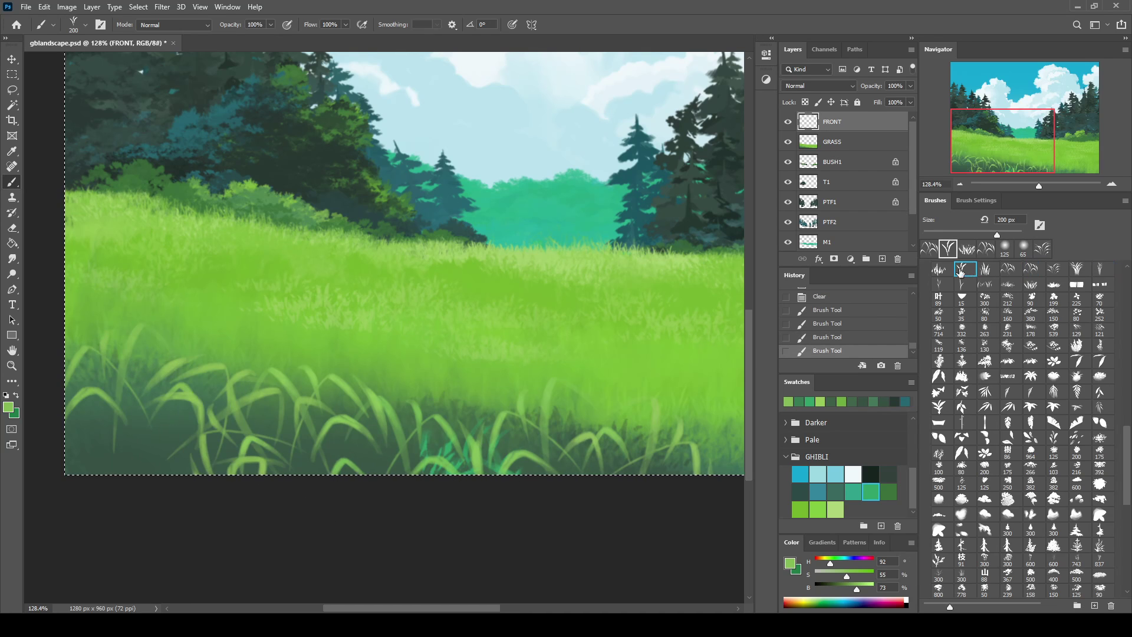
mouse_move(458, 401)
left_mouse_down()
mouse_move(518, 439)
mouse_move(489, 353)
left_mouse_up()
left_click_drag(330, 418, 262, 315)
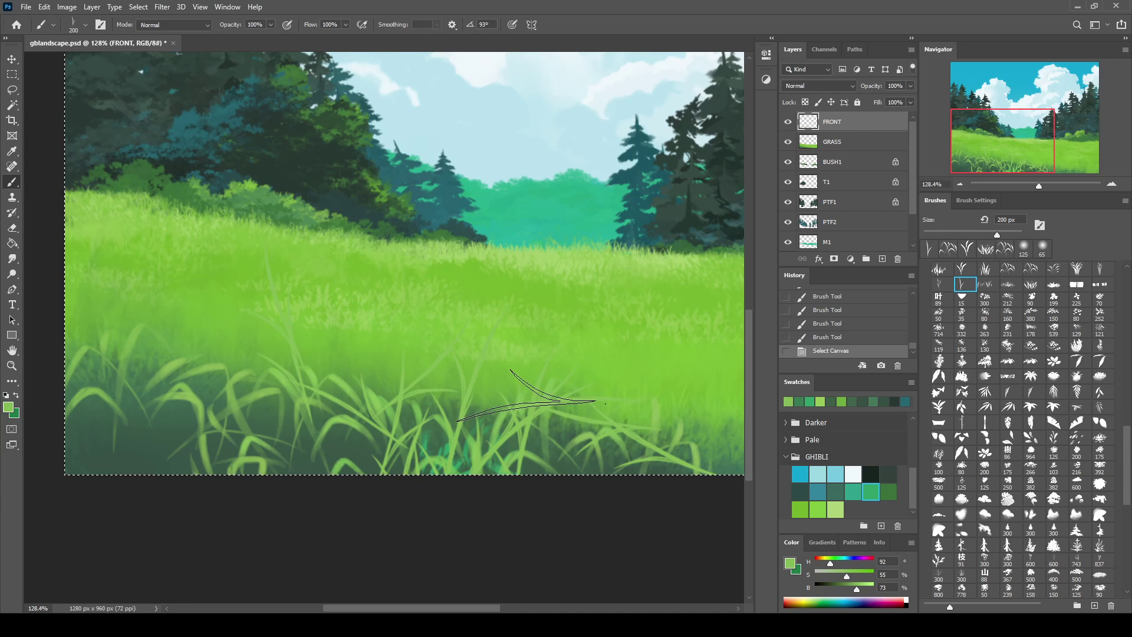
key("Delete")
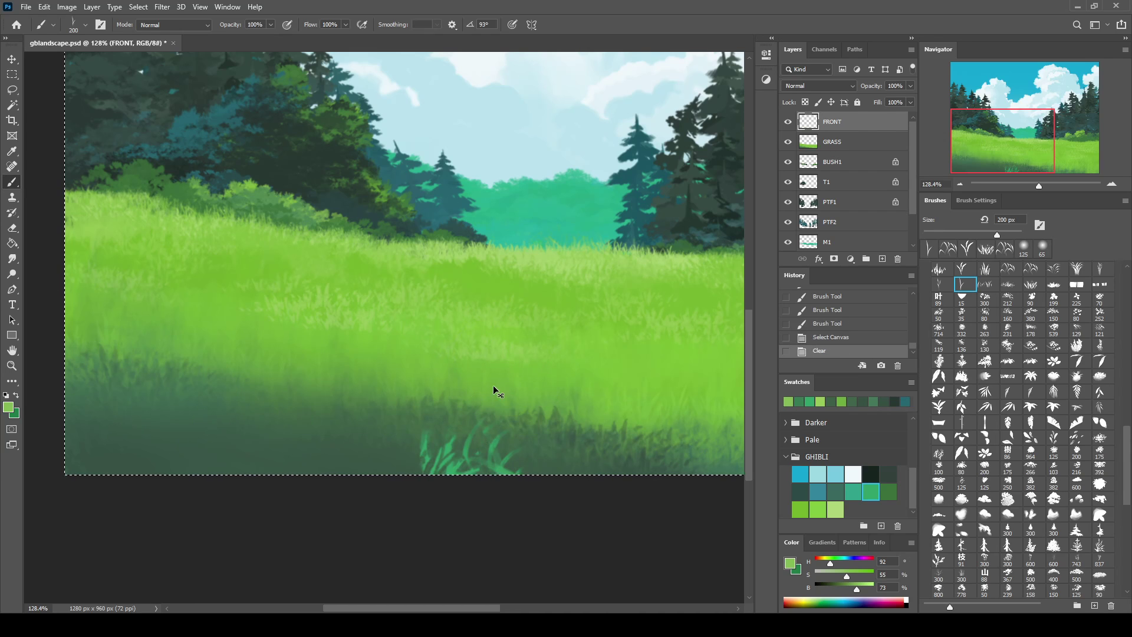
Stamp upright grass stems across the lower left and middle of the meadow
left_click(513, 433)
left_click(575, 412)
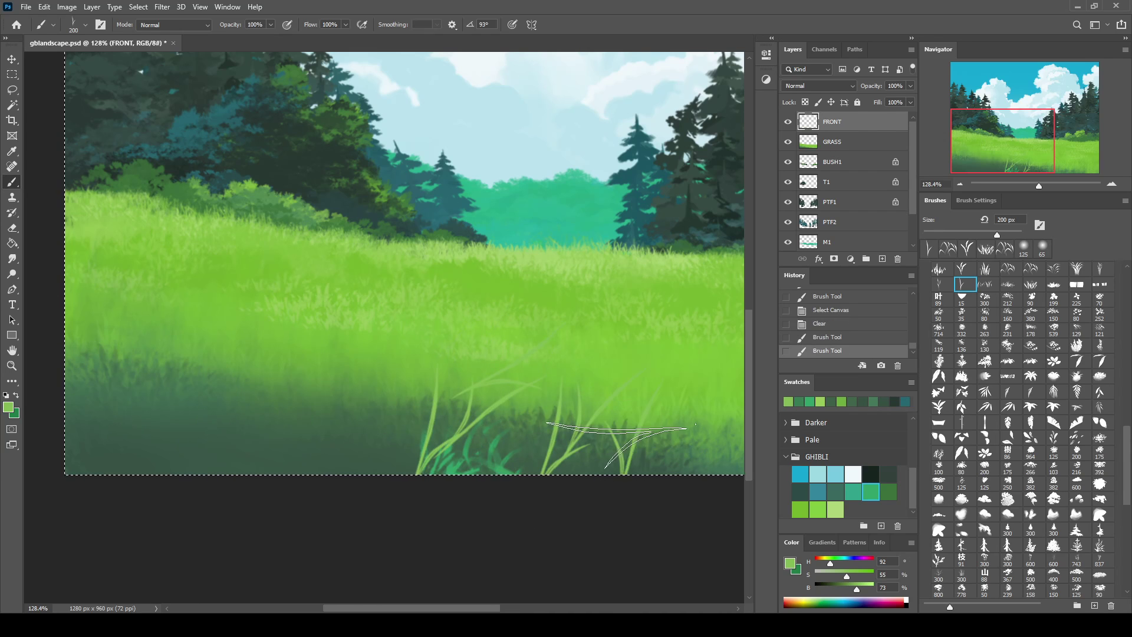
left_click(309, 401)
left_click(407, 401)
left_click(177, 395)
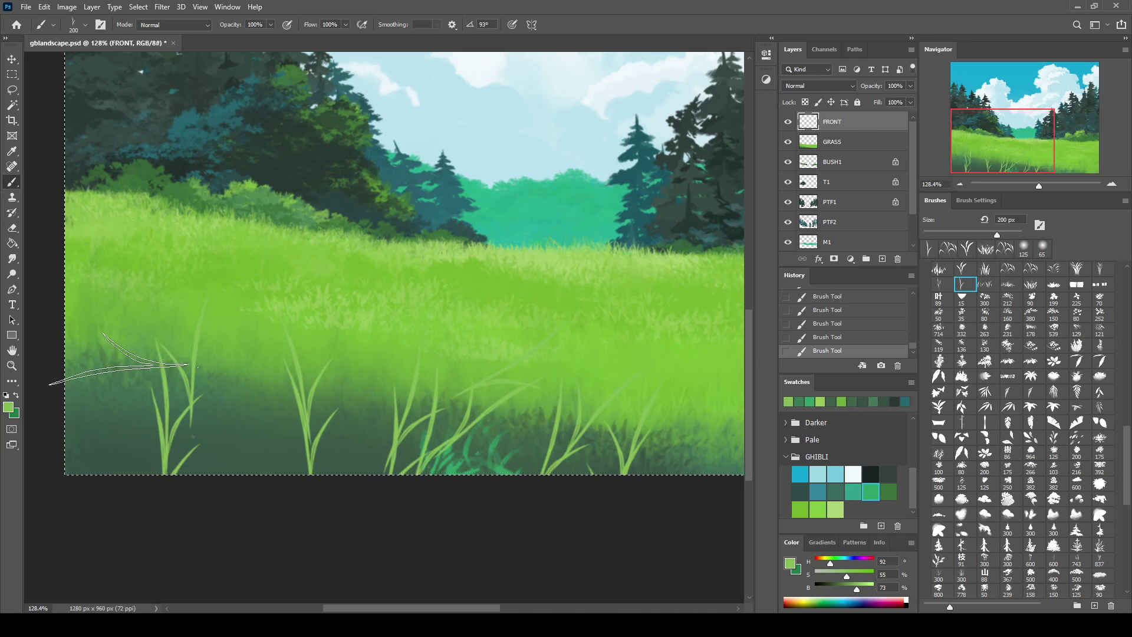
left_click(294, 395)
left_click(365, 407)
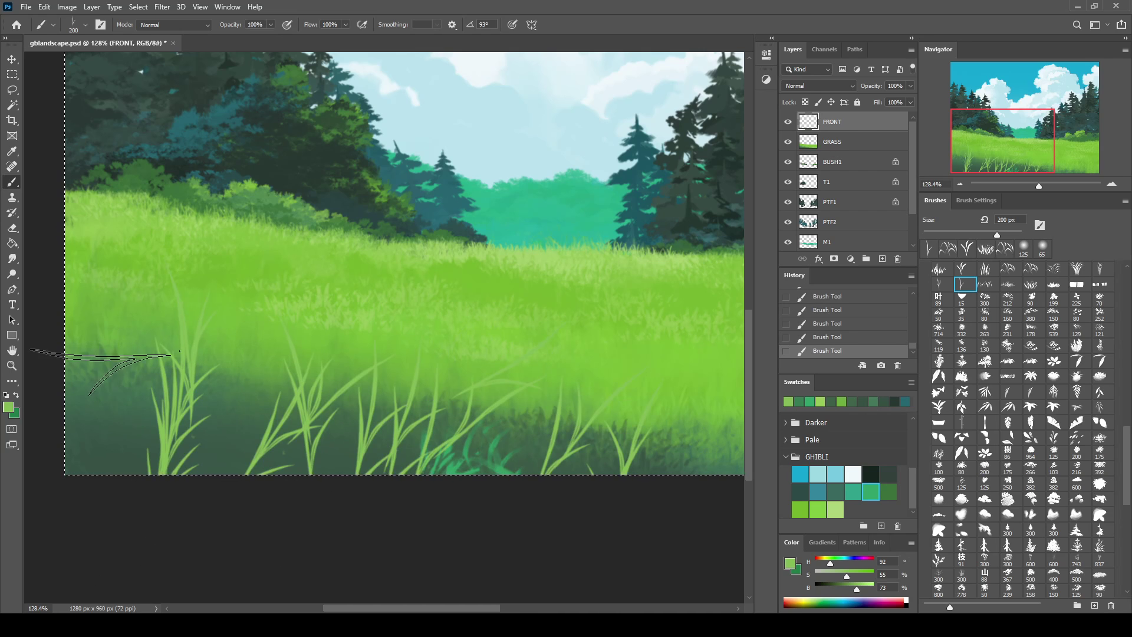
left_click(112, 372)
Add more and fainter grass blades along the bottom right using other grass brushes
left_click(964, 268)
left_click(392, 407)
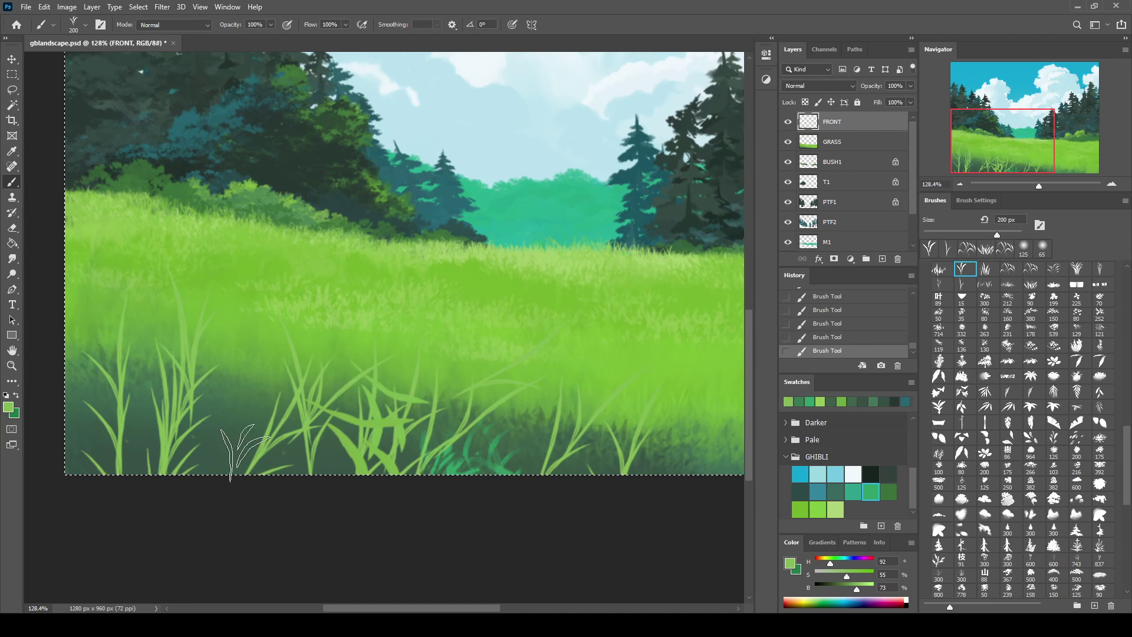
left_click(239, 413)
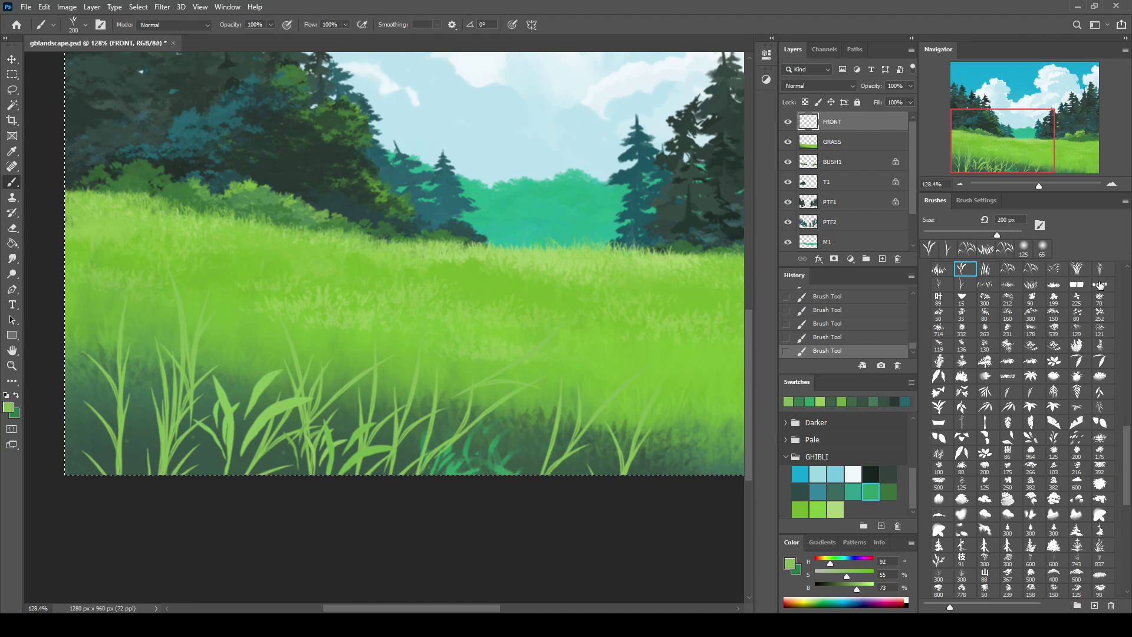
left_click(1029, 269)
left_click(493, 416)
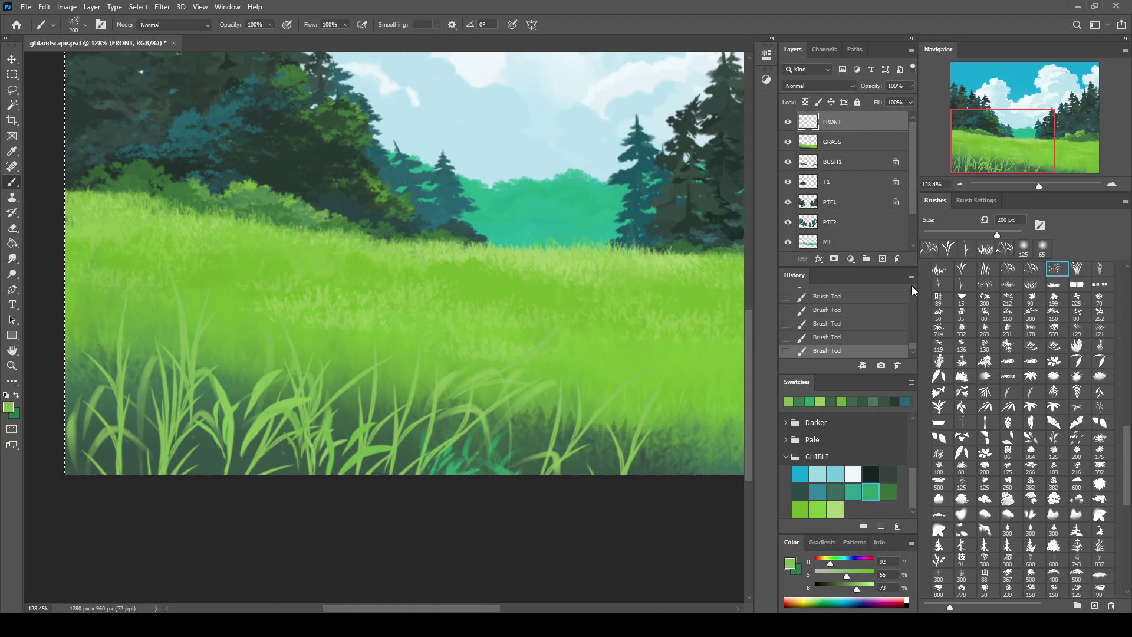
left_click_drag(537, 424, 707, 441)
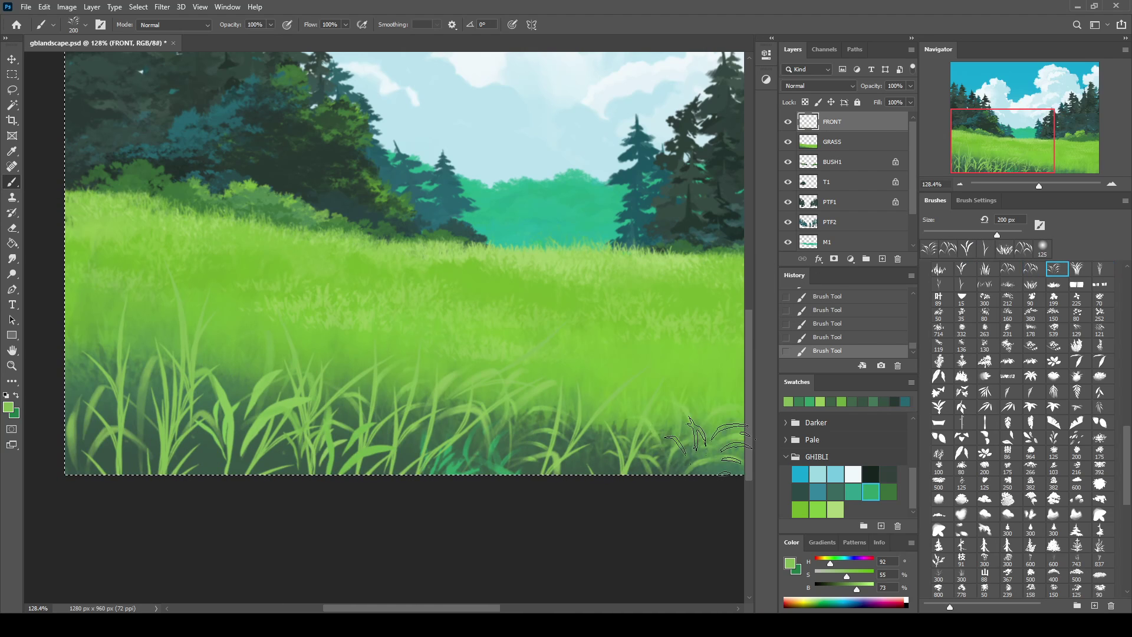
left_click(863, 147)
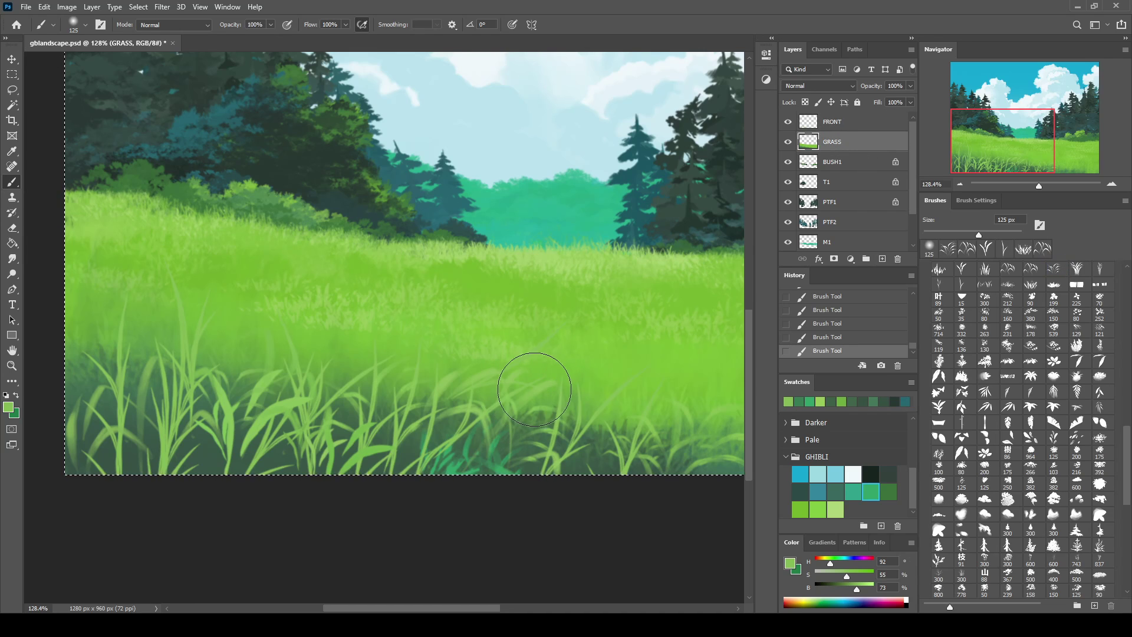
Shade the lower-left grass teal-green, brighten the lower grass light green, and sample fresh meadow greens
left_click(503, 470, "alt")
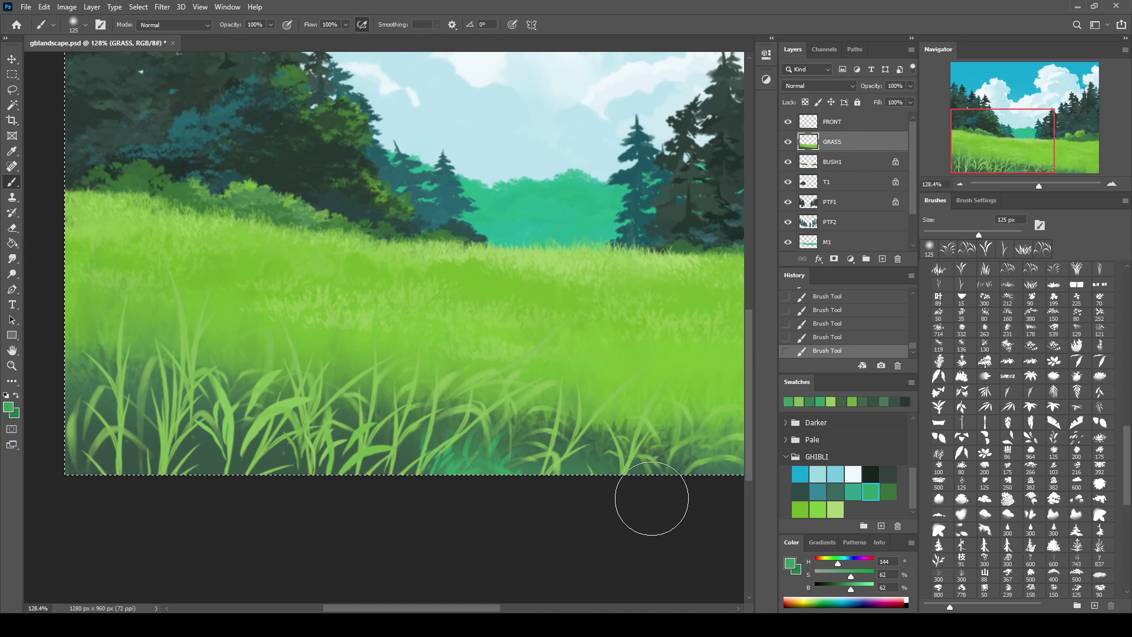
left_click_drag(353, 439, 88, 431)
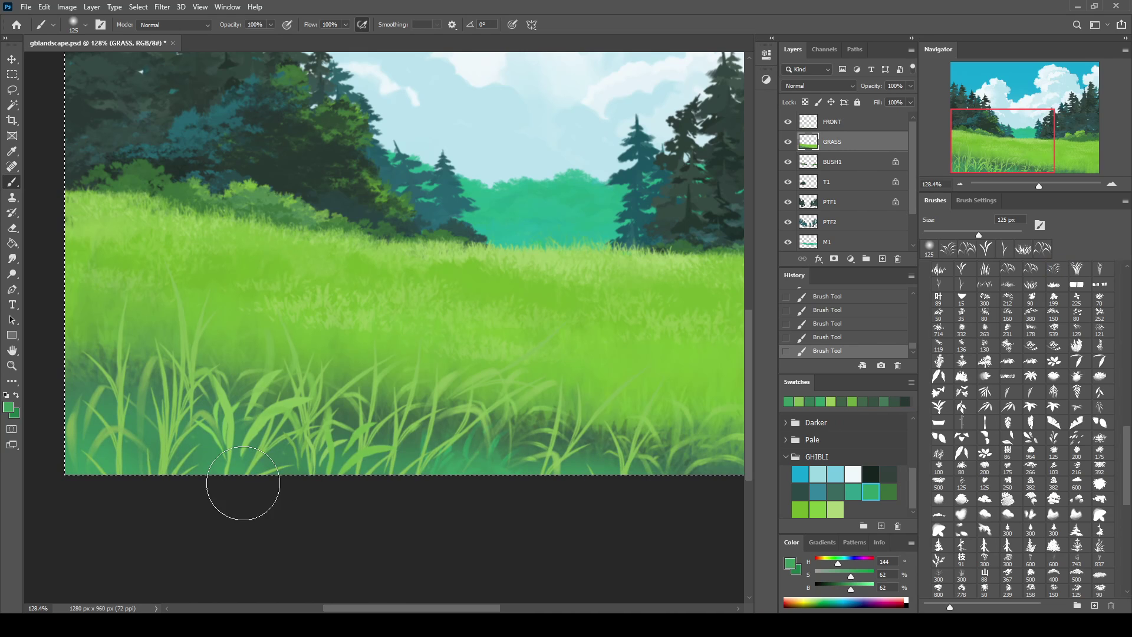
left_click(309, 353, "alt")
mouse_move(263, 377)
left_mouse_down()
mouse_move(634, 392)
mouse_move(546, 392)
left_mouse_up()
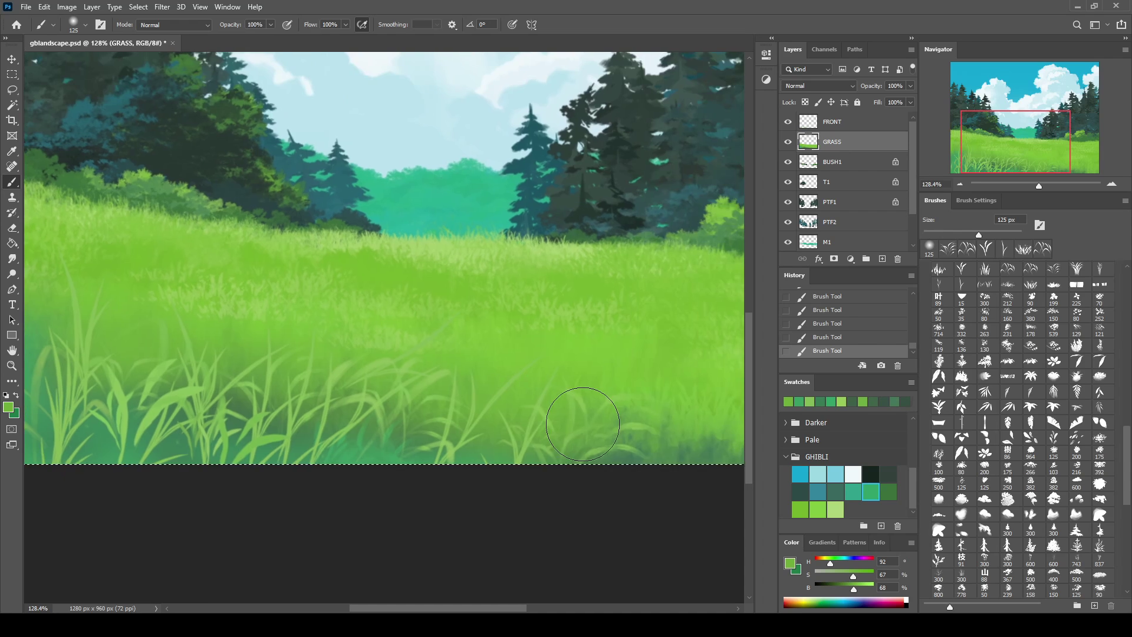
left_click_drag(185, 324, 315, 372)
left_click(359, 406, "alt")
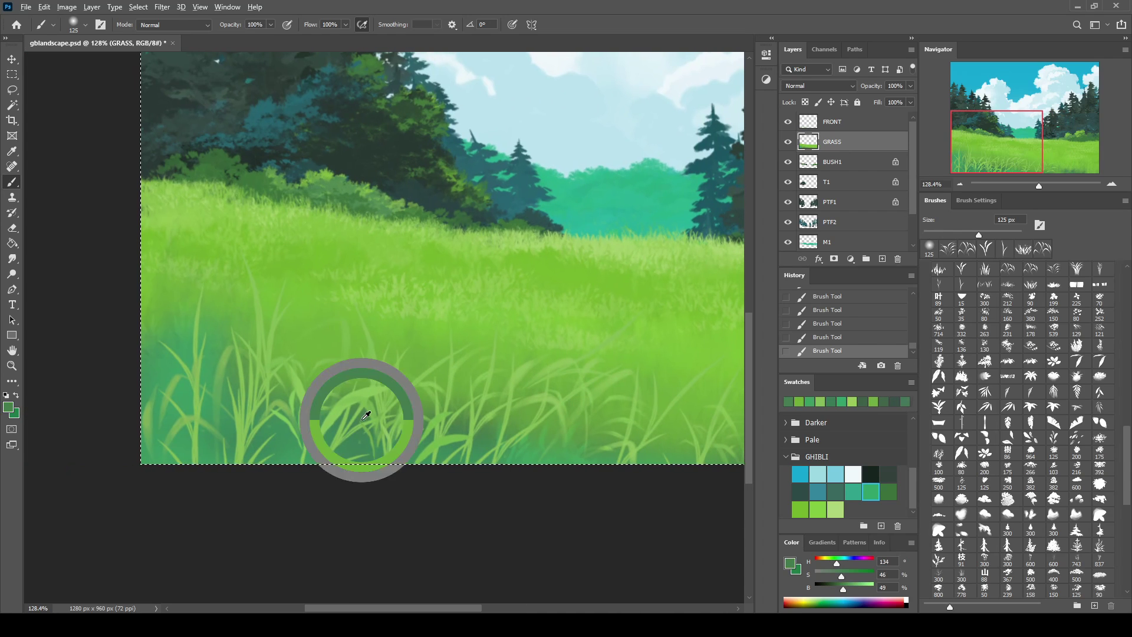
left_click(242, 333, "alt")
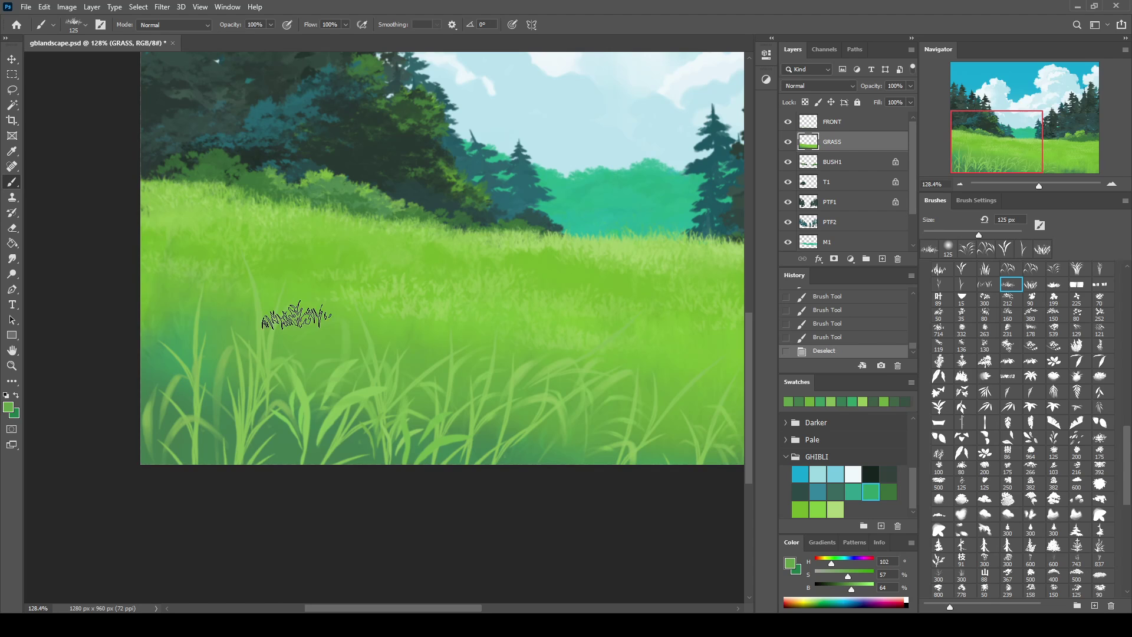
Stamp grass tufts across the foreground meadow, enlarging the brush for bigger tufts
left_click(199, 336)
left_click(391, 398, "alt")
left_click(259, 345)
left_click(454, 391)
key("bracketright")
key("bracketright")
left_click(667, 431)
left_click(595, 386)
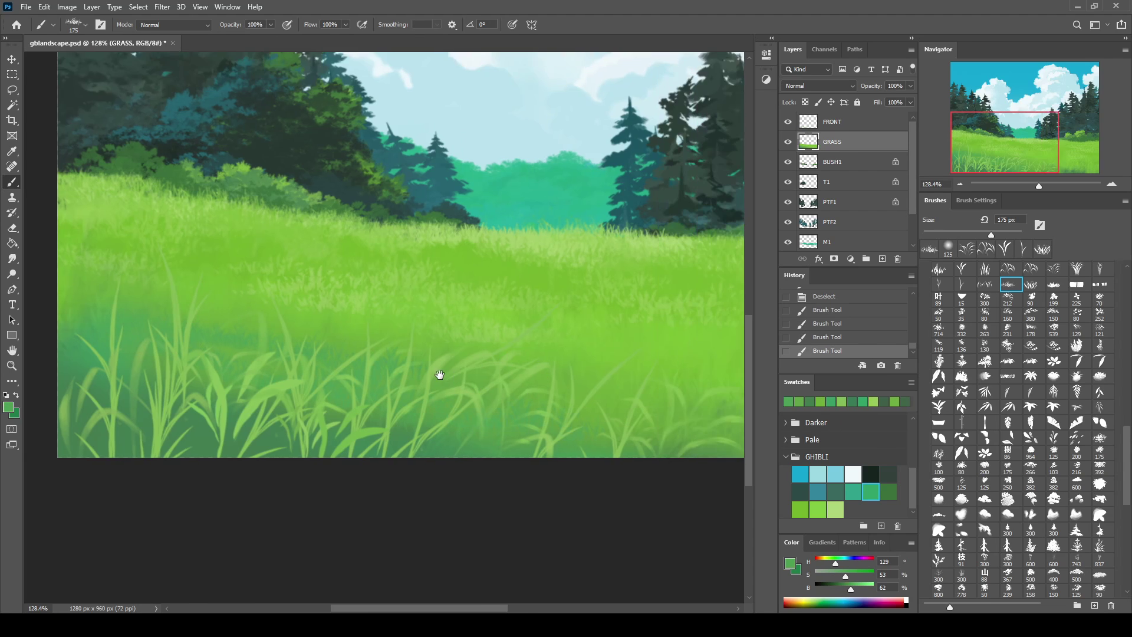
scroll(437, 373, "right", 5)
left_click_drag(630, 408, 507, 415)
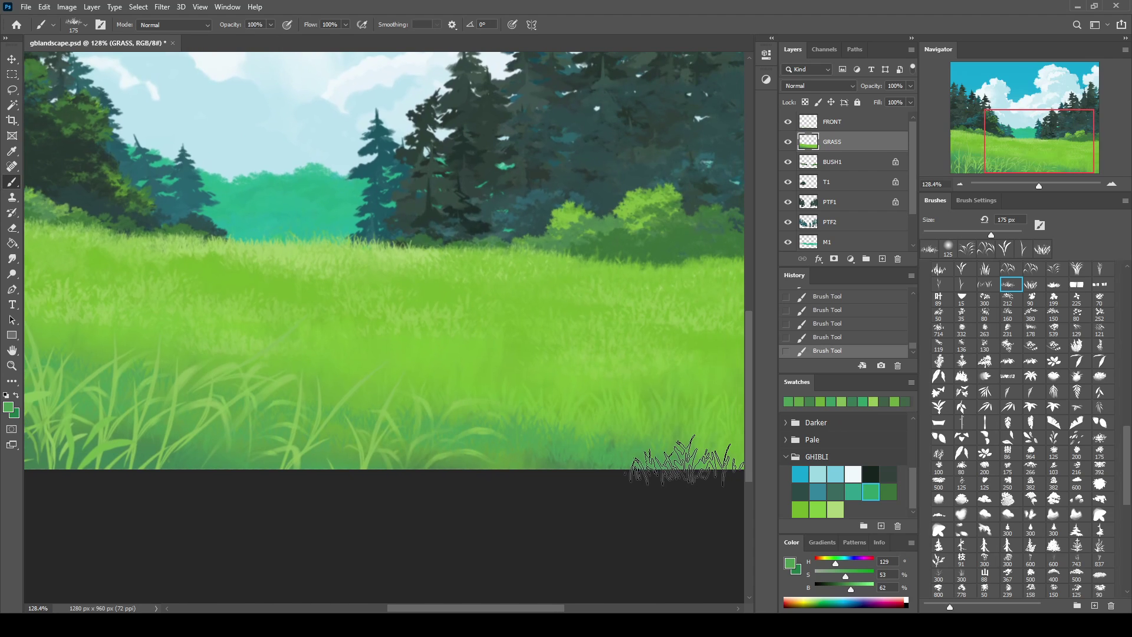
left_click_drag(222, 382, 437, 415)
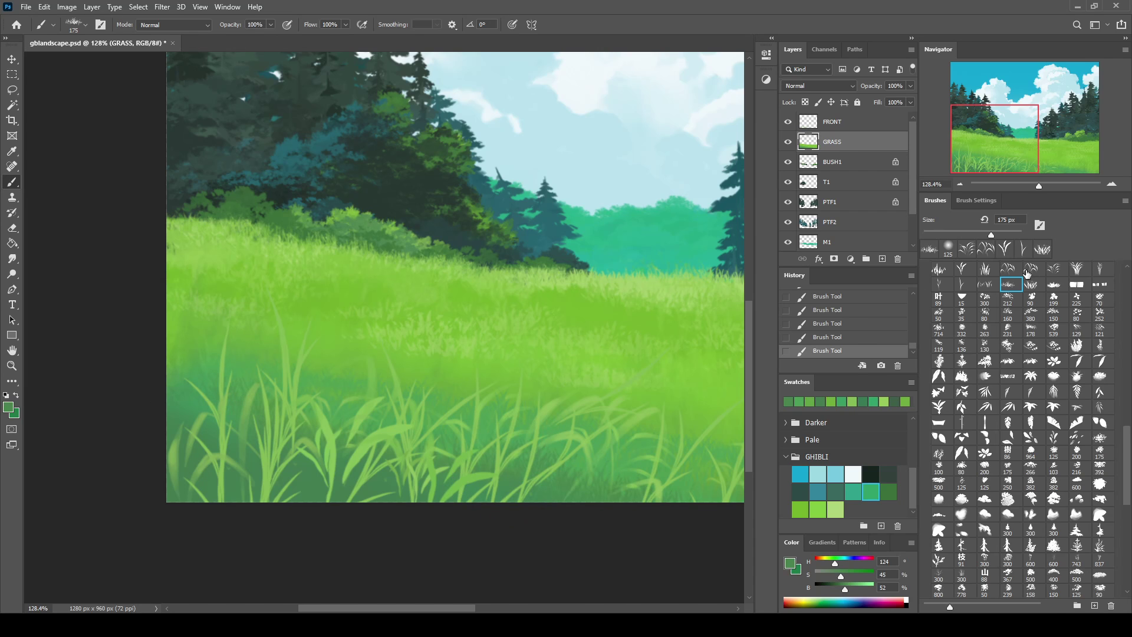
Browse different grass brush shapes in the brush presets
left_click(990, 256)
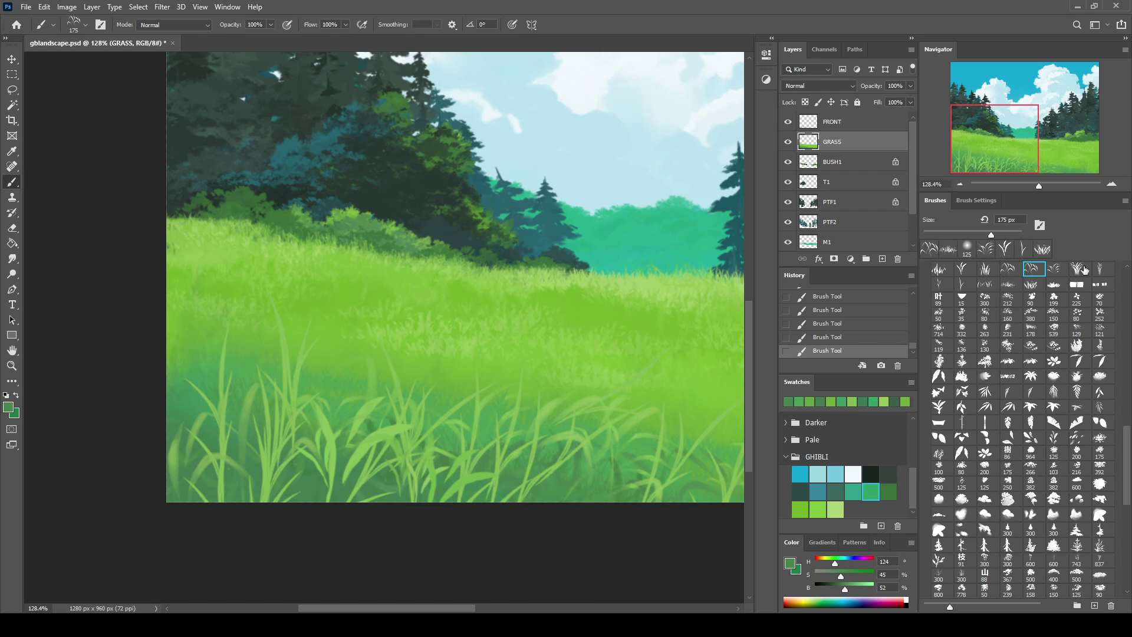
left_click(1050, 272)
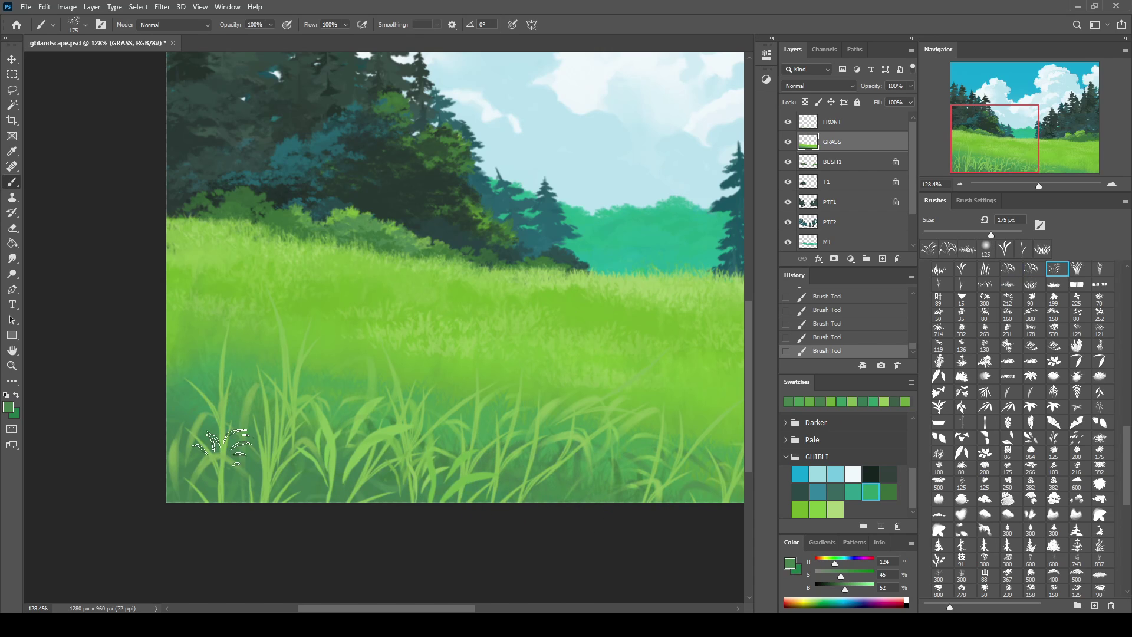
scroll(413, 454, "right", 5)
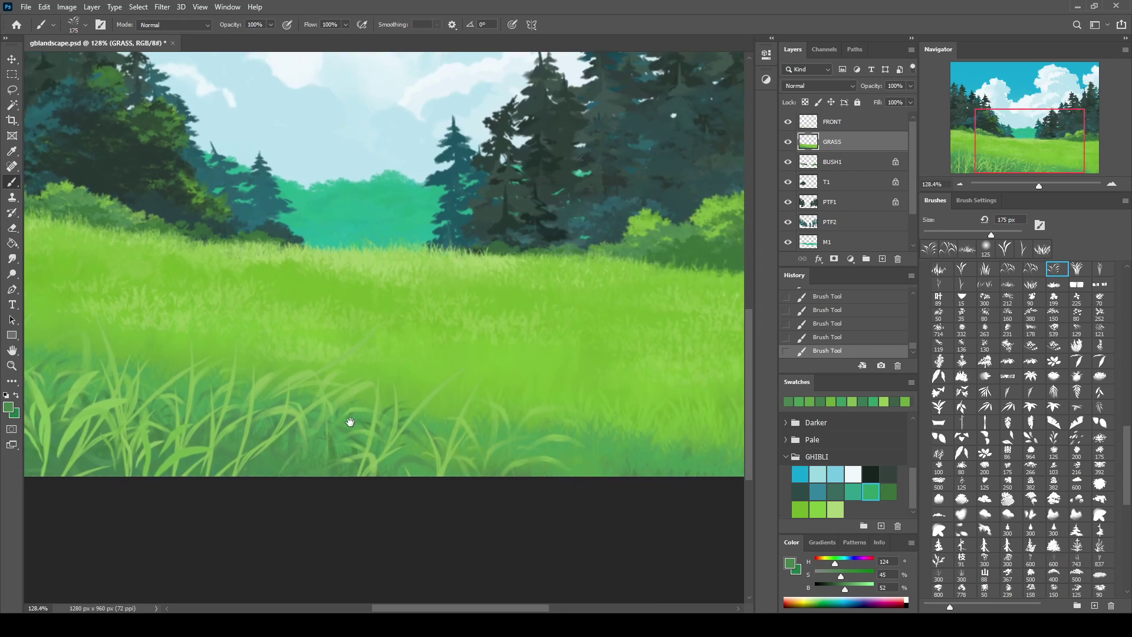
scroll(566, 466, "down", 1)
scroll(590, 460, "left", 3)
scroll(625, 454, "up", 1)
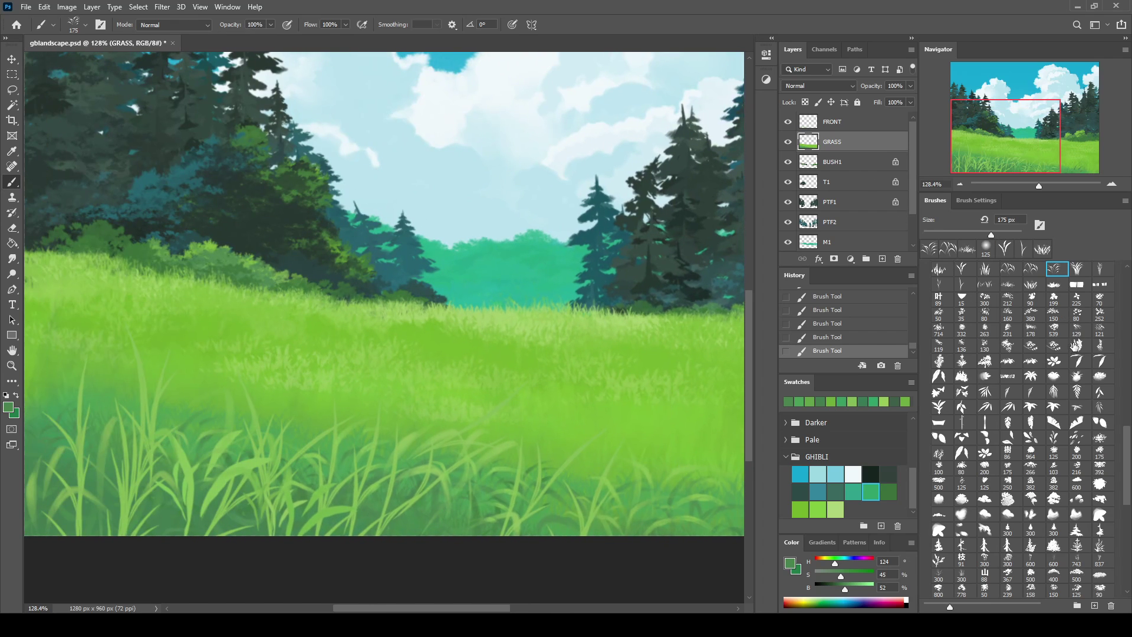
Load the grass tuft brush in a lighter green, add a layer above GRASS, and shrink the brush
left_click(1003, 286)
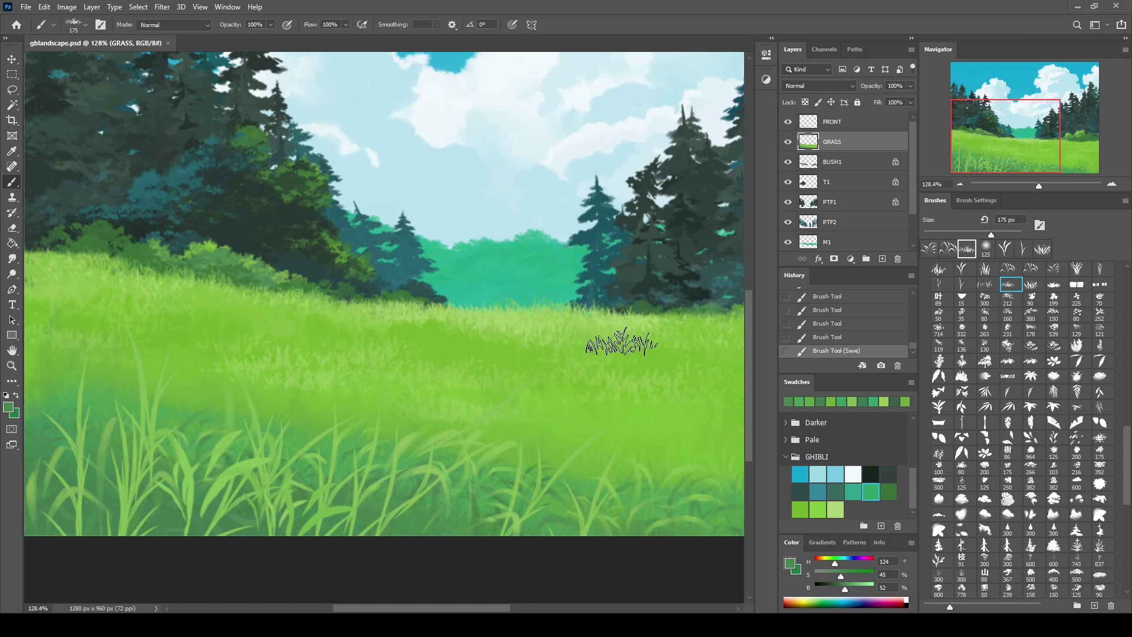
left_click(882, 259)
left_click(627, 328, "alt")
key("bracketleft")
key("bracketleft")
Paint faint grass strokes across the mid, lower-left and right meadow, then sample a richer green
left_click_drag(527, 333, 580, 342)
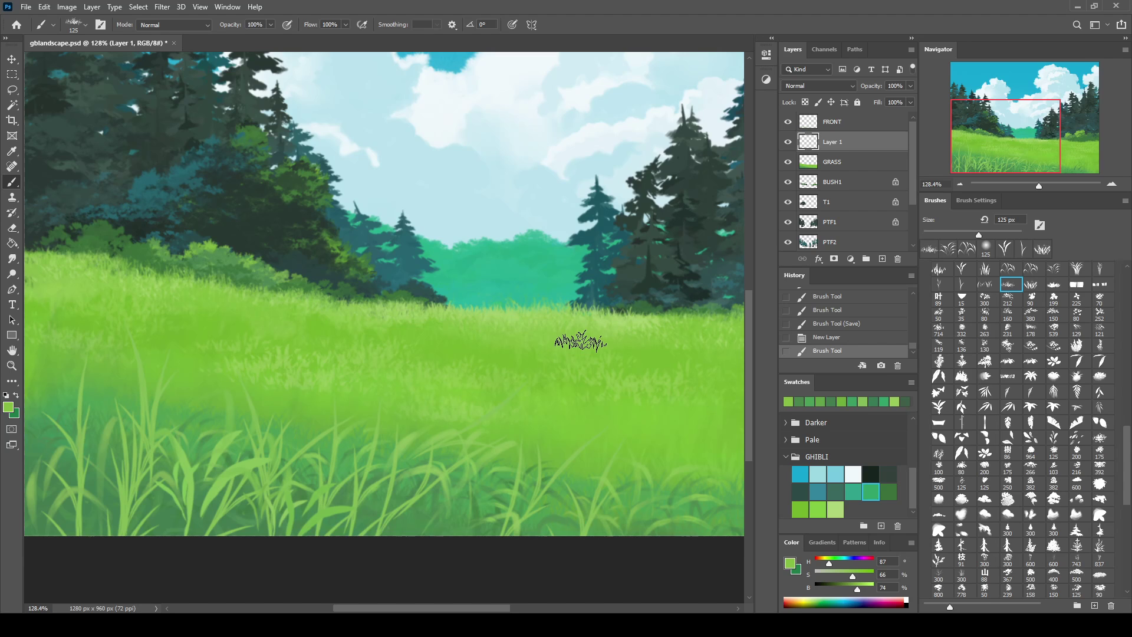
left_click_drag(289, 379, 244, 372)
left_click_drag(676, 407, 620, 406)
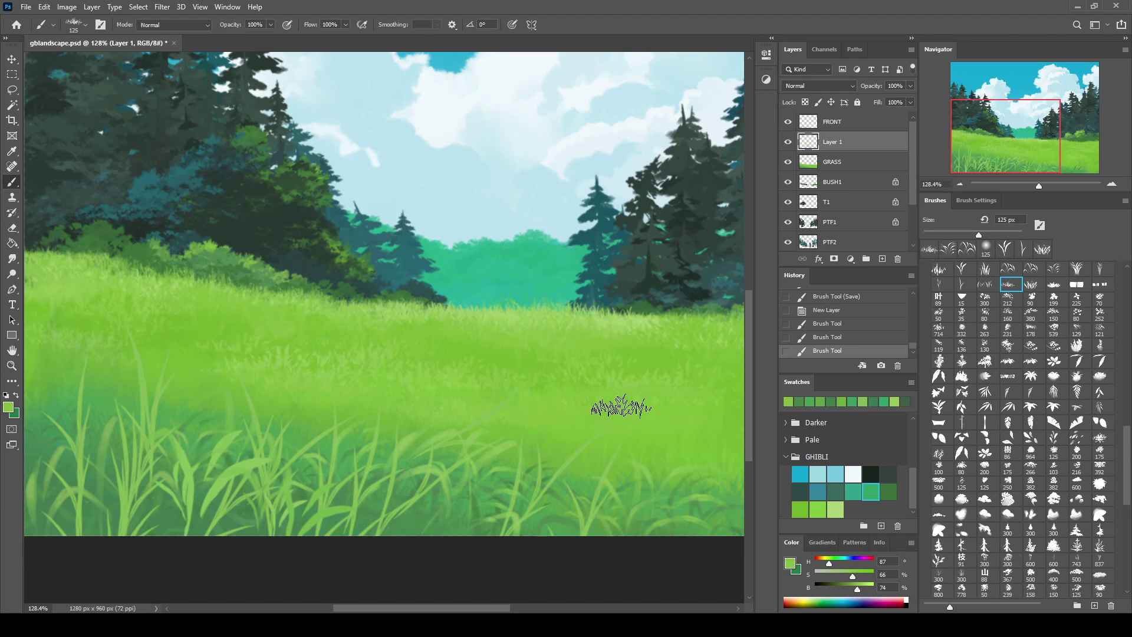
left_click_drag(652, 356, 652, 344)
left_click(522, 360, "alt")
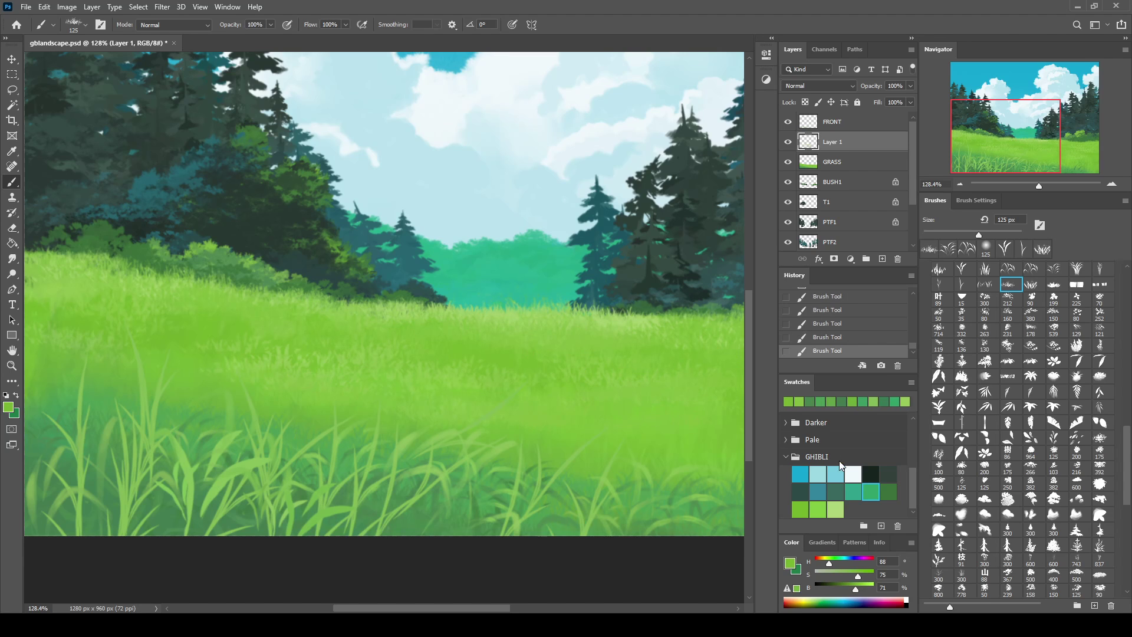
Merge the new grass layer down into GRASS and zoom out to view the whole painting
left_click_drag(696, 375, 548, 372)
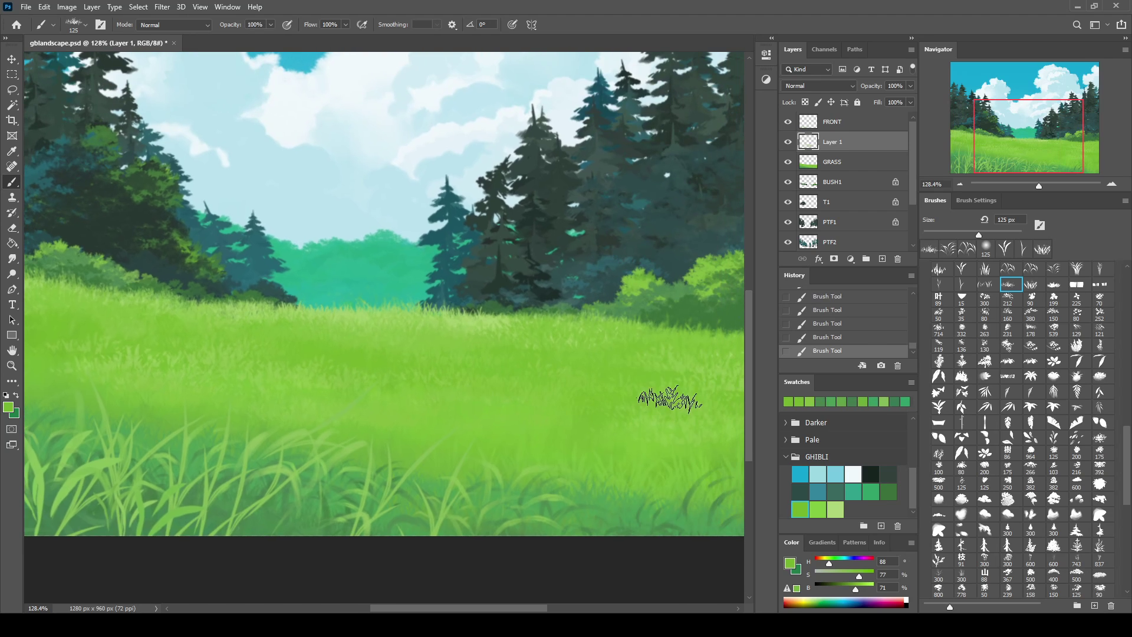
left_click_drag(662, 373, 576, 361)
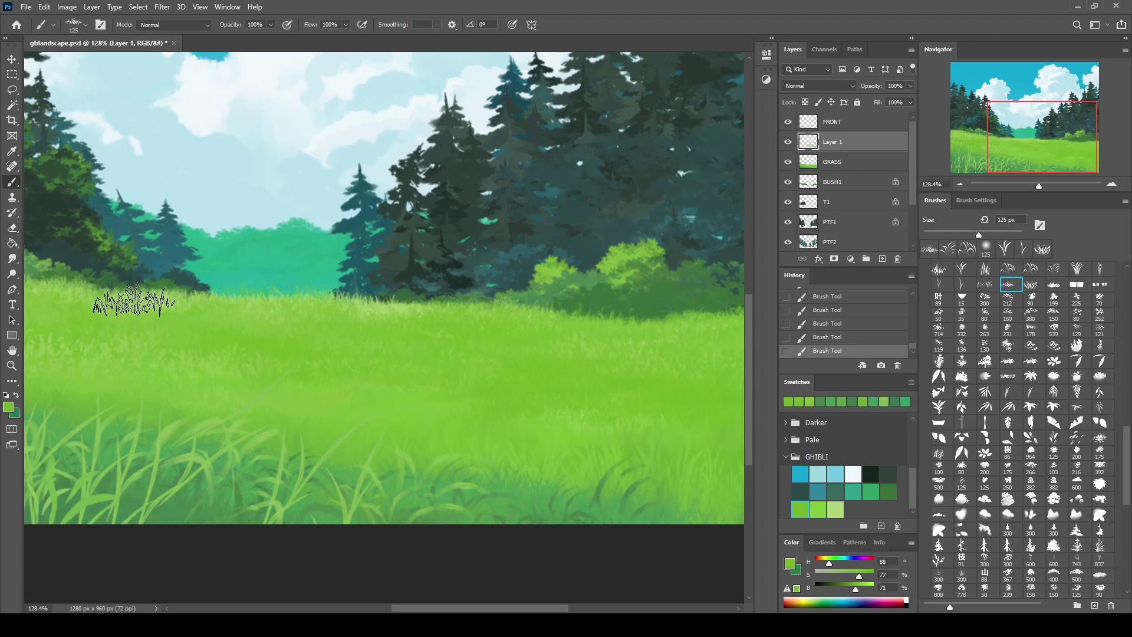
left_click_drag(133, 301, 519, 283)
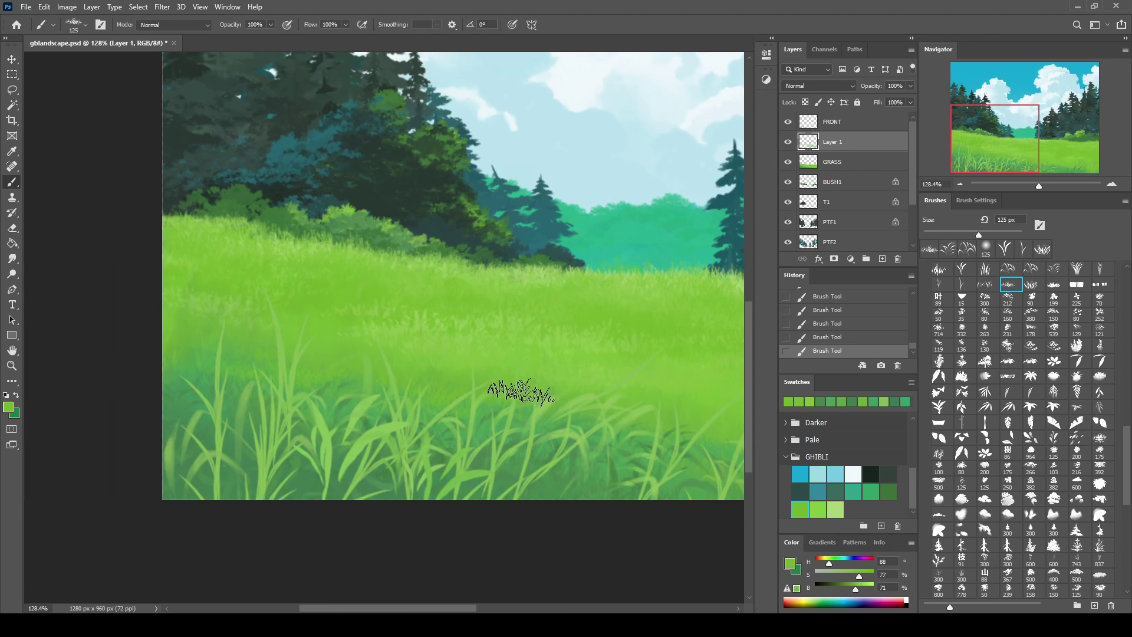
key("ctrl+e")
left_click_drag(1039, 186, 1035, 187)
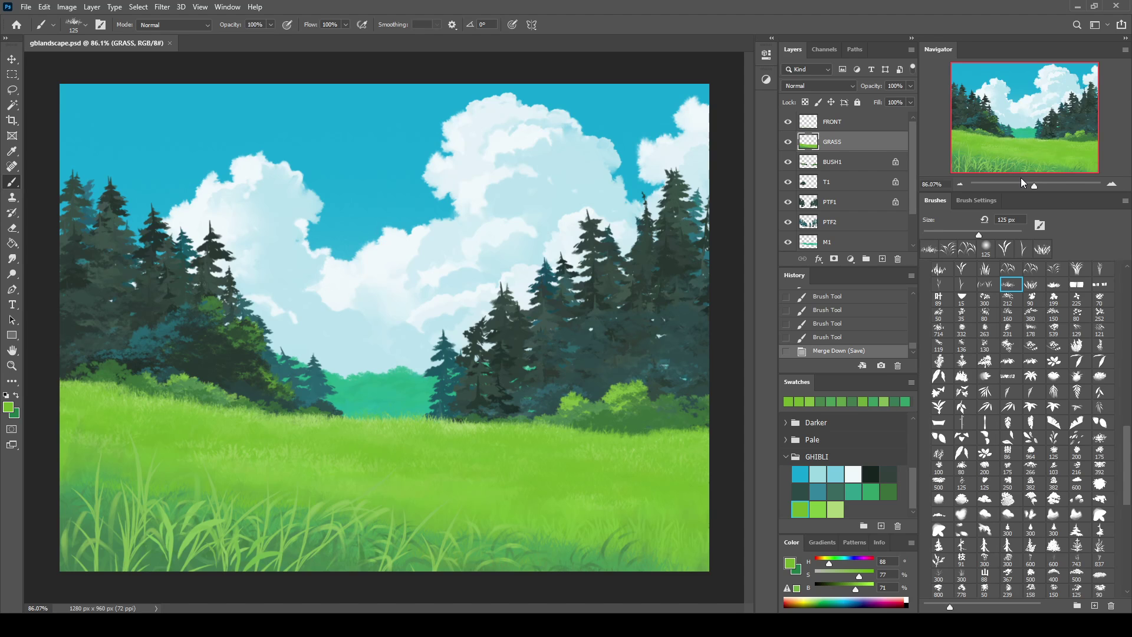
Select the PTF2 layer and pick a sky-blue haze colour, undoing a trial stroke
left_click_drag(1127, 501, 1118, 571)
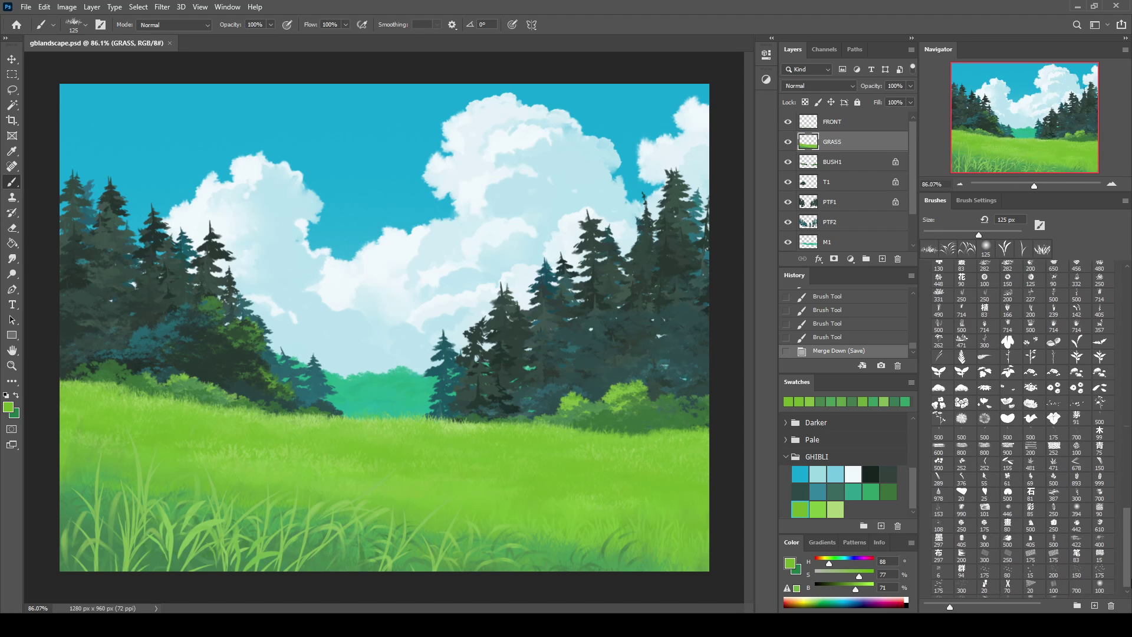
left_click(857, 221)
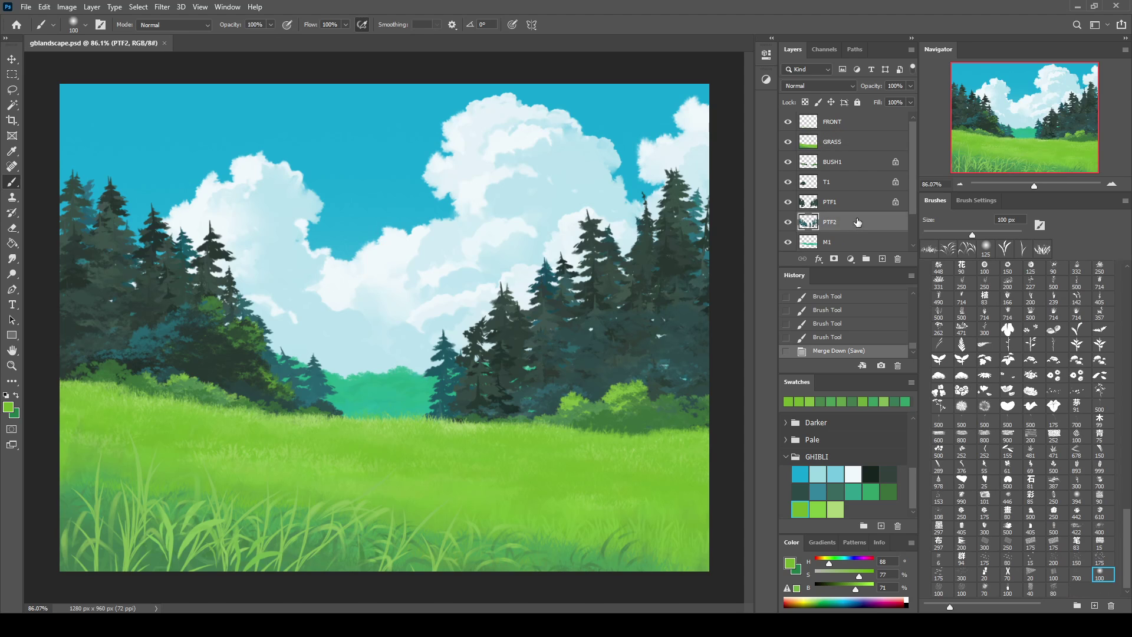
left_click(351, 206, "alt")
left_click_drag(439, 397, 412, 408)
key("ctrl+z")
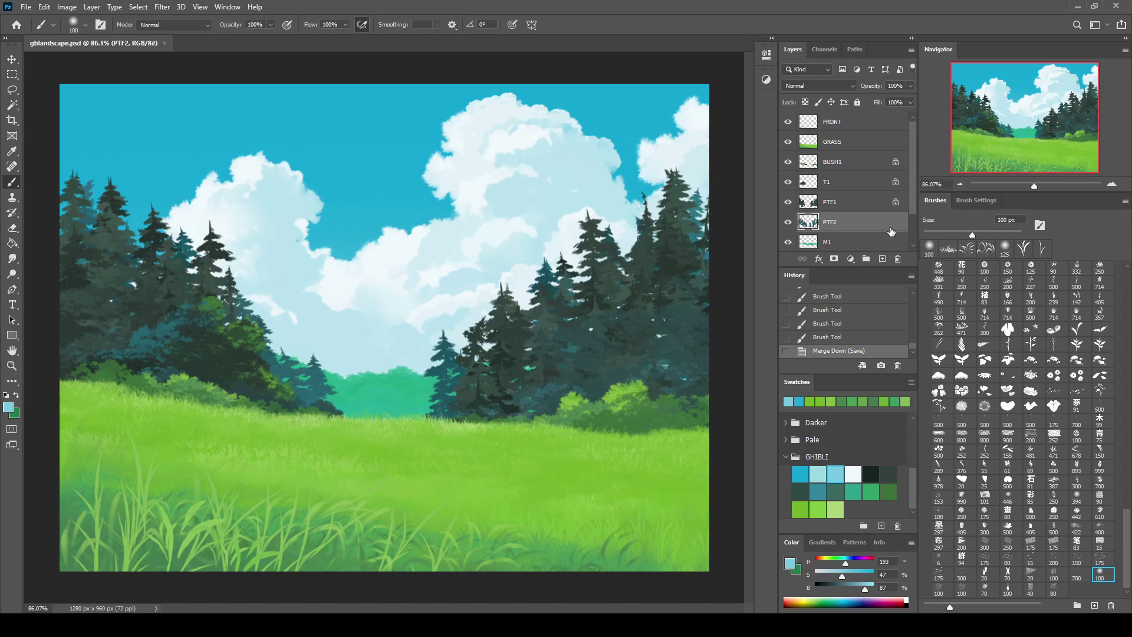
Paint bluish haze over the pine bases on a new layer above PTF2
left_click(882, 259)
left_click(444, 411)
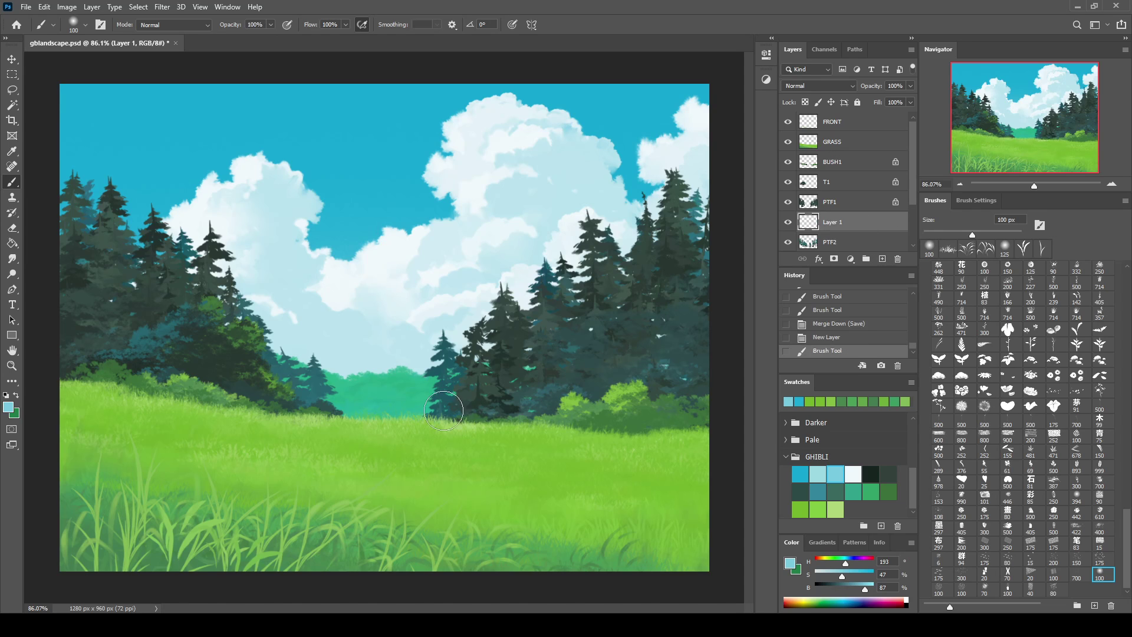
left_click_drag(441, 416, 449, 378)
left_click_drag(454, 392, 462, 345)
key("bracketright")
key("bracketright")
key("bracketright")
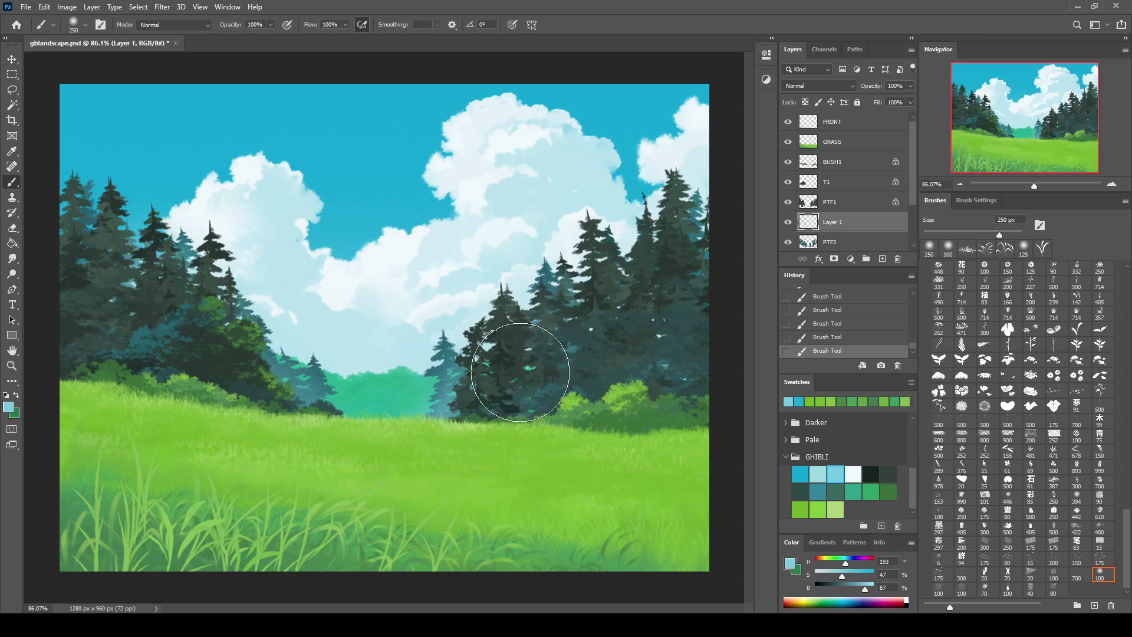
scroll(1054, 514, "up", 1)
Add light haze near the bushes and erase the excess with a smaller soft round eraser
key("e")
scroll(1124, 574, "down", 5)
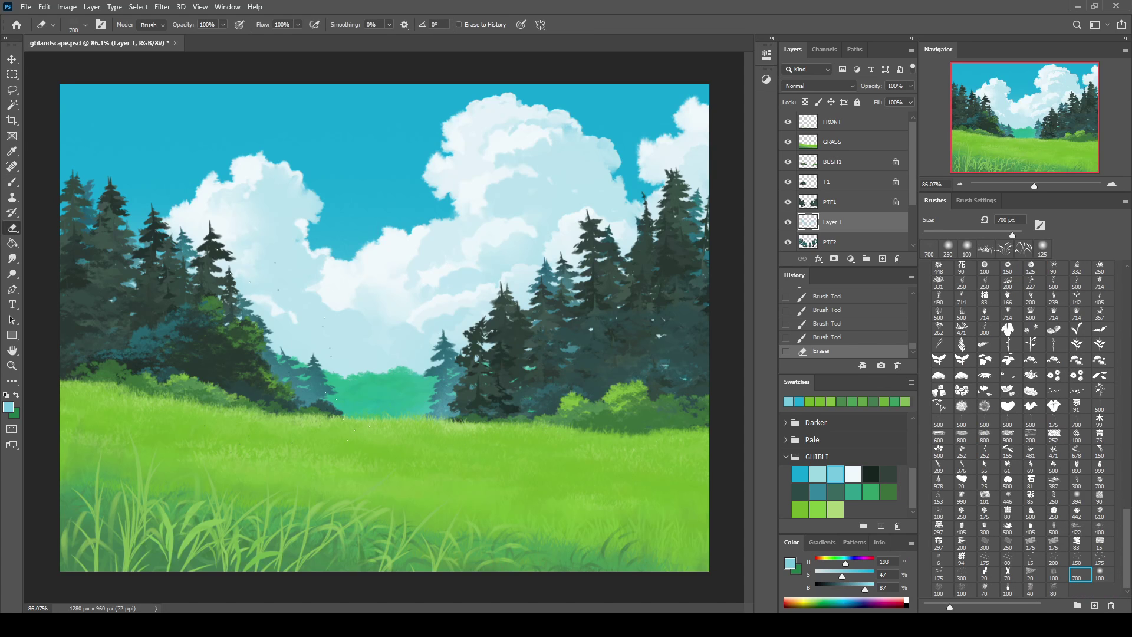
key("b")
left_click_drag(425, 429, 270, 405)
key("e")
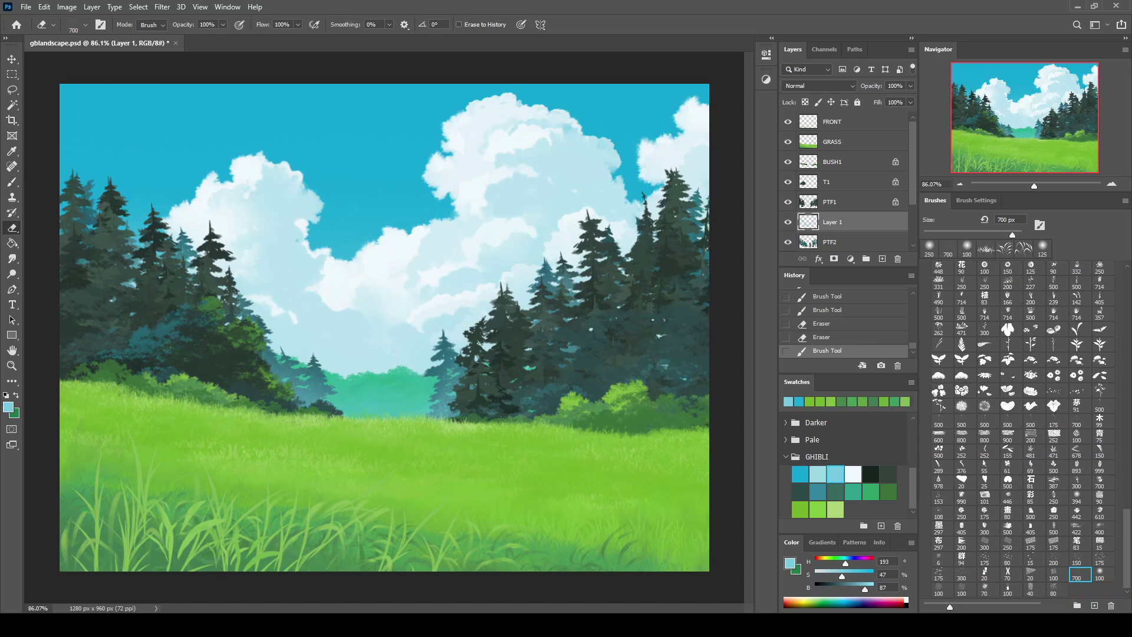
left_click(989, 267)
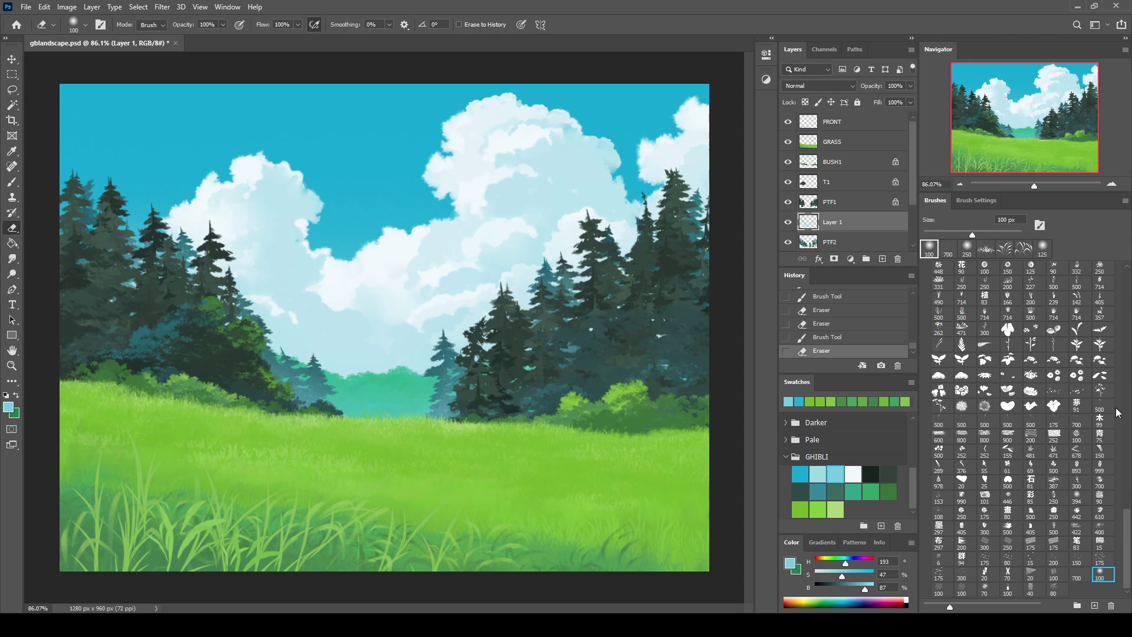
left_click_drag(1127, 508, 1128, 283)
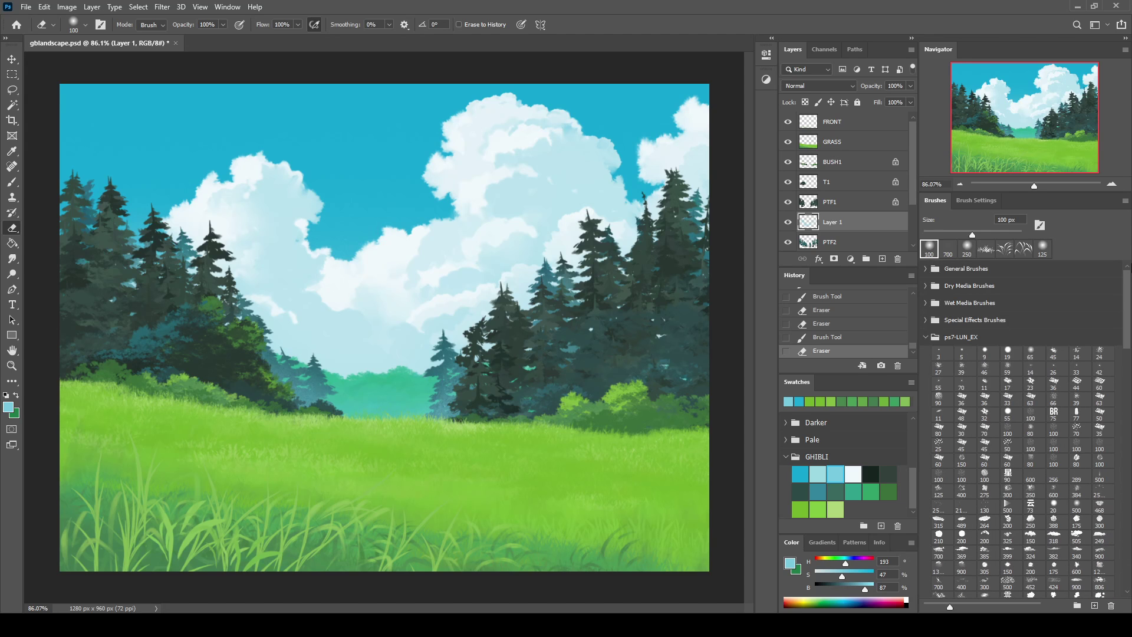
left_click_drag(284, 368, 284, 379)
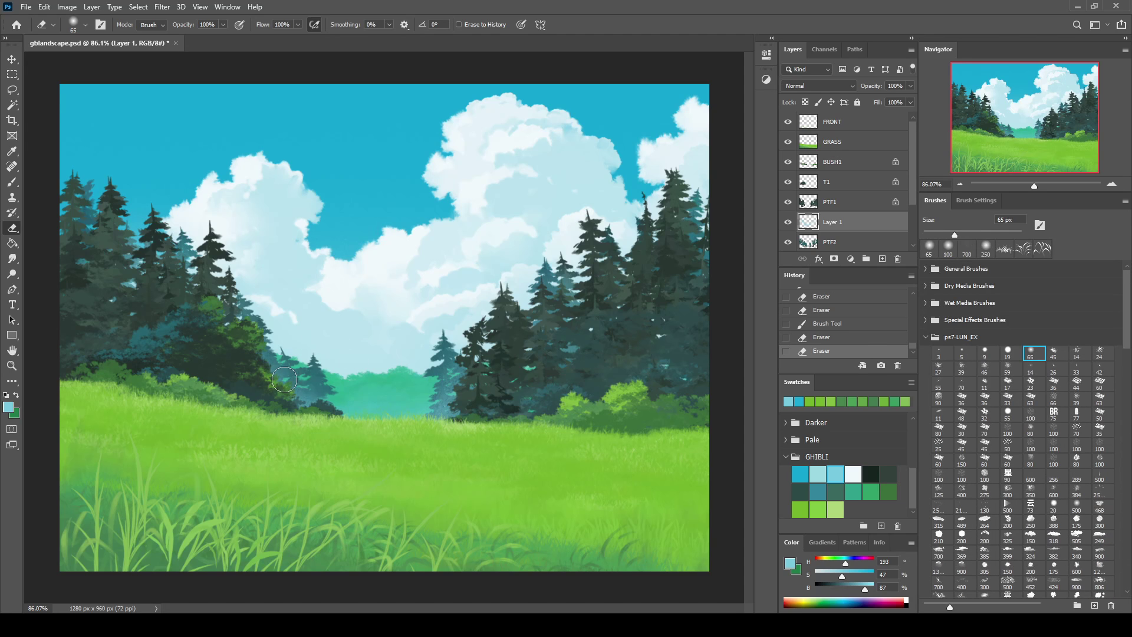
Paint and partly erase trial mist near the bushes on a new layer above PTF1
left_click(843, 202)
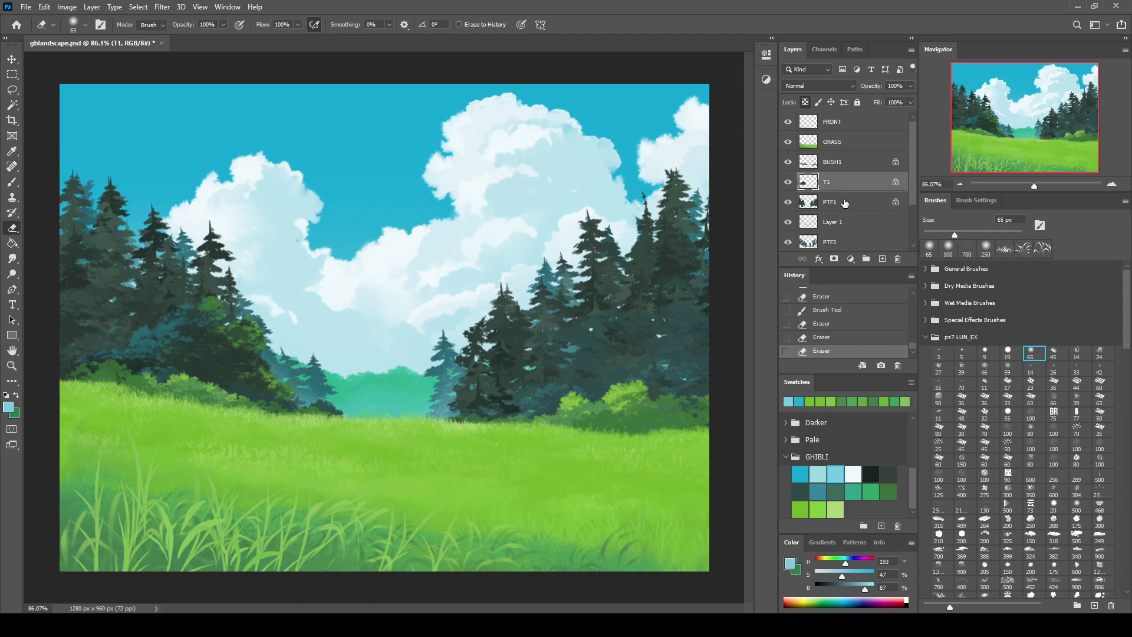
left_click(882, 258)
key("b")
mouse_move(474, 436)
left_mouse_down()
mouse_move(619, 392)
mouse_move(695, 353)
left_mouse_up()
key("e")
mouse_move(519, 400)
left_mouse_down()
mouse_move(707, 353)
mouse_move(678, 381)
left_mouse_up()
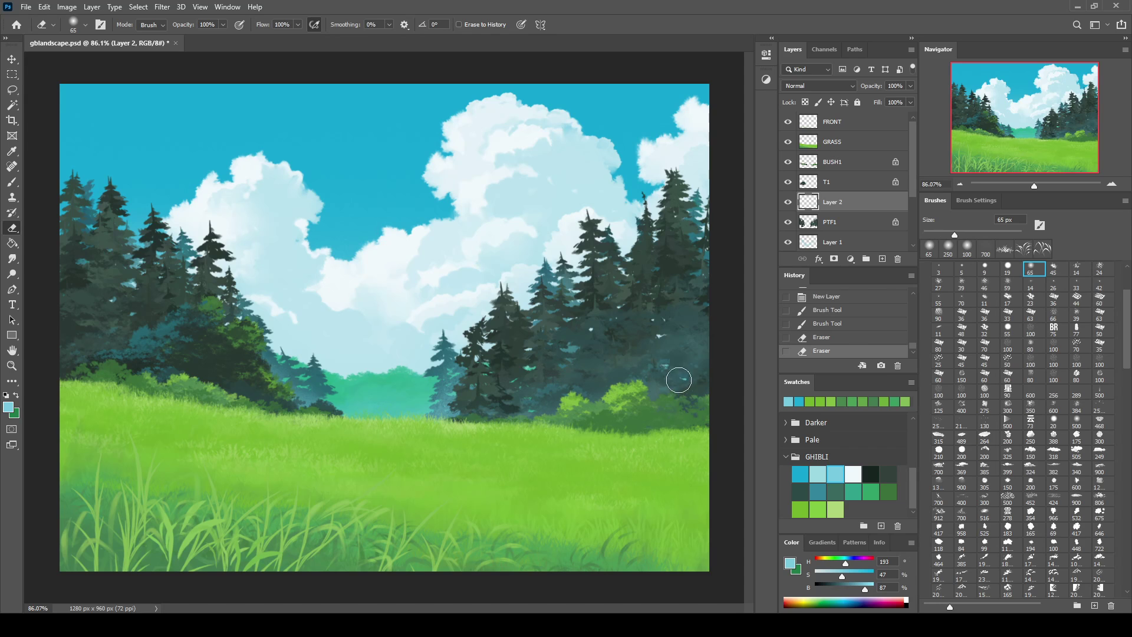
key("bracketright")
key("bracketright")
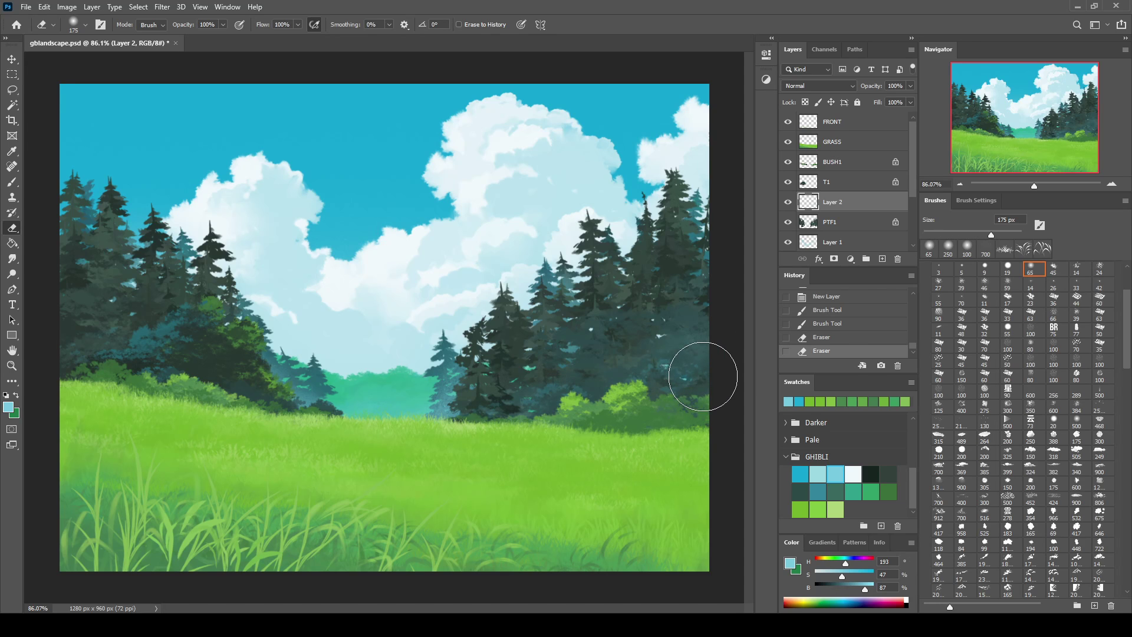
Brush light and deeper teal mist over the left and central trees, erasing some
key("b")
mouse_move(117, 365)
left_mouse_down()
mouse_move(171, 298)
mouse_move(156, 328)
left_mouse_up()
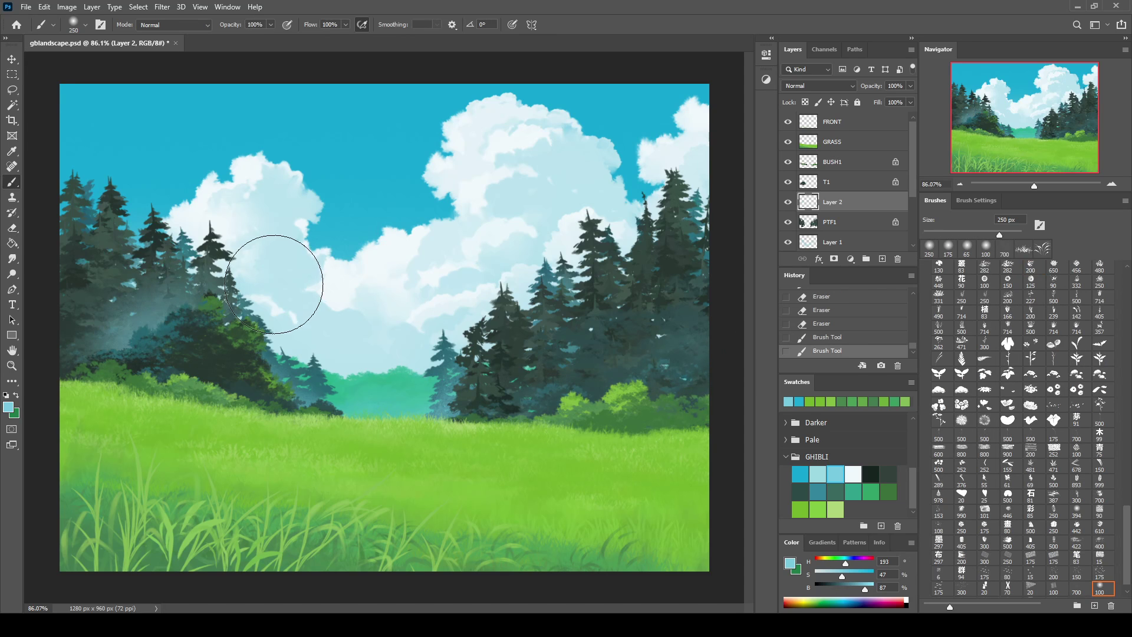
left_click(143, 321, "alt")
mouse_move(107, 295)
left_mouse_down()
mouse_move(136, 330)
mouse_move(152, 316)
left_mouse_up()
key("e")
mouse_move(94, 354)
left_mouse_down()
mouse_move(118, 260)
mouse_move(238, 270)
mouse_move(245, 253)
left_mouse_up()
key("b")
left_click_drag(291, 450, 298, 385)
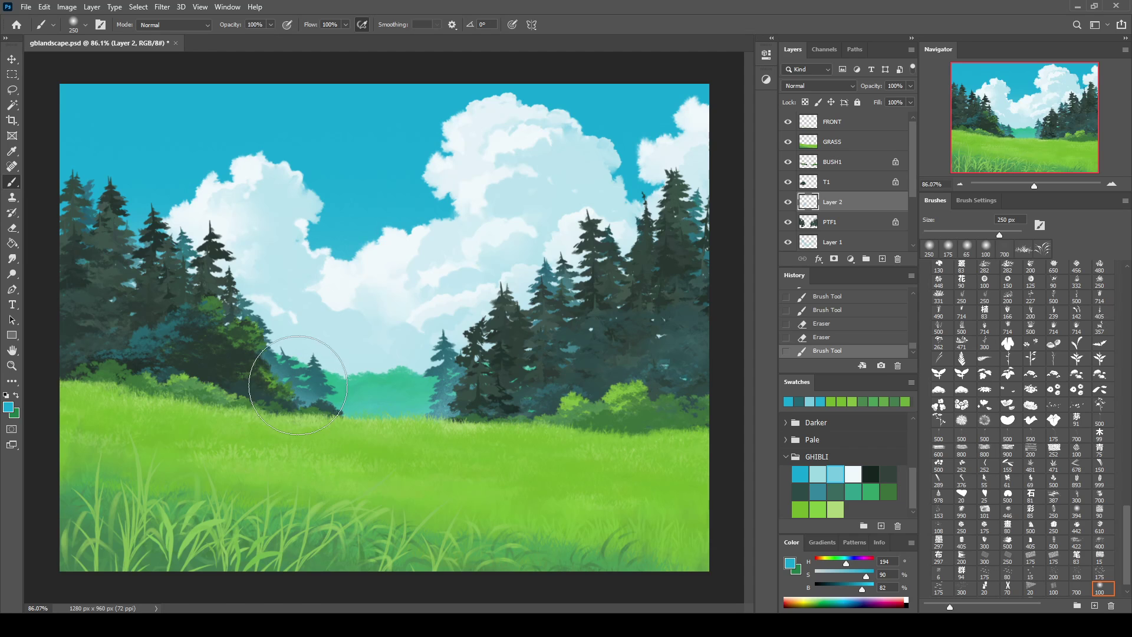
Move Layer 2 above T1 then BUSH1 while repainting mist and dark strokes over the trees
left_click_drag(860, 169, 860, 172)
mouse_move(165, 342)
left_mouse_down()
mouse_move(202, 367)
mouse_move(63, 328)
left_mouse_up()
key("e")
left_click_drag(179, 313, 177, 316)
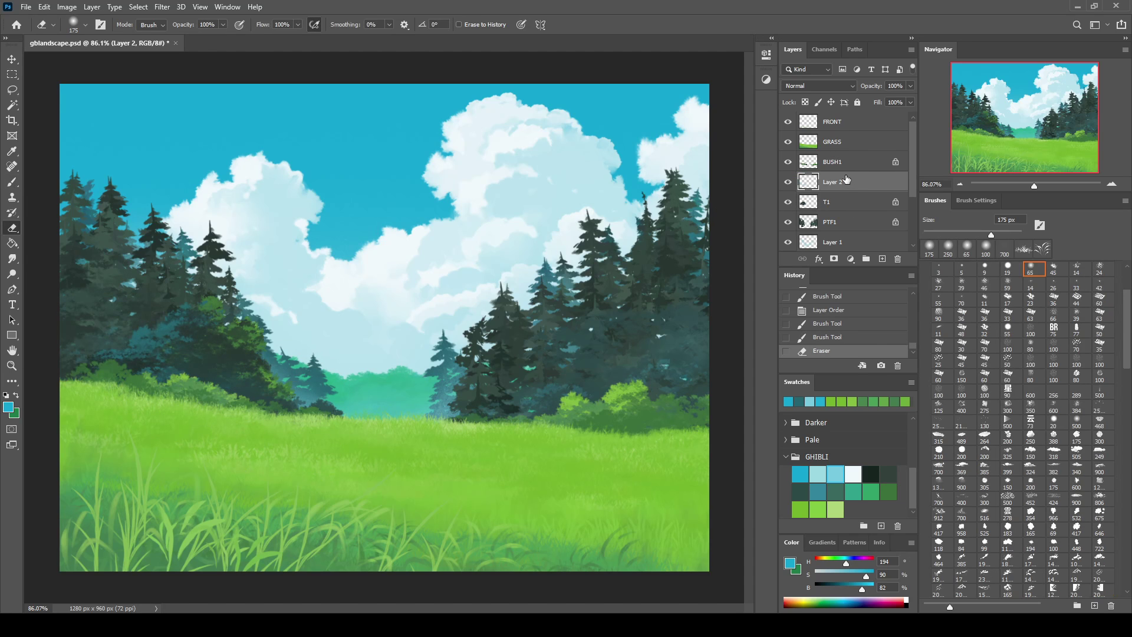
left_click_drag(861, 153, 860, 155)
key("b")
mouse_move(241, 354)
left_mouse_down()
mouse_move(207, 354)
mouse_move(283, 377)
mouse_move(65, 342)
left_mouse_up()
key("e")
key("b")
left_click_drag(484, 372, 518, 398)
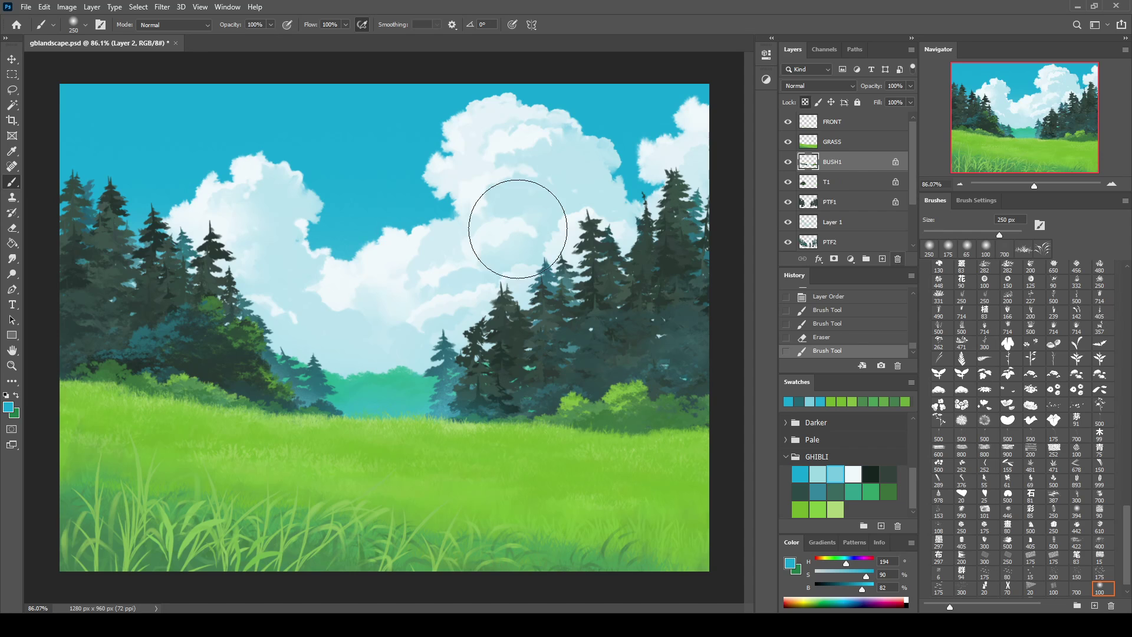
Delete Layer 2, clear all content from Layer 1, save, and delete Layer 1
key("Delete")
left_click(831, 222)
key("e")
left_click_drag(471, 389, 477, 353)
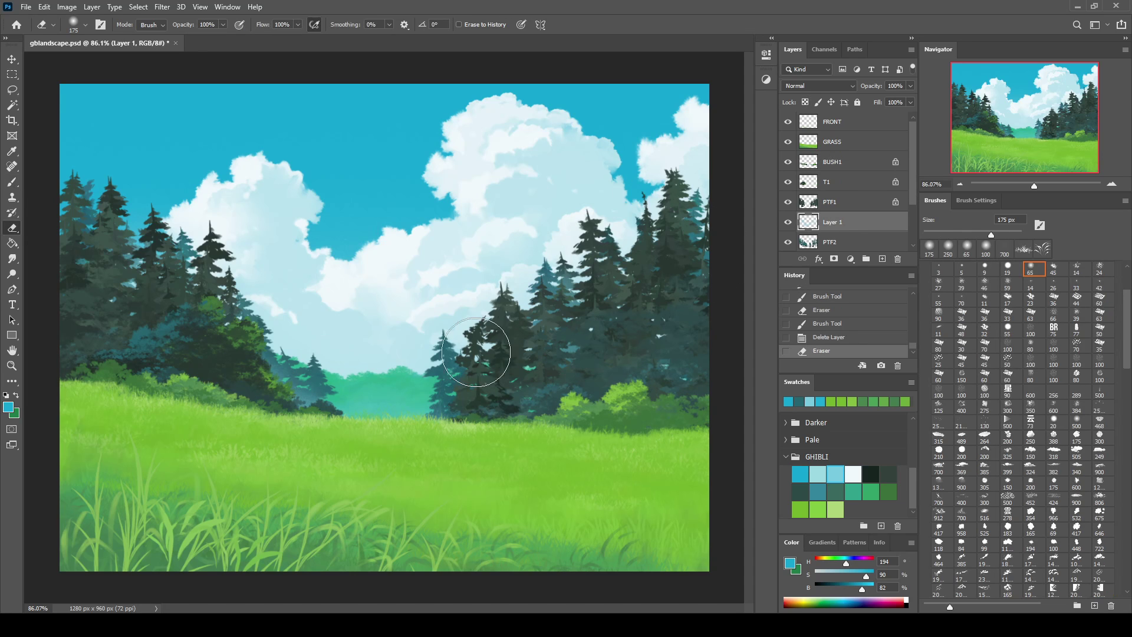
key("ctrl+a")
key("Delete")
key("Delete")
key("ctrl+s")
key("ctrl+d")
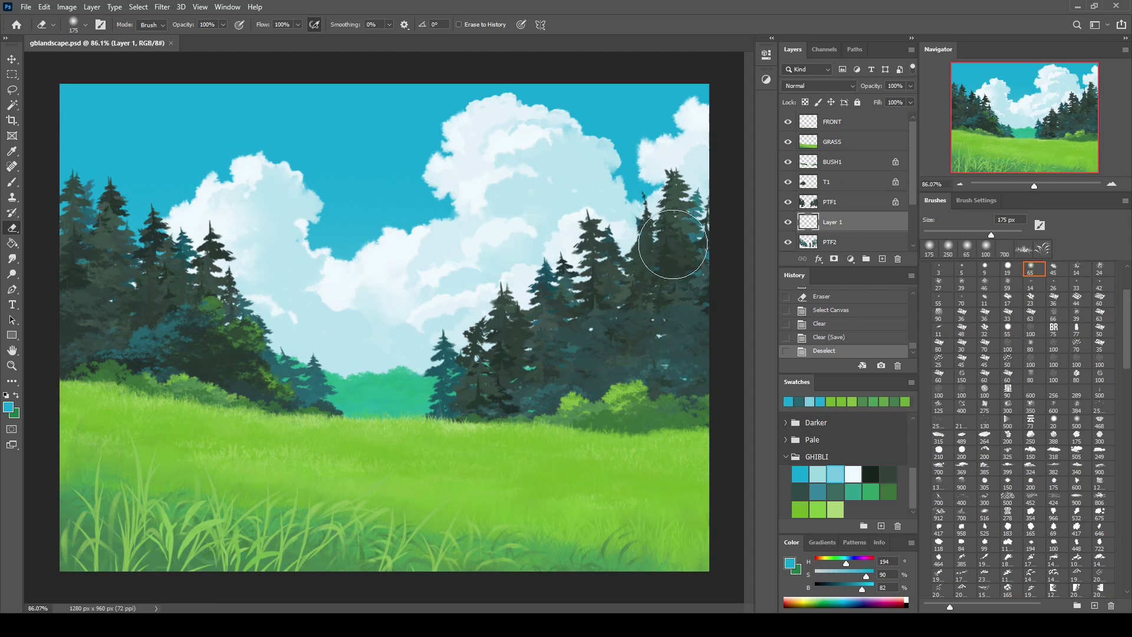
key("v")
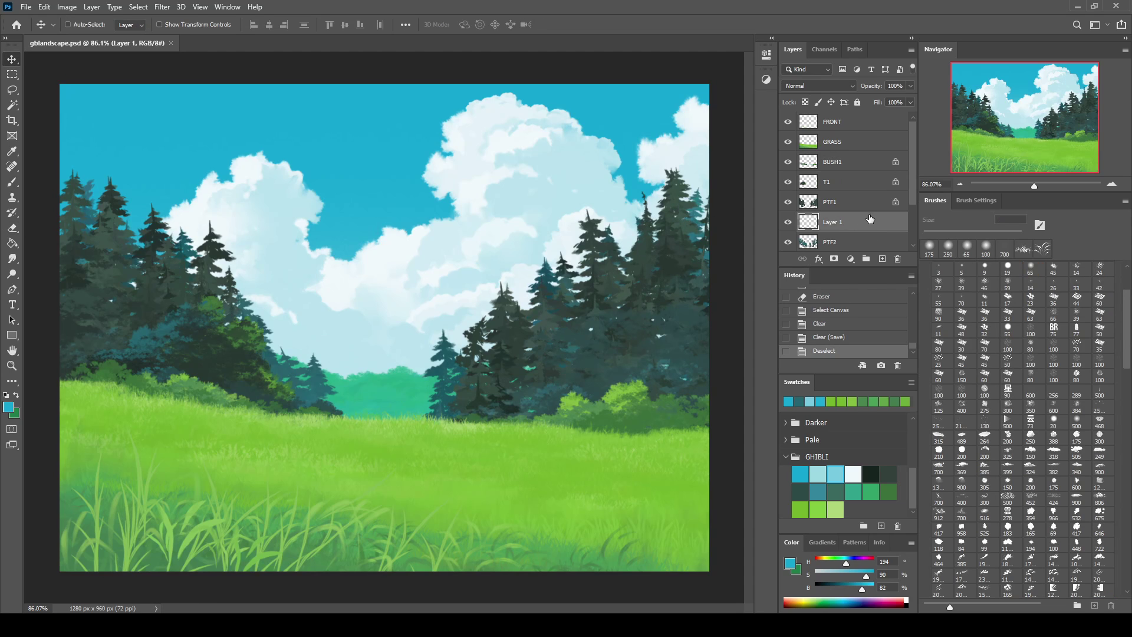
key("Delete")
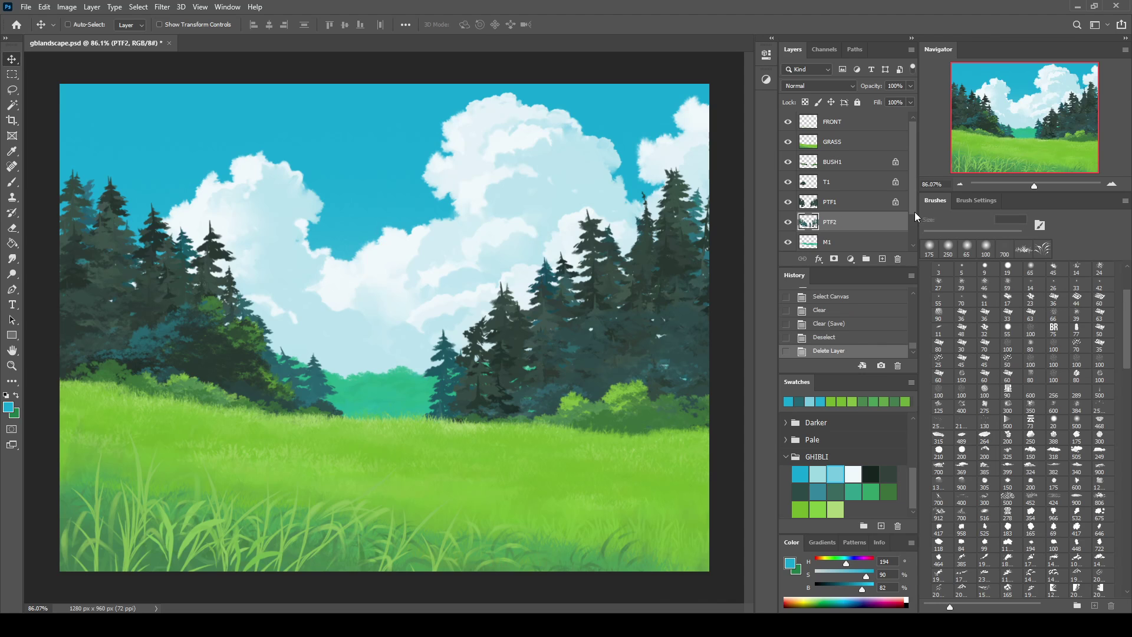
Nudge the C1 cloud layer downward, then set the view to about 110% showing more sky
scroll(911, 212, "down", 2)
left_click(837, 227)
left_click_drag(566, 227, 578, 246)
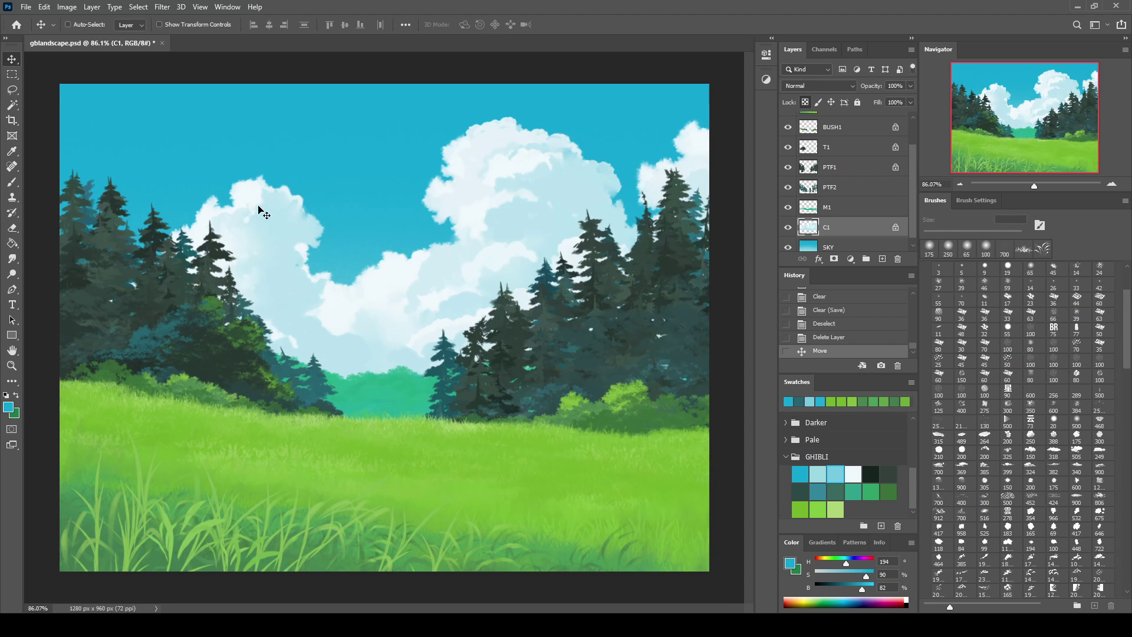
left_click(1024, 185)
left_click_drag(1023, 186, 1040, 184)
mouse_move(1028, 137)
left_mouse_down()
mouse_move(1033, 116)
mouse_move(962, 111)
left_mouse_up()
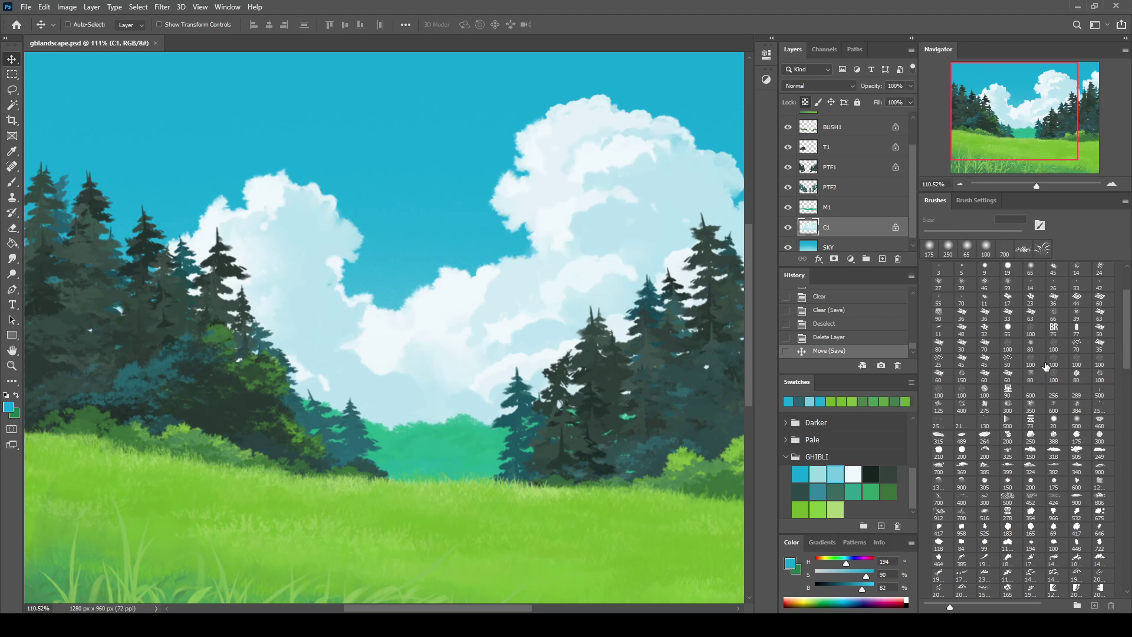
left_click(1124, 495)
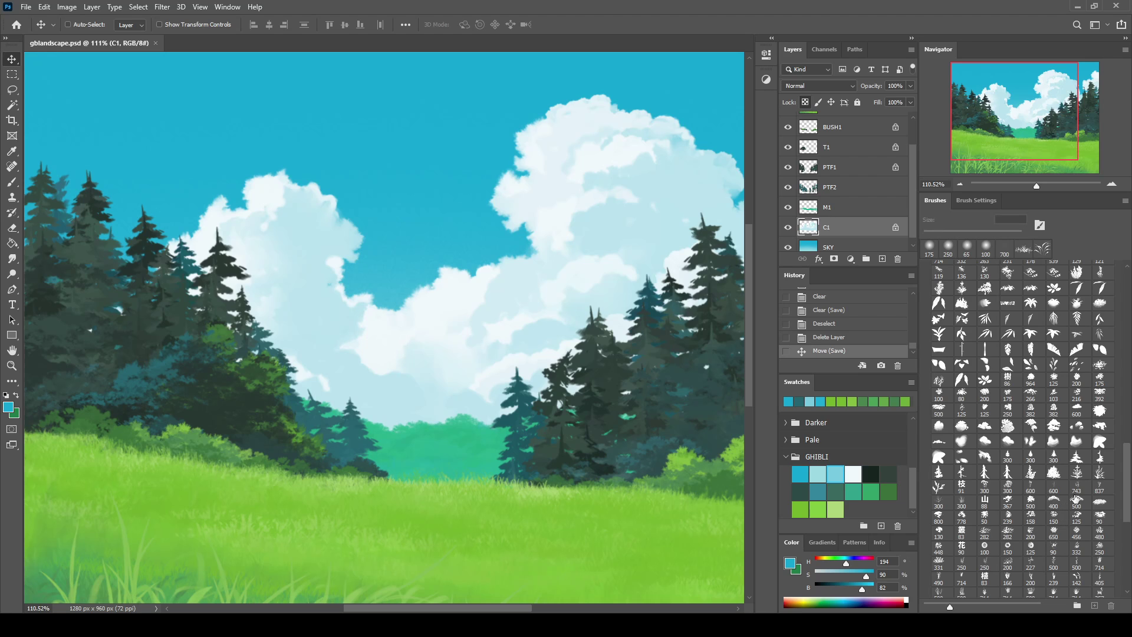
Choose a plant silhouette brush and undo a test stamp on the canvas
left_click(1037, 486)
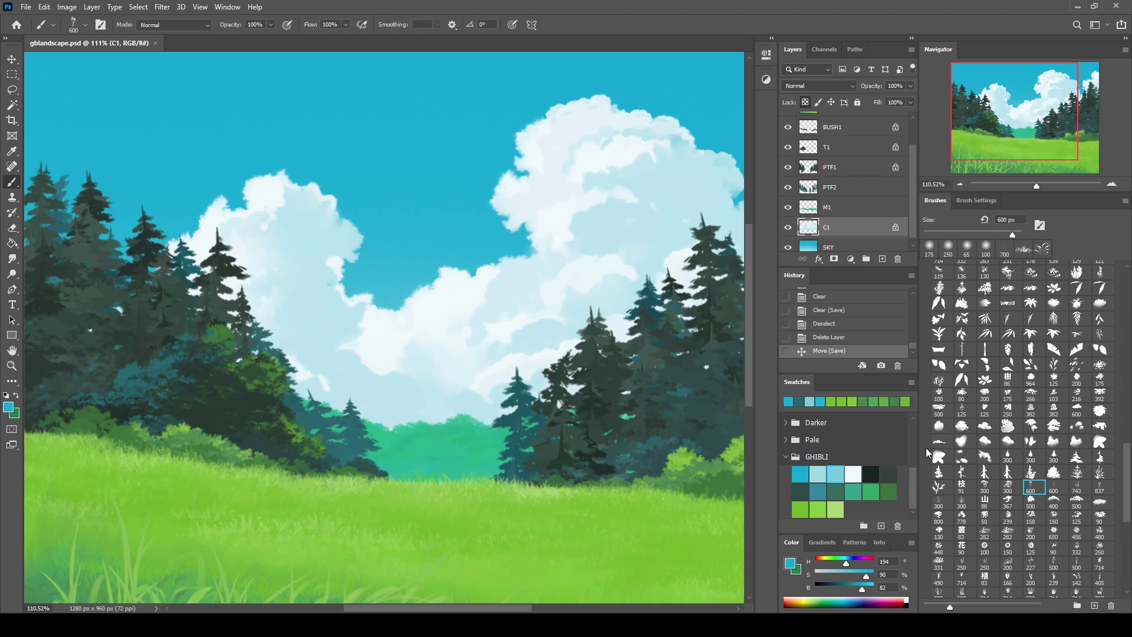
left_click_drag(1014, 112, 1012, 135)
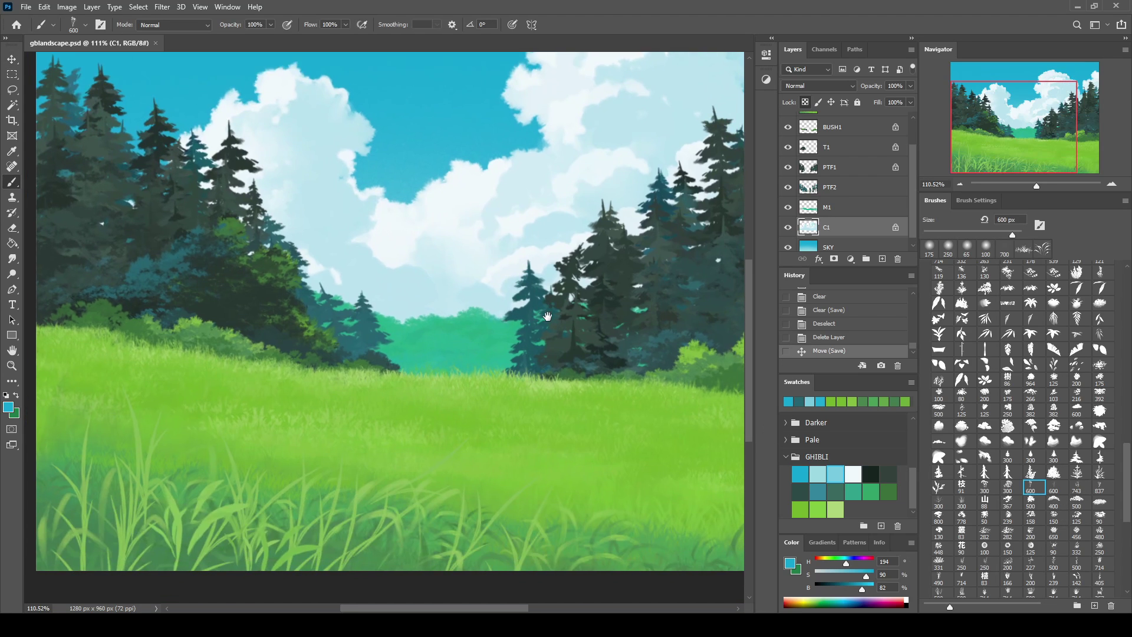
left_click(942, 487)
left_click(472, 283)
key("ctrl+z")
scroll(914, 205, "up", 2)
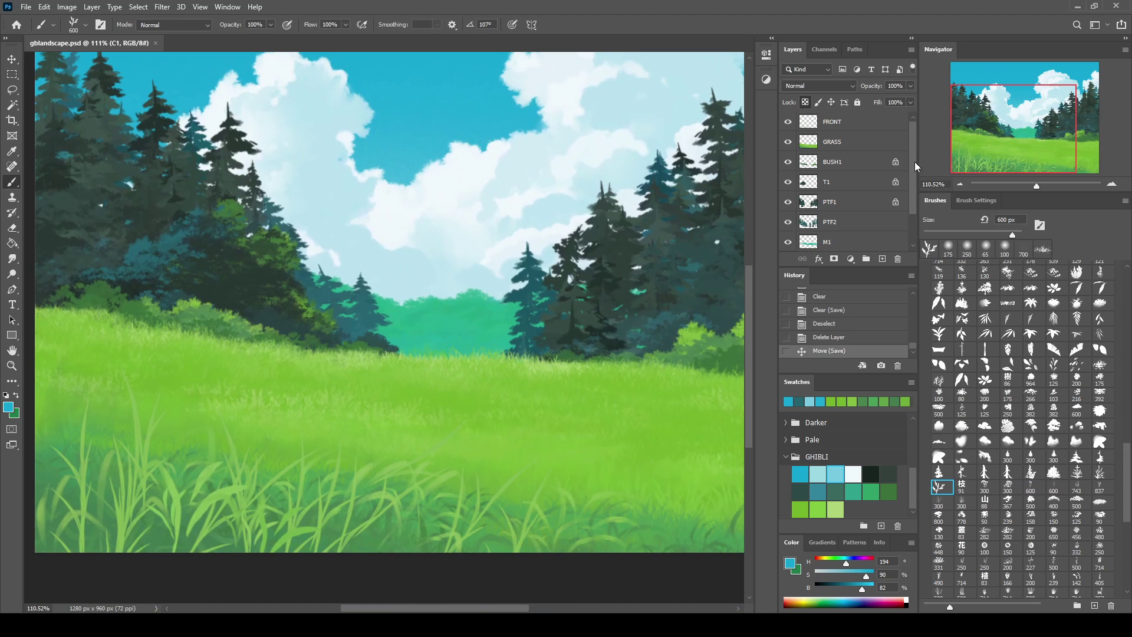
Add a new plant layer, sample dark green, and shrink the brush to 300 px after trial stamps
left_click(882, 259)
left_click(386, 448)
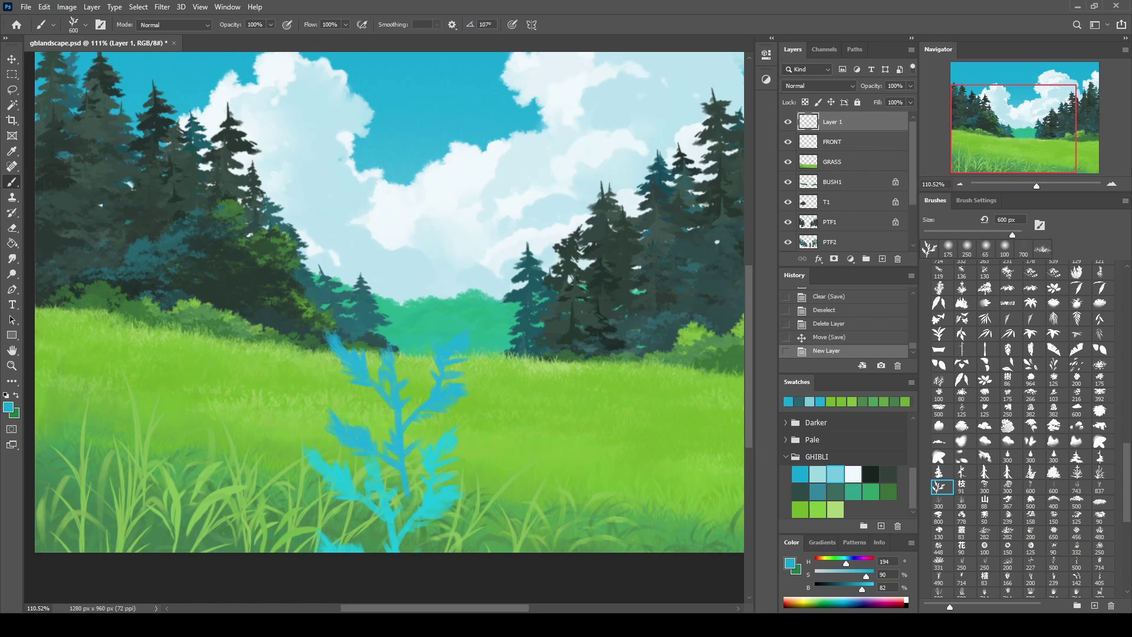
key("ctrl+z")
left_click(611, 343, "alt")
left_click(386, 448)
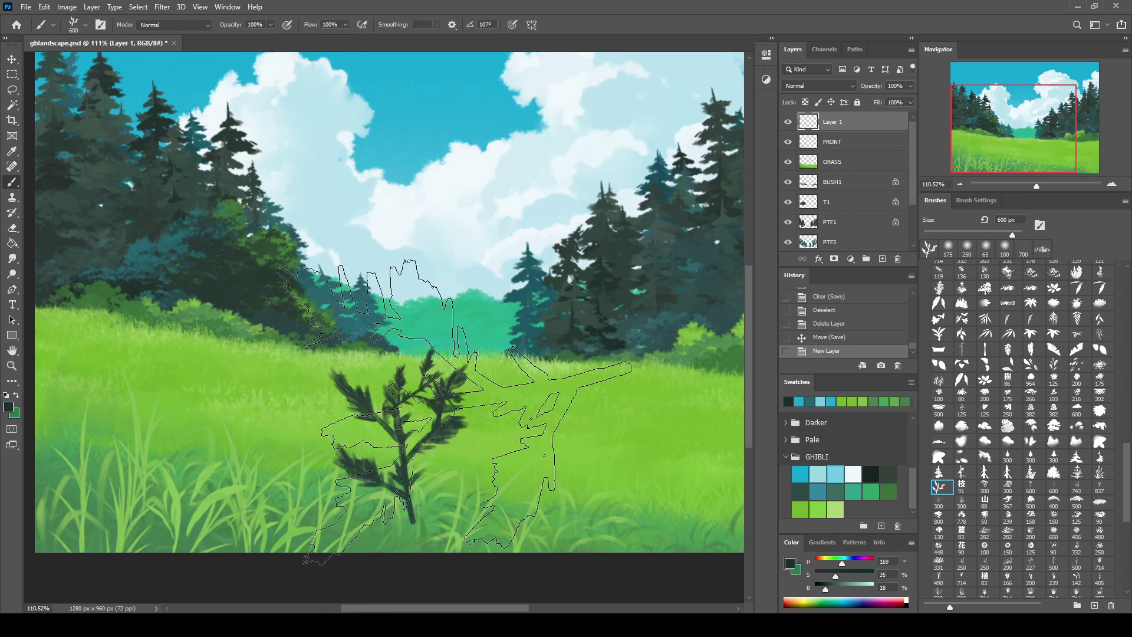
key("ctrl+z")
key("bracketleft")
key("bracketleft")
key("bracketleft")
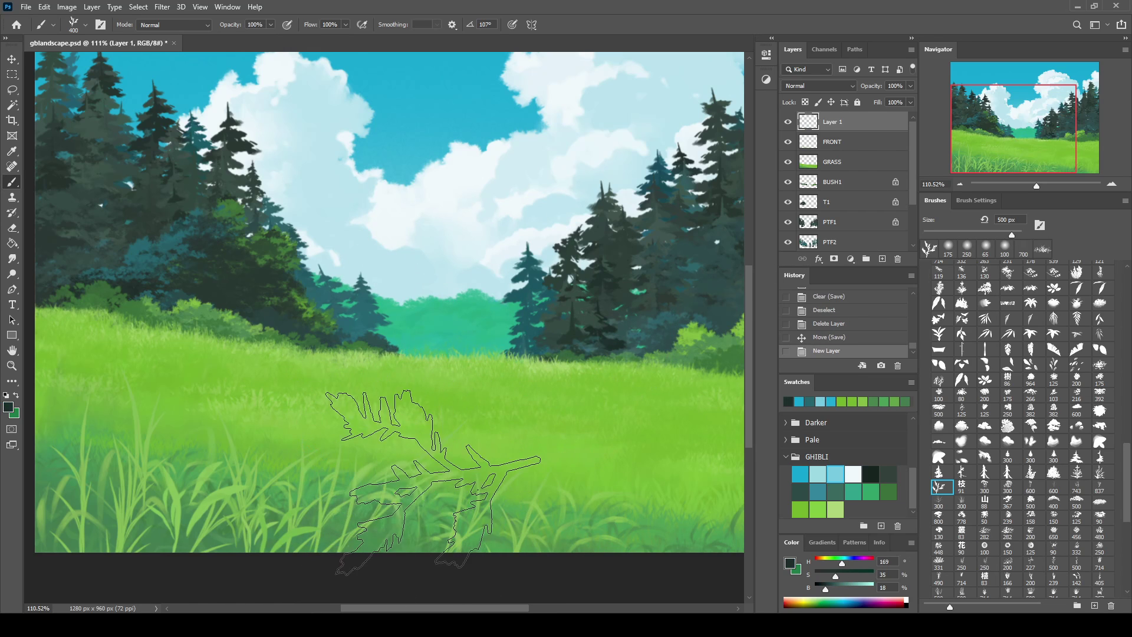
Stamp a few small dark plants in the foreground, then clear them and deselect
left_click(428, 449)
left_click(507, 457)
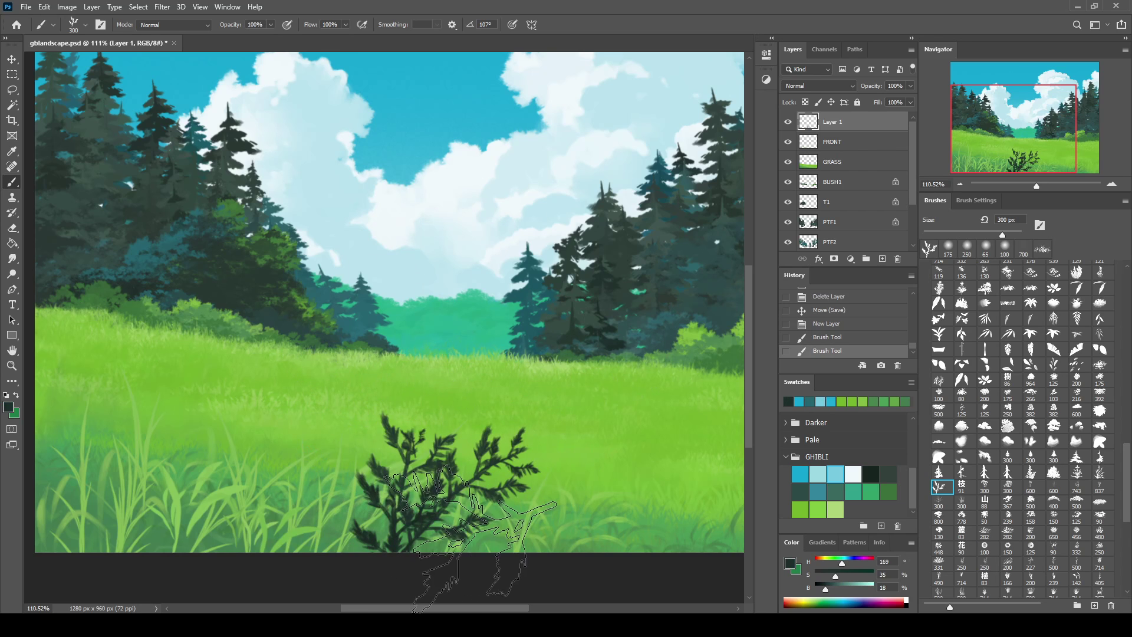
left_click(380, 527)
key("ctrl+a")
key("Delete")
key("ctrl+d")
Pick greens from the saved swatches and stamp plants across the centre and lower-right grass
left_click(887, 473)
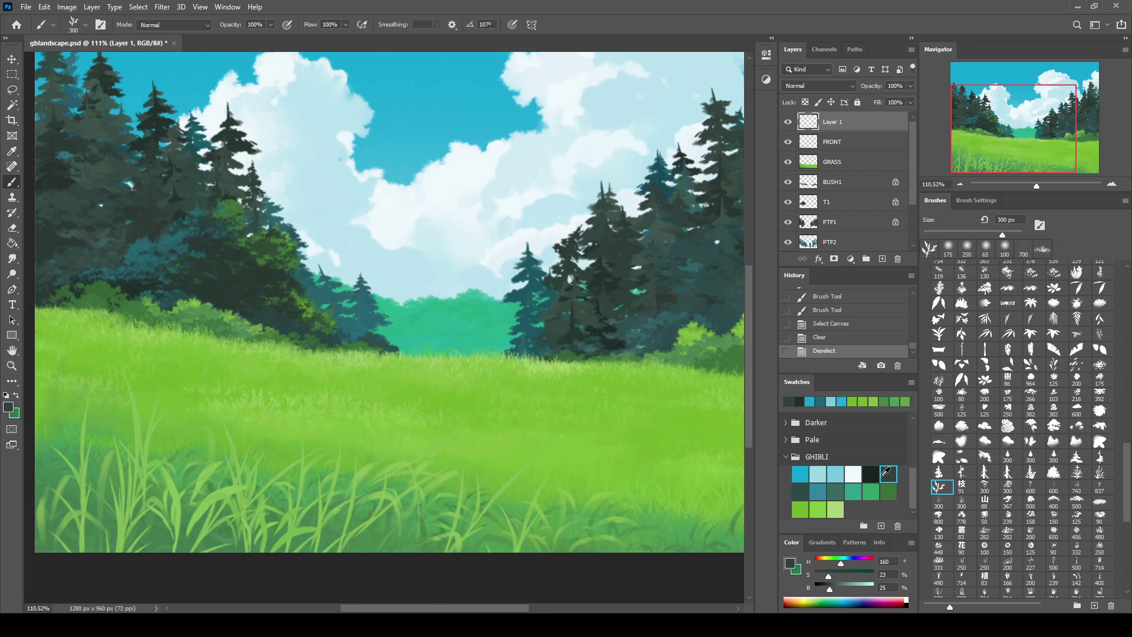
left_click(889, 490)
left_click(307, 449)
left_click_drag(367, 431, 456, 361)
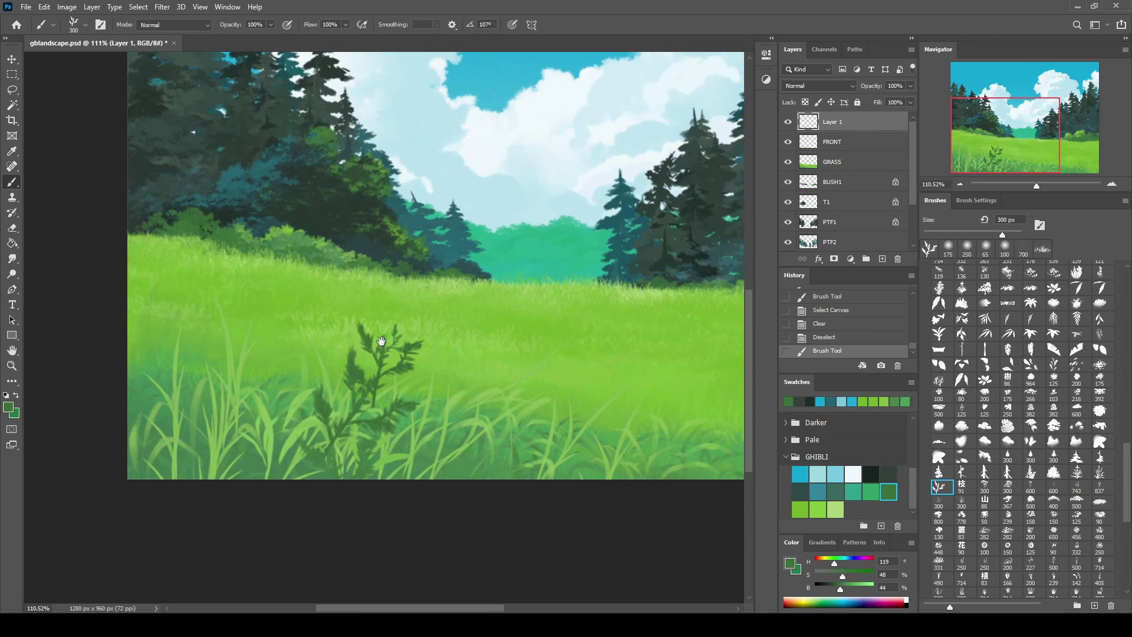
left_click(365, 413)
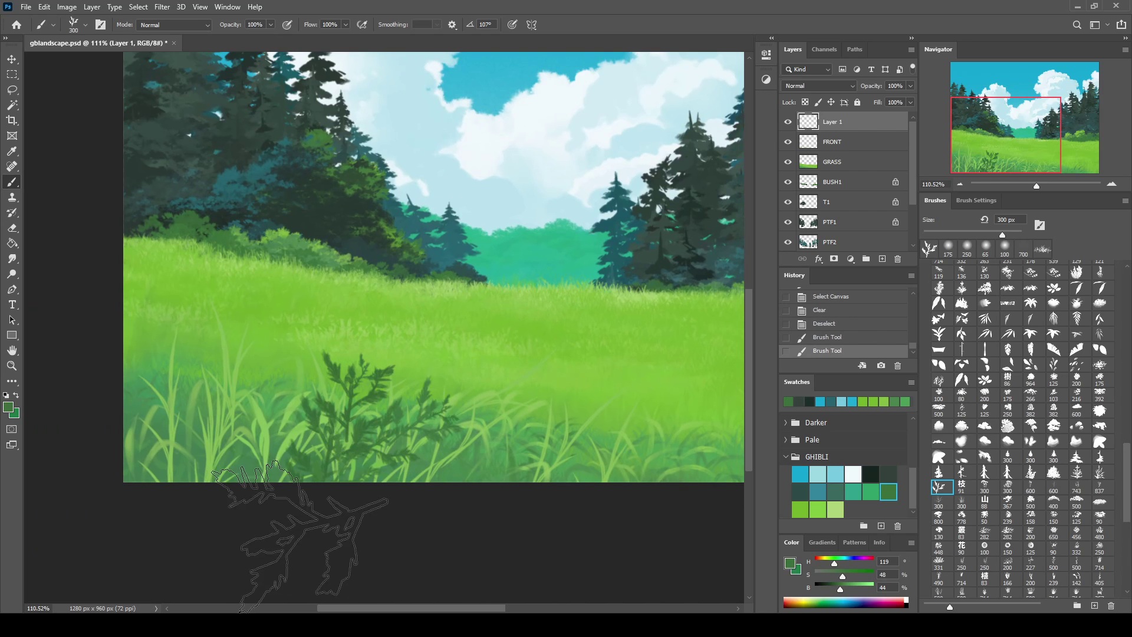
left_click(560, 407)
left_click(548, 472)
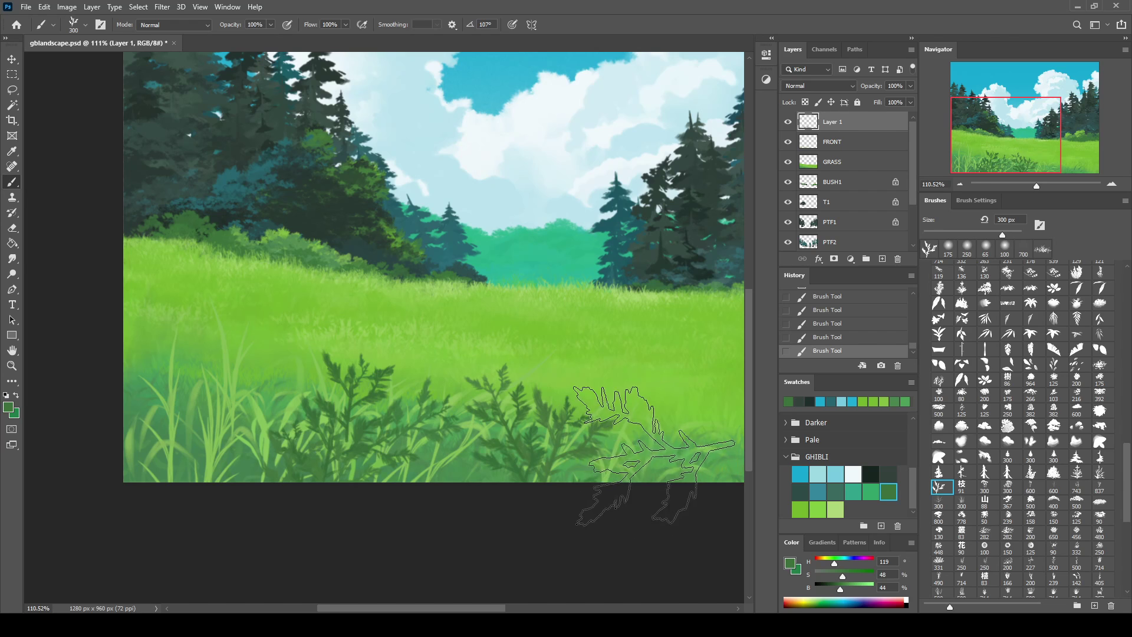
left_click(648, 451)
Stamp more plants in the lower-left and middle grass, then clear all stamps from Layer 1
left_click(227, 413)
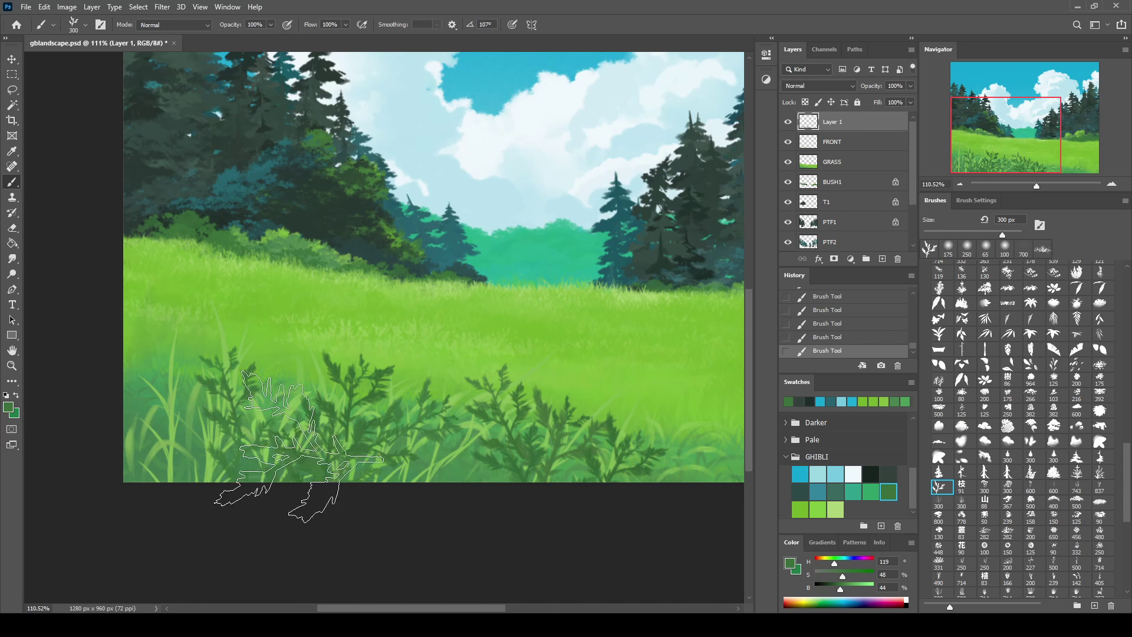
left_click(371, 365)
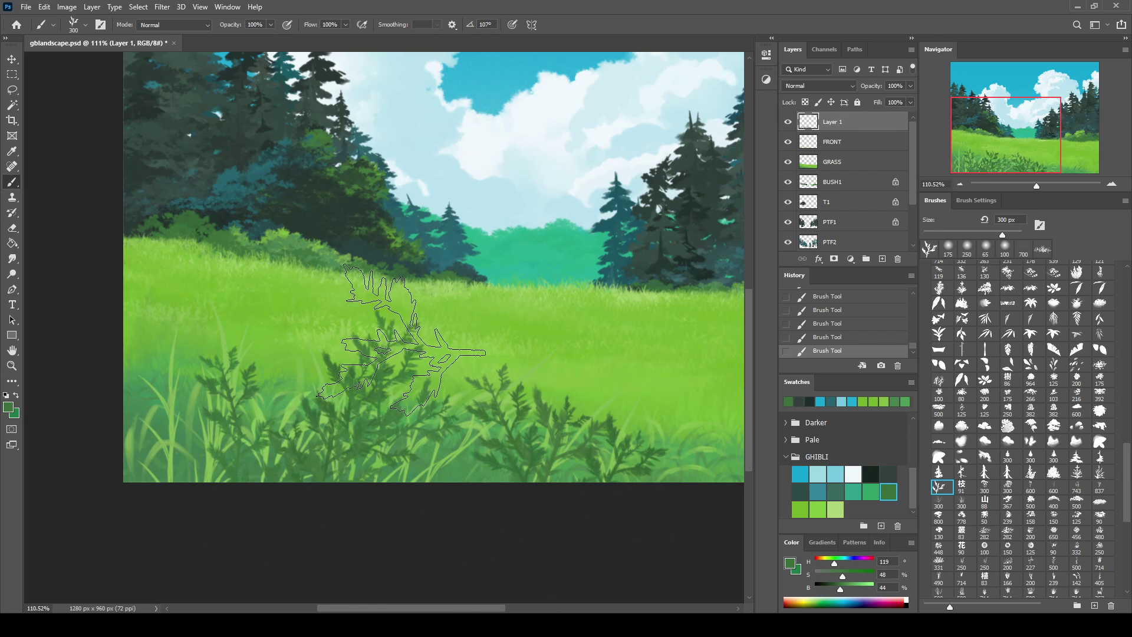
left_click(533, 336)
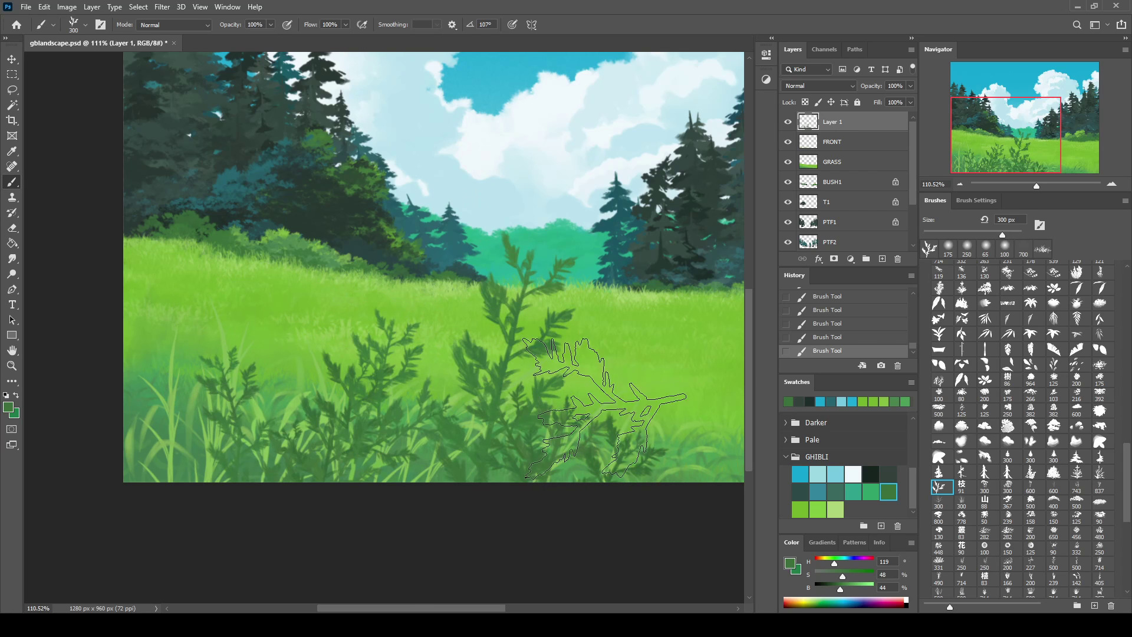
key("ctrl+z")
key("ctrl+a")
key("Delete")
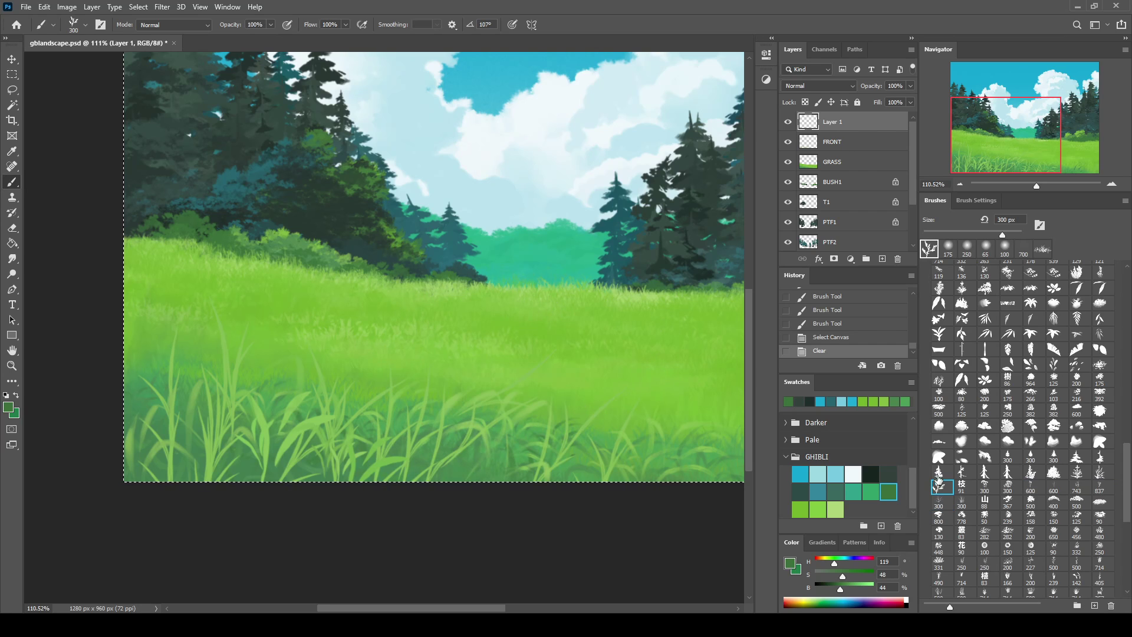
Stamp dark teal plant silhouettes across the mid grass with the 405 px plant brush
left_click(1099, 578)
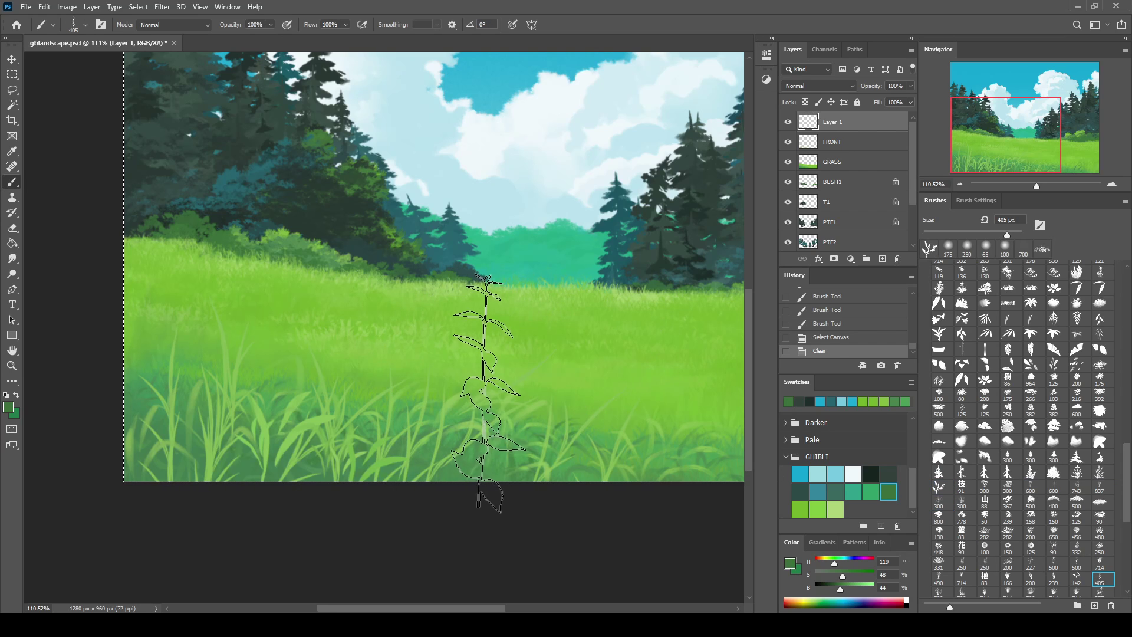
left_click(483, 406)
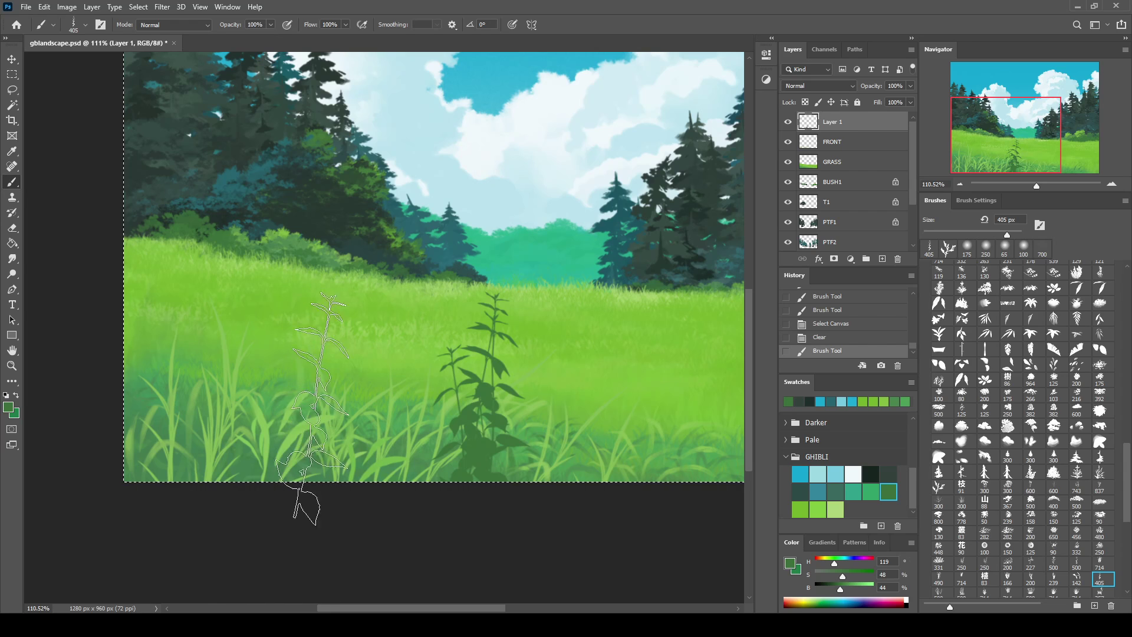
key("ctrl+z")
left_click(312, 222, "alt")
left_click(289, 409)
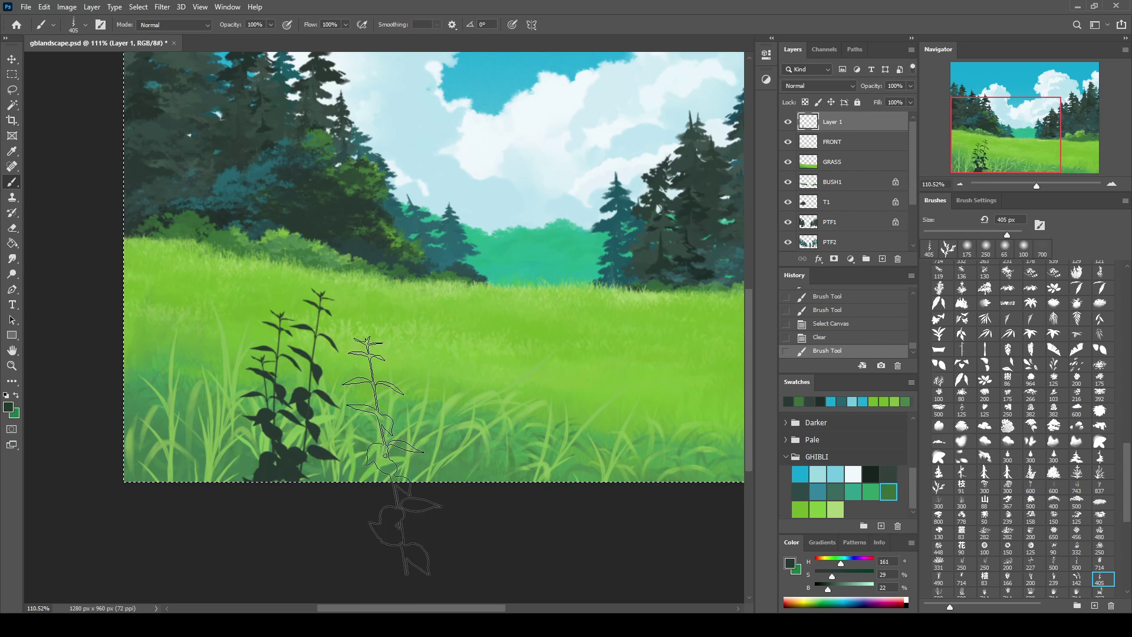
left_click_drag(389, 462, 522, 458)
left_click(479, 452)
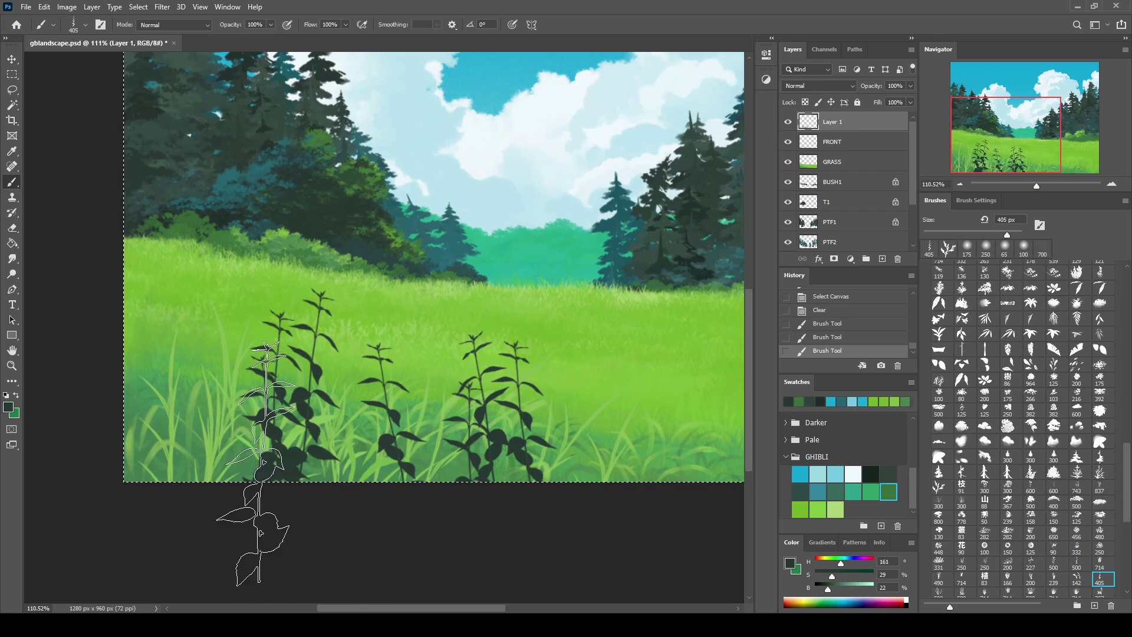
Clear all plant silhouettes, then repaint dark plants along the grass with the 500 px plant brush
key("ctrl+a")
key("Delete")
left_click_drag(330, 431, 230, 433)
left_click_drag(429, 457, 448, 460)
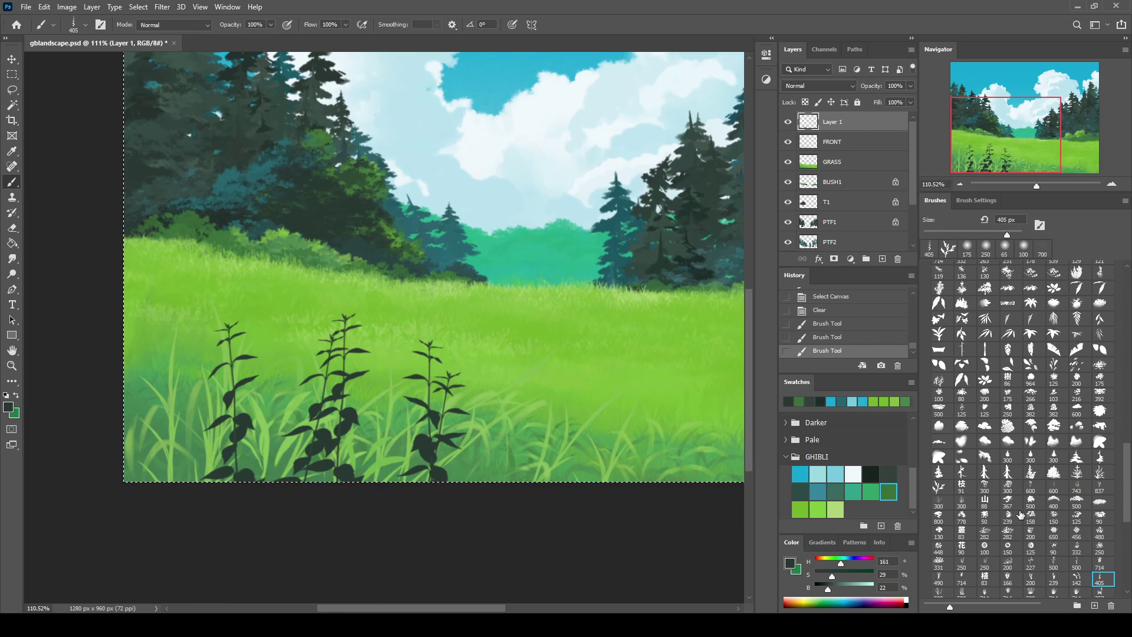
left_click(939, 590)
left_click(507, 412)
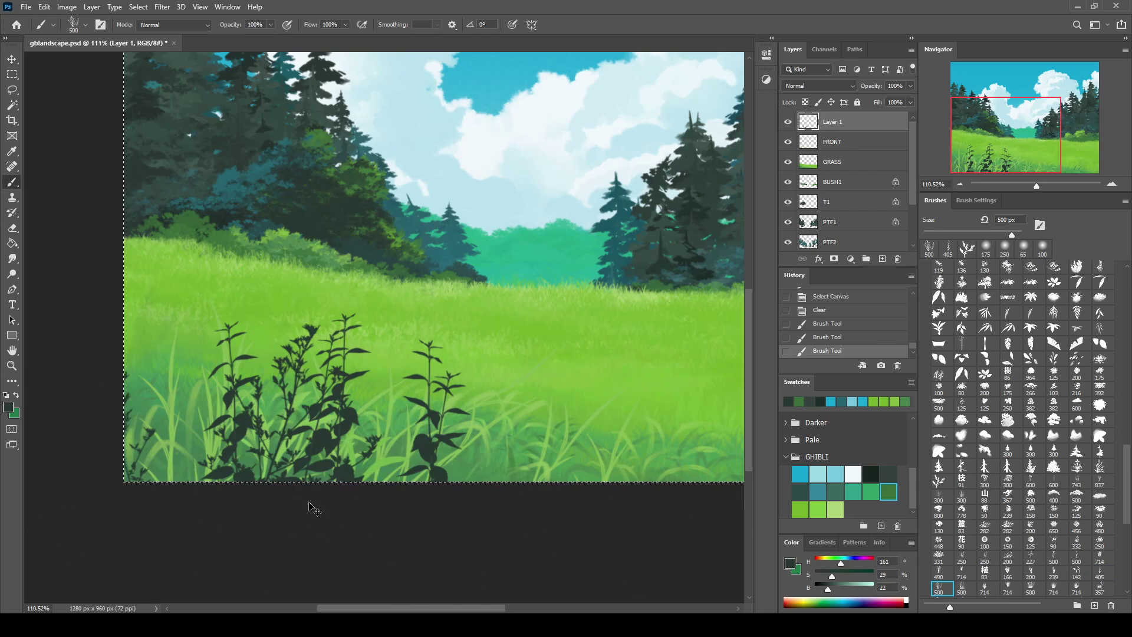
Deselect and stamp weed silhouettes along the meadow bottom and foreground
key("ctrl+d")
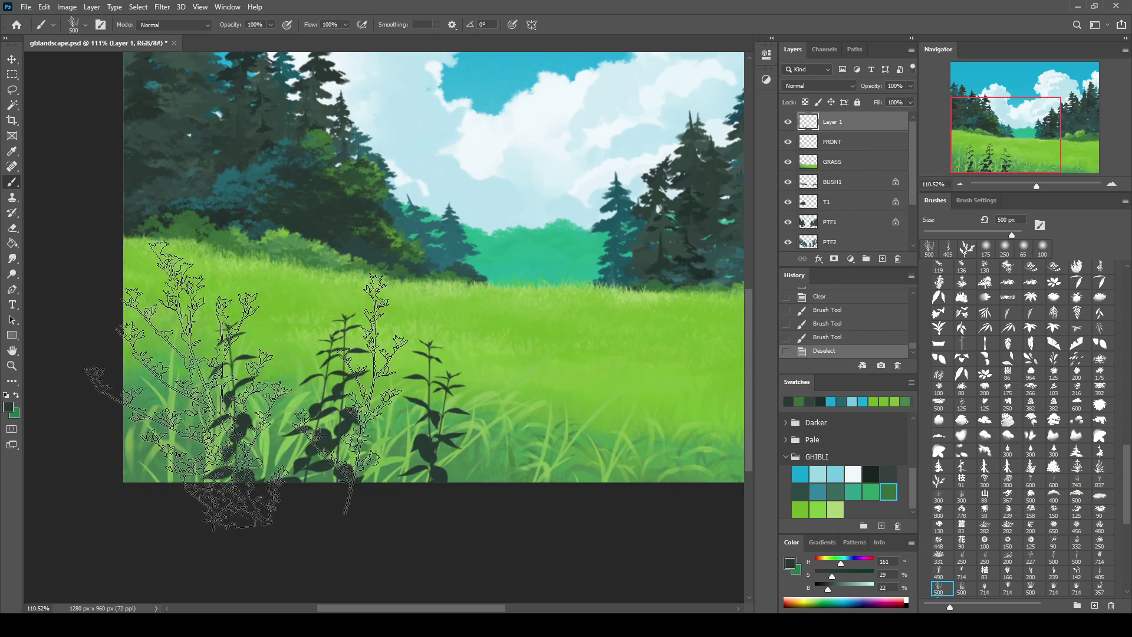
left_click(236, 454)
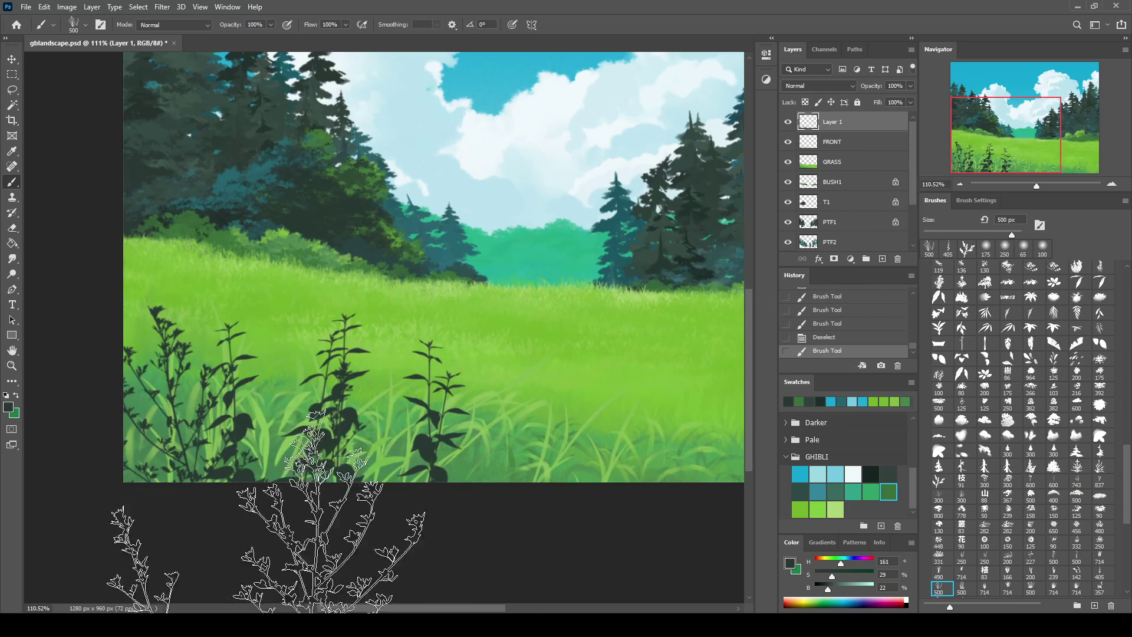
left_click(519, 530)
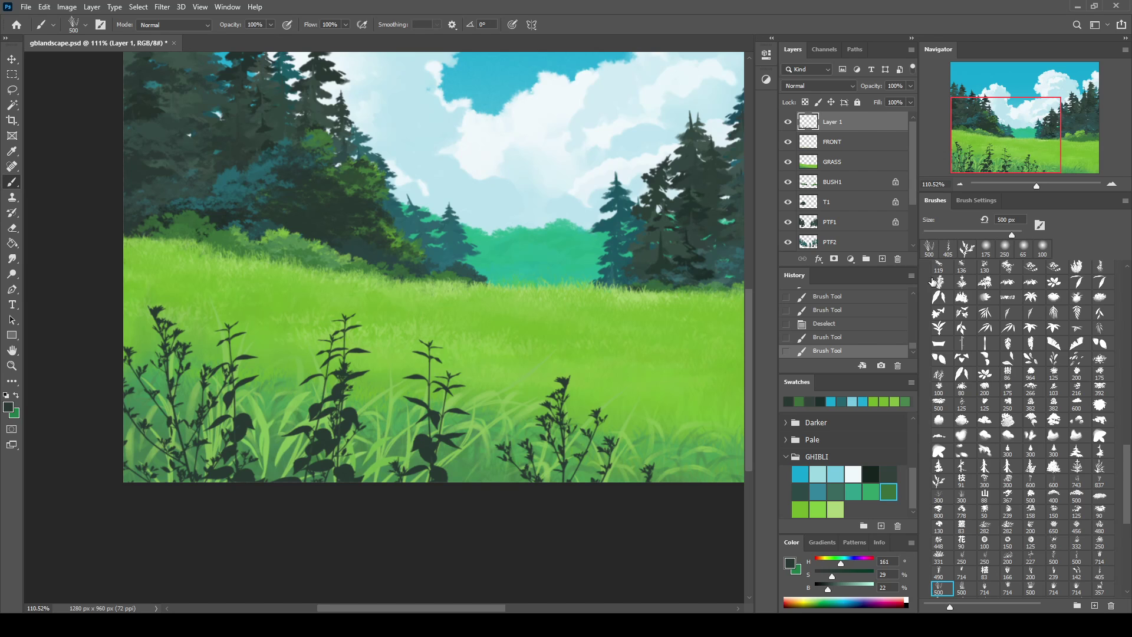
left_click(941, 480)
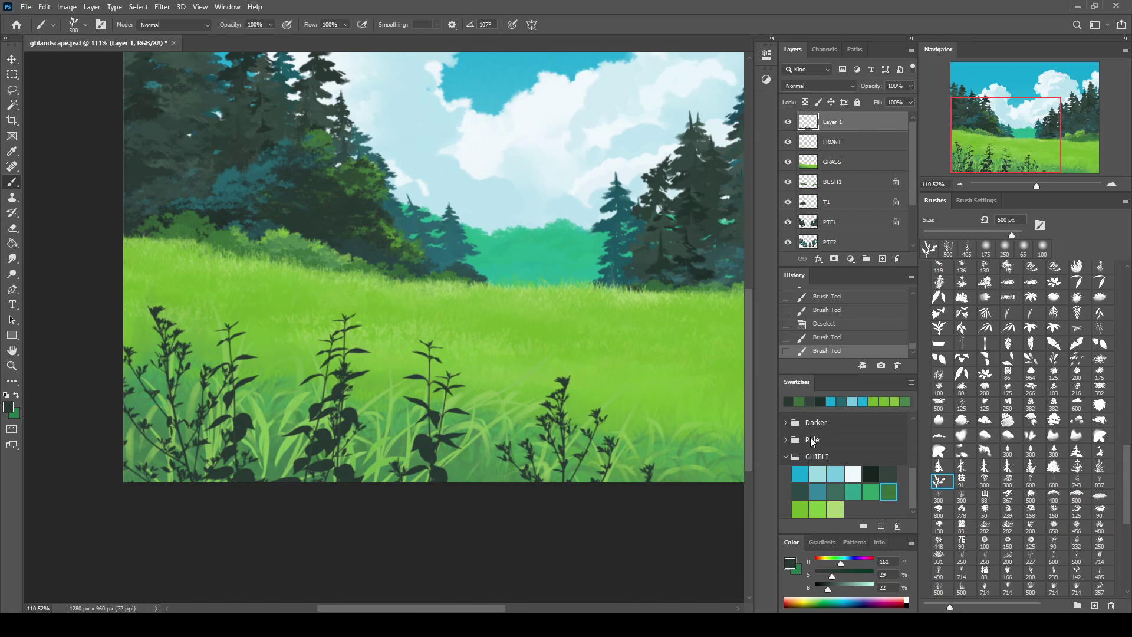
Lock Layer 1's transparent pixels and paint mid and sampled dark greens over the weeds
left_click(886, 492)
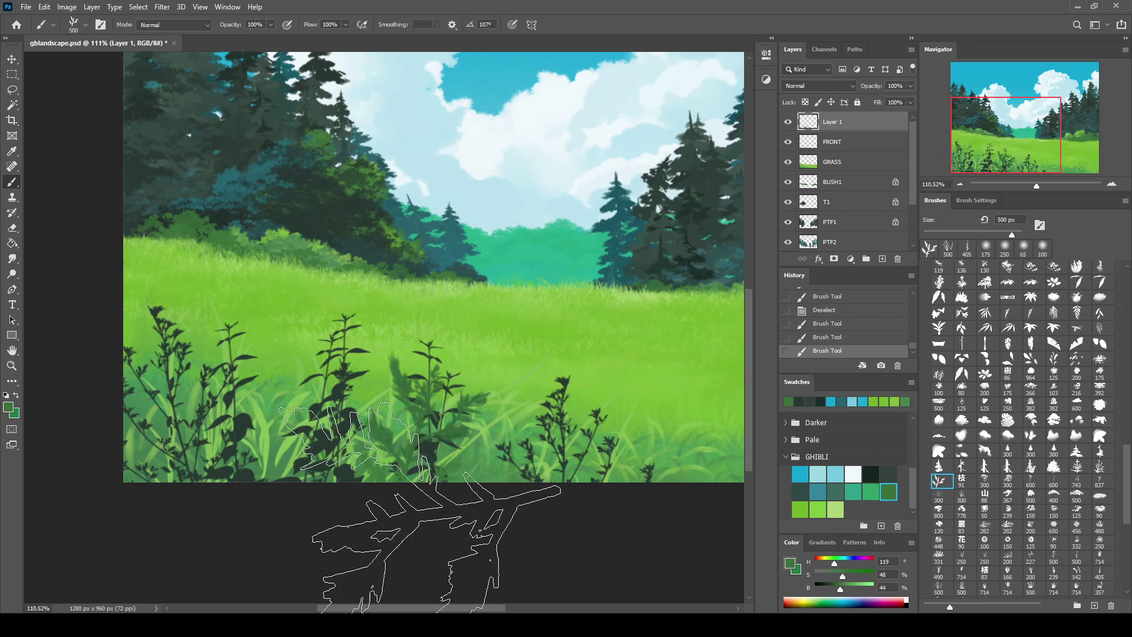
left_click(804, 102)
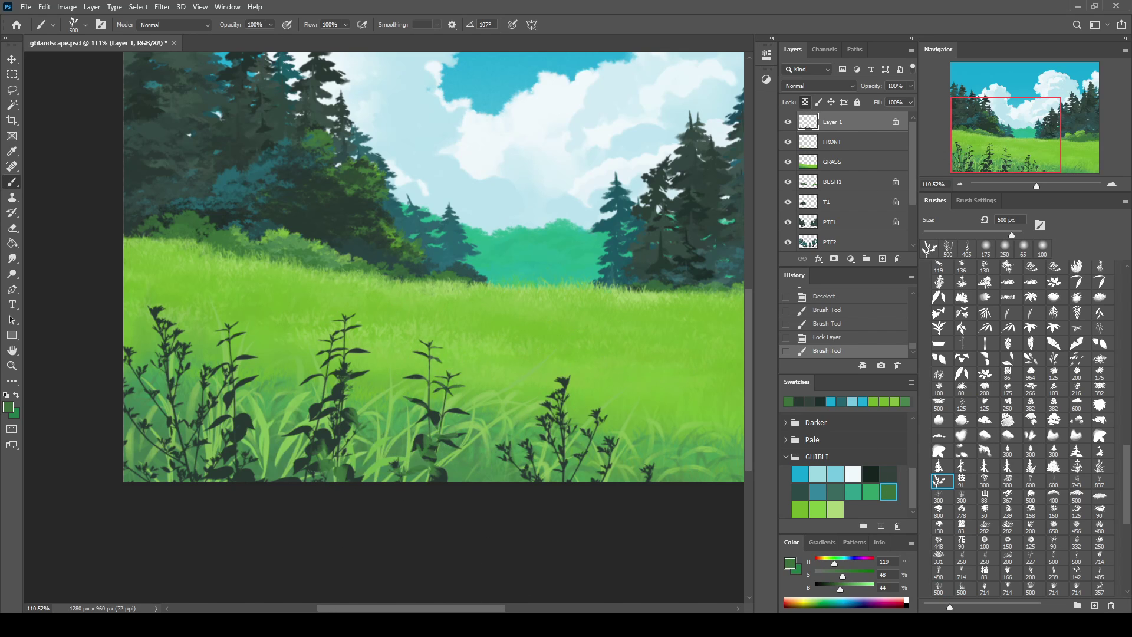
left_click(423, 399)
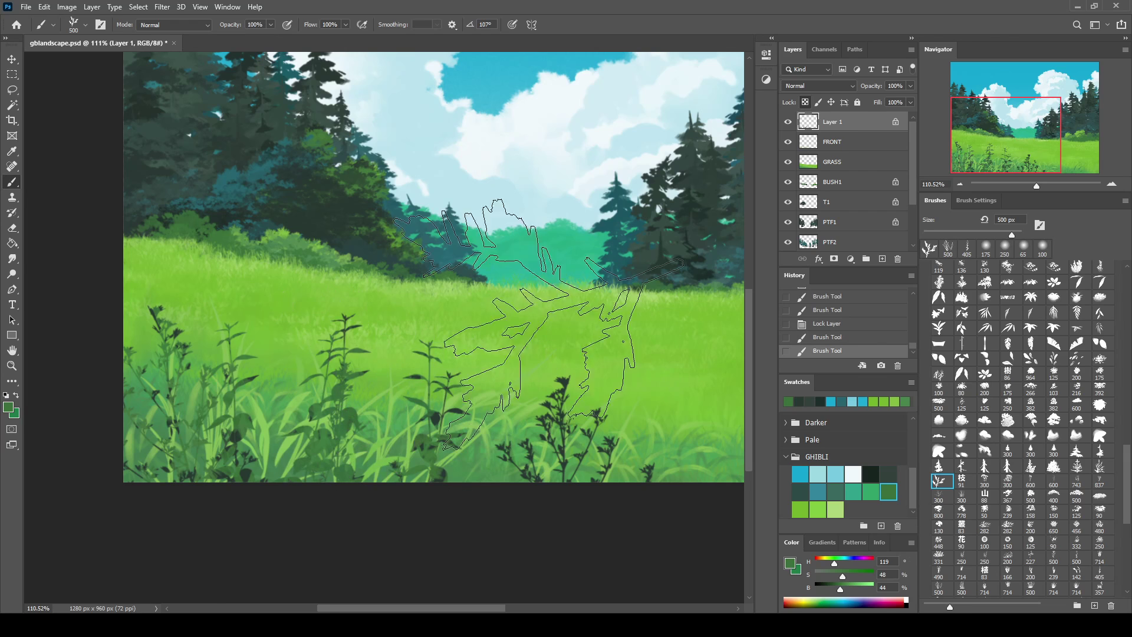
left_click(251, 472, "alt")
left_click(267, 439)
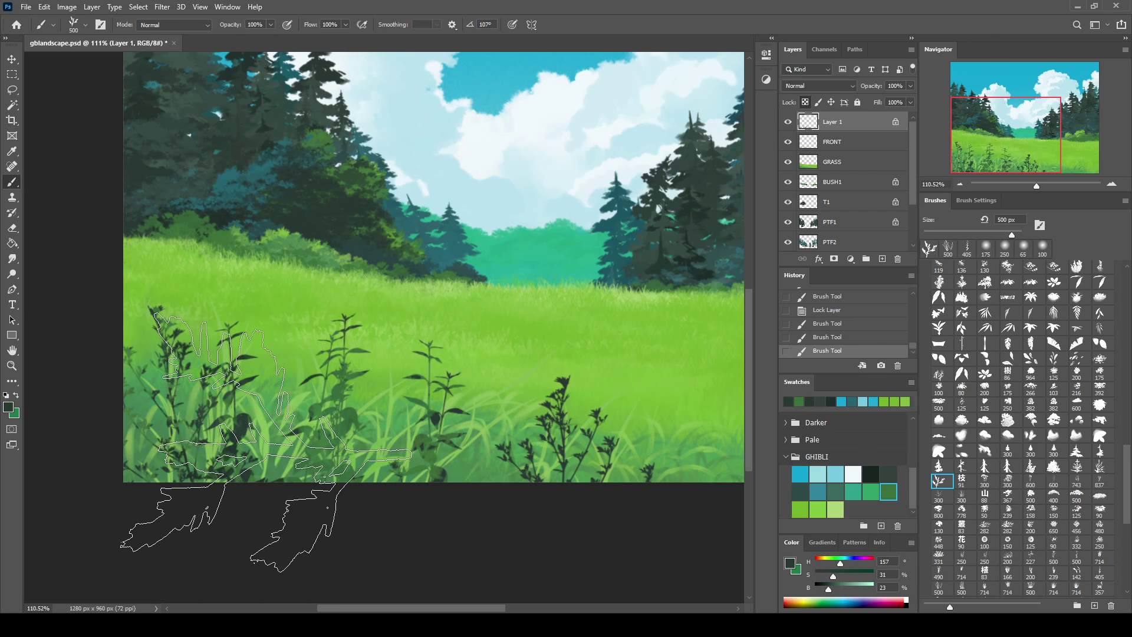
left_click(266, 442)
Dab GHIBLI-swatch greens onto the weeds with a soft cloud brush tip, then zoom in on them
left_click(1076, 436)
left_click(562, 402)
left_click(891, 491)
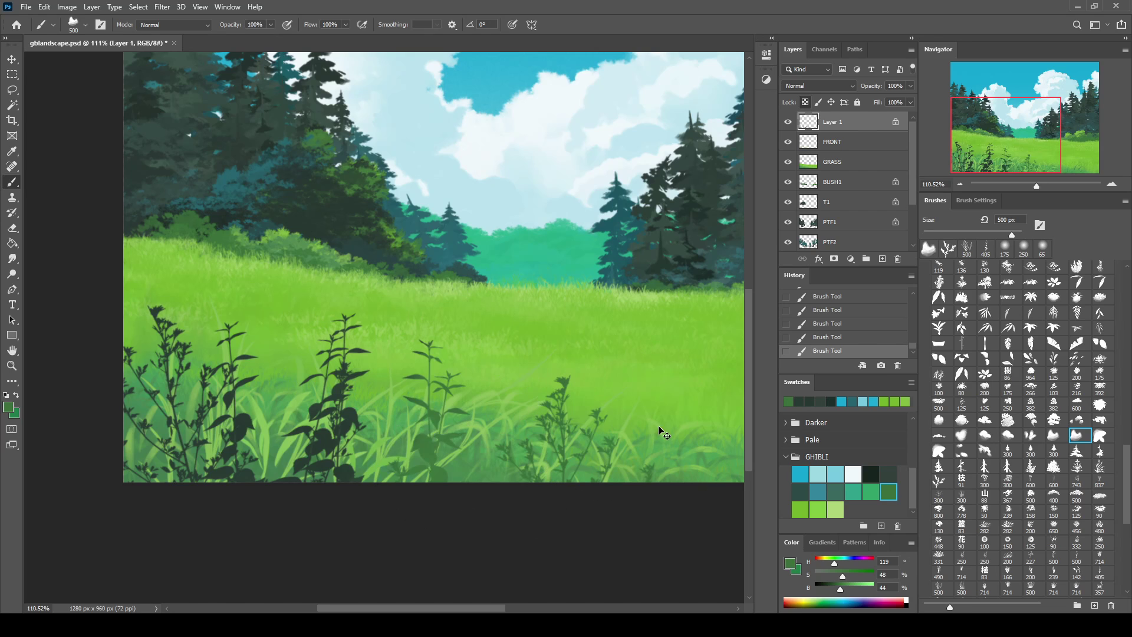
left_click(439, 471, "alt")
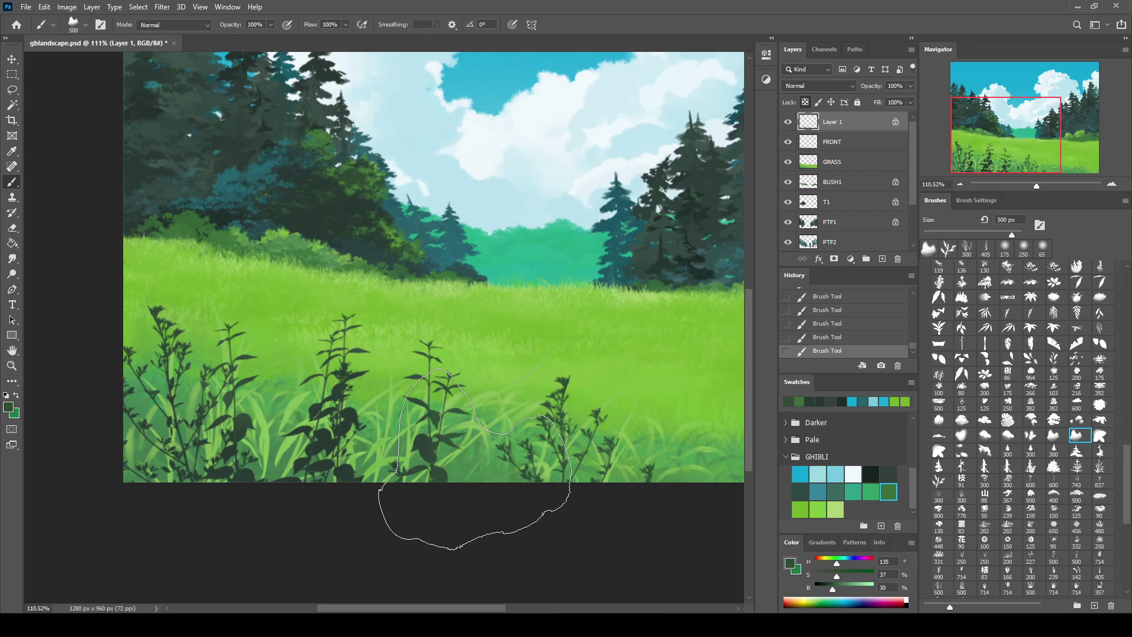
left_click(437, 466, "alt")
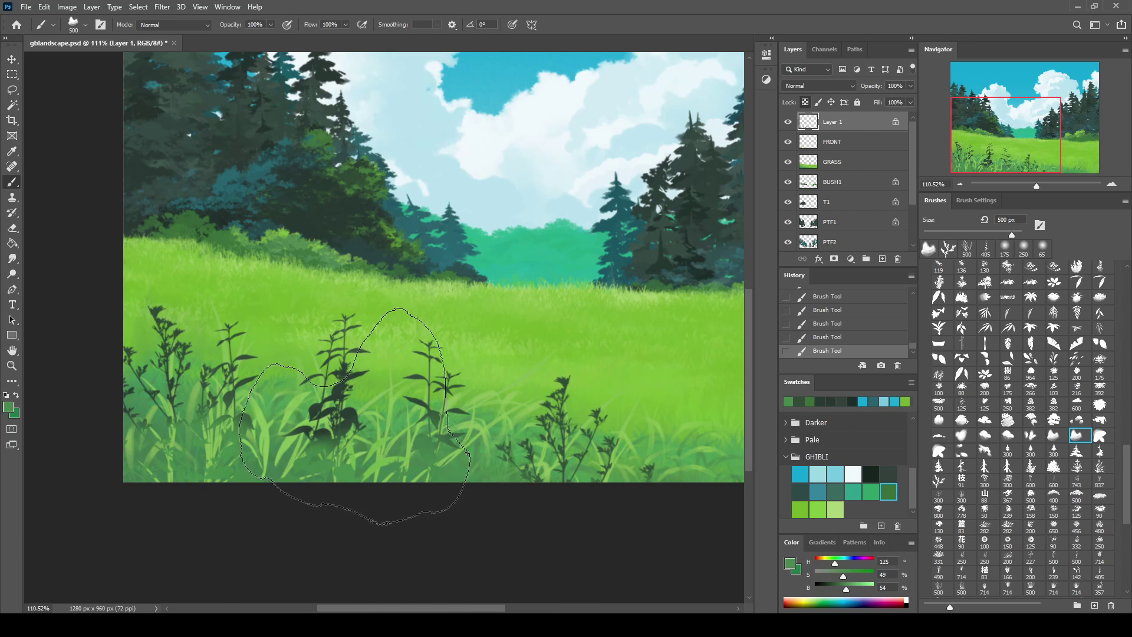
left_click(360, 406, "alt")
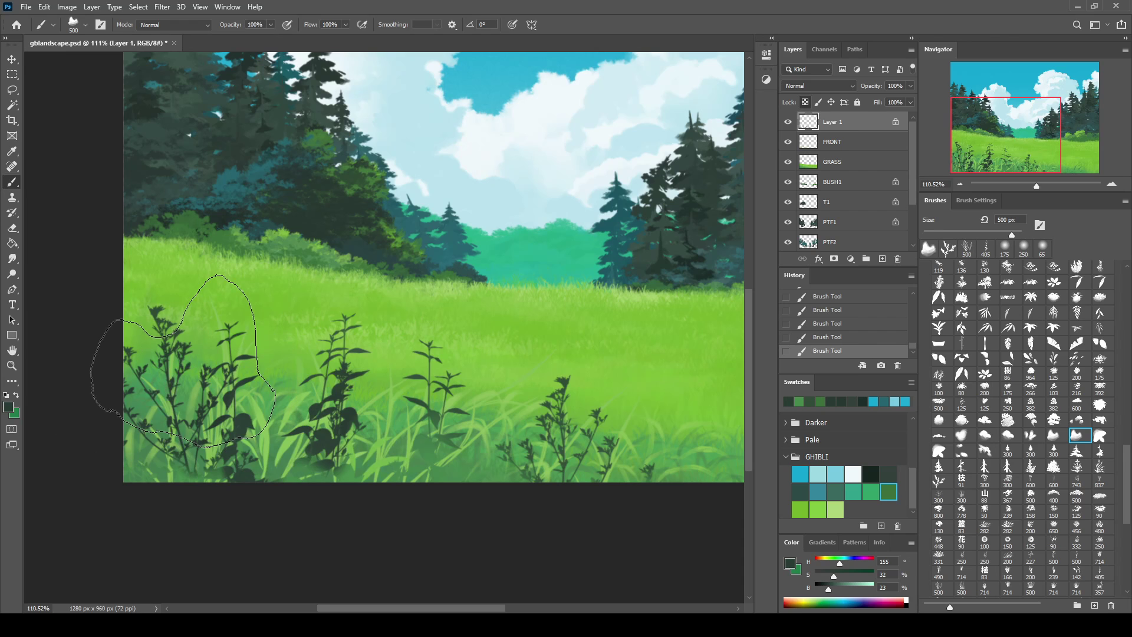
left_click_drag(1036, 186, 1053, 184)
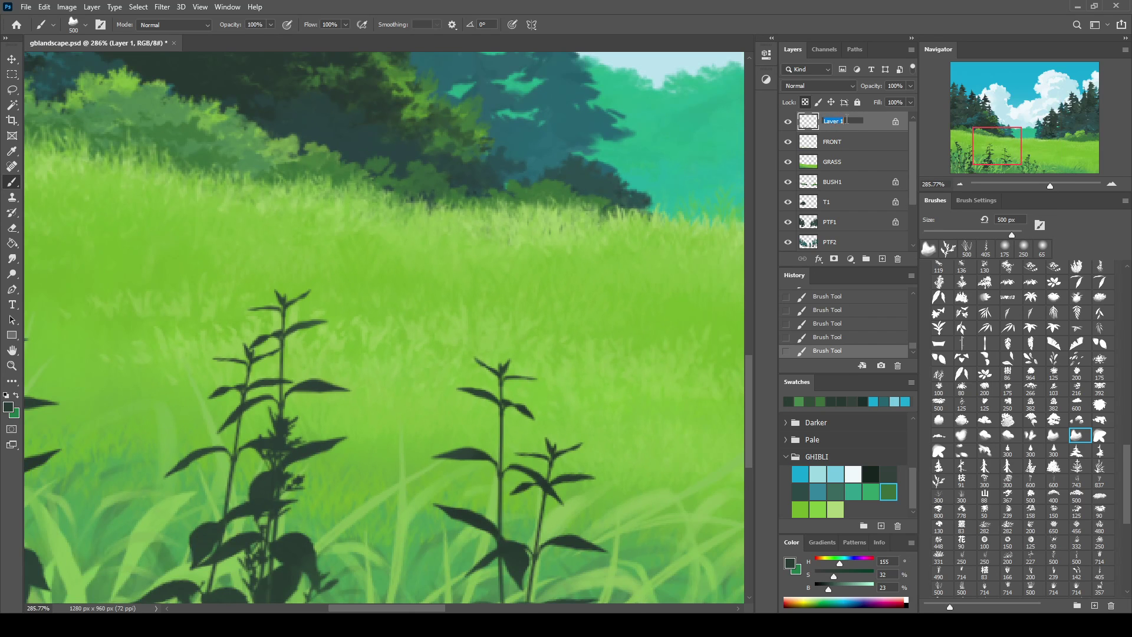
Name the weed layer PLANT, choose a 19 px round tip and add a new layer above it
type("PLANT")
key("Return")
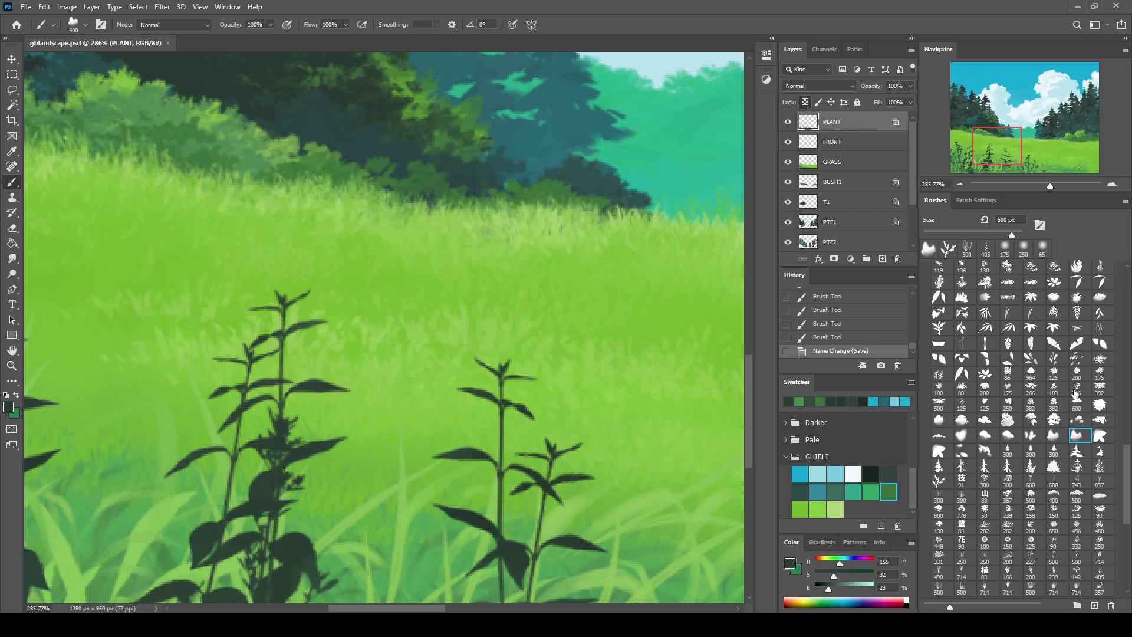
left_click_drag(1125, 457, 1126, 274)
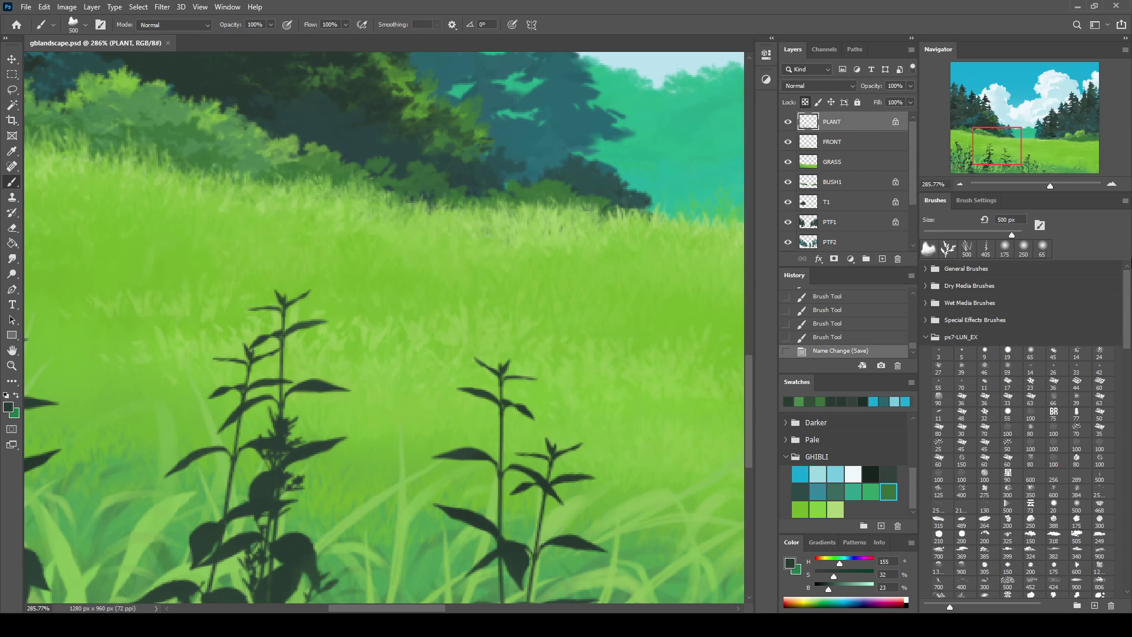
left_click(1008, 354)
key("e")
left_click(883, 260)
Clip the new layer to PLANT and fill it with a sampled dark green
left_click_drag(369, 395, 560, 185)
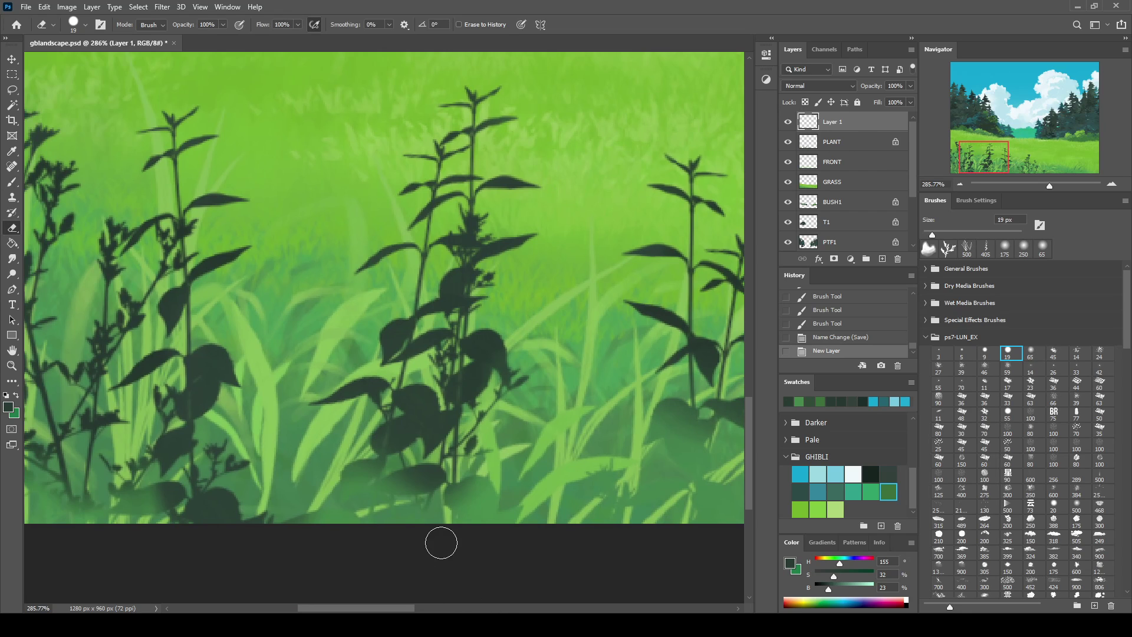
key("b")
left_click(708, 355, "alt")
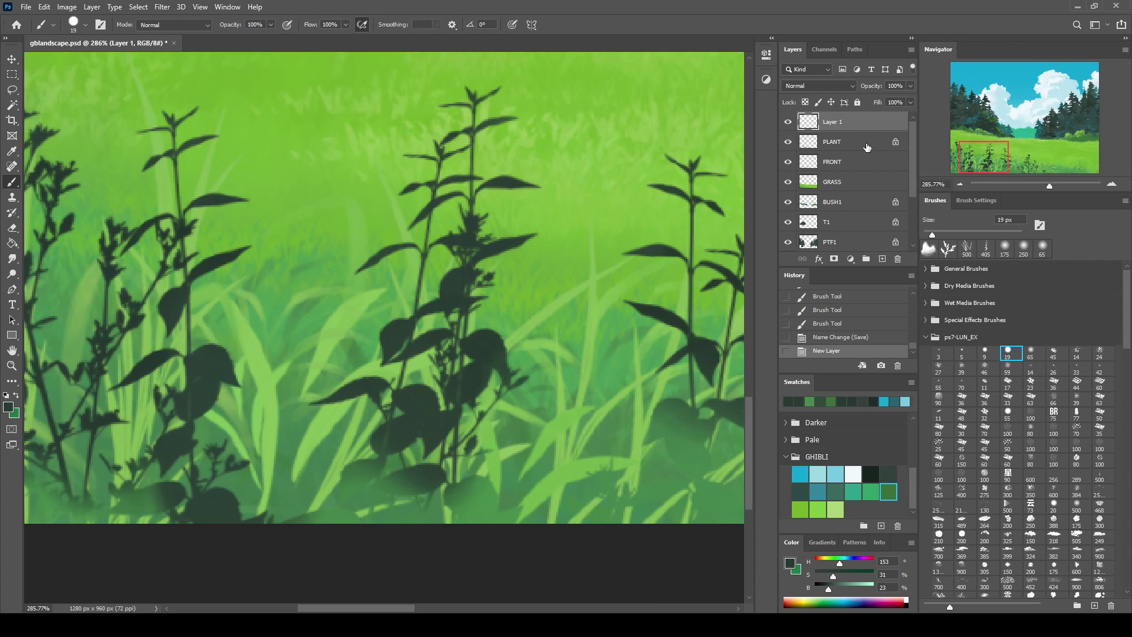
key("ctrl+alt+g")
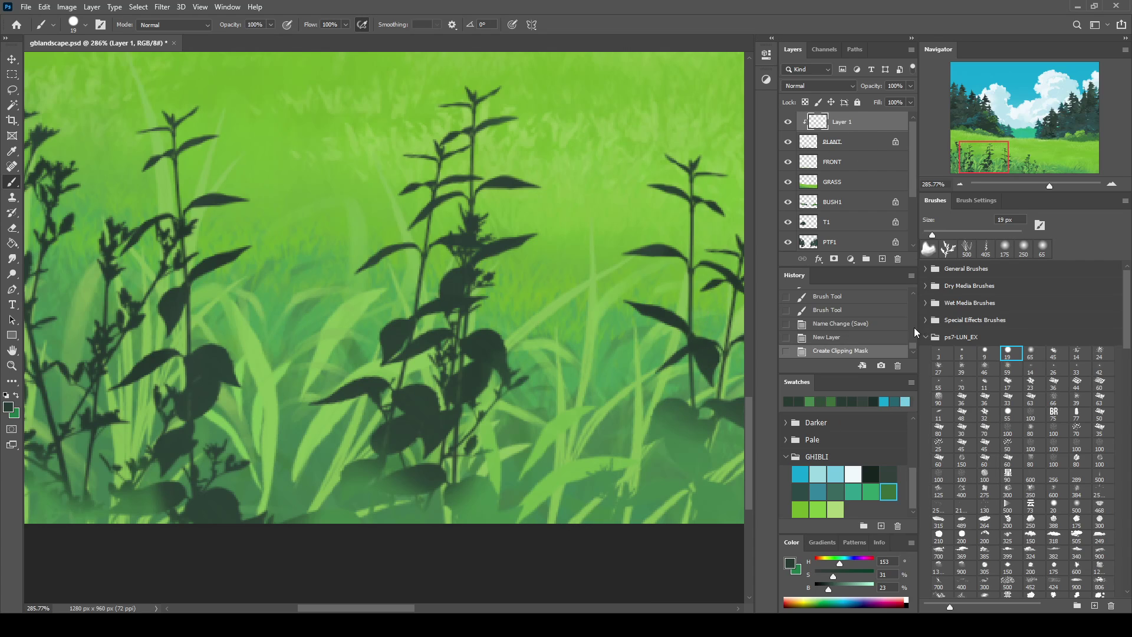
key("alt+BackSpace")
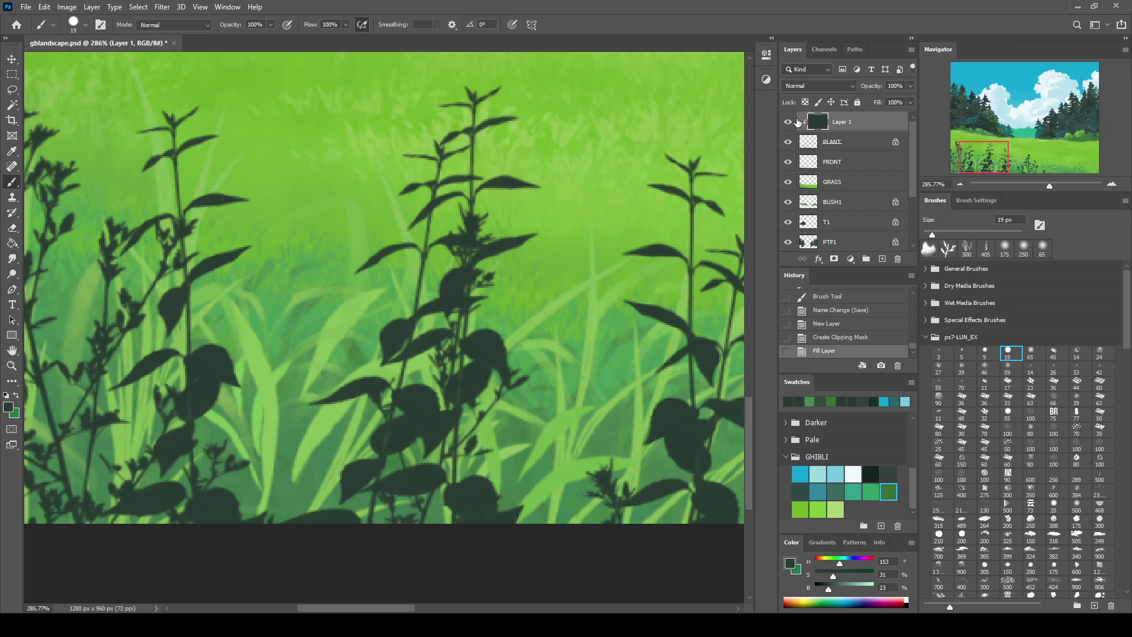
left_click(796, 122)
left_click(670, 403, "alt")
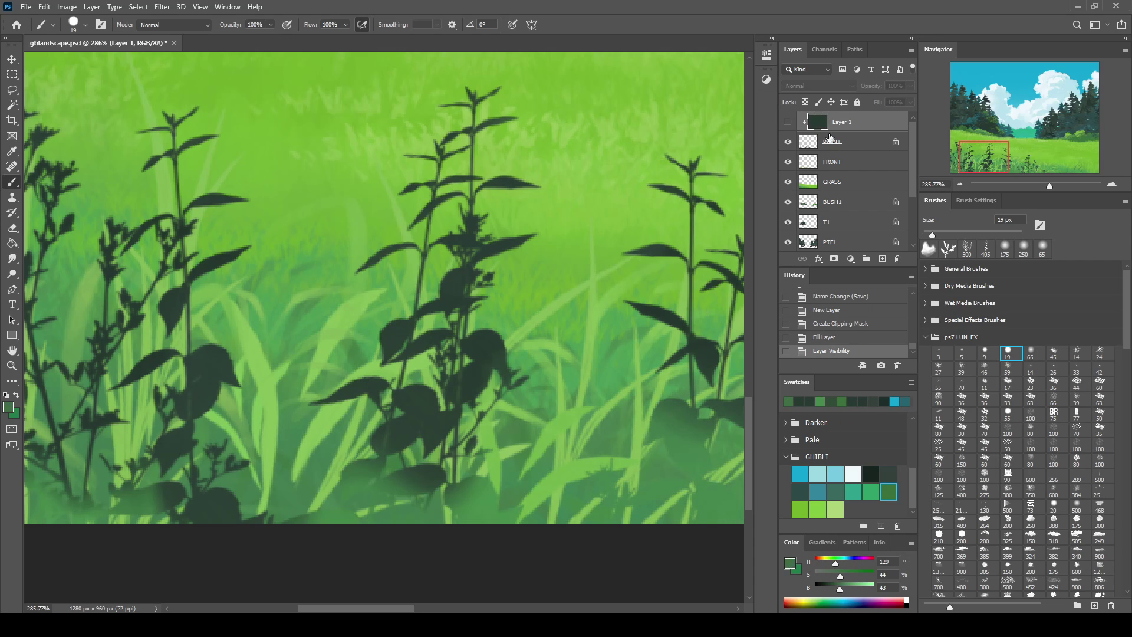
left_click(788, 122)
Add a painting layer above the dark fill and merge the fill down into PLANT
left_click(882, 259)
mouse_move(847, 123)
left_mouse_down()
mouse_move(849, 146)
mouse_move(860, 128)
left_mouse_up()
left_click(852, 141)
key("ctrl+e")
left_click(843, 121)
Paint darker shadows onto the weed leaves and a stretch of stem
left_click_drag(478, 312, 495, 350)
left_click_drag(496, 181, 527, 195)
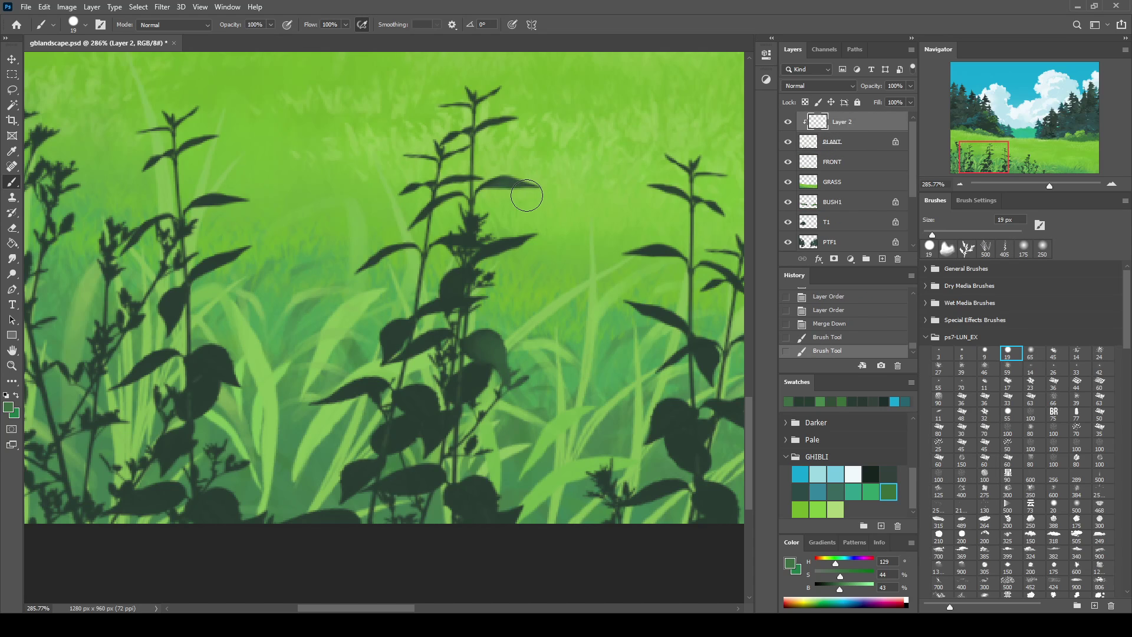
left_click_drag(661, 154, 688, 169)
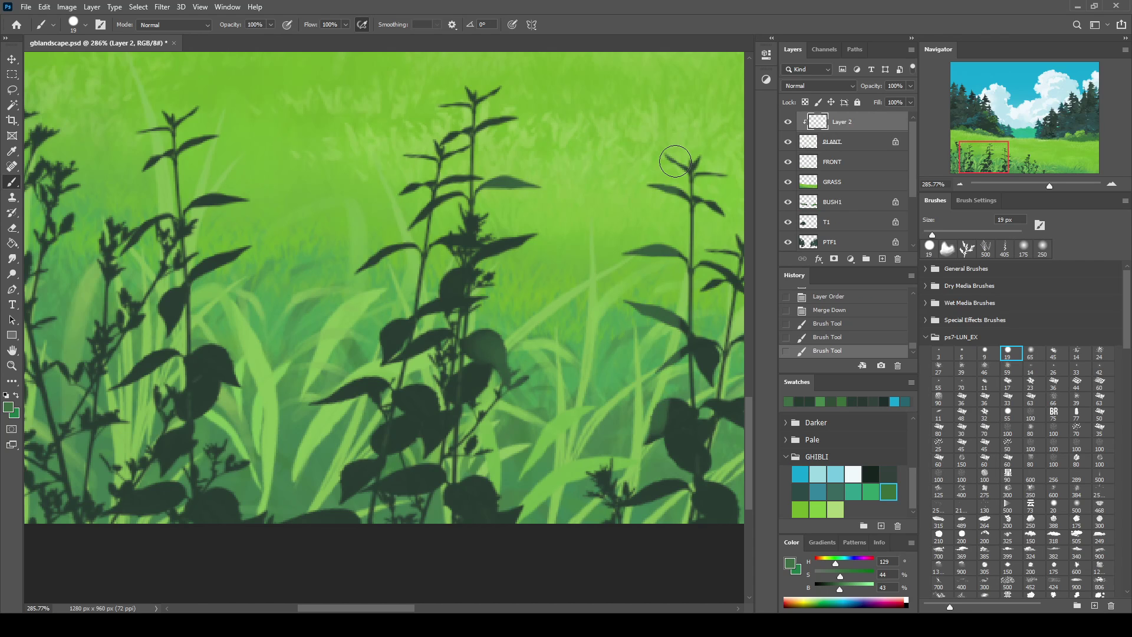
left_click_drag(324, 270, 392, 305)
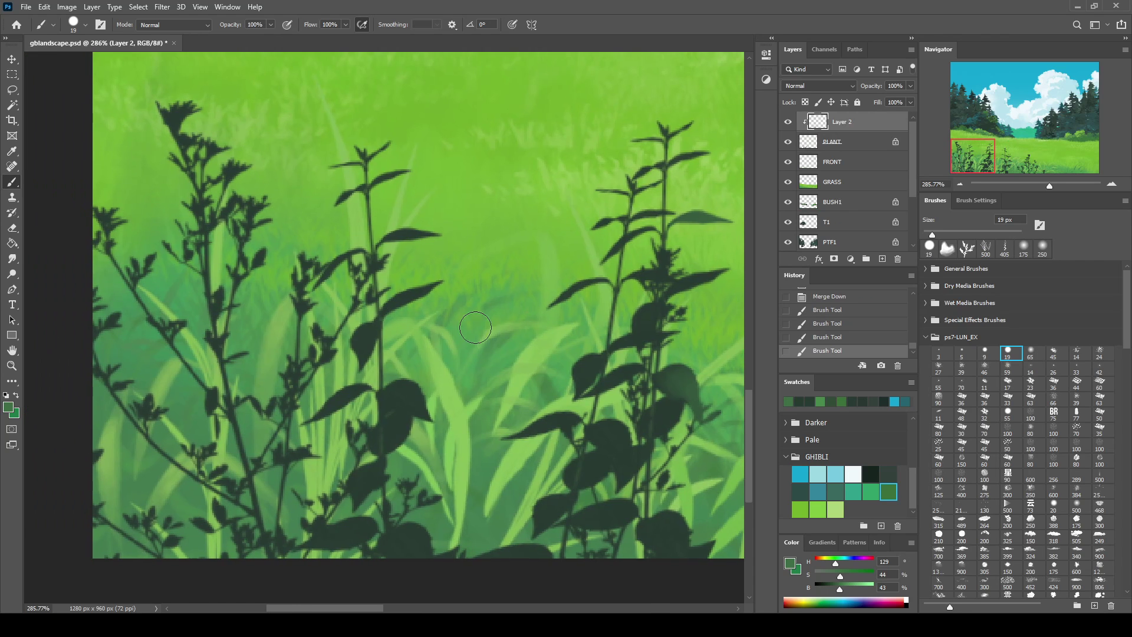
left_click_drag(314, 347, 331, 370)
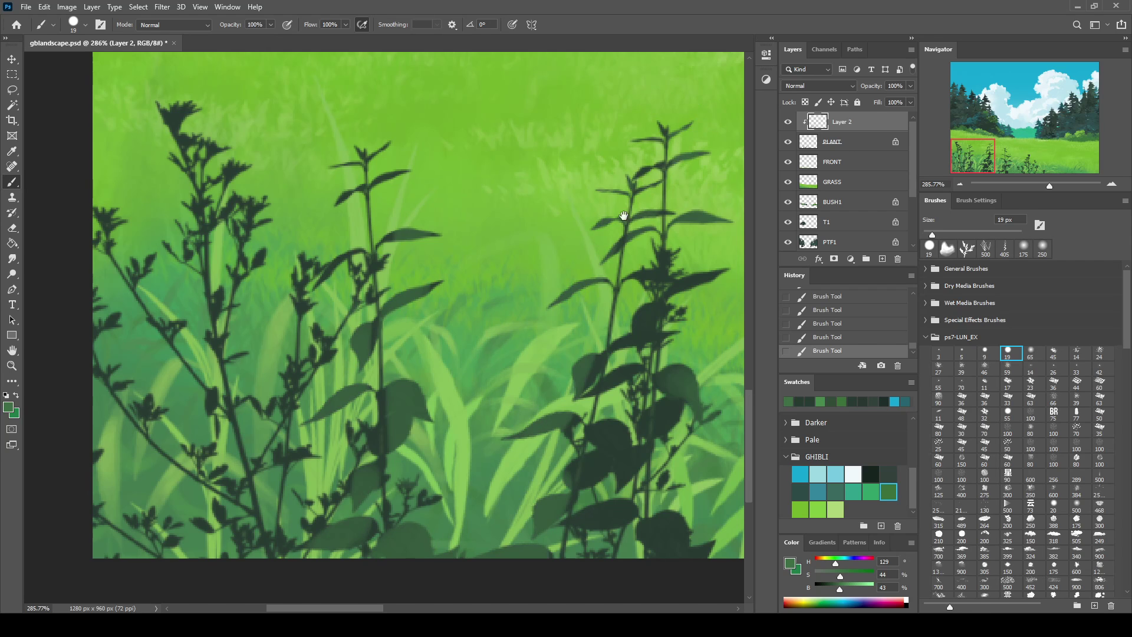
left_click_drag(624, 216, 470, 146)
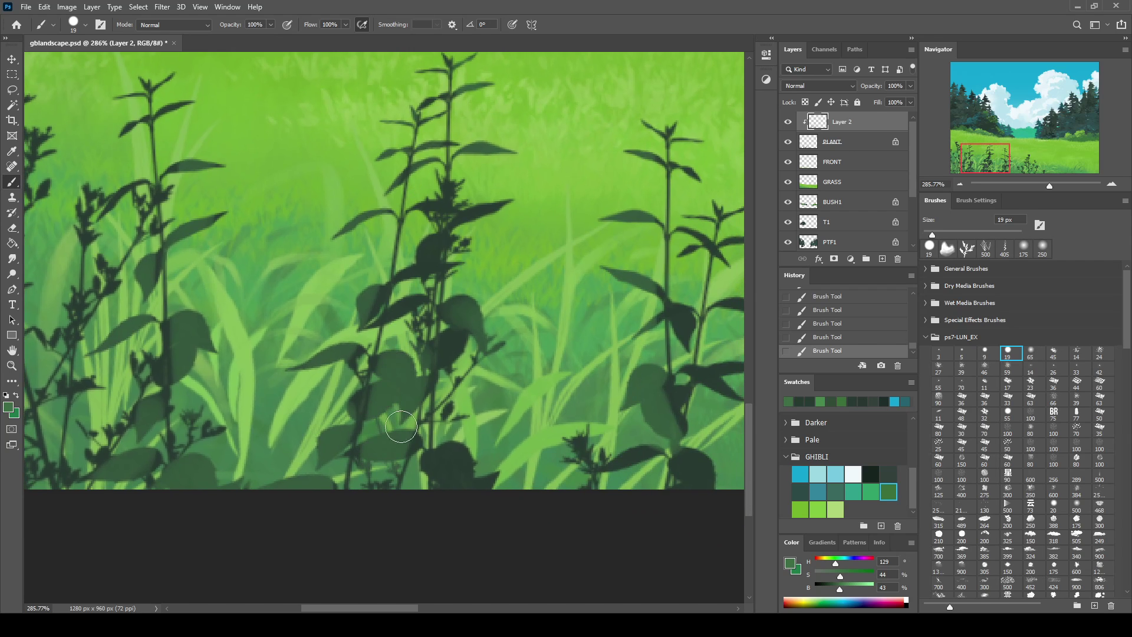
left_click_drag(681, 384, 534, 414)
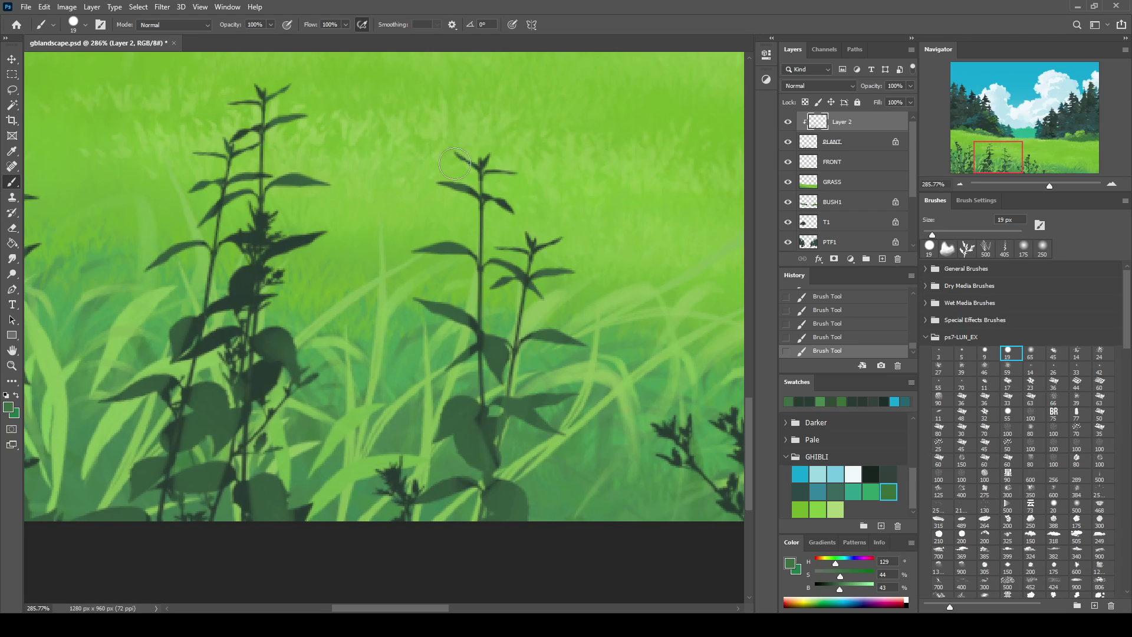
Paint bright green GHIBLI-swatch highlights on the leaves and stems
left_click(800, 508)
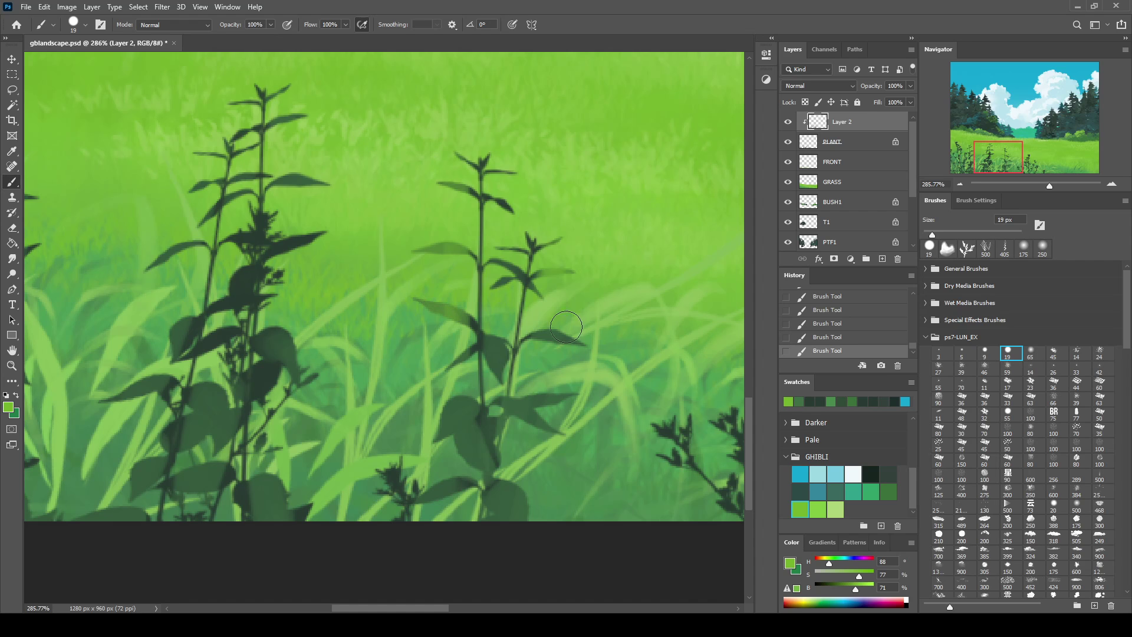
left_click_drag(501, 348, 498, 401)
left_click_drag(568, 395, 472, 487)
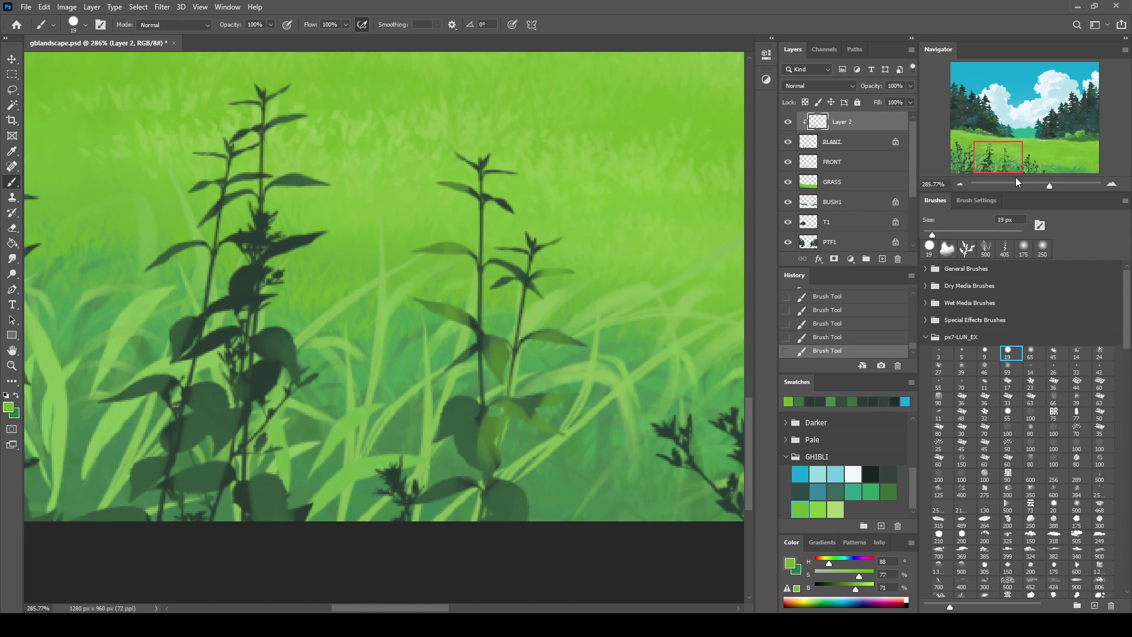
left_click(1026, 186)
left_click_drag(1025, 186, 1037, 186)
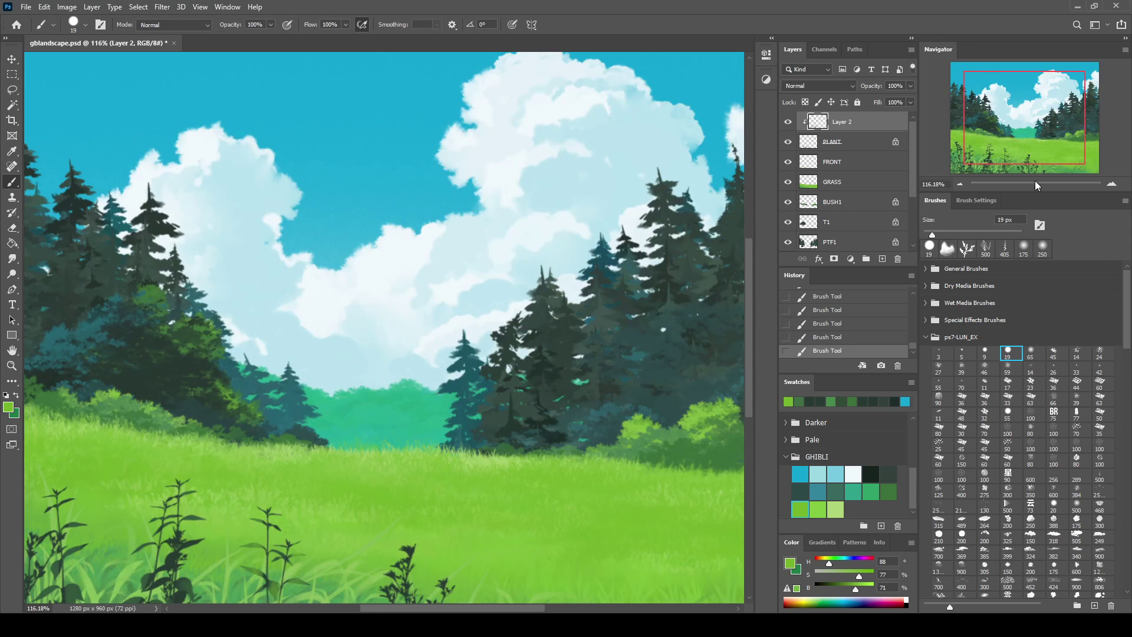
Erase stray dark plant strokes in the foreground and add small green marks in the grass
scroll(559, 387, "down", 3)
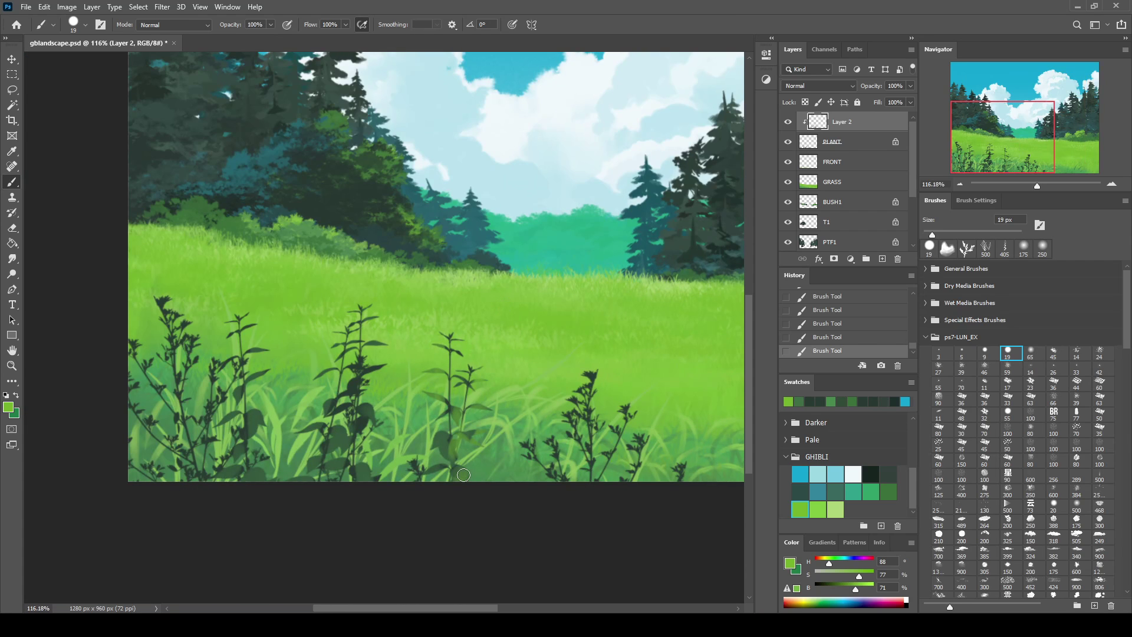
key("e")
mouse_move(453, 448)
left_mouse_down()
mouse_move(466, 438)
mouse_move(450, 436)
left_mouse_up()
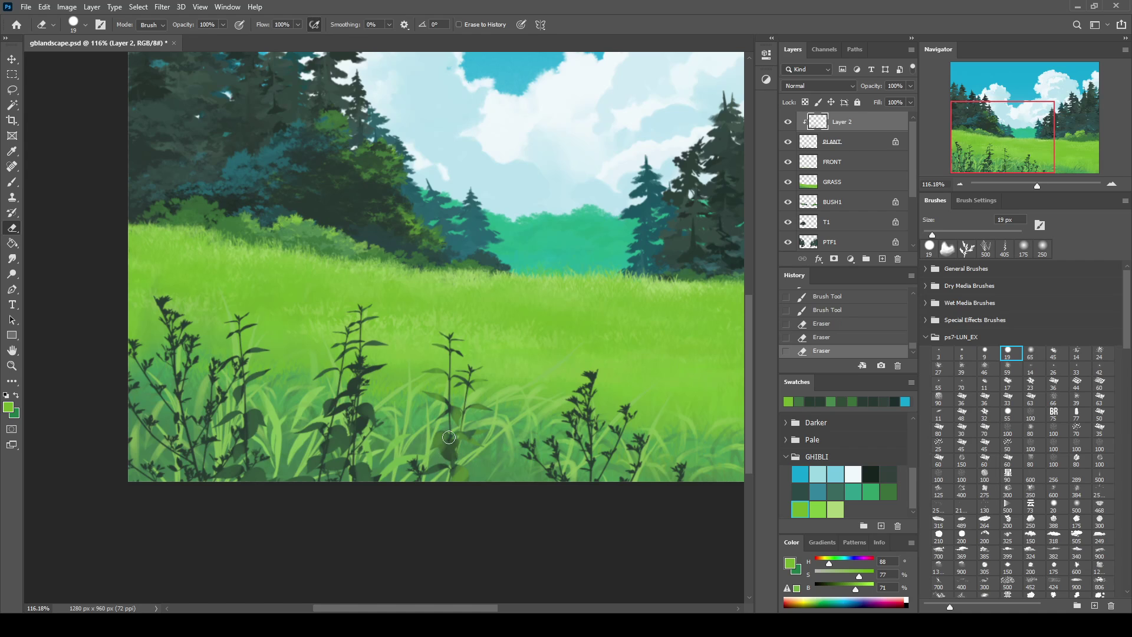
key("b")
left_click_drag(381, 336, 394, 324)
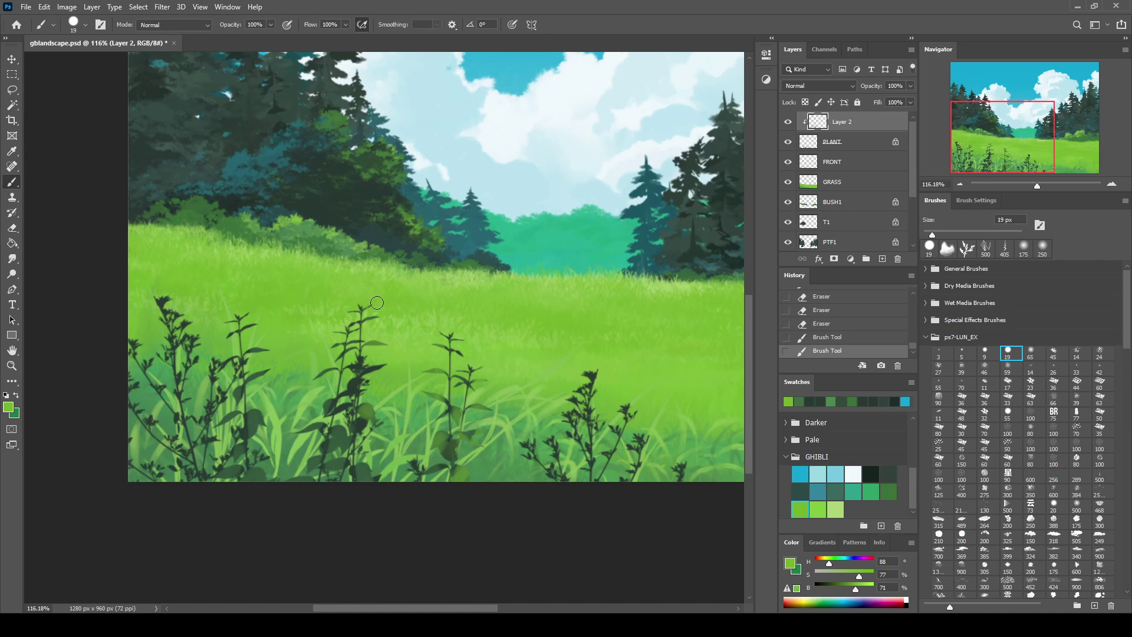
key("e")
left_click_drag(334, 471, 342, 456)
key("b")
left_click(341, 442)
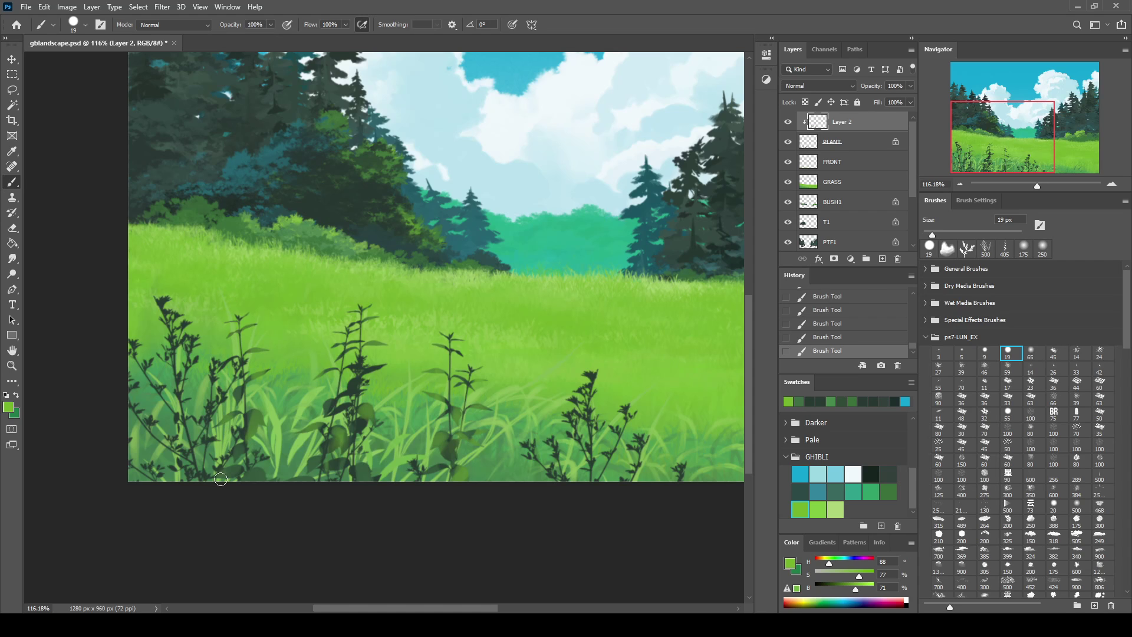
Lower Layer 2's fill to 55% and add a new Layer 3 above it
key("e")
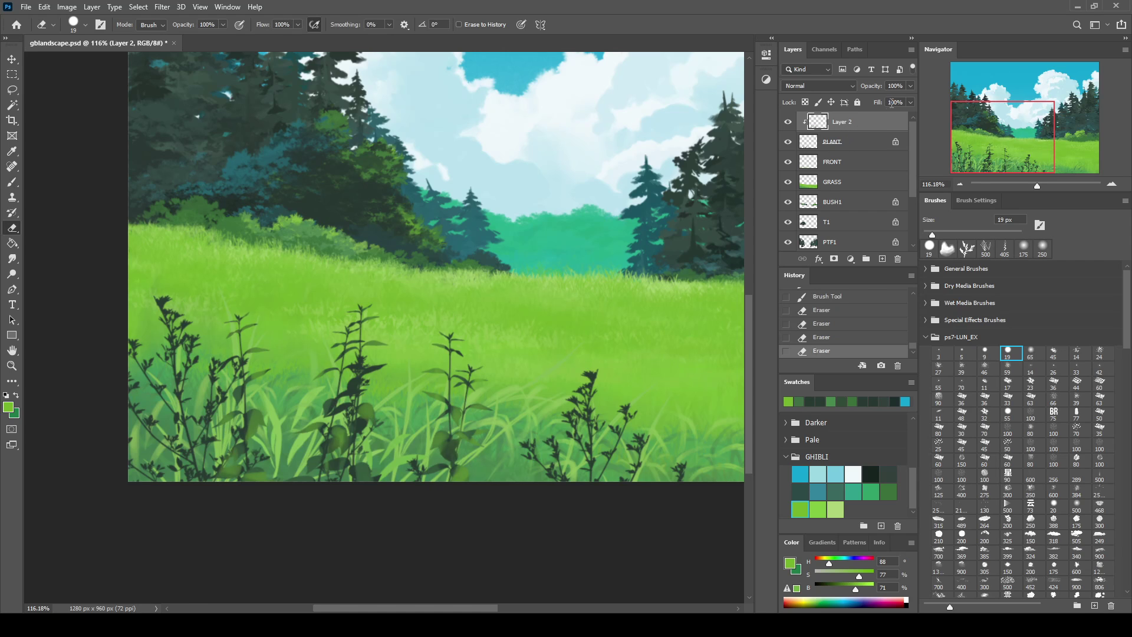
key("shift+5")
key("shift+5")
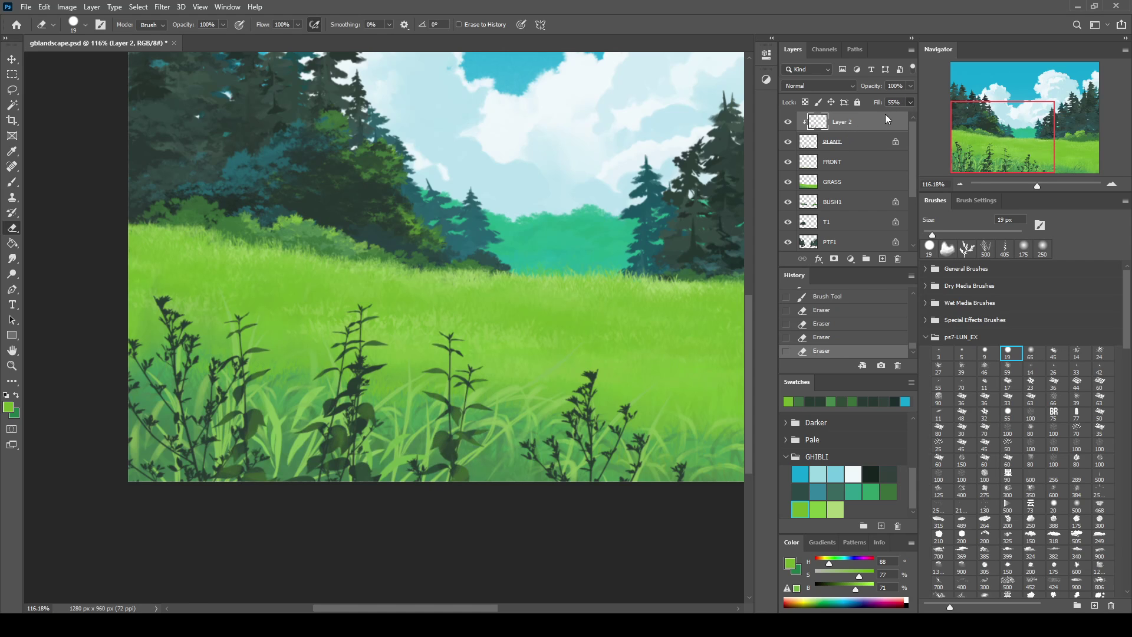
key("b")
left_click(347, 443)
Clip Layer 3 to the plant layers and paint light-green highlights on the plant tops
left_click(881, 259)
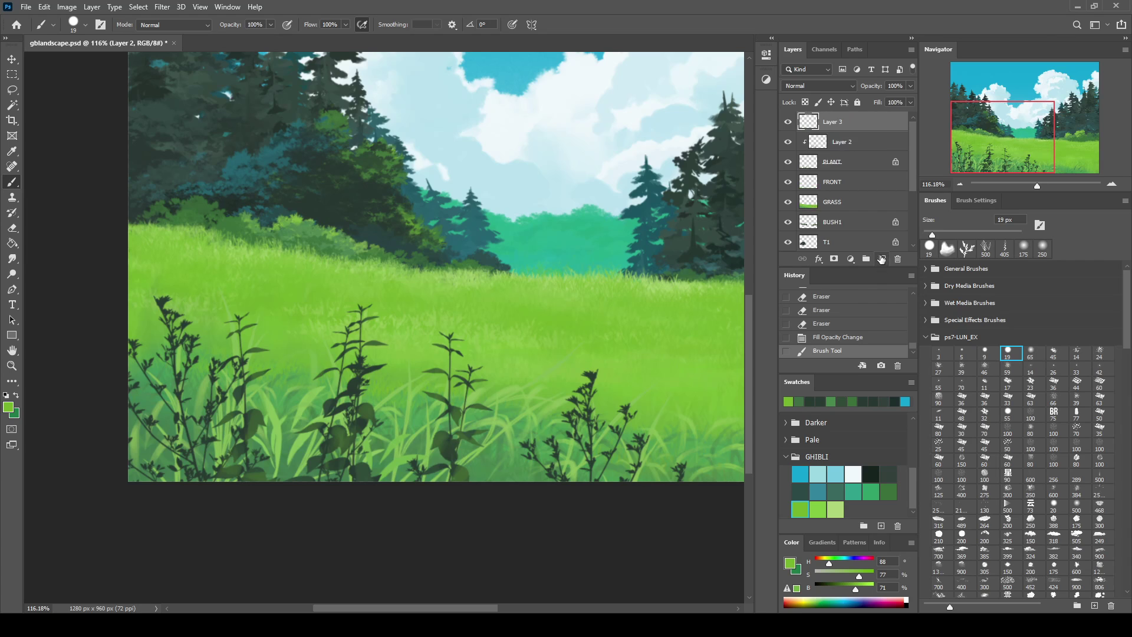
mouse_move(858, 122)
left_mouse_down()
mouse_move(858, 150)
mouse_move(866, 118)
left_mouse_up()
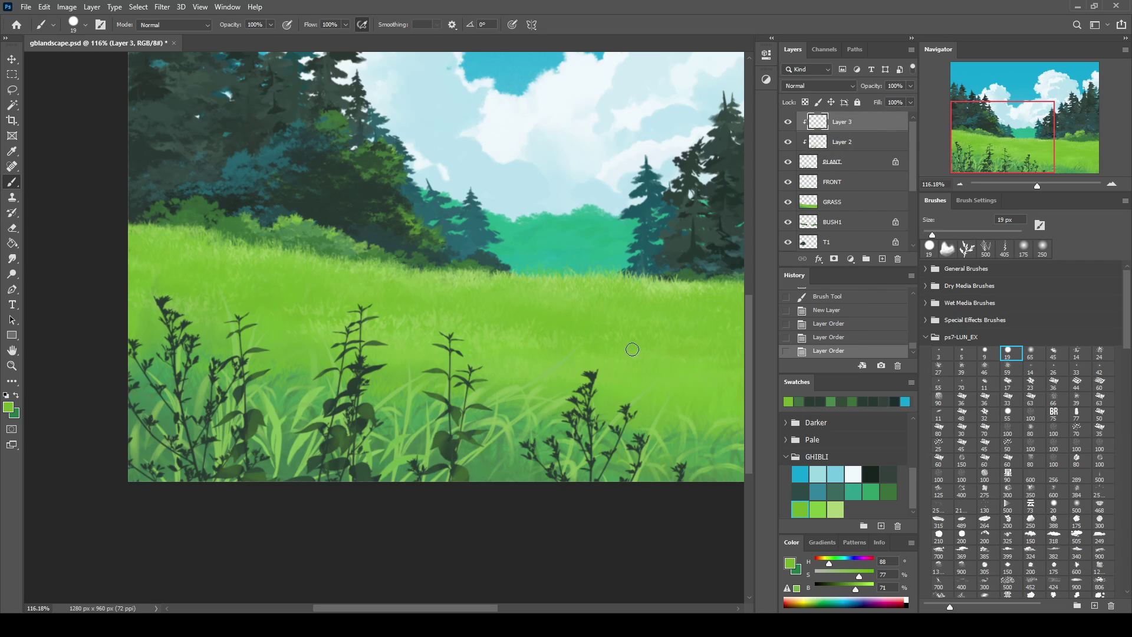
left_click(674, 285, "alt")
left_click_drag(601, 353, 587, 383)
mouse_move(571, 388)
left_mouse_down()
mouse_move(563, 393)
mouse_move(585, 421)
left_mouse_up()
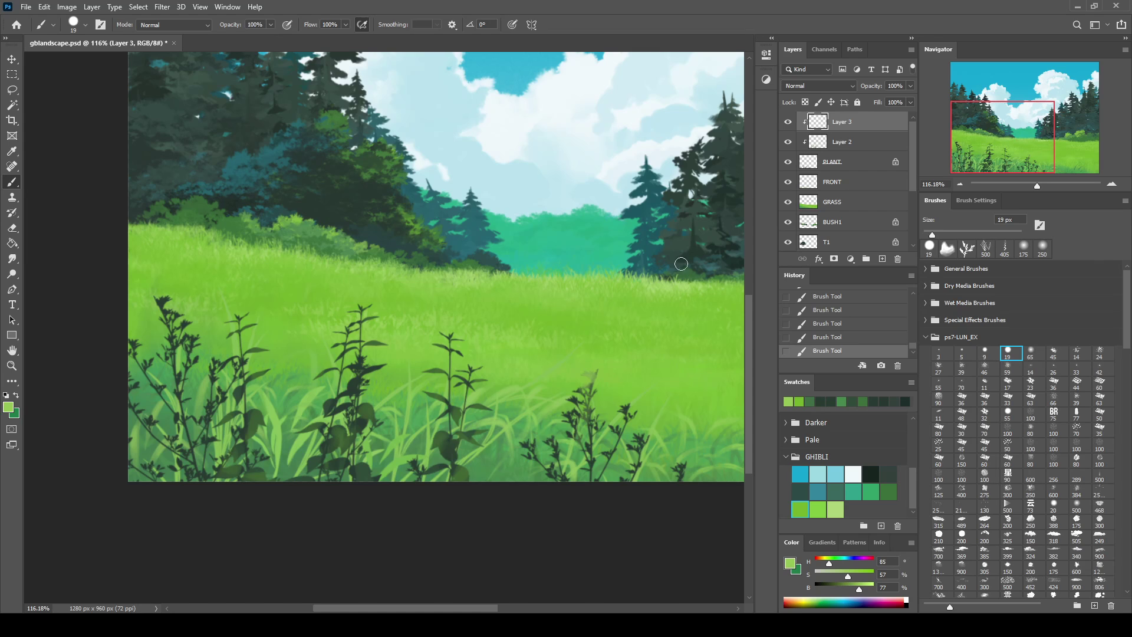
Paint and trim near-white flowering sprigs in the foreground with the 325 foliage brush
left_click(1006, 536)
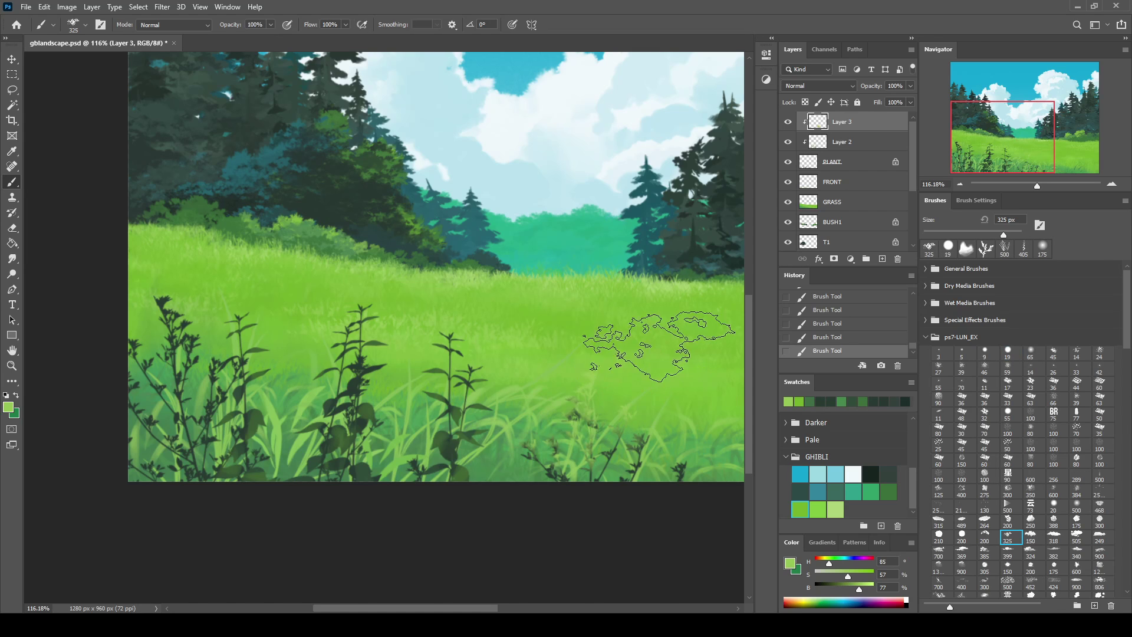
left_click(619, 189, "alt")
left_click_drag(596, 374, 613, 437)
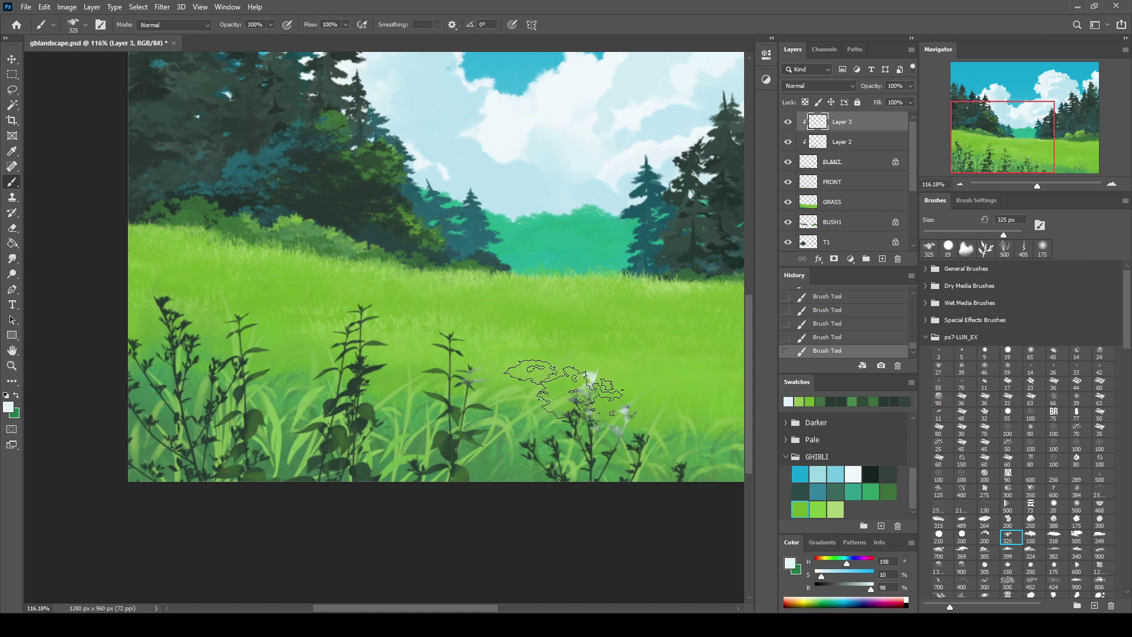
left_click_drag(542, 379, 584, 448)
key("e")
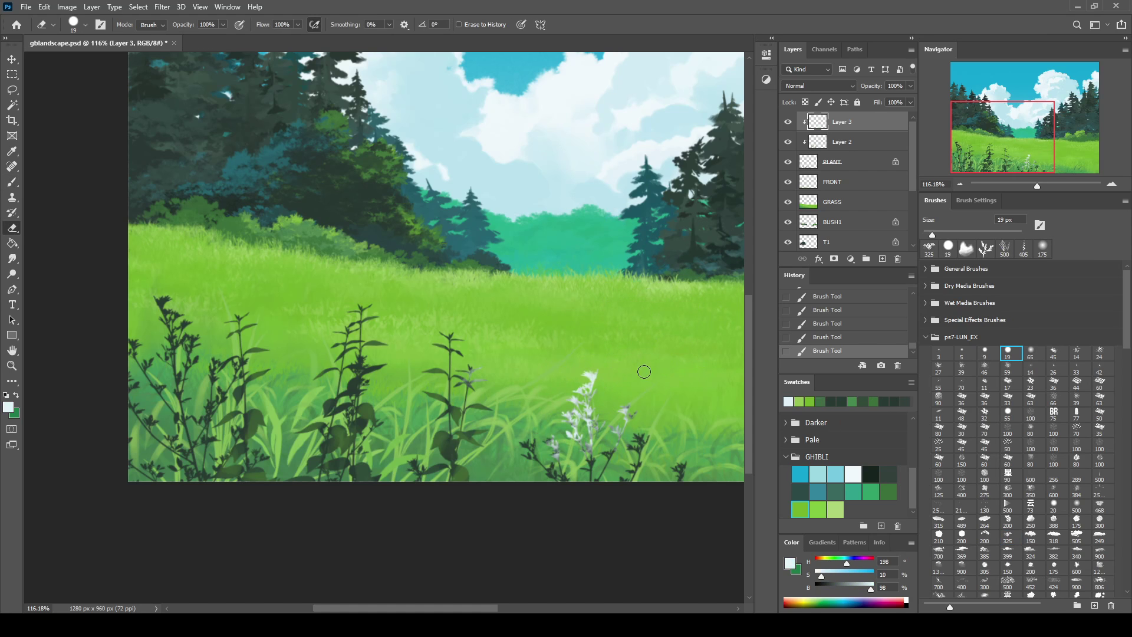
left_click(1008, 536)
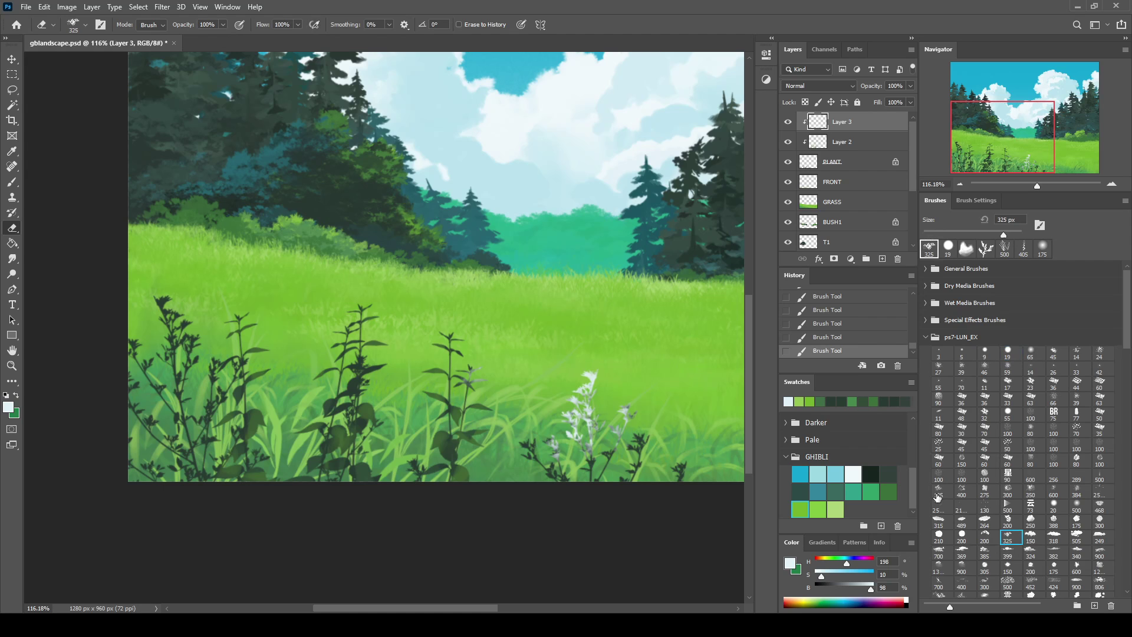
mouse_move(607, 439)
left_mouse_down()
mouse_move(625, 424)
mouse_move(631, 353)
left_mouse_up()
Erase part of the flower strokes and paint pale light-green stems over the left plants
key("b")
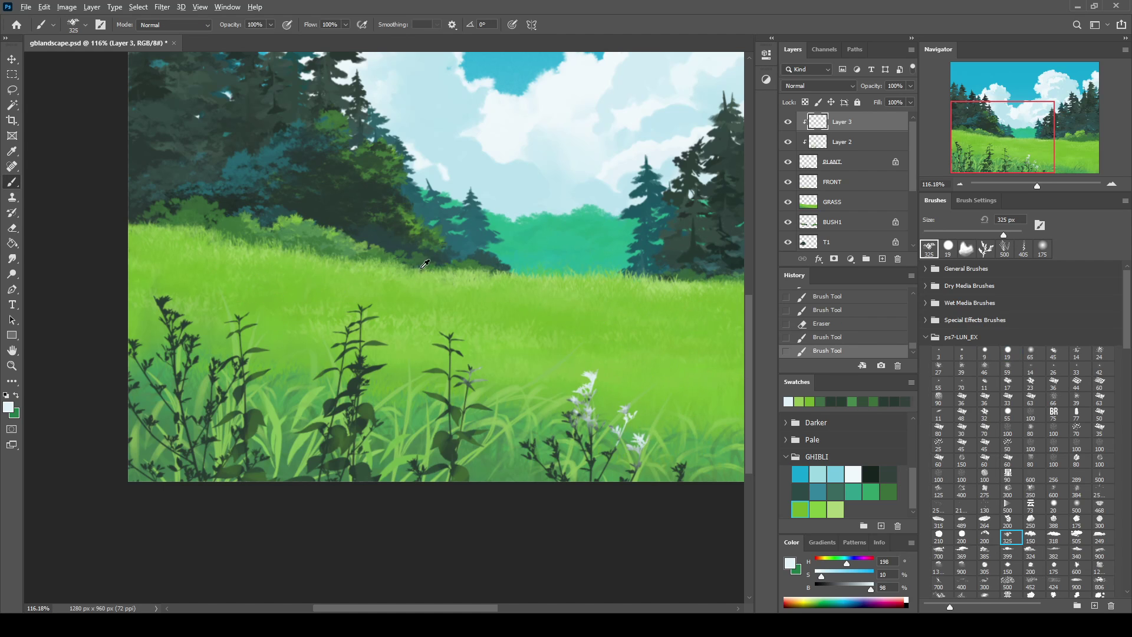
left_click(467, 268, "alt")
left_click(835, 509)
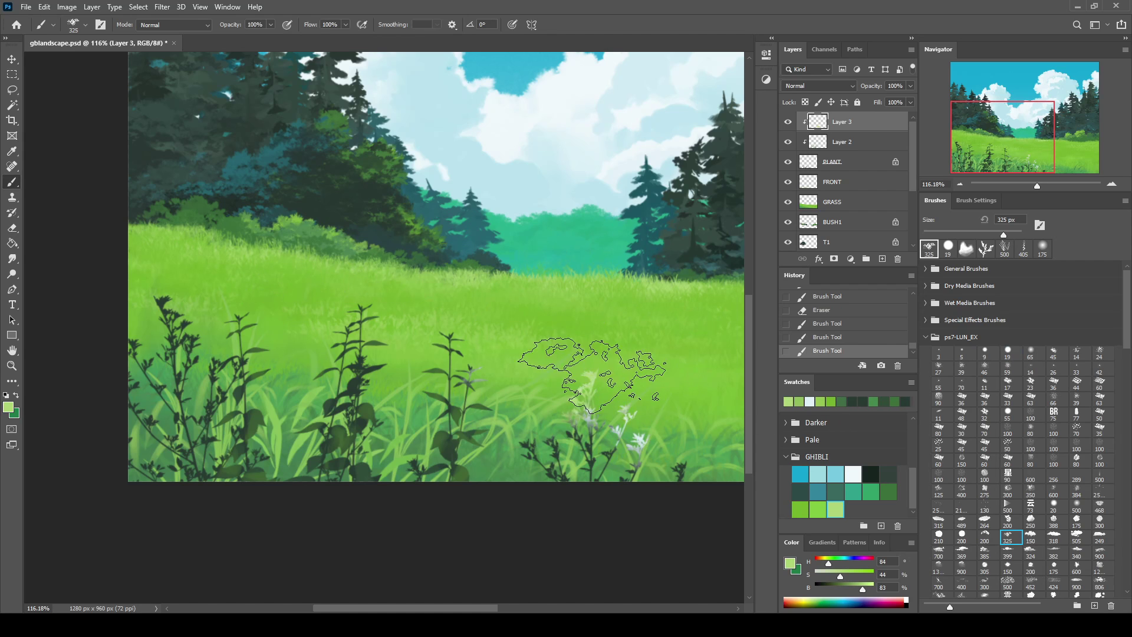
key("e")
left_click_drag(607, 433, 583, 401)
key("b")
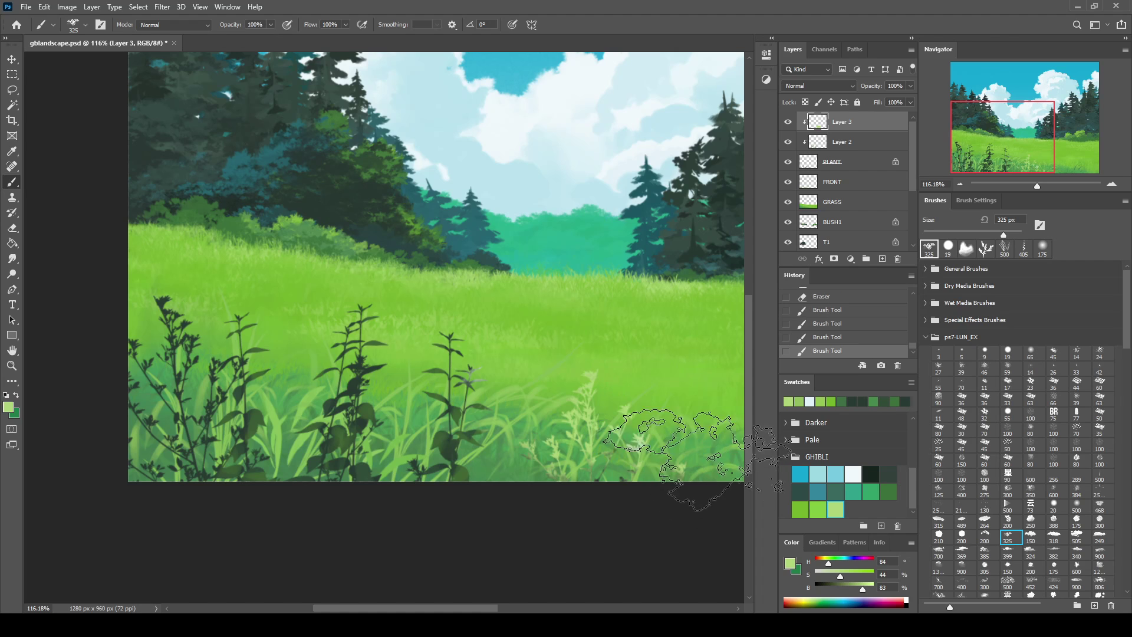
left_click_drag(177, 306, 118, 413)
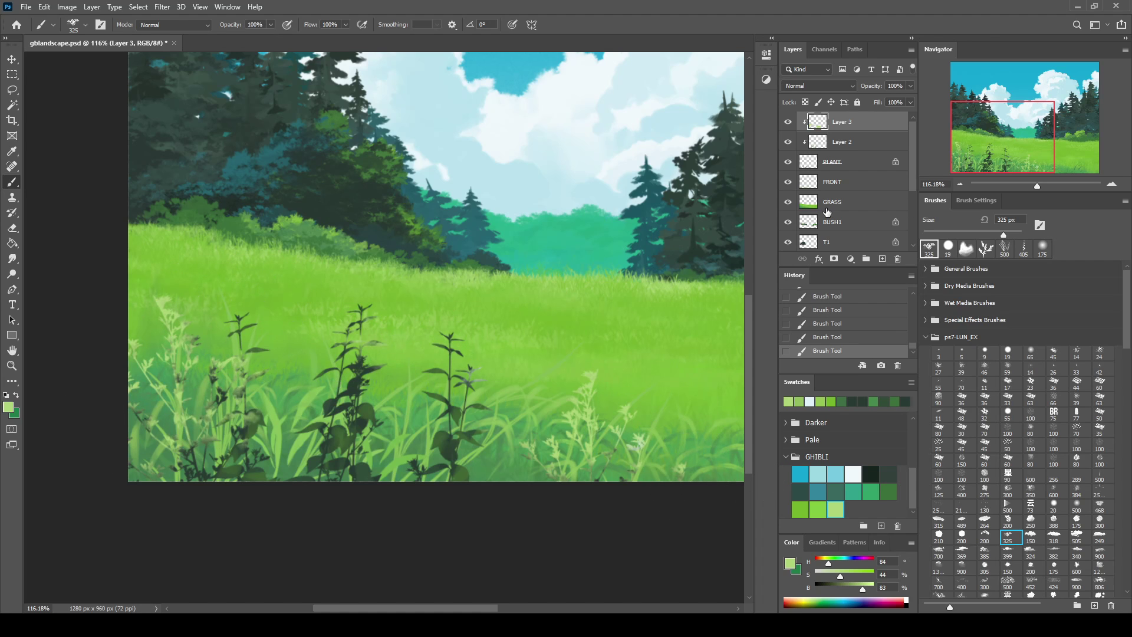
Zoom in and darken the lower stem and a left leaf using the 19 px round brush
left_click_drag(1038, 188, 1050, 185)
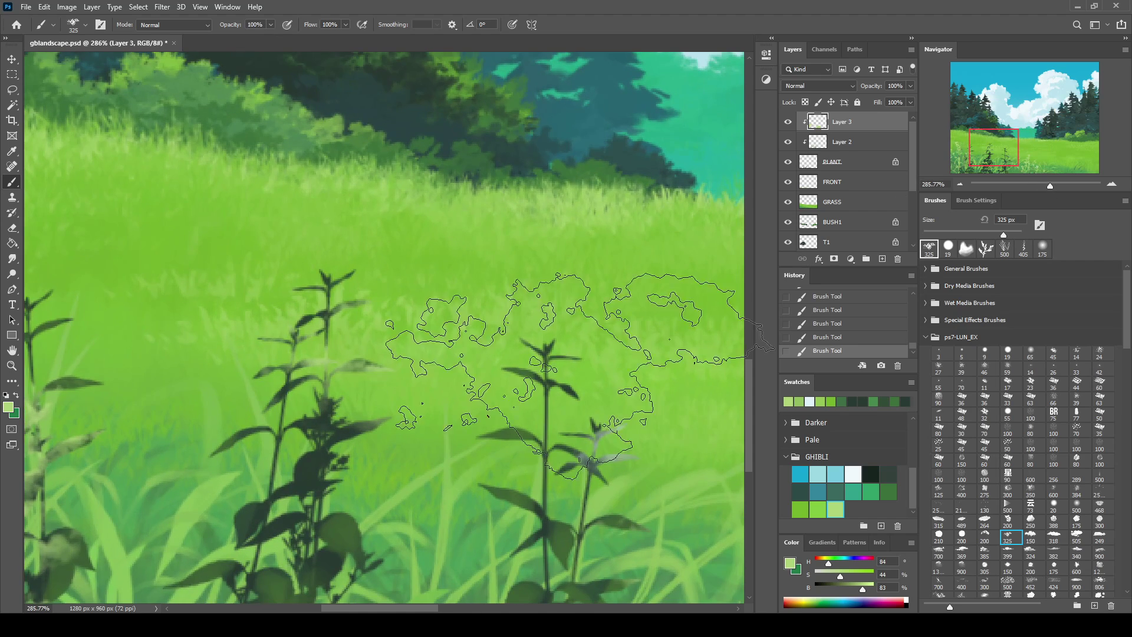
scroll(218, 140, "up", 3)
left_click_drag(218, 140, 317, 214)
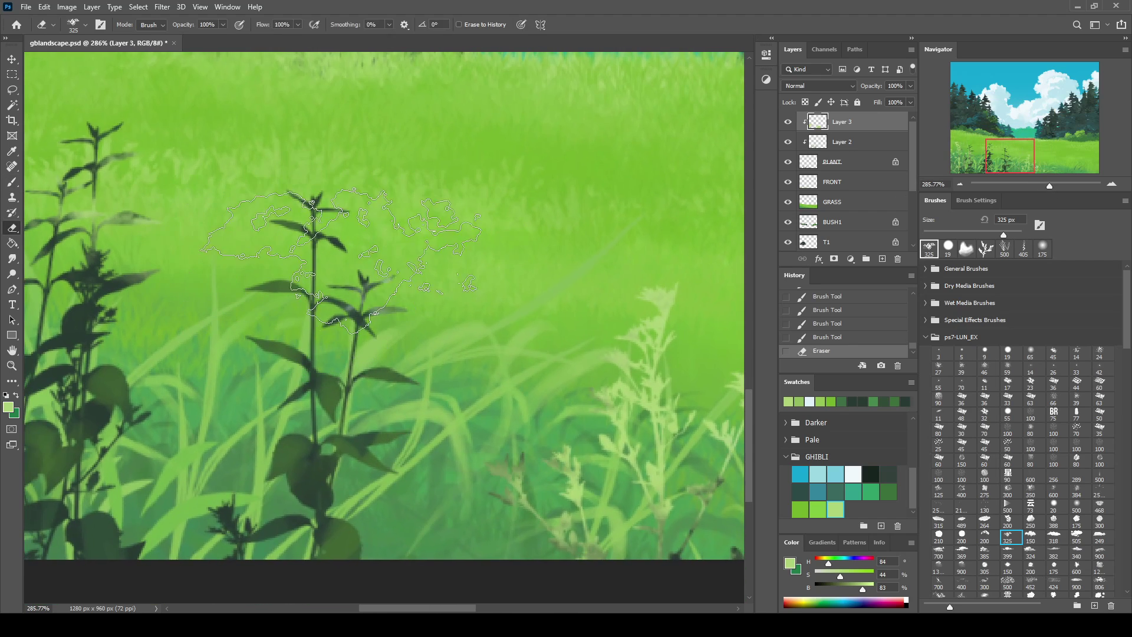
left_click_drag(469, 413, 793, 359)
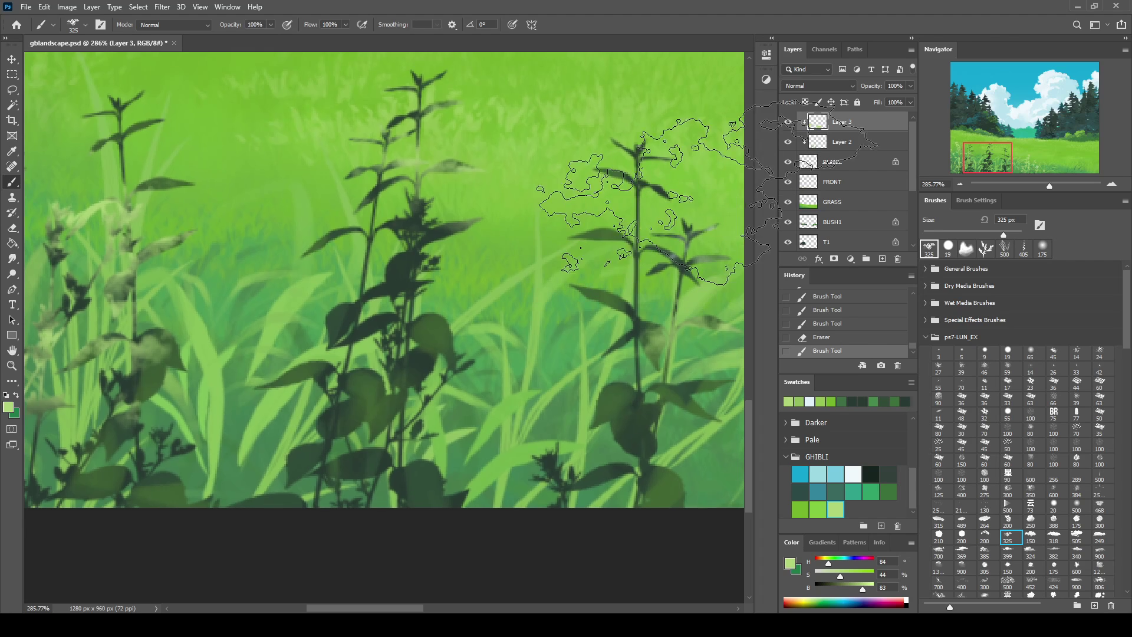
key("e")
key("b")
left_click(1008, 352)
left_click_drag(666, 218, 551, 336)
left_click(550, 335, "alt")
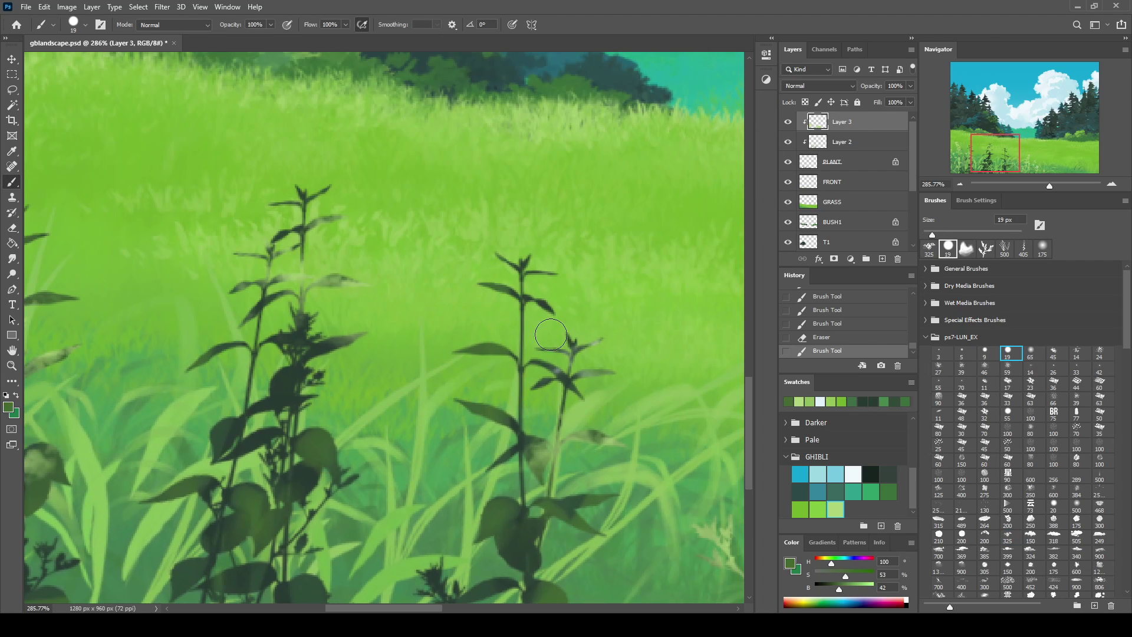
left_click_drag(532, 508, 539, 514)
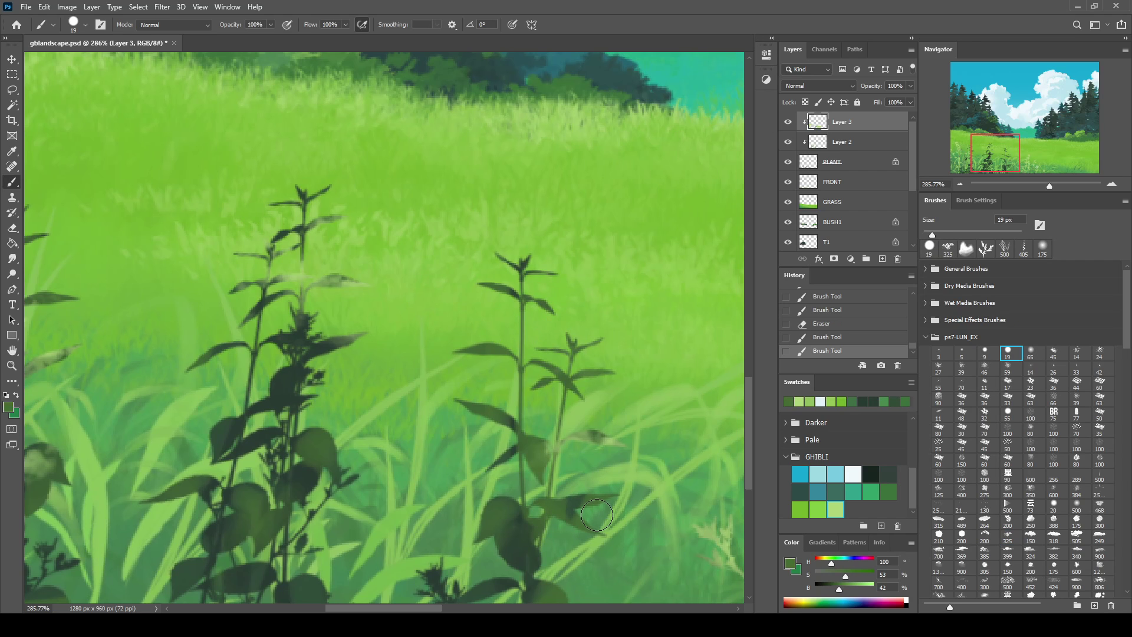
mouse_move(322, 284)
left_mouse_down()
mouse_move(340, 292)
mouse_move(488, 256)
left_mouse_up()
Erase the pale ghost plant and leftover pale strokes at the upper left
left_click_drag(176, 295, 458, 270)
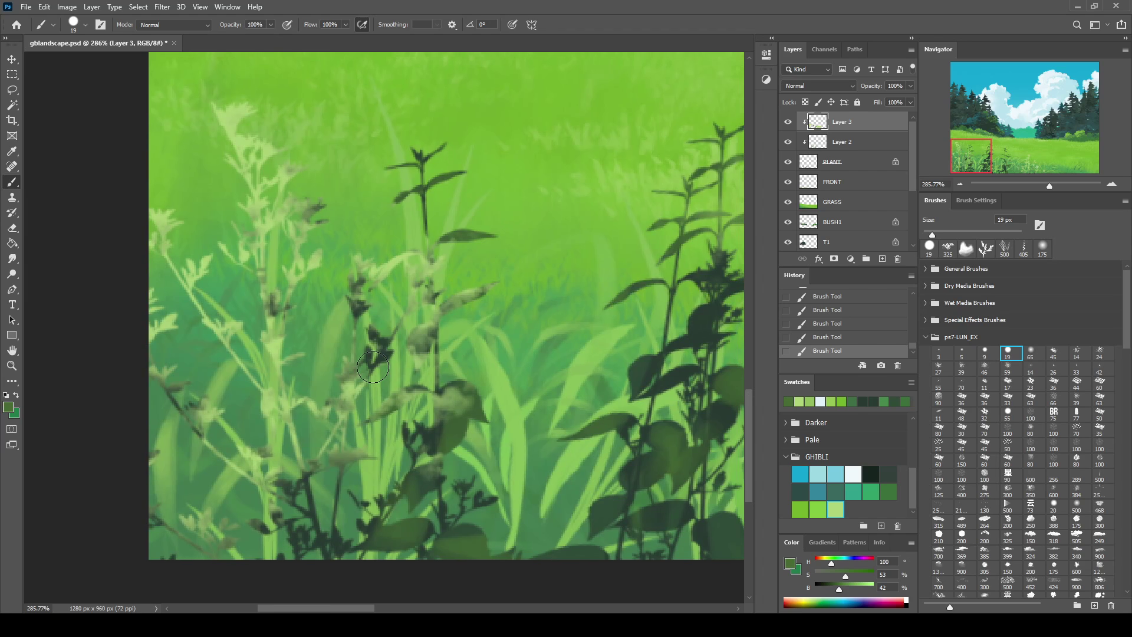
key("e")
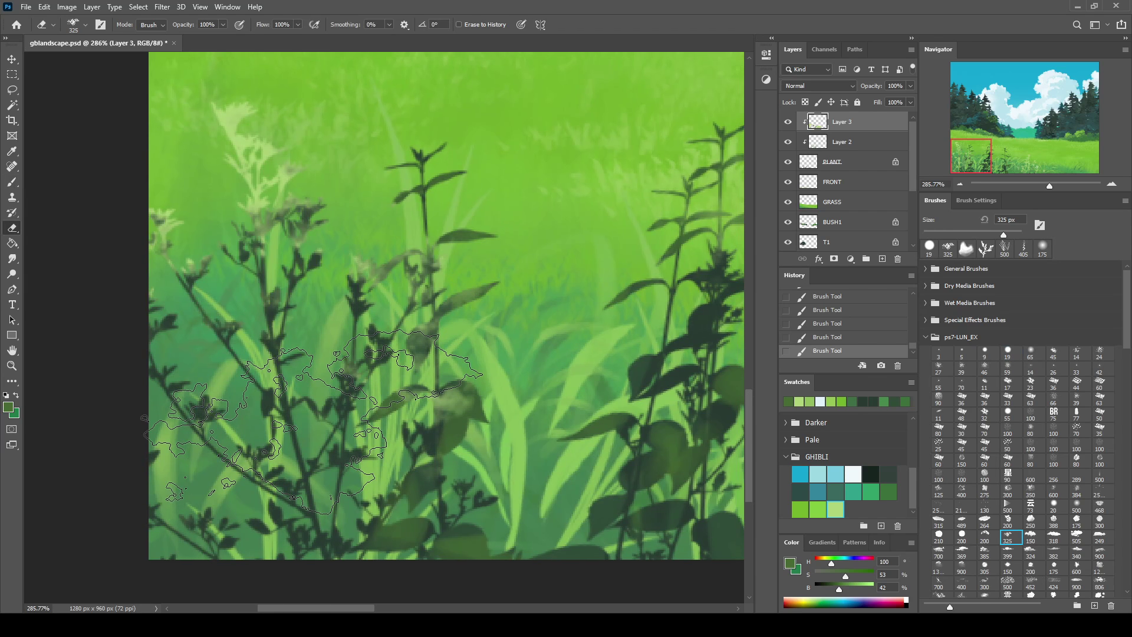
left_click_drag(312, 422, 118, 271)
left_click_drag(254, 148, 142, 327)
key("b")
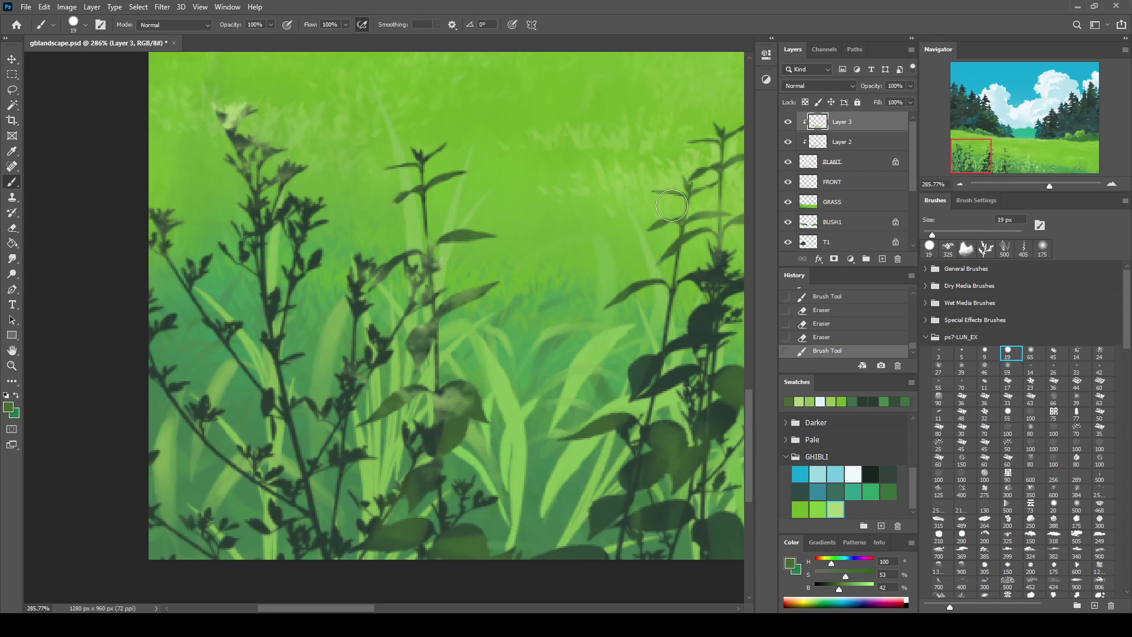
left_click_drag(1048, 186, 1031, 187)
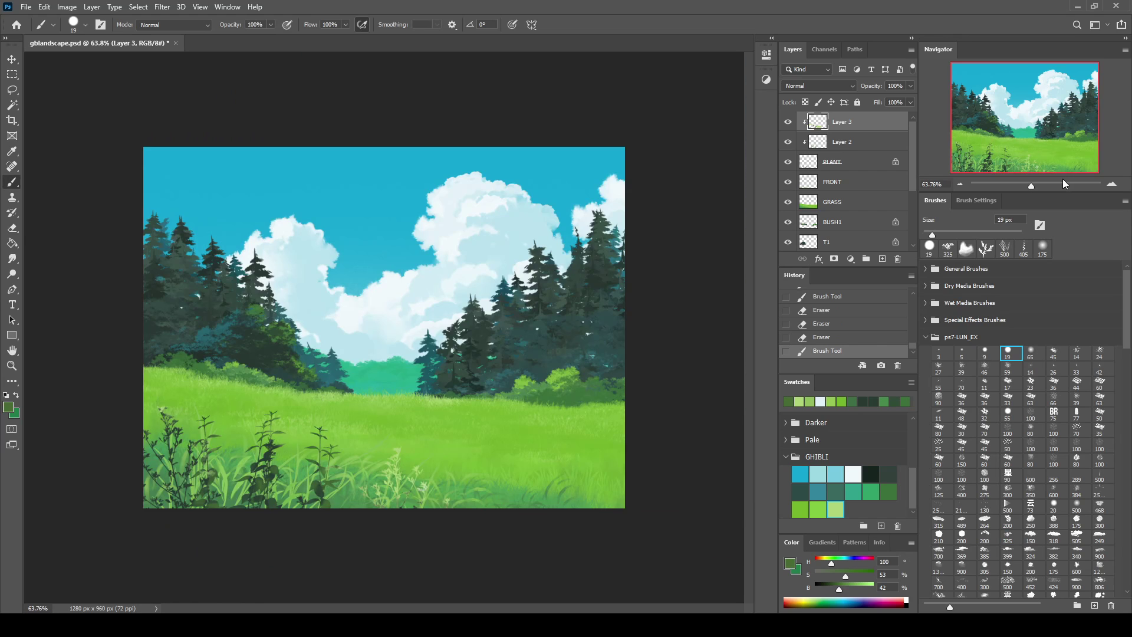
Clean up lower foreground strokes, set Layer 3 fill to 55%, and merge both detail layers into PLANT
key("e")
mouse_move(413, 468)
left_mouse_down()
mouse_move(378, 501)
mouse_move(415, 466)
left_mouse_up()
key("b")
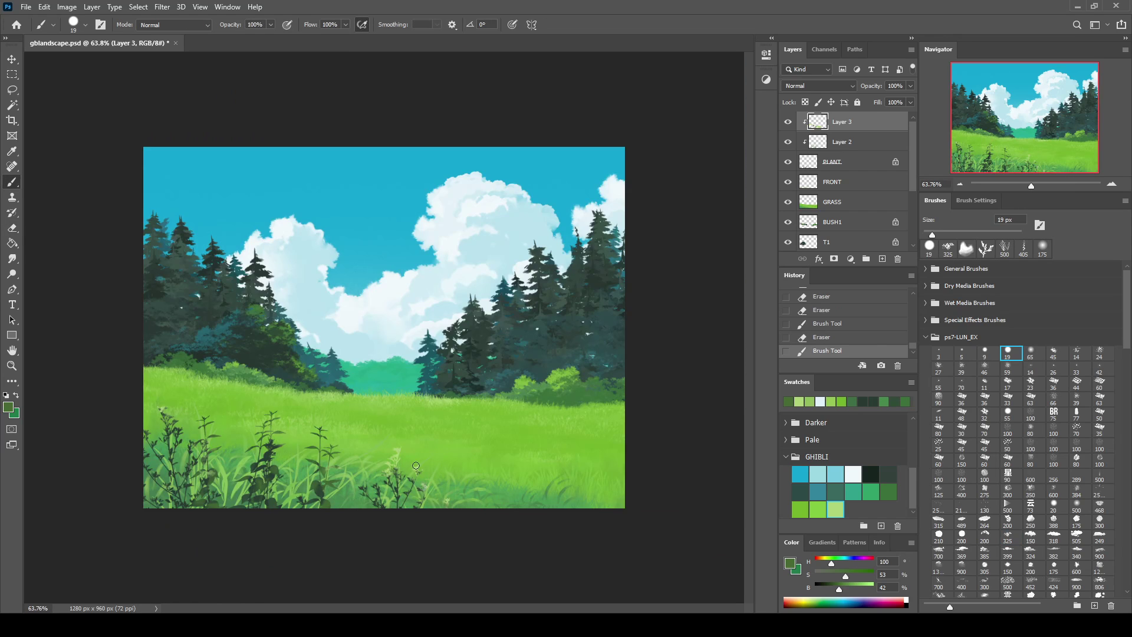
left_click_drag(910, 103, 885, 112)
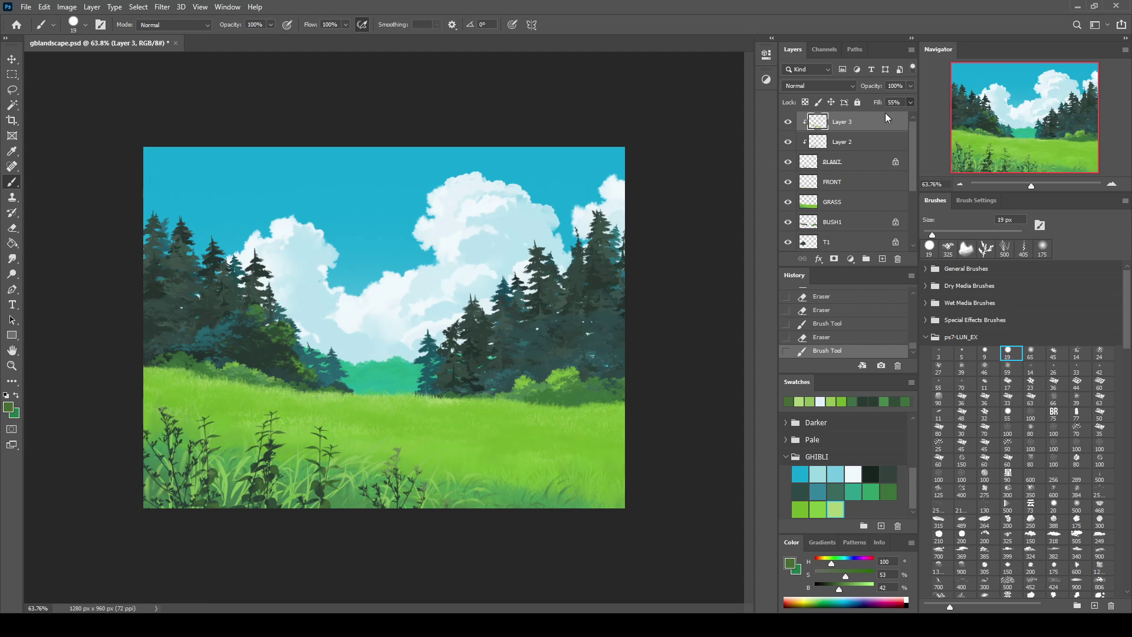
key("ctrl+e")
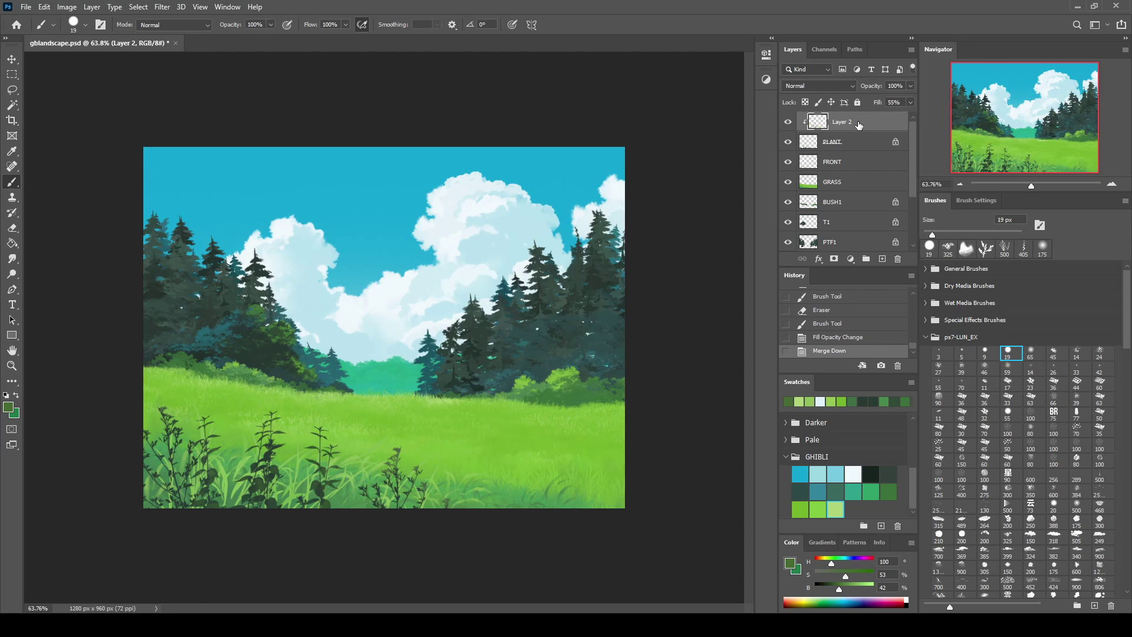
key("ctrl+e")
Unlock PLANT's transparent pixels and blur the dark foreground plants
left_click(788, 122)
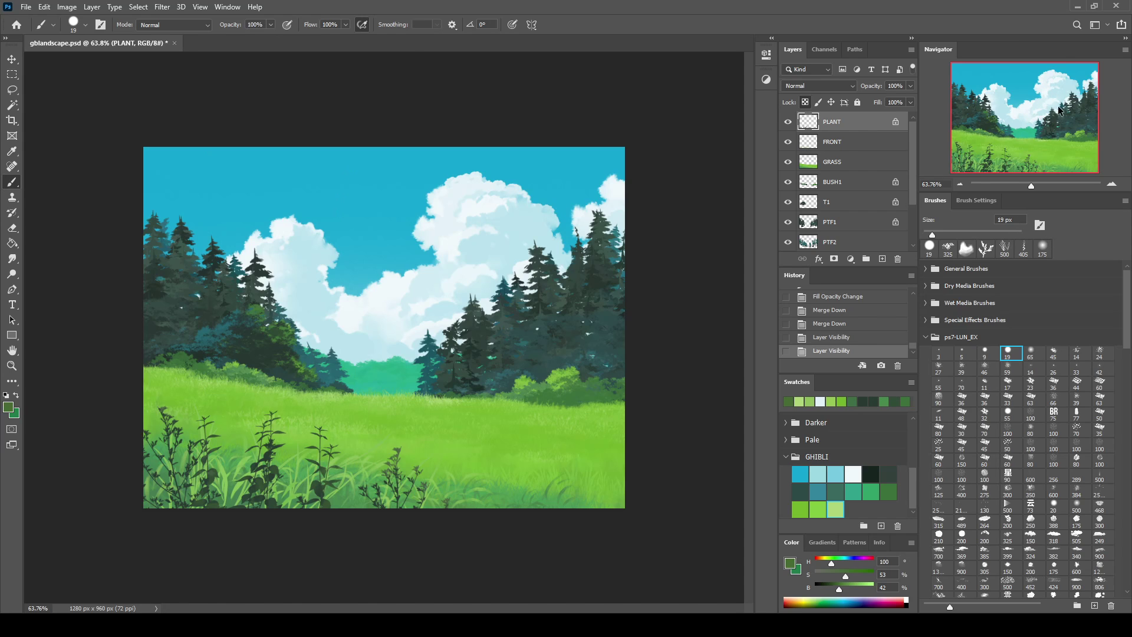
left_click(805, 102)
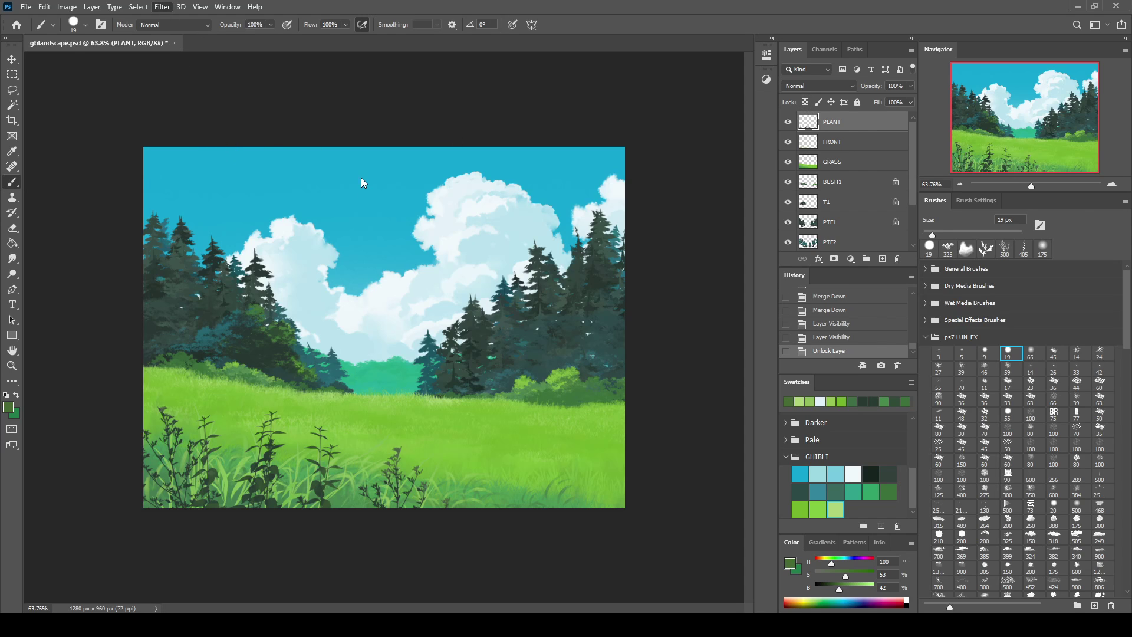
key("space")
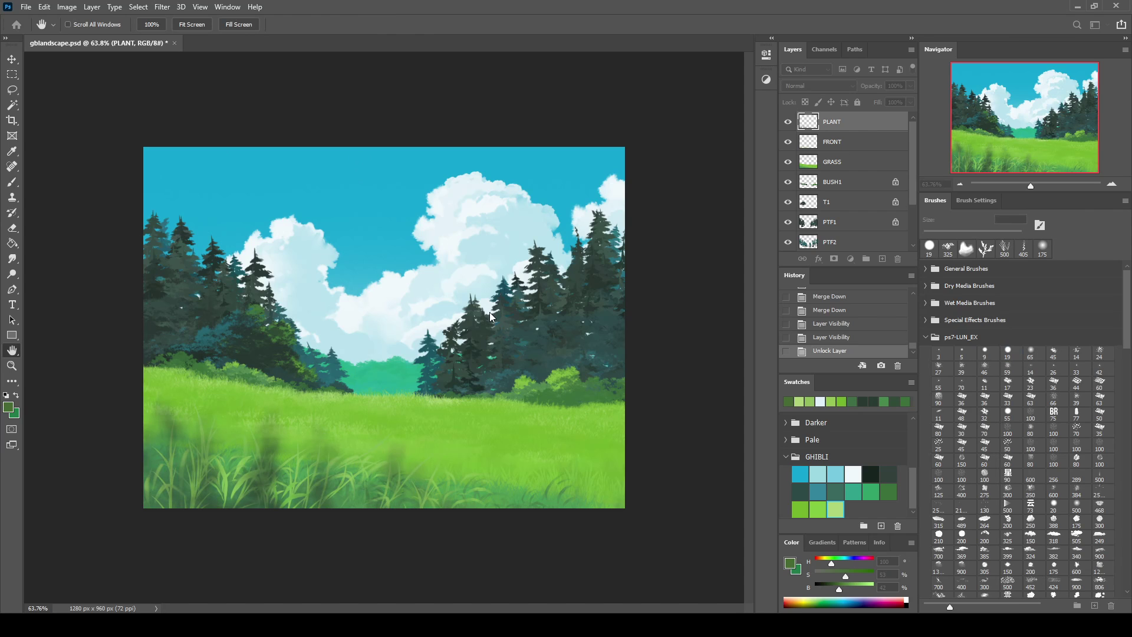
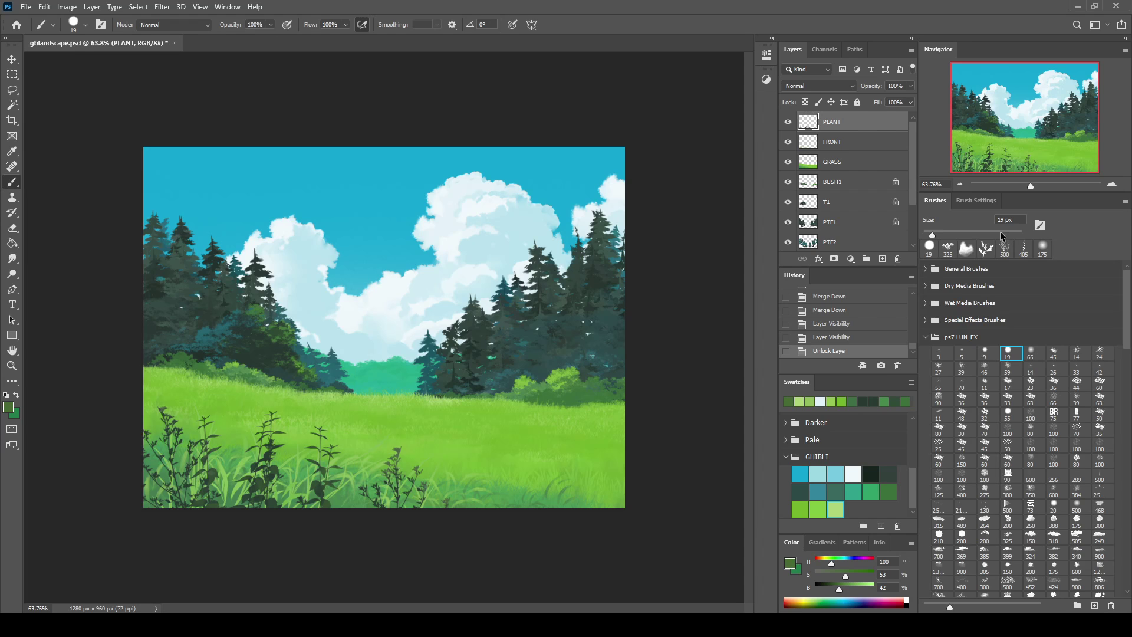
Reapply Lens Blur to the PLANT layer, zoom in, and save the painting
key("ctrl+alt+f")
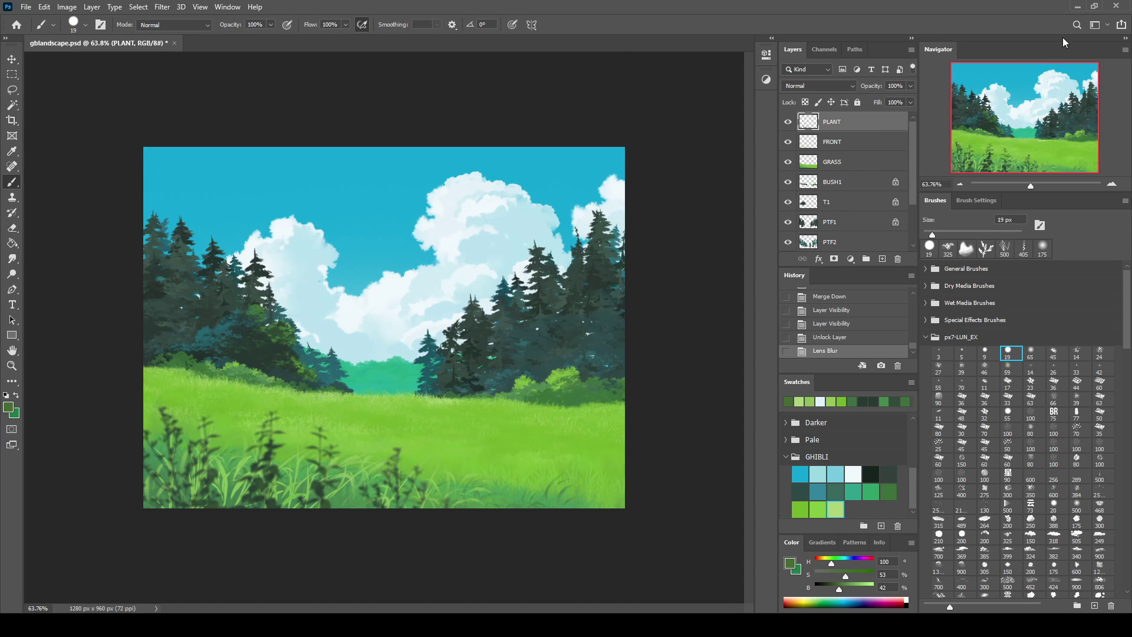
left_click_drag(1030, 186, 1034, 186)
key("ctrl+s")
left_click_drag(914, 195, 910, 238)
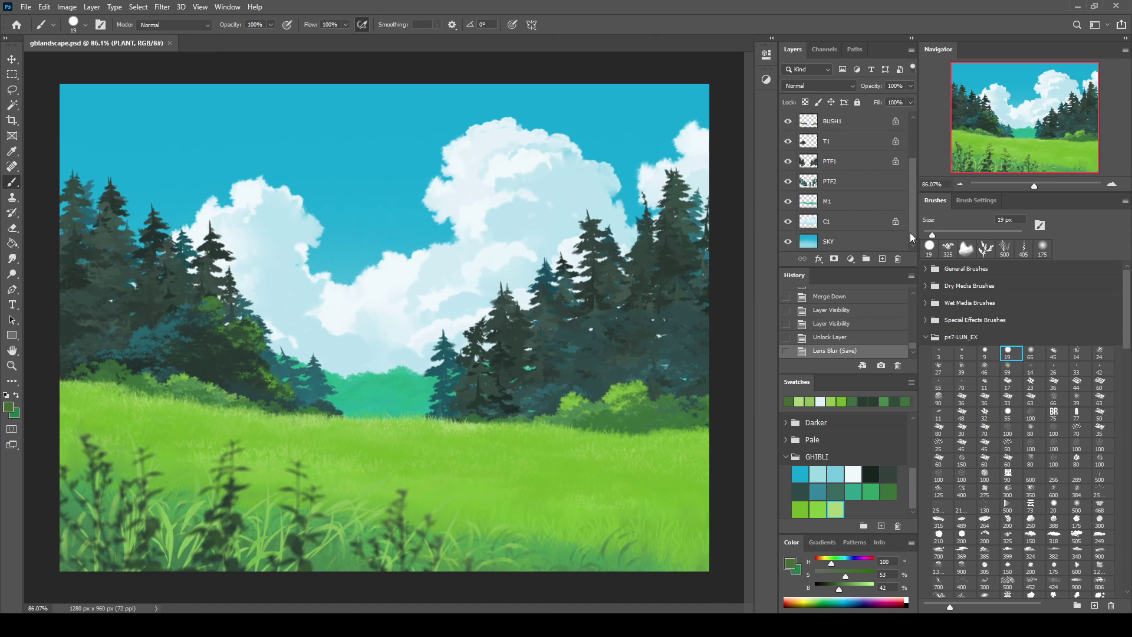
Duplicate and unlock the C1 cloud layer, Gaussian-blur the copy, and lower its opacity to about 36%
left_click(860, 224)
key("ctrl+j")
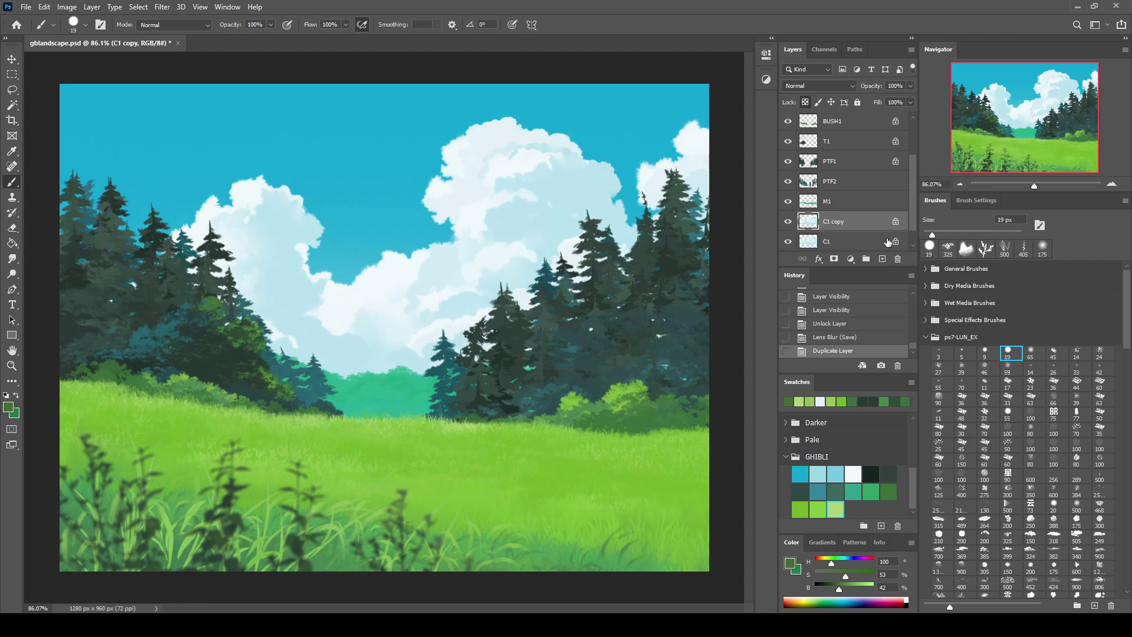
left_click(895, 221)
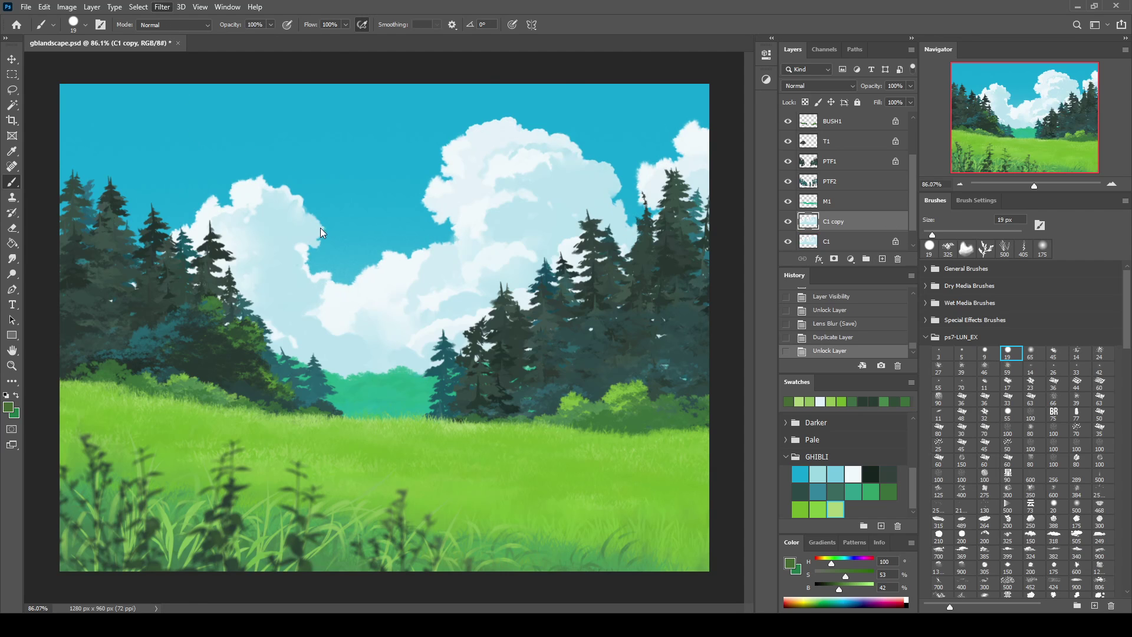
key("h")
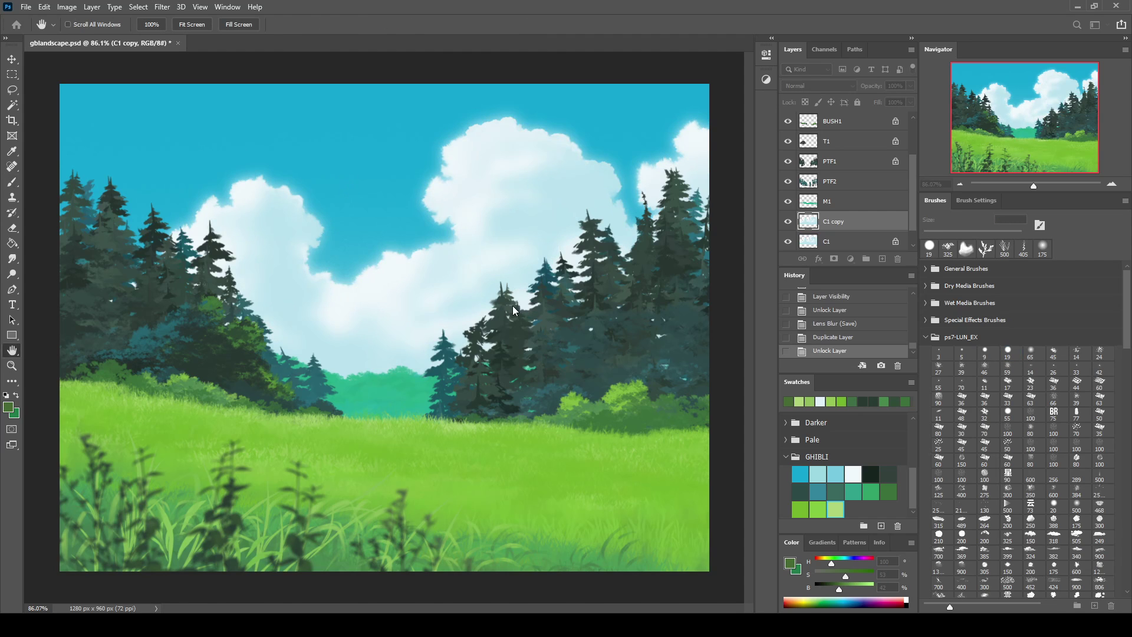
type("b63")
key("Return")
type("32")
key("Return")
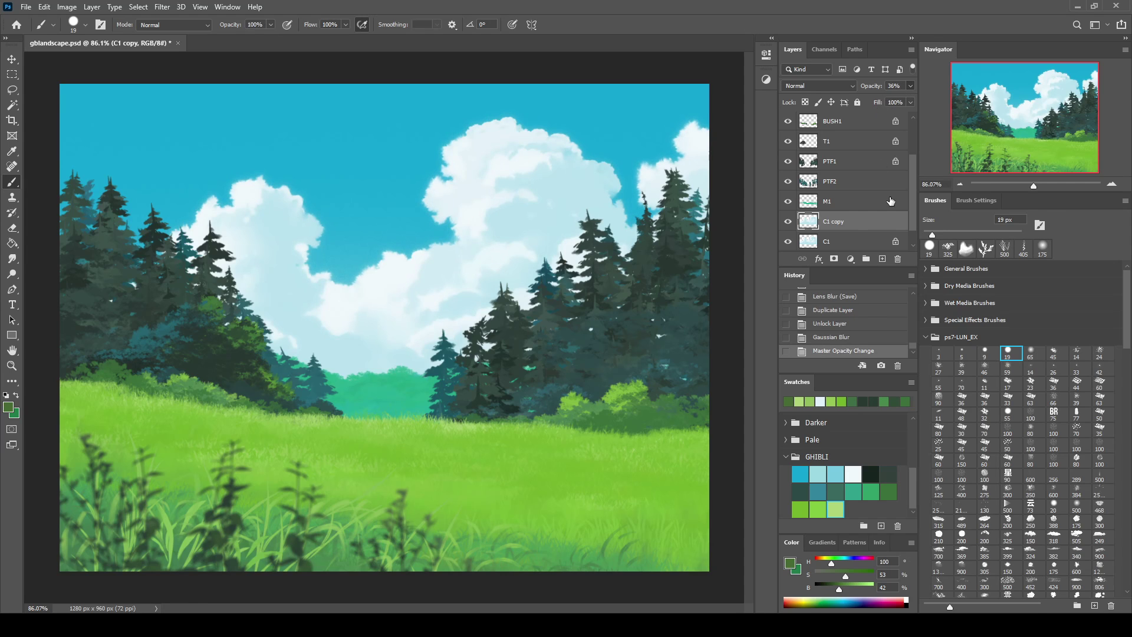
Move the blurred cloud copy beneath C1 and save the painting
scroll(910, 226, "down", 1)
left_click_drag(865, 204, 865, 248)
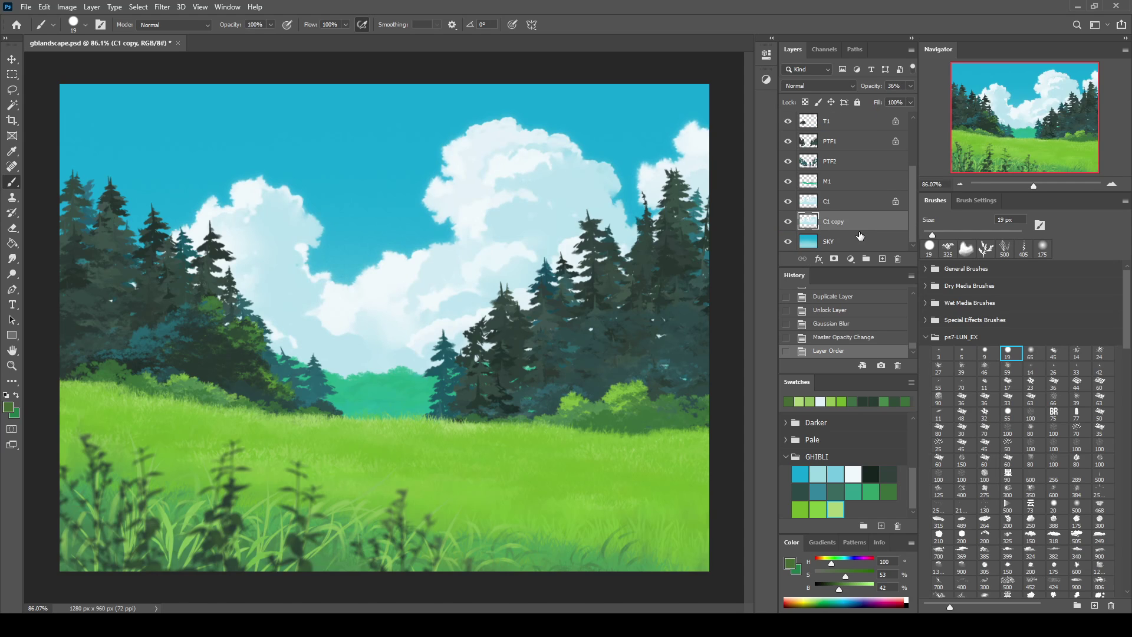
key("ctrl+s")
left_click_drag(912, 204, 915, 161)
scroll(915, 161, "up", 1)
Select the PLANT layer and stamp a merged copy of all visible layers on top
left_click(861, 122)
scroll(862, 244, "down", 4)
key("ctrl+j")
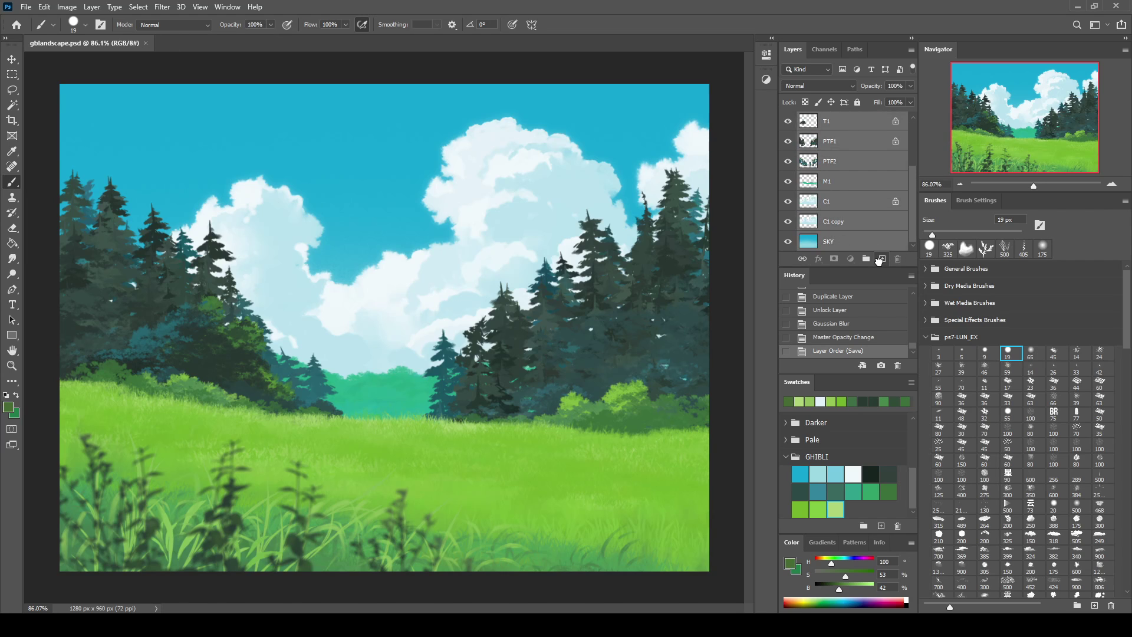
key("ctrl+alt+shift+e")
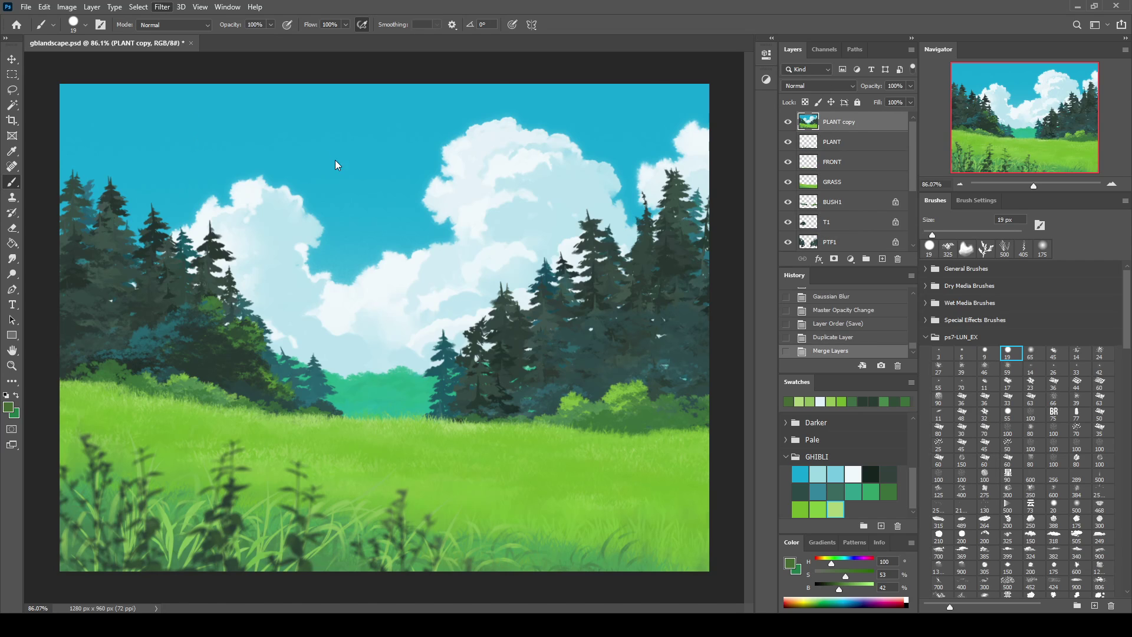
Gaussian-blur the merged copy and blend it as Lighter Color at 25% opacity
key("ctrl+alt+f")
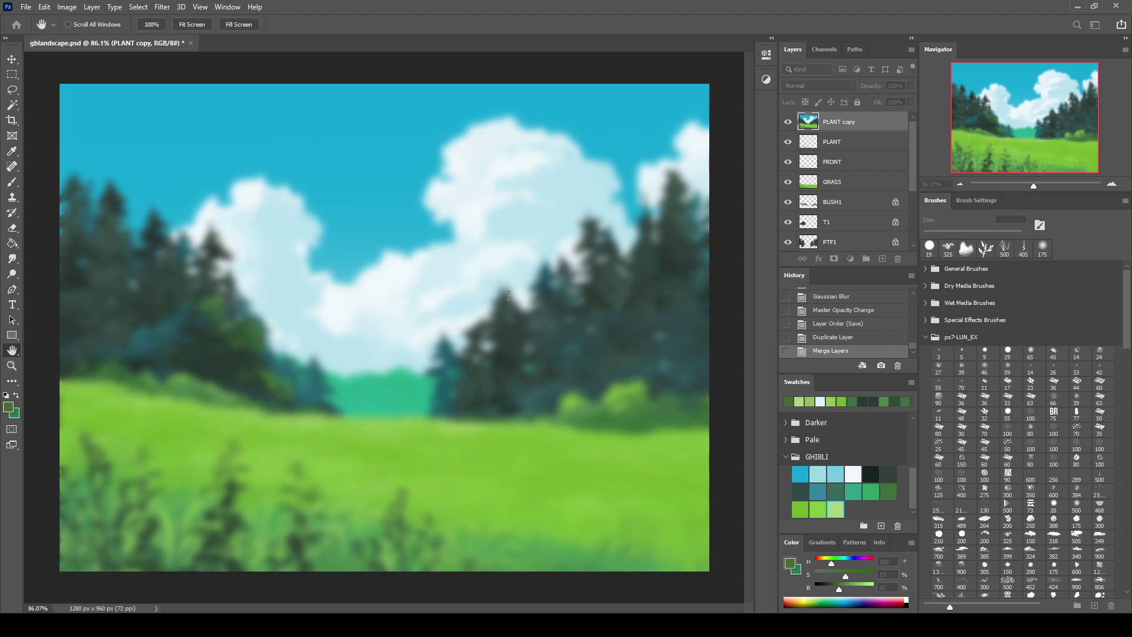
key("Return")
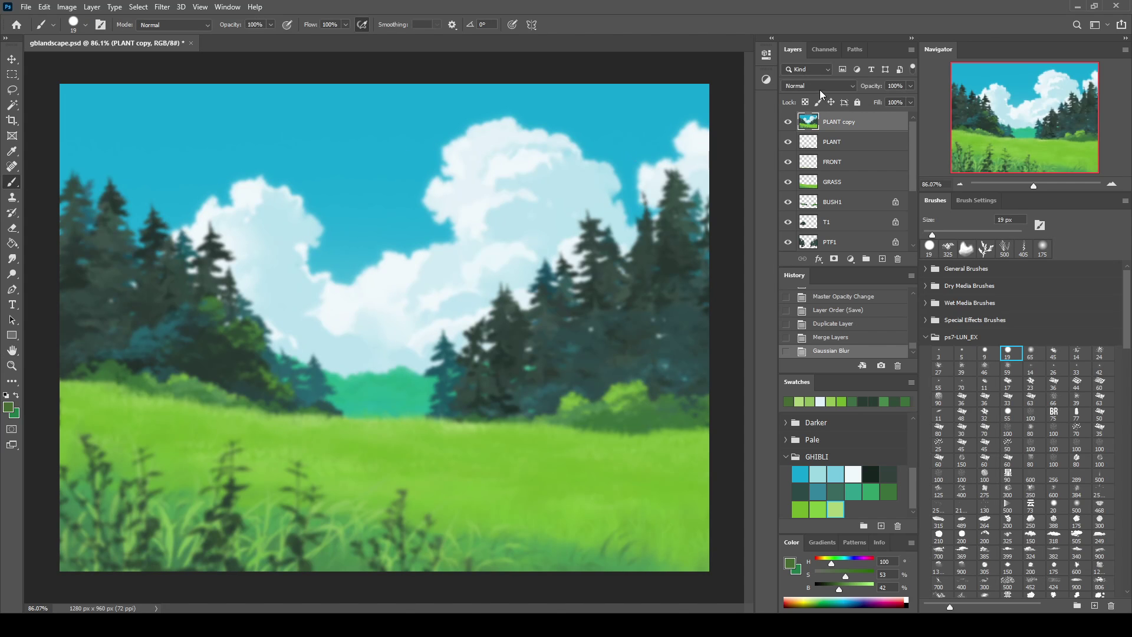
left_click(818, 86)
key("Down")
key("Down")
key("Down")
key("Up")
key("Up")
key("Up")
key("Up")
key("Up")
key("Up")
key("Up")
key("Up")
key("Up")
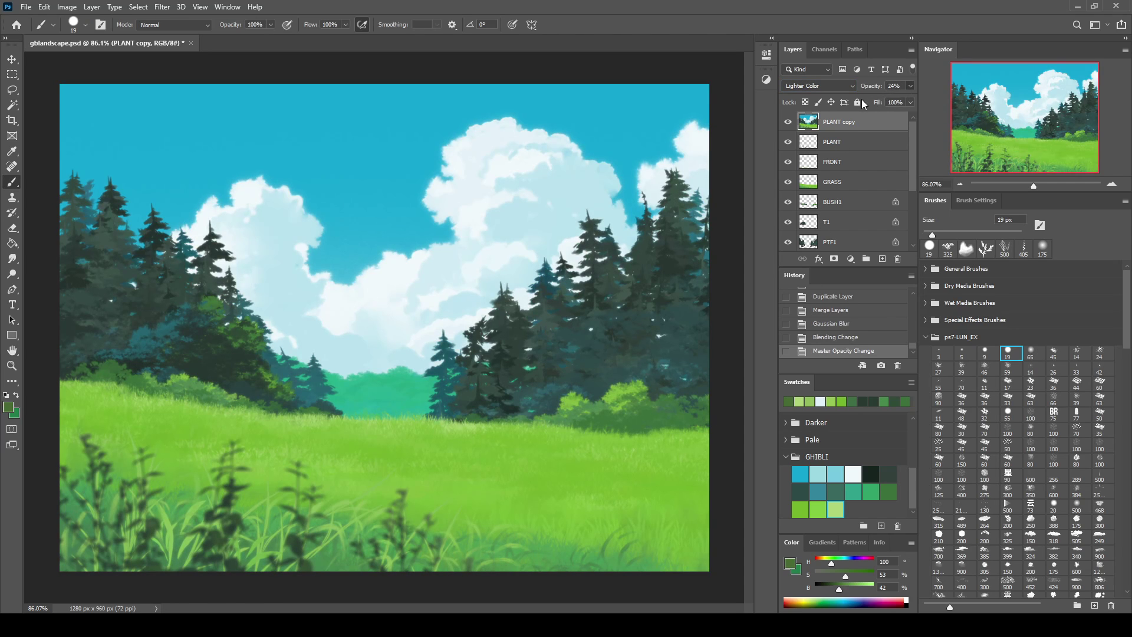
key("Up")
Toggle the haze copy to compare, save, and add a new empty layer on top
left_click(789, 122)
left_click(789, 122)
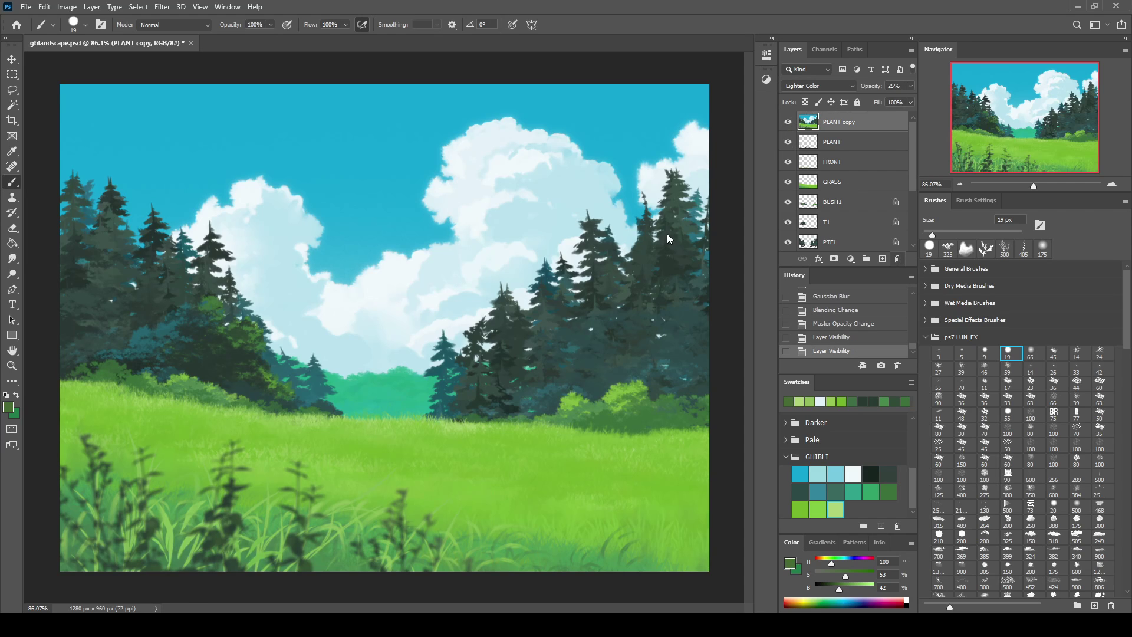
key("ctrl+s")
left_click(882, 259)
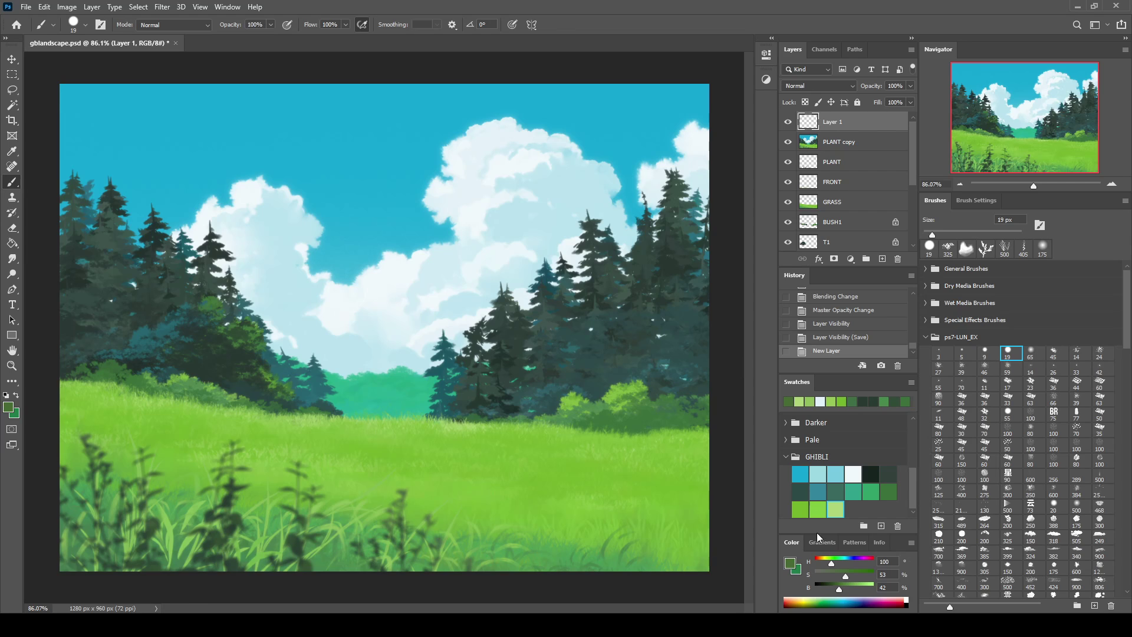
Fill the new layer with a grey sampled from the canvas and apply Add Noise
key("i")
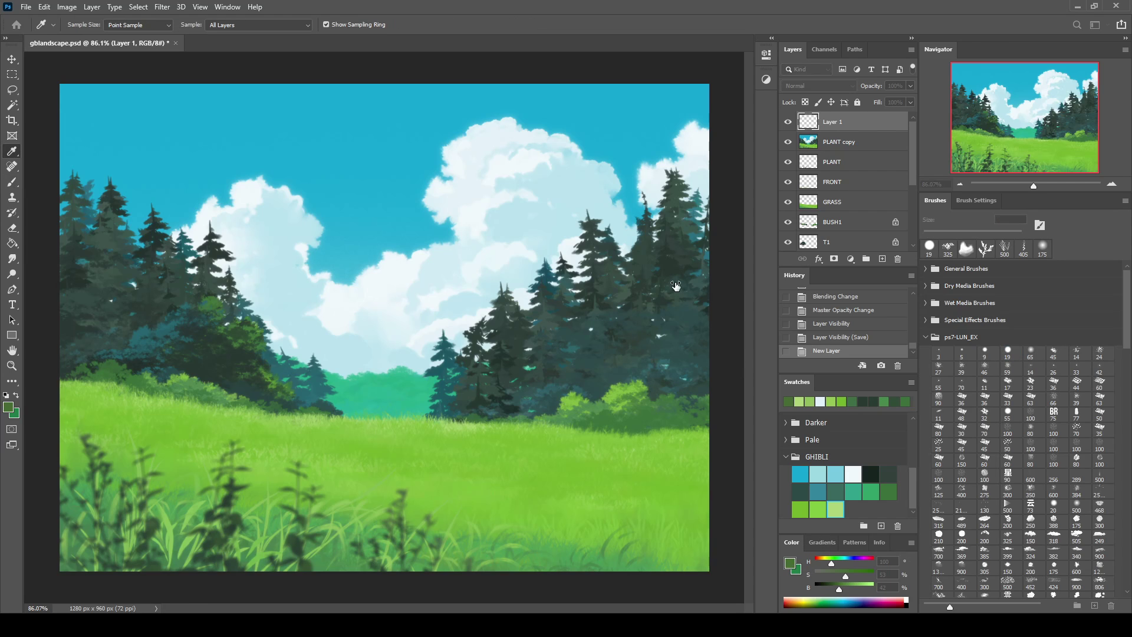
left_click(609, 274)
key("b")
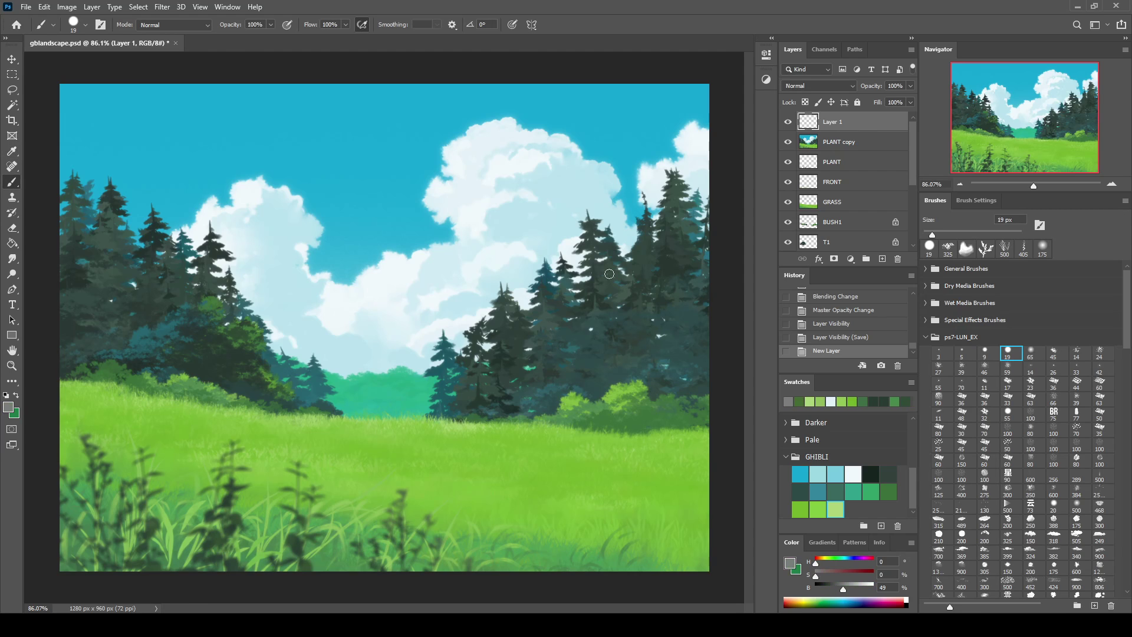
key("alt+BackSpace")
left_click(163, 7)
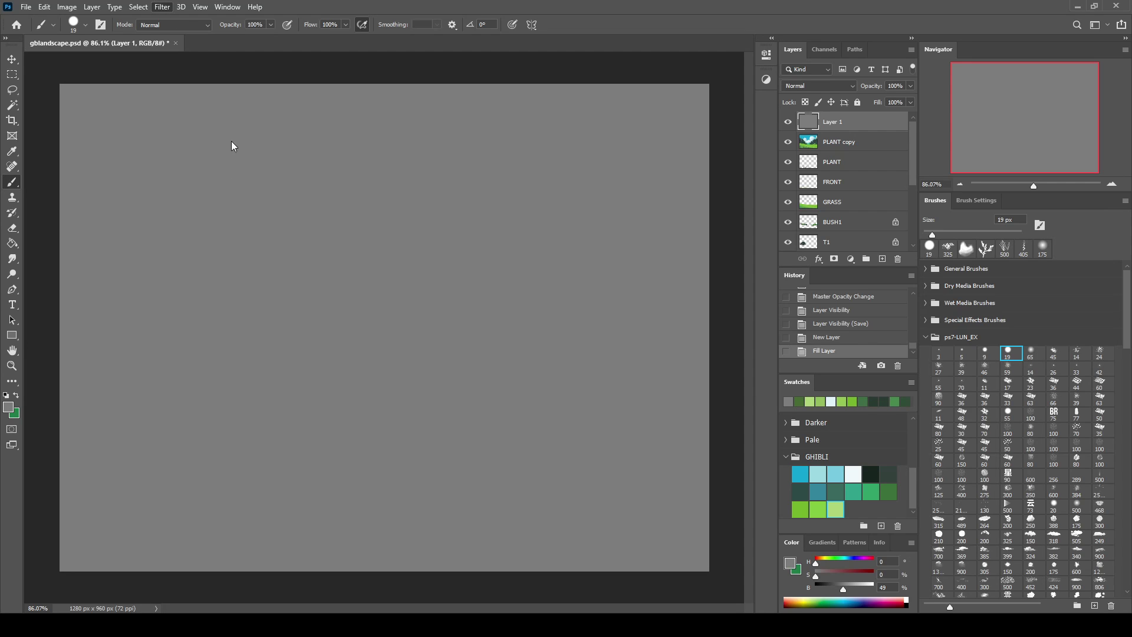
left_click(347, 174)
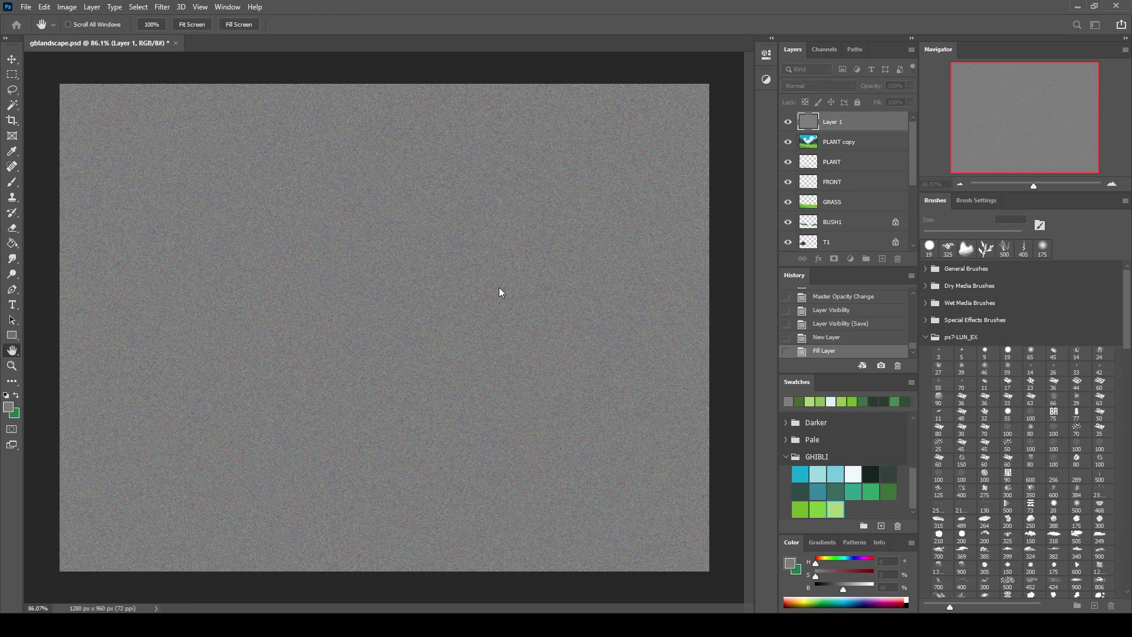
key("Return")
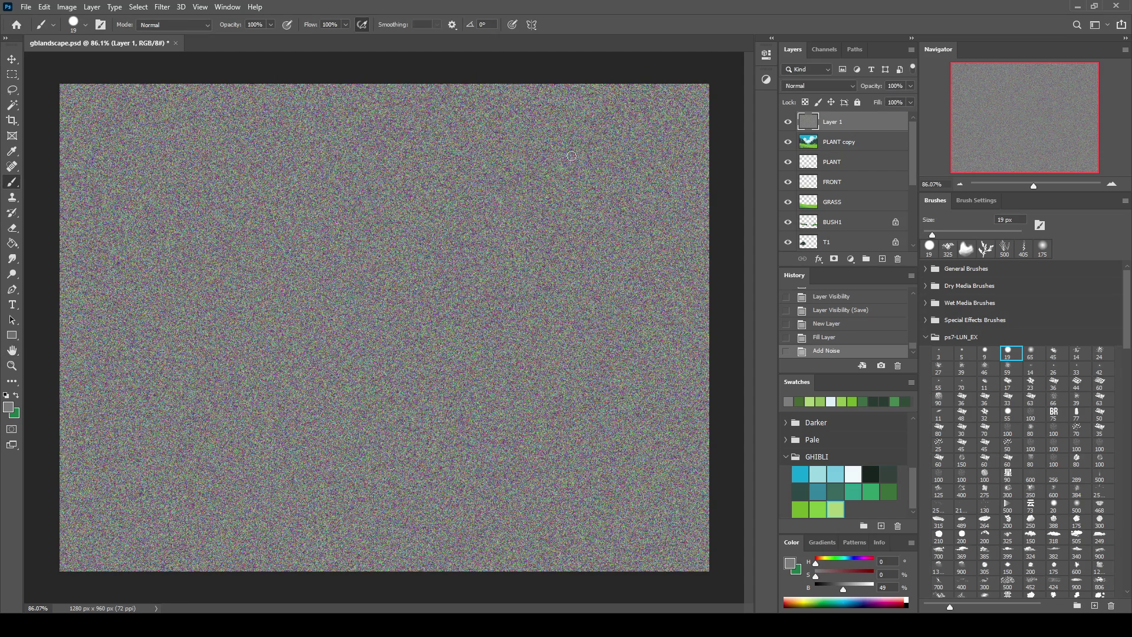
Scale the noise layer up with Free Transform
left_click_drag(1033, 185, 1021, 185)
key("ctrl+t")
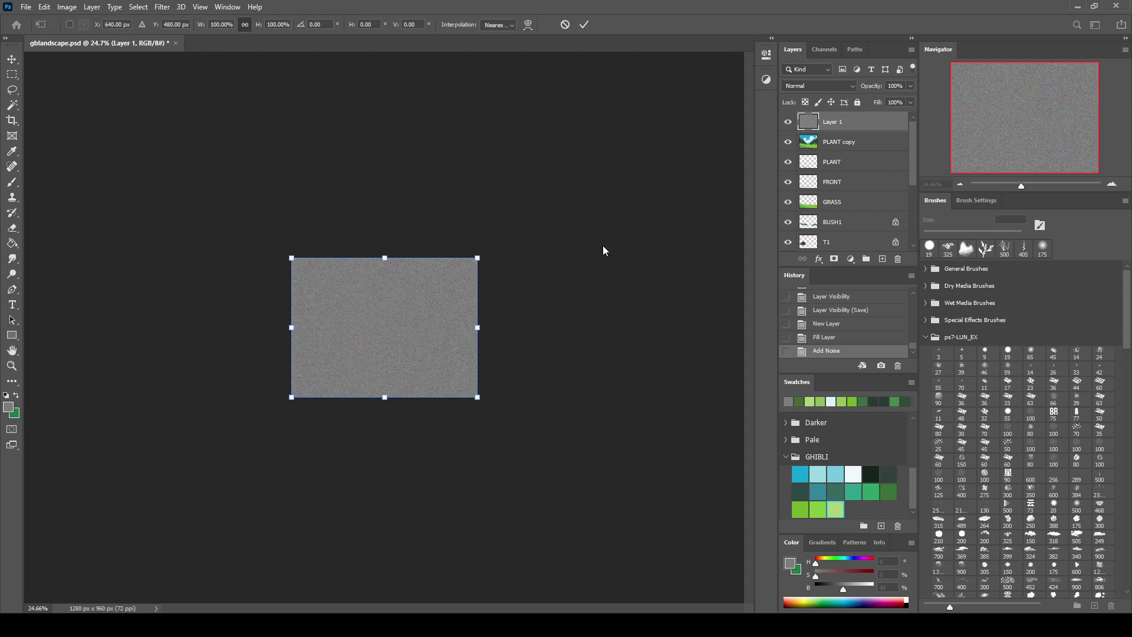
left_click(205, 25)
left_click_drag(205, 25, 219, 18)
key("Return")
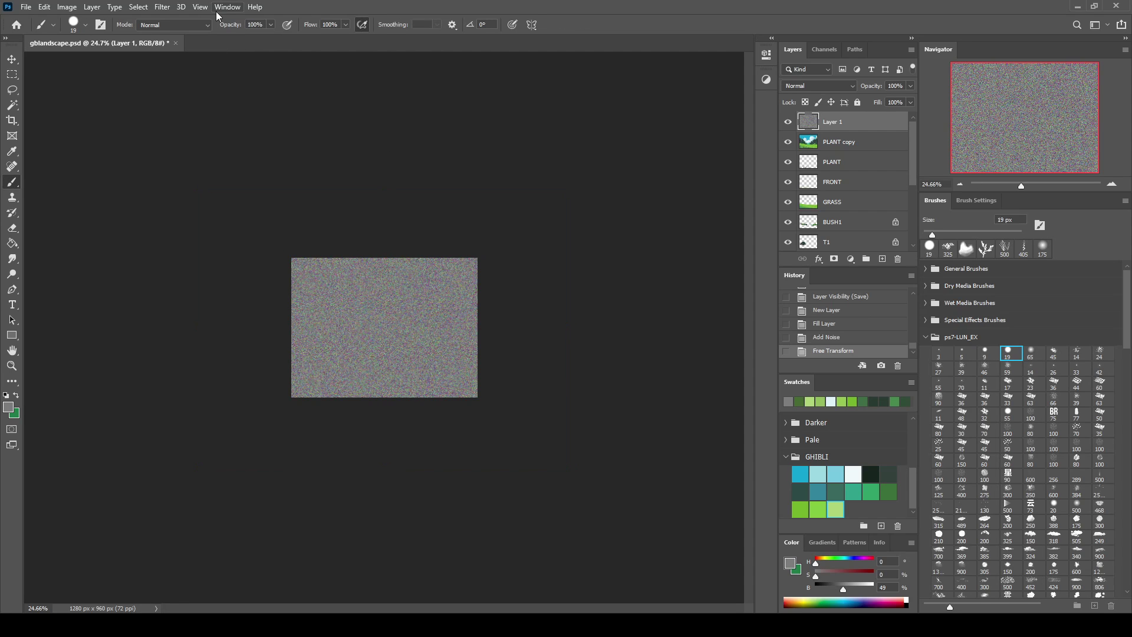
Inspect the noise grain at actual size, then leave Free Transform without changes
left_click_drag(1039, 185, 1034, 186)
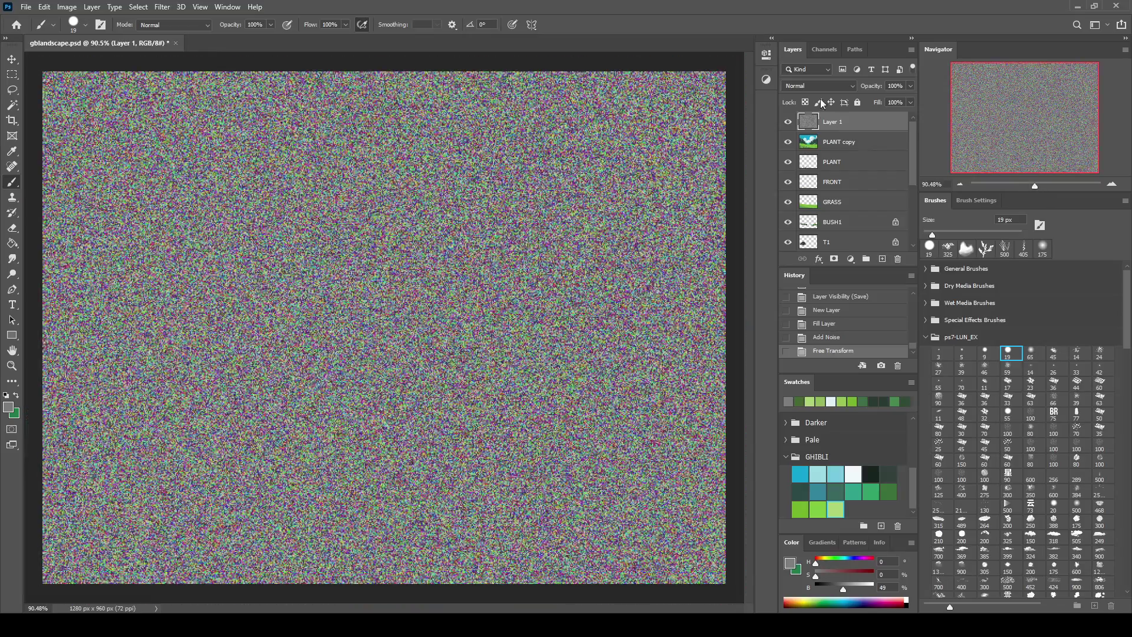
scroll(818, 86, "down", 9)
scroll(818, 86, "down", 3)
scroll(818, 85, "down", 1)
scroll(787, 86, "up", 2)
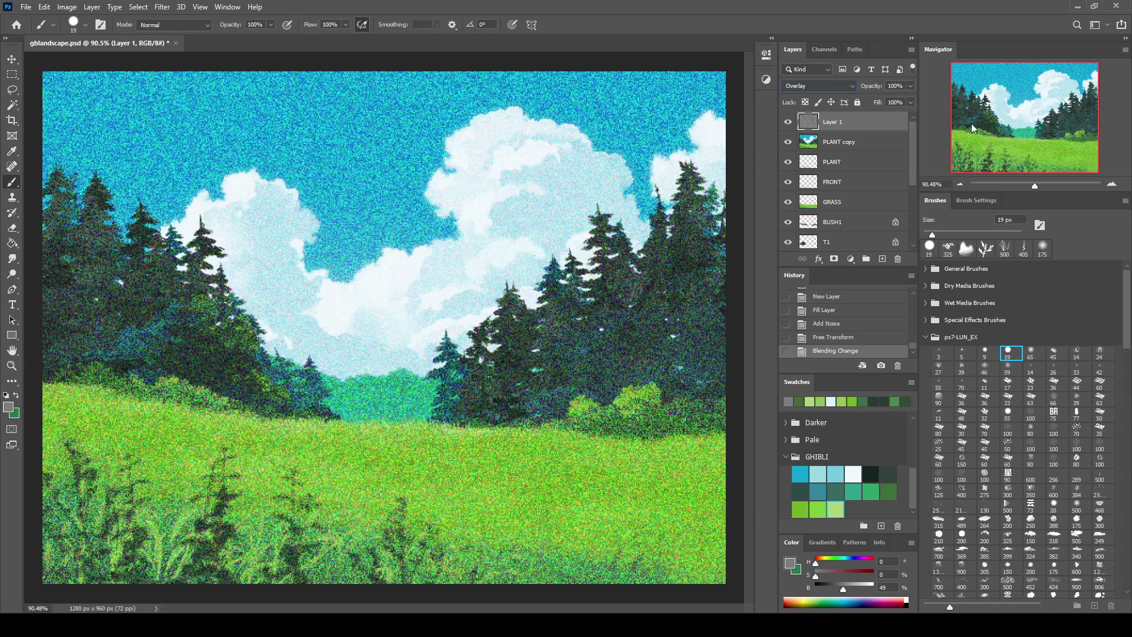
left_click(1111, 184)
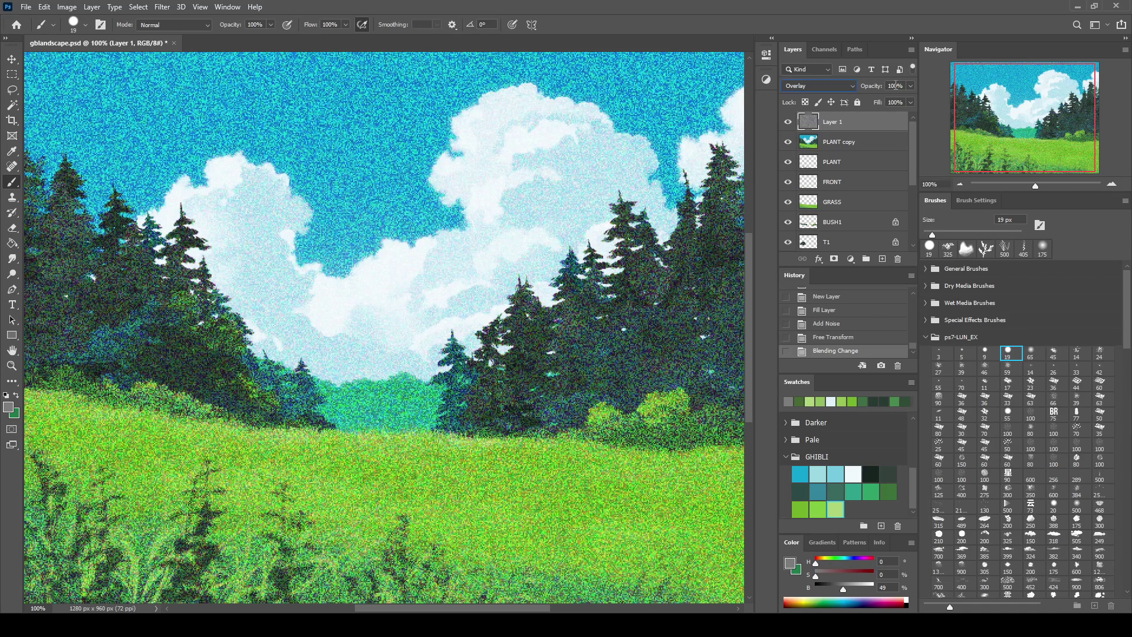
key("ctrl+t")
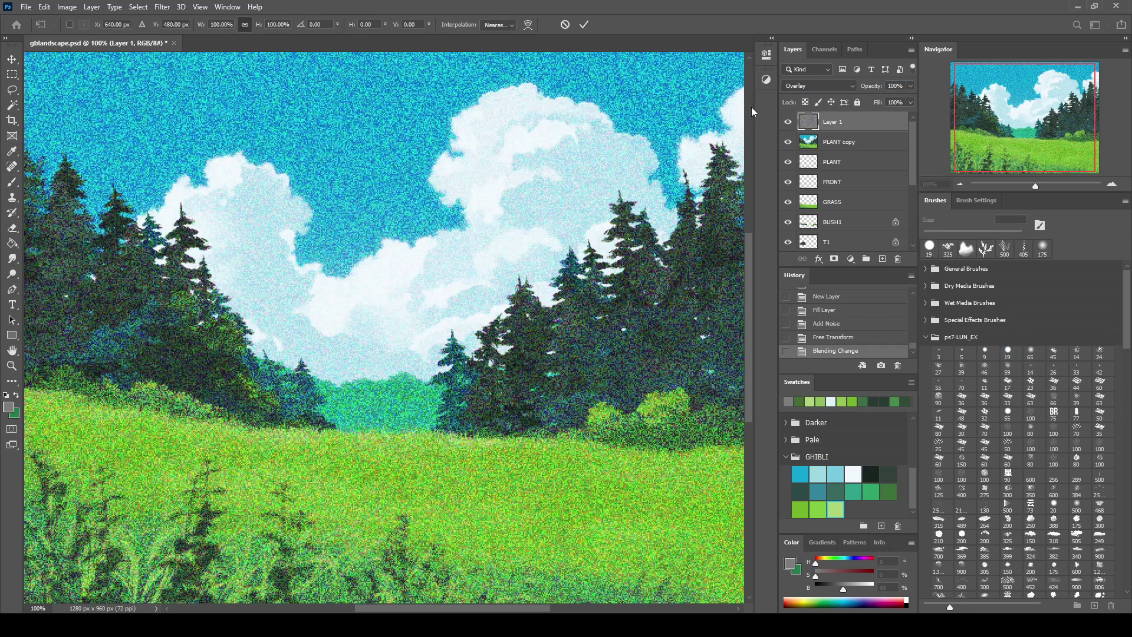
key("Return")
left_click_drag(1035, 186, 1032, 186)
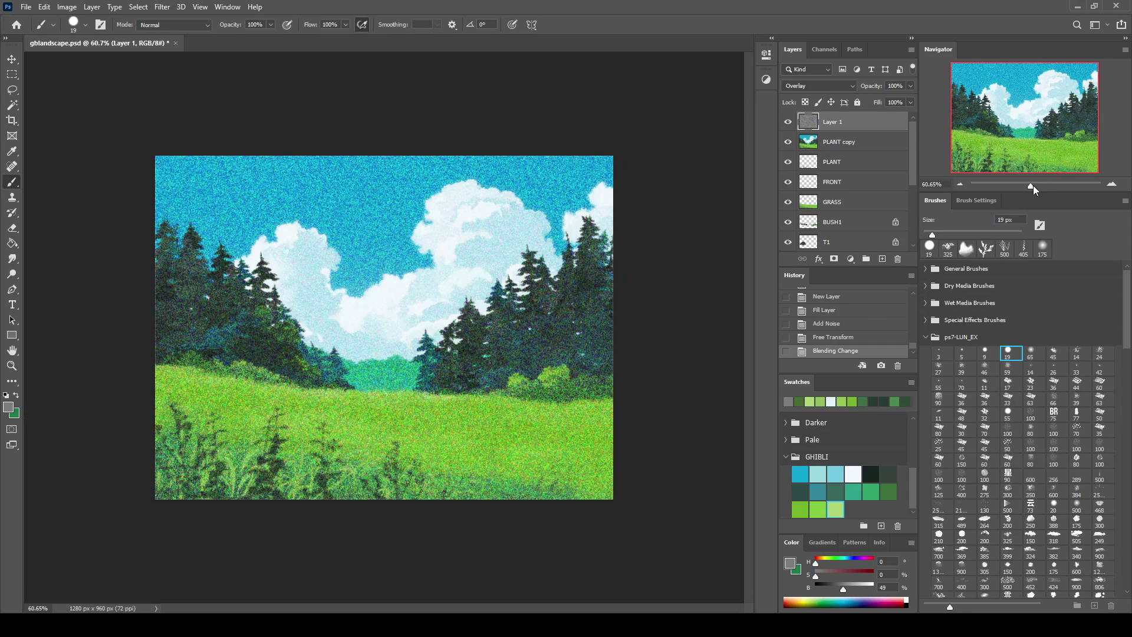
Revert to the Add Noise history state and scale the noise layer to 300%
left_click(856, 339)
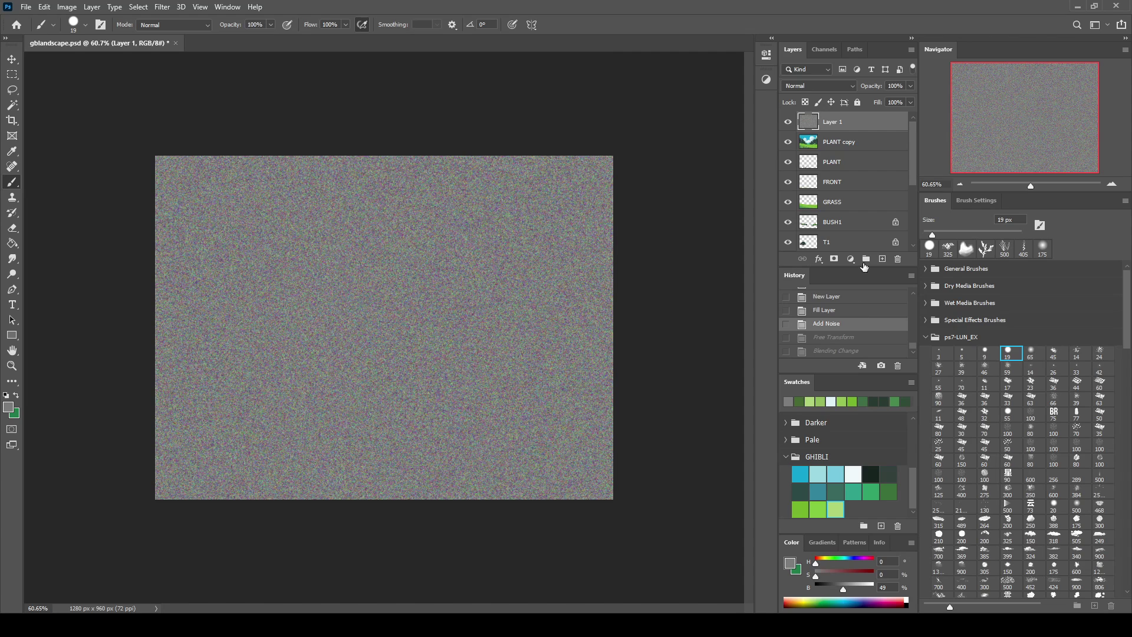
key("ctrl+t")
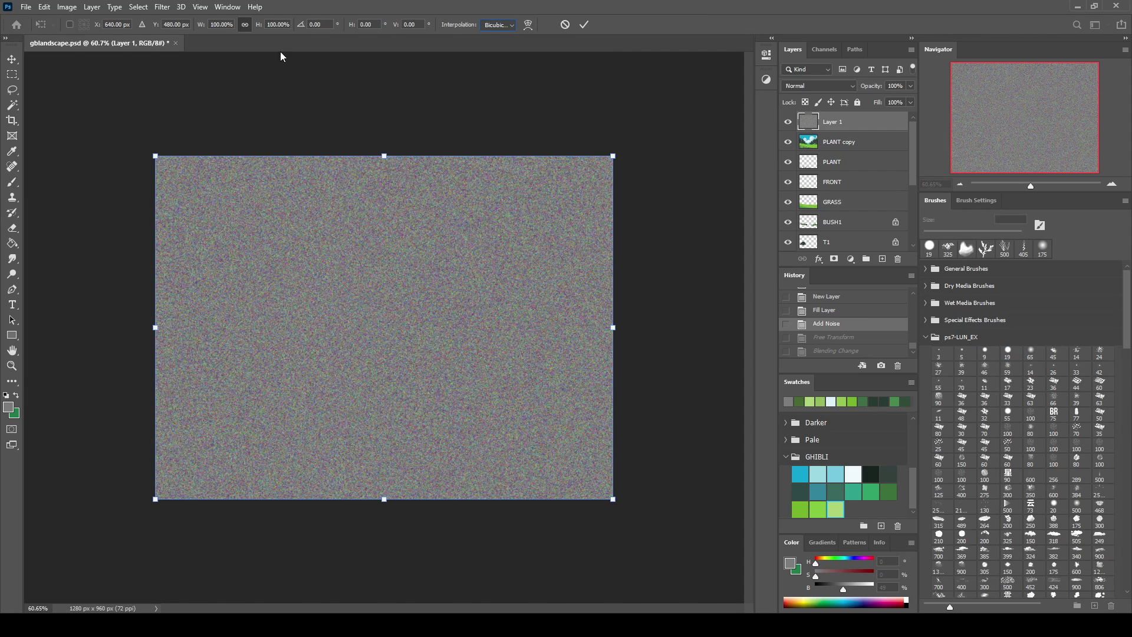
double_click(272, 26)
type("300")
key("Return")
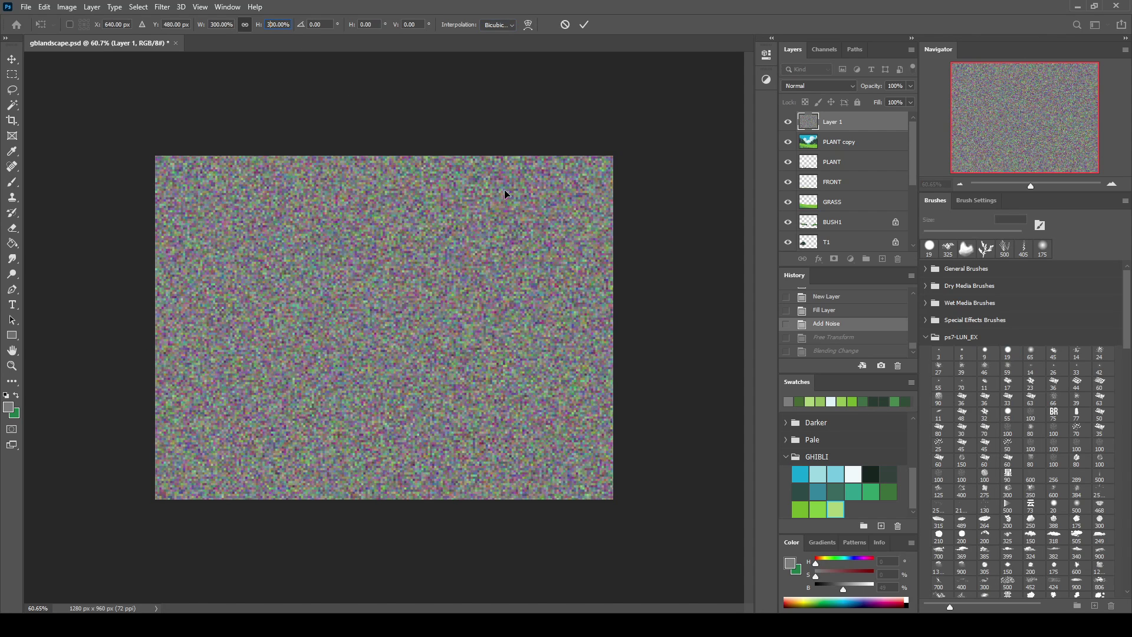
key("Return")
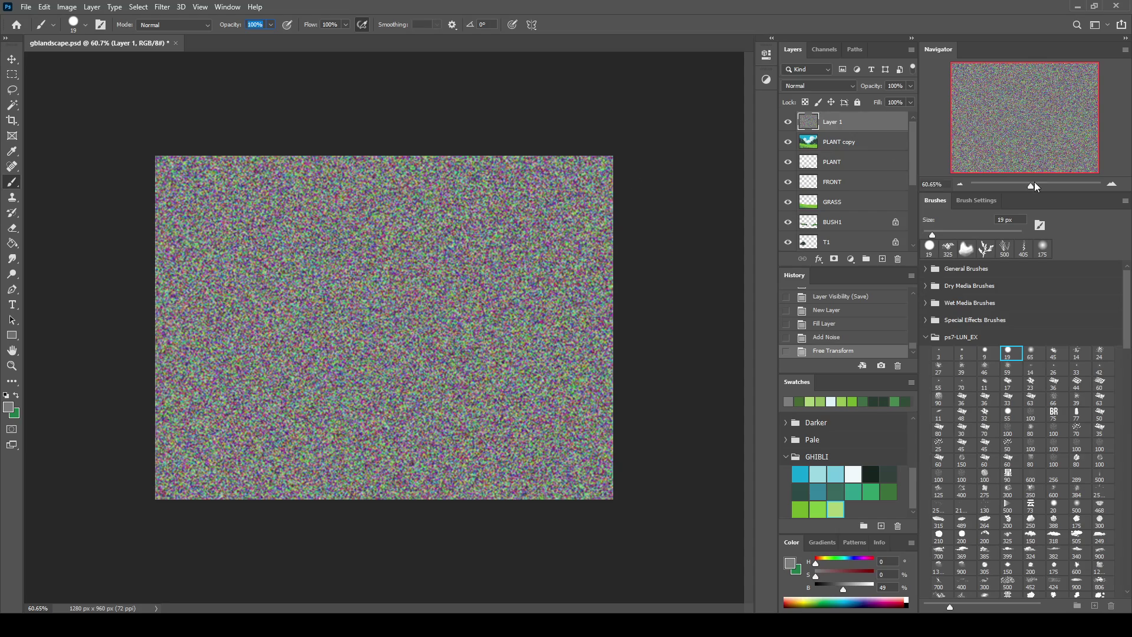
Set the noise layer's blend mode to Overlay
left_click_drag(1035, 187, 1046, 185)
left_click(810, 86)
left_click(819, 184)
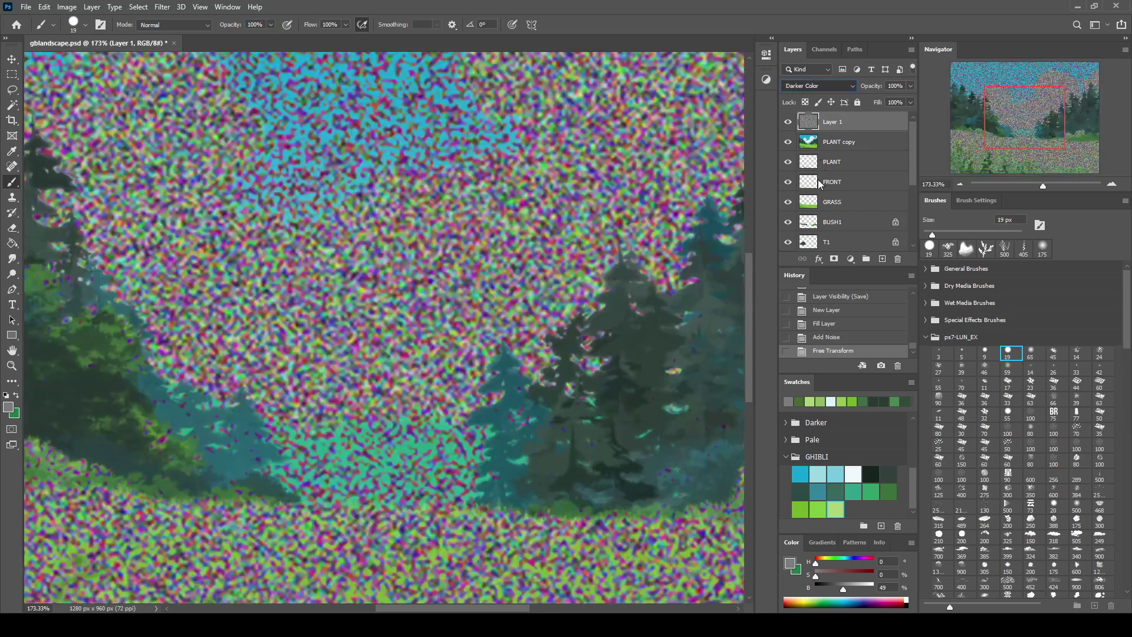
left_click(811, 230)
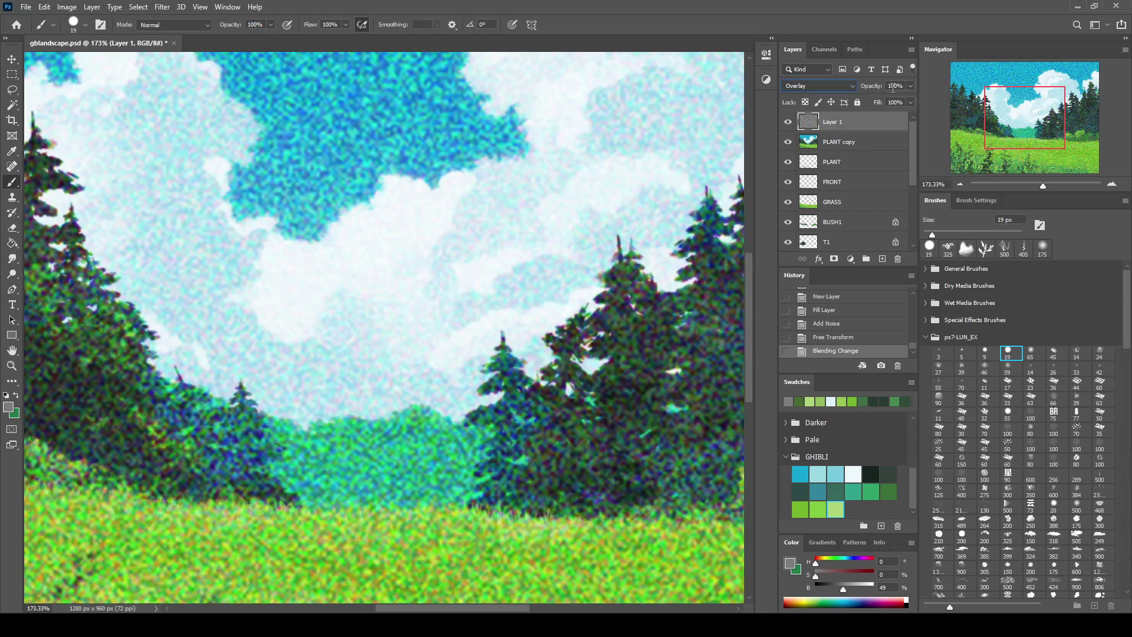
Shrink the noise layer to about 83% with Free Transform
key("ctrl+t")
left_click_drag(1042, 186, 1020, 186)
mouse_move(637, 137)
left_mouse_down()
mouse_move(498, 235)
mouse_move(566, 192)
mouse_move(527, 224)
left_mouse_up()
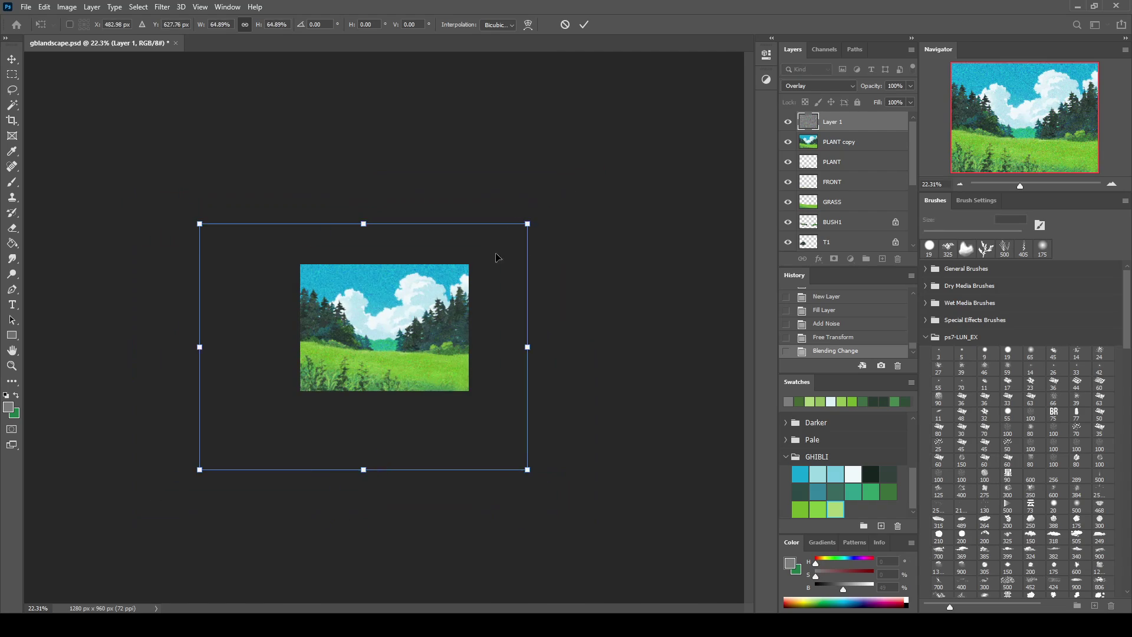
key("Return")
left_click_drag(1020, 186, 1037, 186)
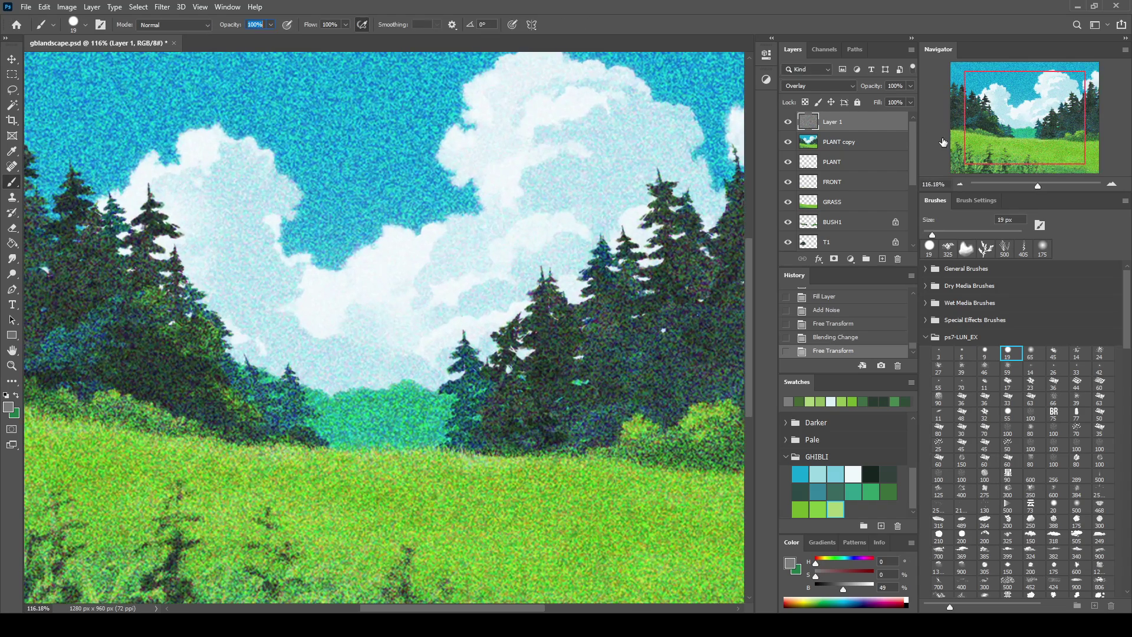
Lower the noise layer opacity to 5% and hide the PLANT copy layer
left_click(896, 86)
left_click_drag(871, 86, 853, 87)
left_click_drag(1007, 107, 1001, 102)
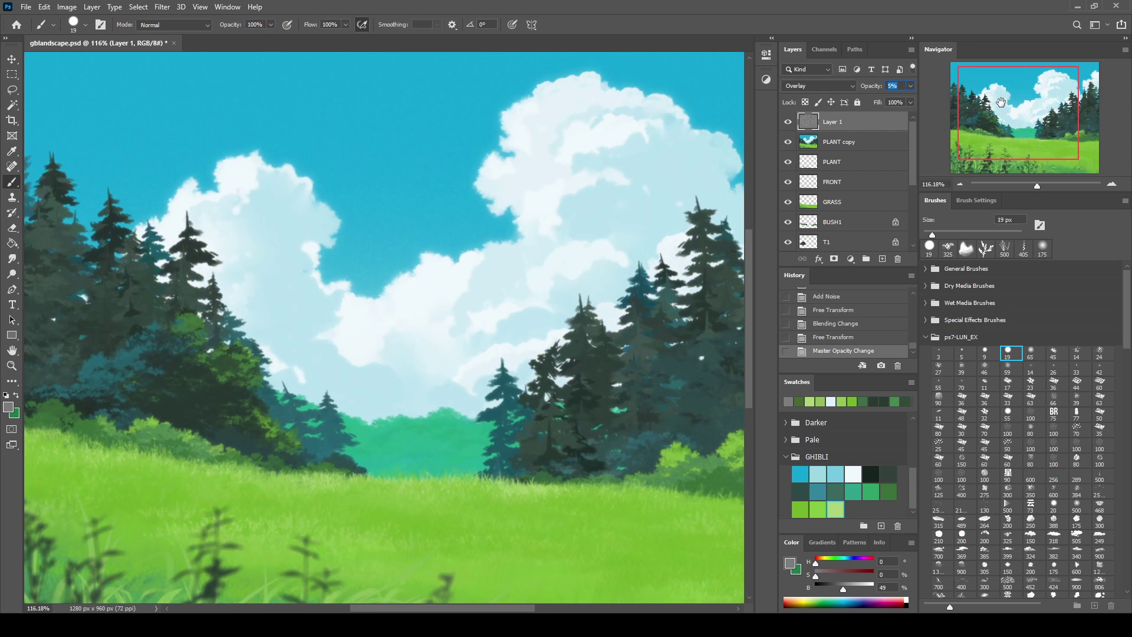
left_click(788, 142)
Delete the PLANT copy layer and drop the noise layer opacity to 20%
left_click(849, 145)
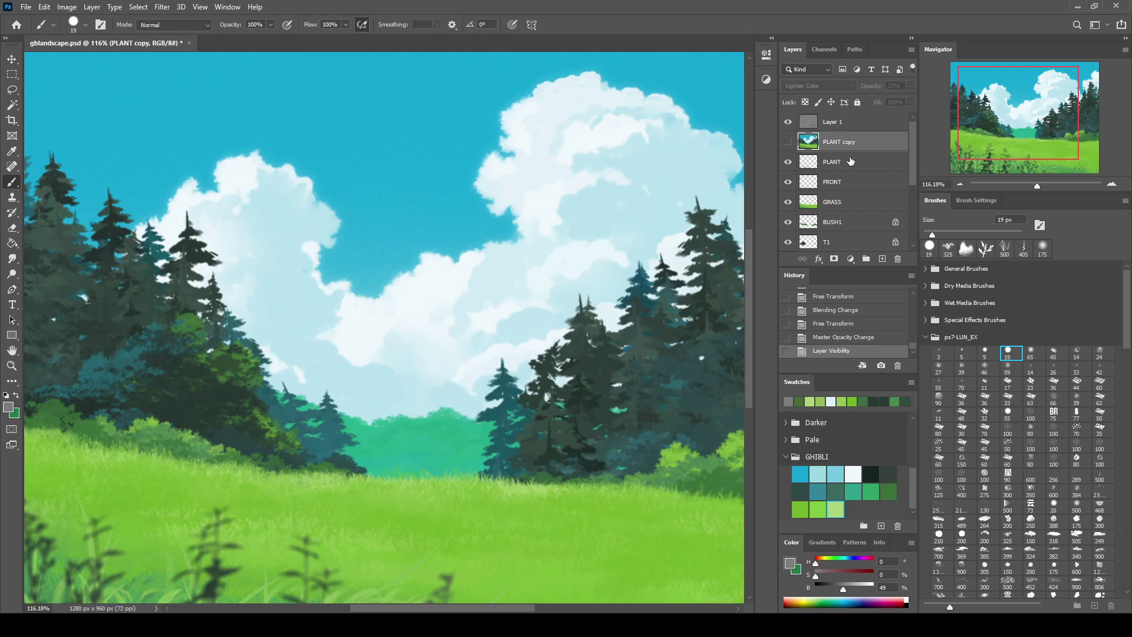
key("Delete")
left_click_drag(870, 97, 865, 101)
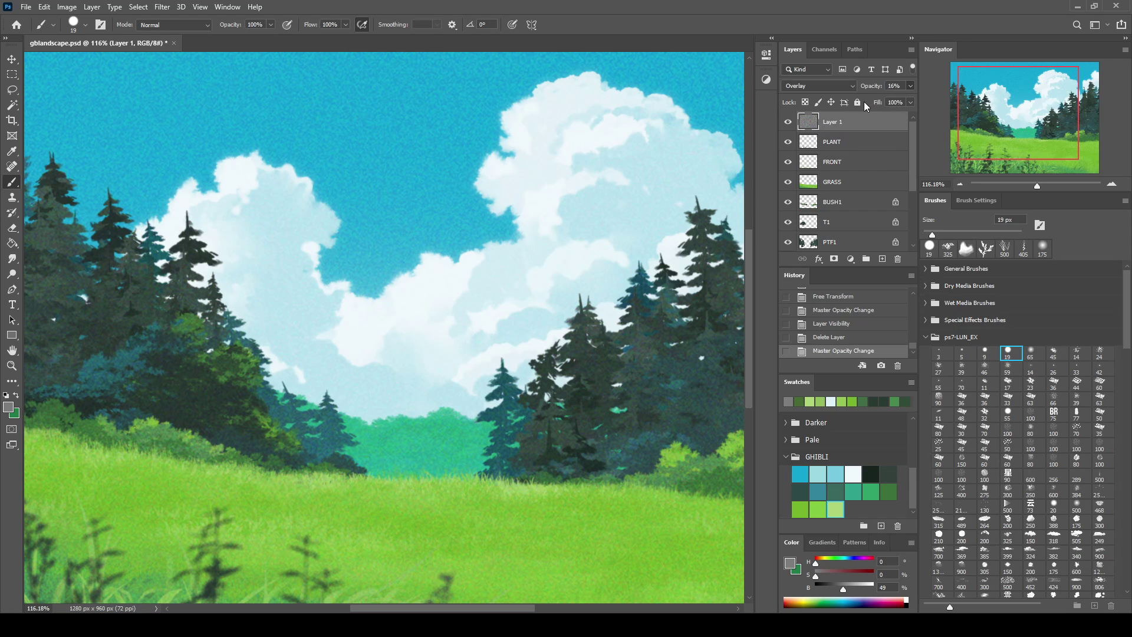
left_click_drag(1037, 186, 1034, 186)
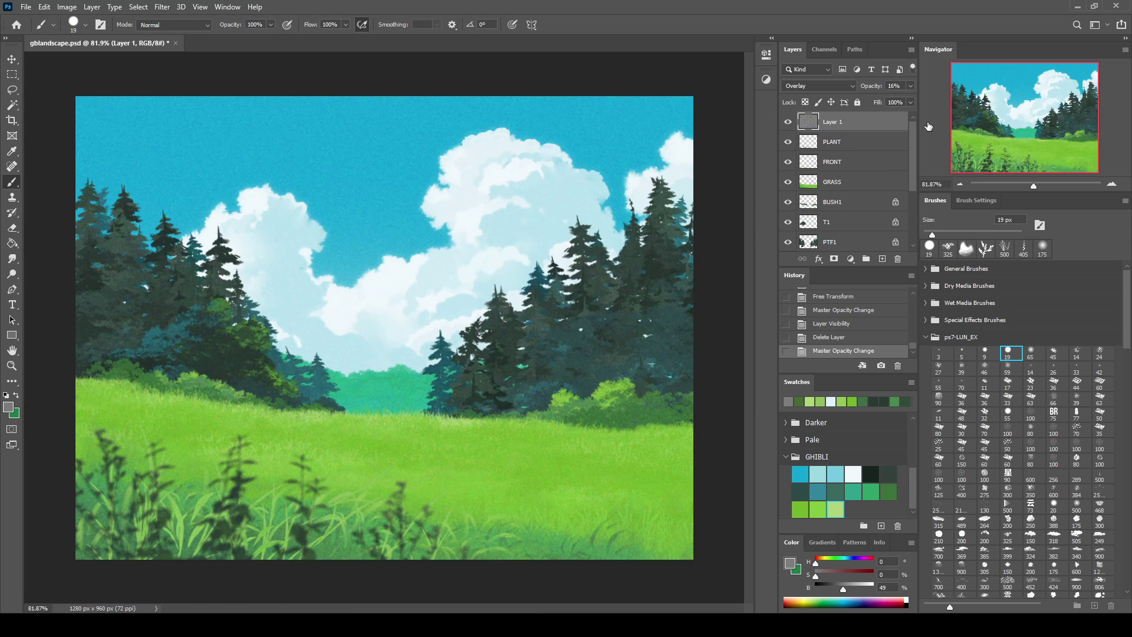
Rename the noise layer to NOISE
double_click(833, 121)
type("NOISE")
key("Return")
left_click_drag(1033, 186, 1029, 187)
Set NOISE opacity to 10%, crop the image to the canvas, and save
left_click(870, 83)
type("10")
key("Return")
key("c")
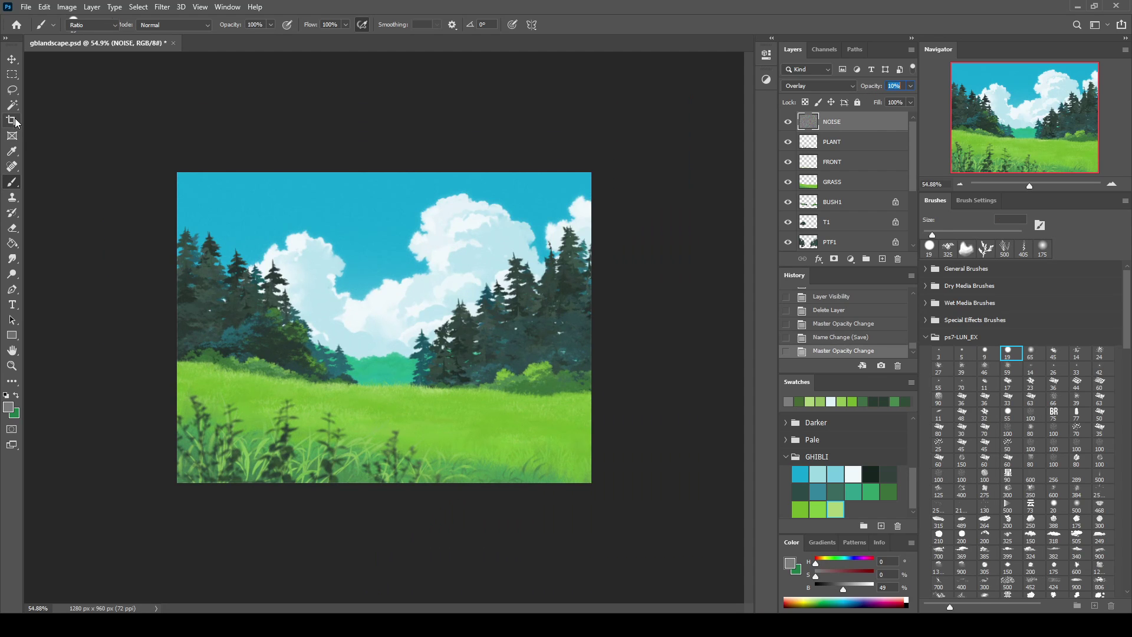
double_click(482, 236)
left_click_drag(1028, 185, 1032, 189)
key("ctrl+s")
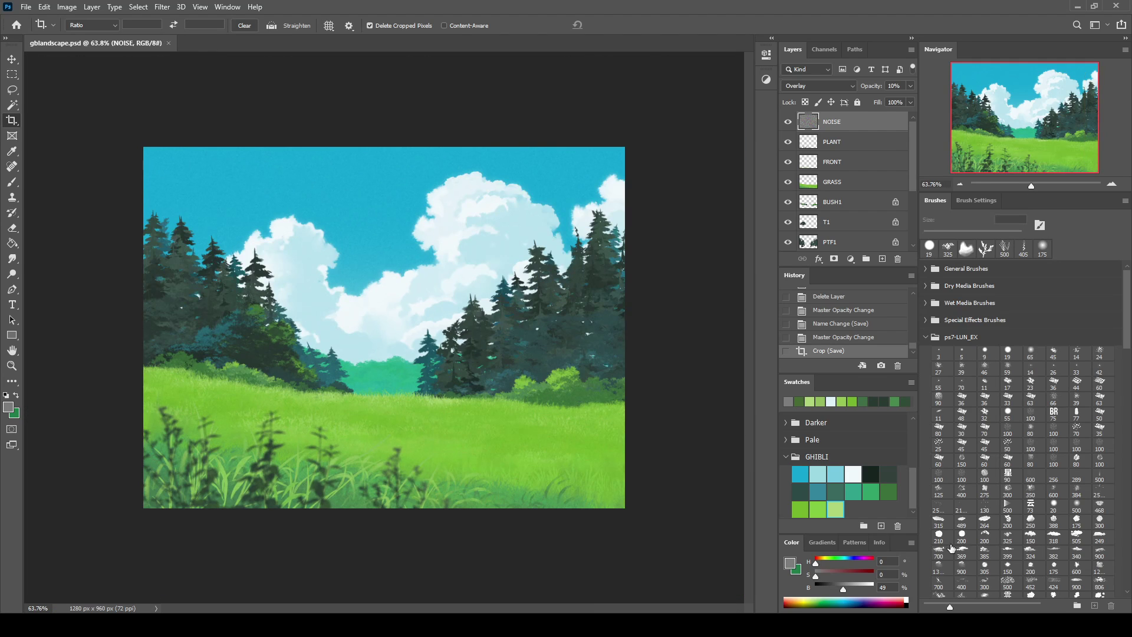